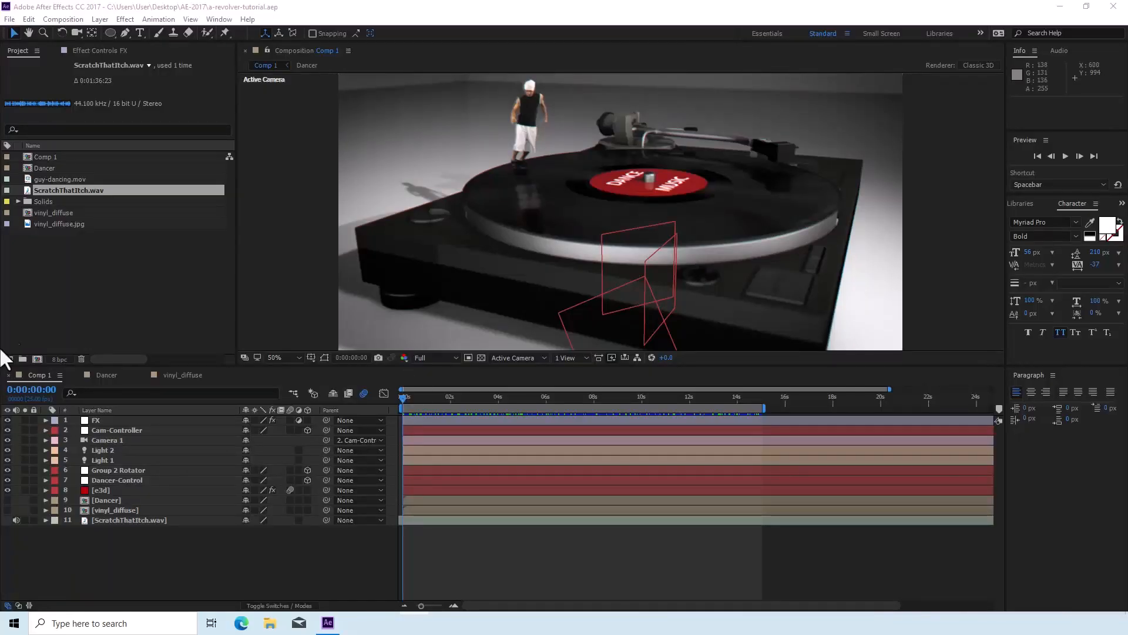
Create a composition named Turntable Scene using the HDTV 1080 25 preset
{"action": "left_click", "coordinate": [38, 360]}
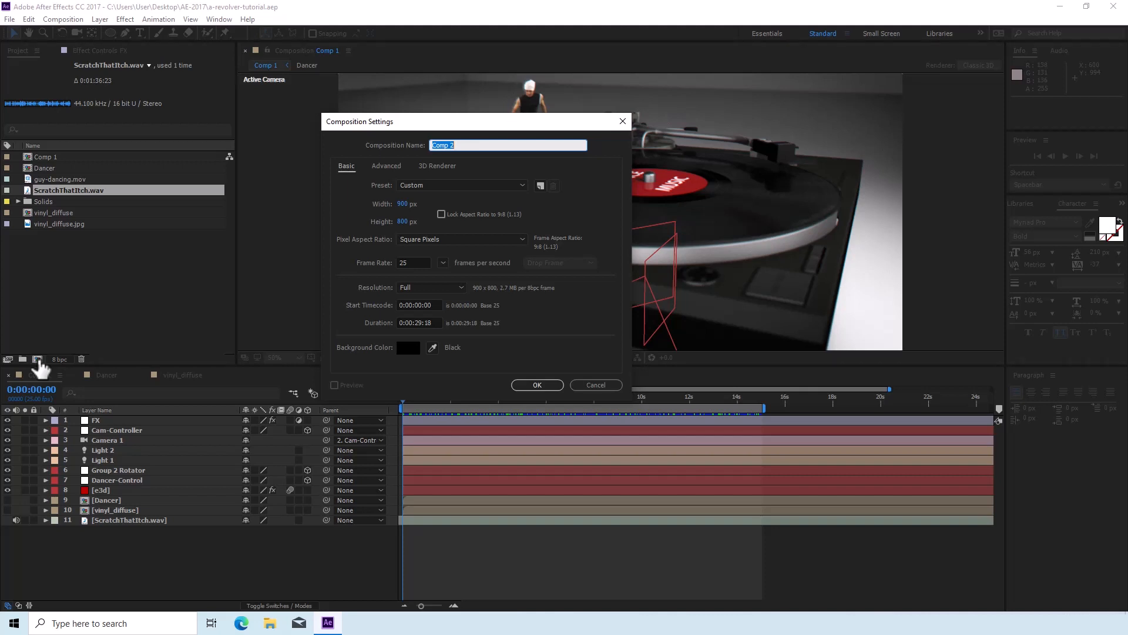
{"action": "type", "text": "Turntable Scene"}
{"action": "left_click", "coordinate": [466, 188]}
Set the new composition's duration to 0:00:15:00 and accept its settings
{"action": "left_click", "coordinate": [421, 317]}
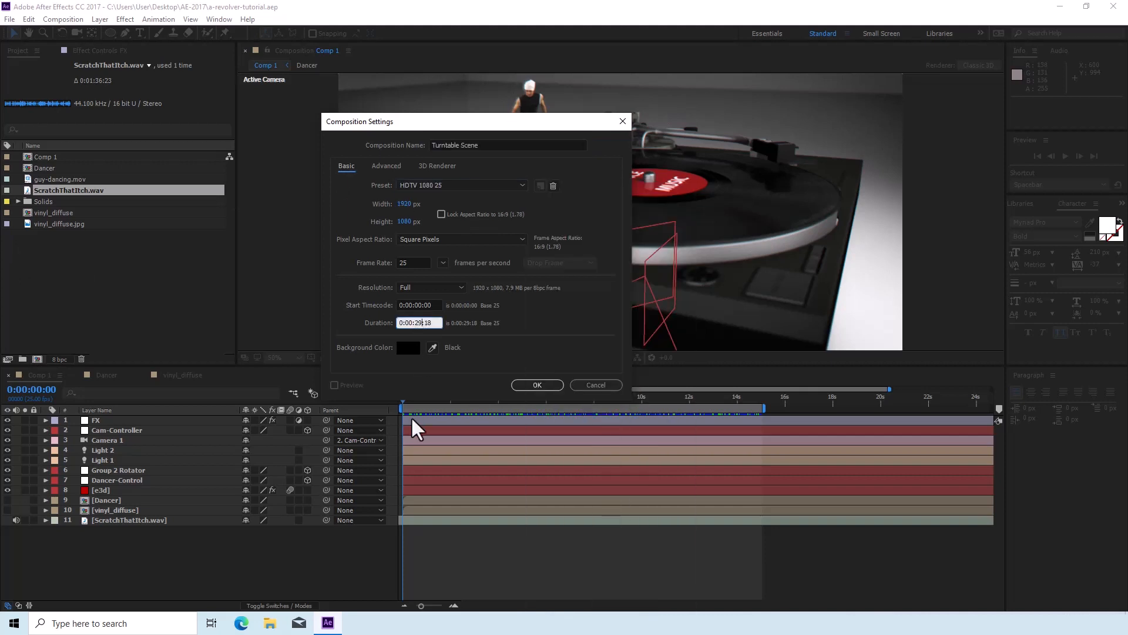
{"action": "key", "text": "BackSpace"}
{"action": "key", "text": "BackSpace"}
{"action": "type", "text": "18"}
{"action": "key", "text": "BackSpace"}
{"action": "type", "text": "5"}
{"action": "left_click", "coordinate": [438, 321]}
{"action": "key", "text": "BackSpace"}
{"action": "key", "text": "BackSpace"}
{"action": "type", "text": "00"}
{"action": "left_click_drag", "start_coordinate": [433, 322], "coordinate": [359, 324]}
{"action": "left_click", "coordinate": [529, 385]}
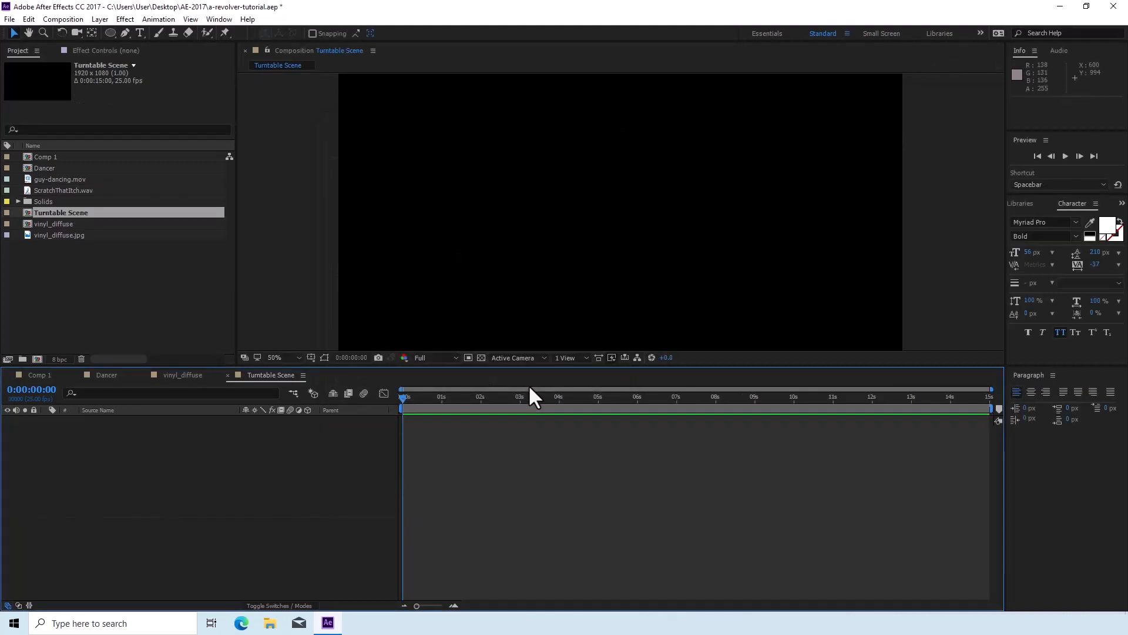
Create a composition from guy-dancing.mov and apply the Keylight (1.2) effect to the clip
{"action": "left_click", "coordinate": [72, 179]}
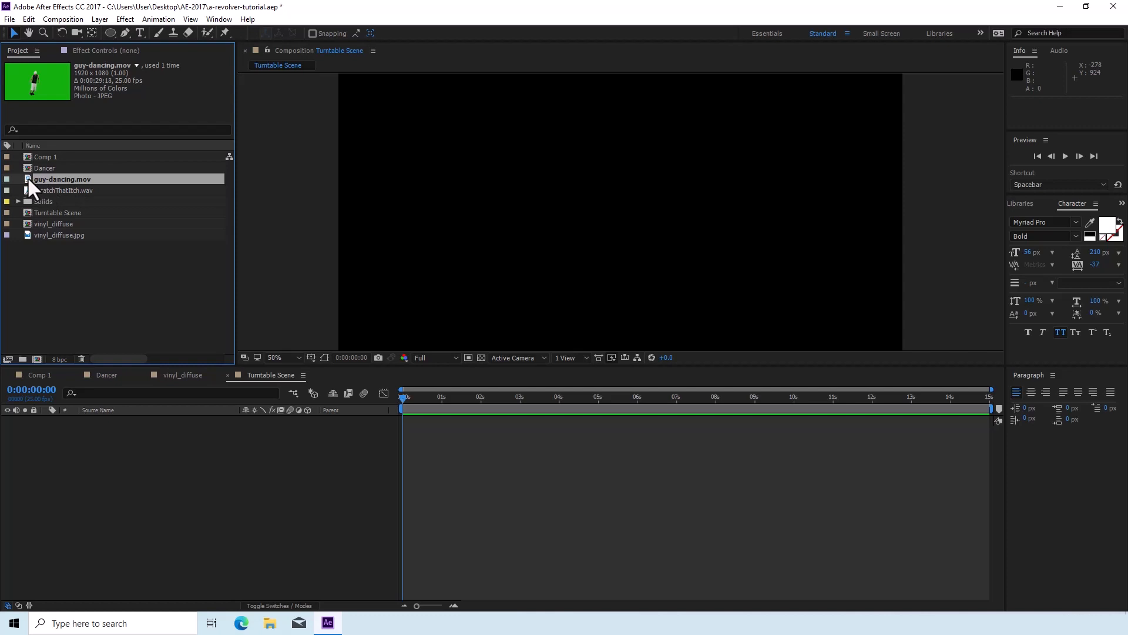
{"action": "left_click_drag", "start_coordinate": [27, 177], "coordinate": [39, 359]}
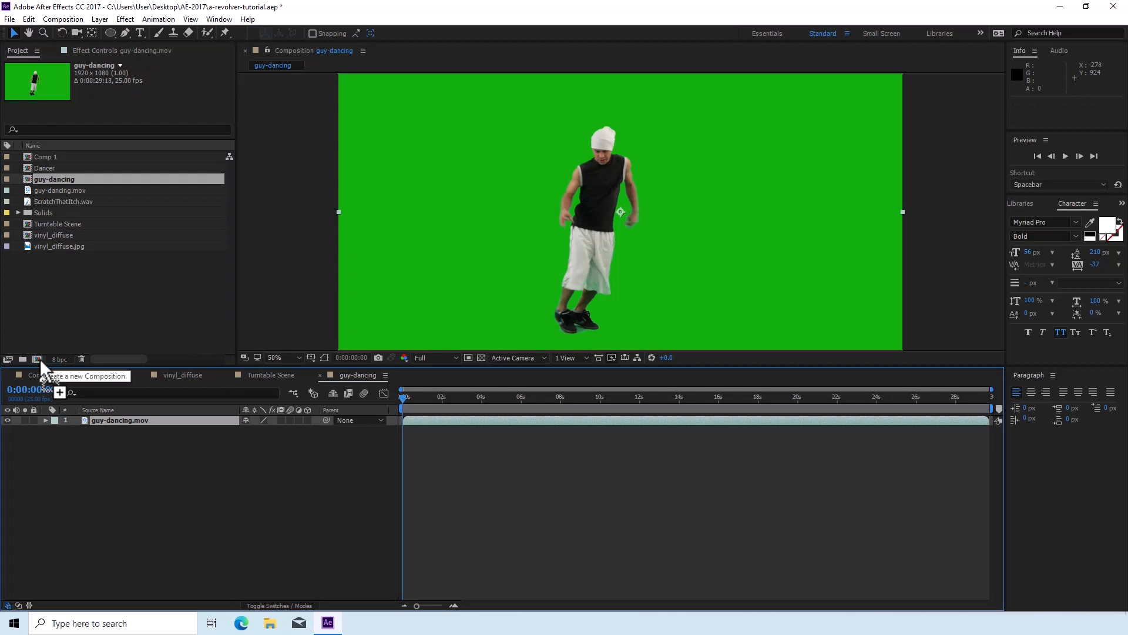
{"action": "left_click", "coordinate": [126, 15]}
{"action": "mouse_move", "coordinate": [165, 203]}
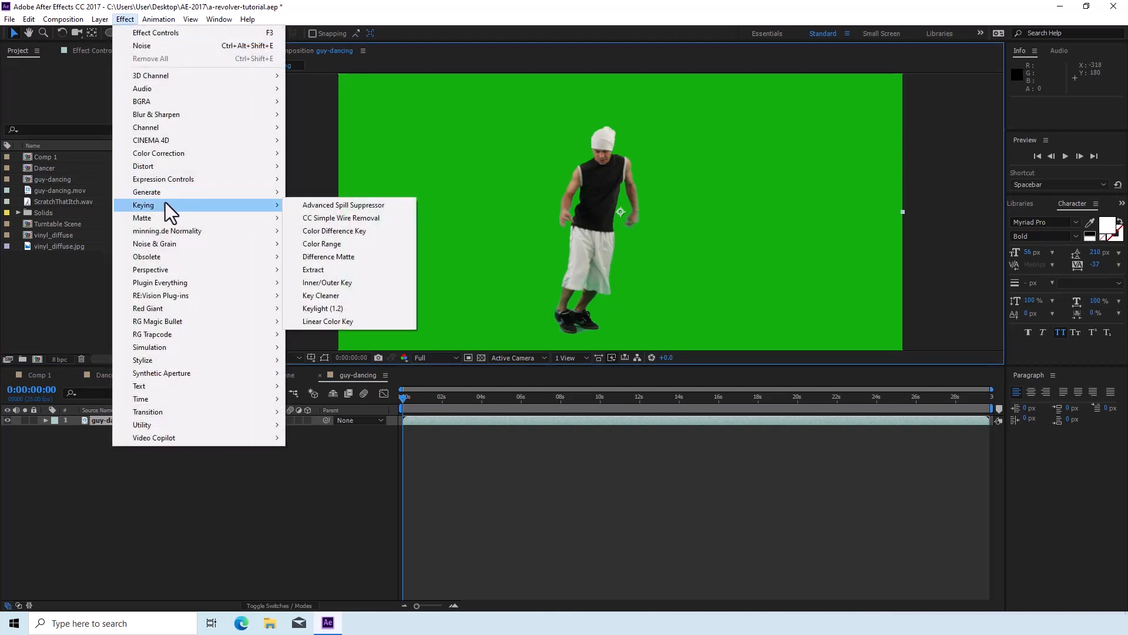
{"action": "left_click", "coordinate": [322, 308]}
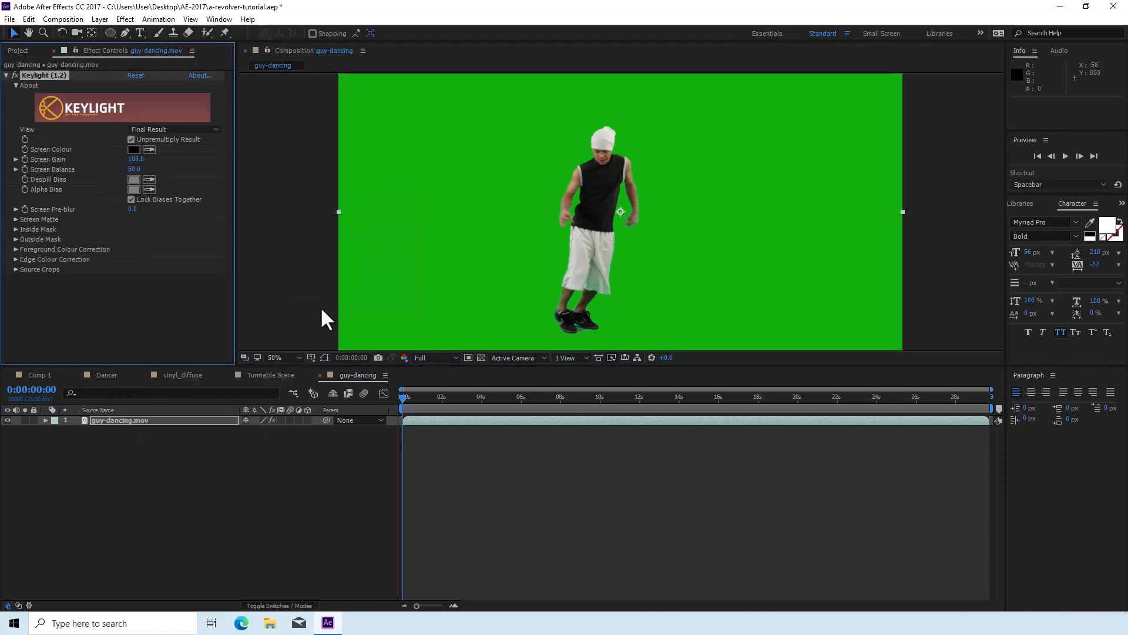
Sample the green backdrop as Keylight's Screen Colour and darken it to a green of about 57% brightness
{"action": "left_click", "coordinate": [150, 149]}
{"action": "left_click", "coordinate": [522, 275]}
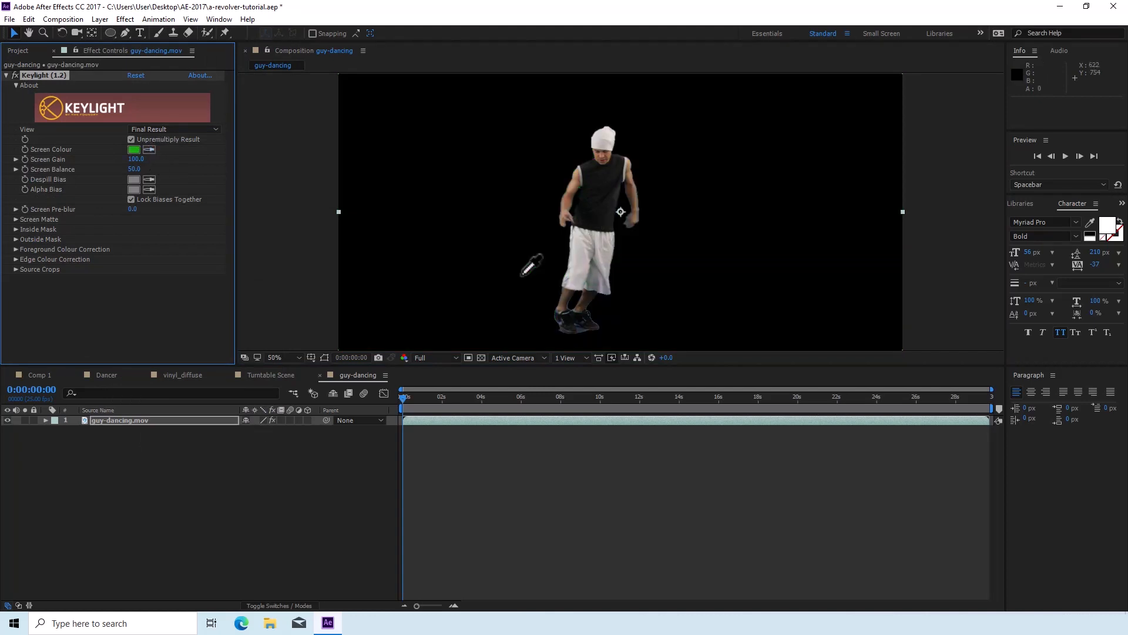
{"action": "scroll", "coordinate": [528, 263], "scroll_direction": "up", "scroll_amount": 2}
{"action": "left_click", "coordinate": [131, 150]}
{"action": "left_click", "coordinate": [865, 286]}
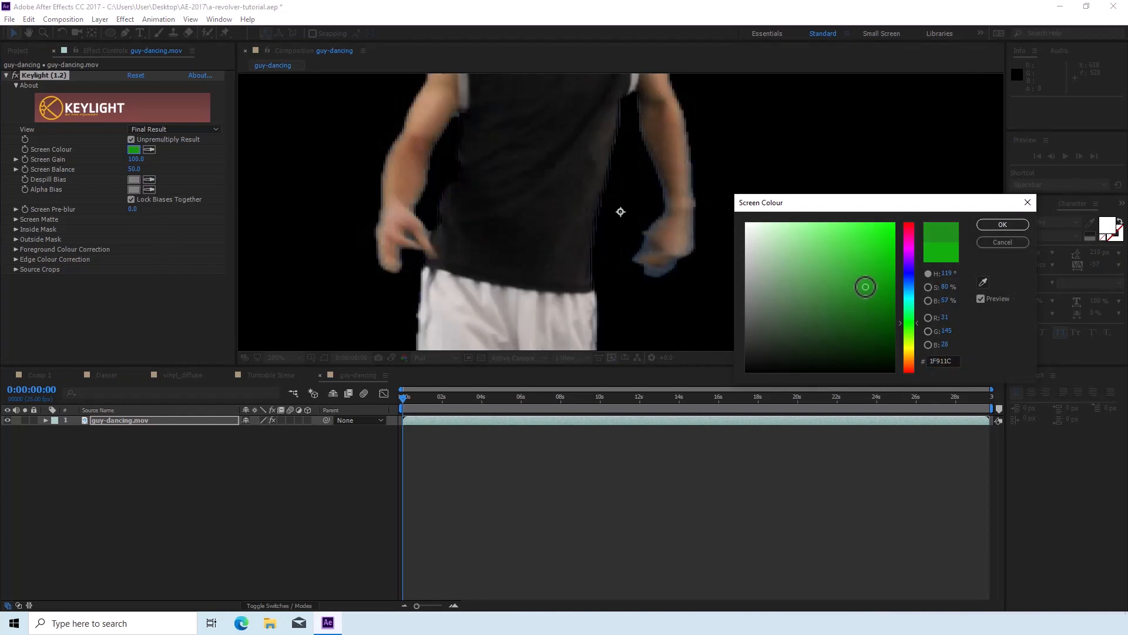
{"action": "left_click", "coordinate": [865, 287]}
{"action": "left_click", "coordinate": [1006, 227]}
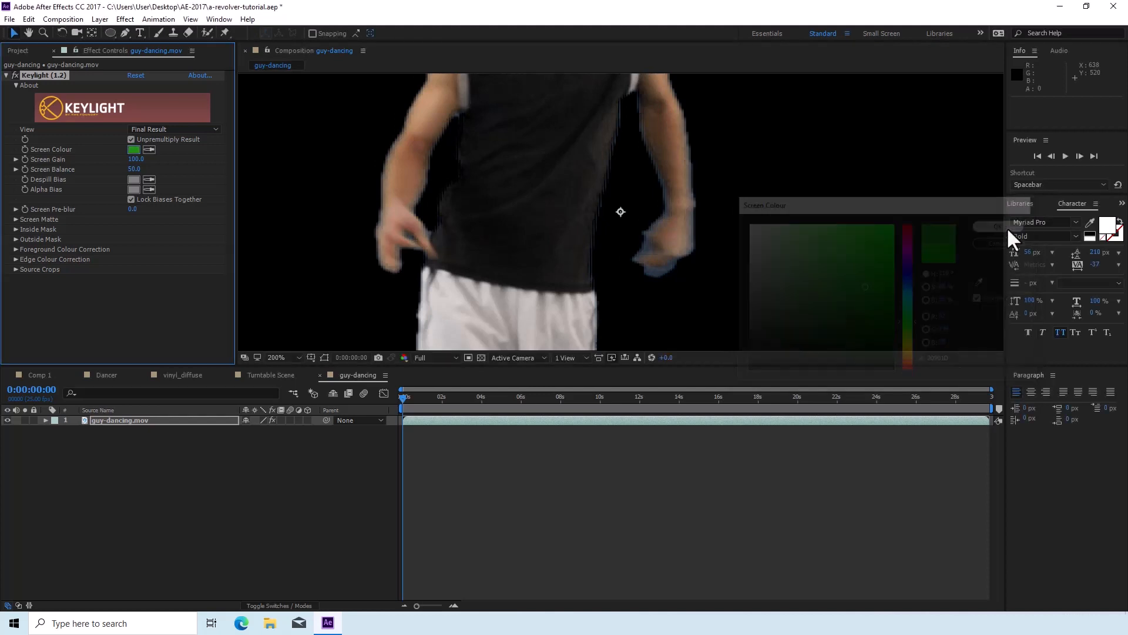
Switch Keylight's view to Intermediate Result and lower the Screen Matte's Clip White to 61
{"action": "left_click", "coordinate": [162, 129]}
{"action": "left_click", "coordinate": [187, 260]}
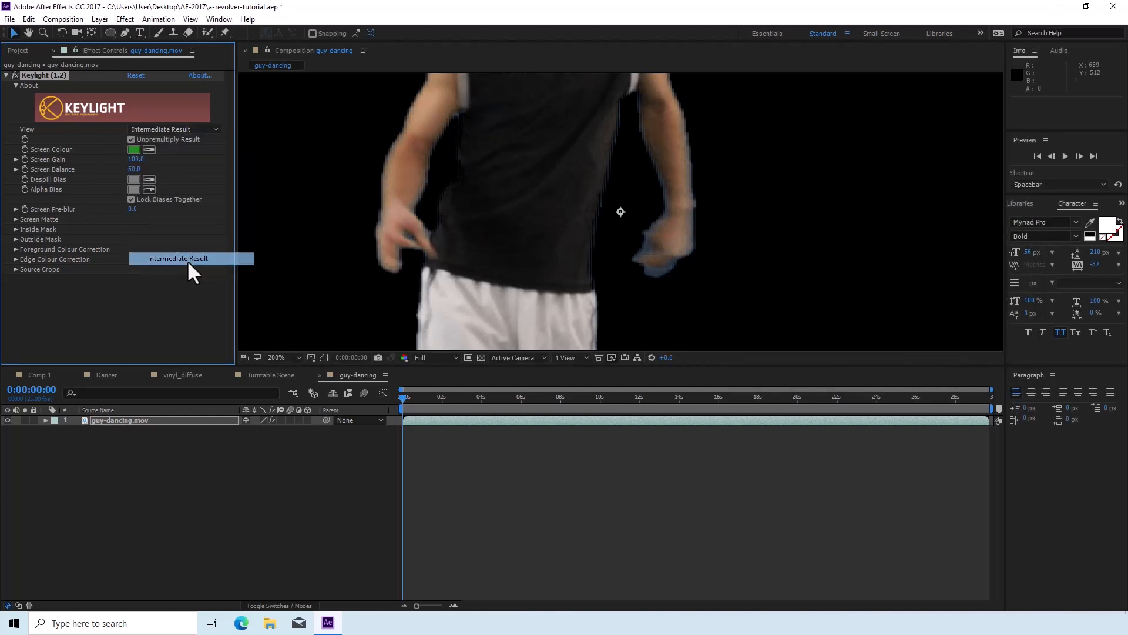
{"action": "left_click", "coordinate": [15, 219]}
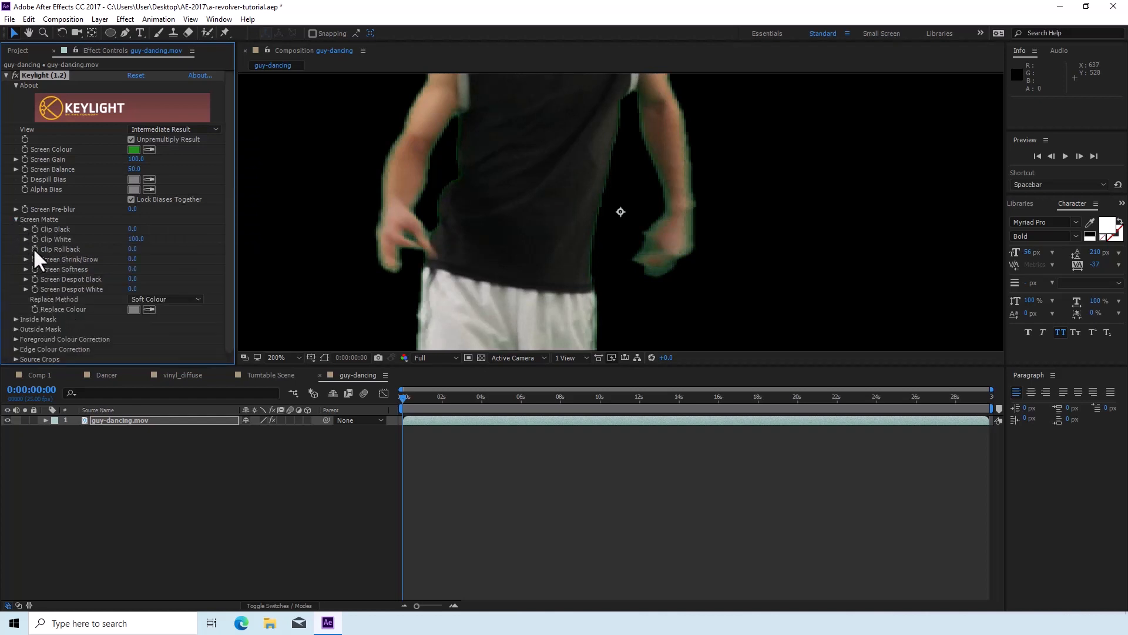
{"action": "mouse_move", "coordinate": [143, 247]}
{"action": "left_mouse_down"}
{"action": "mouse_move", "coordinate": [111, 247]}
{"action": "mouse_move", "coordinate": [131, 248]}
{"action": "left_mouse_up"}
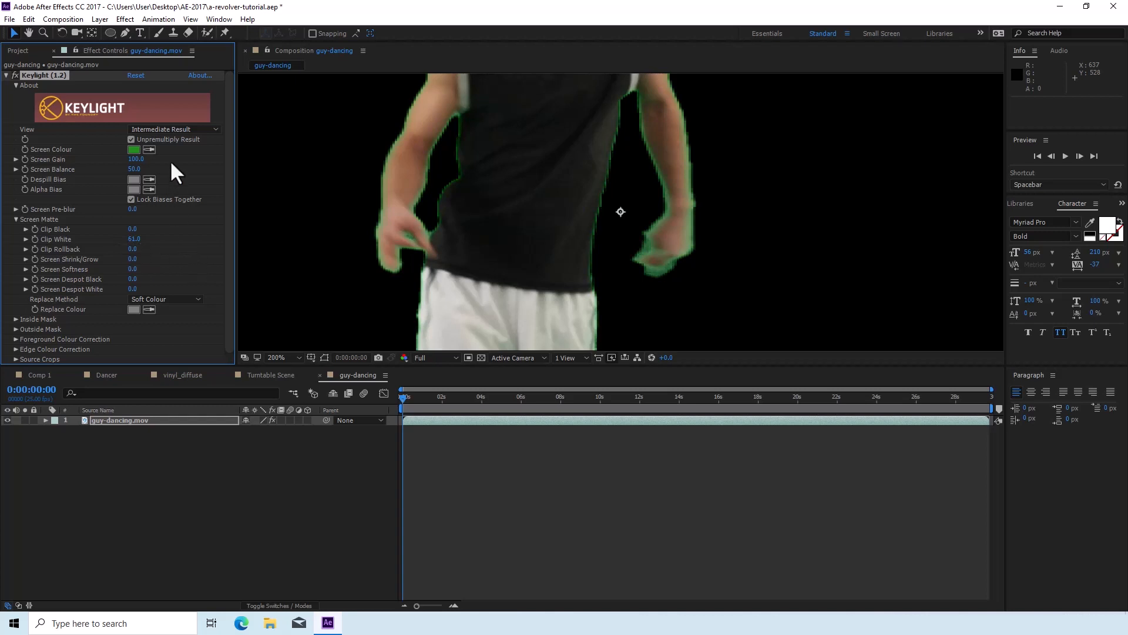
Set Keylight's view to Final Result and Screen Shrink/Grow to -2, and collapse the effect's settings
{"action": "left_click", "coordinate": [172, 129]}
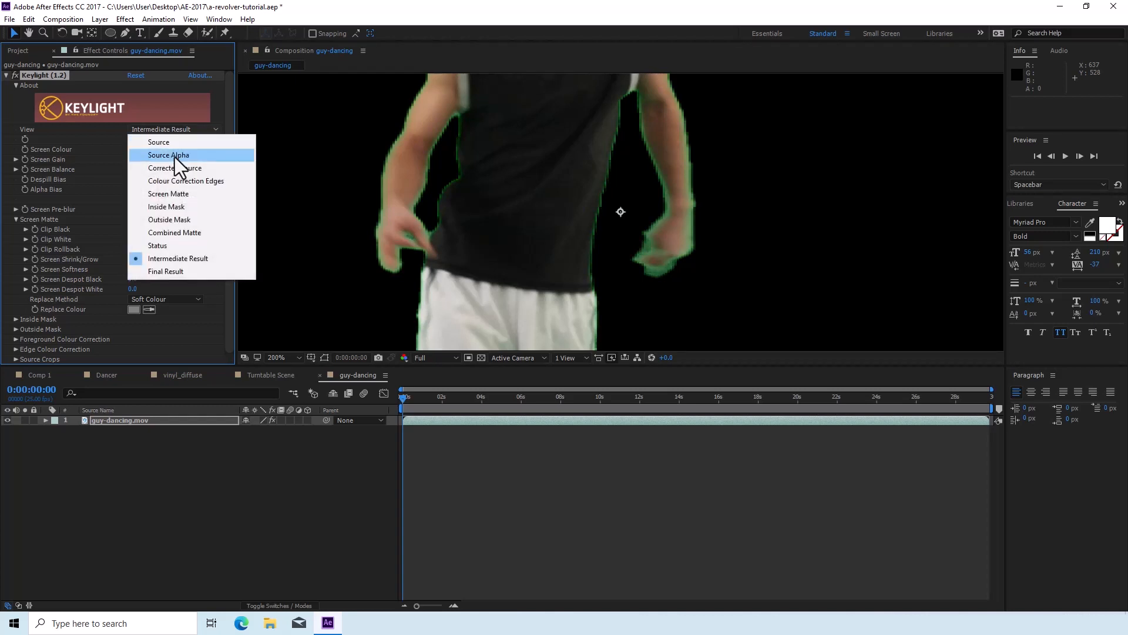
{"action": "left_click", "coordinate": [179, 269]}
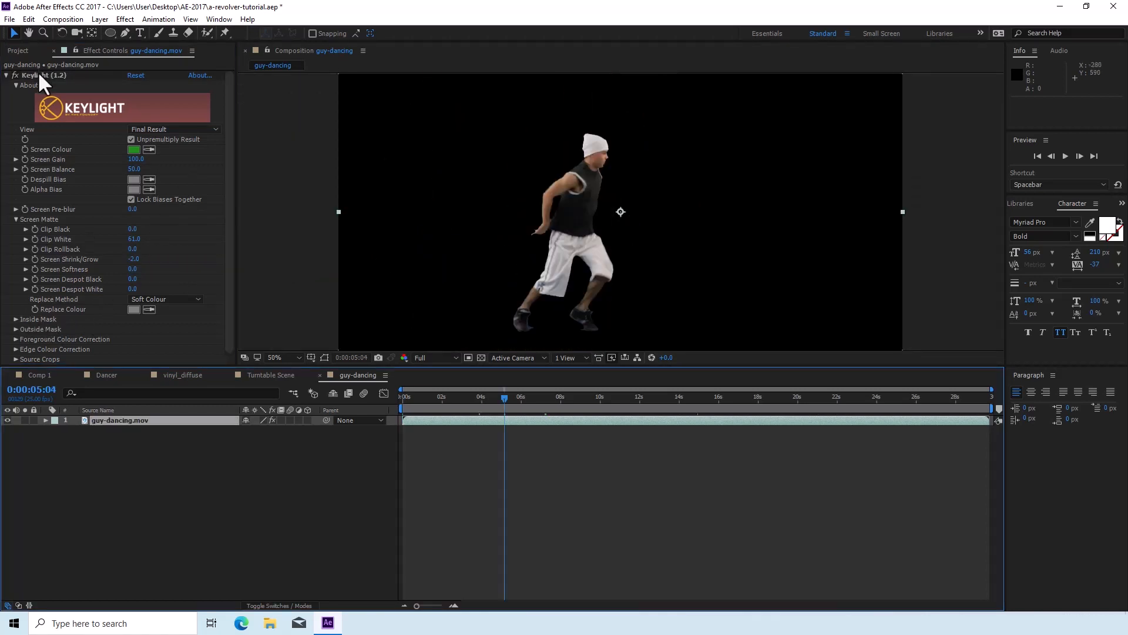
{"action": "left_click", "coordinate": [4, 75]}
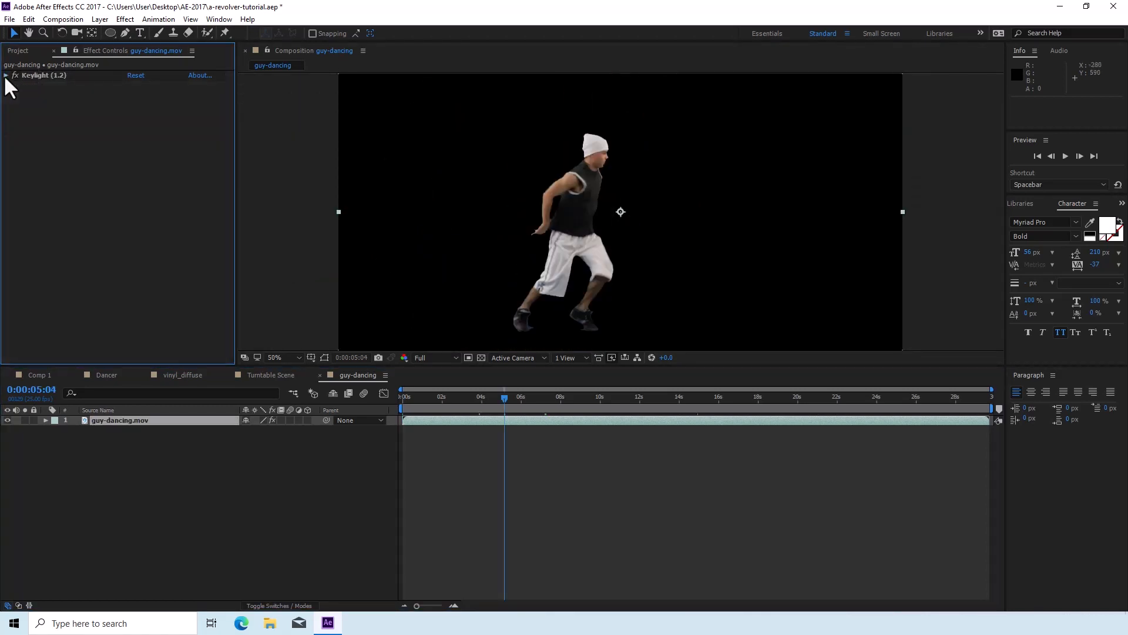
Add the Advanced Spill Suppressor and Refine Hard Matte effects to the guy-dancing.mov layer
{"action": "left_click", "coordinate": [128, 19]}
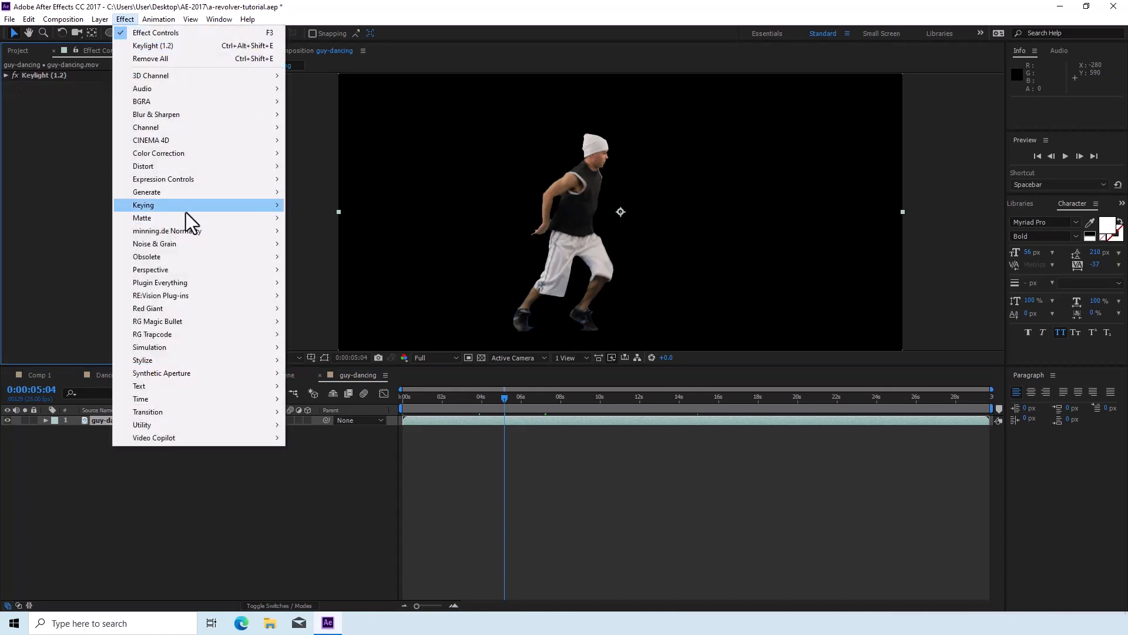
{"action": "mouse_move", "coordinate": [187, 209]}
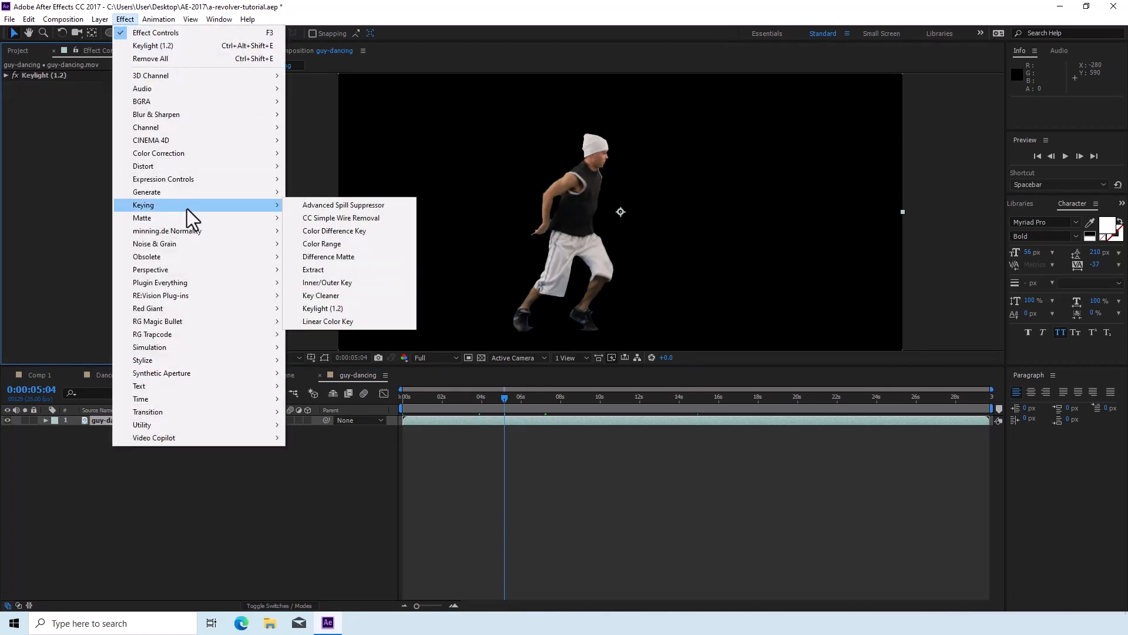
{"action": "left_click", "coordinate": [323, 205]}
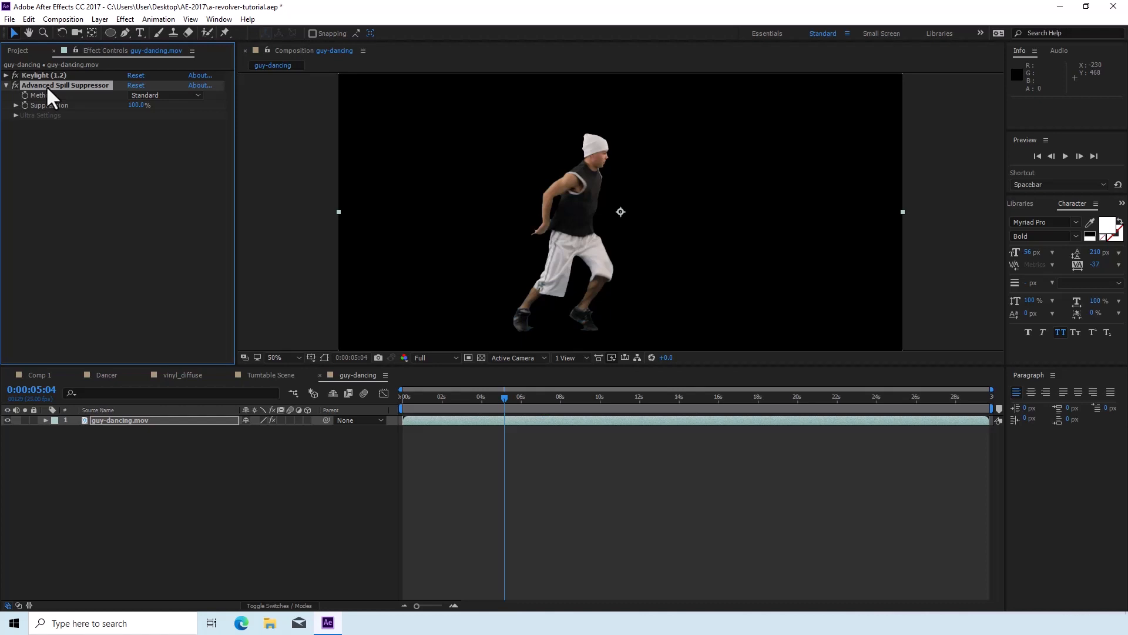
{"action": "left_click", "coordinate": [125, 18]}
{"action": "mouse_move", "coordinate": [182, 216]}
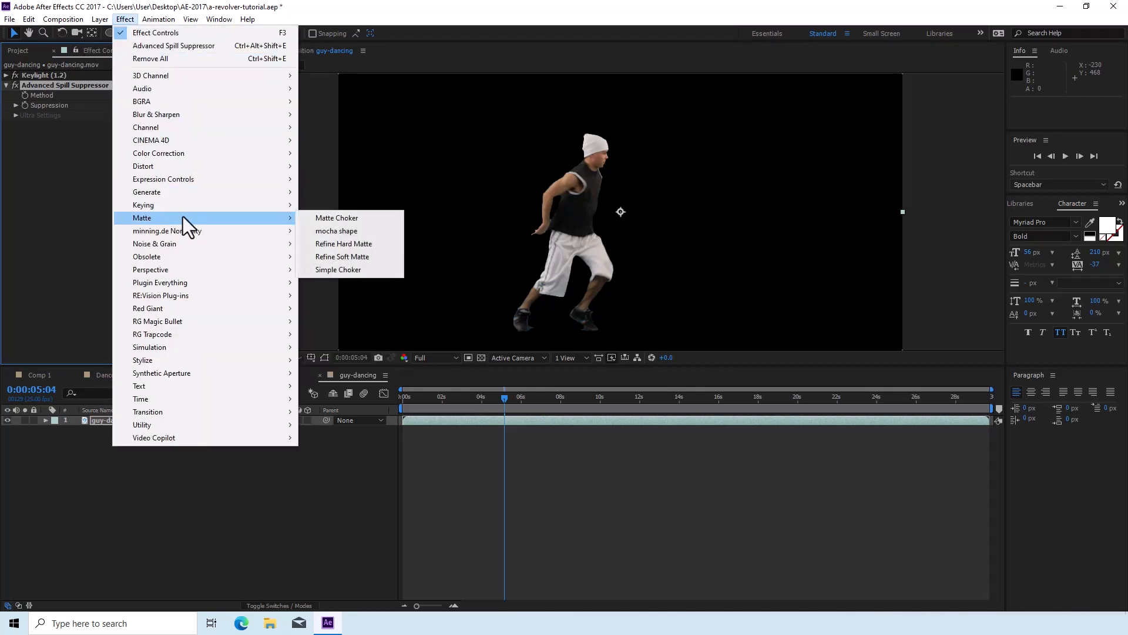
{"action": "left_click", "coordinate": [355, 243]}
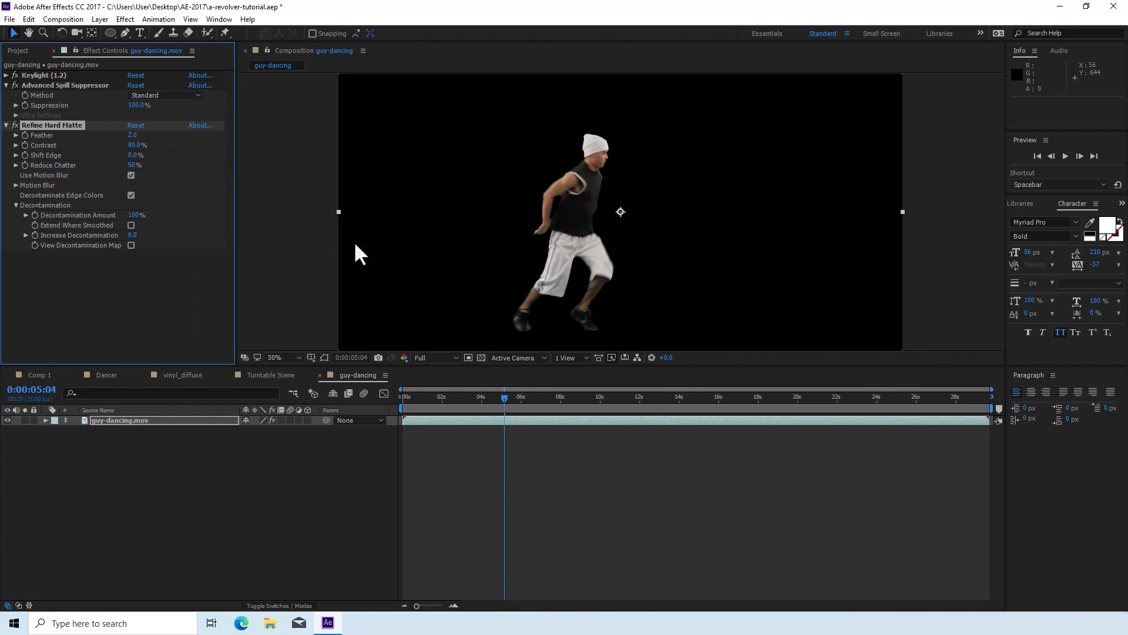
Compare the dancer's edges with Refine Hard Matte disabled and enabled
{"action": "scroll", "coordinate": [722, 304], "scroll_direction": "up", "scroll_amount": 1}
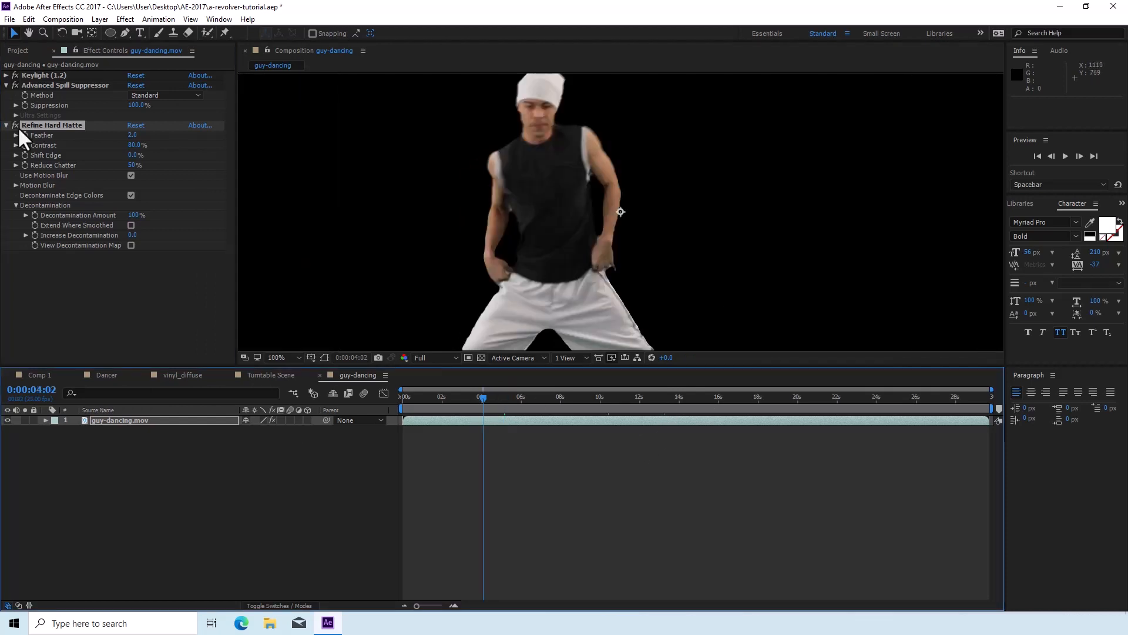
{"action": "left_click", "coordinate": [16, 125]}
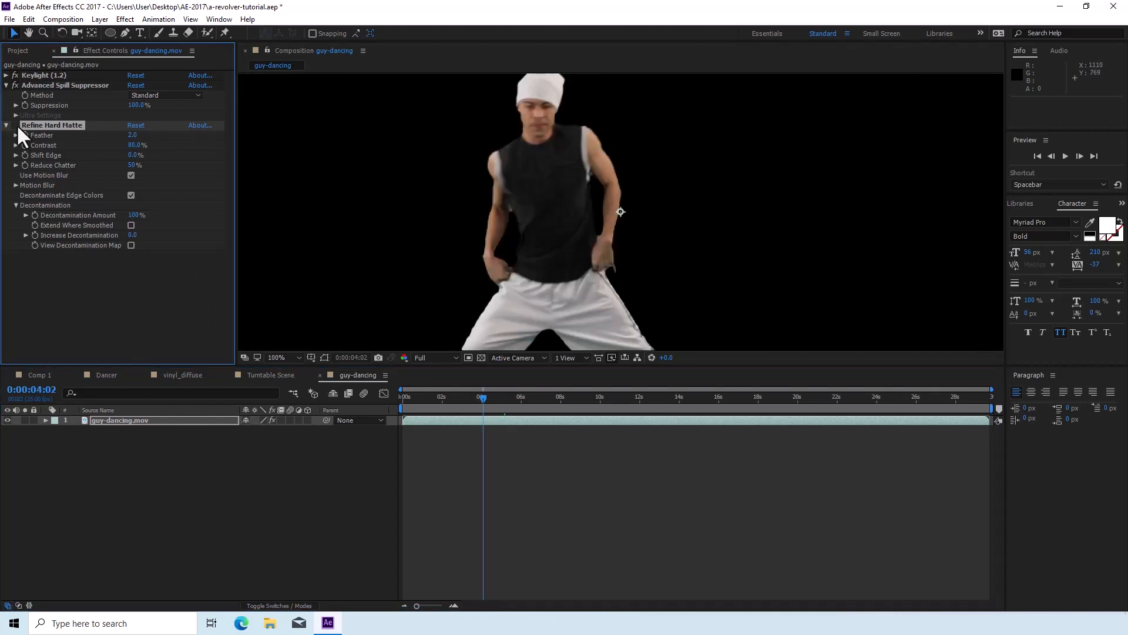
{"action": "left_click", "coordinate": [17, 125]}
{"action": "left_click", "coordinate": [17, 125]}
{"action": "left_click", "coordinate": [17, 125]}
{"action": "left_click", "coordinate": [17, 125]}
Collapse the Advanced Spill Suppressor and move it below Refine Hard Matte in the effect order
{"action": "left_click", "coordinate": [39, 84]}
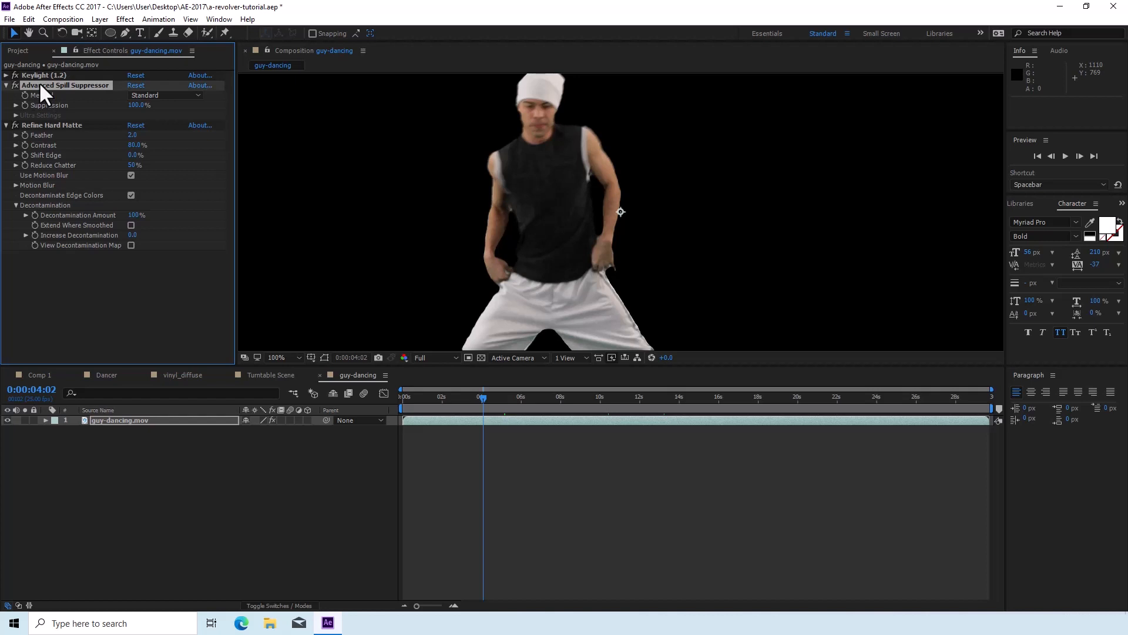
{"action": "left_click", "coordinate": [6, 85]}
{"action": "left_click_drag", "start_coordinate": [47, 85], "coordinate": [44, 273]}
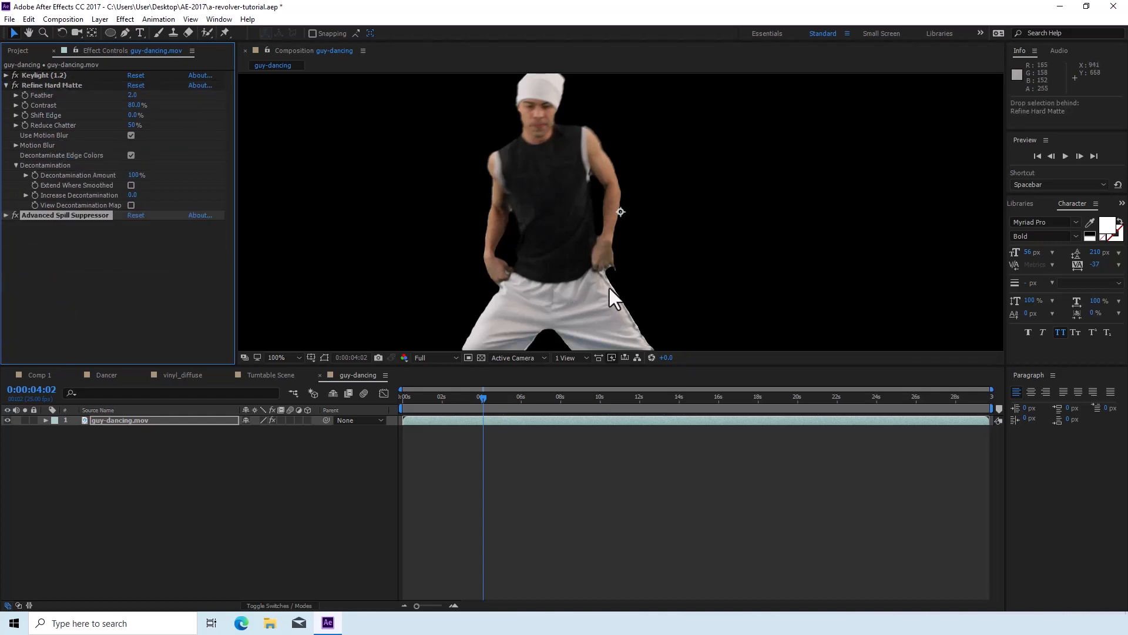
Resize the guy-dancing composition to 900 x 800 px and reposition the dancer layer to about 476, 336 so his feet fit
{"action": "scroll", "coordinate": [610, 290], "scroll_direction": "down", "scroll_amount": 2}
{"action": "left_click", "coordinate": [62, 19]}
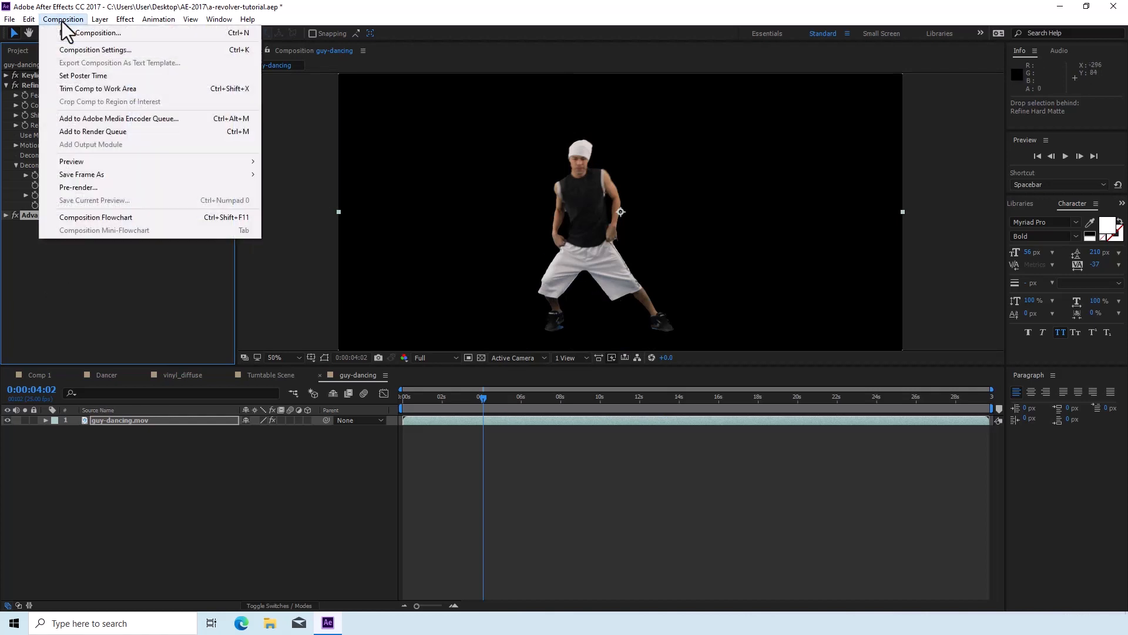
{"action": "left_click", "coordinate": [85, 49]}
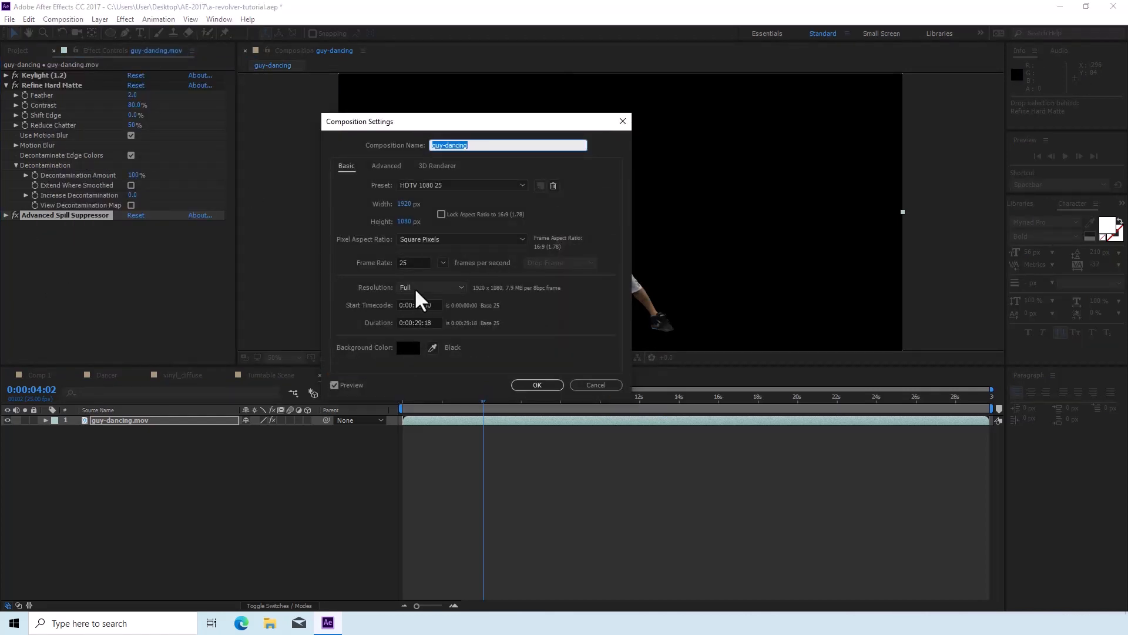
{"action": "left_click", "coordinate": [406, 204]}
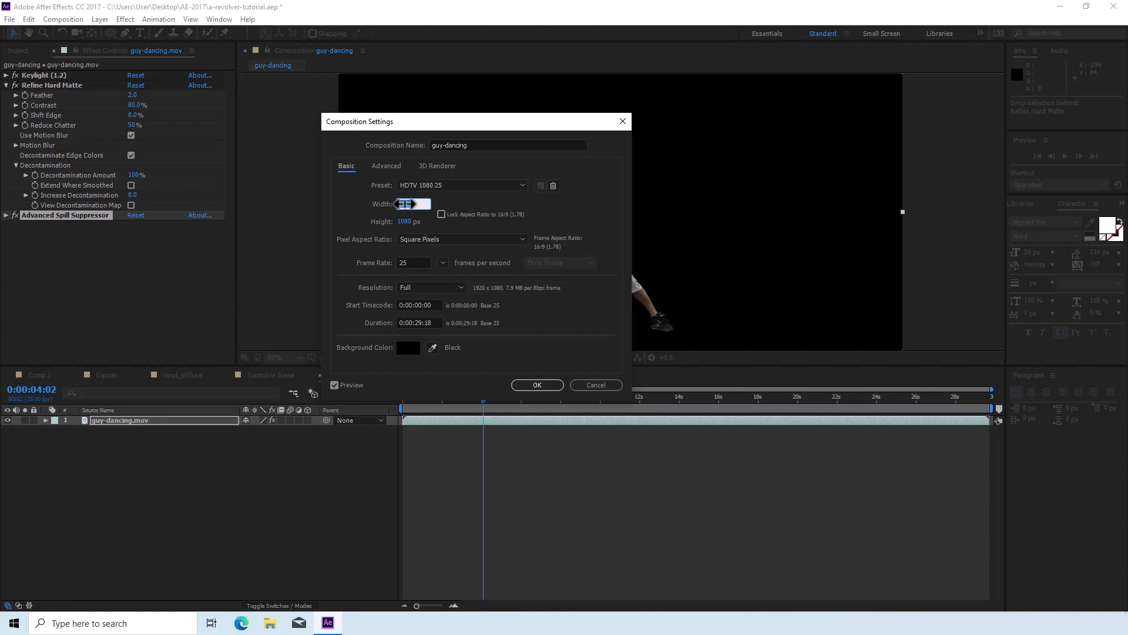
{"action": "type", "text": "900"}
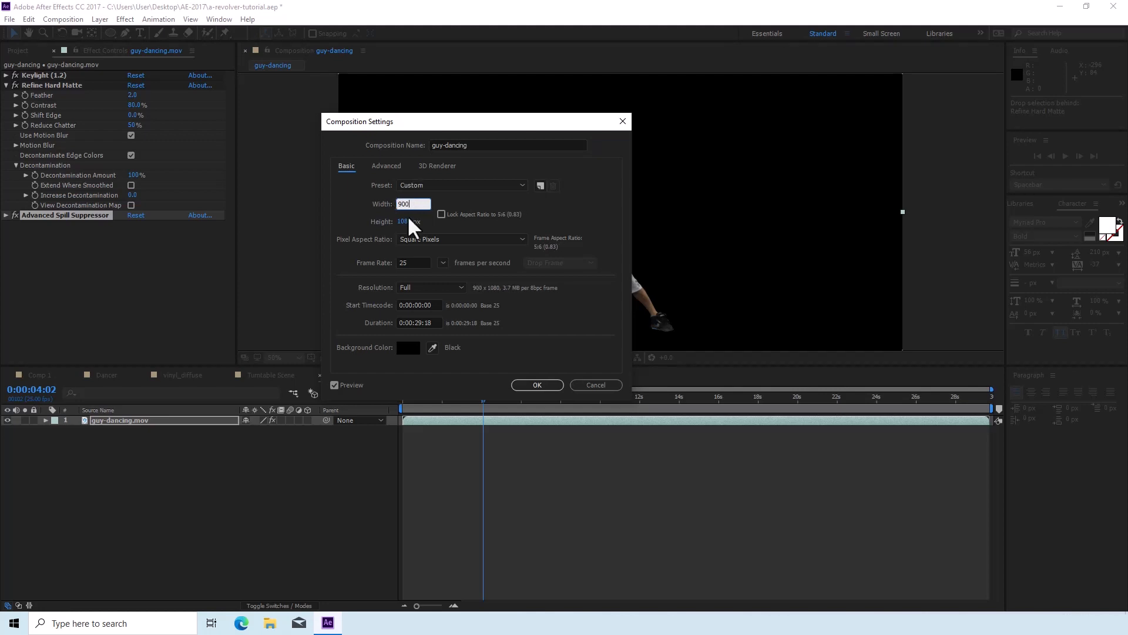
{"action": "left_click", "coordinate": [406, 221]}
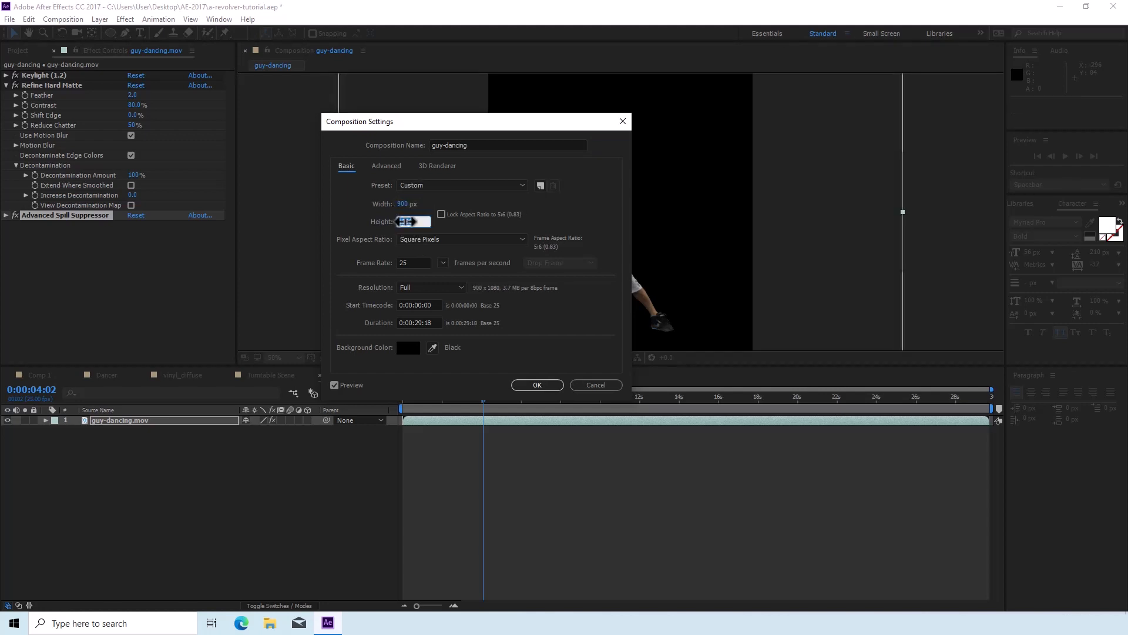
{"action": "type", "text": "800"}
{"action": "left_click", "coordinate": [538, 386]}
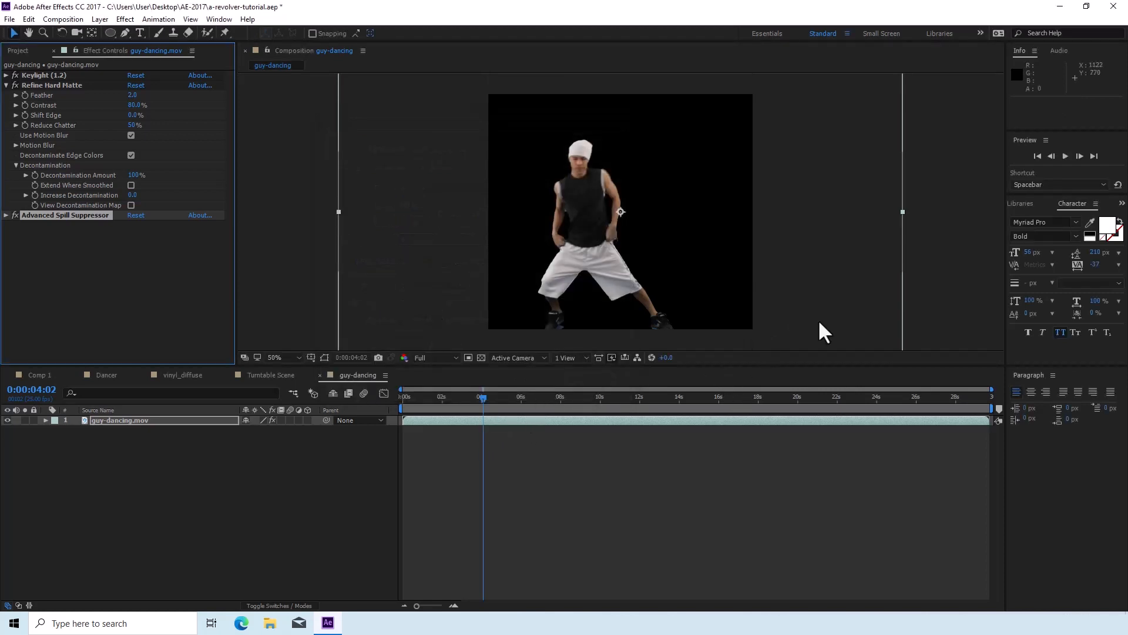
{"action": "left_click_drag", "start_coordinate": [818, 319], "coordinate": [827, 297]}
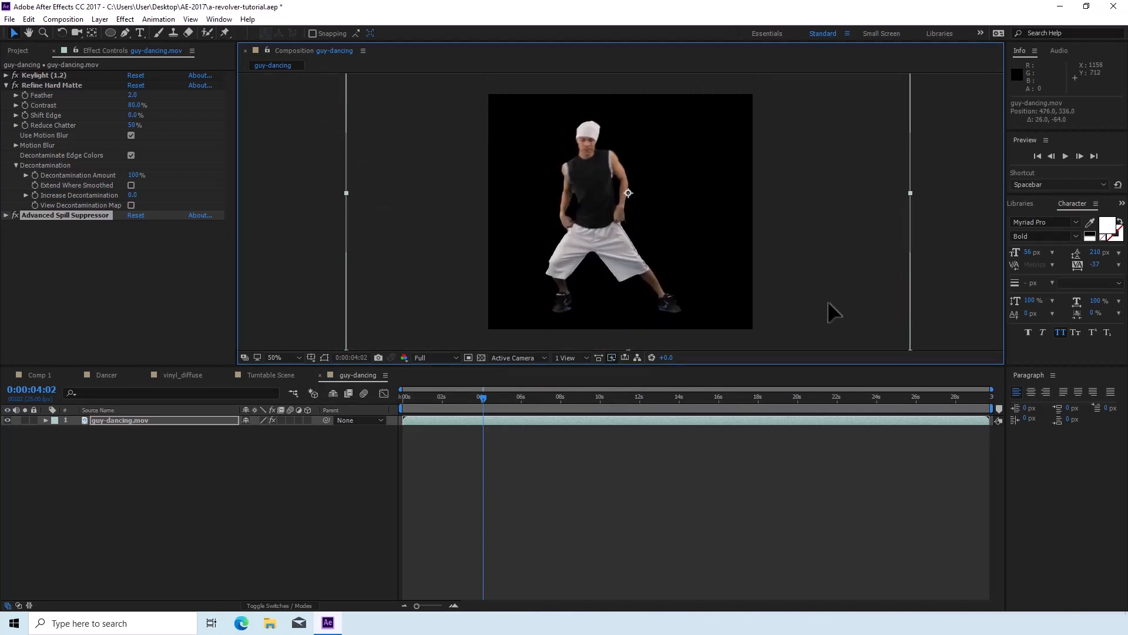
Create a composition-sized solid named e3d in the Turntable Scene composition
{"action": "left_click", "coordinate": [271, 376]}
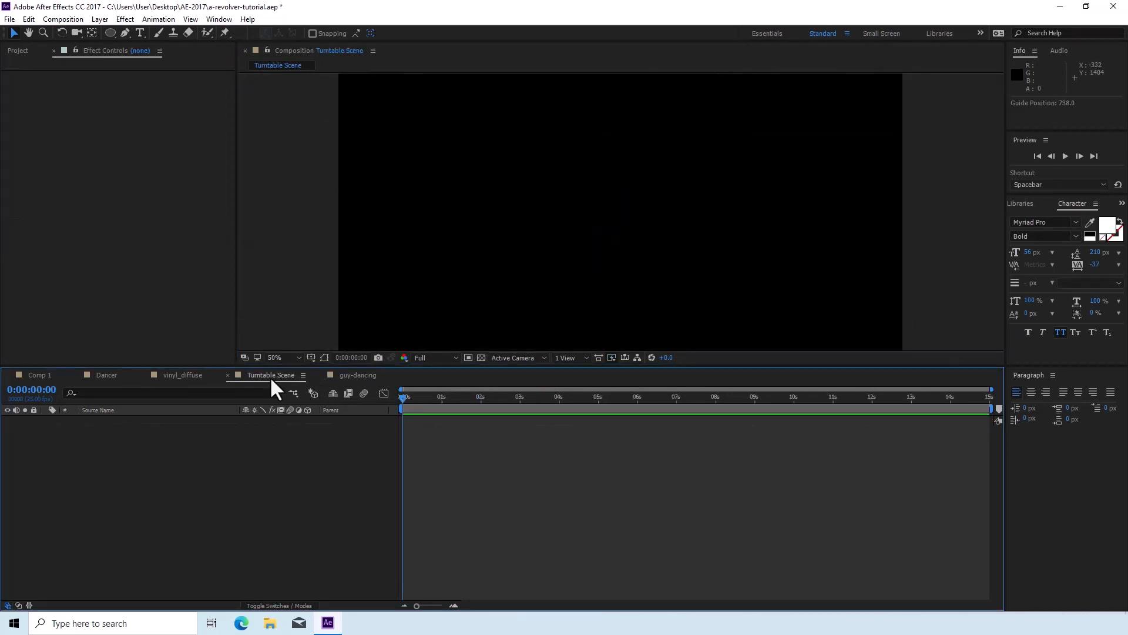
{"action": "right_click", "coordinate": [120, 457]}
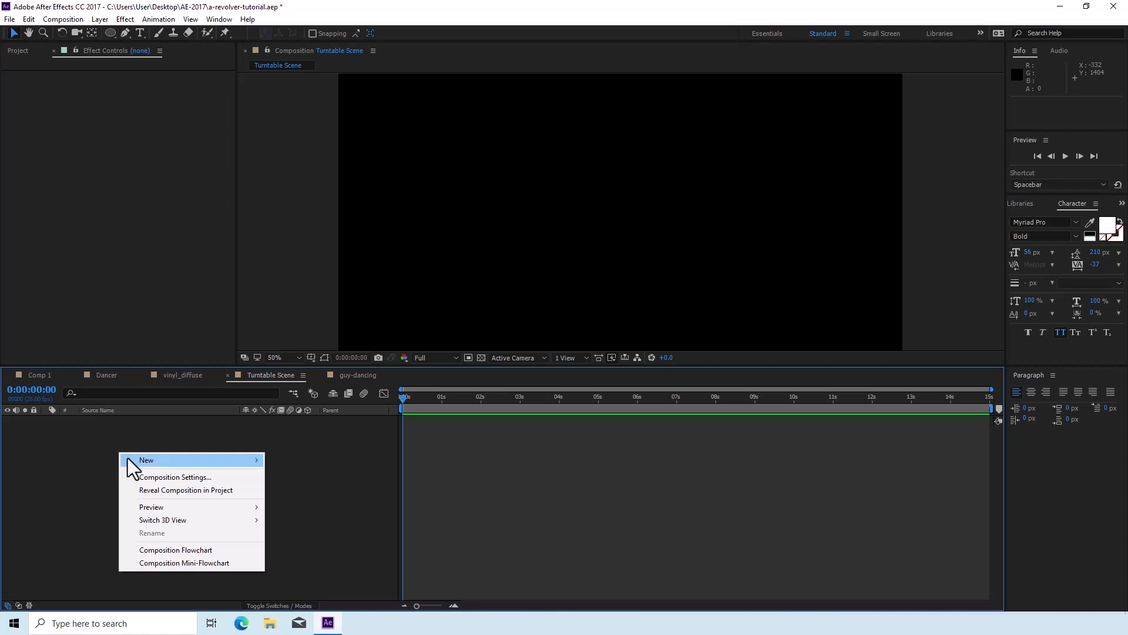
{"action": "mouse_move", "coordinate": [141, 460]}
{"action": "left_click", "coordinate": [306, 490]}
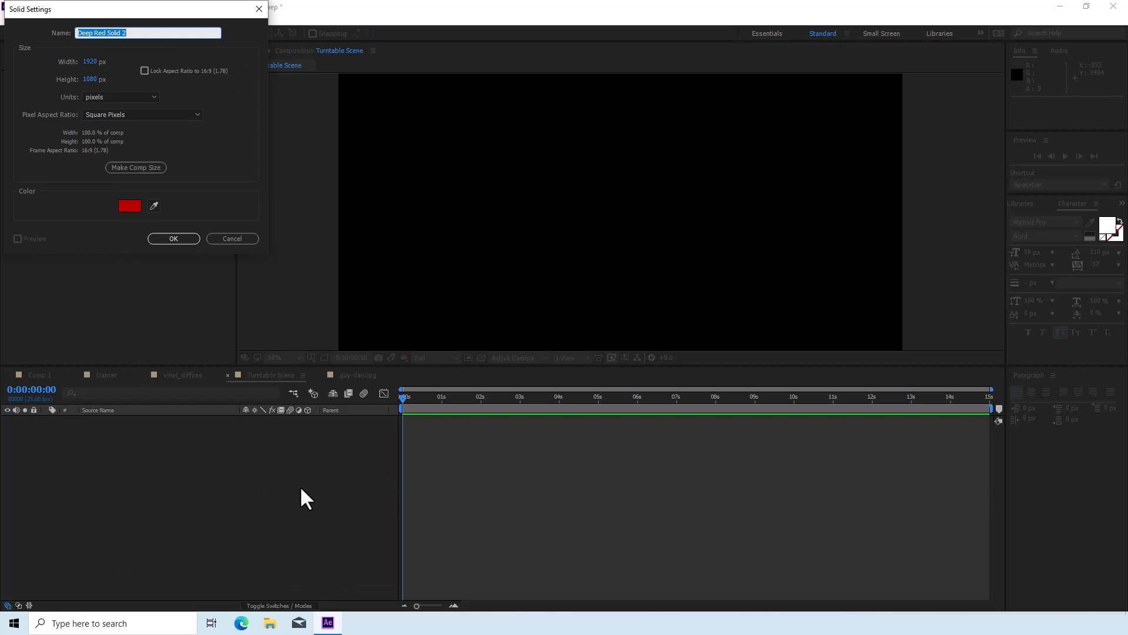
{"action": "type", "text": "e3d"}
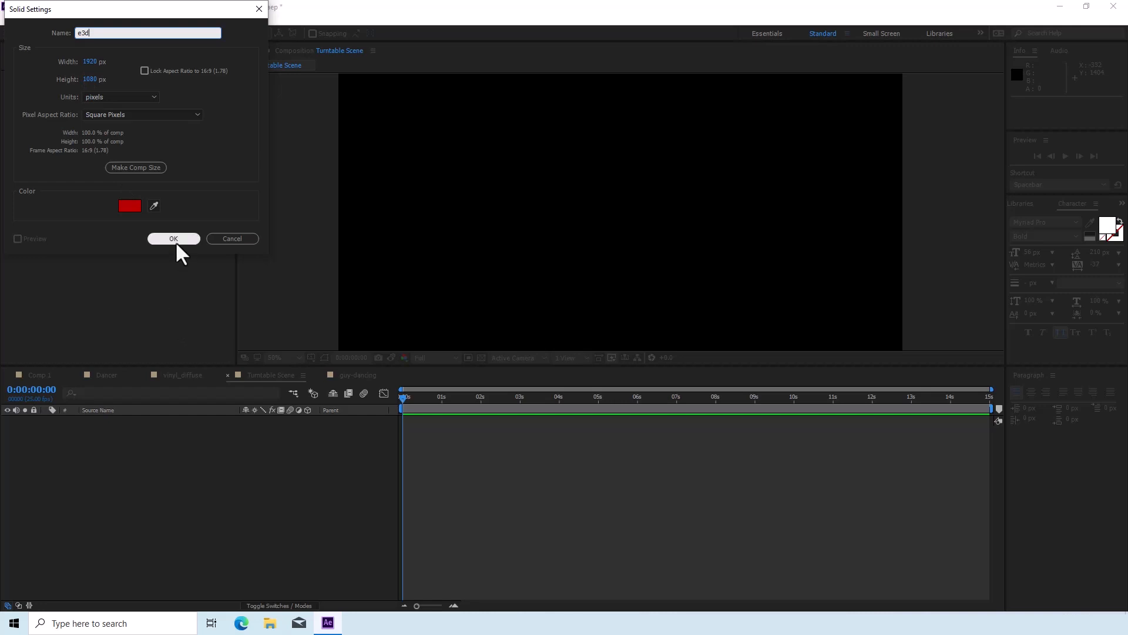
{"action": "left_click", "coordinate": [137, 172]}
{"action": "left_click", "coordinate": [171, 240]}
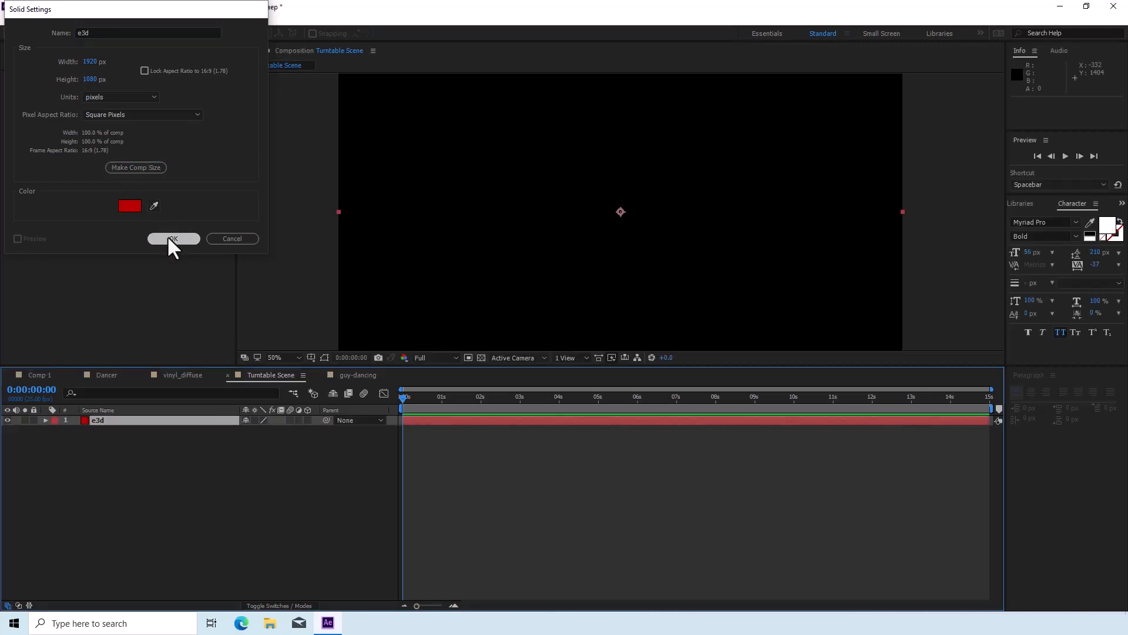
Apply the Video Copilot Element effect to the e3d solid
{"action": "key", "text": "comma"}
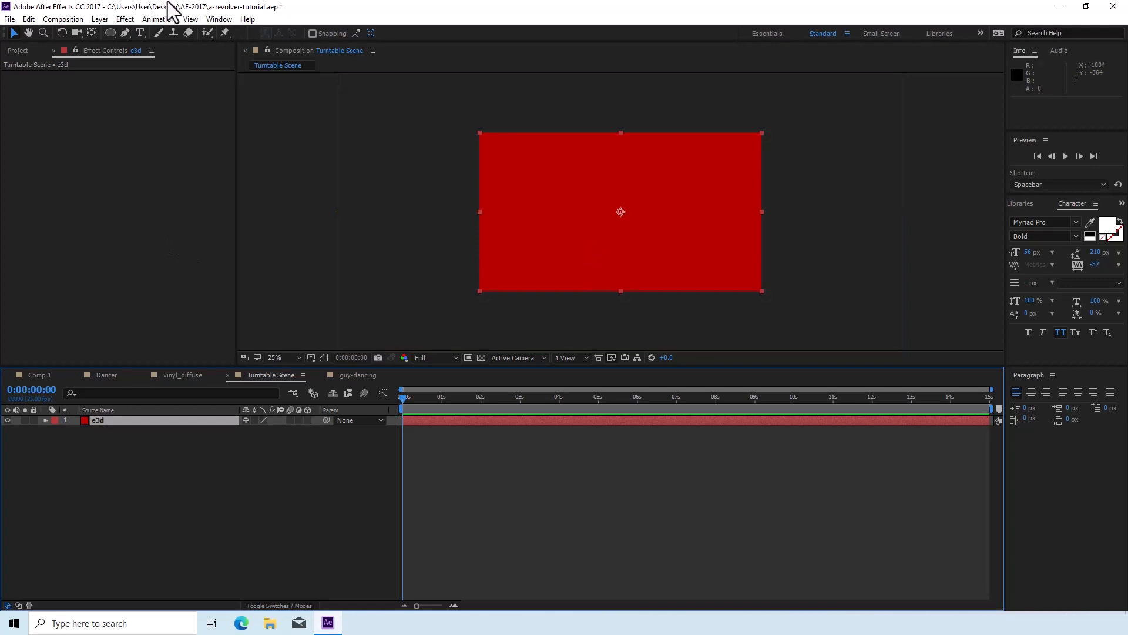
{"action": "left_click", "coordinate": [124, 19]}
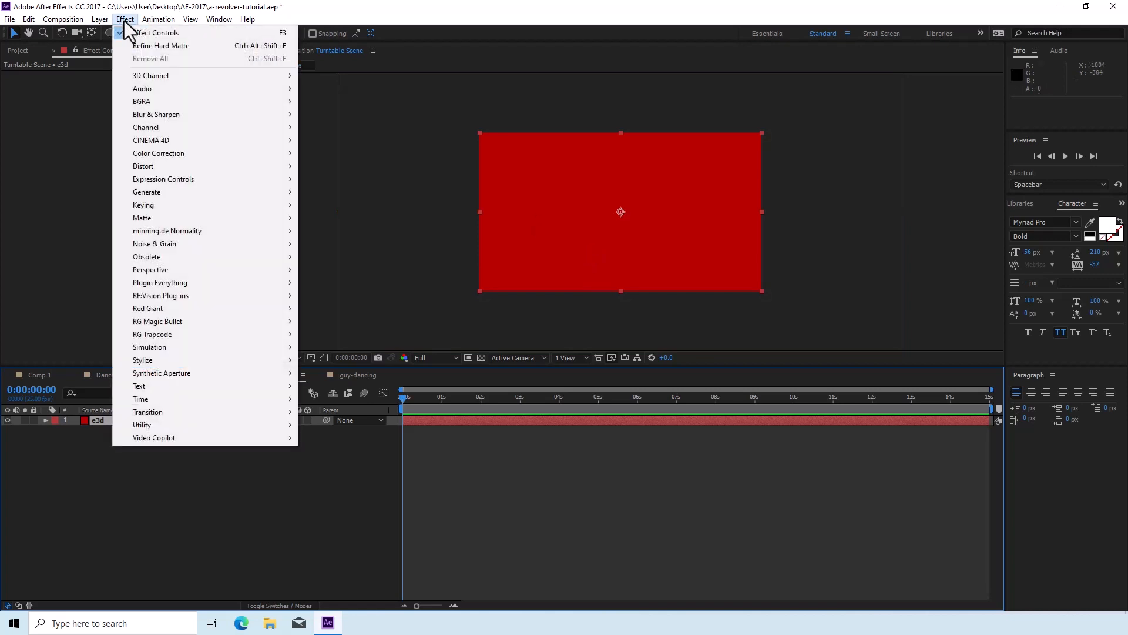
{"action": "mouse_move", "coordinate": [234, 432]}
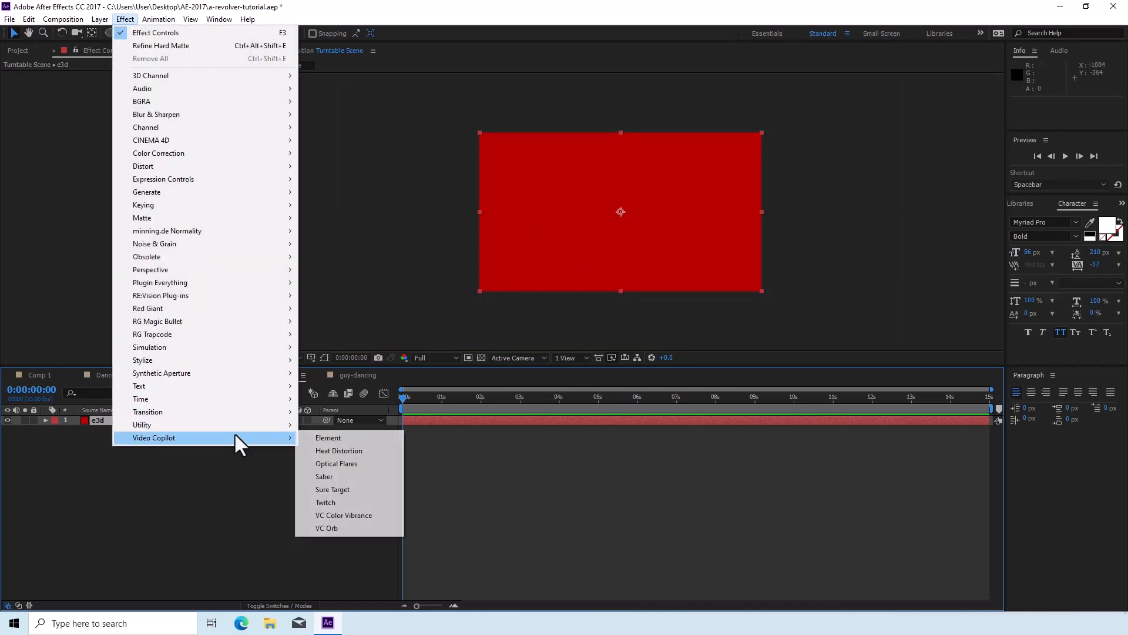
{"action": "left_click", "coordinate": [358, 440]}
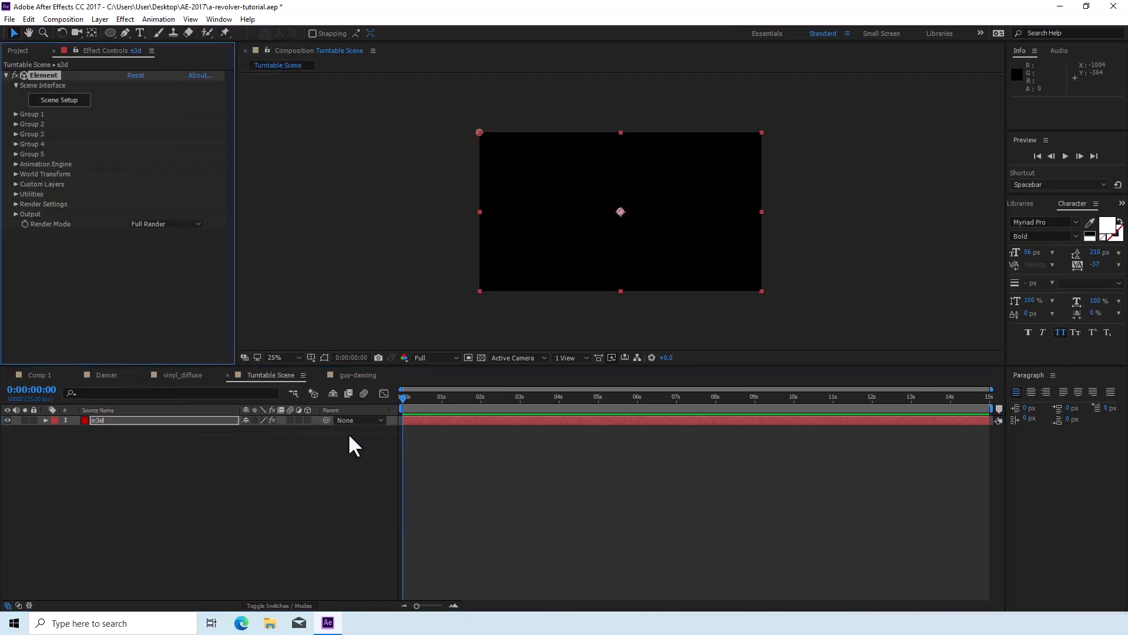
Add the guy-dancing composition to Turntable Scene below the e3d layer and hide its video
{"action": "left_click", "coordinate": [21, 53]}
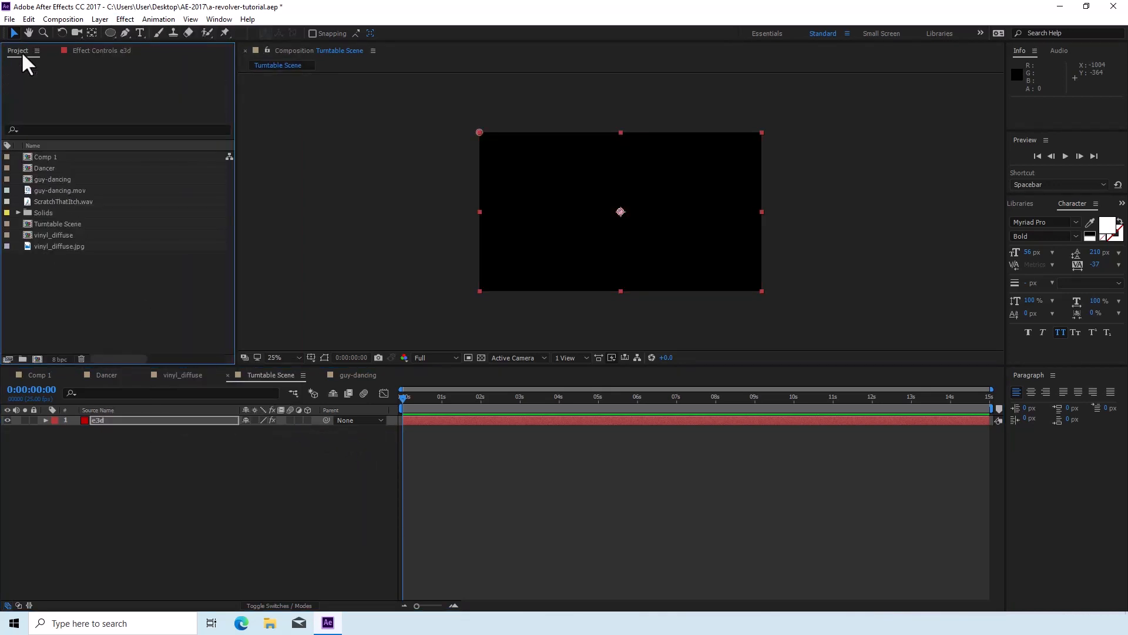
{"action": "left_click_drag", "start_coordinate": [55, 179], "coordinate": [118, 474]}
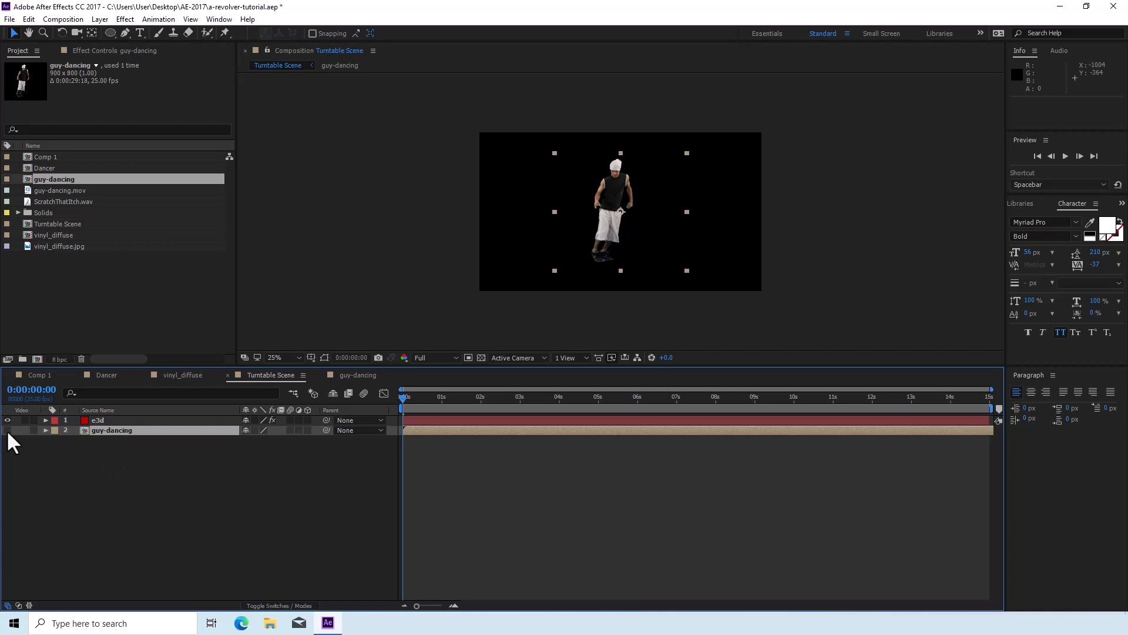
{"action": "left_click", "coordinate": [7, 430]}
{"action": "left_click", "coordinate": [138, 517]}
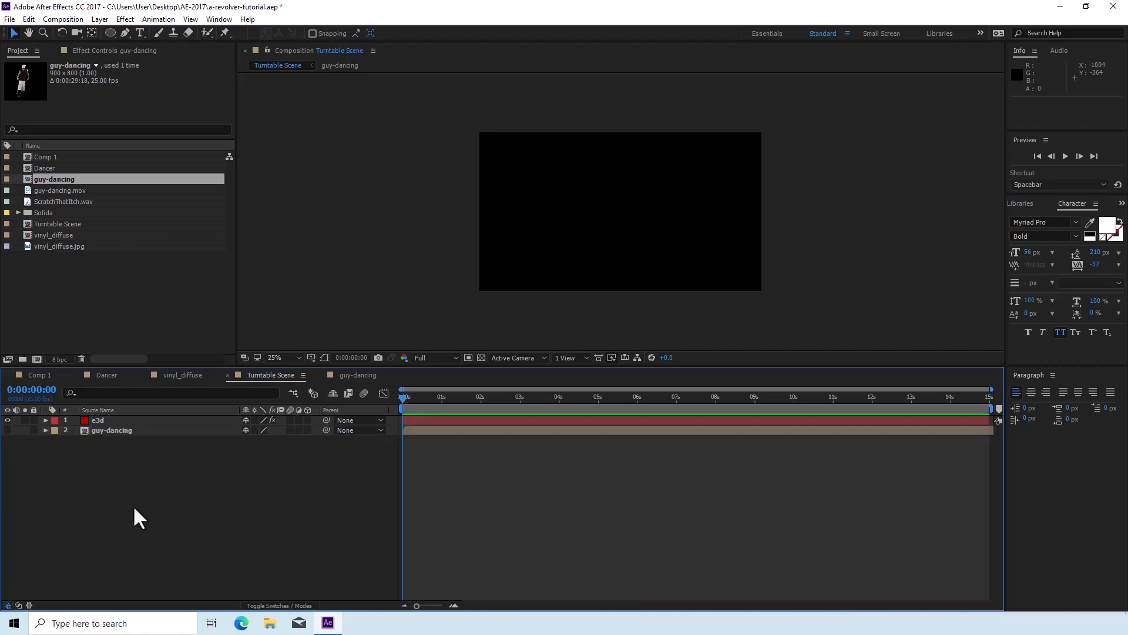
Open the Scene Setup of the Element effect on the e3d layer
{"action": "left_click", "coordinate": [98, 422]}
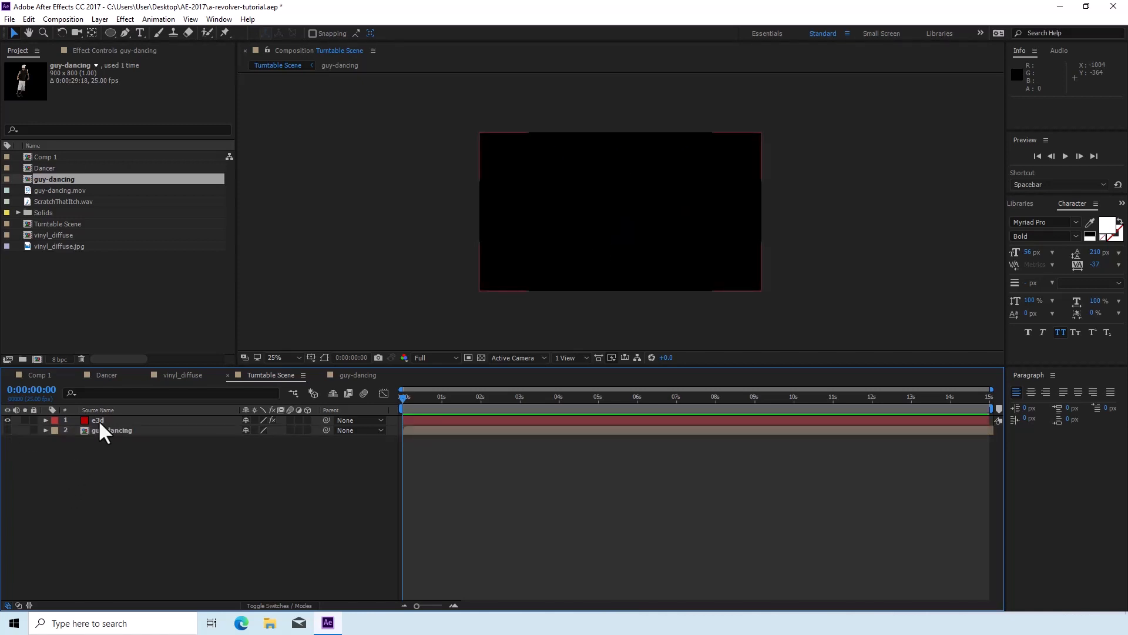
{"action": "left_click", "coordinate": [99, 422]}
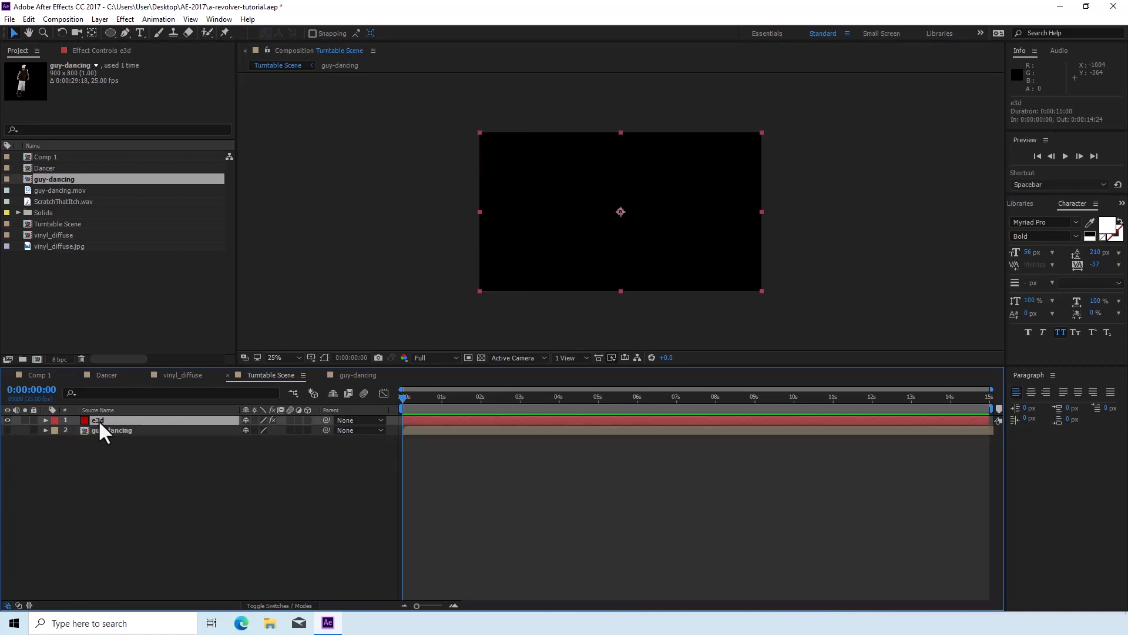
{"action": "left_click", "coordinate": [98, 53]}
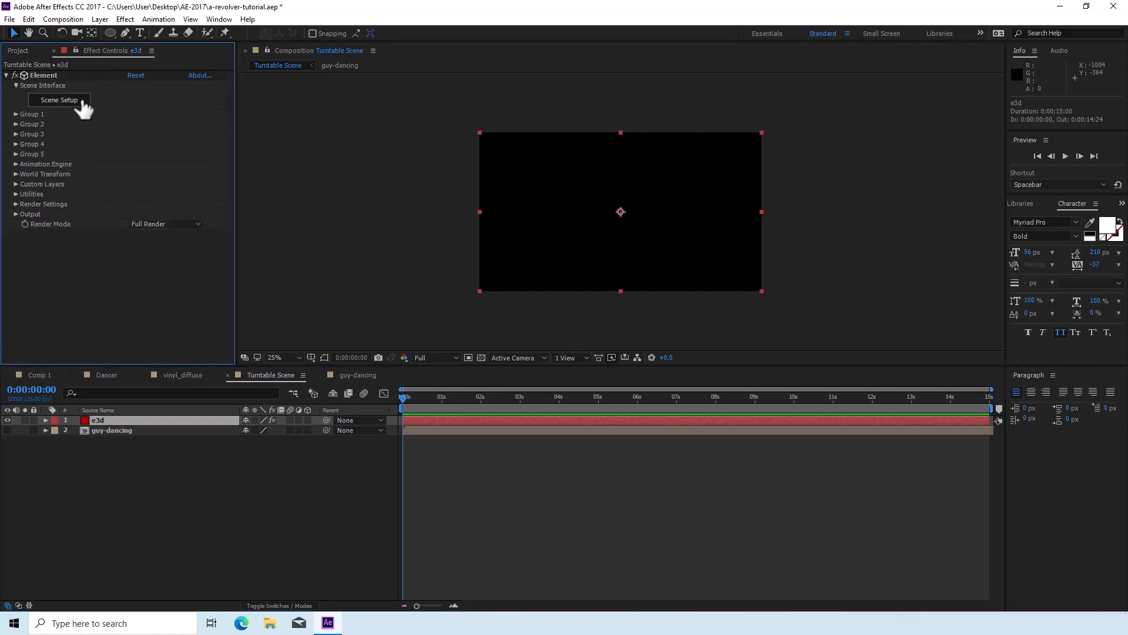
{"action": "left_click", "coordinate": [63, 101]}
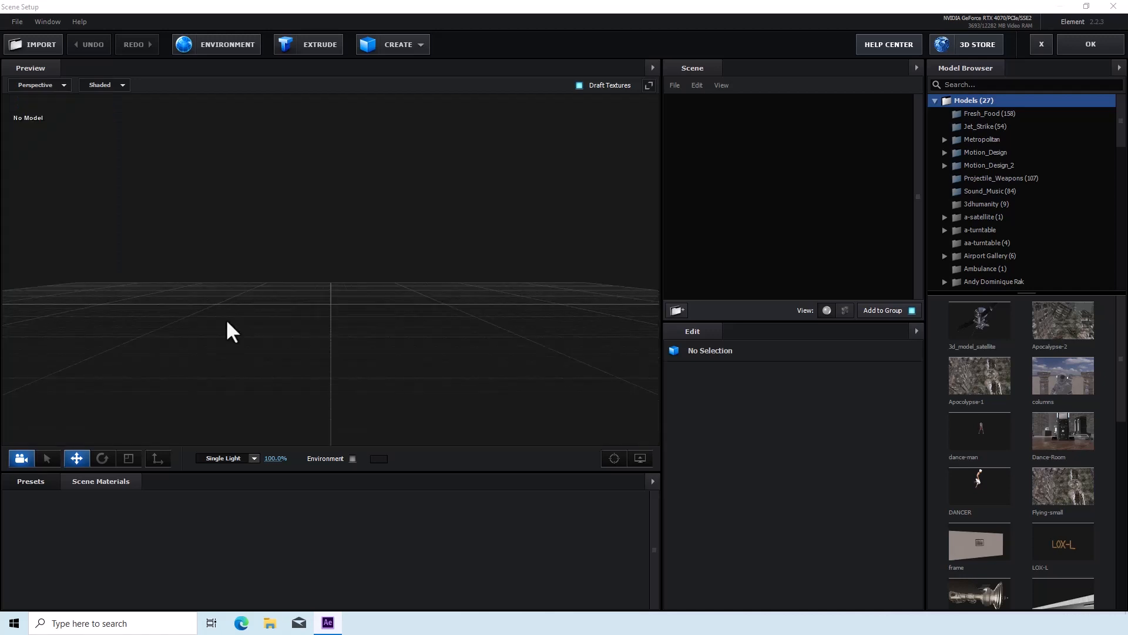
{"action": "left_click_drag", "start_coordinate": [227, 322], "coordinate": [251, 336]}
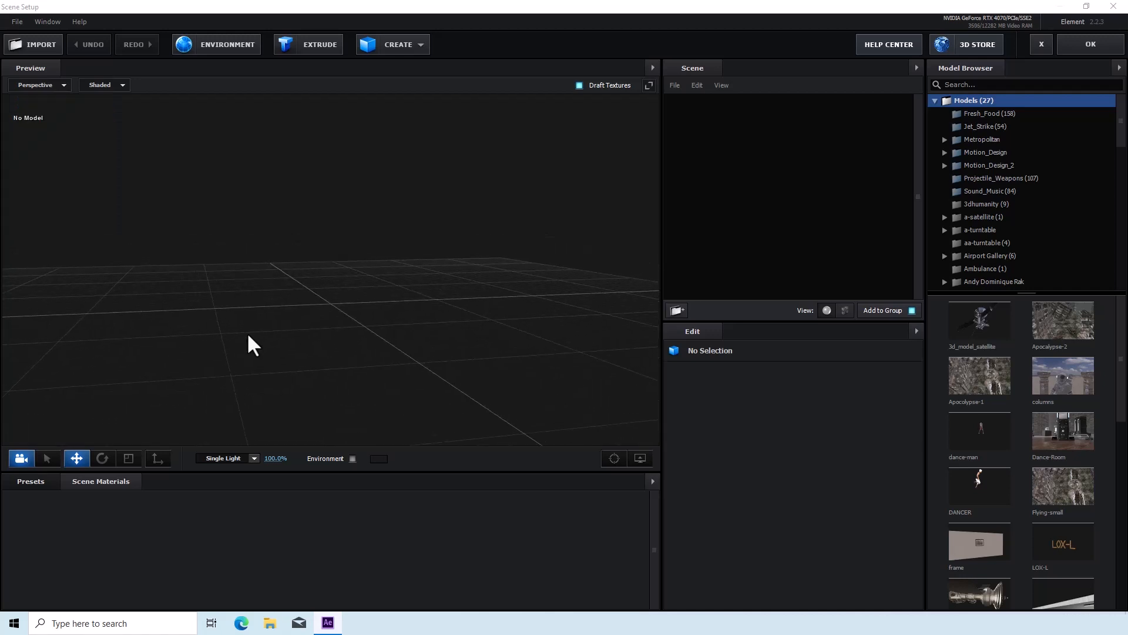
Add the turntable model from the Sound_Music collection to the scene
{"action": "left_click", "coordinate": [1000, 191]}
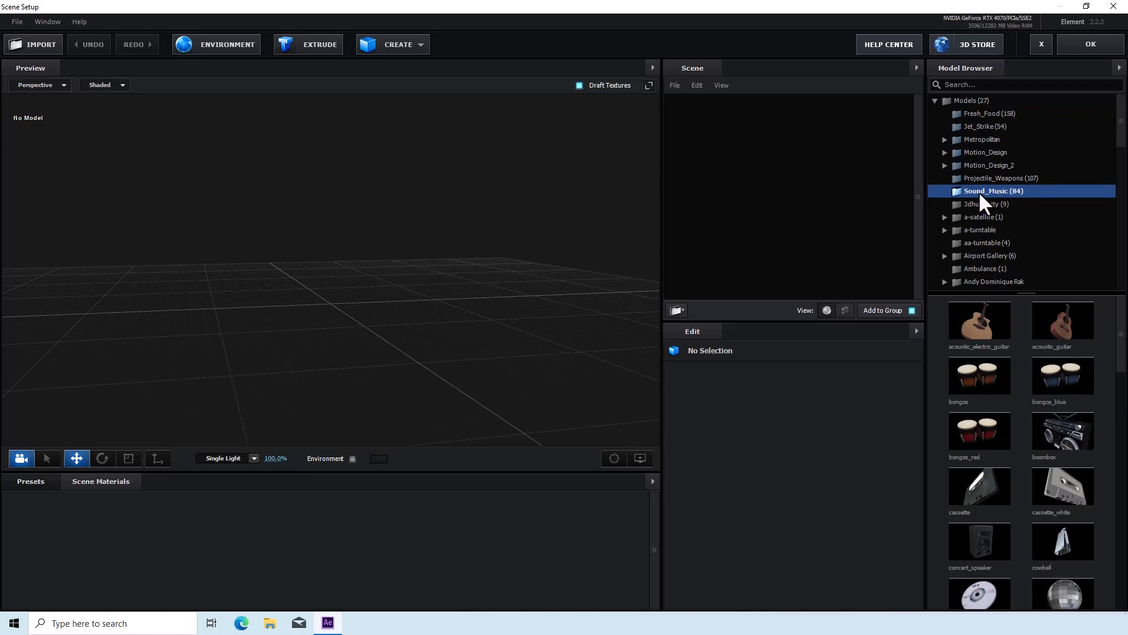
{"action": "left_click_drag", "start_coordinate": [1123, 357], "coordinate": [1124, 601]}
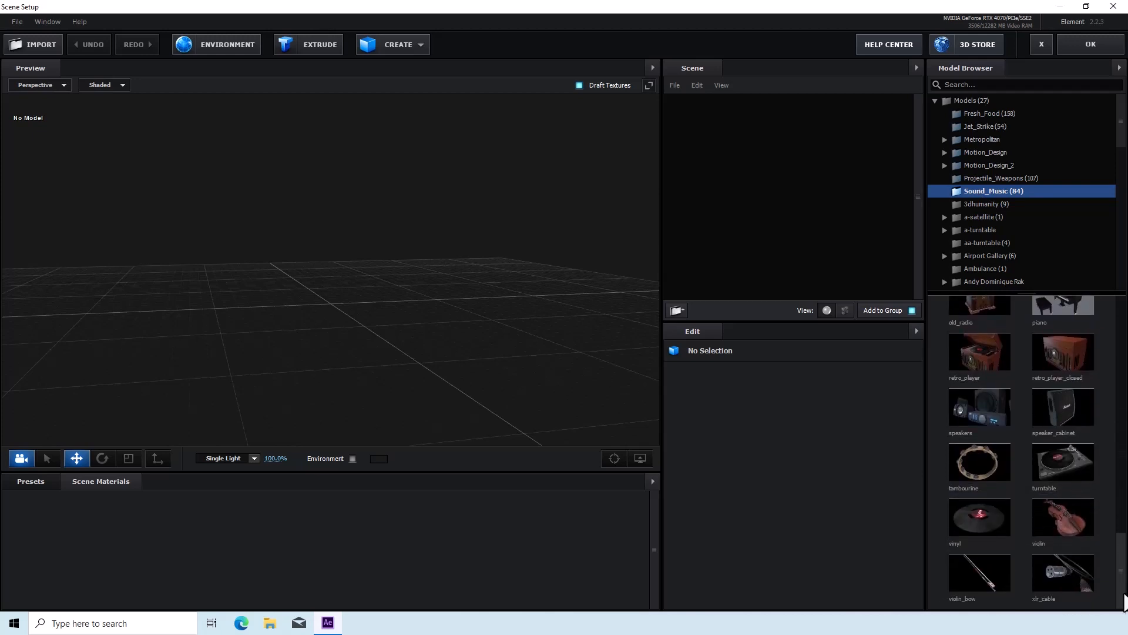
{"action": "left_click", "coordinate": [1061, 467]}
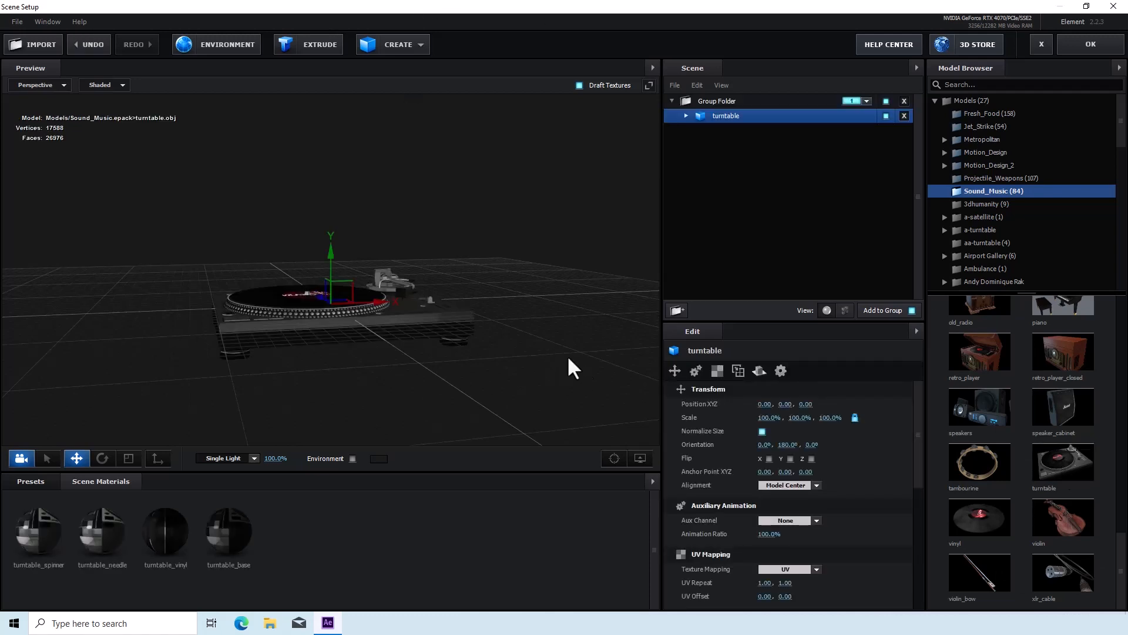
Raise the turntable model to a Y position of about 0.25 so its feet rest on the ground line
{"action": "mouse_move", "coordinate": [568, 358]}
{"action": "left_mouse_down"}
{"action": "mouse_move", "coordinate": [567, 369]}
{"action": "mouse_move", "coordinate": [556, 349]}
{"action": "left_mouse_up"}
{"action": "left_click", "coordinate": [40, 87]}
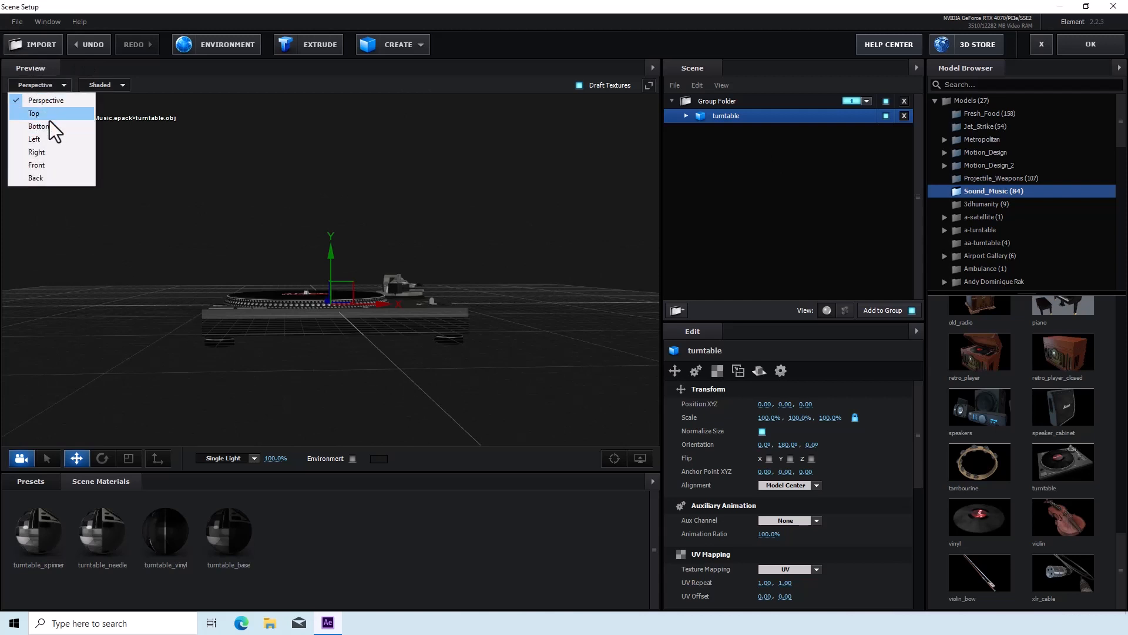
{"action": "left_click", "coordinate": [56, 167]}
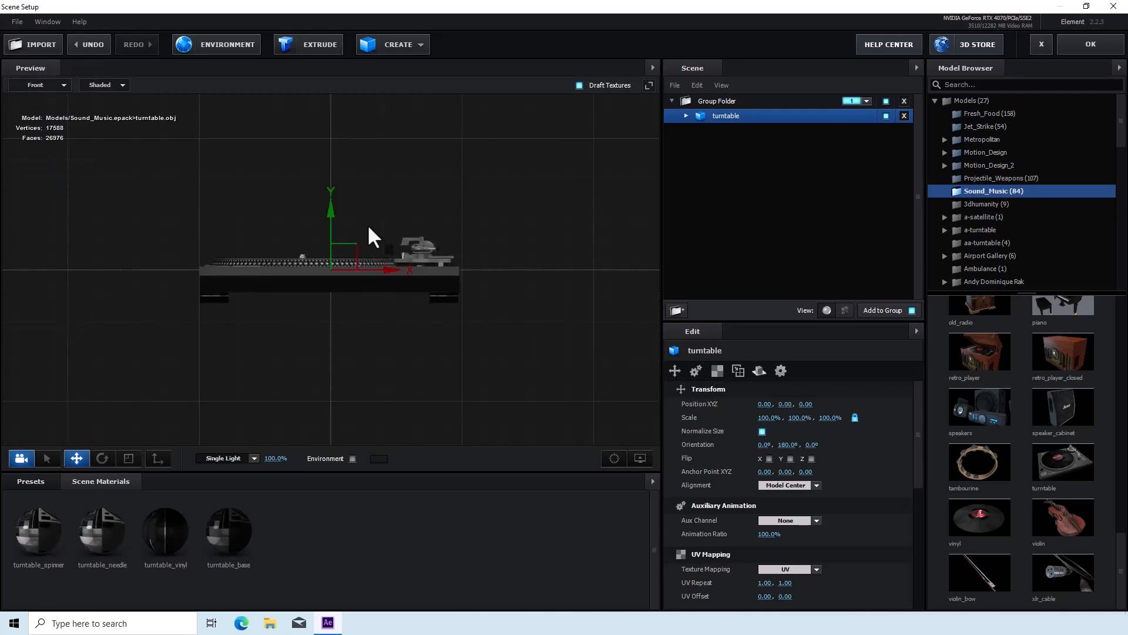
{"action": "scroll", "coordinate": [330, 212], "scroll_direction": "up", "scroll_amount": 4}
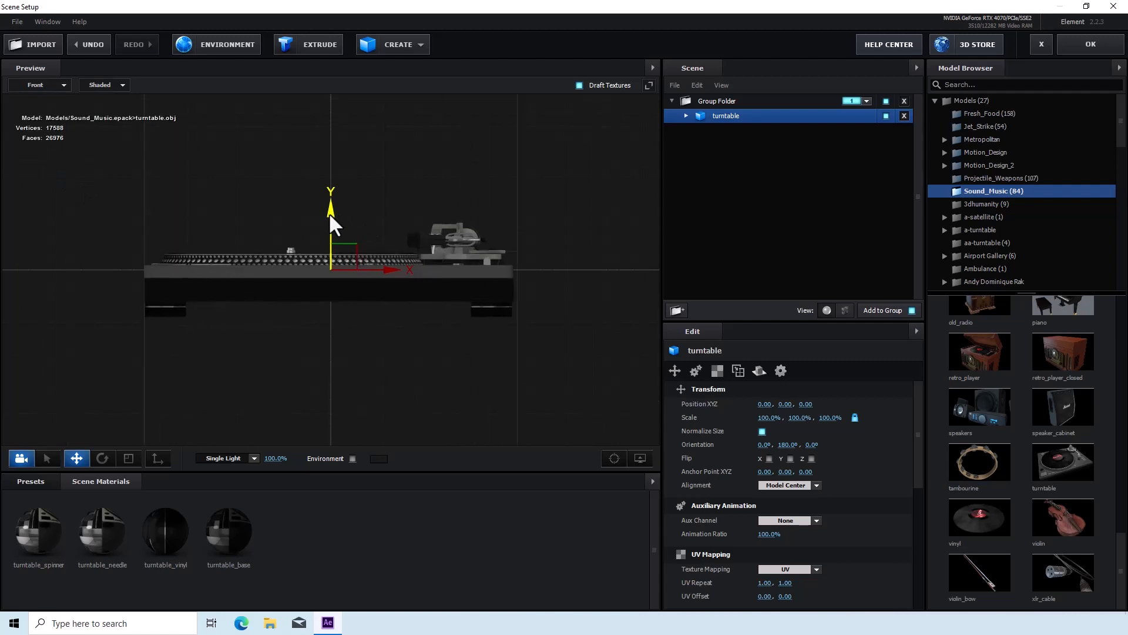
{"action": "left_click_drag", "start_coordinate": [332, 214], "coordinate": [333, 160]}
{"action": "left_click", "coordinate": [33, 86]}
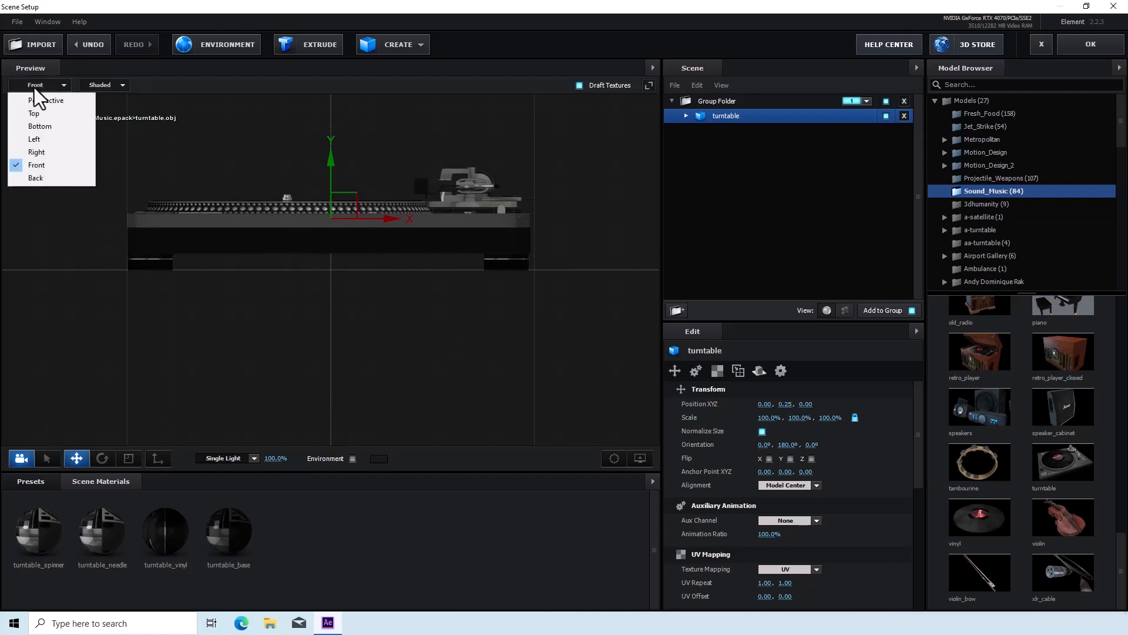
{"action": "left_click", "coordinate": [46, 101]}
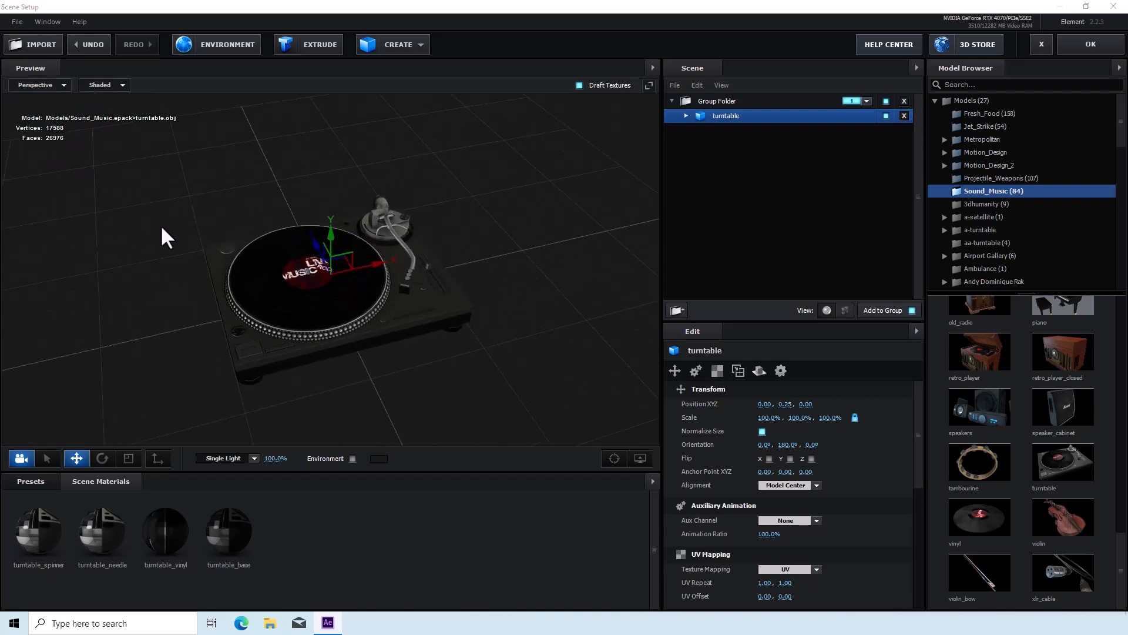
Add the vinyl model from Sound_Music and raise it to a Y position of about 0.35, above the turntable platter
{"action": "left_click", "coordinate": [37, 84]}
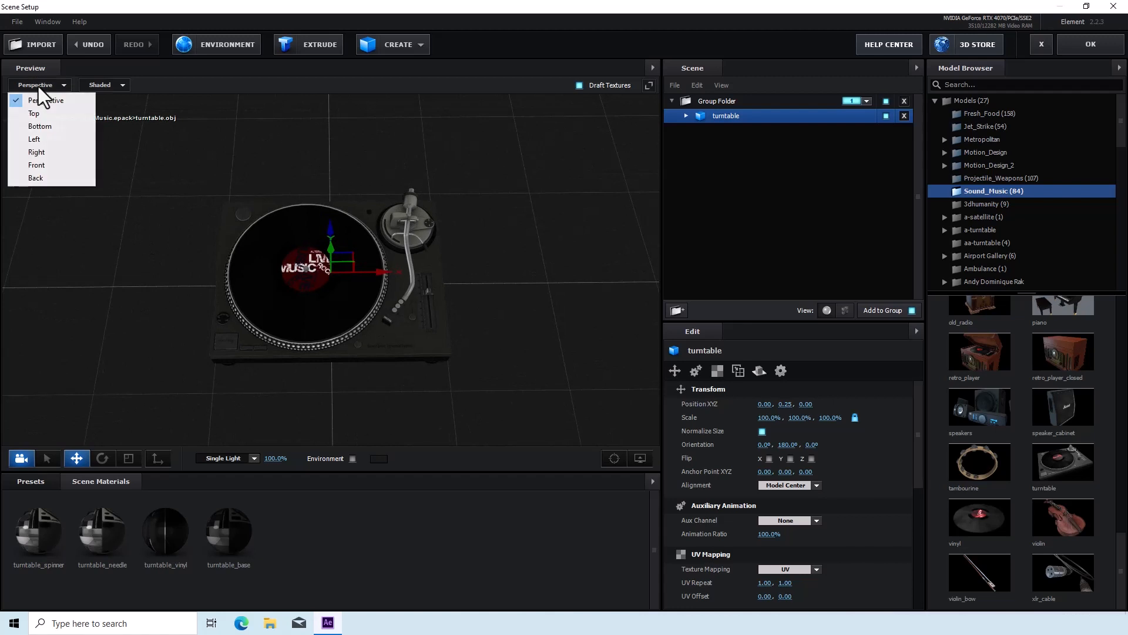
{"action": "left_click", "coordinate": [52, 113]}
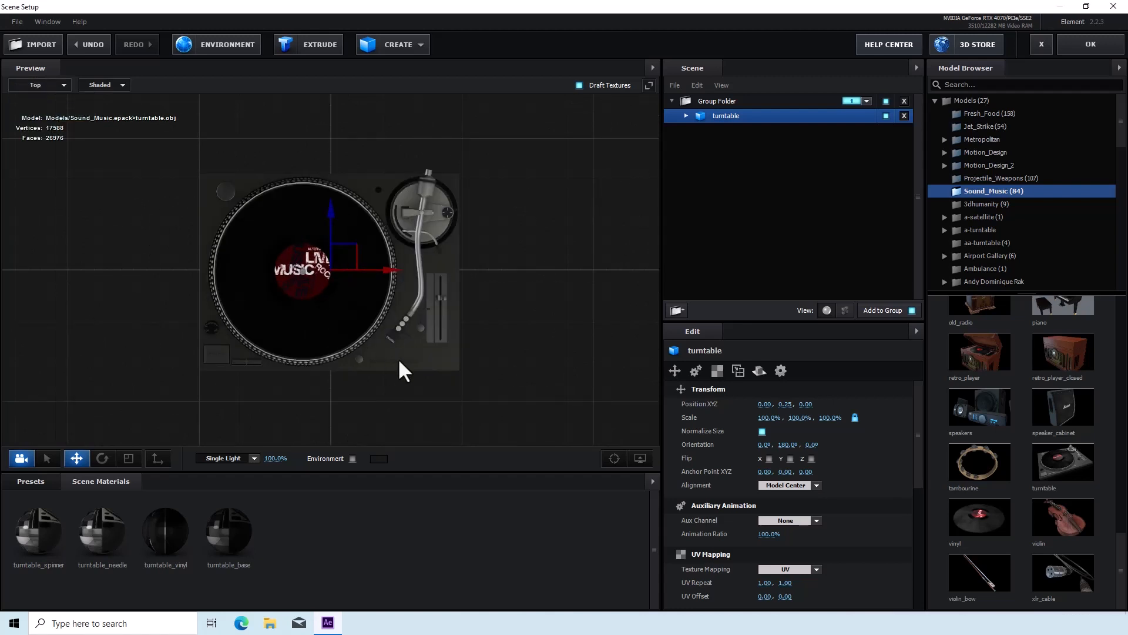
{"action": "left_click", "coordinate": [982, 513]}
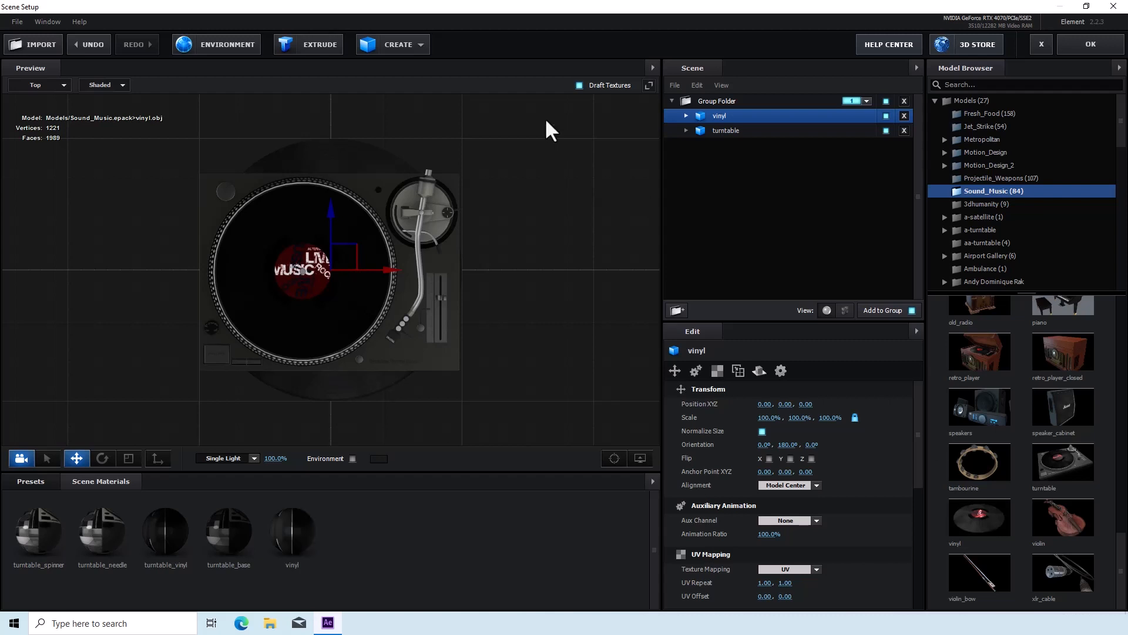
{"action": "left_click", "coordinate": [33, 83]}
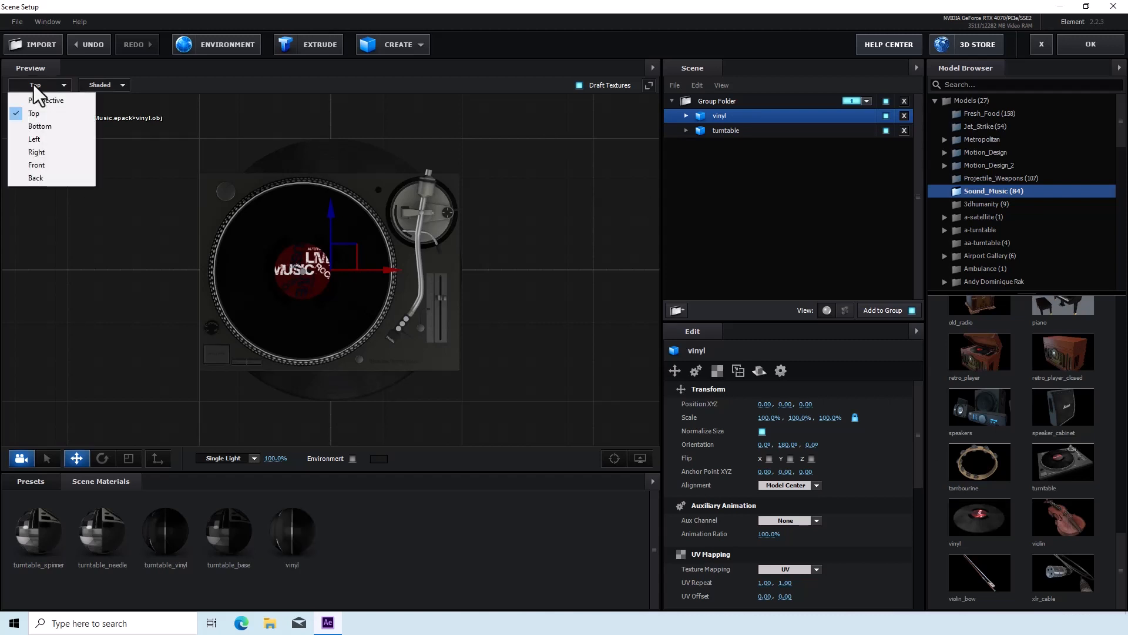
{"action": "left_click", "coordinate": [39, 167]}
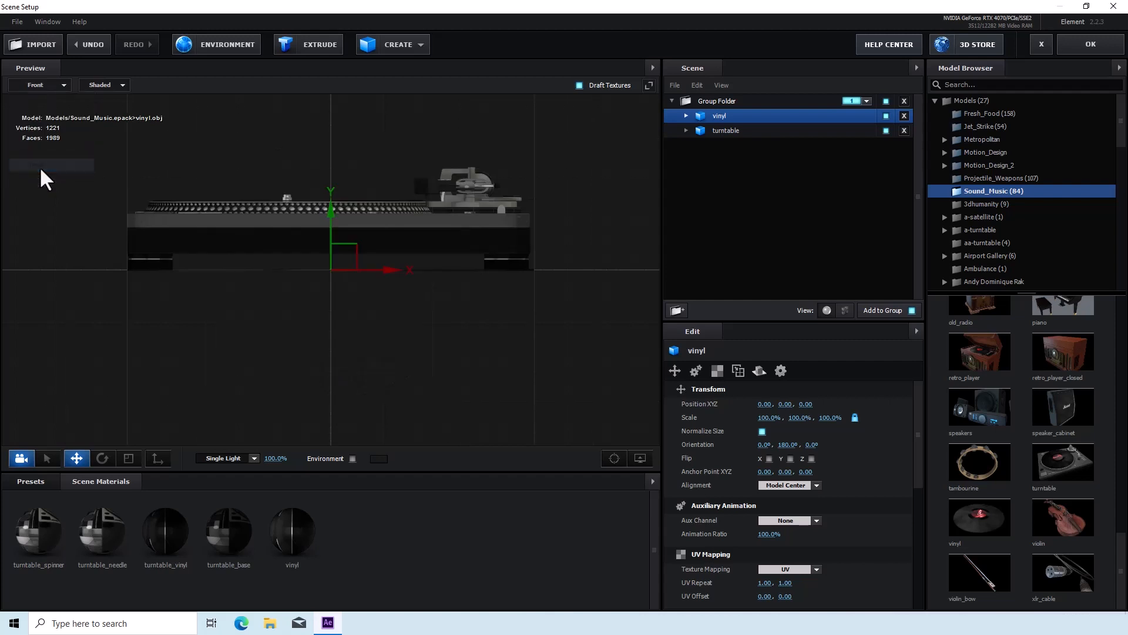
{"action": "left_click_drag", "start_coordinate": [328, 214], "coordinate": [325, 145]}
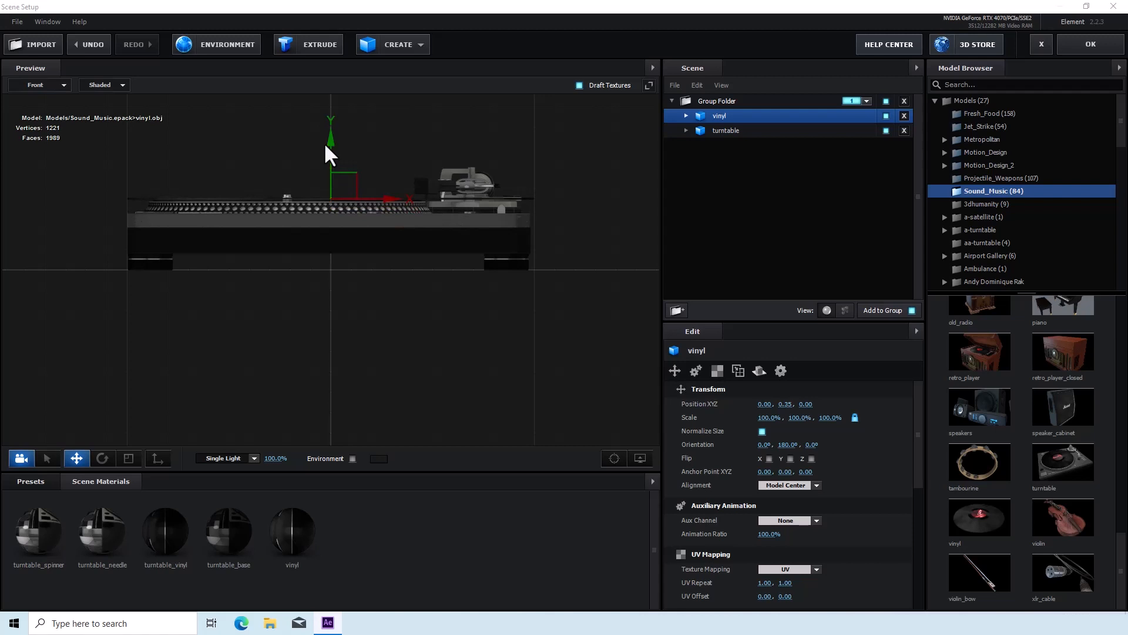
Scale the vinyl model uniformly down to about 62% while viewing it from above
{"action": "left_click", "coordinate": [37, 84]}
{"action": "left_click", "coordinate": [41, 114]}
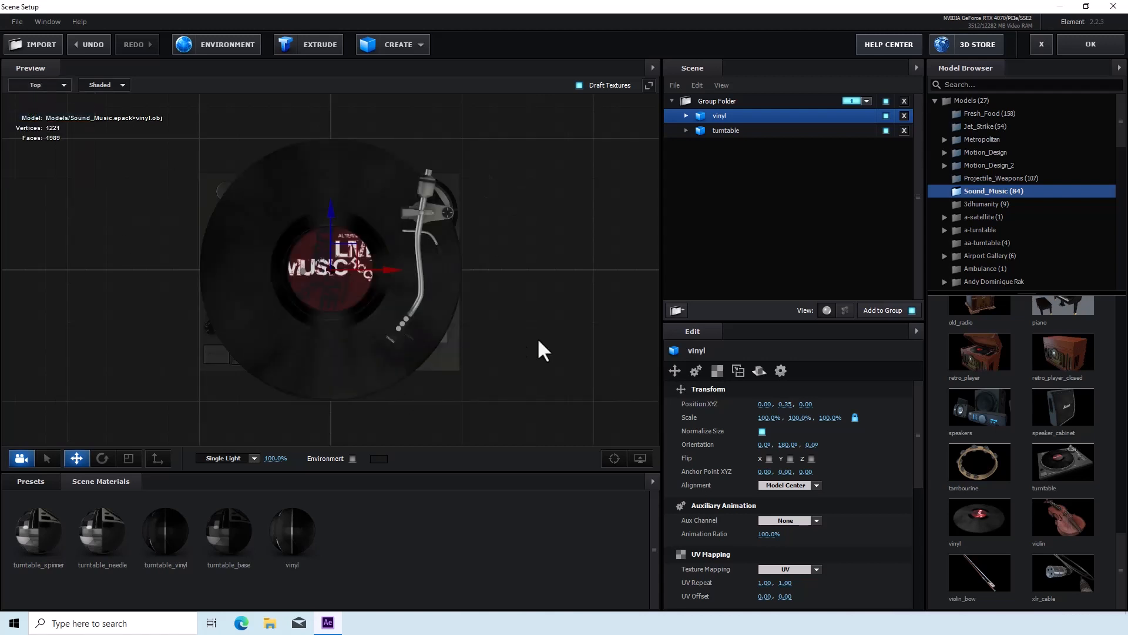
{"action": "scroll", "coordinate": [533, 347], "scroll_direction": "up", "scroll_amount": 3}
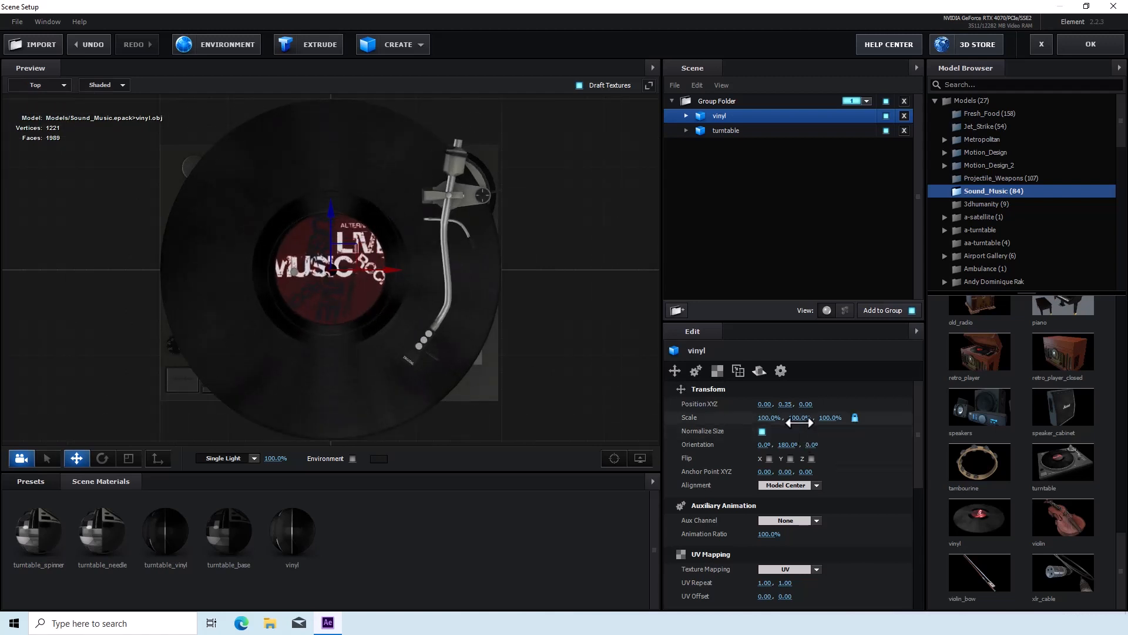
{"action": "left_click_drag", "start_coordinate": [799, 421], "coordinate": [758, 426]}
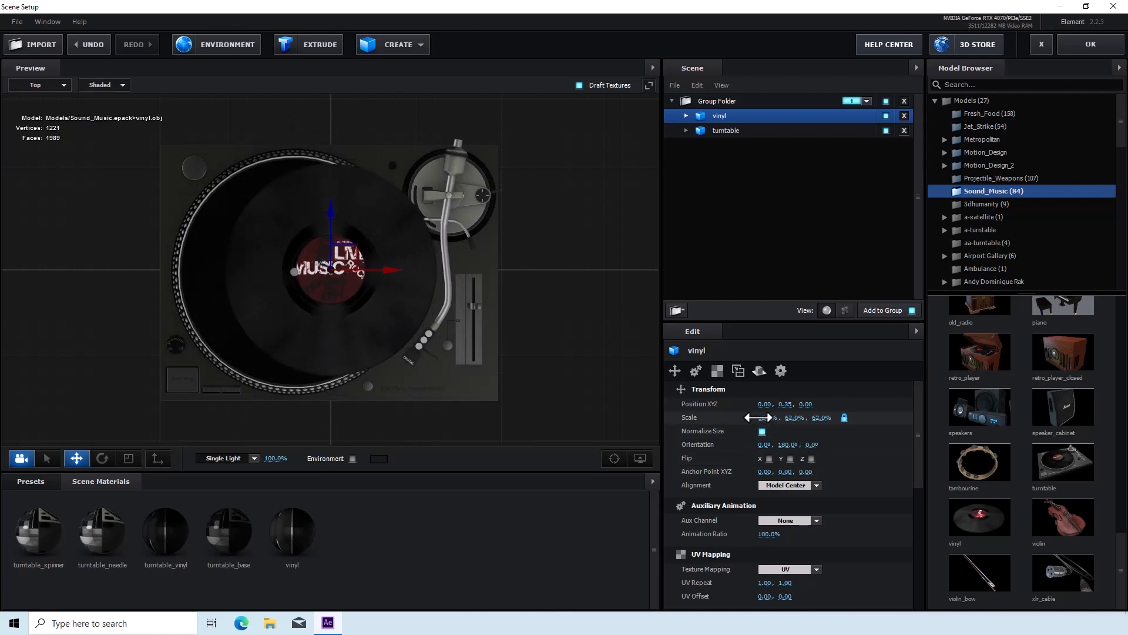
Move the turntable model to about X 0.21 and Z 0.01 so its platter centres under the vinyl
{"action": "left_click", "coordinate": [723, 131]}
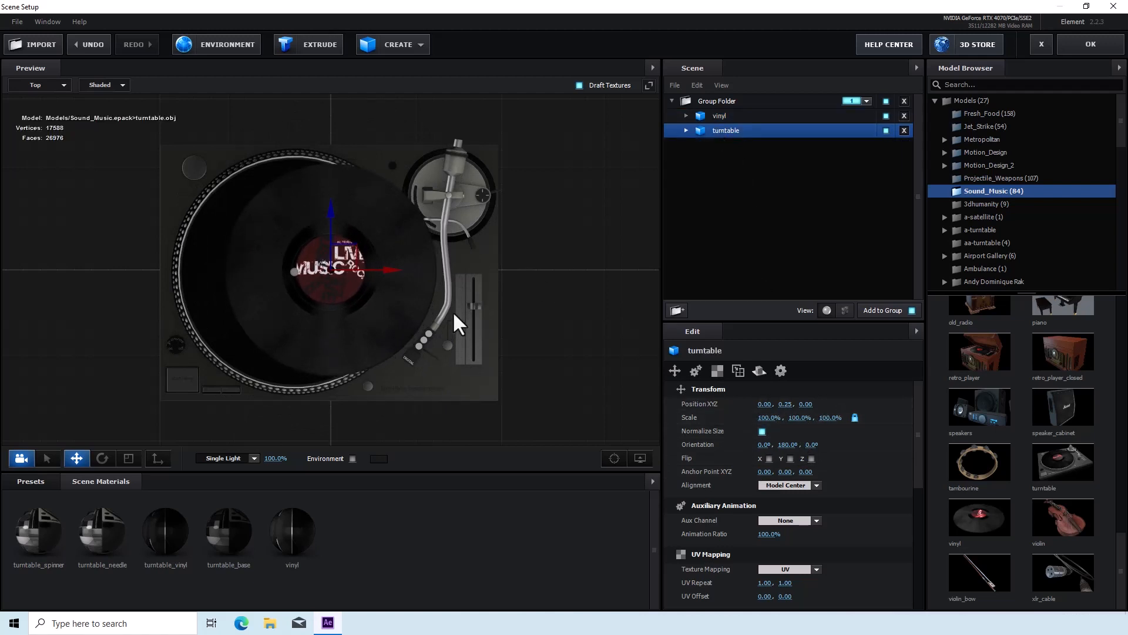
{"action": "left_click_drag", "start_coordinate": [391, 269], "coordinate": [430, 285]}
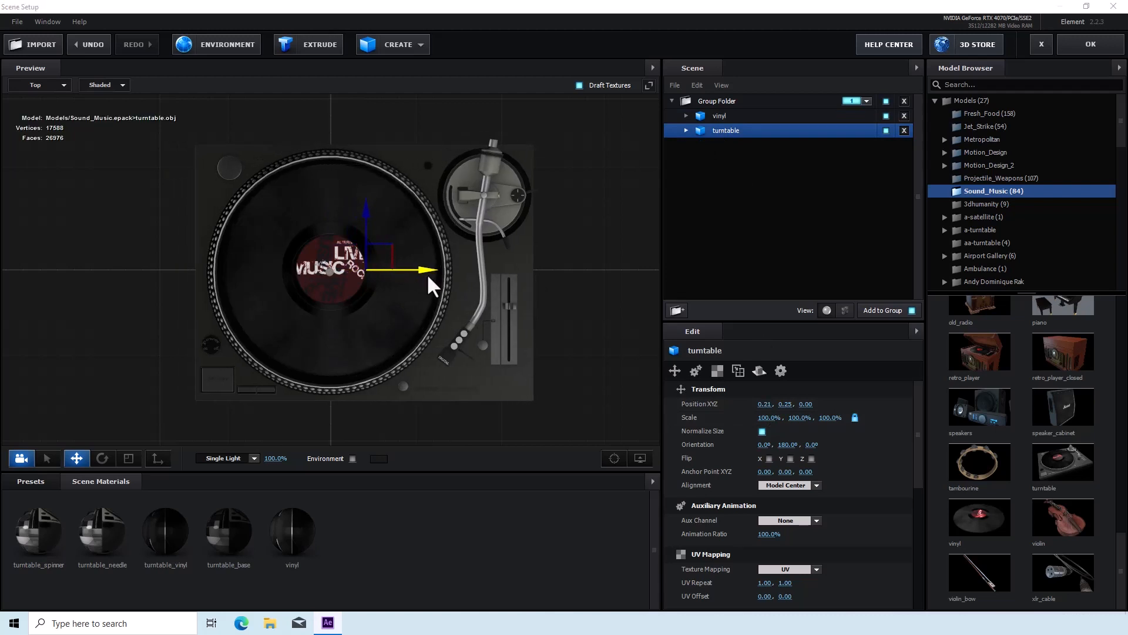
{"action": "scroll", "coordinate": [429, 279], "scroll_direction": "up", "scroll_amount": 2}
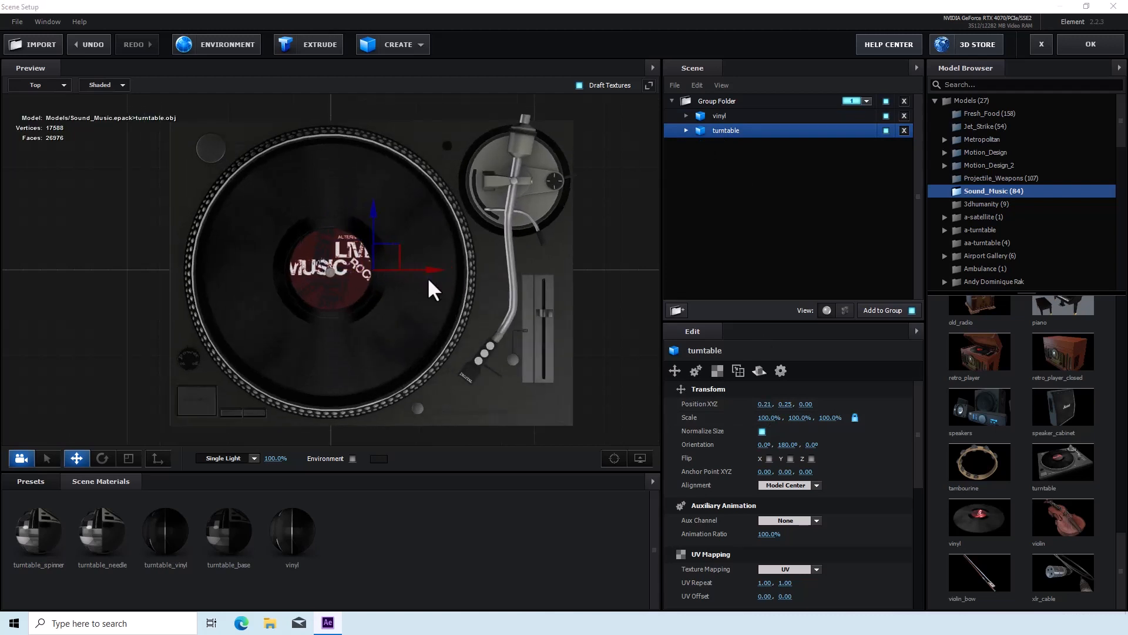
{"action": "scroll", "coordinate": [429, 281], "scroll_direction": "up", "scroll_amount": 3}
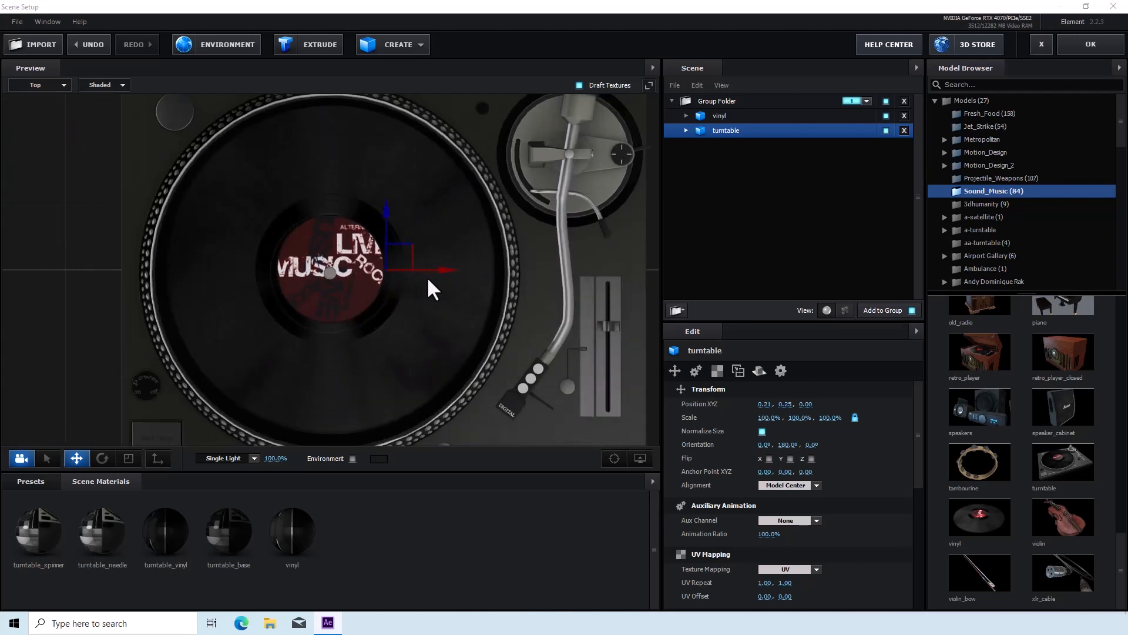
{"action": "left_click_drag", "start_coordinate": [388, 213], "coordinate": [388, 211]}
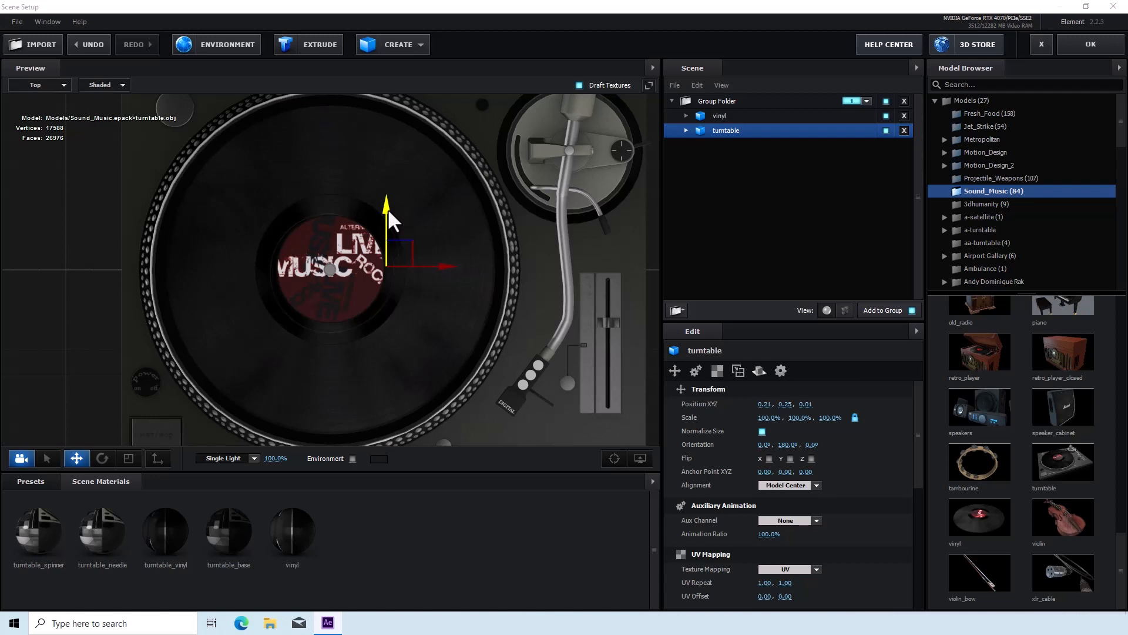
Scale the vinyl model uniformly to 68%, toggling its visibility to compare it with the turntable's own record
{"action": "left_click", "coordinate": [884, 115]}
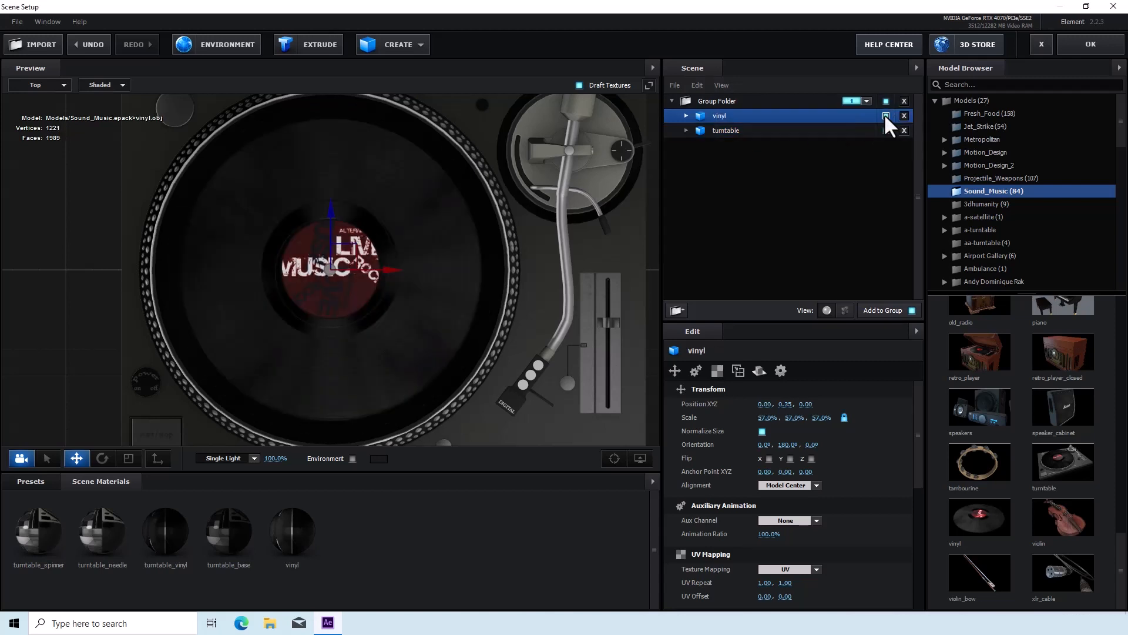
{"action": "left_click_drag", "start_coordinate": [761, 418], "coordinate": [779, 425]}
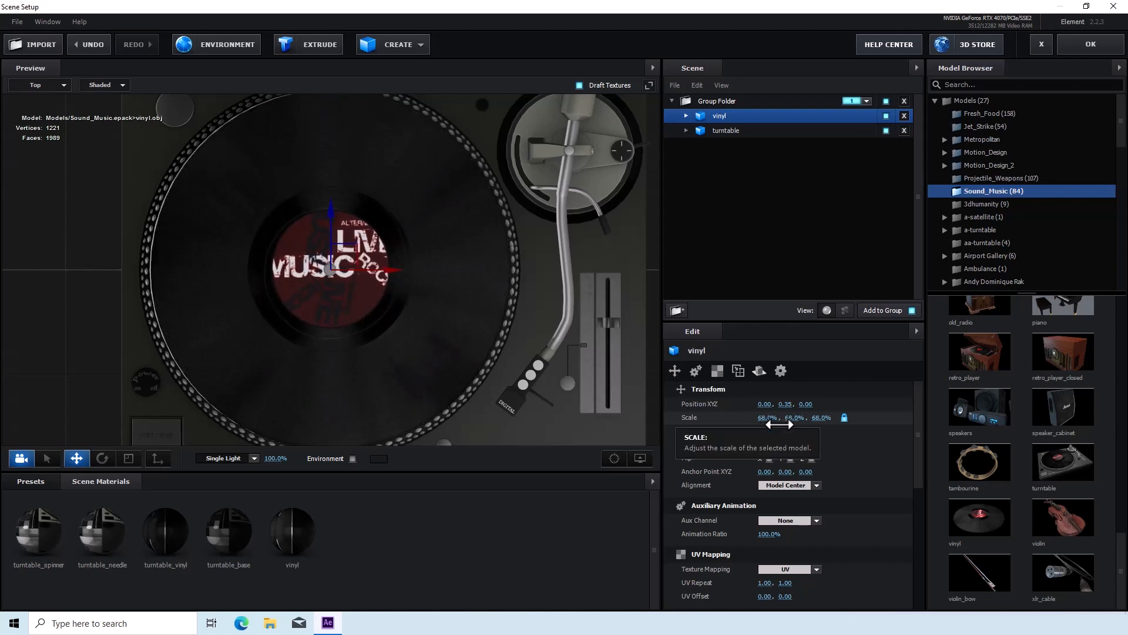
{"action": "left_click", "coordinate": [886, 116]}
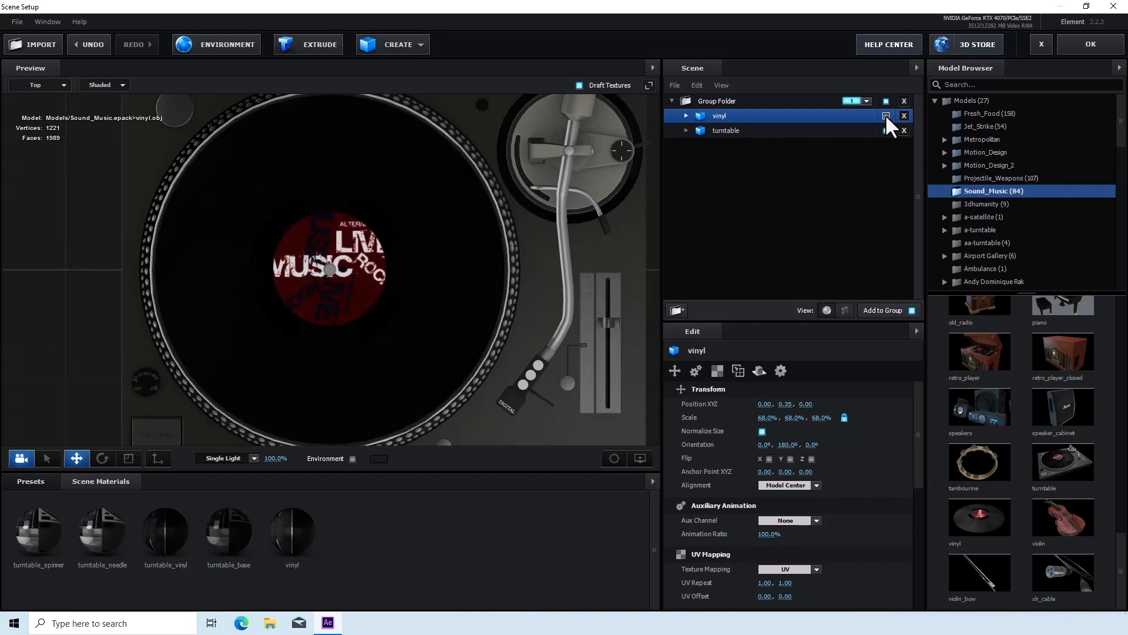
{"action": "left_click", "coordinate": [886, 115]}
{"action": "left_click", "coordinate": [886, 115]}
{"action": "left_click", "coordinate": [886, 115]}
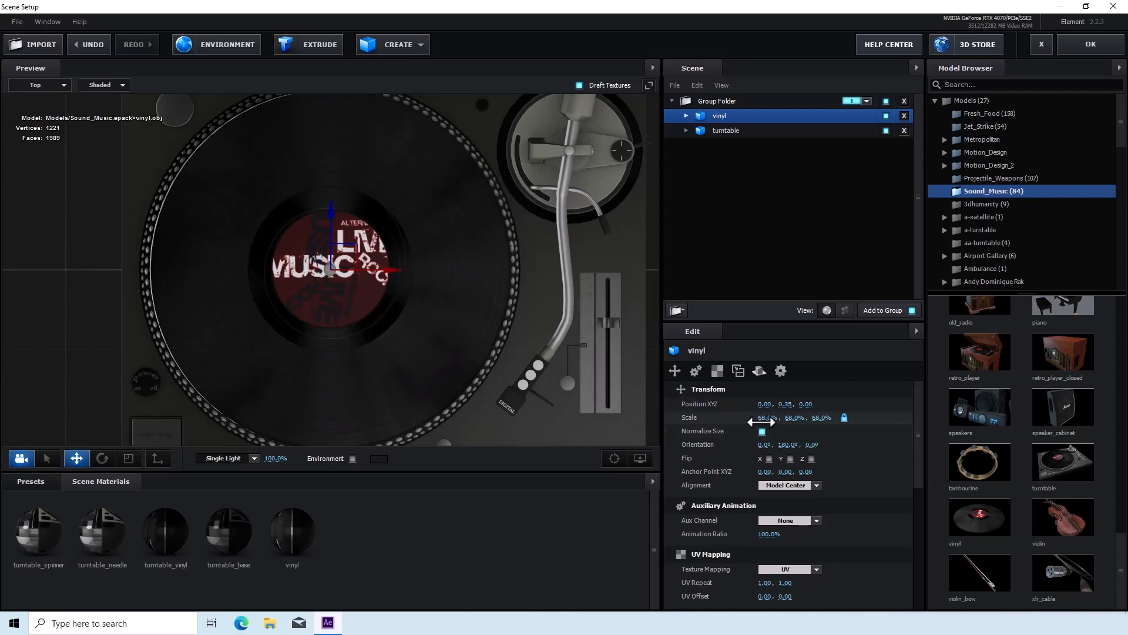
Lower the vinyl model to a Y position of about 0.34 in the Front view so it sits on the platter
{"action": "left_click", "coordinate": [30, 85]}
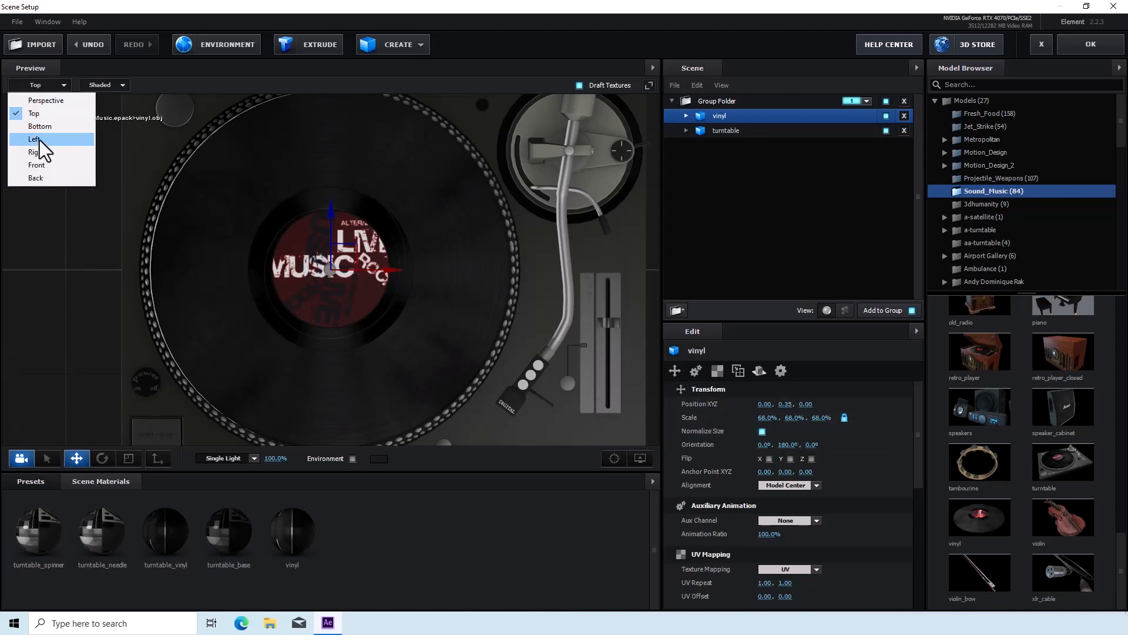
{"action": "left_click", "coordinate": [45, 168]}
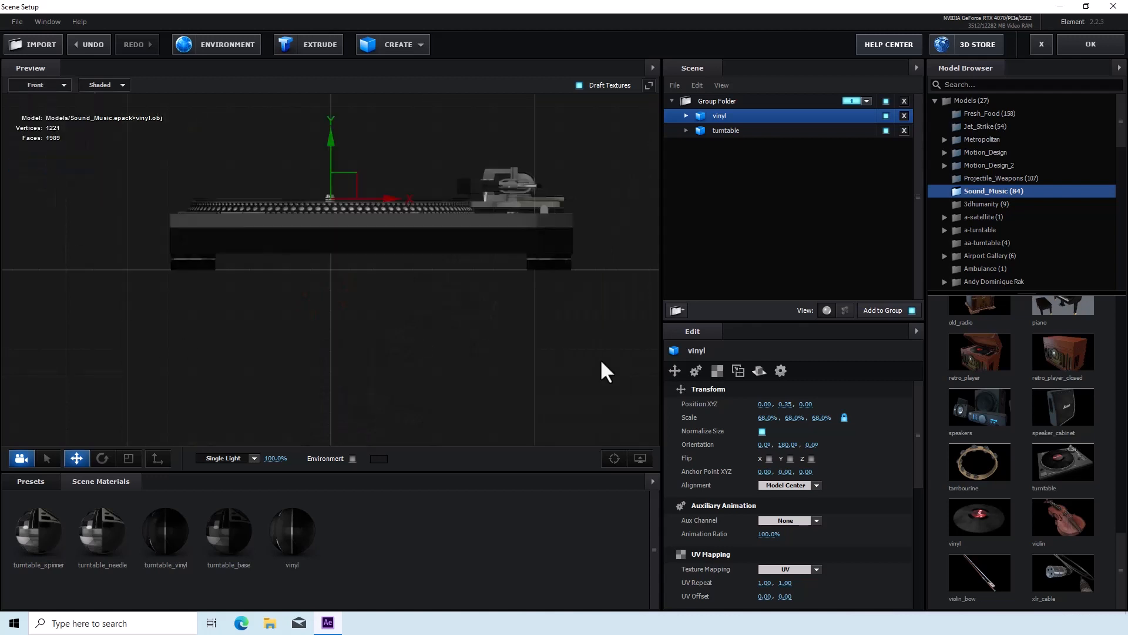
{"action": "scroll", "coordinate": [411, 331], "scroll_direction": "up", "scroll_amount": 5}
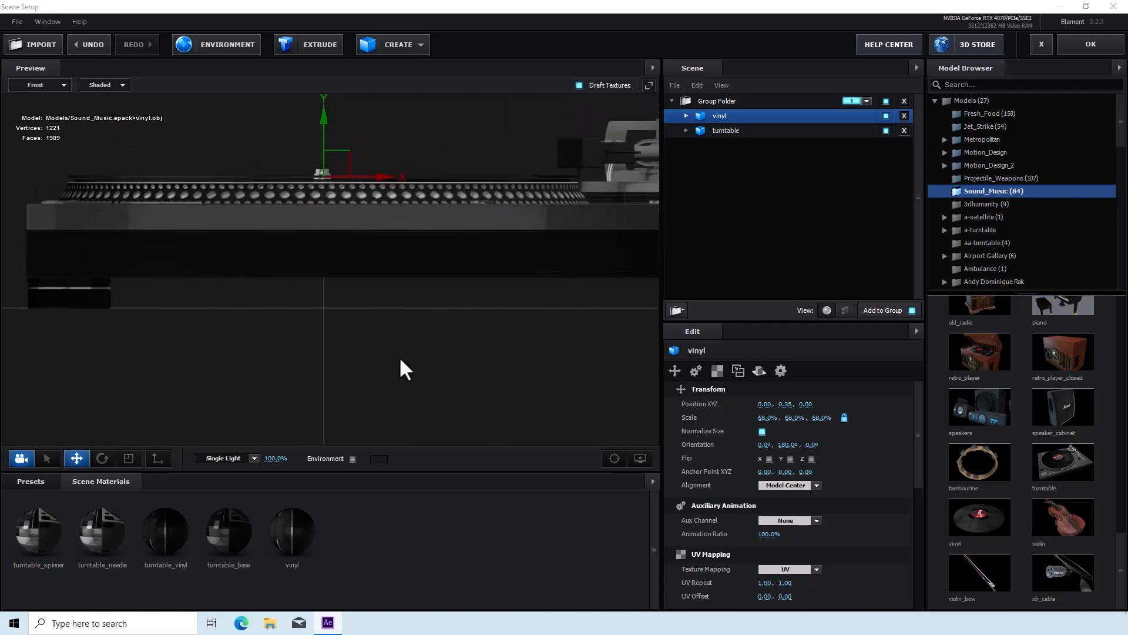
{"action": "left_click_drag", "start_coordinate": [421, 447], "coordinate": [423, 438]}
{"action": "left_click_drag", "start_coordinate": [349, 209], "coordinate": [354, 213]}
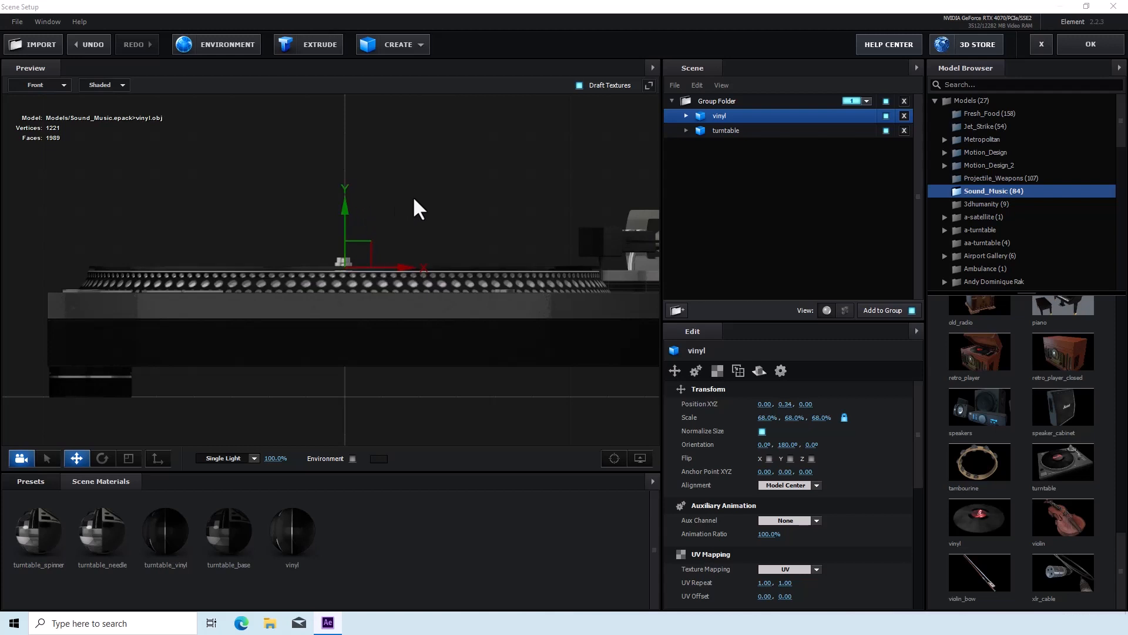
Return to the Perspective view and hide the turntable_spinner part of the turntable model
{"action": "left_click", "coordinate": [35, 84]}
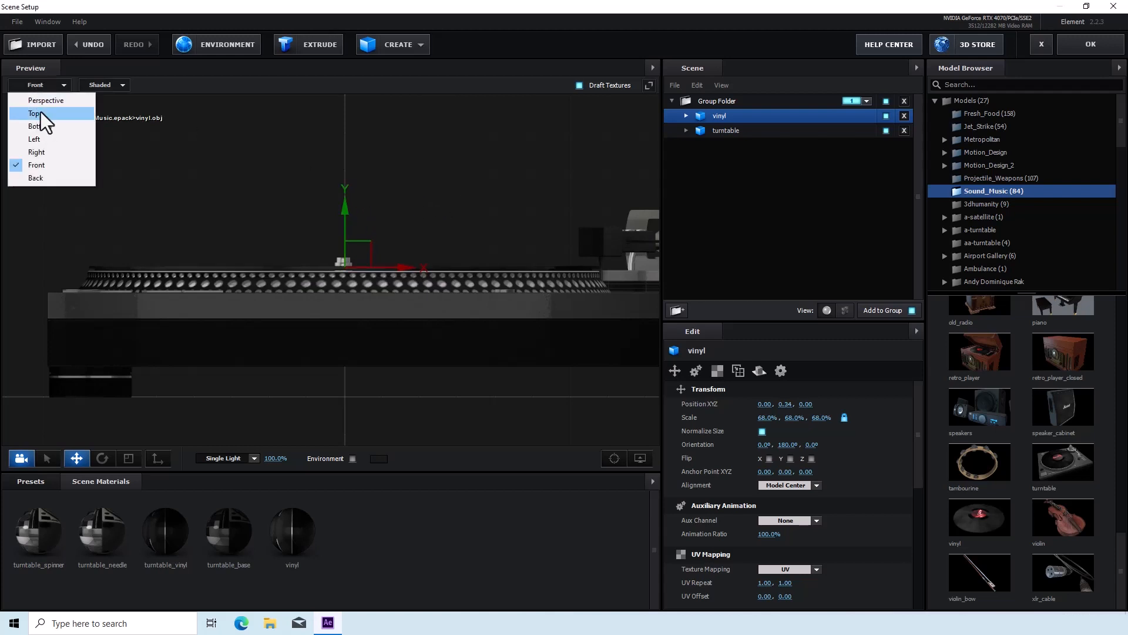
{"action": "left_click", "coordinate": [45, 101]}
{"action": "mouse_move", "coordinate": [150, 147]}
{"action": "left_mouse_down"}
{"action": "mouse_move", "coordinate": [174, 148]}
{"action": "mouse_move", "coordinate": [170, 113]}
{"action": "mouse_move", "coordinate": [133, 82]}
{"action": "mouse_move", "coordinate": [188, 114]}
{"action": "mouse_move", "coordinate": [160, 143]}
{"action": "mouse_move", "coordinate": [171, 139]}
{"action": "left_mouse_up"}
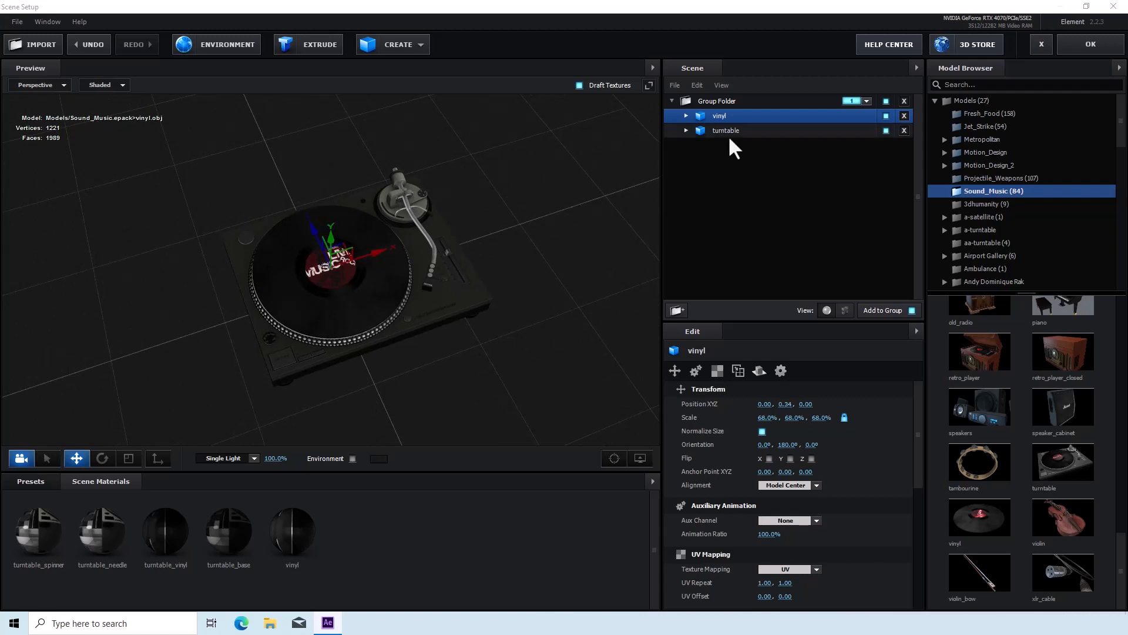
{"action": "left_click", "coordinate": [686, 115]}
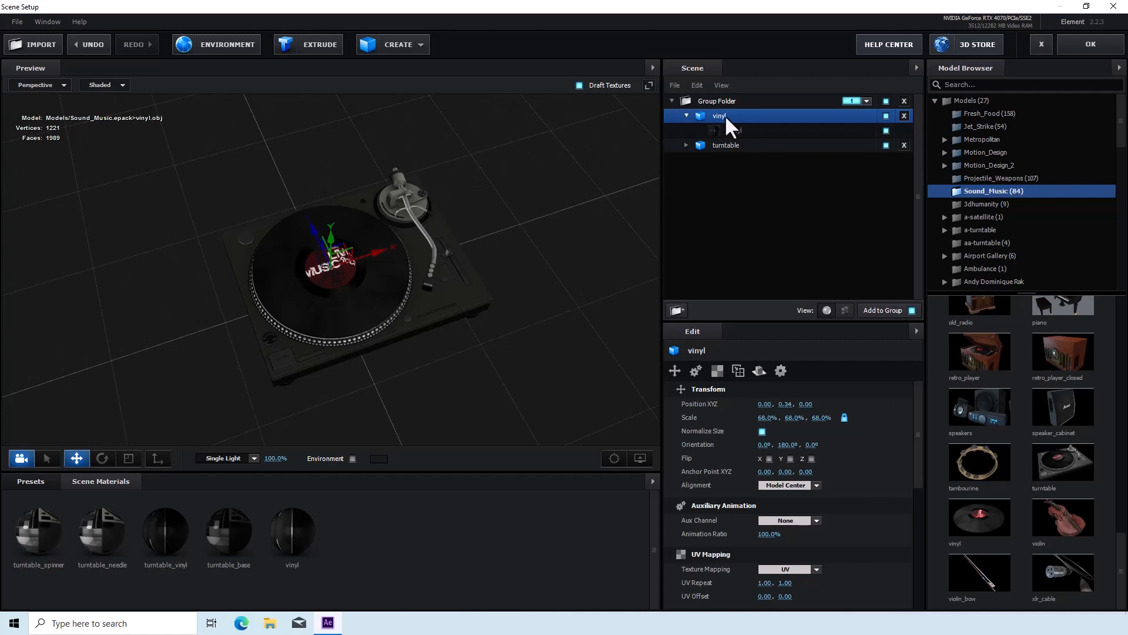
{"action": "left_click", "coordinate": [686, 145]}
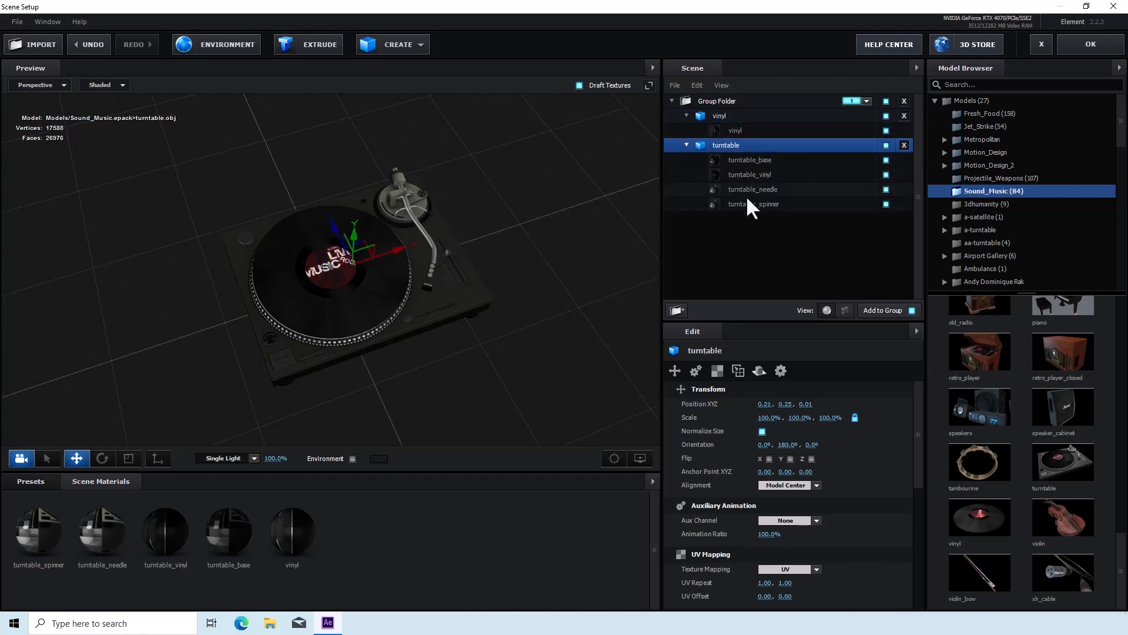
{"action": "left_click", "coordinate": [768, 204]}
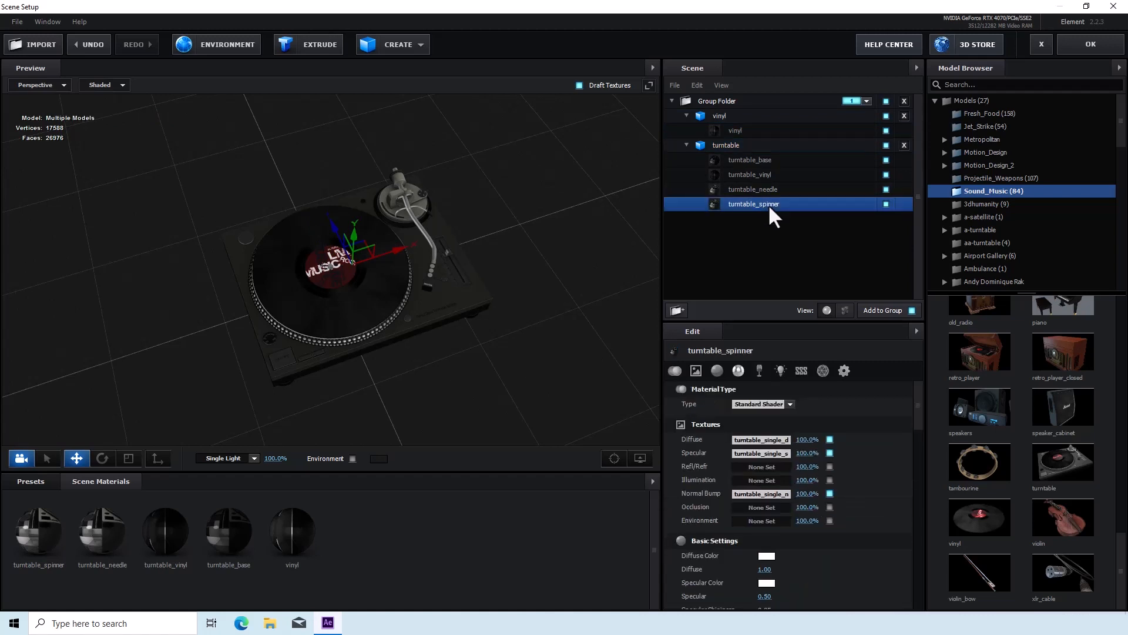
{"action": "left_click", "coordinate": [887, 203]}
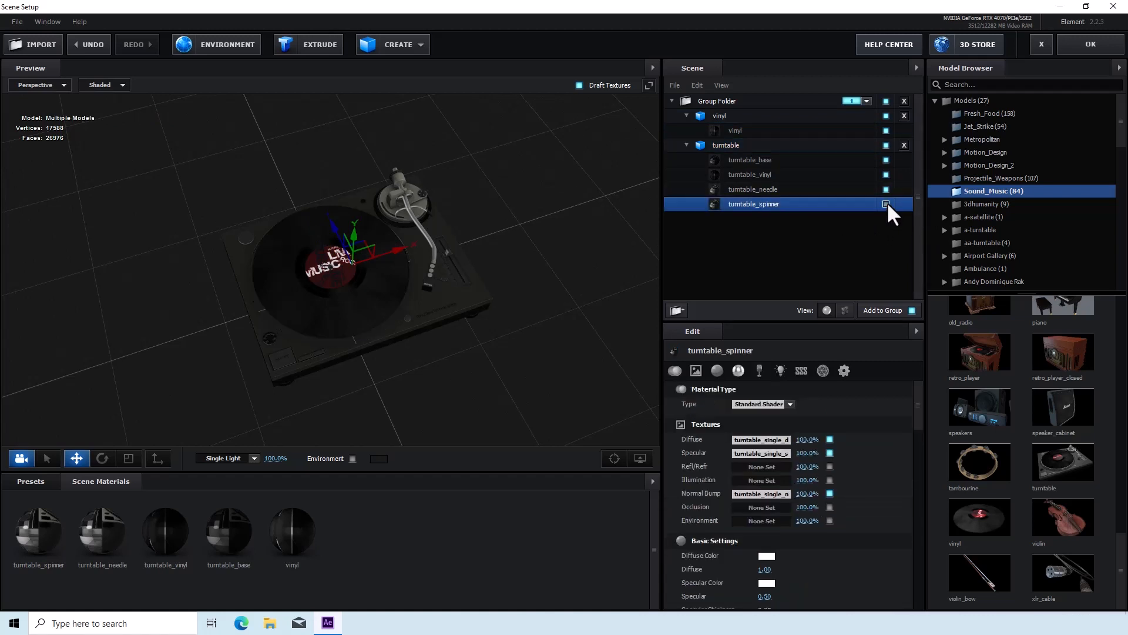
{"action": "left_click_drag", "start_coordinate": [565, 329], "coordinate": [556, 297]}
{"action": "scroll", "coordinate": [559, 305], "scroll_direction": "up", "scroll_amount": 5}
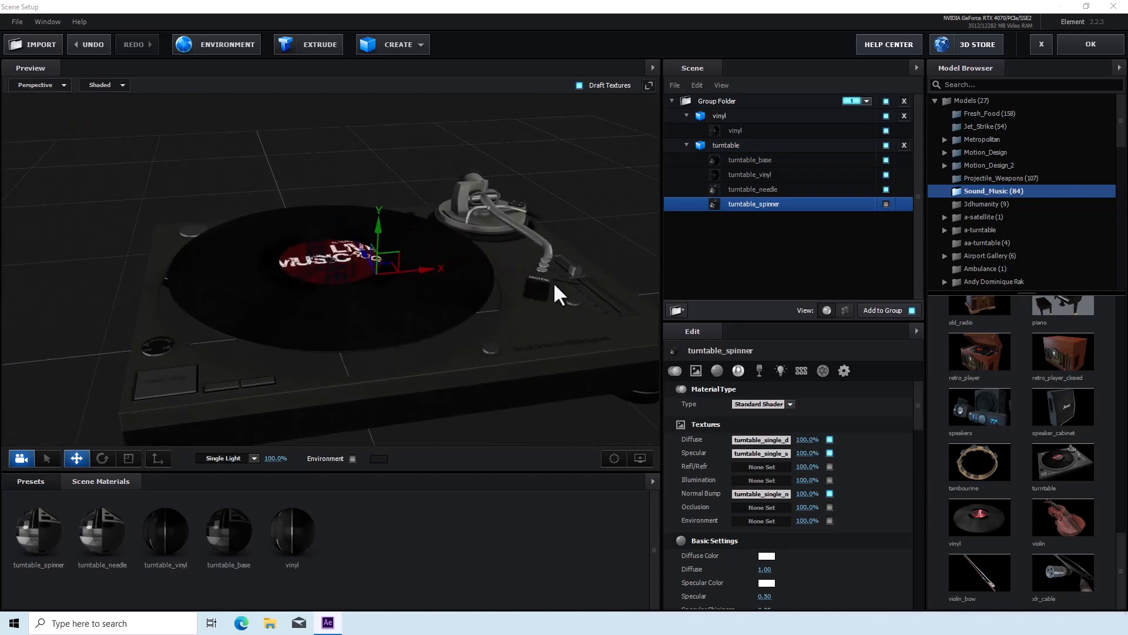
Create a cylinder primitive inside the Group Folder to replace the hidden platter
{"action": "left_click", "coordinate": [723, 115]}
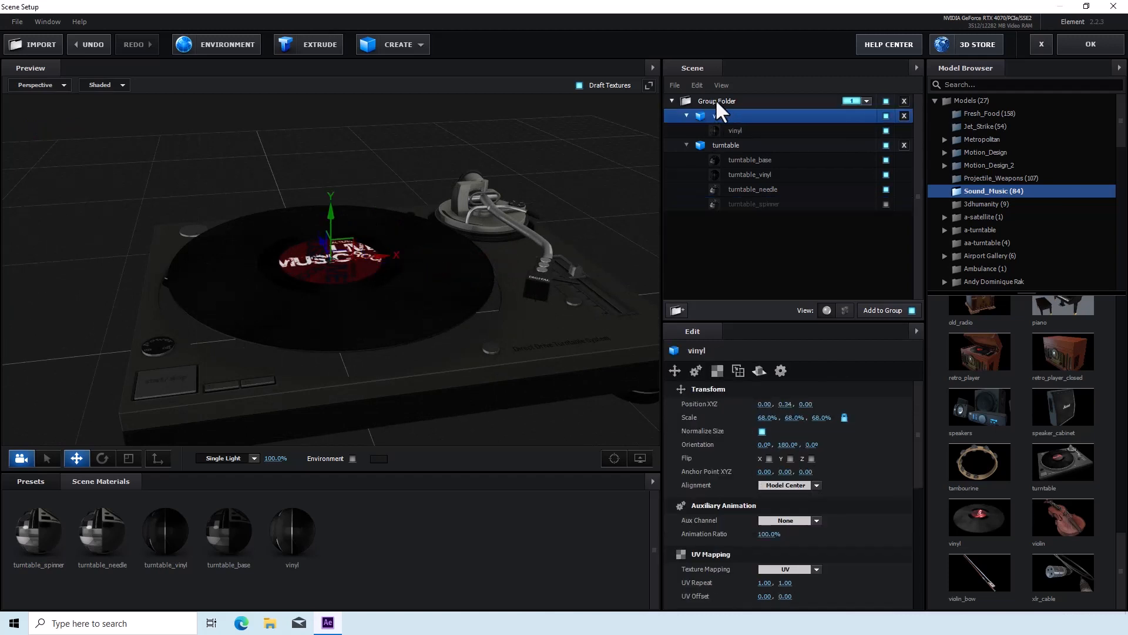
{"action": "left_click", "coordinate": [716, 101]}
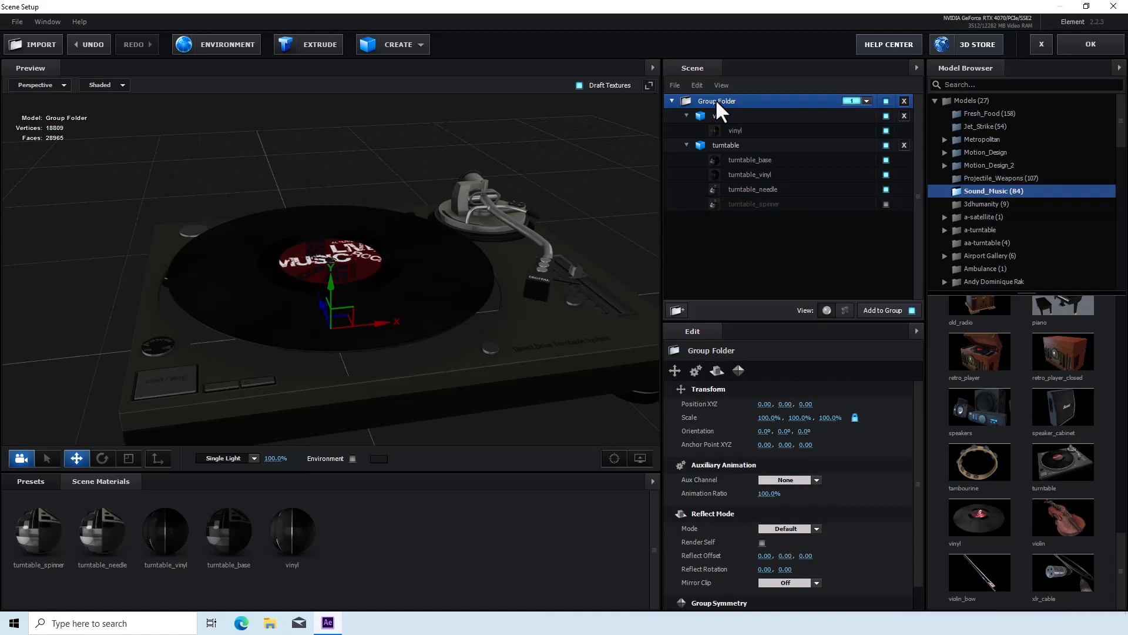
{"action": "left_click_drag", "start_coordinate": [589, 344], "coordinate": [587, 370]}
{"action": "mouse_move", "coordinate": [585, 344]}
{"action": "left_mouse_down"}
{"action": "mouse_move", "coordinate": [571, 334]}
{"action": "mouse_move", "coordinate": [597, 369]}
{"action": "mouse_move", "coordinate": [608, 326]}
{"action": "mouse_move", "coordinate": [579, 329]}
{"action": "left_mouse_up"}
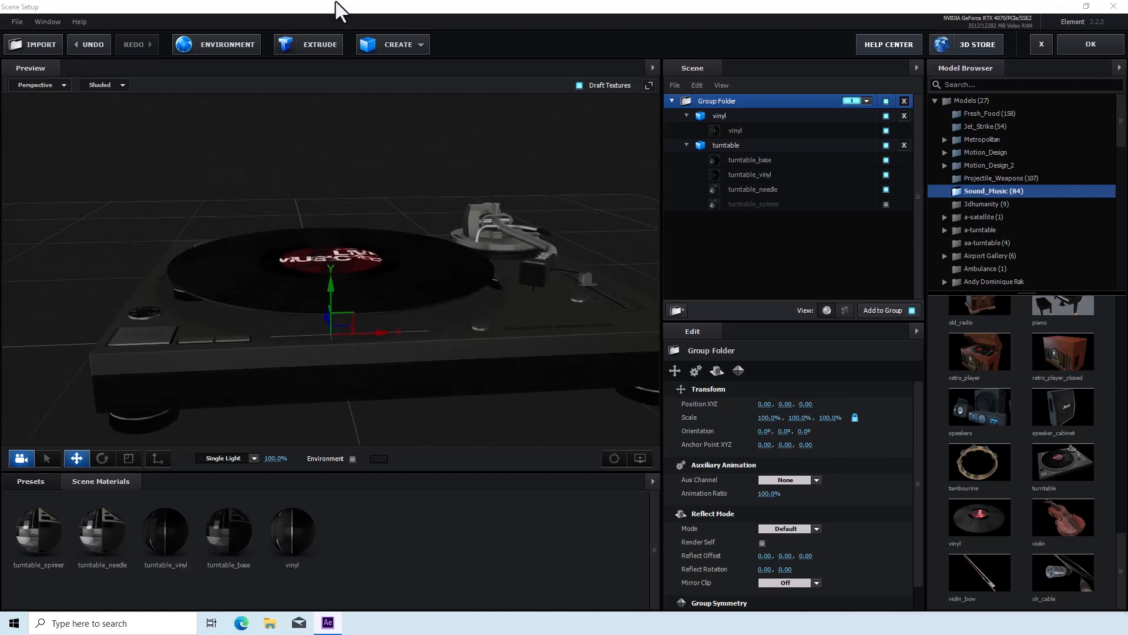
{"action": "left_click", "coordinate": [395, 47]}
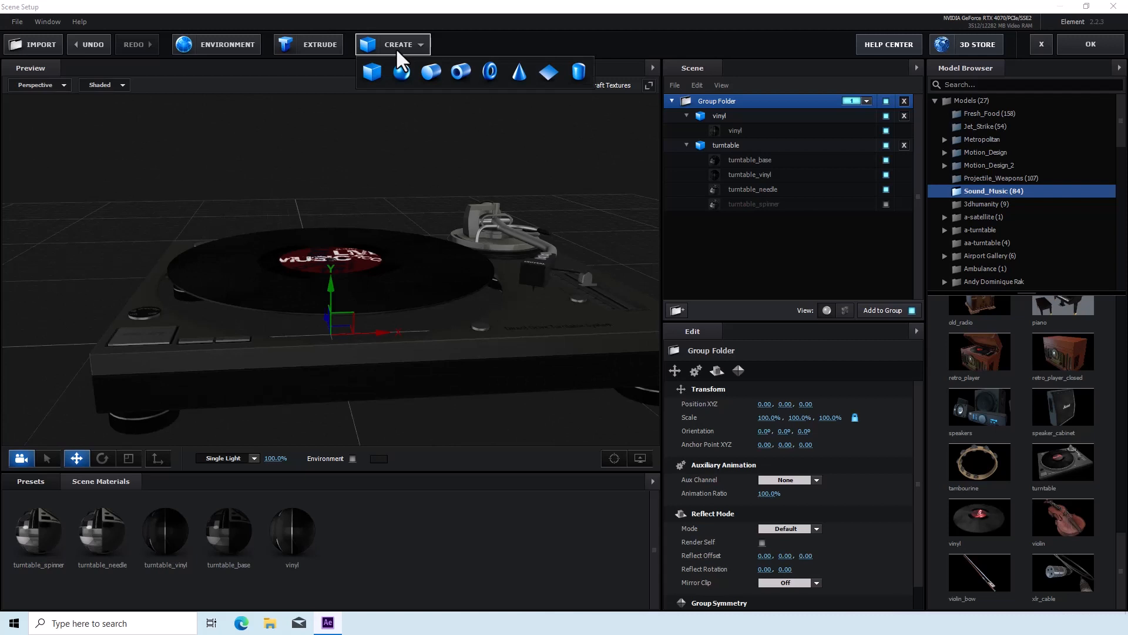
{"action": "left_click", "coordinate": [425, 72]}
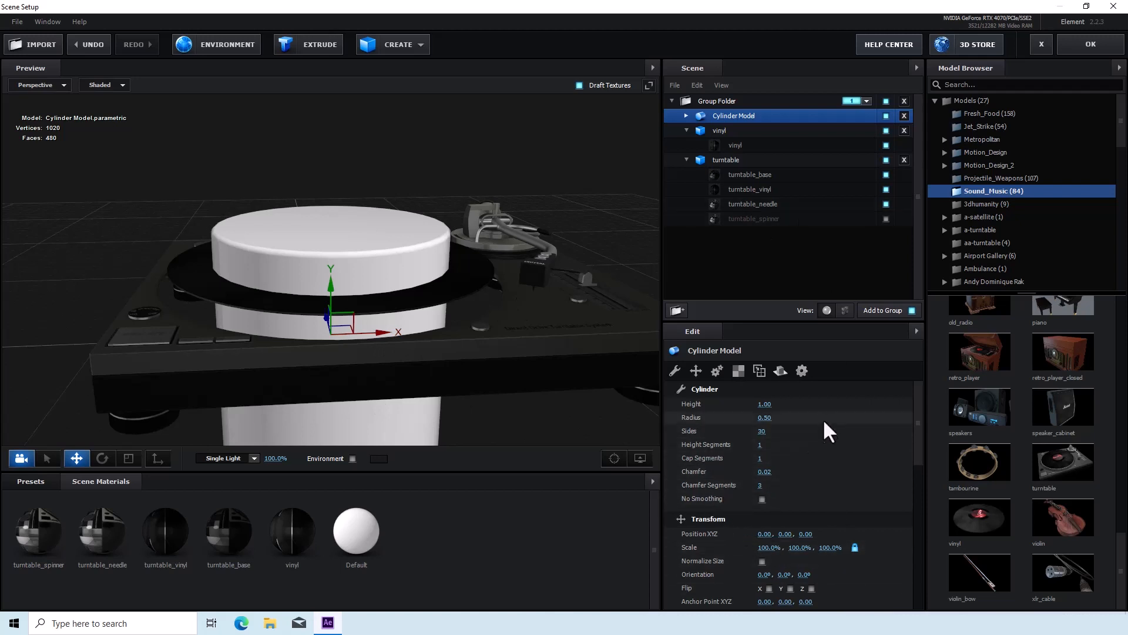
Set the cylinder's radius to 0.70
{"action": "left_click_drag", "start_coordinate": [764, 417], "coordinate": [821, 422]}
{"action": "left_click", "coordinate": [770, 419]}
{"action": "left_click", "coordinate": [767, 418]}
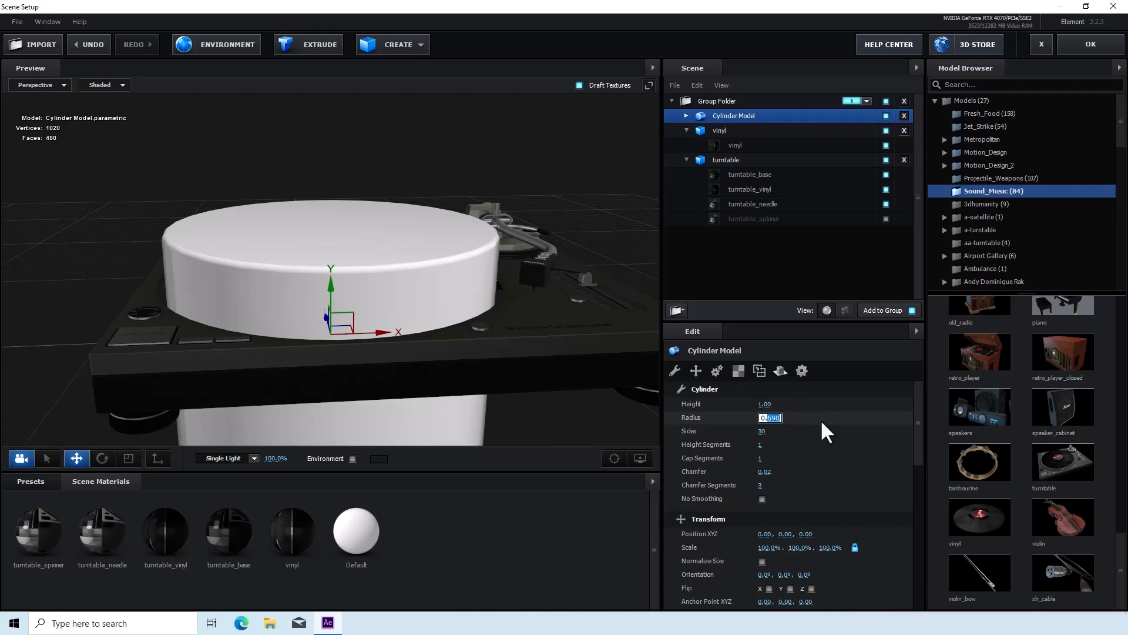
{"action": "type", "text": "7"}
{"action": "key", "text": "Return"}
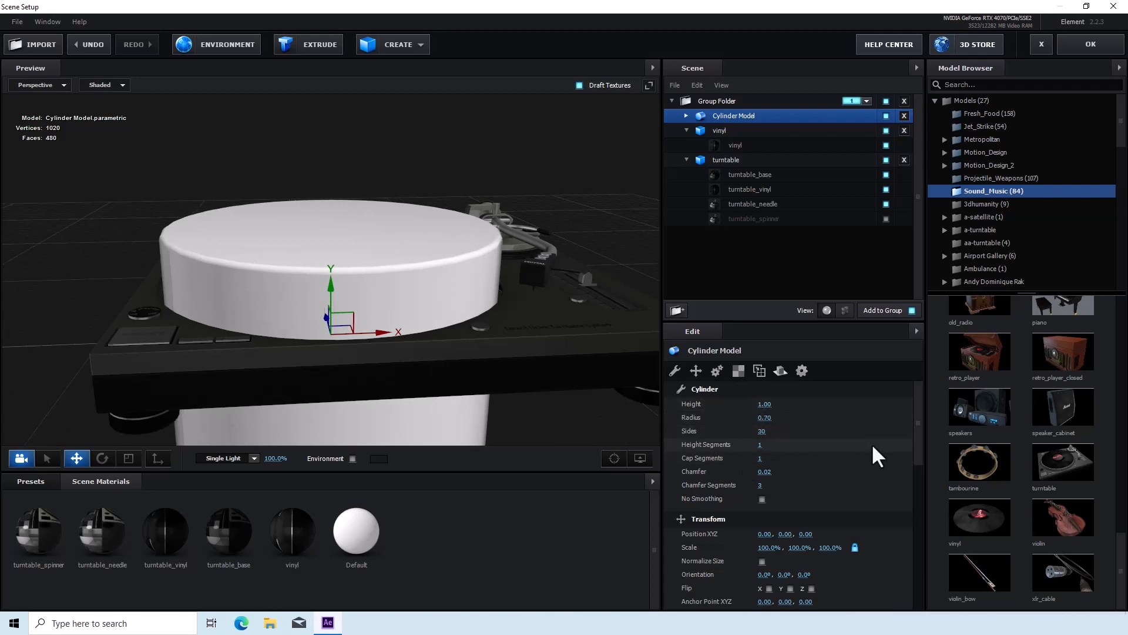
Raise the cylinder above the record and shape it into a disc with height 0.10, 124 sides and chamfer 0.01
{"action": "left_click_drag", "start_coordinate": [544, 355], "coordinate": [526, 352]}
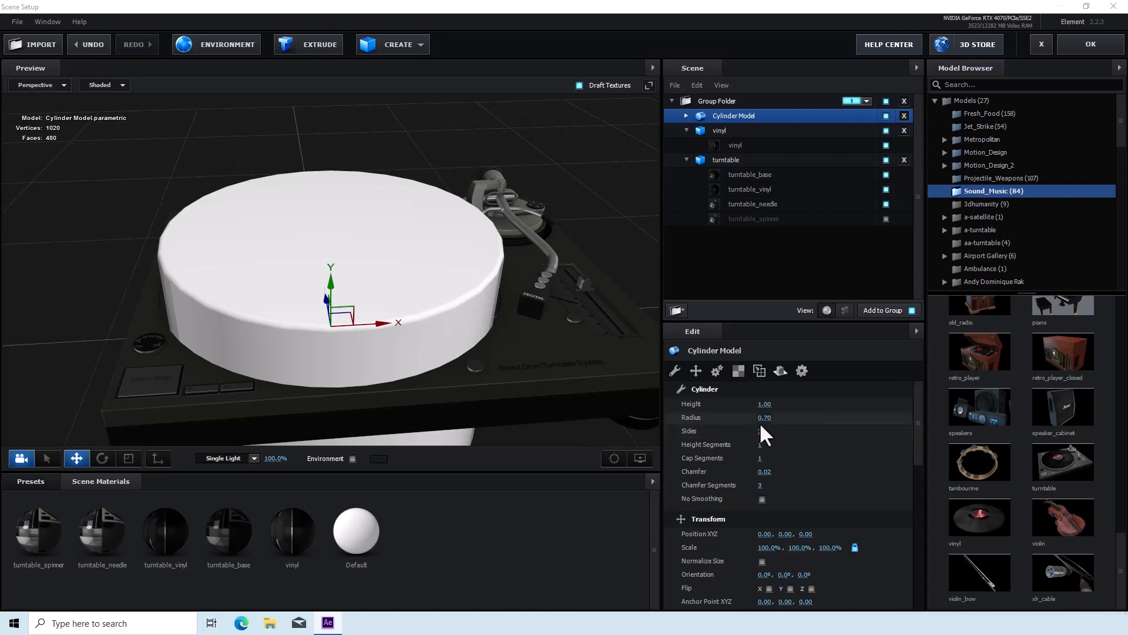
{"action": "left_click_drag", "start_coordinate": [763, 404], "coordinate": [1066, 463]}
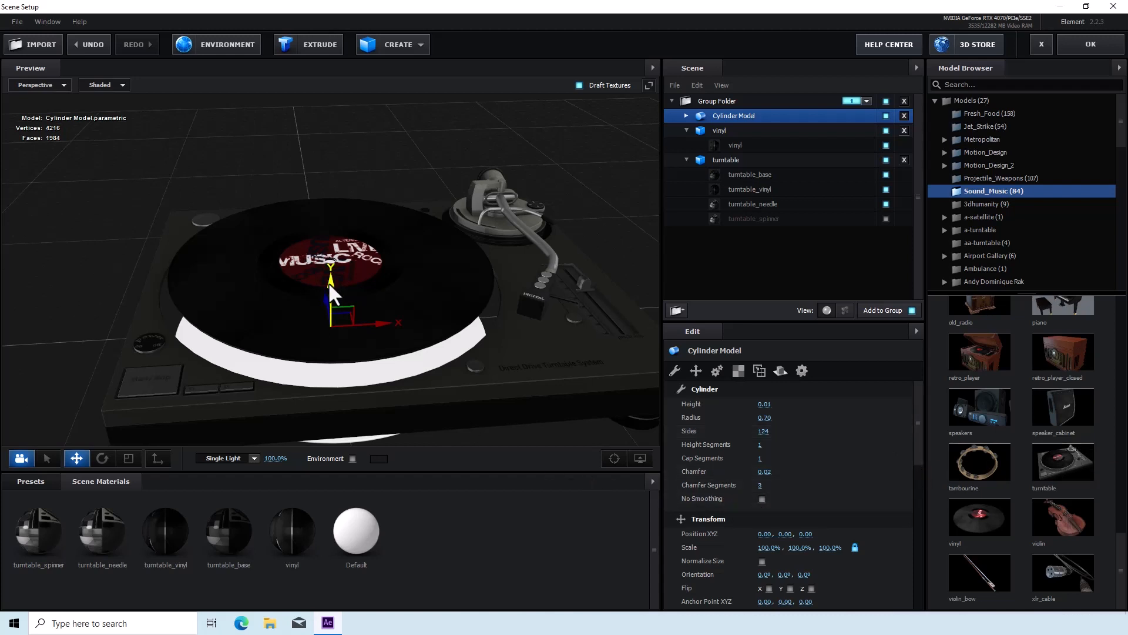
{"action": "left_click_drag", "start_coordinate": [328, 281], "coordinate": [325, 164]}
{"action": "left_click_drag", "start_coordinate": [442, 363], "coordinate": [470, 361]}
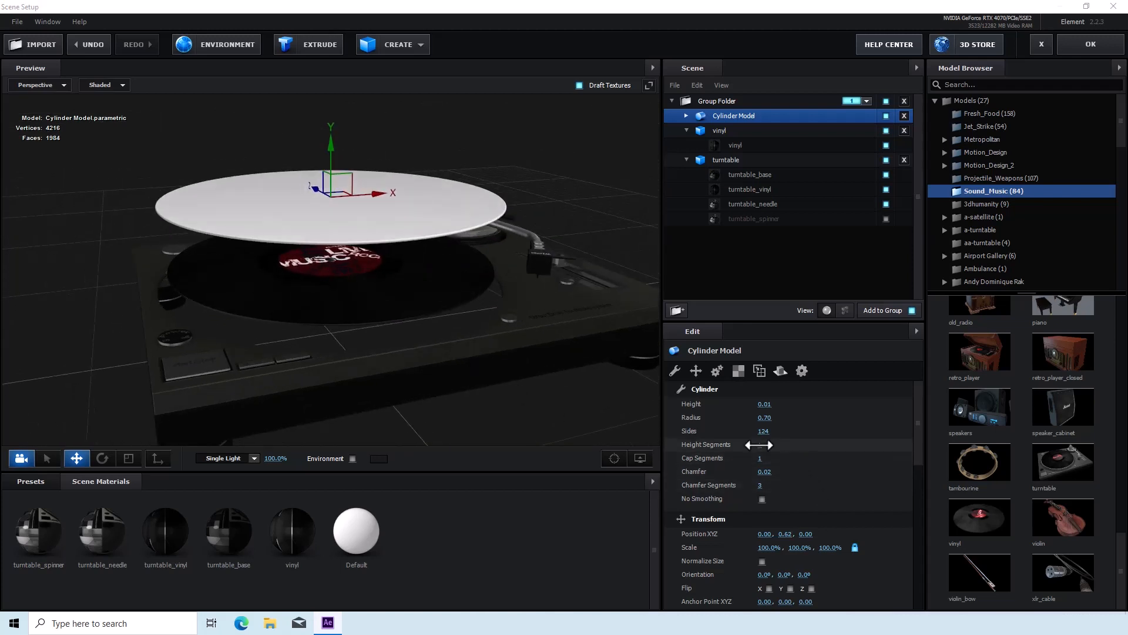
{"action": "left_click_drag", "start_coordinate": [762, 408], "coordinate": [772, 407]}
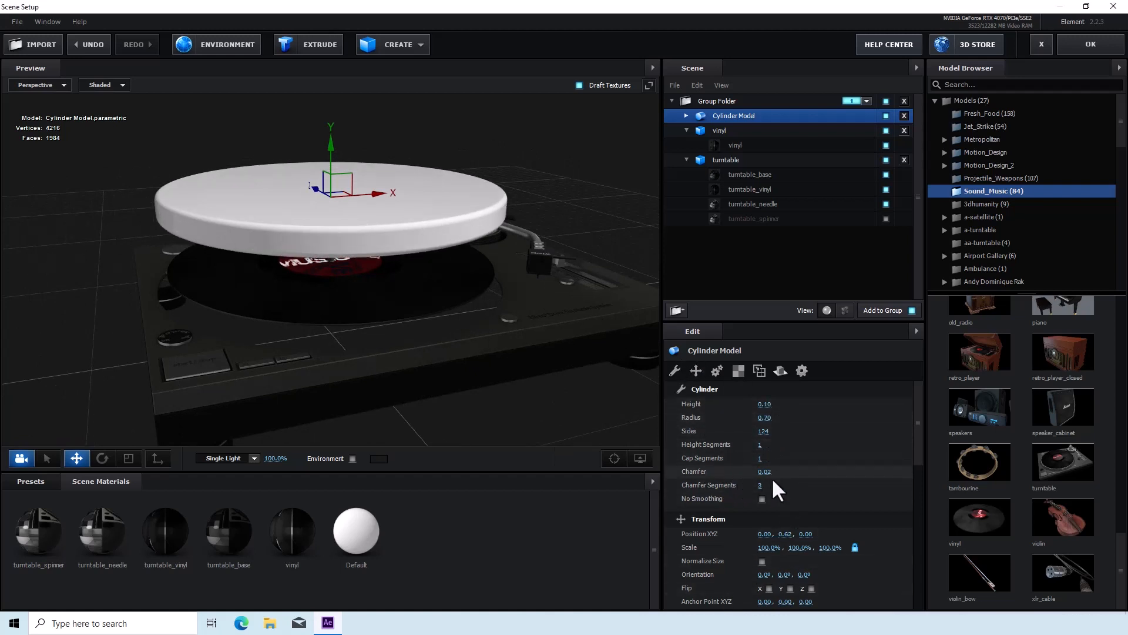
{"action": "left_click_drag", "start_coordinate": [763, 475], "coordinate": [766, 476]}
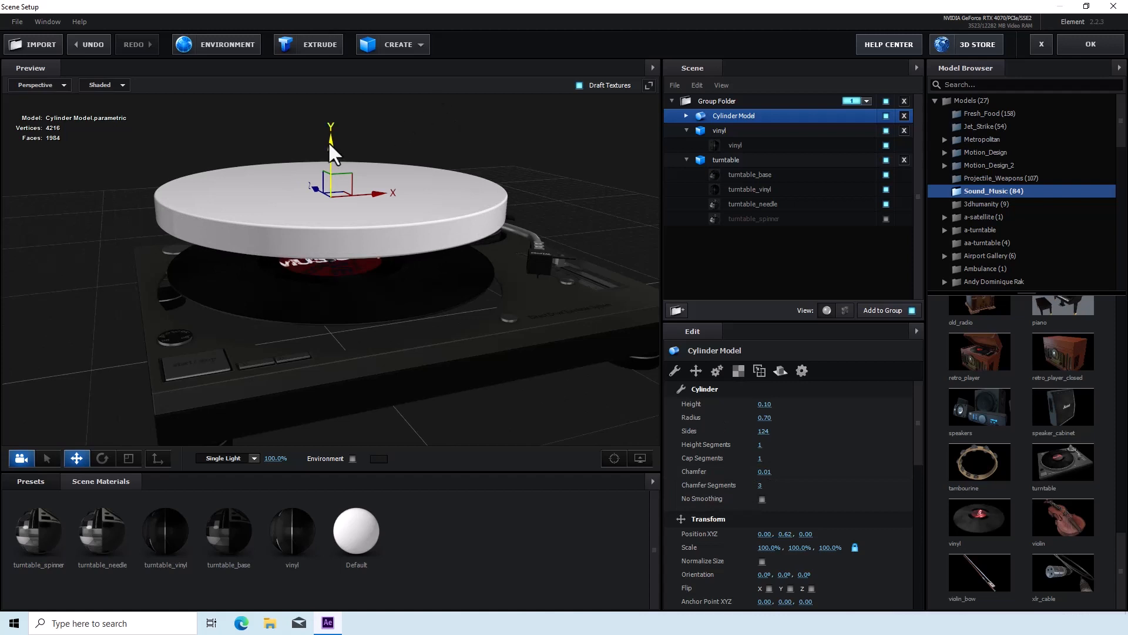
Lower the cylinder to a Y position of about 0.29 so it sits directly beneath the vinyl record
{"action": "left_click_drag", "start_coordinate": [329, 144], "coordinate": [334, 220]}
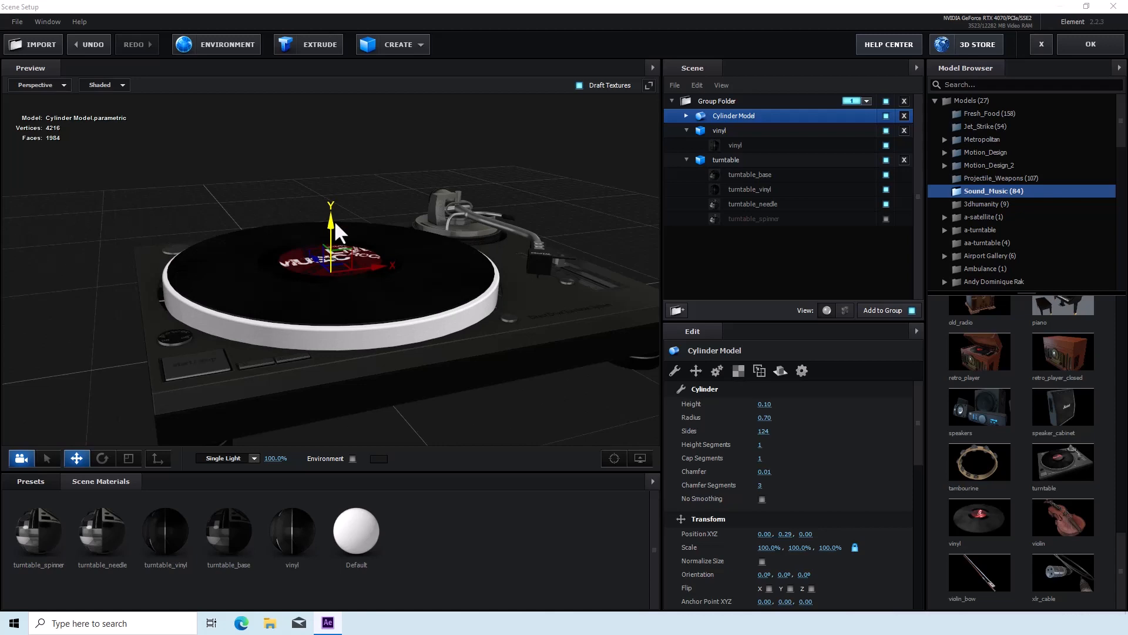
{"action": "mouse_move", "coordinate": [463, 360]}
{"action": "left_mouse_down"}
{"action": "mouse_move", "coordinate": [438, 378]}
{"action": "mouse_move", "coordinate": [455, 389]}
{"action": "mouse_move", "coordinate": [450, 417]}
{"action": "mouse_move", "coordinate": [467, 380]}
{"action": "left_mouse_up"}
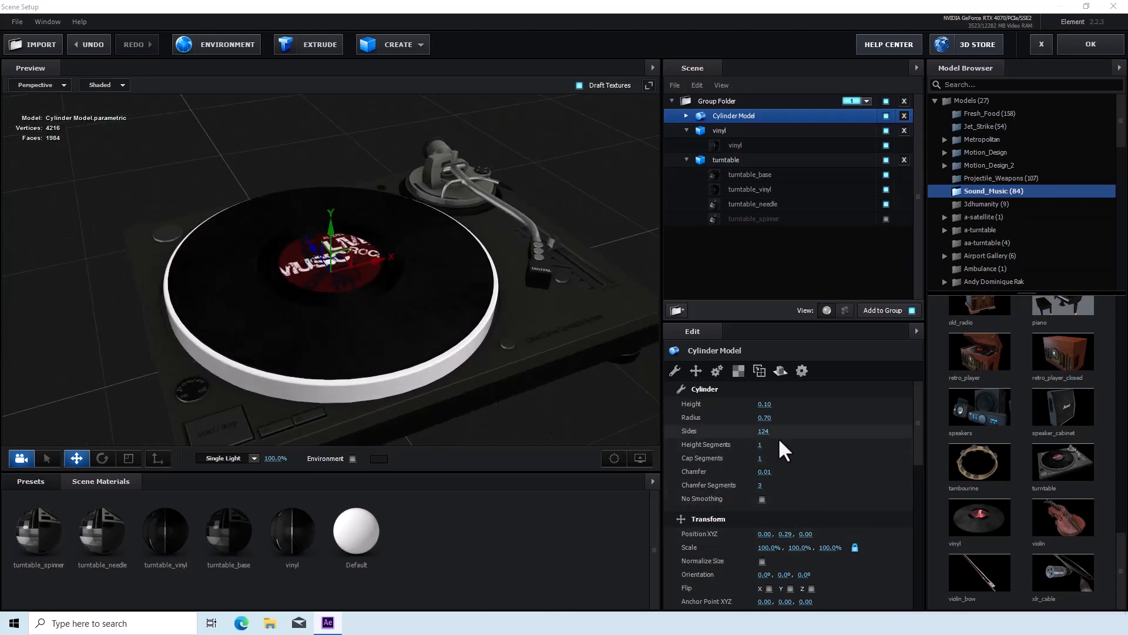
Try a radius of 0.68 for the cylinder under the record
{"action": "left_click", "coordinate": [767, 418]}
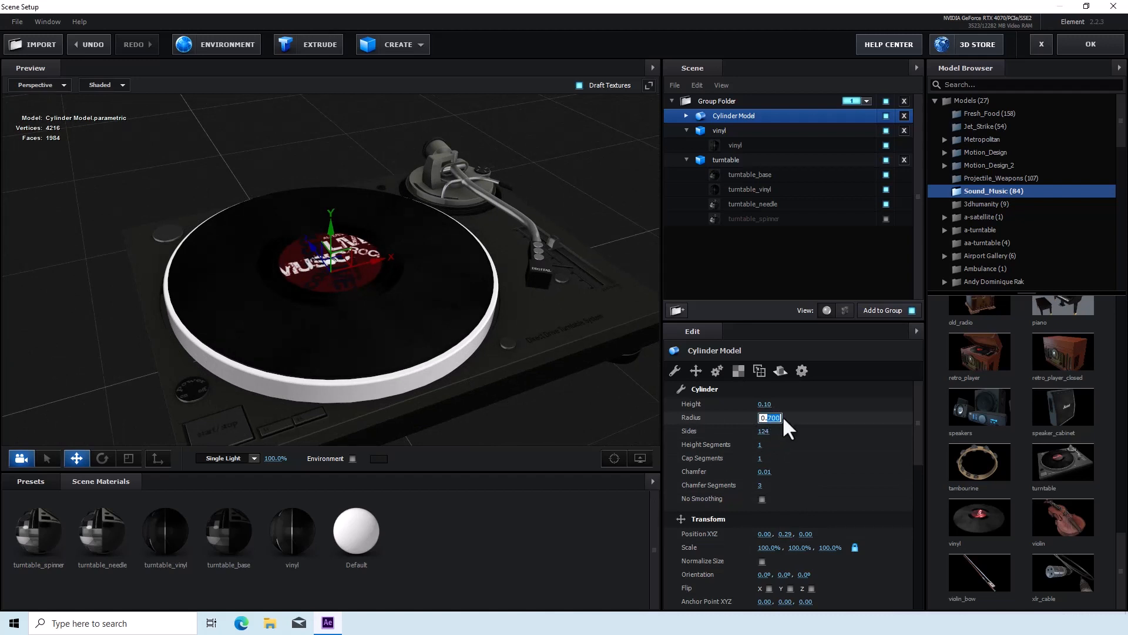
{"action": "type", "text": "0.68"}
{"action": "key", "text": "Return"}
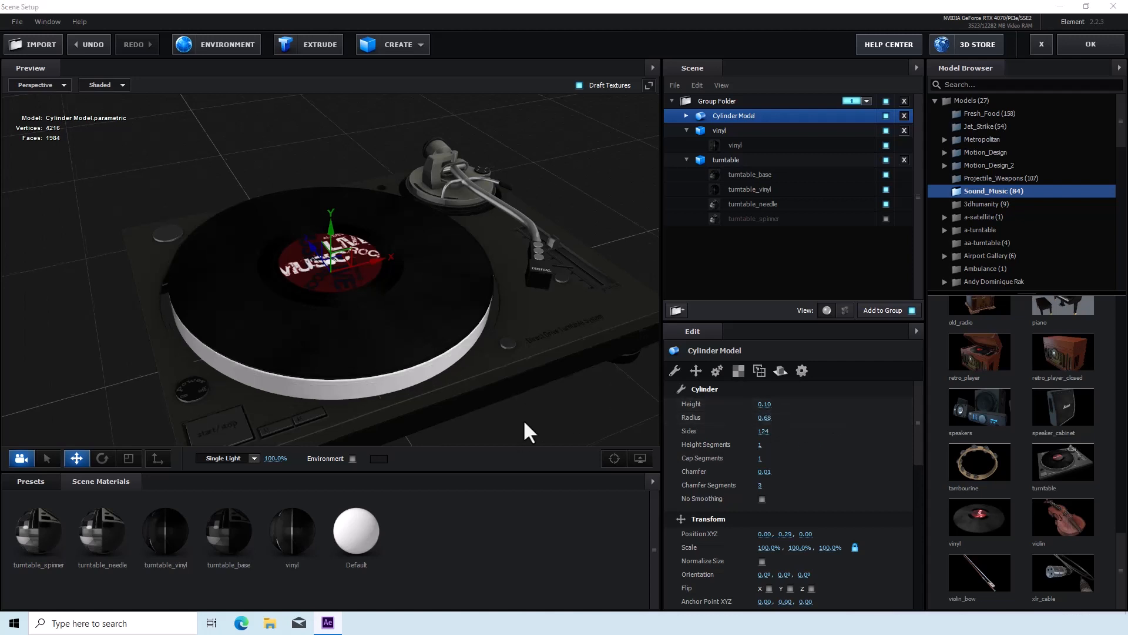
{"action": "left_click_drag", "start_coordinate": [525, 422], "coordinate": [502, 432]}
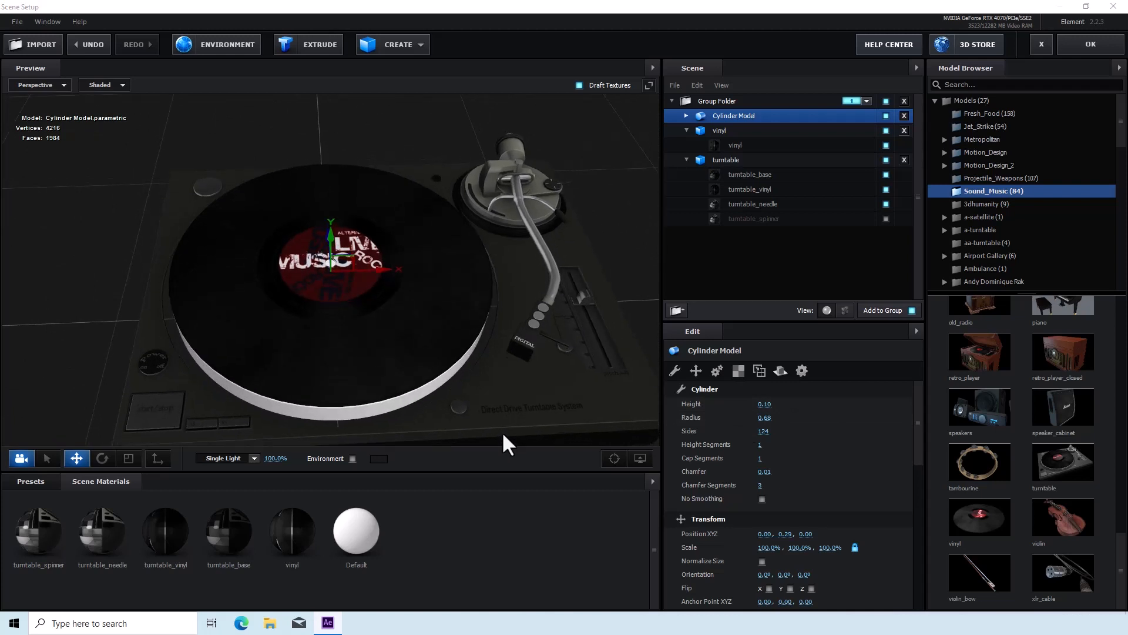
Set the cylinder's radius to about 0.69 so its rim extends slightly past the vinyl record
{"action": "left_click", "coordinate": [766, 417]}
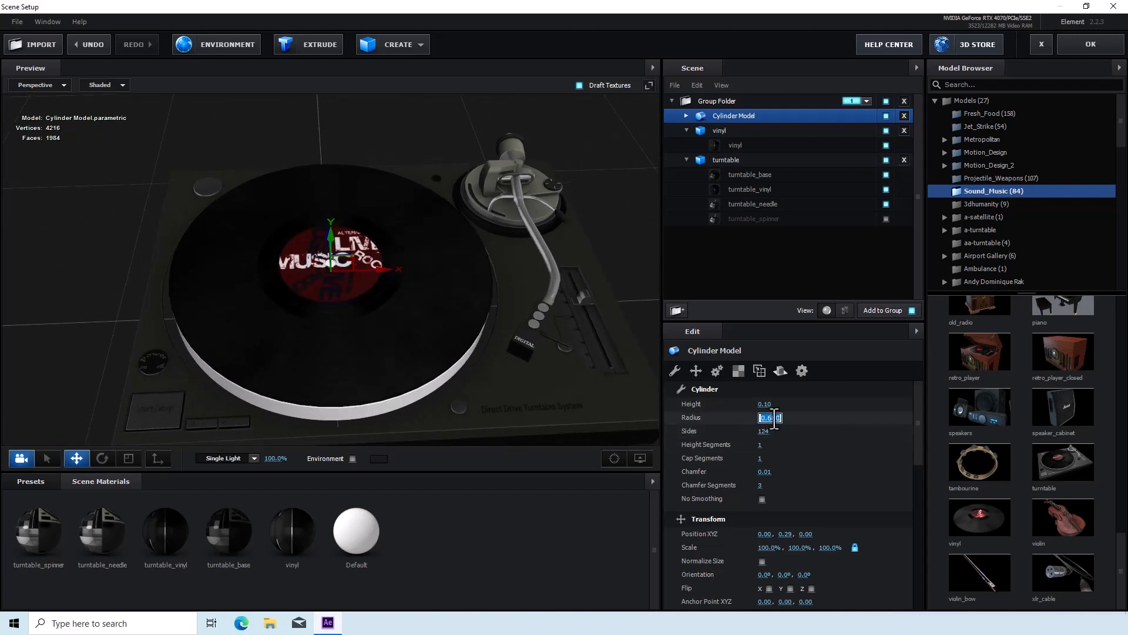
{"action": "type", "text": "0.68"}
{"action": "type", "text": "95"}
{"action": "key", "text": "Return"}
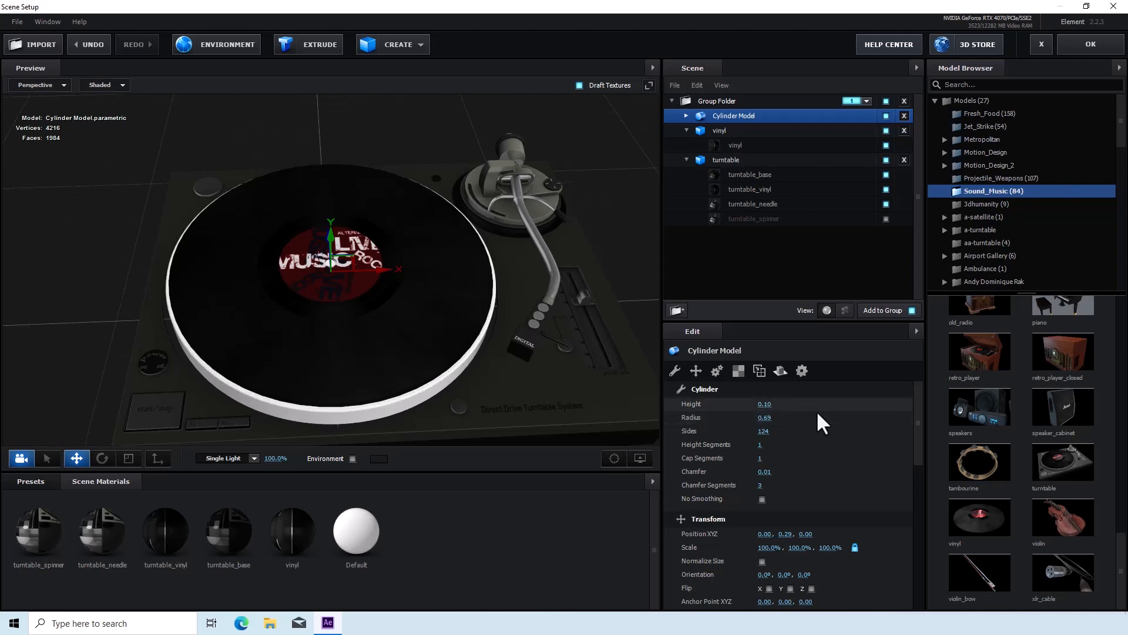
Apply the Metal_Diffused material from the Physical presets to the cylinder platter
{"action": "left_click_drag", "start_coordinate": [499, 390], "coordinate": [3, 477]}
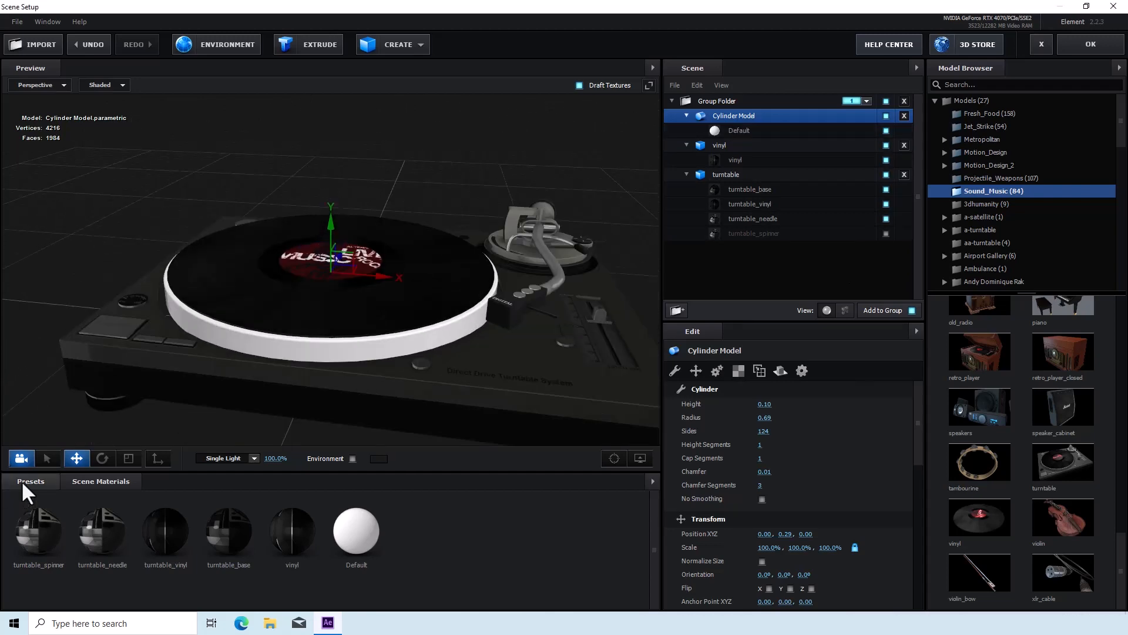
{"action": "left_click", "coordinate": [24, 481]}
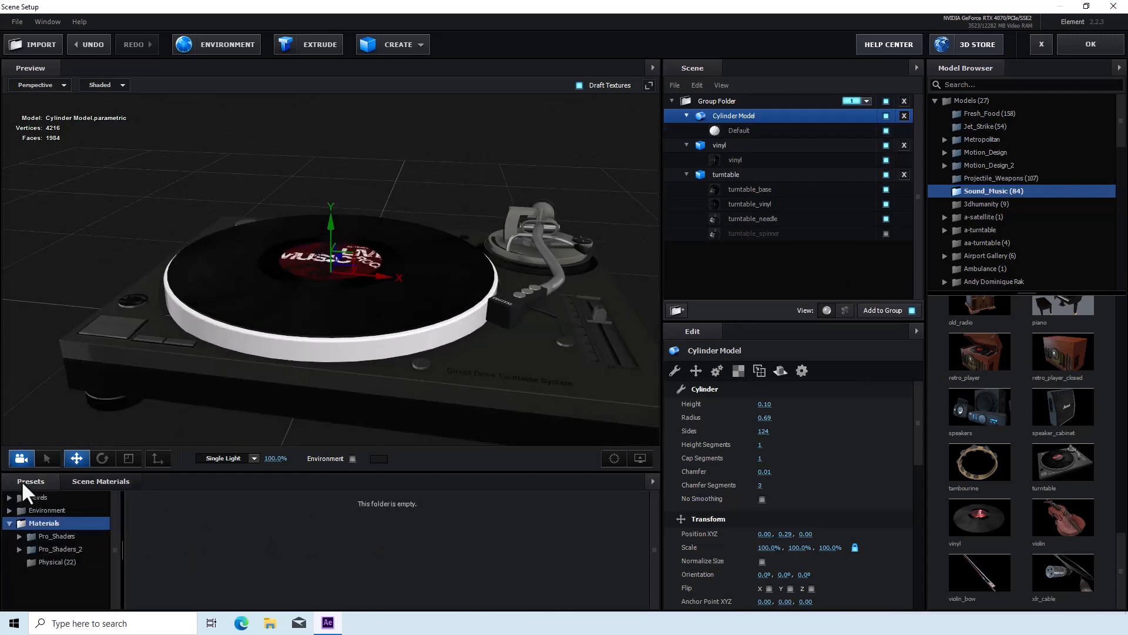
{"action": "left_click", "coordinate": [65, 558]}
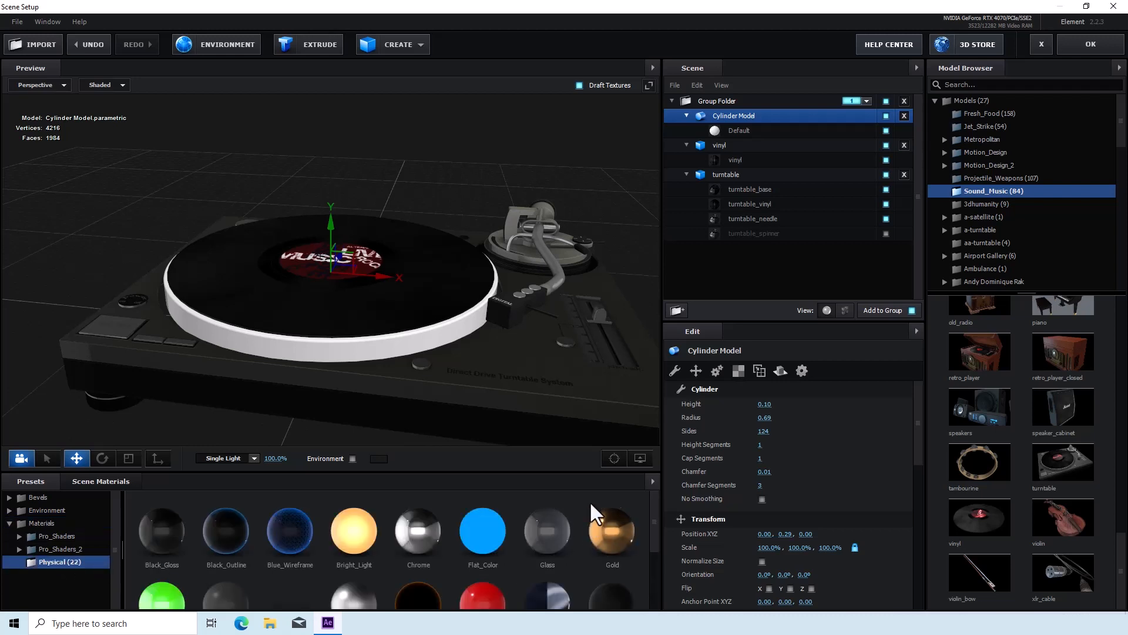
{"action": "scroll", "coordinate": [572, 505], "scroll_direction": "down", "scroll_amount": 1}
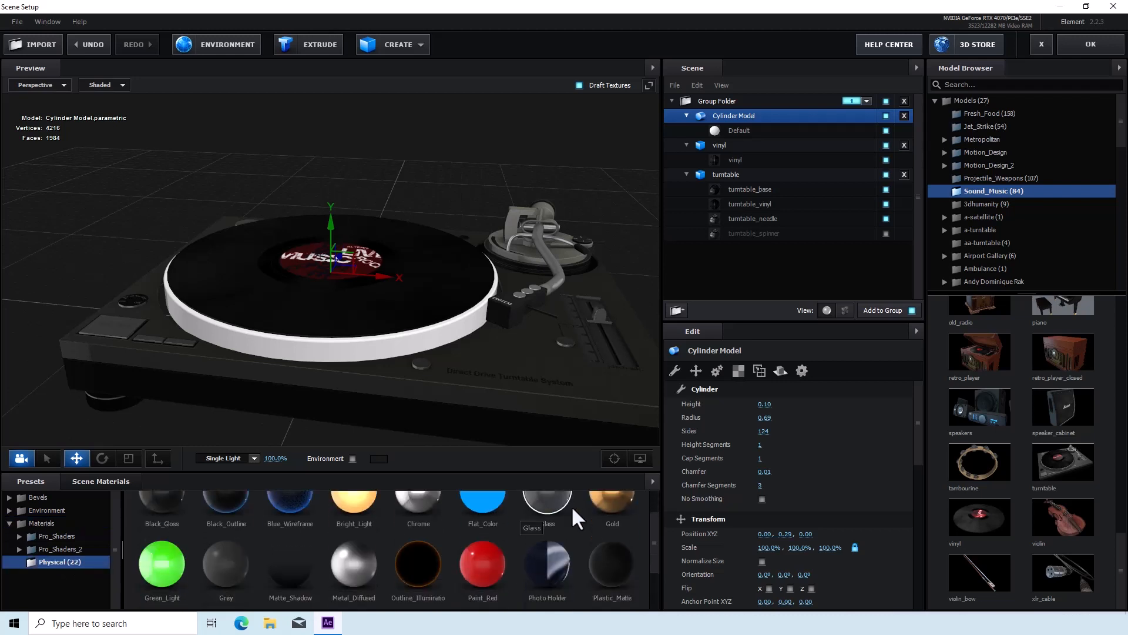
{"action": "left_click_drag", "start_coordinate": [571, 505], "coordinate": [370, 380]}
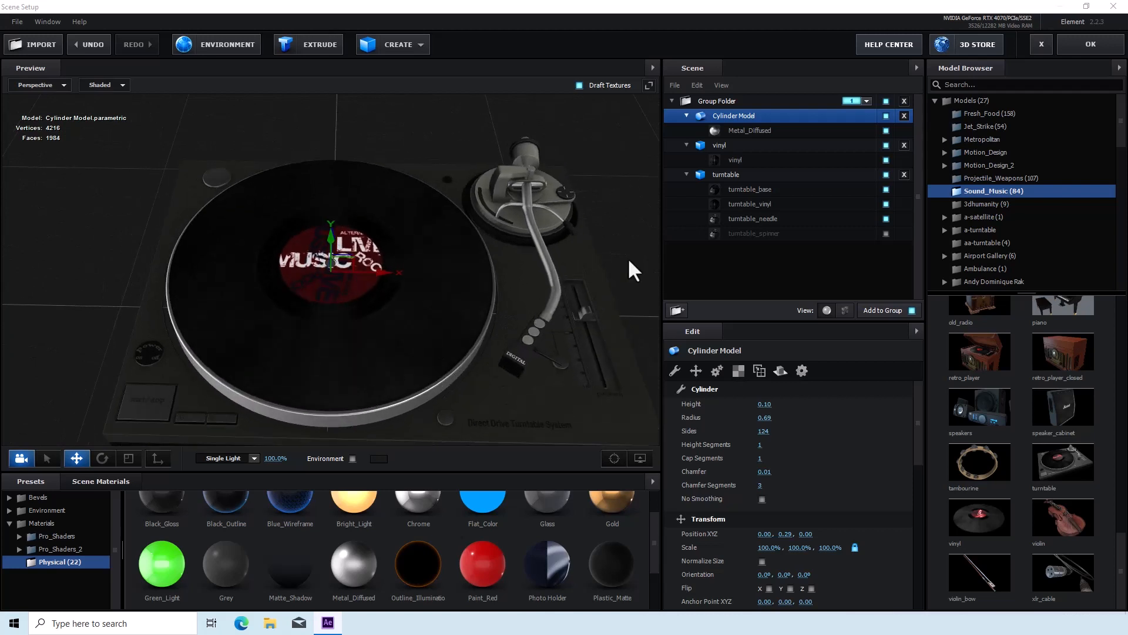
Create a capsule primitive inside the Group Folder to serve as the record's center spindle
{"action": "left_click", "coordinate": [721, 172]}
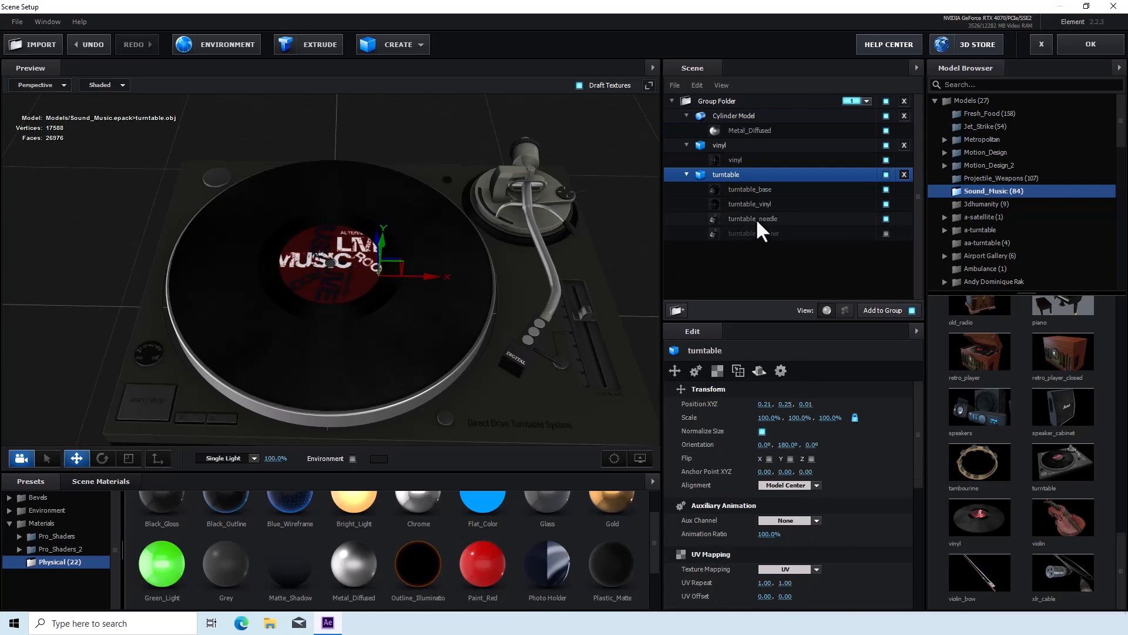
{"action": "left_click_drag", "start_coordinate": [469, 401], "coordinate": [655, 209]}
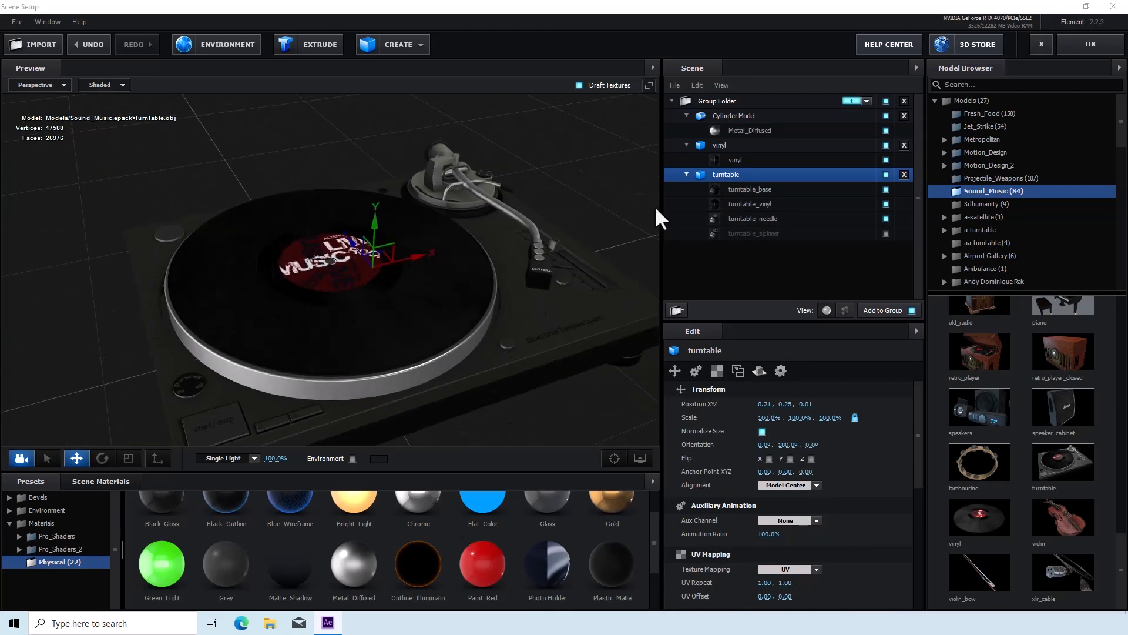
{"action": "left_click", "coordinate": [736, 115]}
{"action": "left_click", "coordinate": [395, 46]}
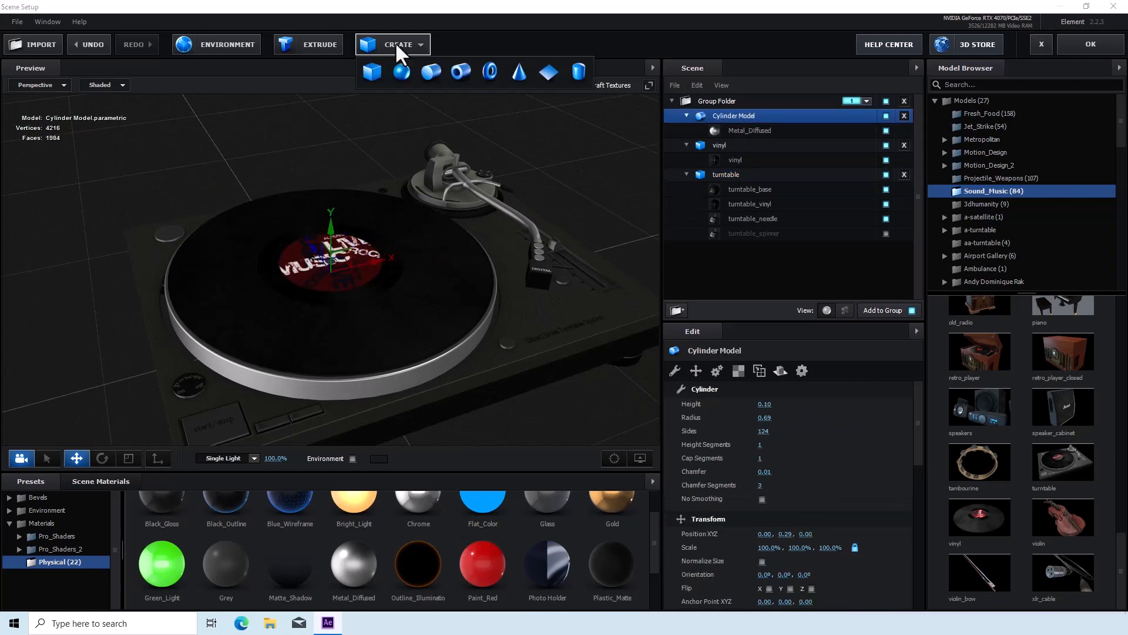
{"action": "left_click", "coordinate": [579, 72]}
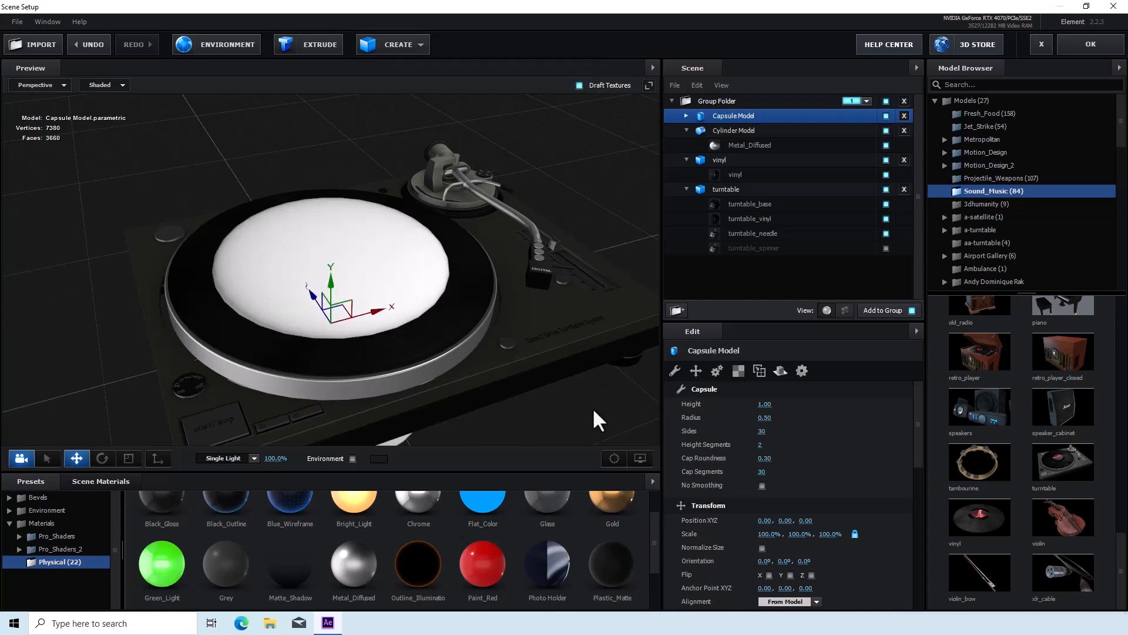
Shrink the capsule to radius 0.04 and height 0.10, and place it at the record's center at a Y position of about 0.35
{"action": "left_click_drag", "start_coordinate": [764, 418], "coordinate": [751, 431]}
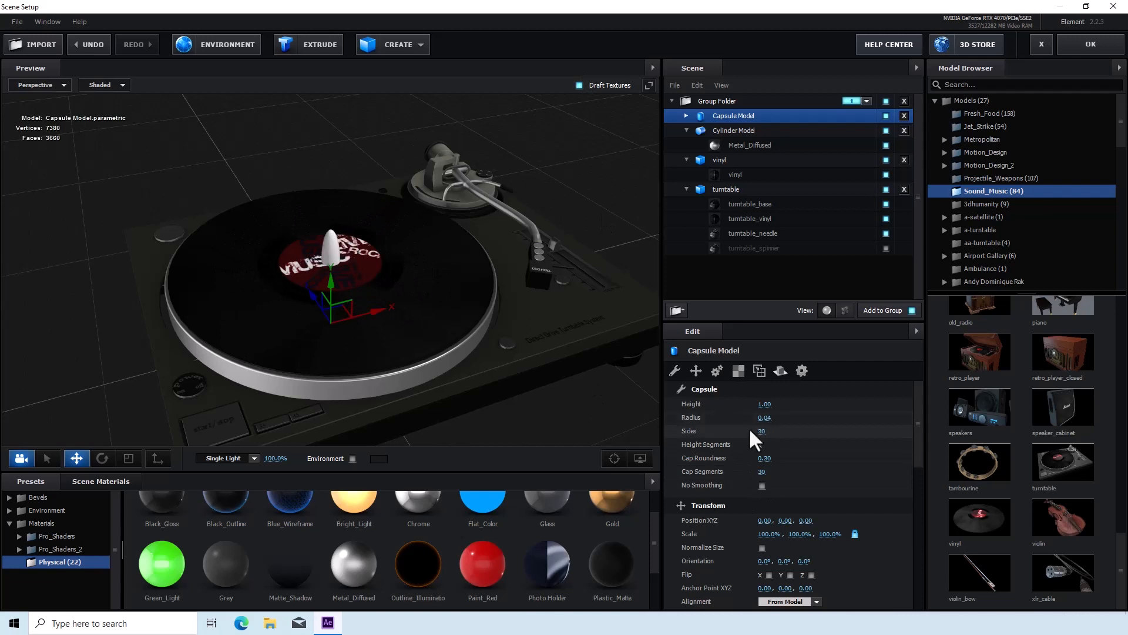
{"action": "left_click_drag", "start_coordinate": [329, 283], "coordinate": [322, 174]}
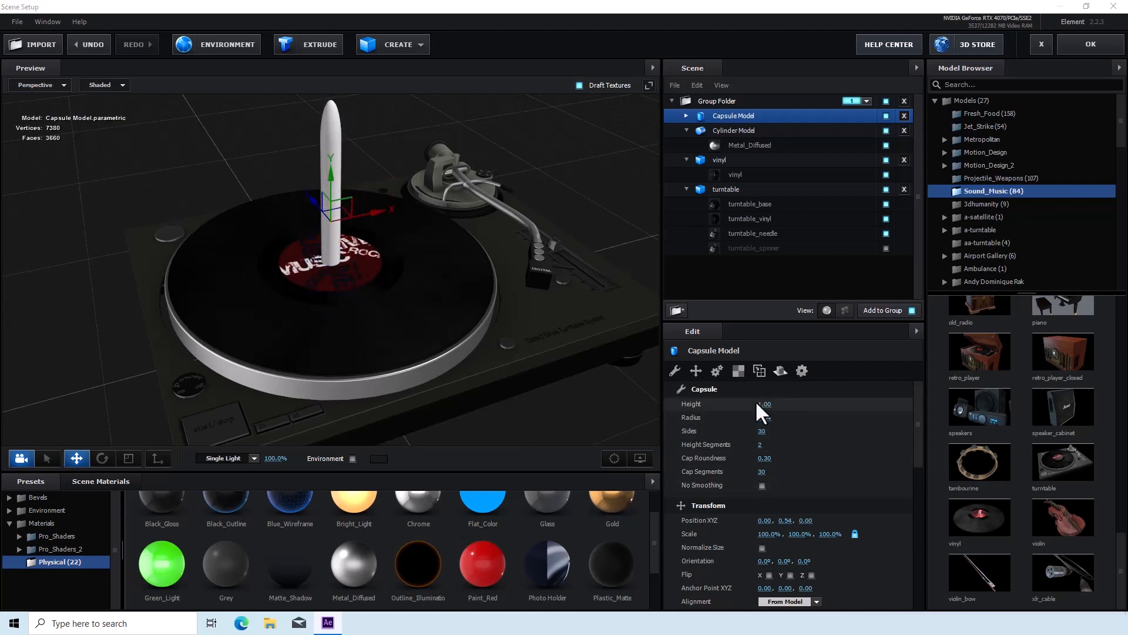
{"action": "left_click_drag", "start_coordinate": [758, 405], "coordinate": [737, 433]}
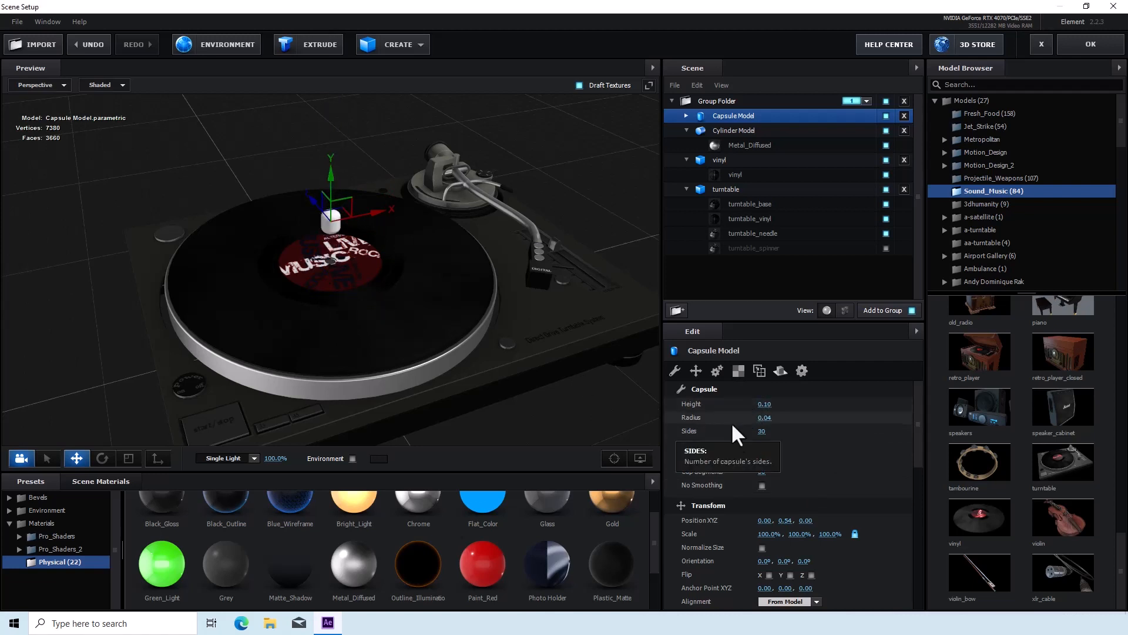
{"action": "left_click_drag", "start_coordinate": [327, 171], "coordinate": [327, 214]}
{"action": "left_click_drag", "start_coordinate": [371, 294], "coordinate": [351, 308]}
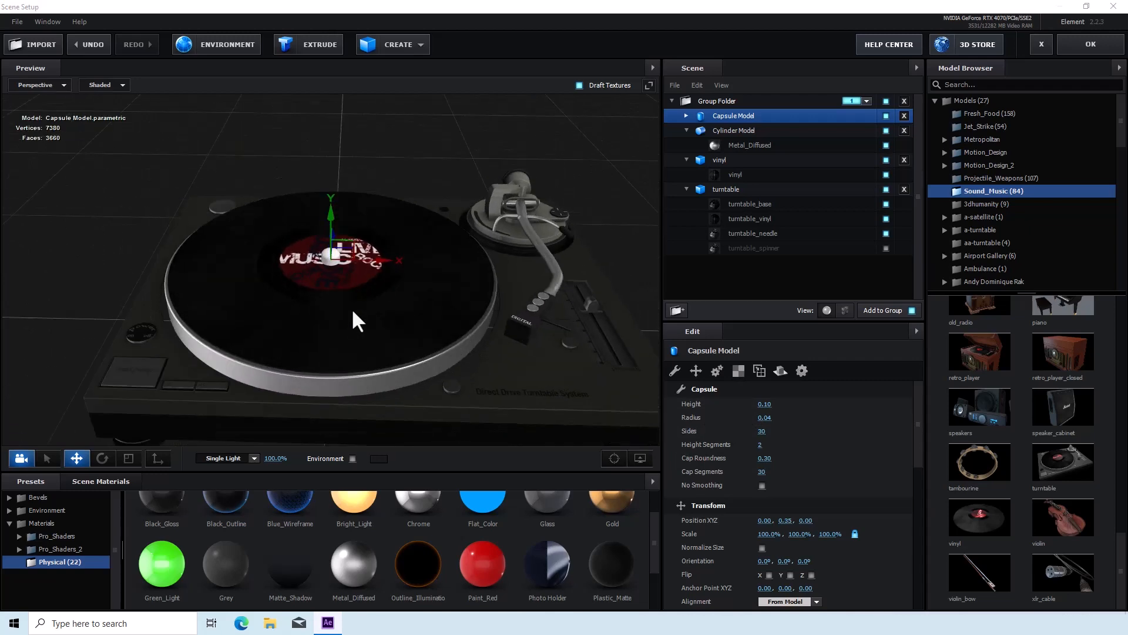
Set the capsule's radius to 0.03 and nudge it slightly lower into the record's center
{"action": "scroll", "coordinate": [355, 296], "scroll_direction": "up", "scroll_amount": 3}
{"action": "scroll", "coordinate": [354, 297], "scroll_direction": "up", "scroll_amount": 3}
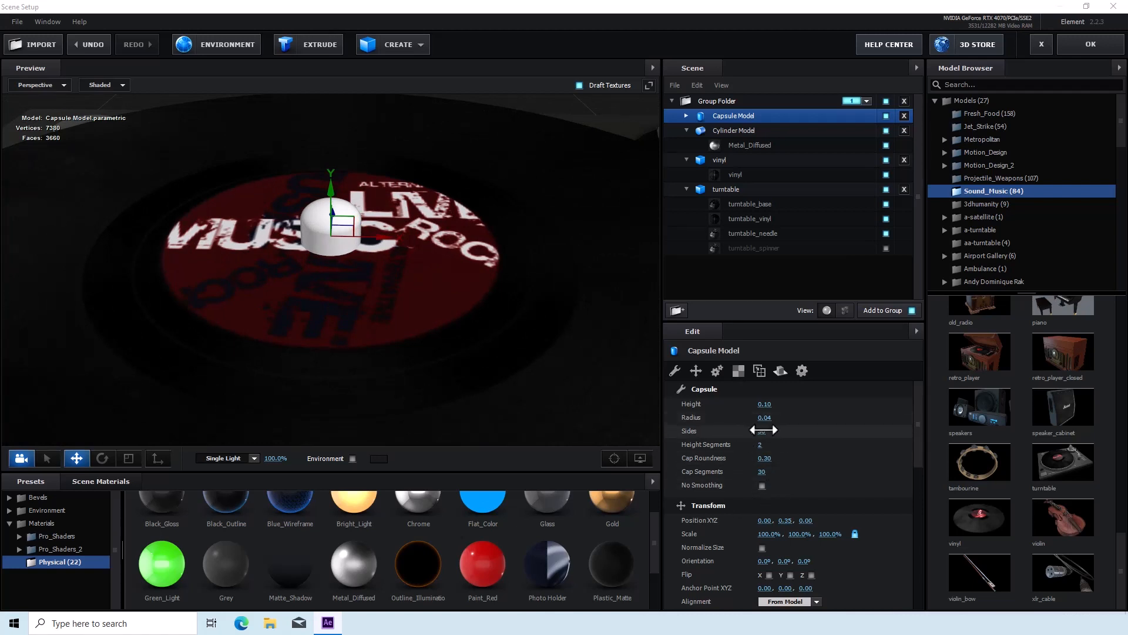
{"action": "left_click_drag", "start_coordinate": [768, 421], "coordinate": [766, 421]}
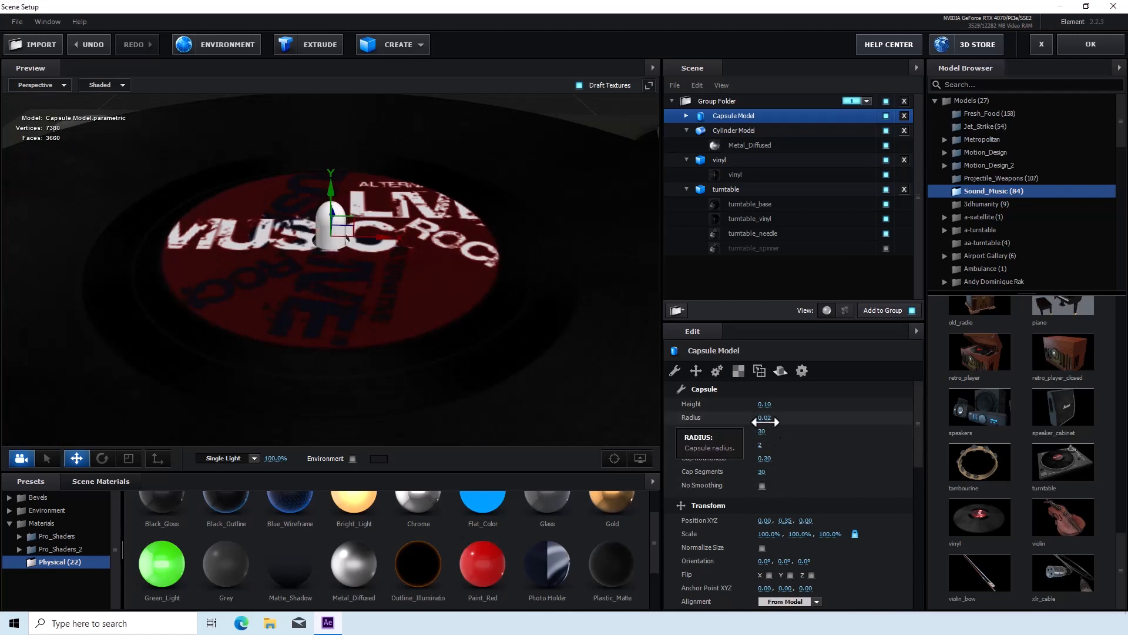
{"action": "left_click", "coordinate": [767, 422]}
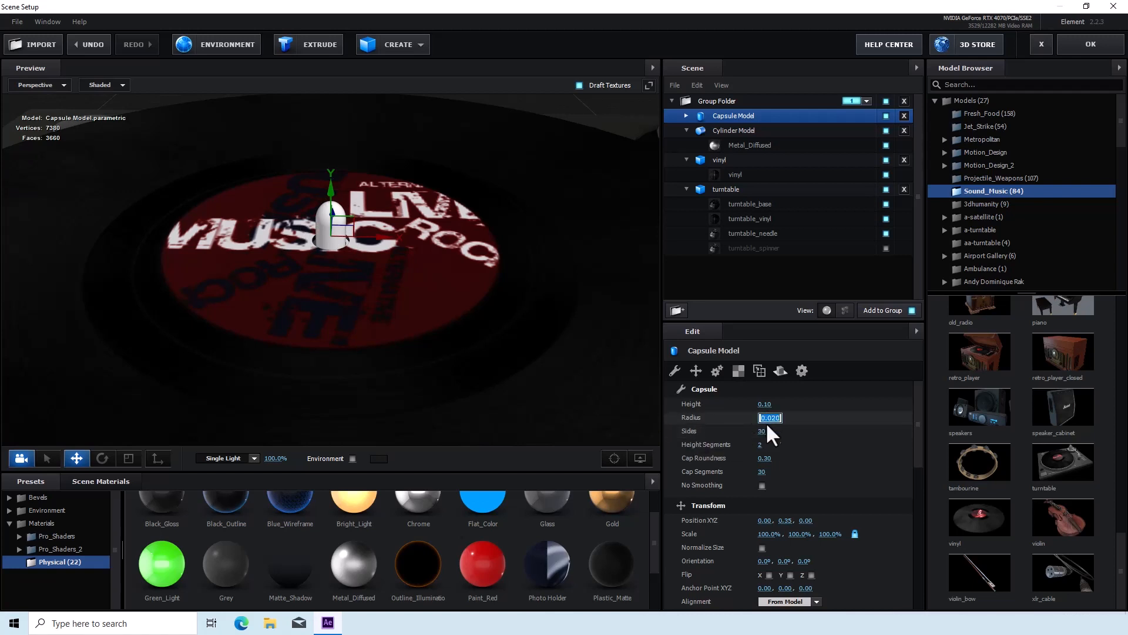
{"action": "left_click", "coordinate": [775, 418]}
{"action": "key", "text": "BackSpace"}
{"action": "type", "text": "3"}
{"action": "left_click", "coordinate": [813, 405]}
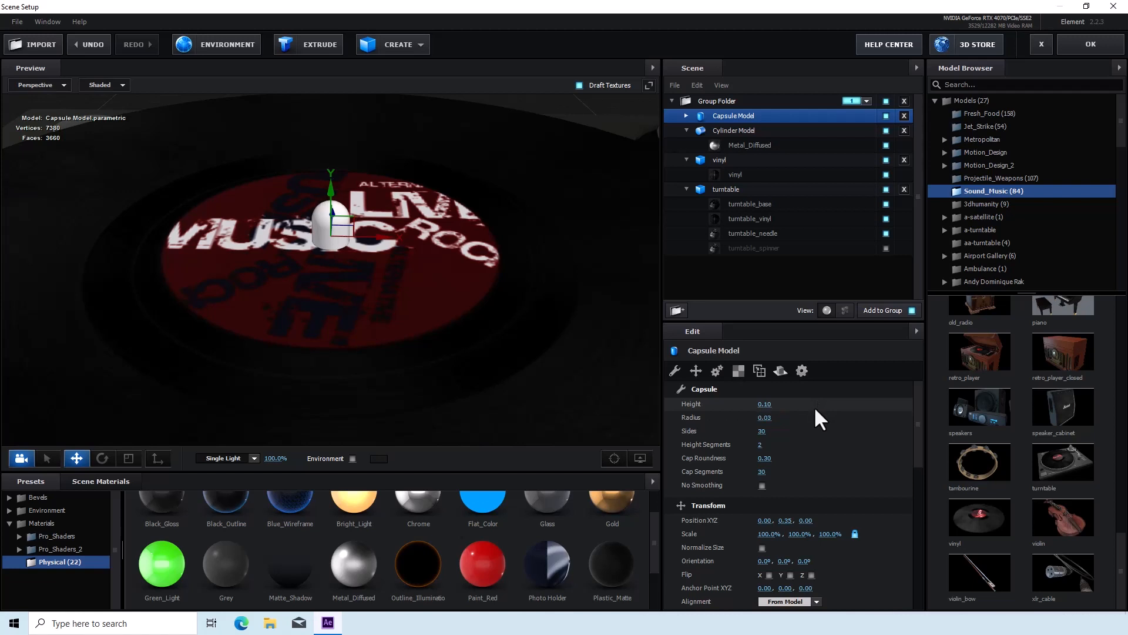
{"action": "mouse_move", "coordinate": [331, 190]}
{"action": "left_mouse_down"}
{"action": "mouse_move", "coordinate": [334, 174]}
{"action": "mouse_move", "coordinate": [340, 192]}
{"action": "left_mouse_up"}
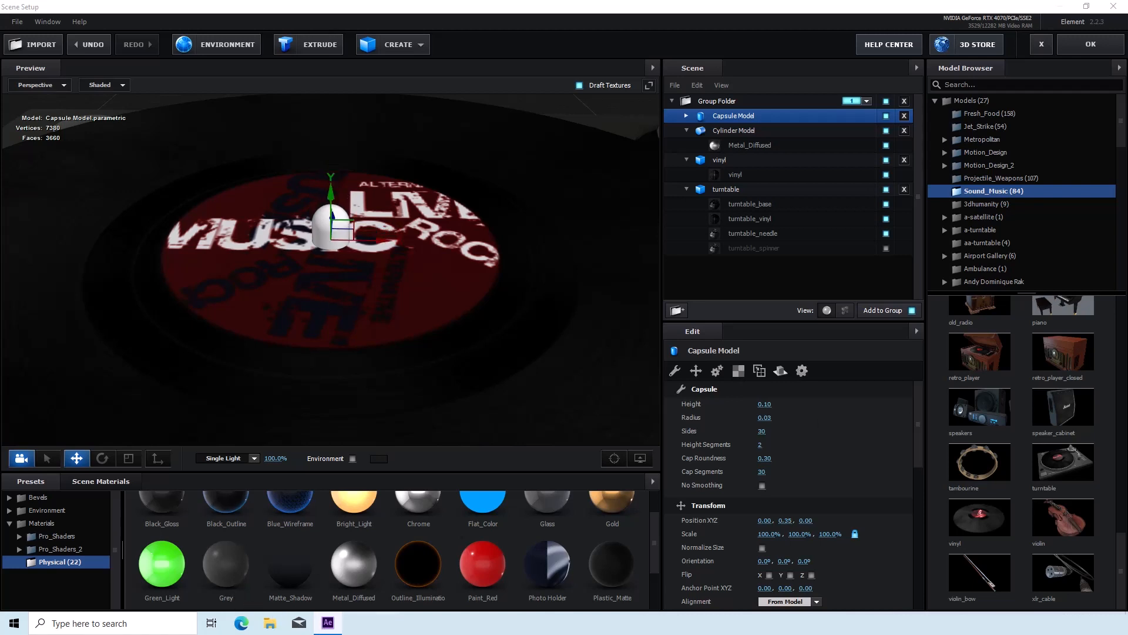
Apply the Metal_Diffused material to the capsule spindle at the record's center
{"action": "left_click_drag", "start_coordinate": [361, 561], "coordinate": [336, 235]}
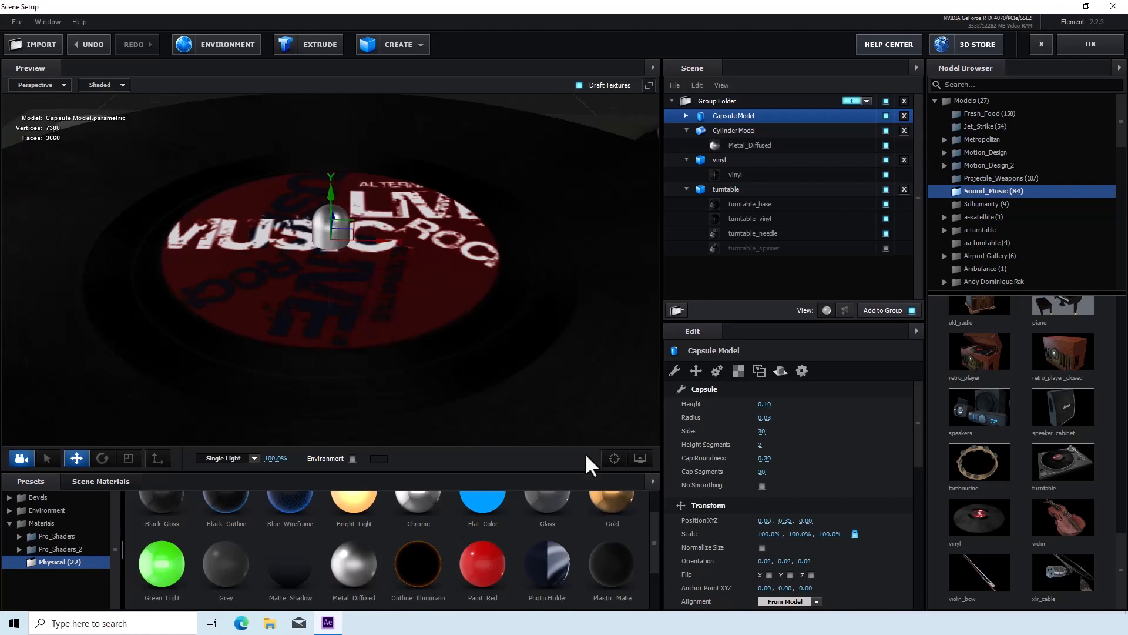
{"action": "scroll", "coordinate": [579, 389], "scroll_direction": "down", "scroll_amount": 5}
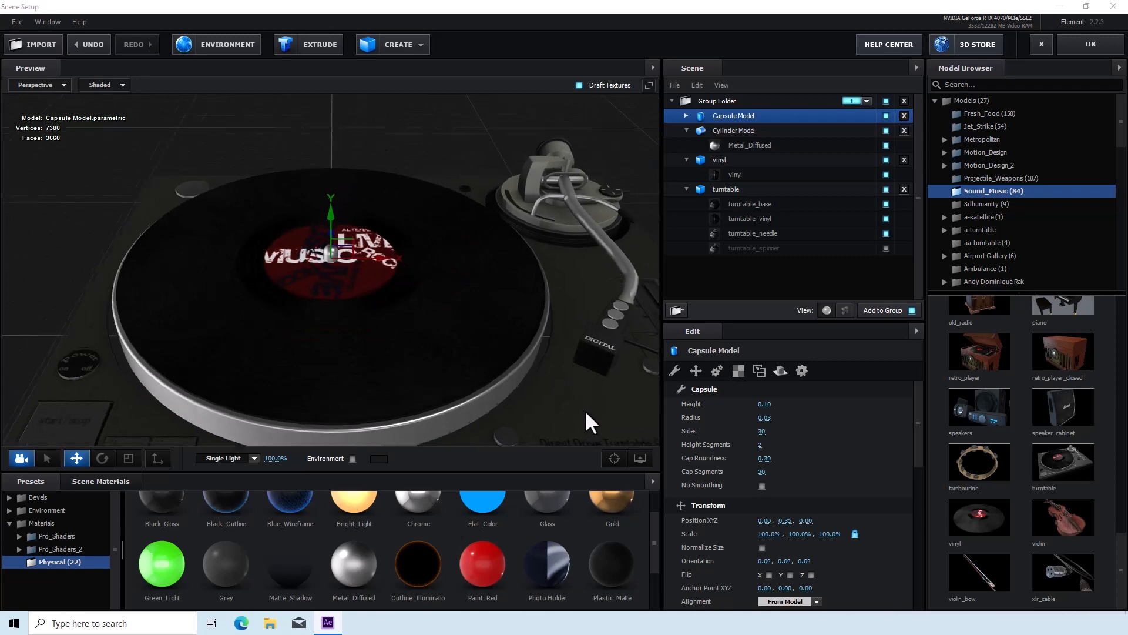
{"action": "left_click_drag", "start_coordinate": [586, 413], "coordinate": [604, 397]}
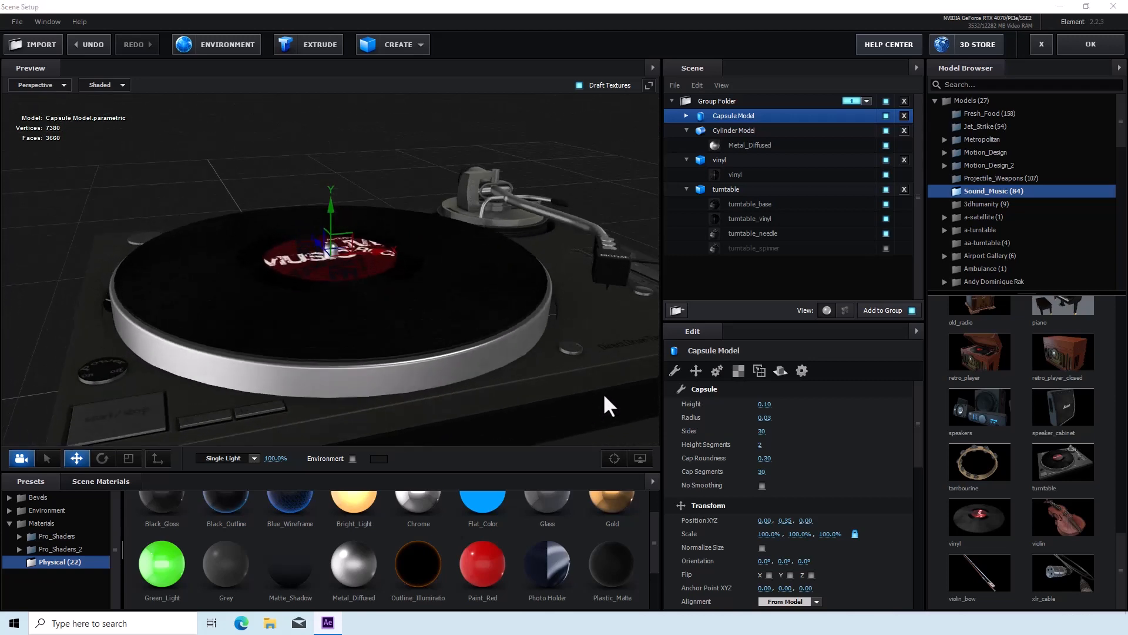
Collapse the Cylinder Model and vinyl entries and rename the Group Folder as Record
{"action": "left_click", "coordinate": [685, 128]}
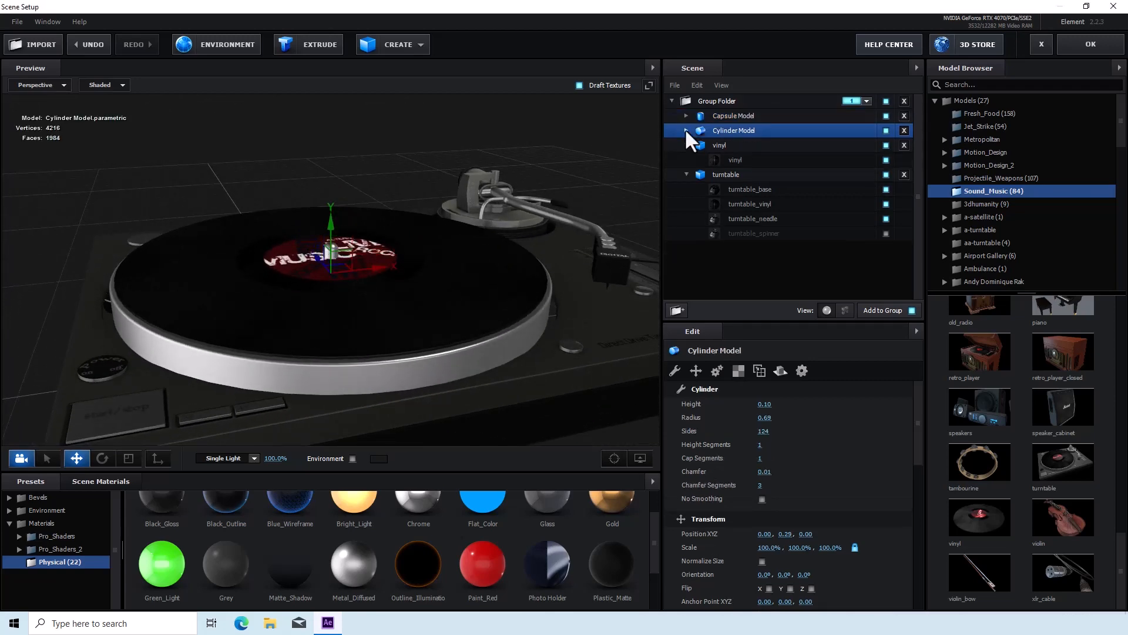
{"action": "left_click", "coordinate": [686, 141]}
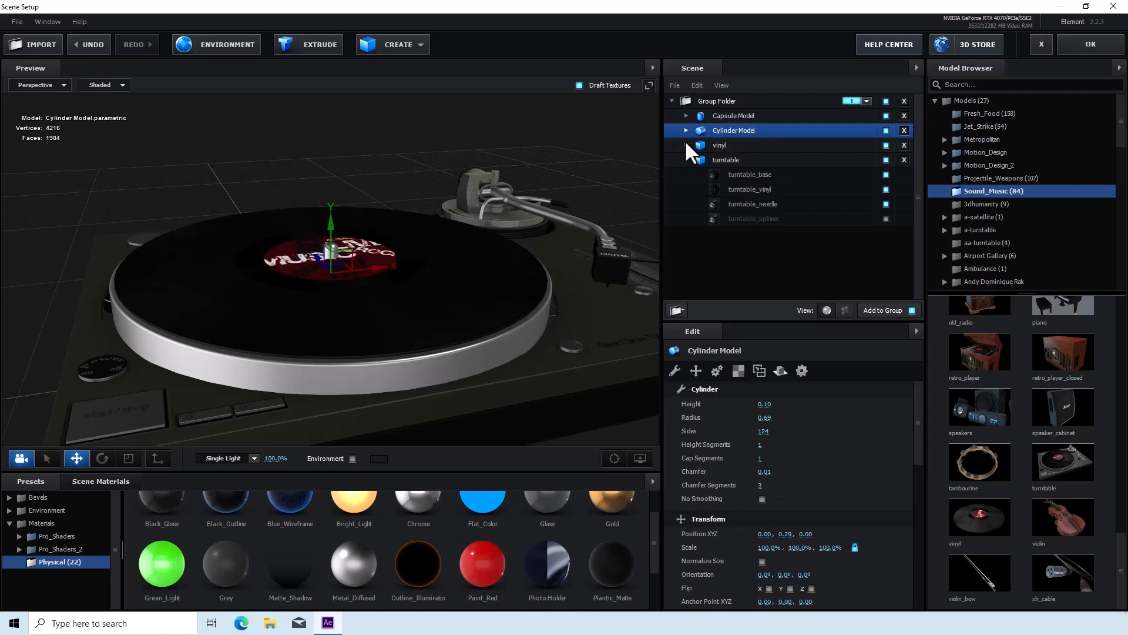
{"action": "left_click", "coordinate": [724, 100]}
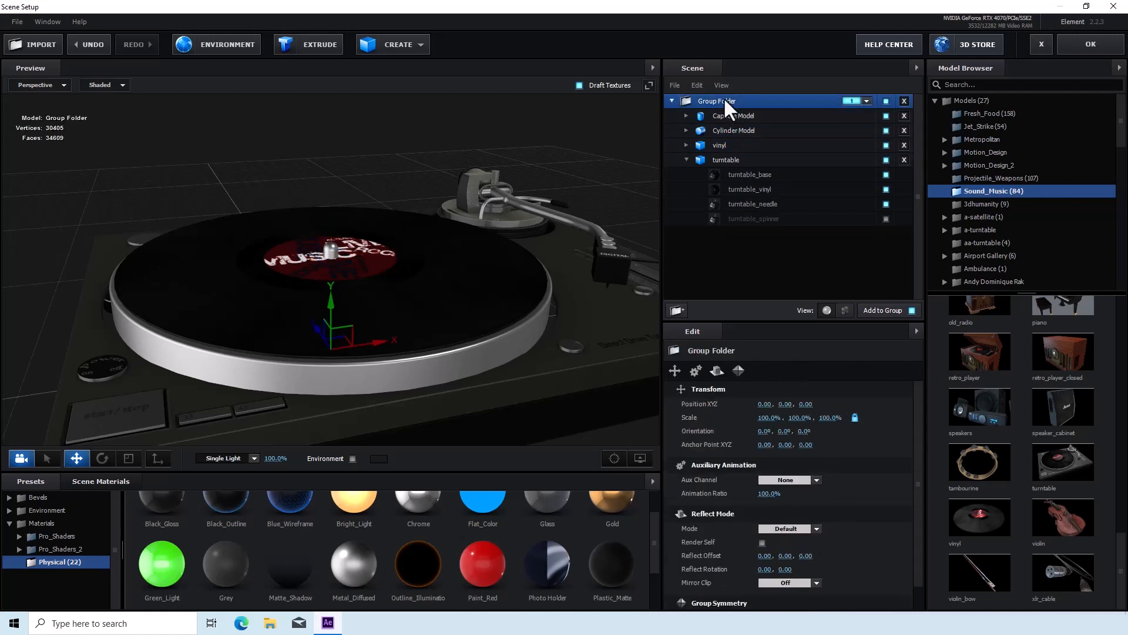
{"action": "right_click", "coordinate": [725, 99]}
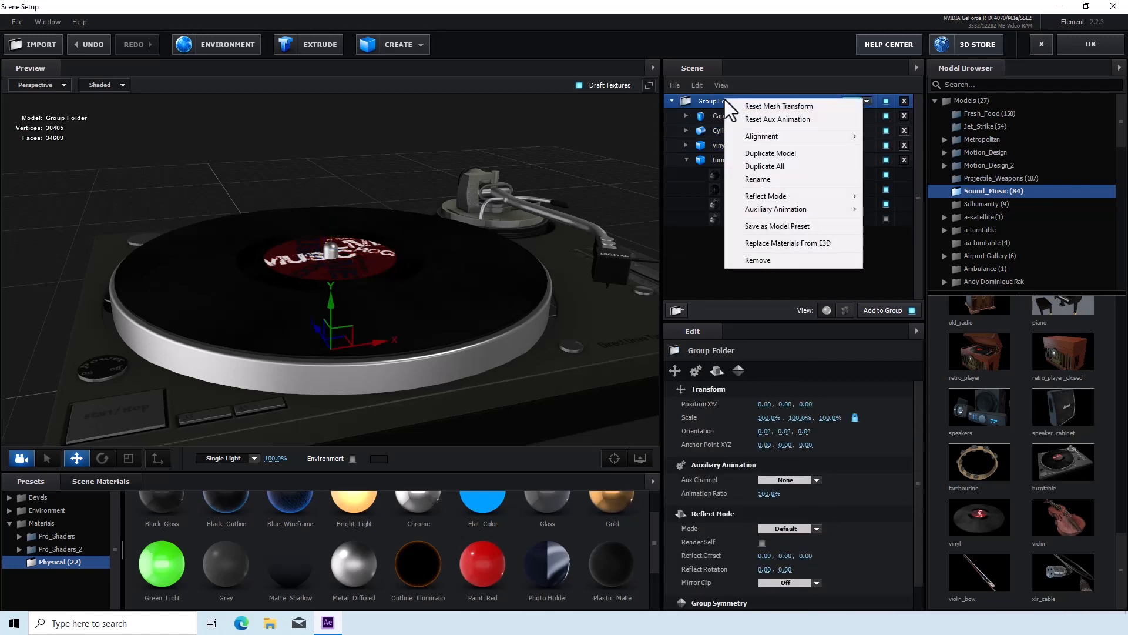
{"action": "left_click", "coordinate": [753, 180]}
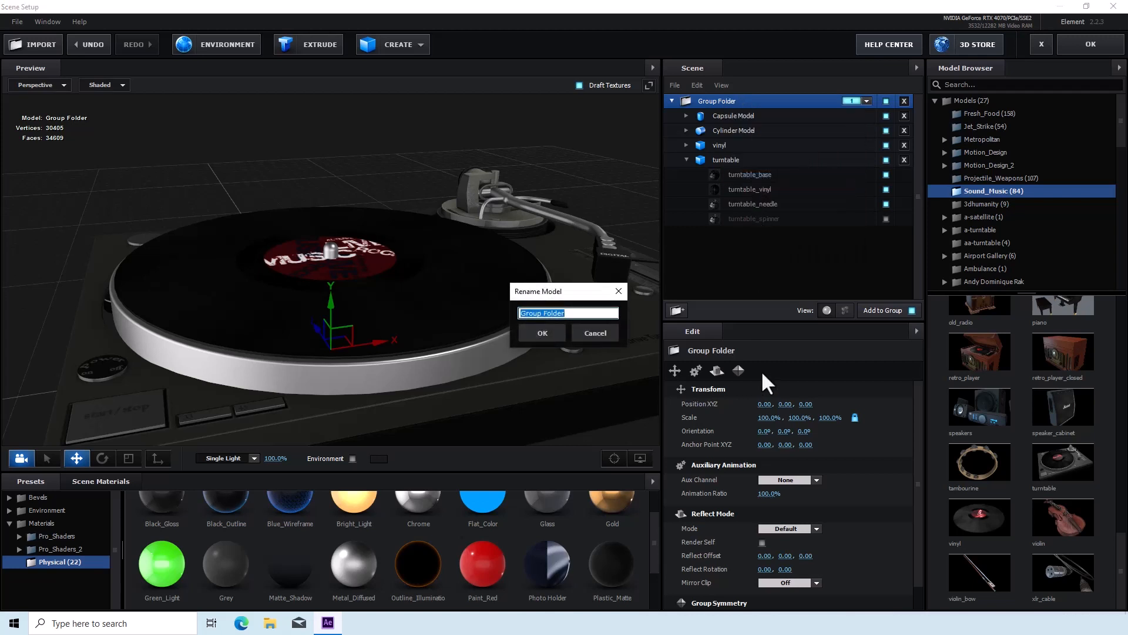
{"action": "type", "text": "Record"}
{"action": "left_click", "coordinate": [544, 329]}
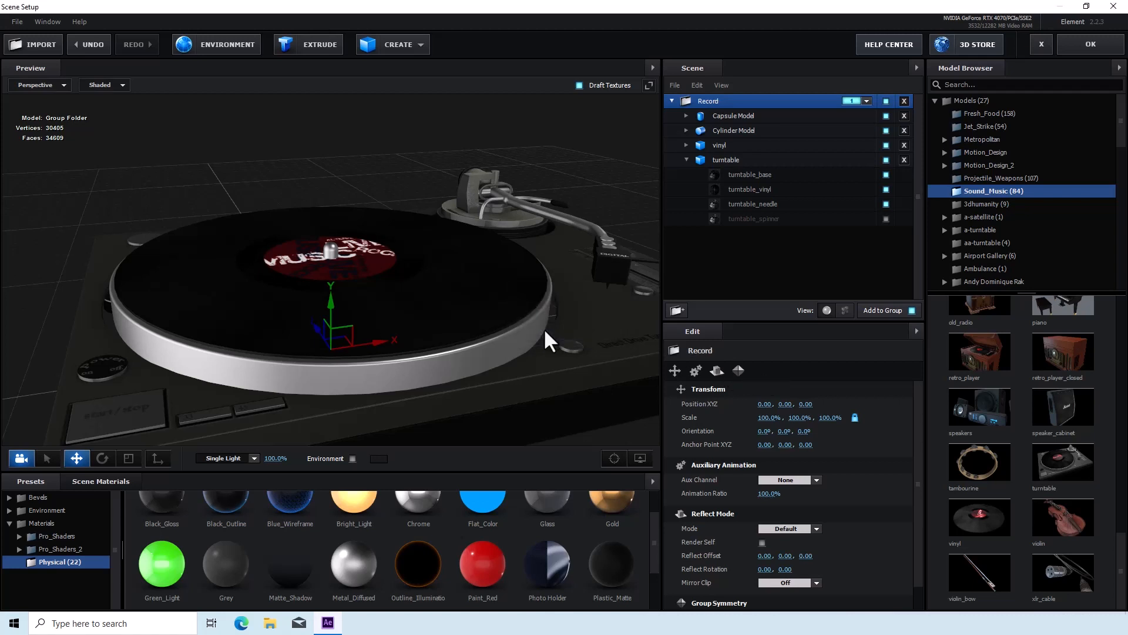
Rename the Cylinder Model in the Record folder as Platter
{"action": "left_click", "coordinate": [724, 129]}
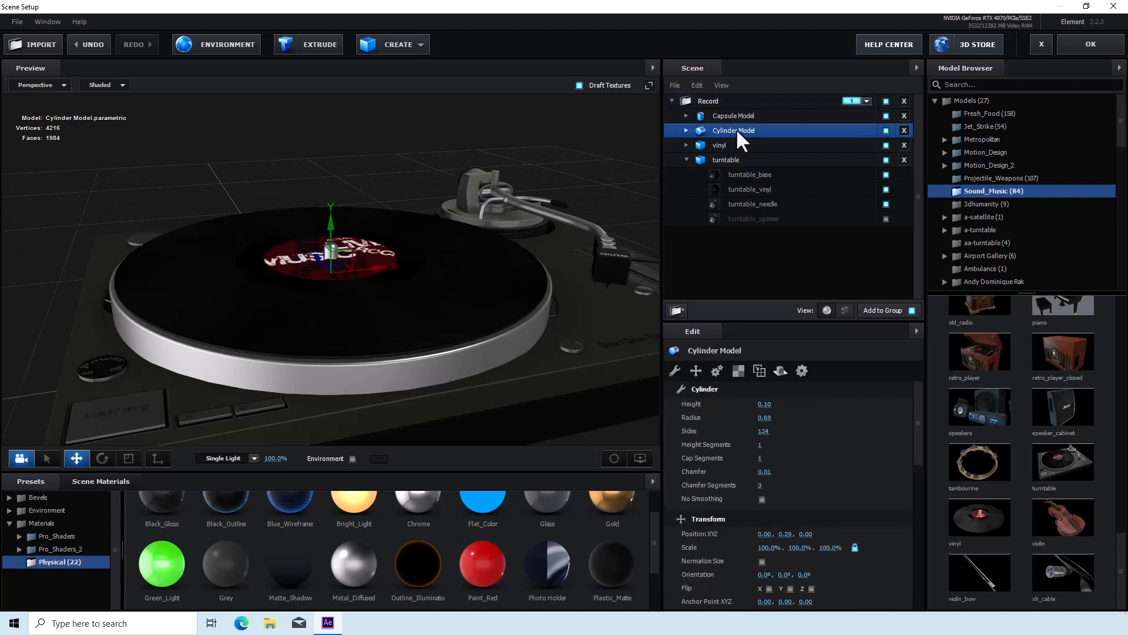
{"action": "left_click", "coordinate": [887, 130]}
{"action": "right_click", "coordinate": [730, 130]}
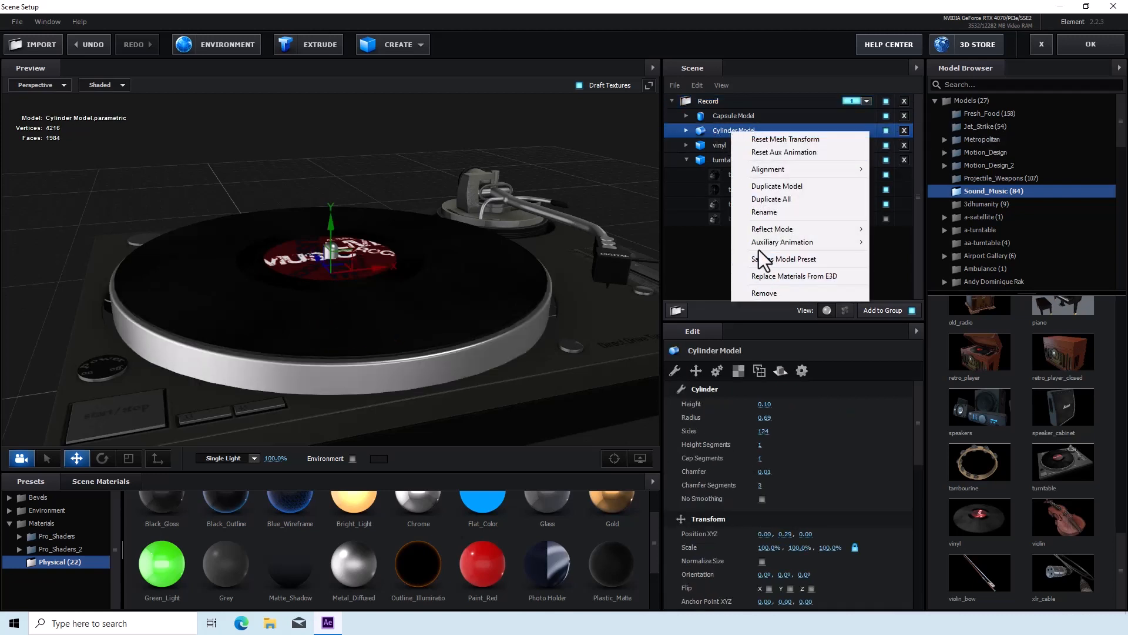
{"action": "left_click", "coordinate": [758, 212]}
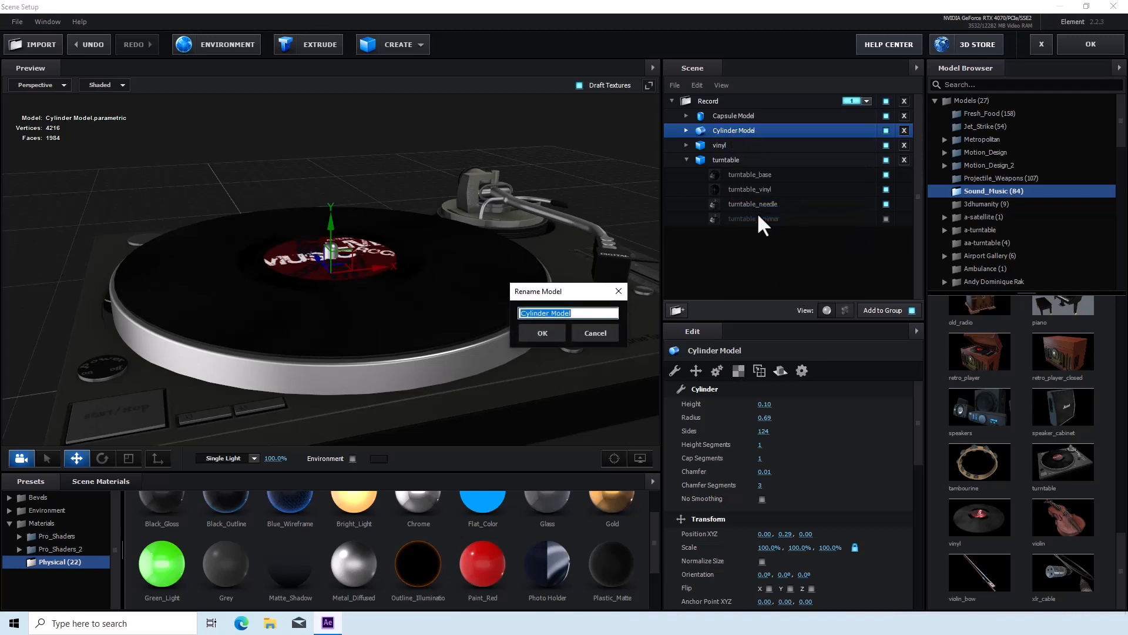
{"action": "type", "text": "Platter"}
{"action": "left_click", "coordinate": [533, 332]}
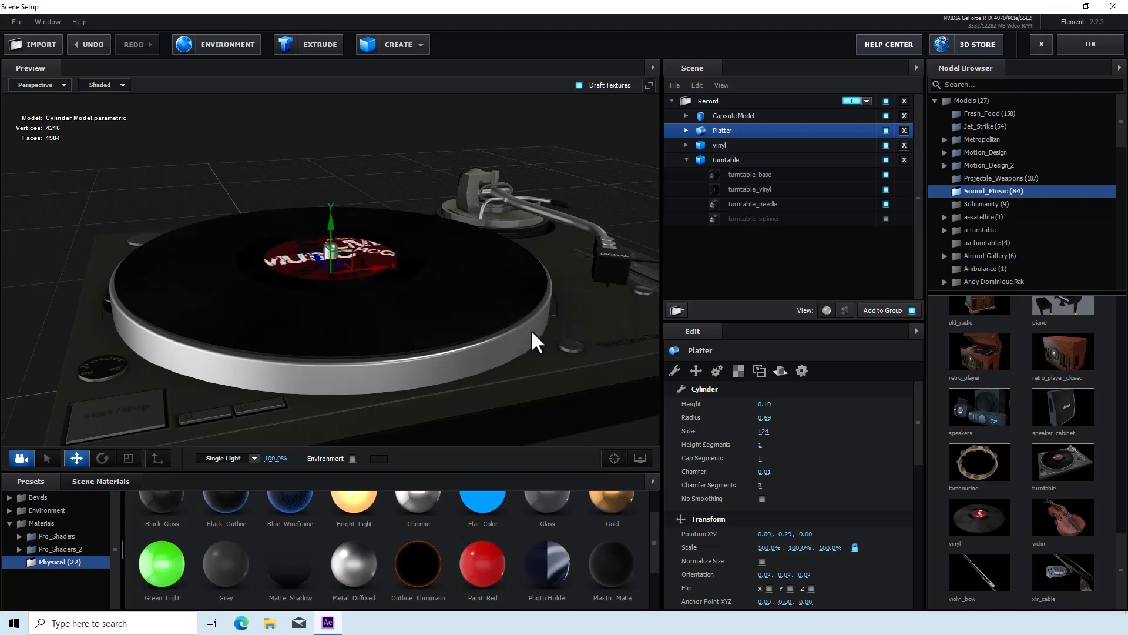
Rename the Capsule Model in the Record folder as Spindle
{"action": "left_click", "coordinate": [731, 114]}
{"action": "right_click", "coordinate": [732, 115]}
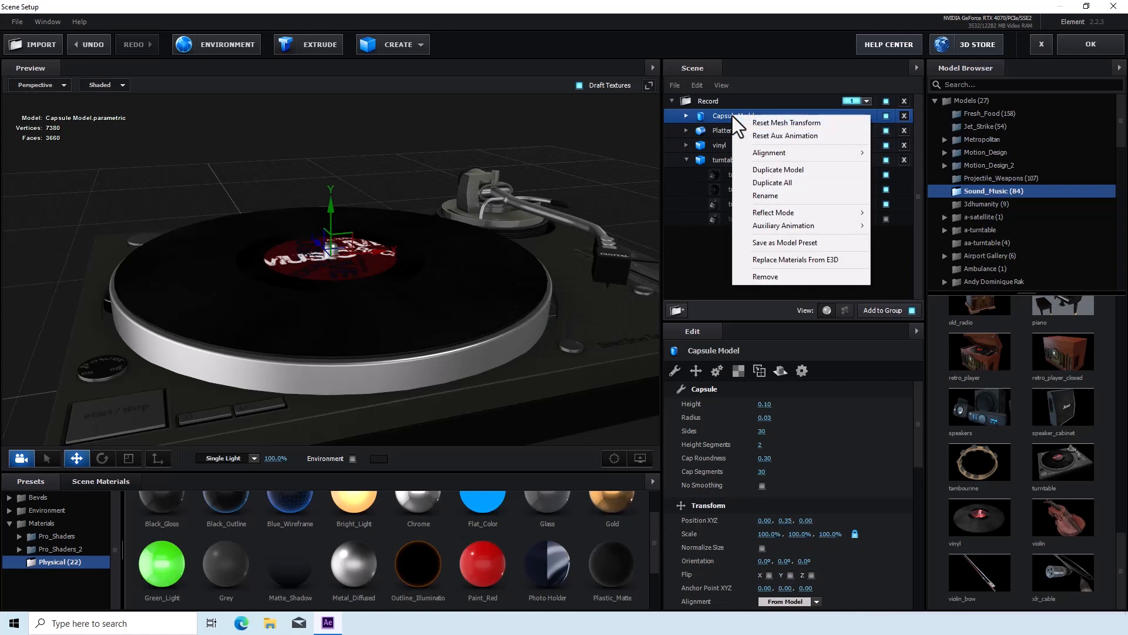
{"action": "left_click", "coordinate": [767, 195]}
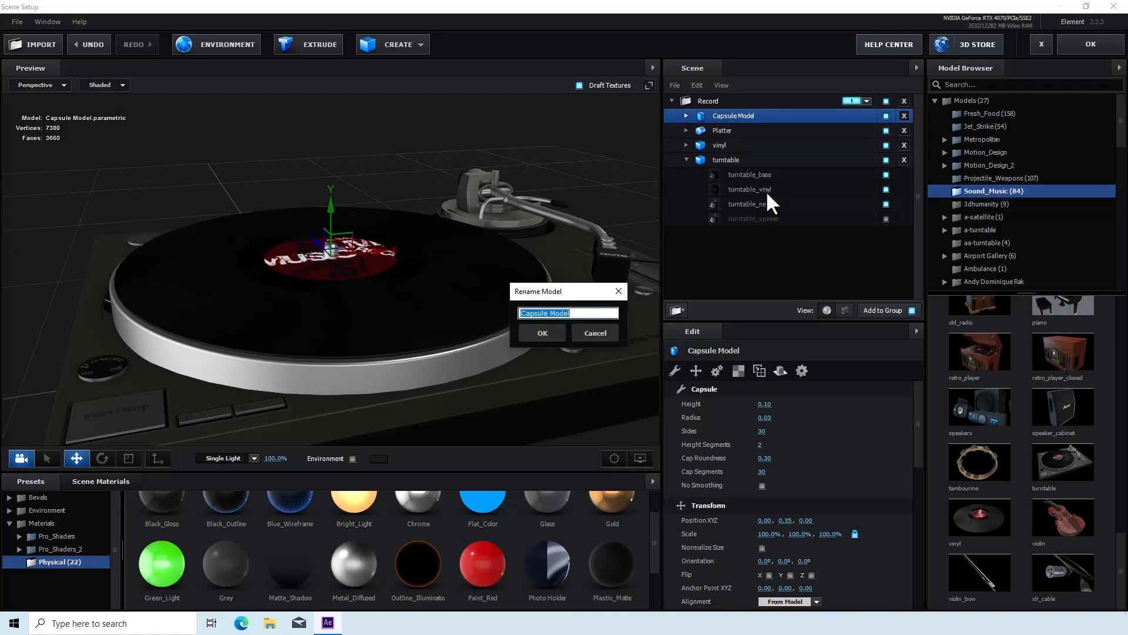
{"action": "type", "text": "Spindle"}
{"action": "left_click", "coordinate": [538, 330]}
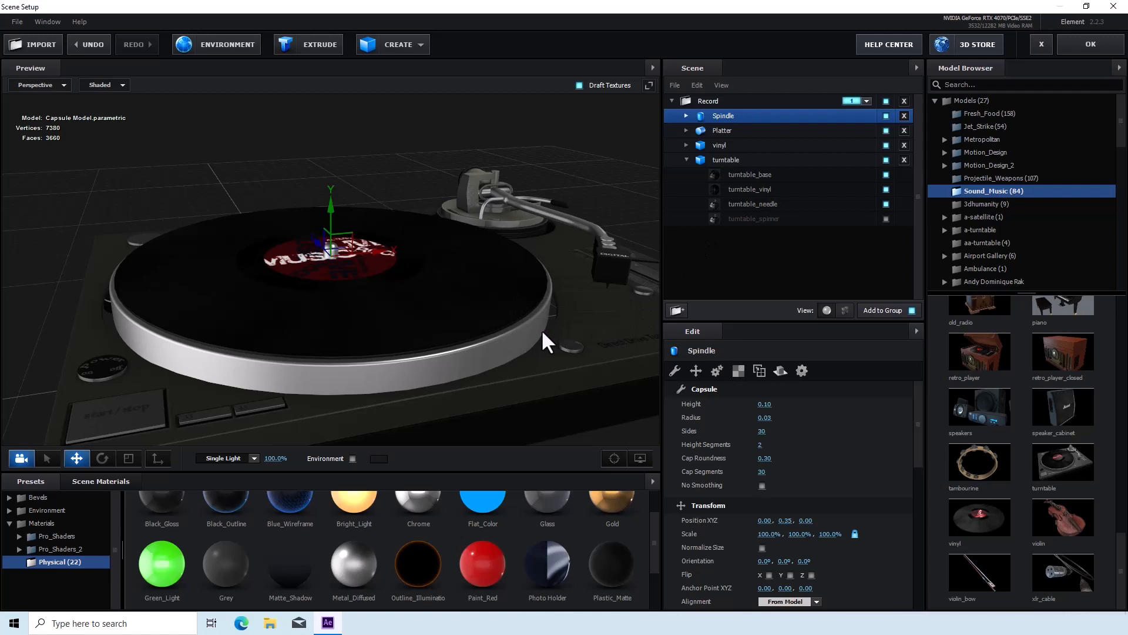
Move the turntable model out of the Record folder, assign it to group 2, and place it above Record with both entries collapsed
{"action": "left_click", "coordinate": [671, 102]}
{"action": "left_click", "coordinate": [671, 101]}
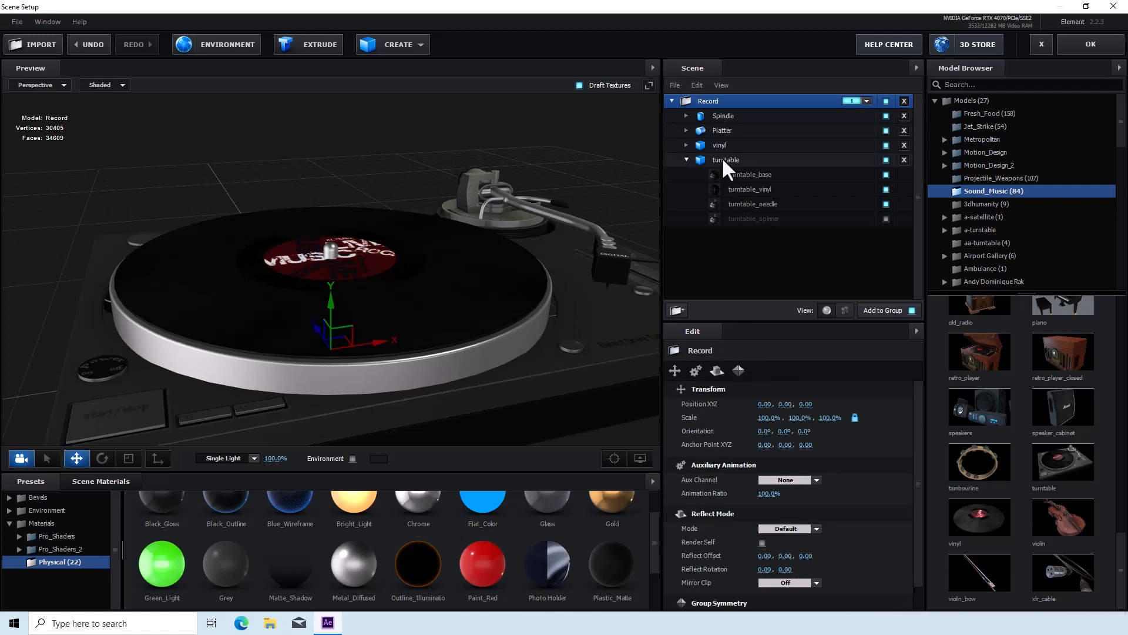
{"action": "left_click_drag", "start_coordinate": [722, 157], "coordinate": [694, 268]}
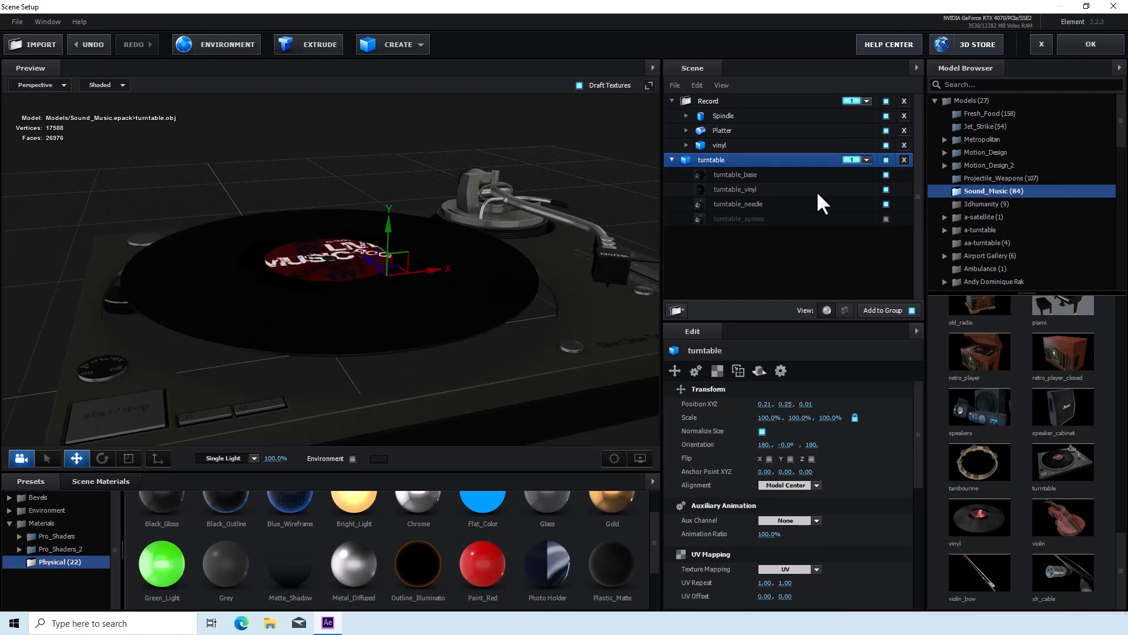
{"action": "left_click", "coordinate": [867, 160]}
{"action": "left_click_drag", "start_coordinate": [706, 159], "coordinate": [700, 93]}
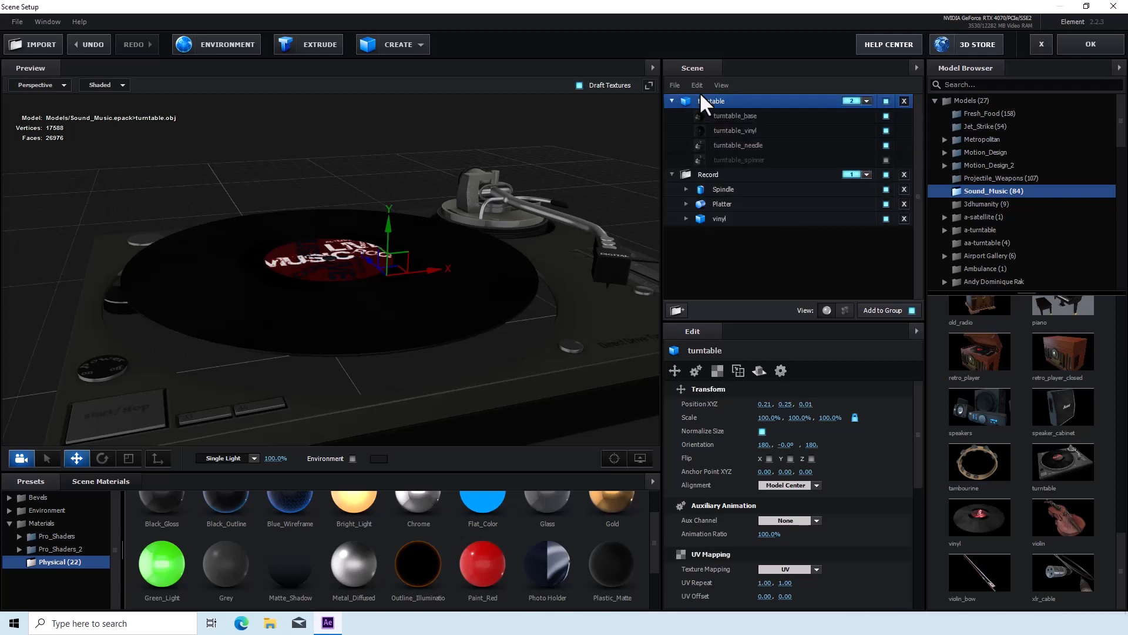
{"action": "left_click", "coordinate": [672, 102]}
{"action": "left_click", "coordinate": [671, 116]}
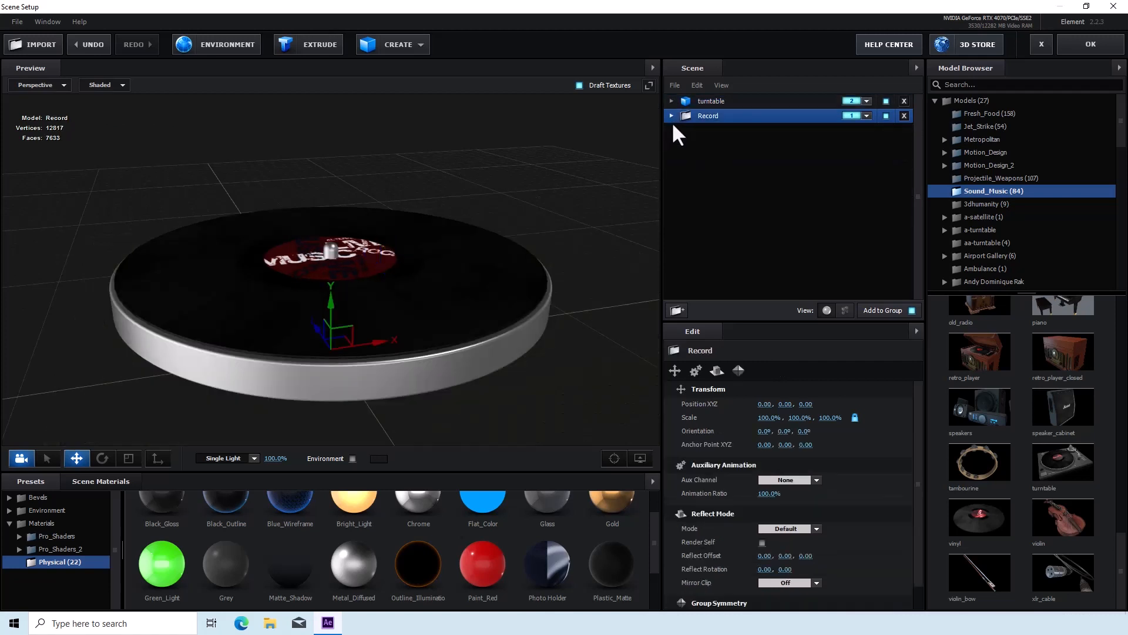
Hide the turntable_vinyl part of the turntable model, leaving the separate record in the Record folder enabled
{"action": "left_click", "coordinate": [707, 99]}
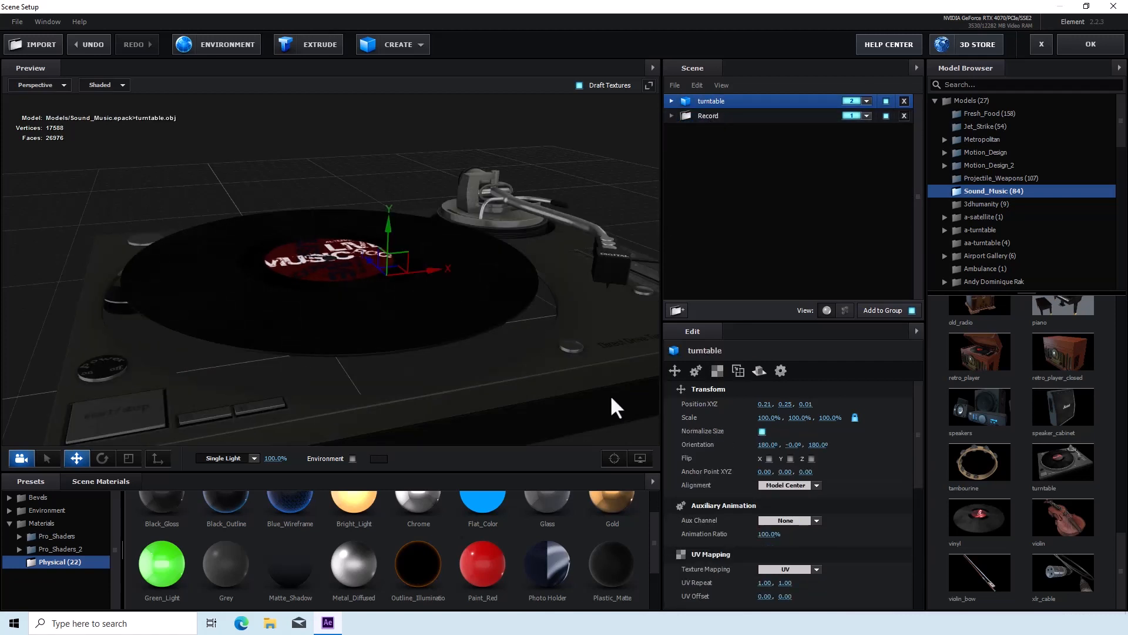
{"action": "left_click", "coordinate": [672, 101]}
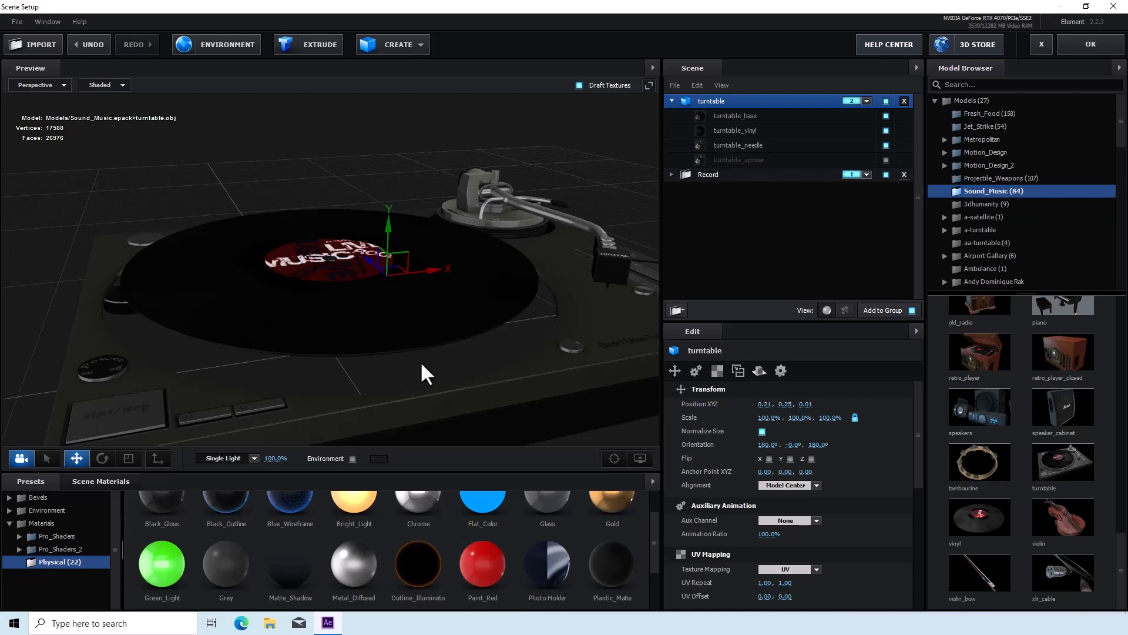
{"action": "mouse_move", "coordinate": [421, 363]}
{"action": "left_mouse_down"}
{"action": "mouse_move", "coordinate": [429, 344]}
{"action": "mouse_move", "coordinate": [455, 341]}
{"action": "mouse_move", "coordinate": [409, 366]}
{"action": "mouse_move", "coordinate": [418, 365]}
{"action": "left_mouse_up"}
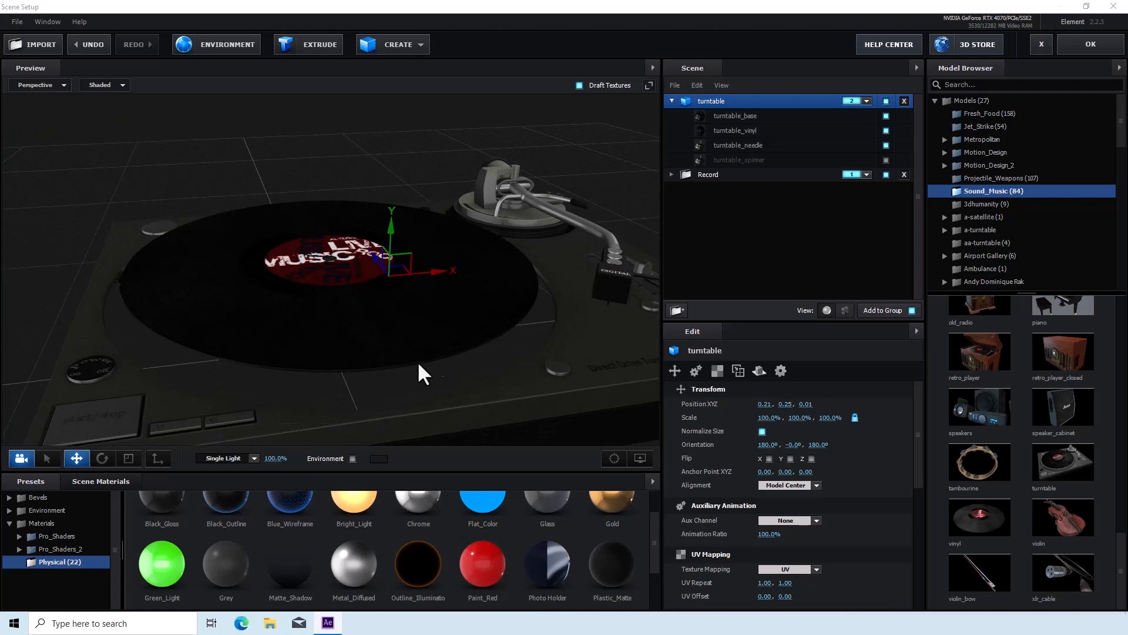
{"action": "left_click", "coordinate": [670, 175]}
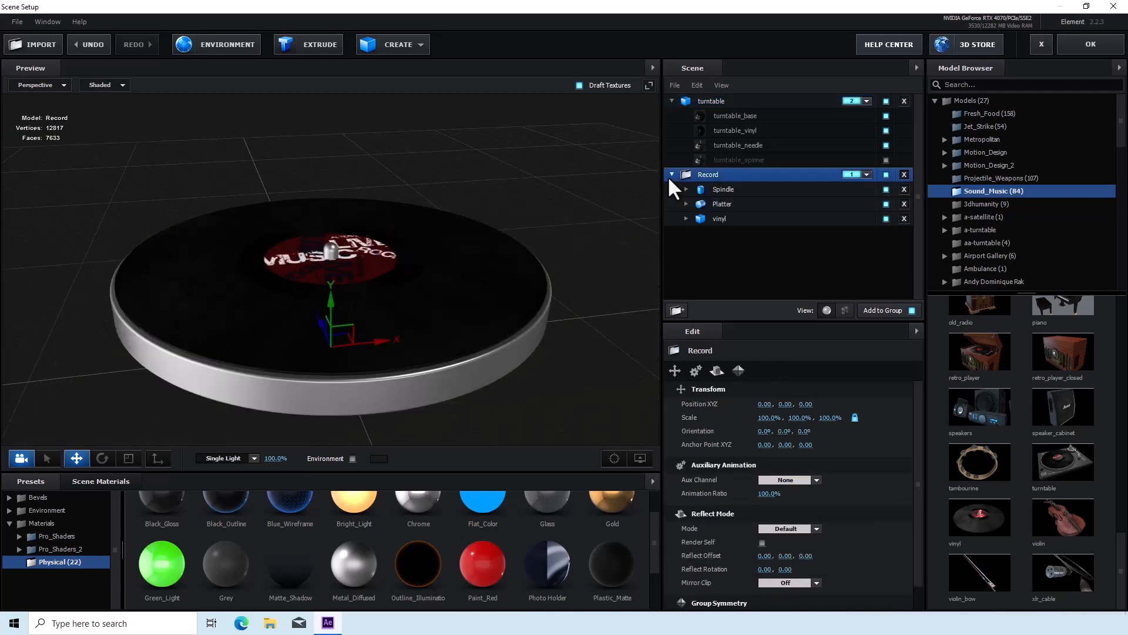
{"action": "left_click", "coordinate": [726, 203]}
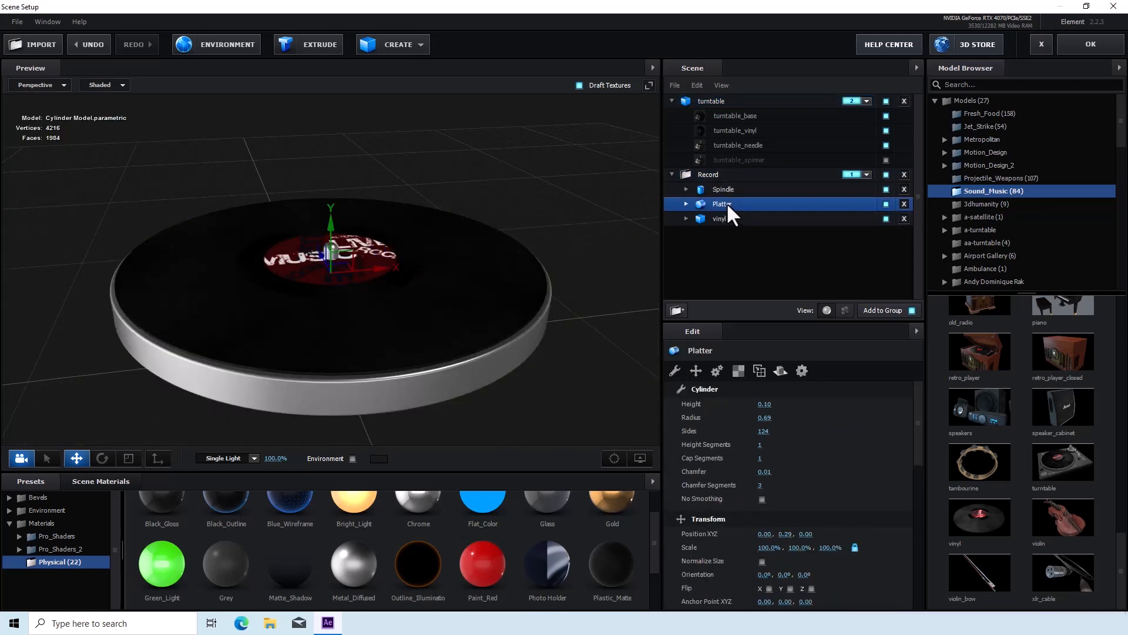
{"action": "left_click", "coordinate": [717, 100]}
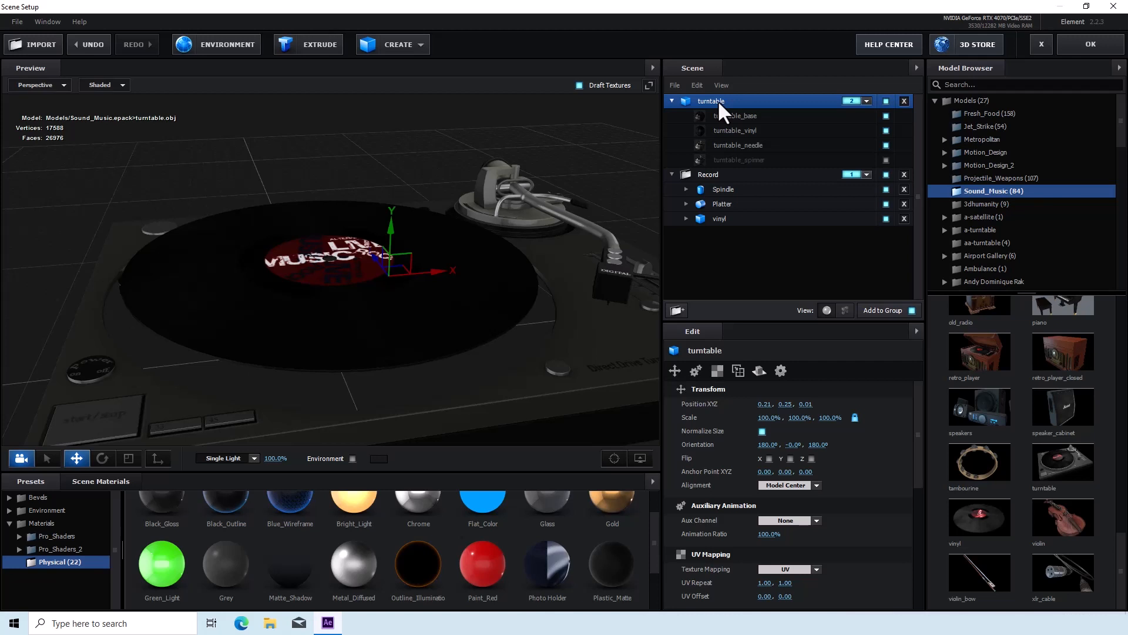
{"action": "left_click", "coordinate": [728, 133]}
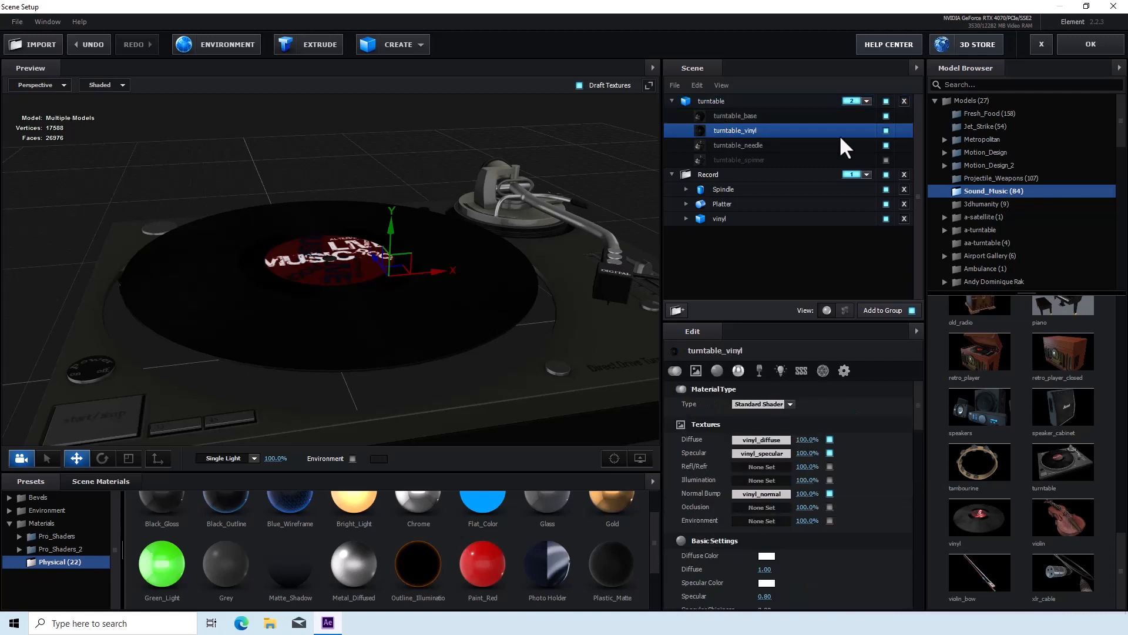
{"action": "left_click", "coordinate": [886, 130]}
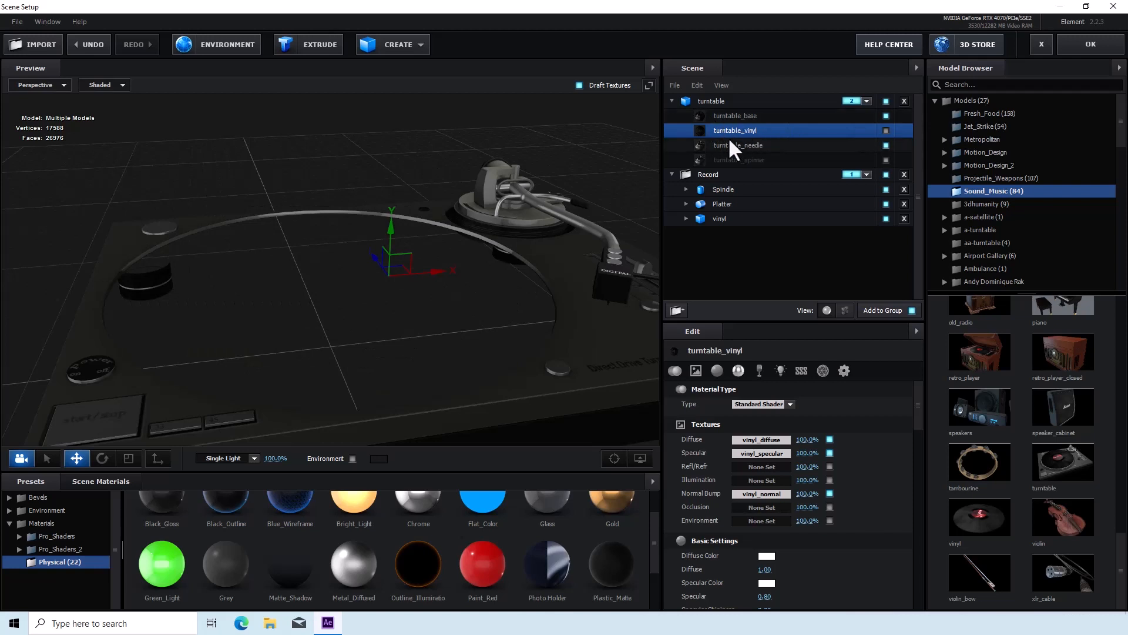
{"action": "left_click", "coordinate": [886, 129]}
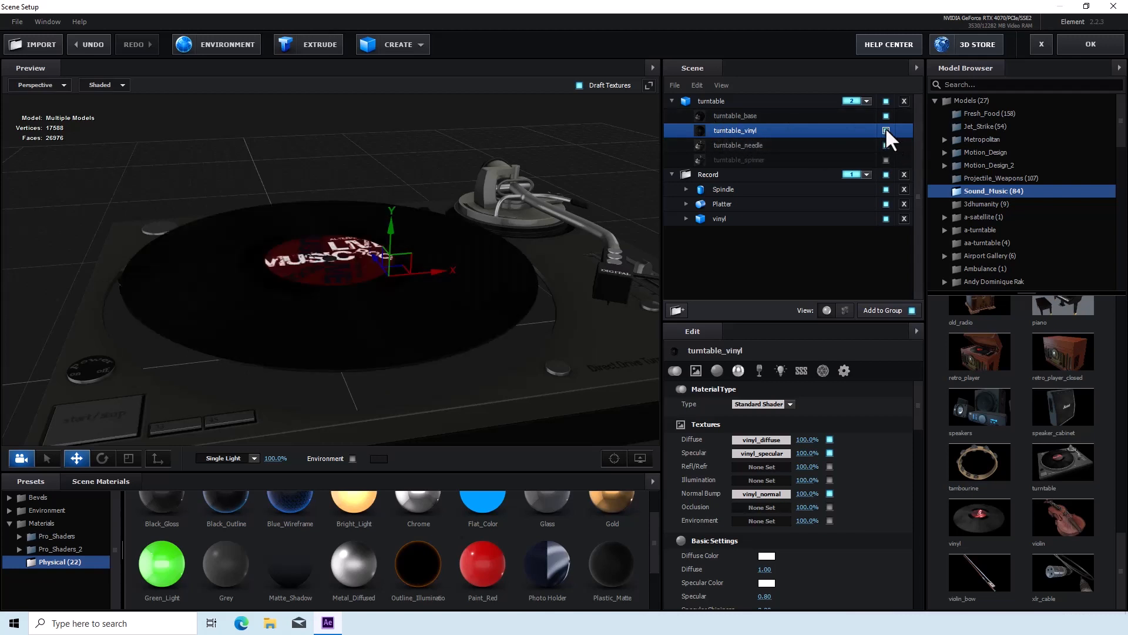
{"action": "left_click", "coordinate": [886, 130]}
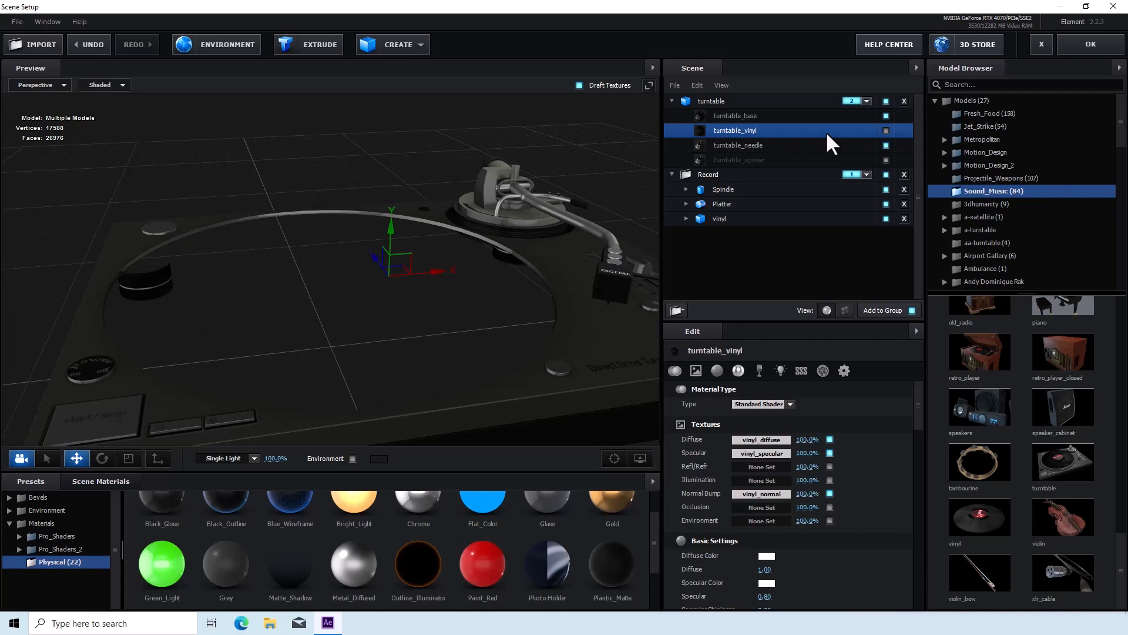
Collapse the turntable and Record entries and move the Record folder above the turntable
{"action": "left_click", "coordinate": [672, 101]}
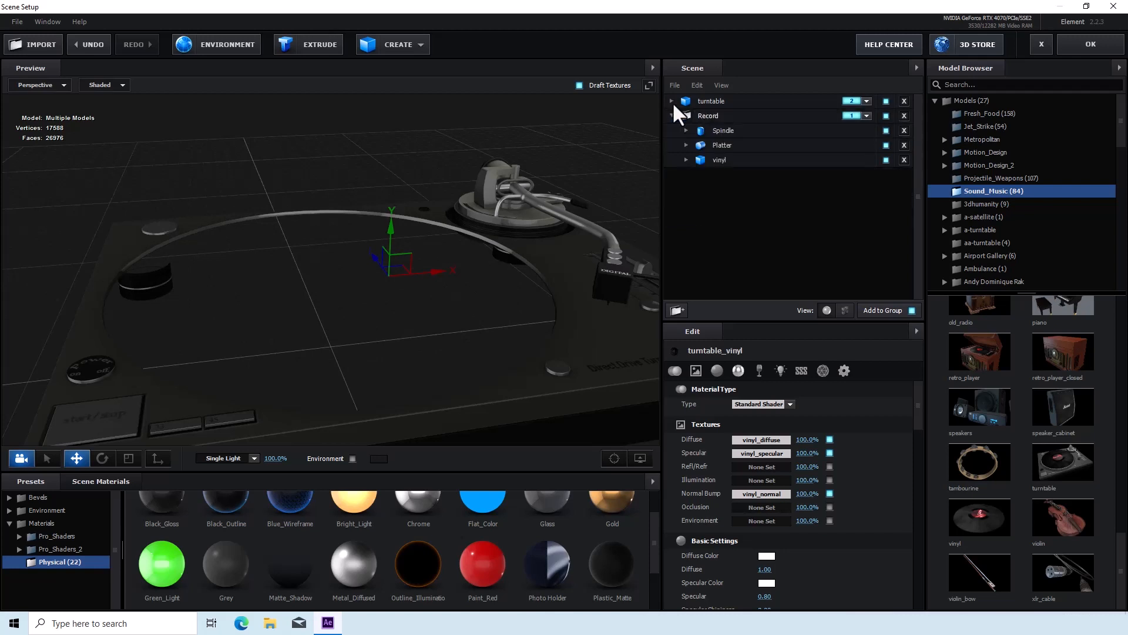
{"action": "left_click", "coordinate": [673, 103]}
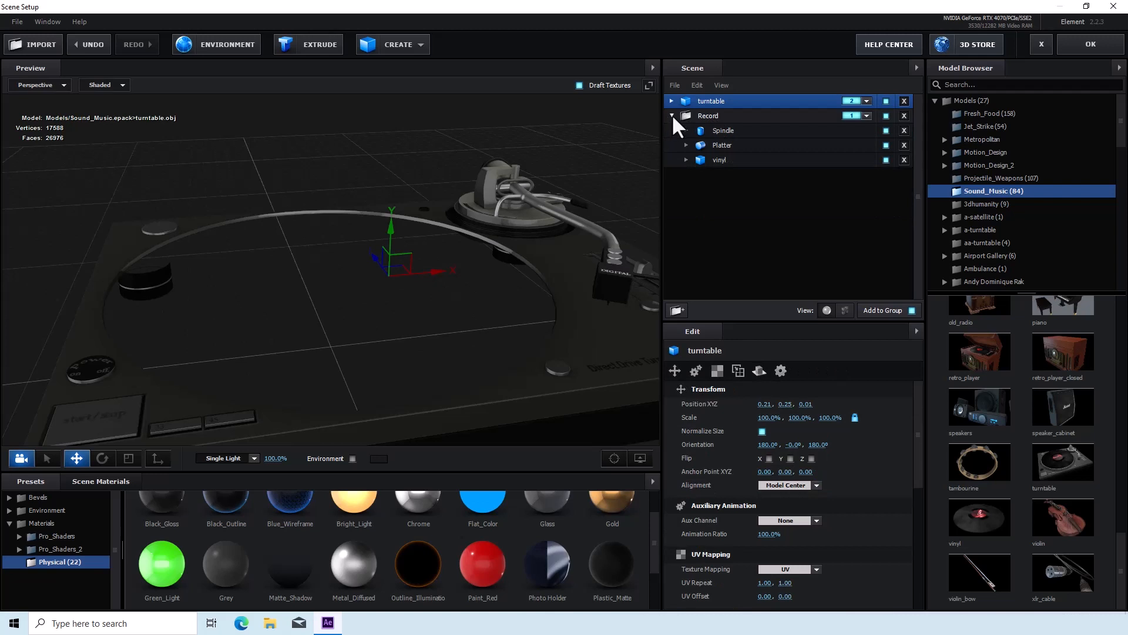
{"action": "left_click", "coordinate": [671, 116]}
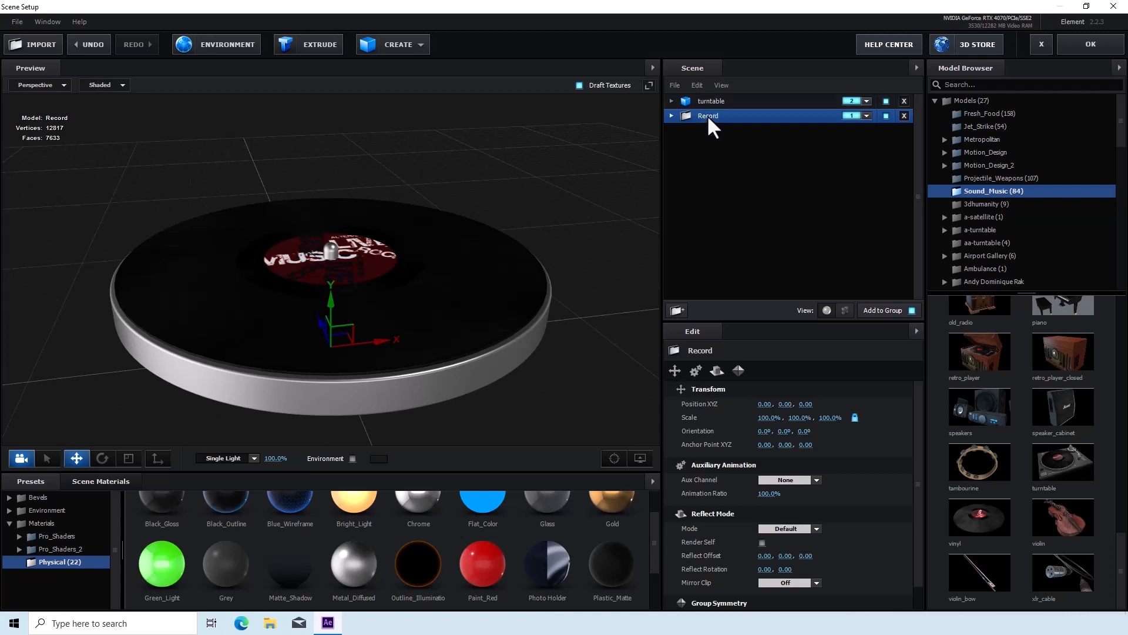
{"action": "left_click_drag", "start_coordinate": [705, 118], "coordinate": [709, 94]}
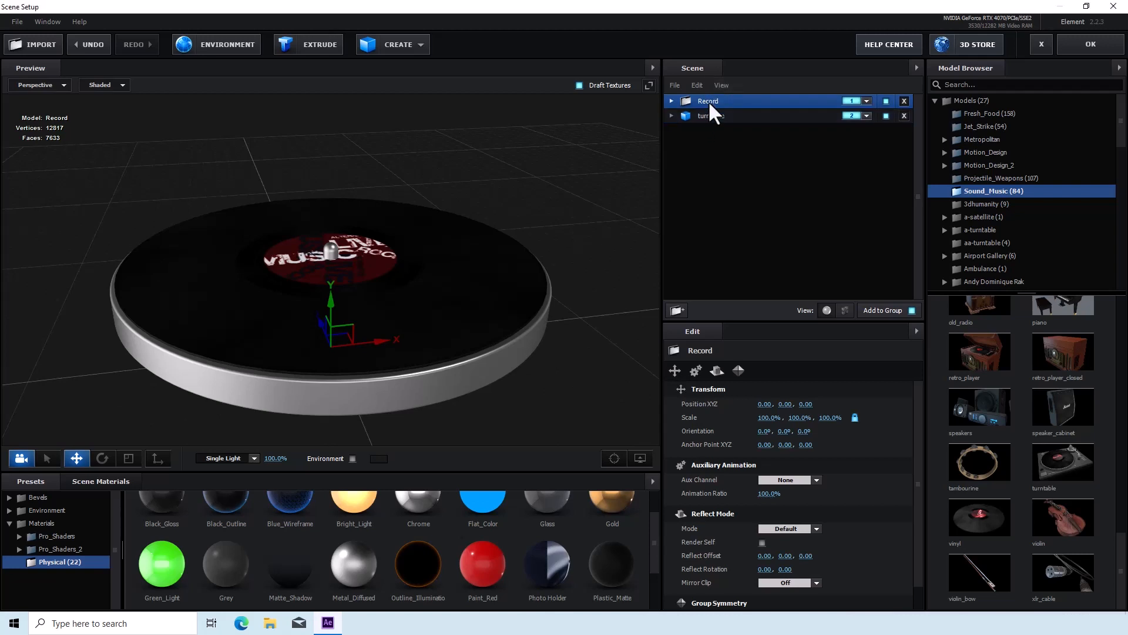
Duplicate the turntable model, hide turntable_base in the upper copy and turntable_needle in the lower one, and collapse both
{"action": "left_click", "coordinate": [671, 115]}
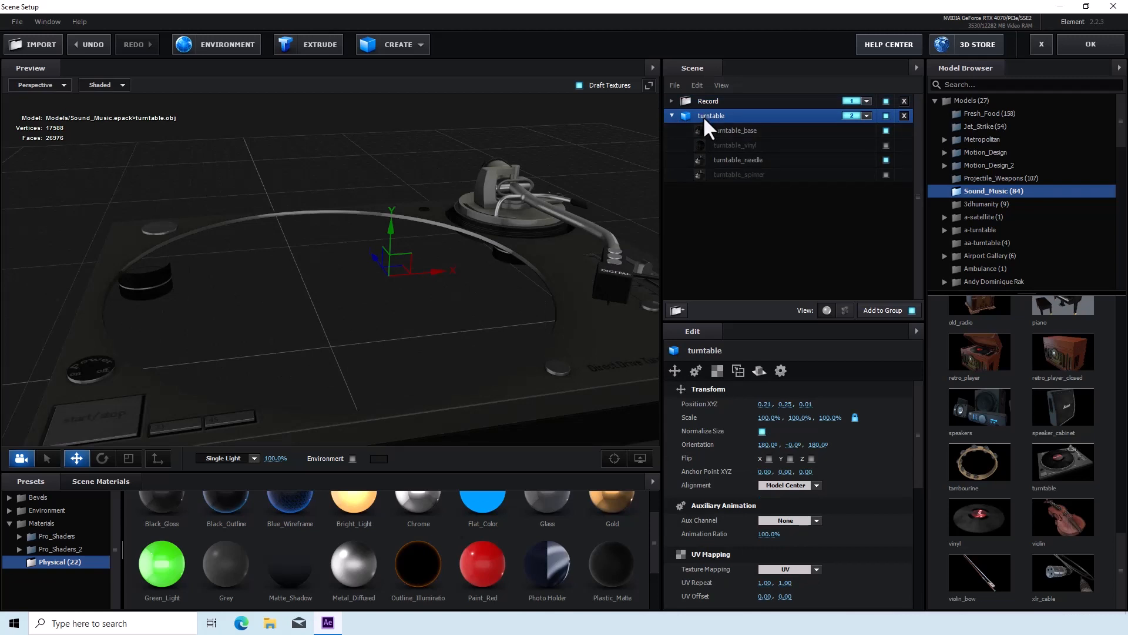
{"action": "key", "text": "ctrl+d"}
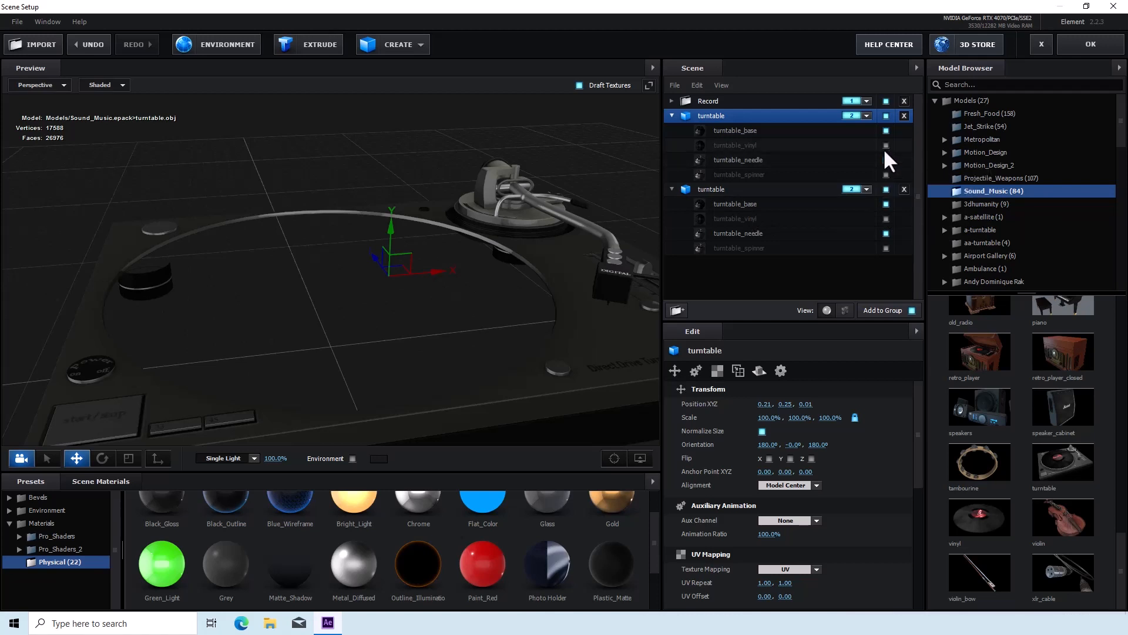
{"action": "left_click", "coordinate": [886, 130]}
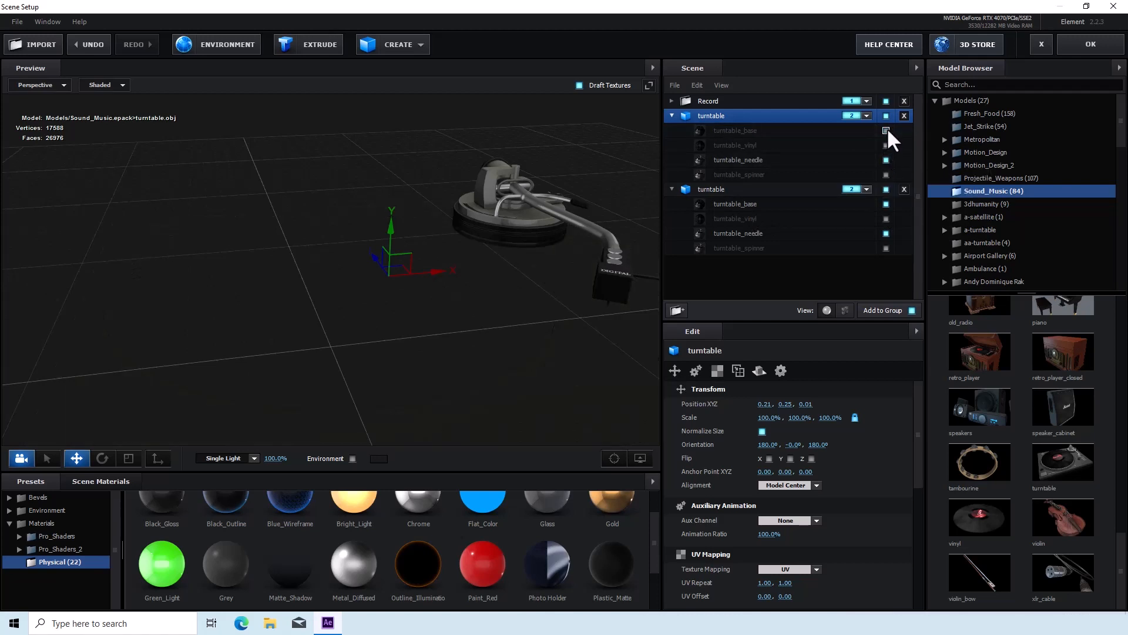
{"action": "left_click", "coordinate": [886, 234]}
{"action": "left_click", "coordinate": [672, 189]}
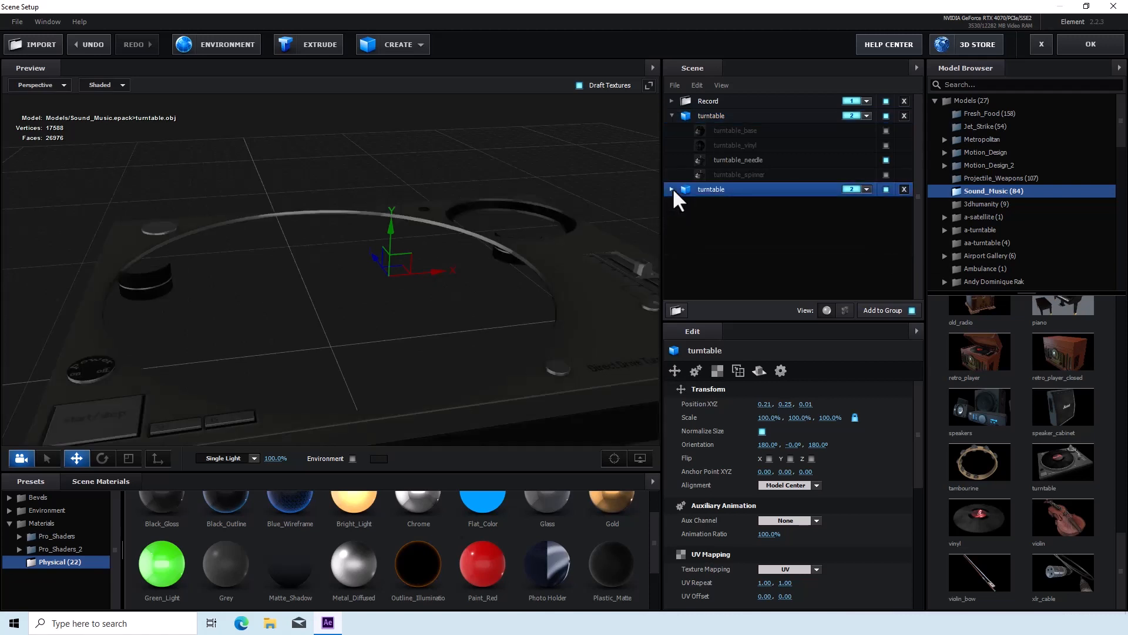
{"action": "left_click", "coordinate": [672, 114]}
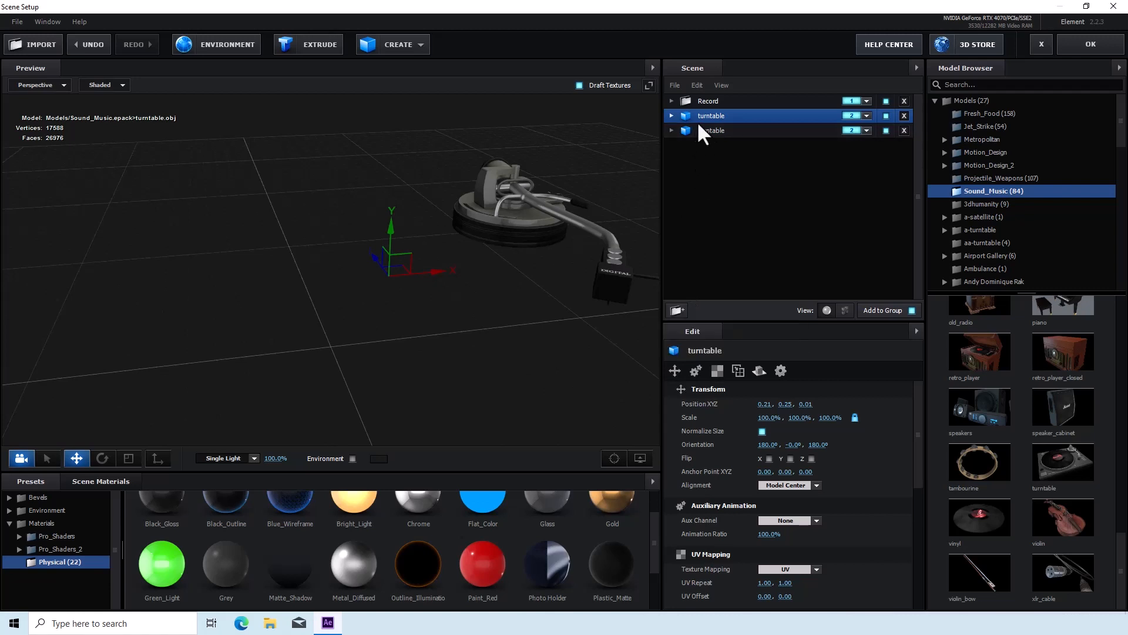
Put both turntable copies into a new group folder, ordering the needle-only copy above the base-only copy
{"action": "left_click", "coordinate": [675, 310]}
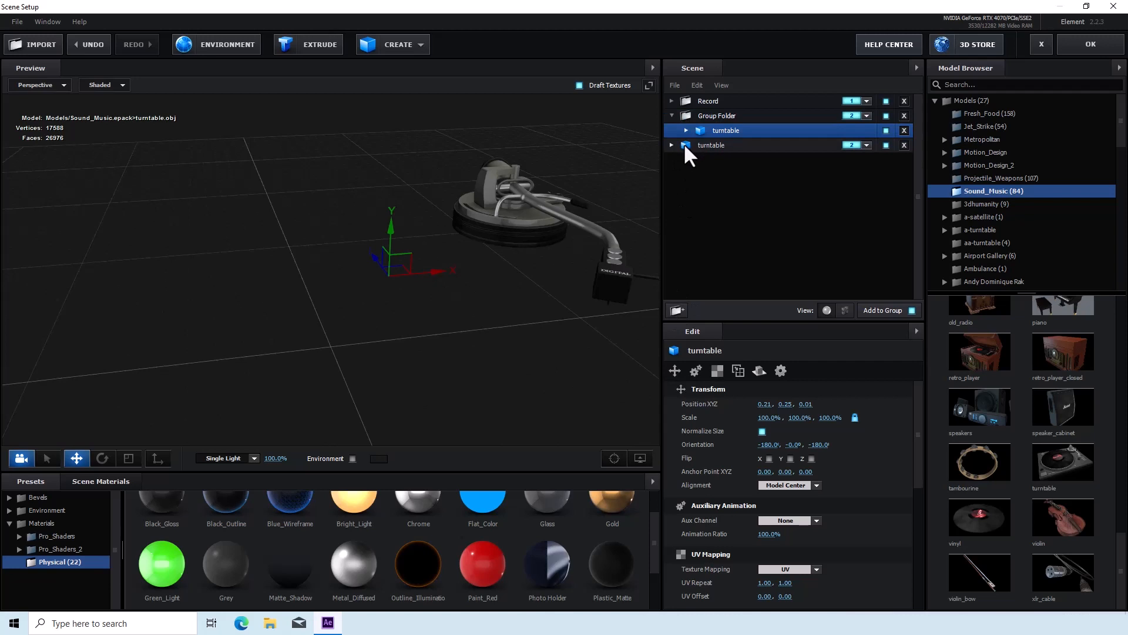
{"action": "left_click_drag", "start_coordinate": [686, 146], "coordinate": [712, 121]}
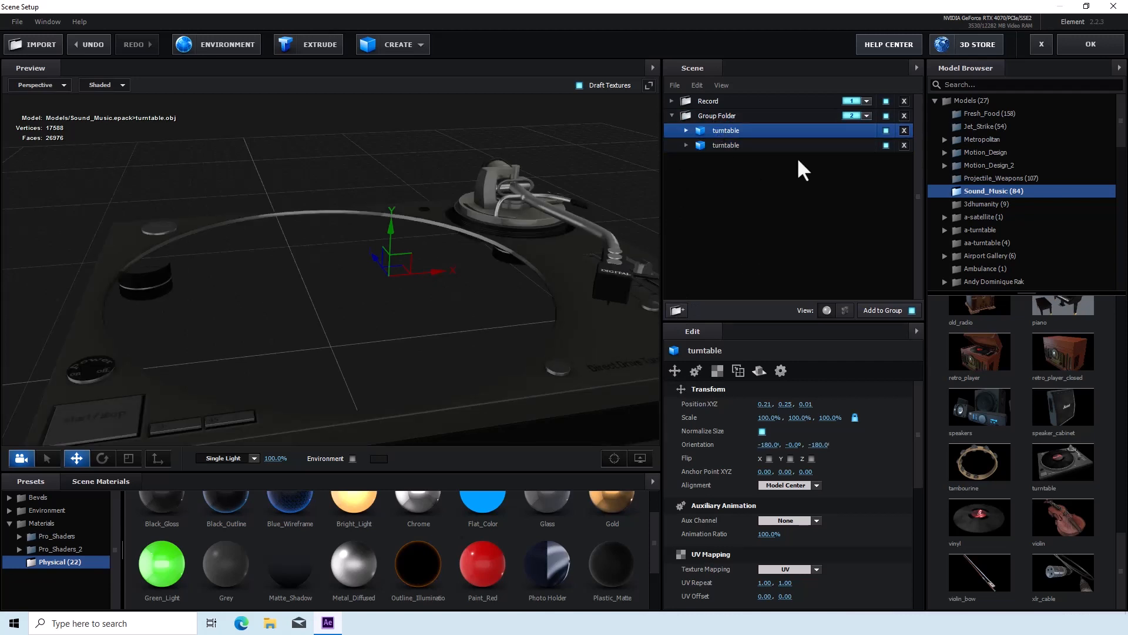
{"action": "left_click", "coordinate": [685, 130]}
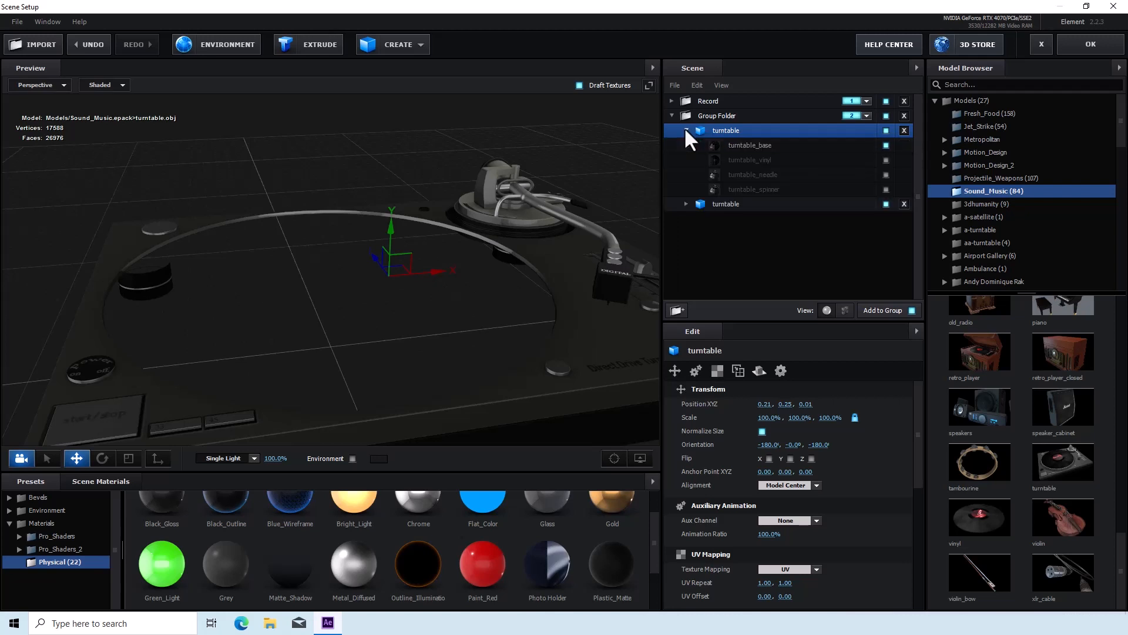
{"action": "left_click", "coordinate": [686, 130]}
{"action": "left_click", "coordinate": [731, 146]}
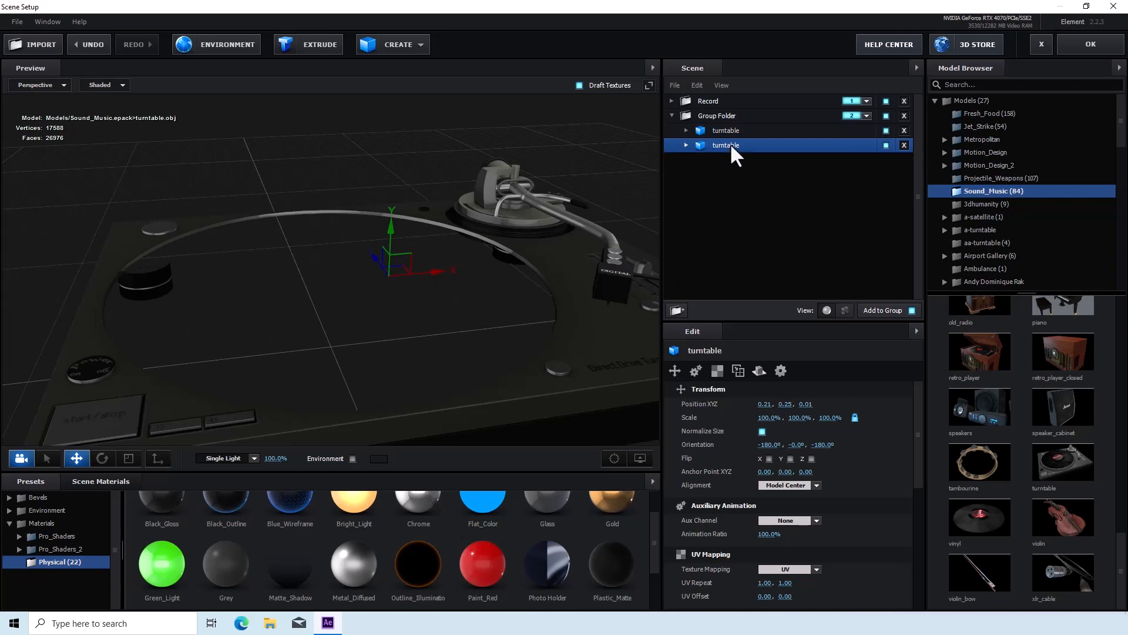
{"action": "left_click_drag", "start_coordinate": [730, 143], "coordinate": [735, 124]}
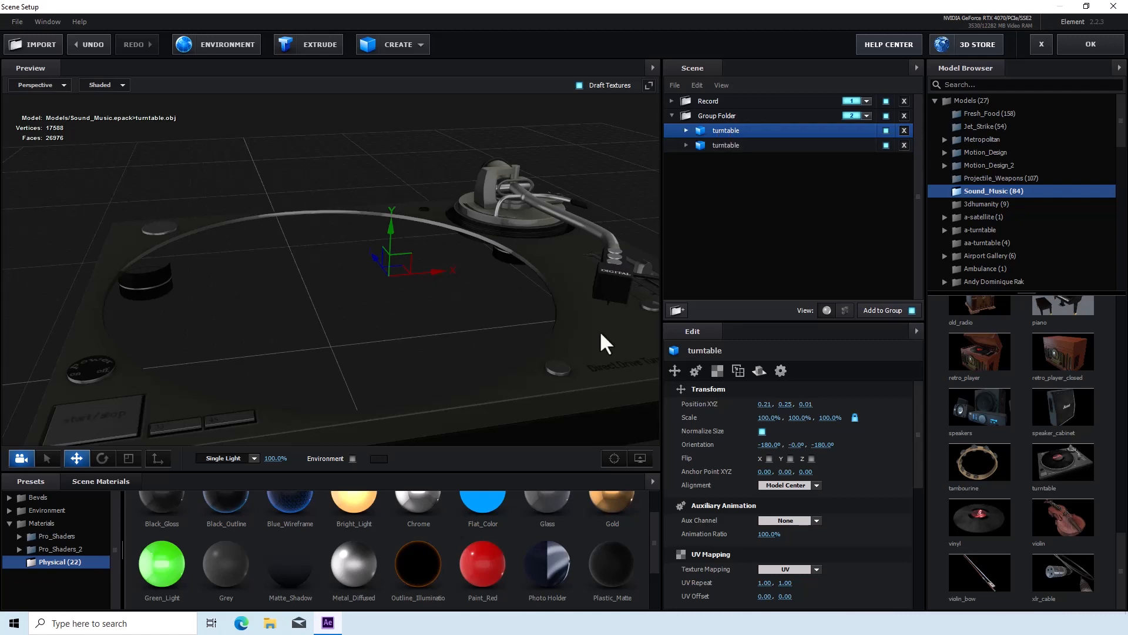
In the top view, place the needle-only turntable copy's anchor point at the tonearm pivot, about -0.69, 0.00, -0.43
{"action": "left_click", "coordinate": [29, 86]}
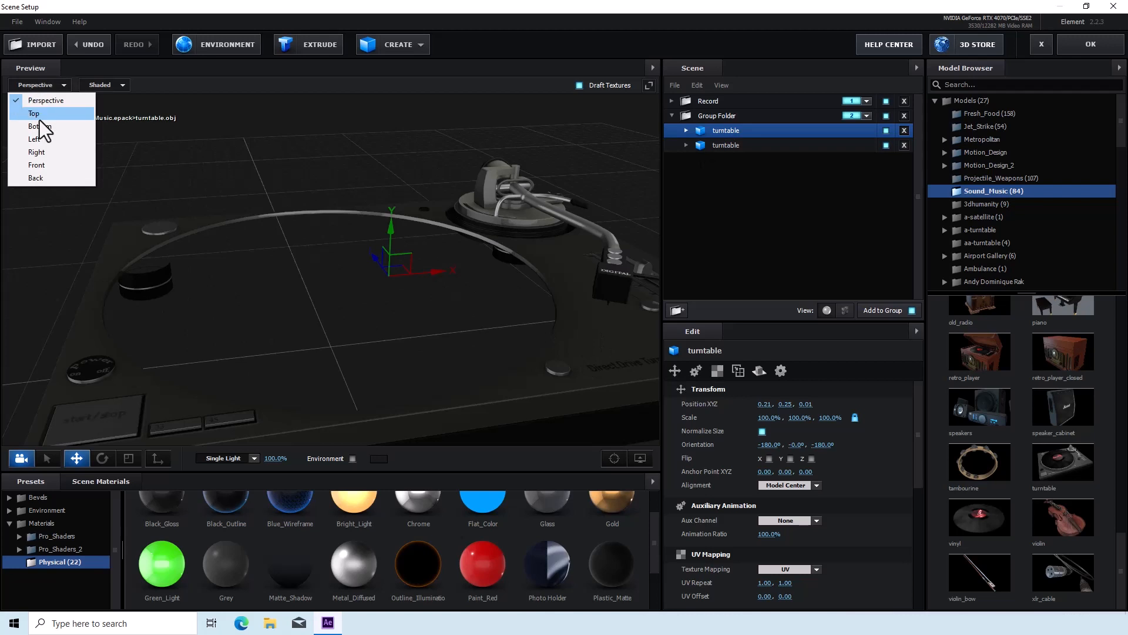
{"action": "left_click", "coordinate": [35, 114]}
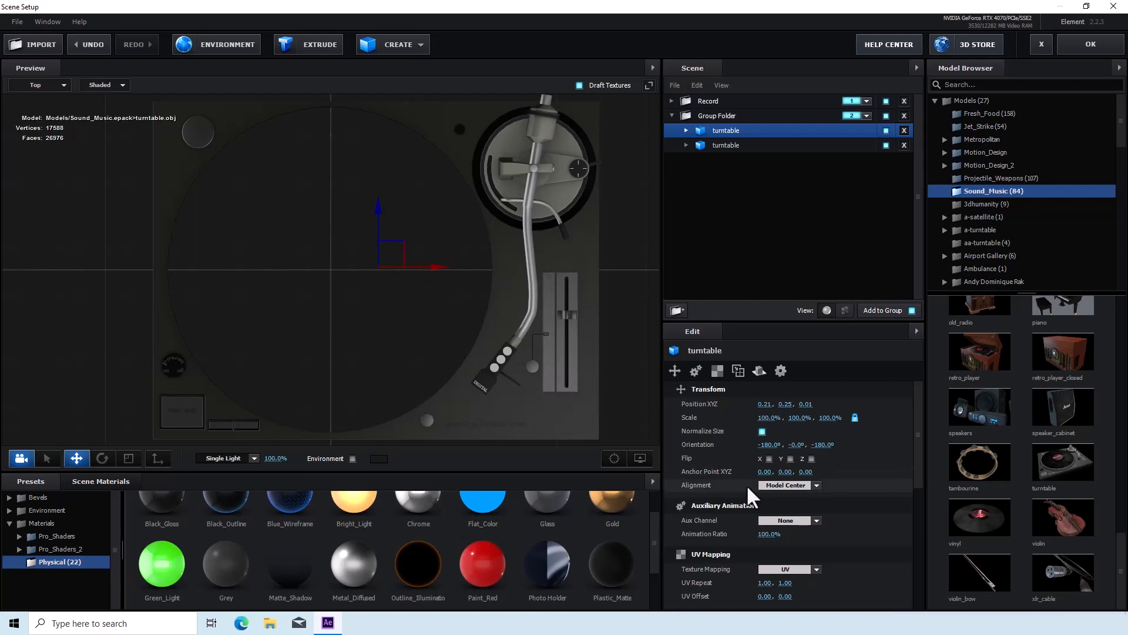
{"action": "left_click_drag", "start_coordinate": [764, 471], "coordinate": [822, 463]}
{"action": "scroll", "coordinate": [580, 260], "scroll_direction": "up", "scroll_amount": 3}
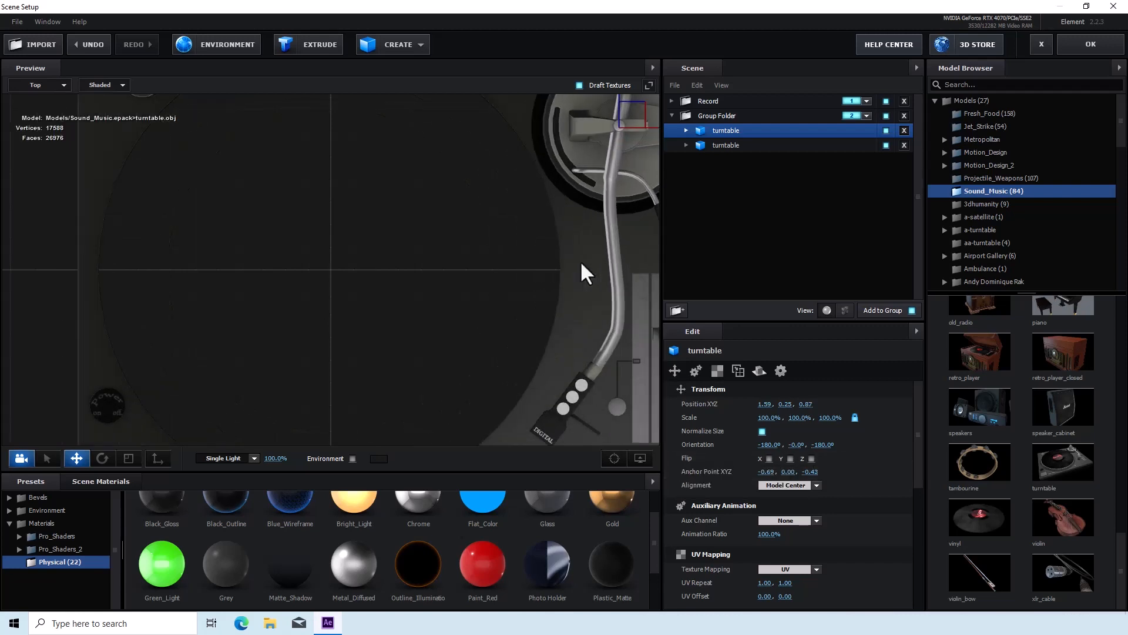
{"action": "left_click_drag", "start_coordinate": [589, 255], "coordinate": [505, 333]}
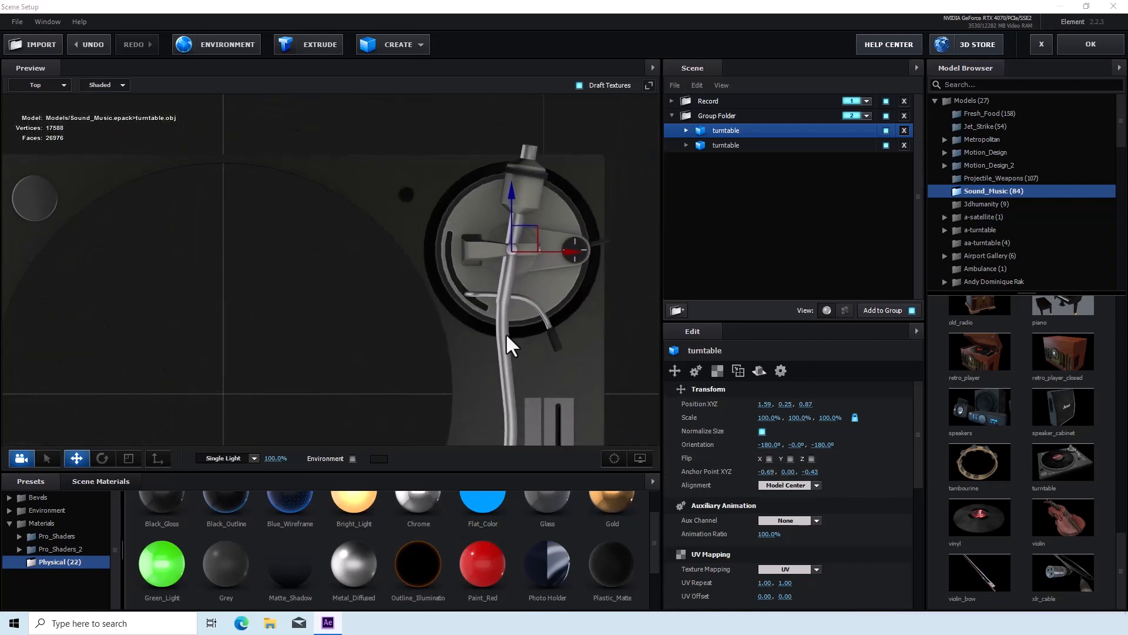
{"action": "scroll", "coordinate": [506, 333], "scroll_direction": "up", "scroll_amount": 1}
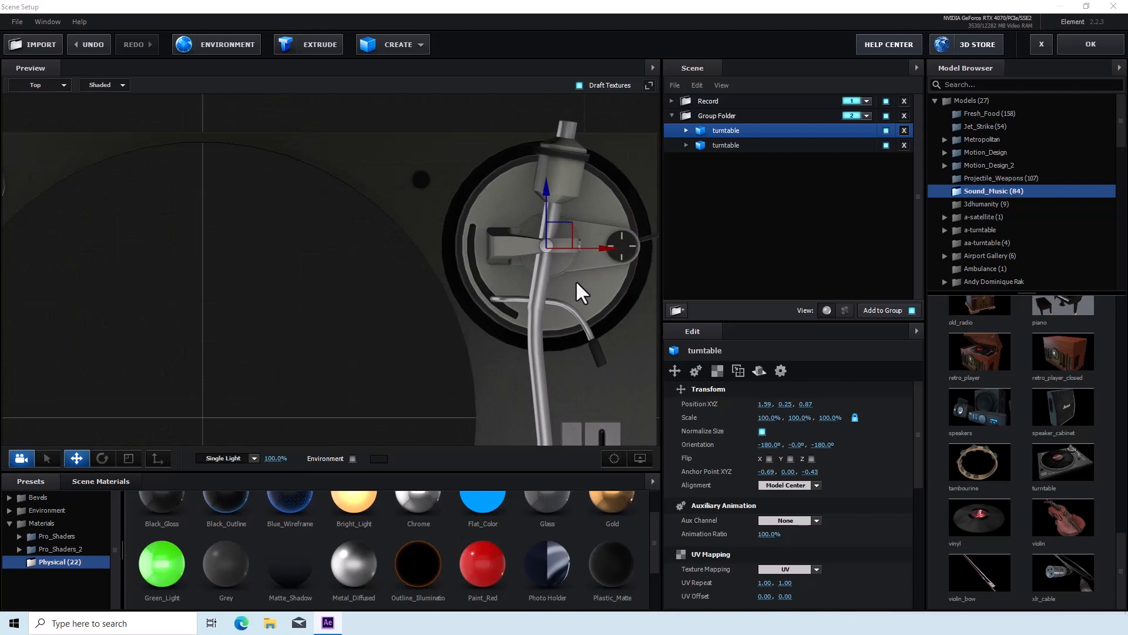
{"action": "scroll", "coordinate": [573, 280], "scroll_direction": "down", "scroll_amount": 5}
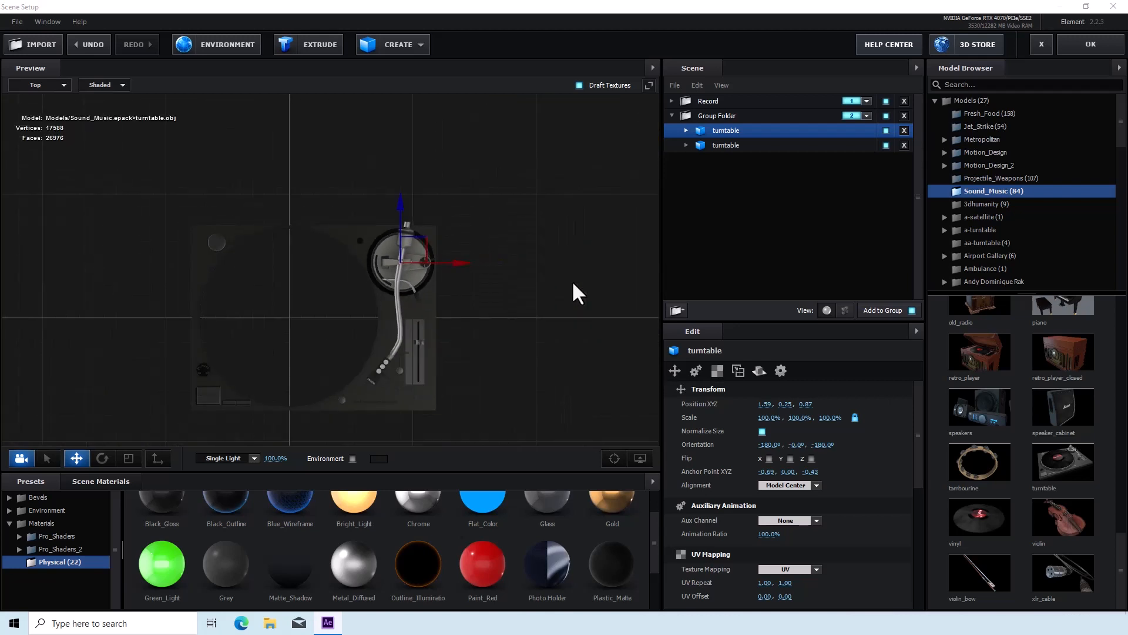
Assign the needle-only turntable copy to auxiliary animation Channel 2 and rename it arm
{"action": "right_click", "coordinate": [731, 129]}
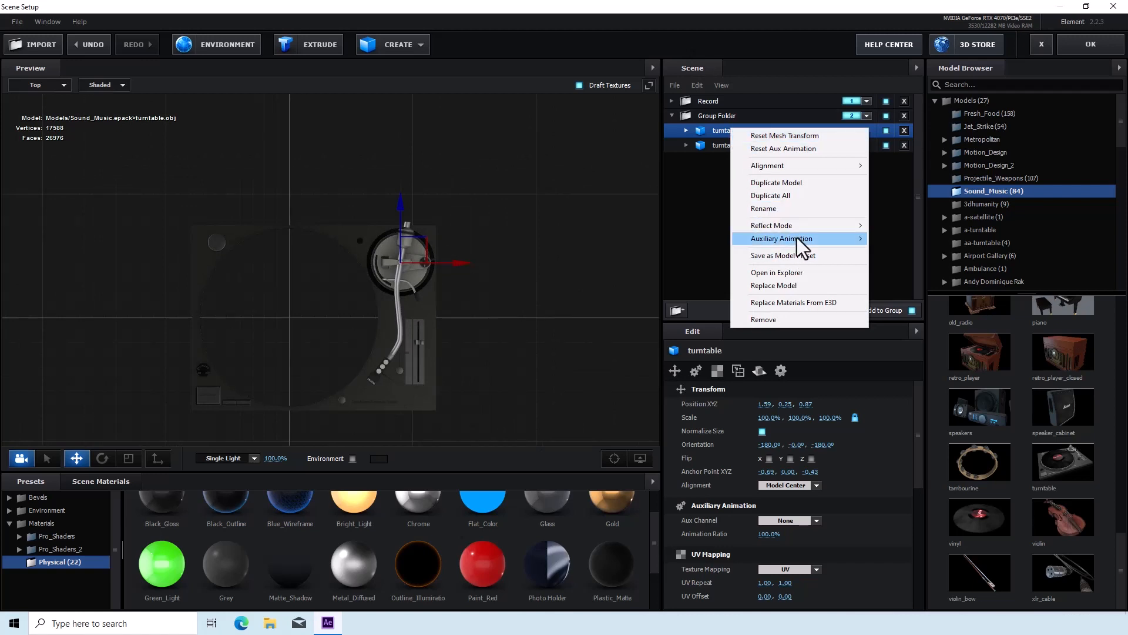
{"action": "mouse_move", "coordinate": [797, 238]}
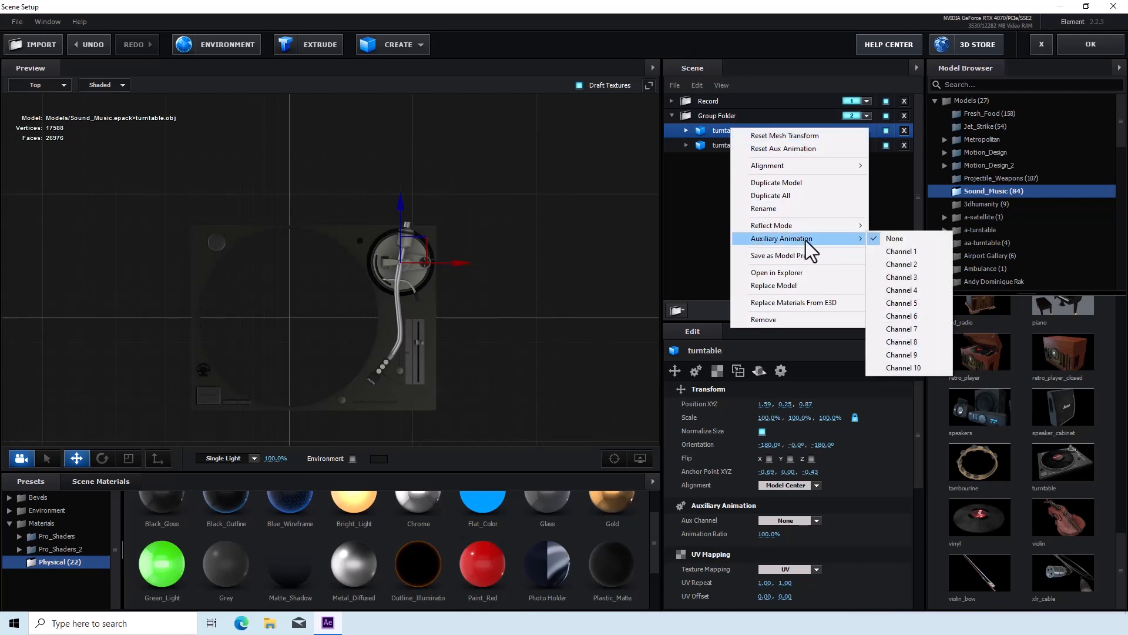
{"action": "left_click", "coordinate": [886, 265]}
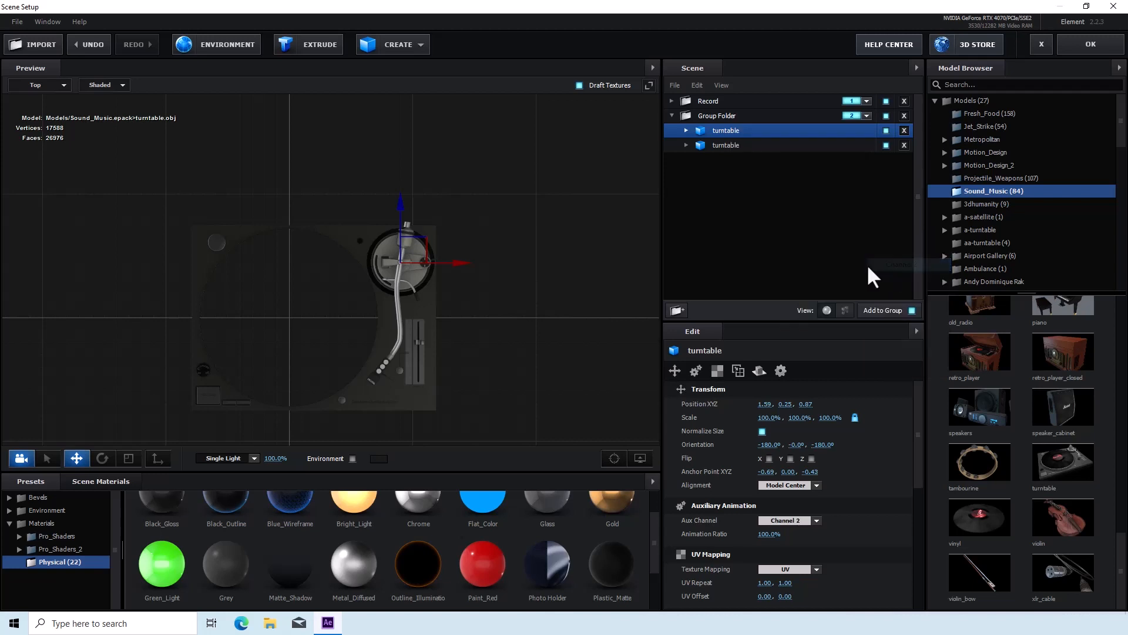
{"action": "right_click", "coordinate": [727, 129]}
{"action": "left_click", "coordinate": [774, 211]}
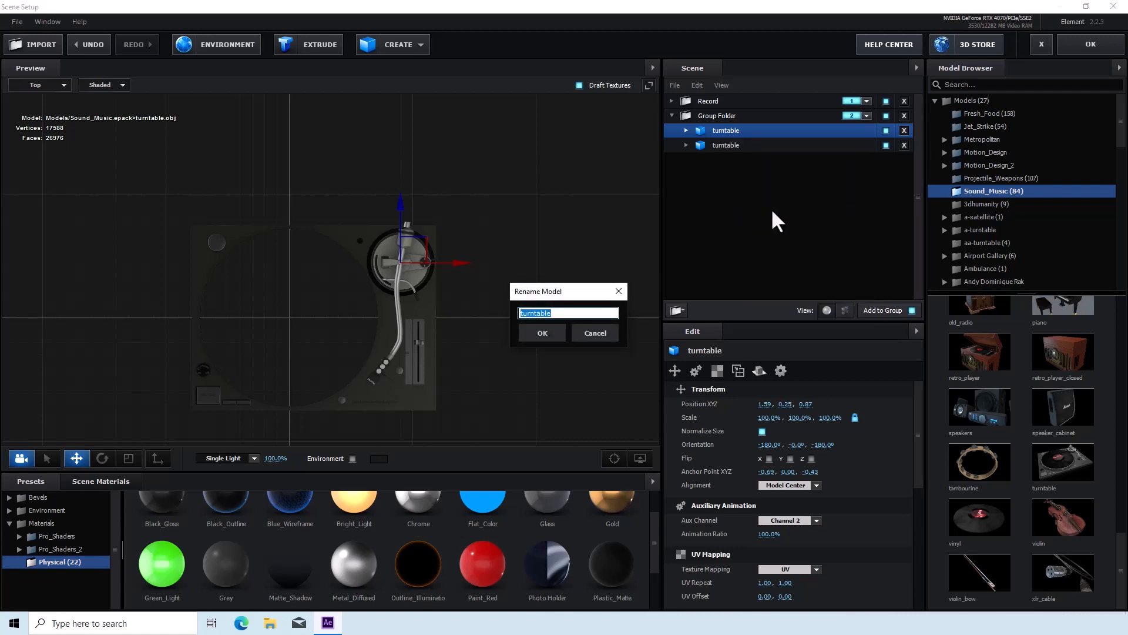
{"action": "type", "text": "arm"}
{"action": "left_click", "coordinate": [544, 334]}
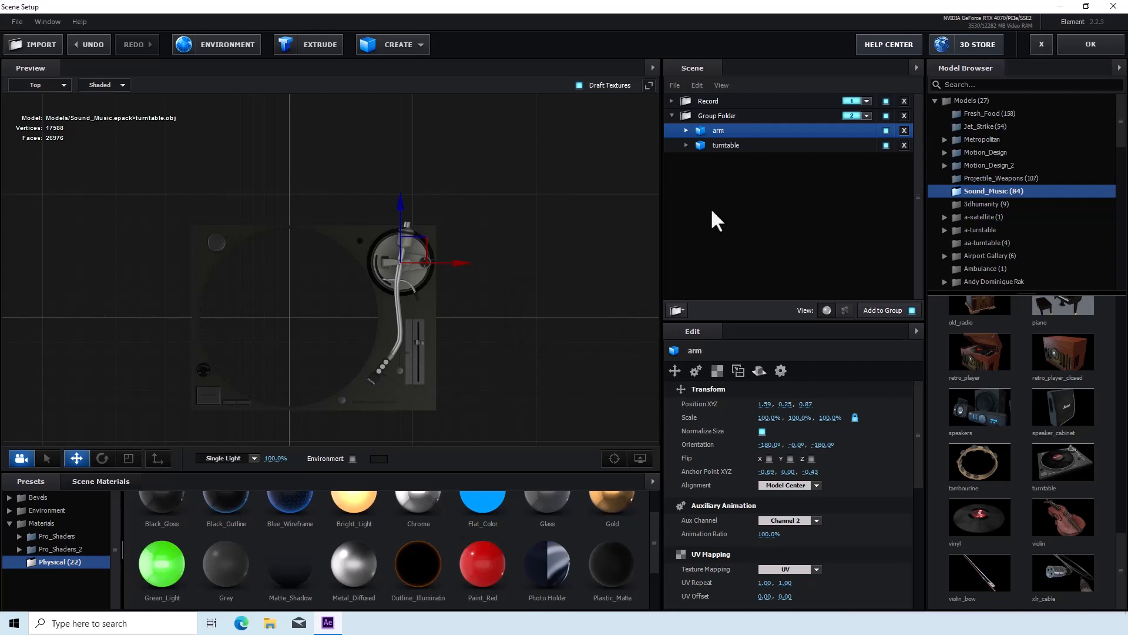
Rename the group folder holding both turntable copies as Turntable
{"action": "right_click", "coordinate": [712, 114]}
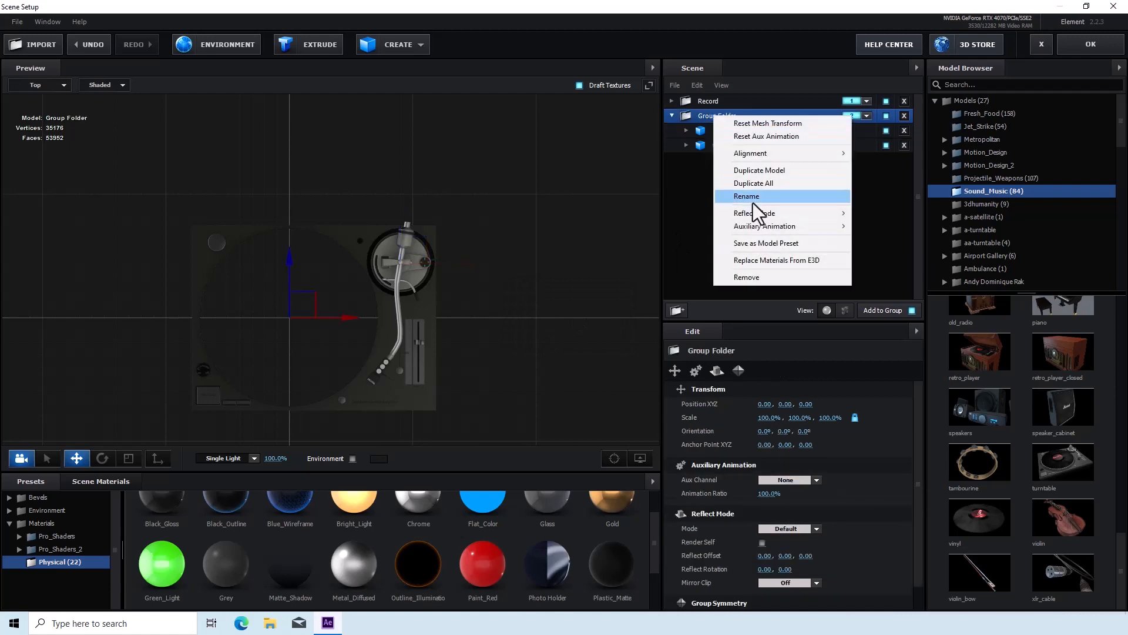
{"action": "left_click", "coordinate": [752, 197]}
{"action": "type", "text": "Tu"}
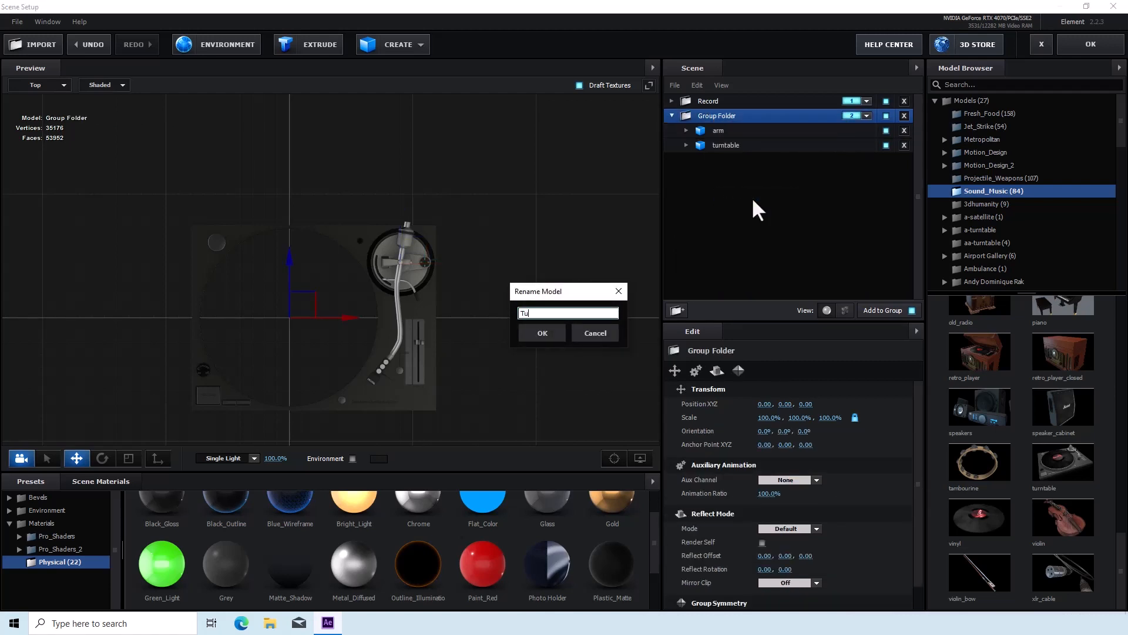
{"action": "type", "text": "rntable"}
{"action": "left_click", "coordinate": [544, 332]}
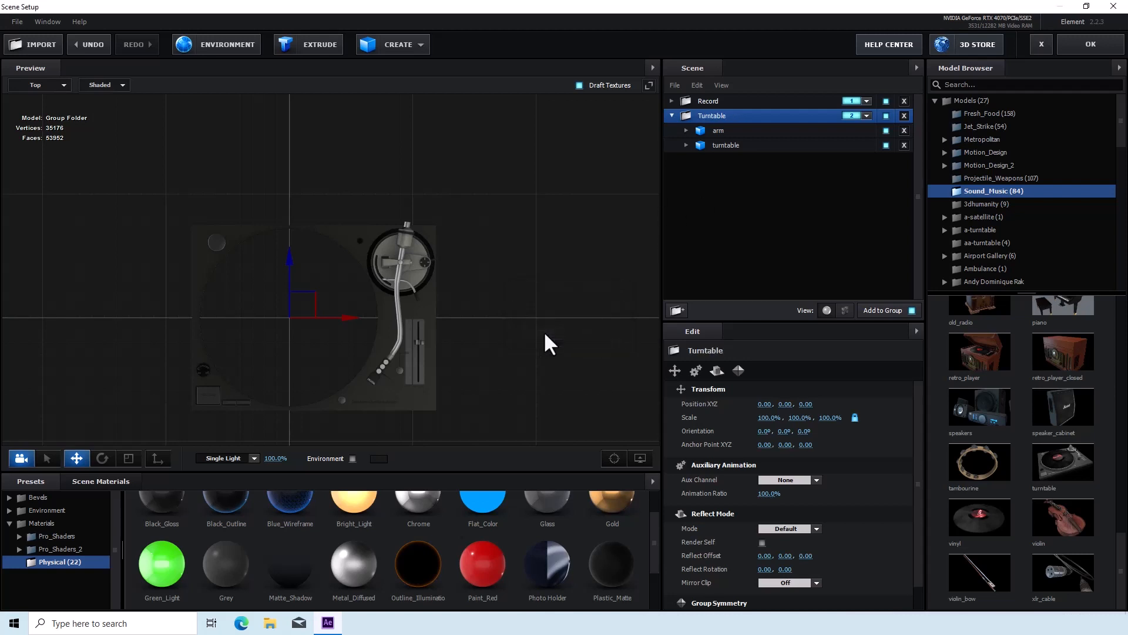
Return to the perspective view and add a plane primitive to the Turntable folder
{"action": "left_click", "coordinate": [27, 84]}
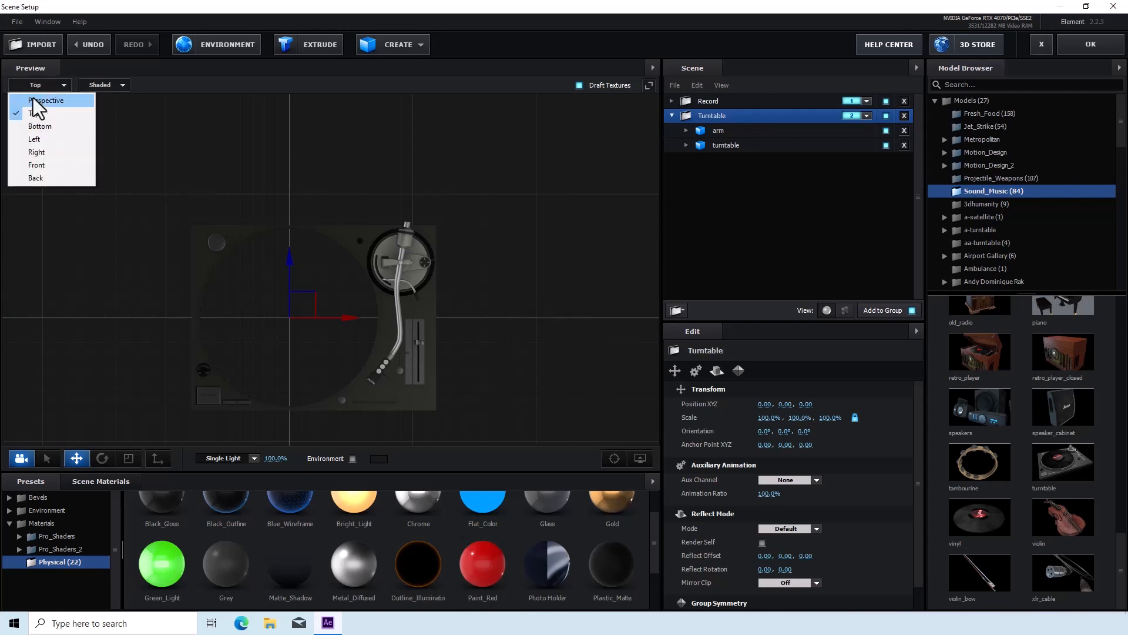
{"action": "left_click", "coordinate": [35, 100]}
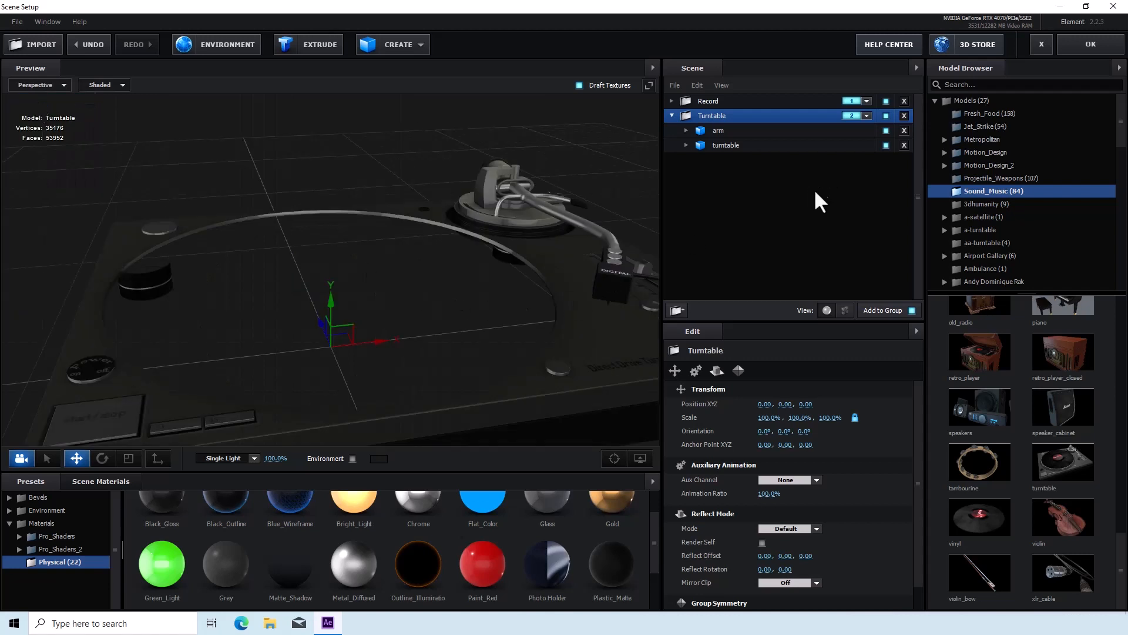
{"action": "scroll", "coordinate": [418, 289], "scroll_direction": "down", "scroll_amount": 6}
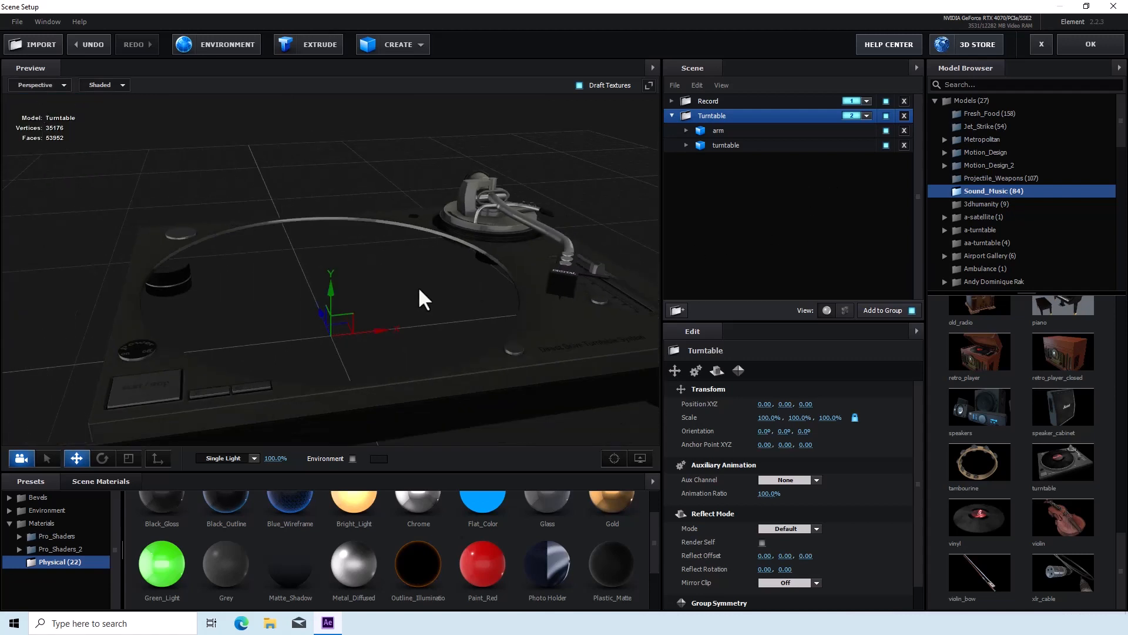
{"action": "scroll", "coordinate": [418, 288], "scroll_direction": "down", "scroll_amount": 1}
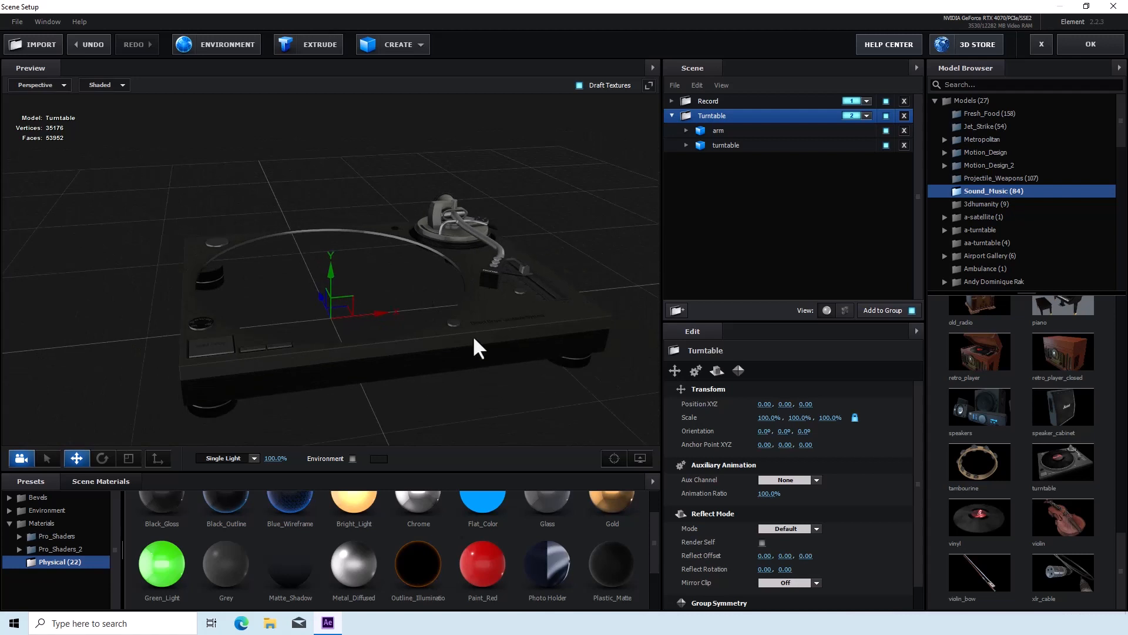
{"action": "mouse_move", "coordinate": [472, 335]}
{"action": "left_mouse_down"}
{"action": "mouse_move", "coordinate": [496, 334]}
{"action": "mouse_move", "coordinate": [484, 332]}
{"action": "left_mouse_up"}
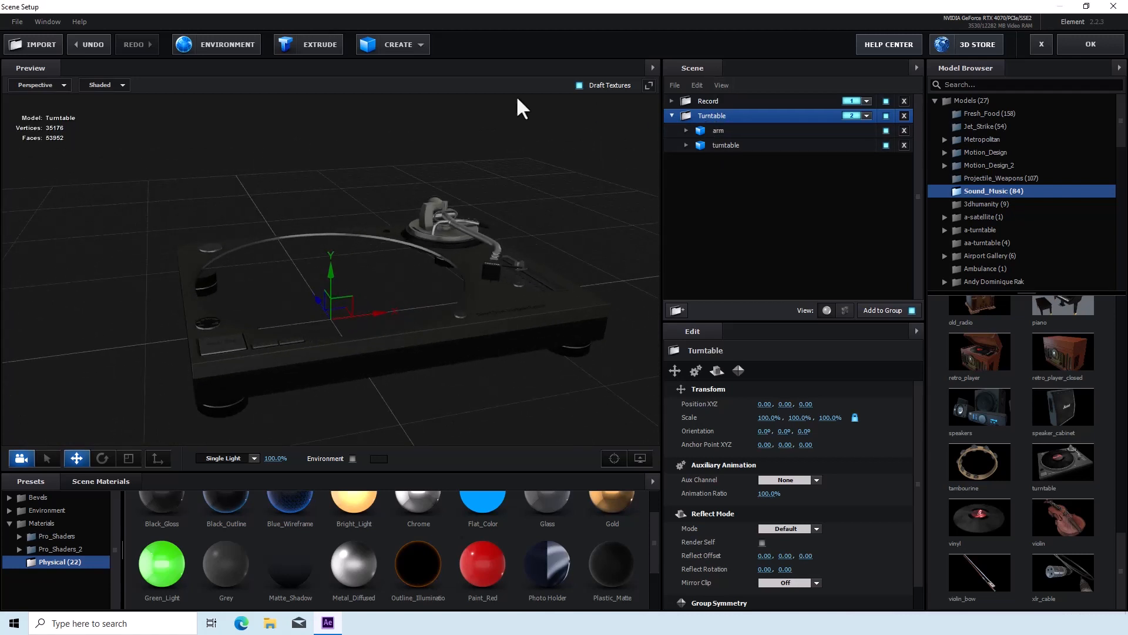
{"action": "left_click", "coordinate": [420, 45]}
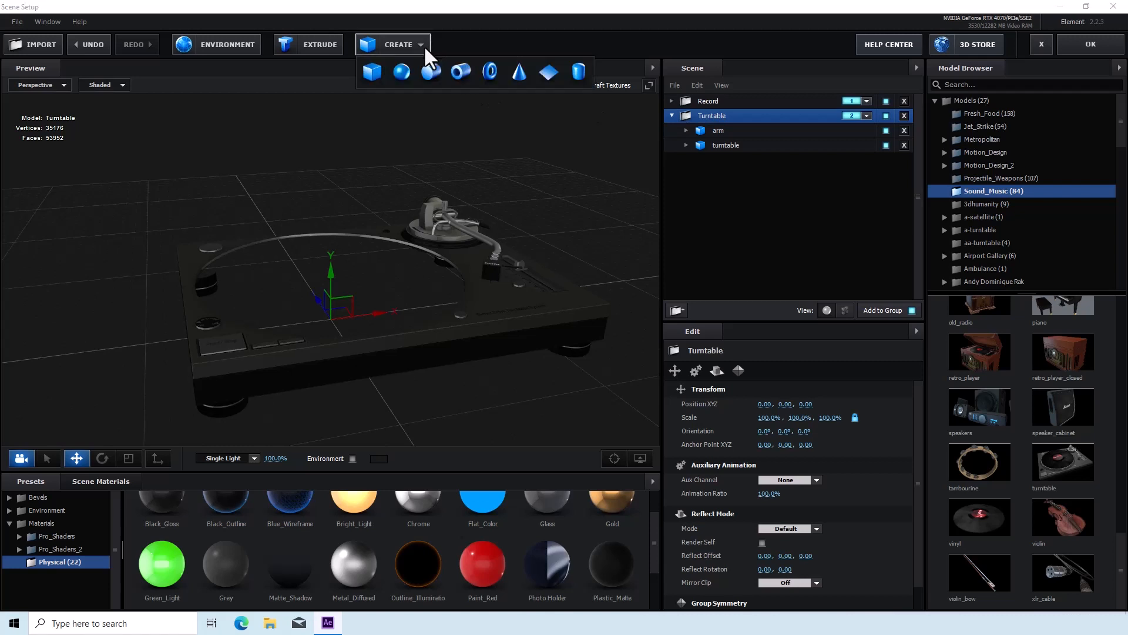
{"action": "left_click", "coordinate": [548, 72]}
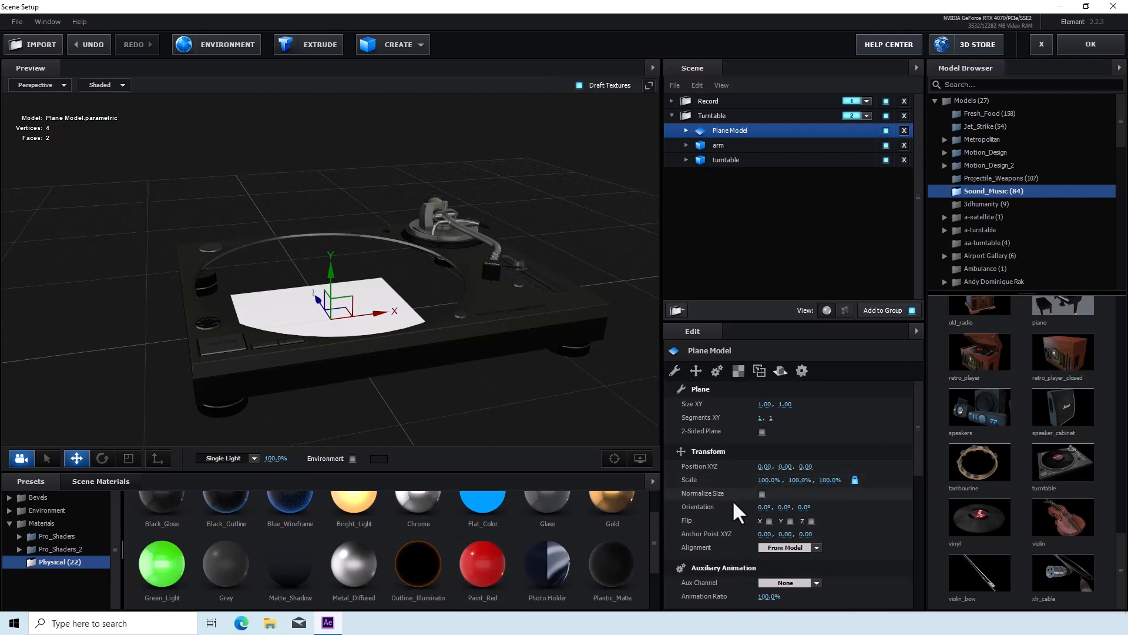
Normalize the plane's size and set its uniform scale to 700%
{"action": "left_click", "coordinate": [762, 493]}
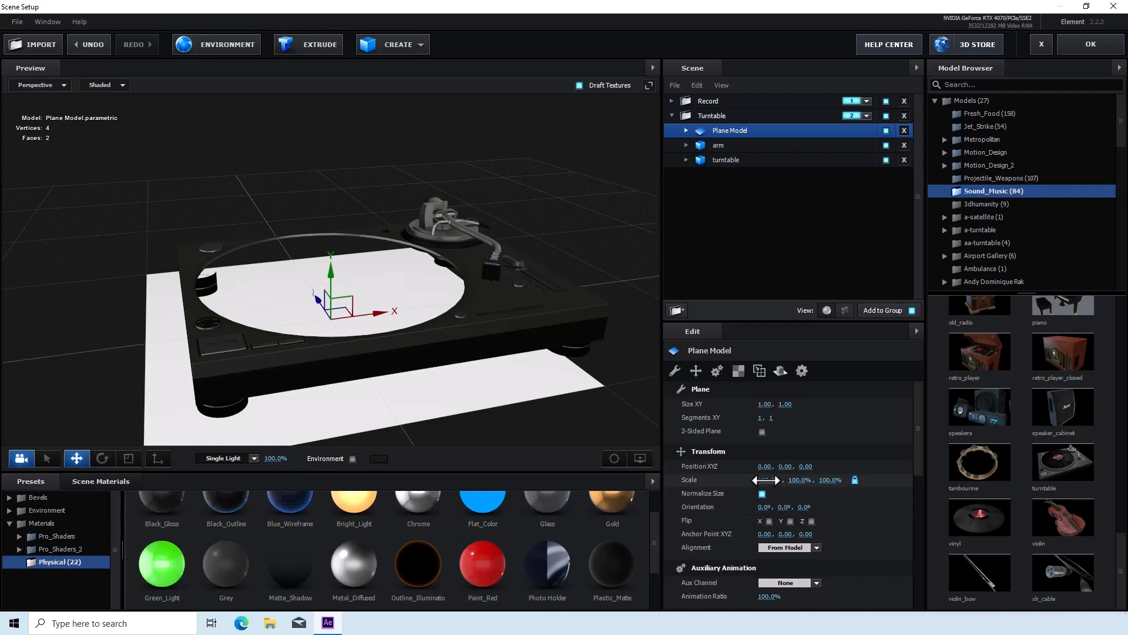
{"action": "left_click_drag", "start_coordinate": [766, 479], "coordinate": [864, 480]}
{"action": "scroll", "coordinate": [375, 328], "scroll_direction": "down", "scroll_amount": 10}
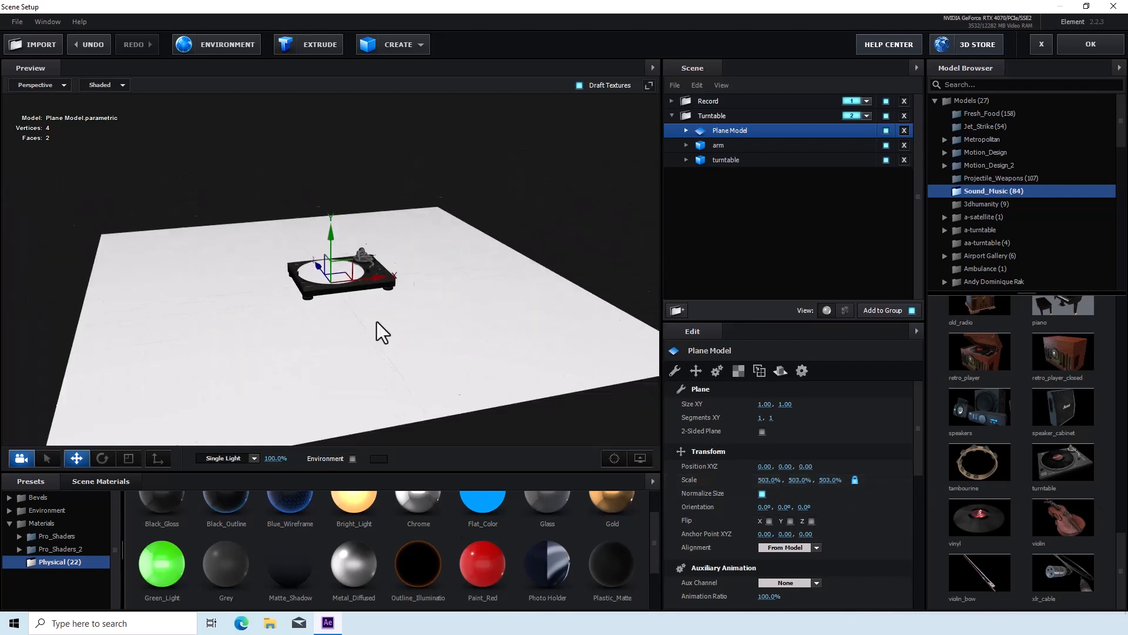
{"action": "scroll", "coordinate": [374, 318], "scroll_direction": "down", "scroll_amount": 2}
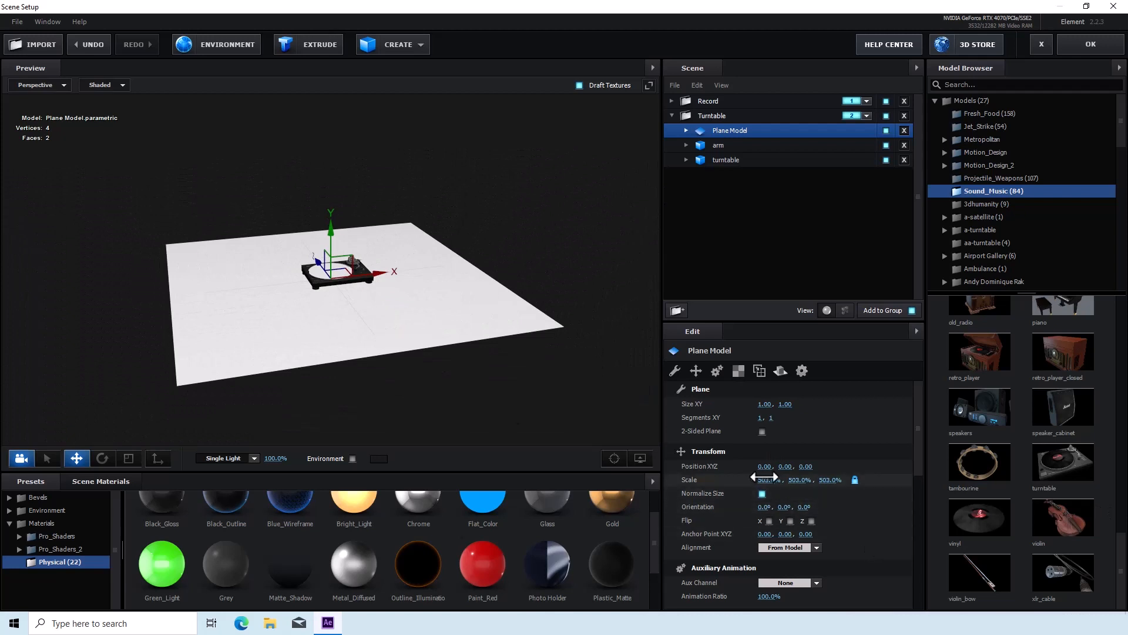
{"action": "left_click_drag", "start_coordinate": [767, 481], "coordinate": [992, 499]}
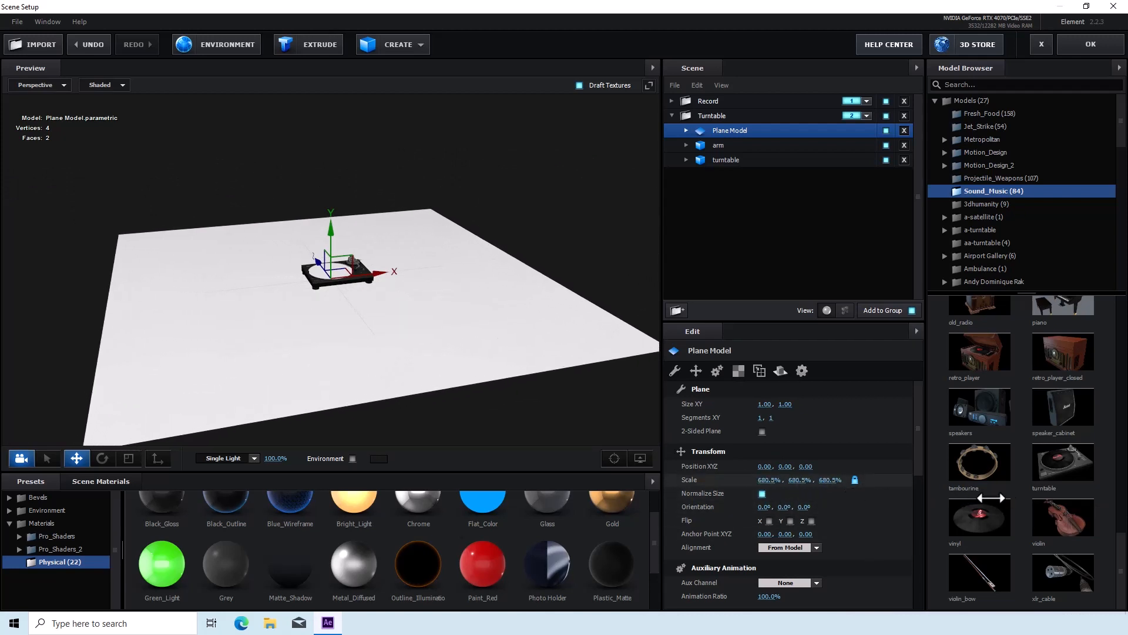
{"action": "left_click", "coordinate": [772, 481]}
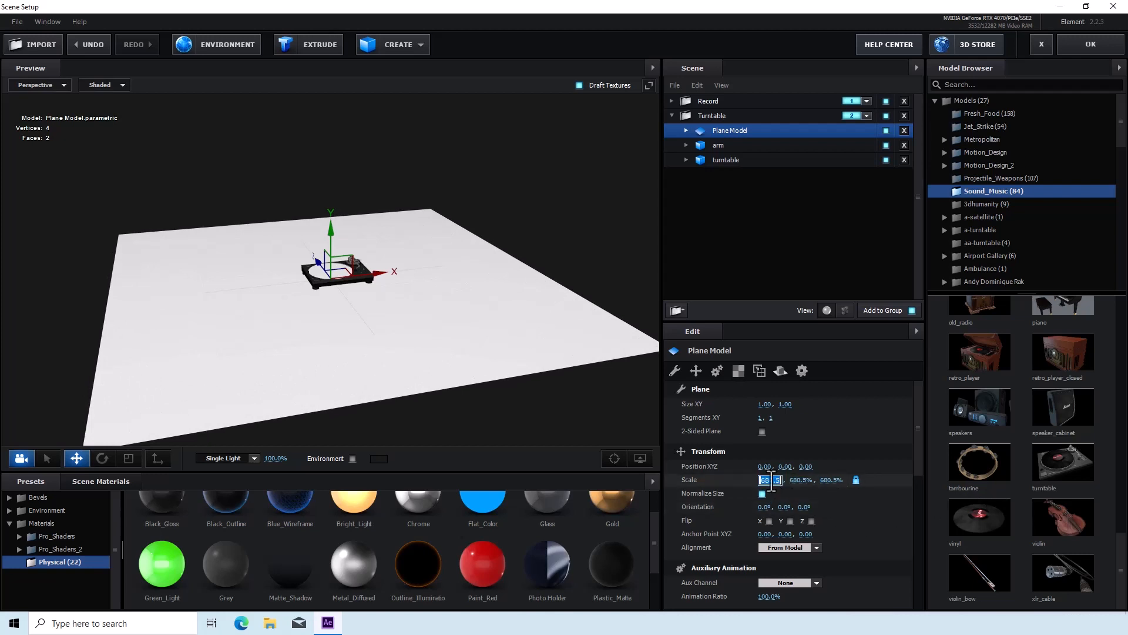
{"action": "type", "text": "700"}
{"action": "key", "text": "Return"}
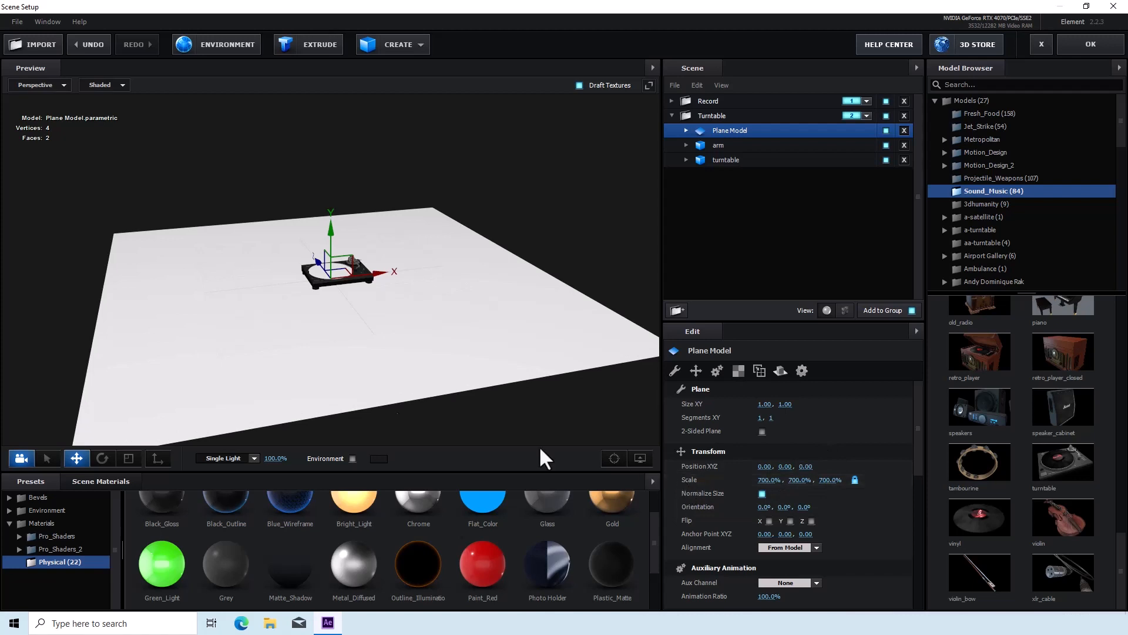
Rename the plane model as floor
{"action": "right_click", "coordinate": [722, 131]}
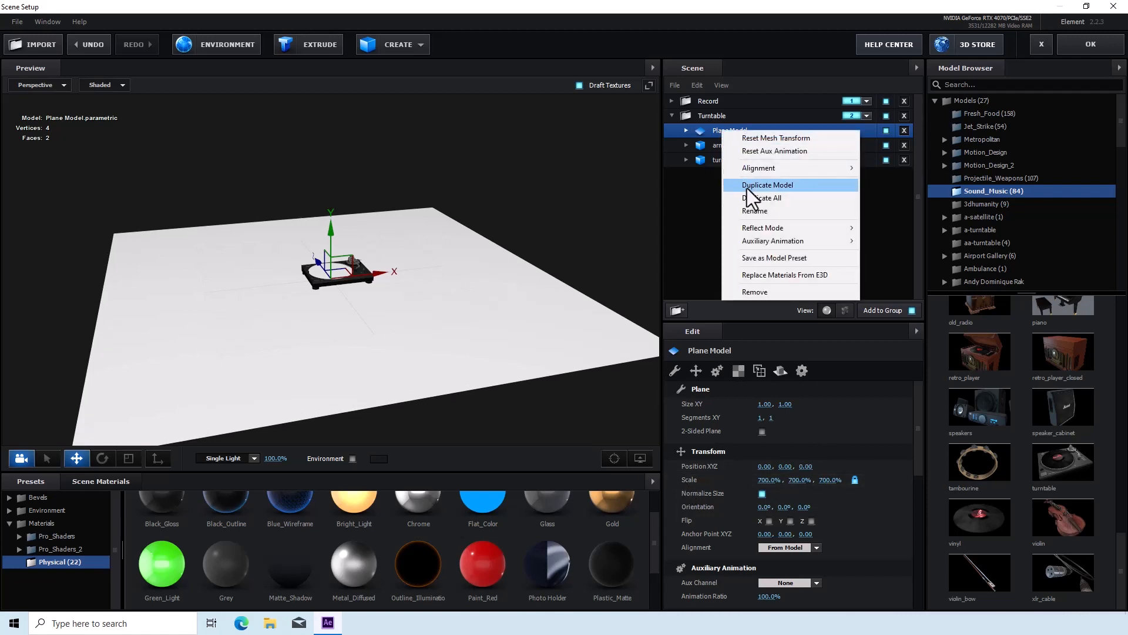
{"action": "left_click", "coordinate": [725, 187]}
{"action": "type", "text": "f"}
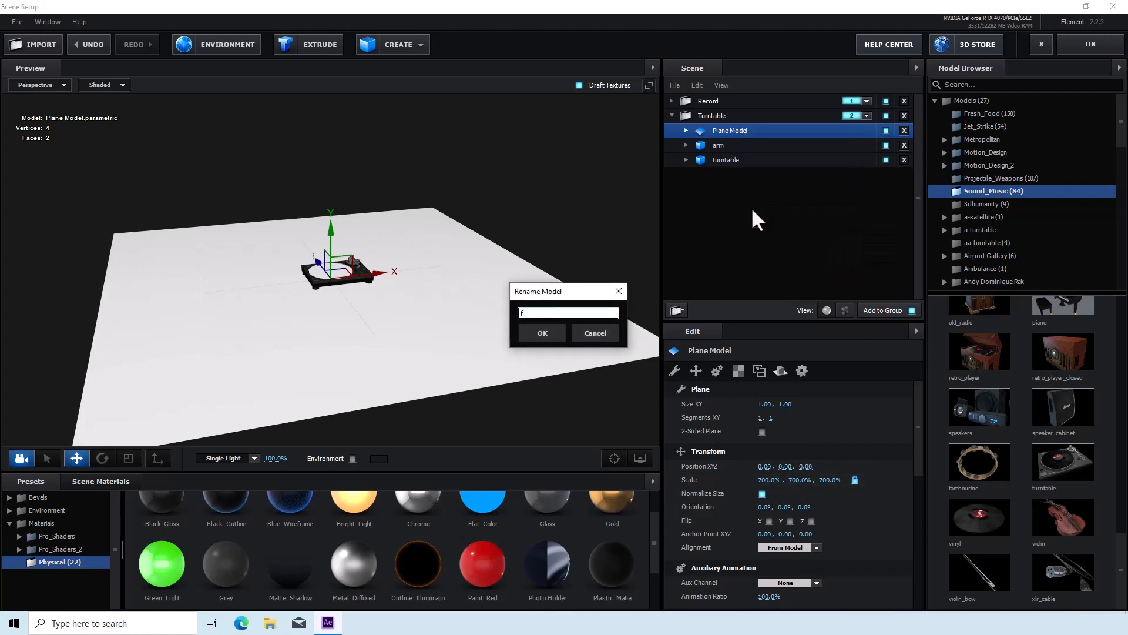
{"action": "type", "text": "loor"}
{"action": "left_click", "coordinate": [536, 338]}
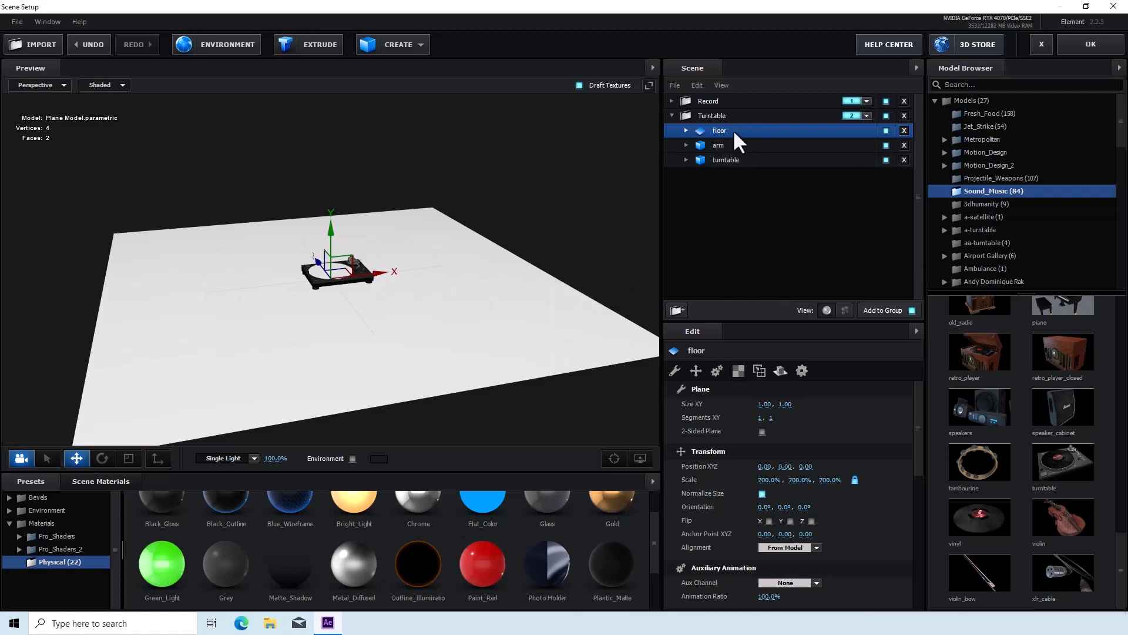
Duplicate the floor and stand the copy up as a wall at its edge, rotated 90° in Z at about X 6.76
{"action": "key", "text": "ctrl+d"}
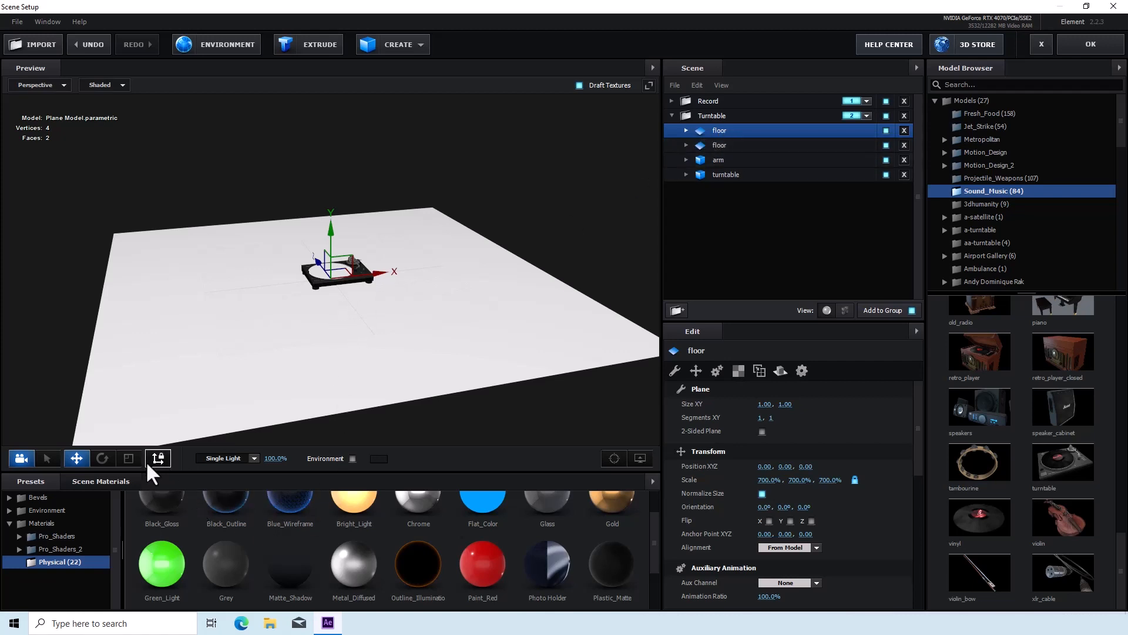
{"action": "left_click", "coordinate": [103, 458]}
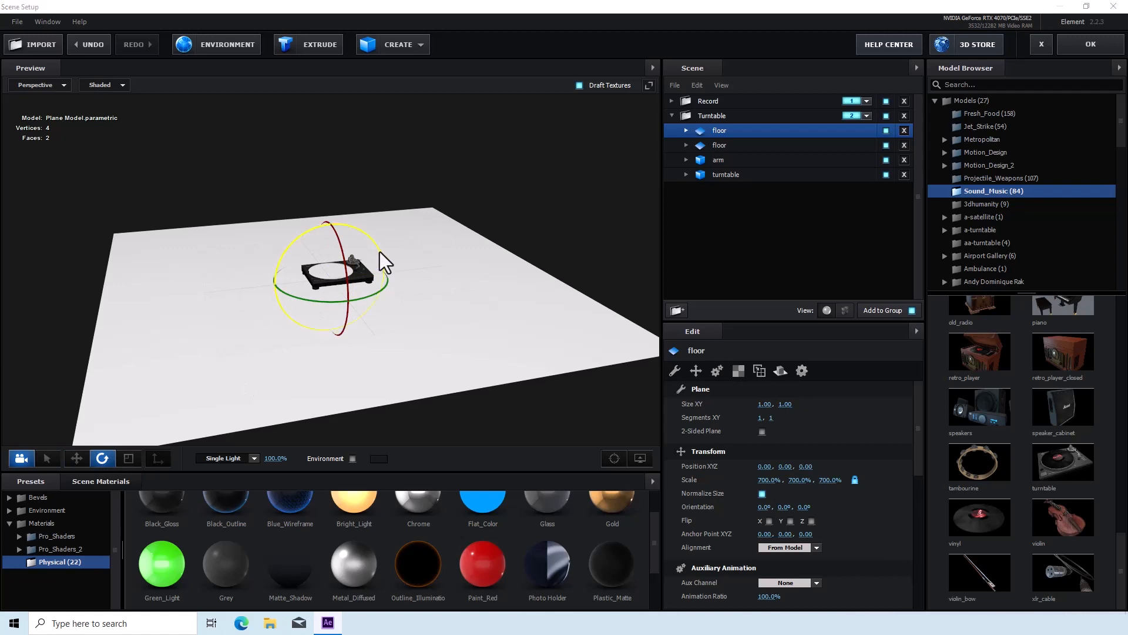
{"action": "left_click_drag", "start_coordinate": [380, 252], "coordinate": [267, 228]}
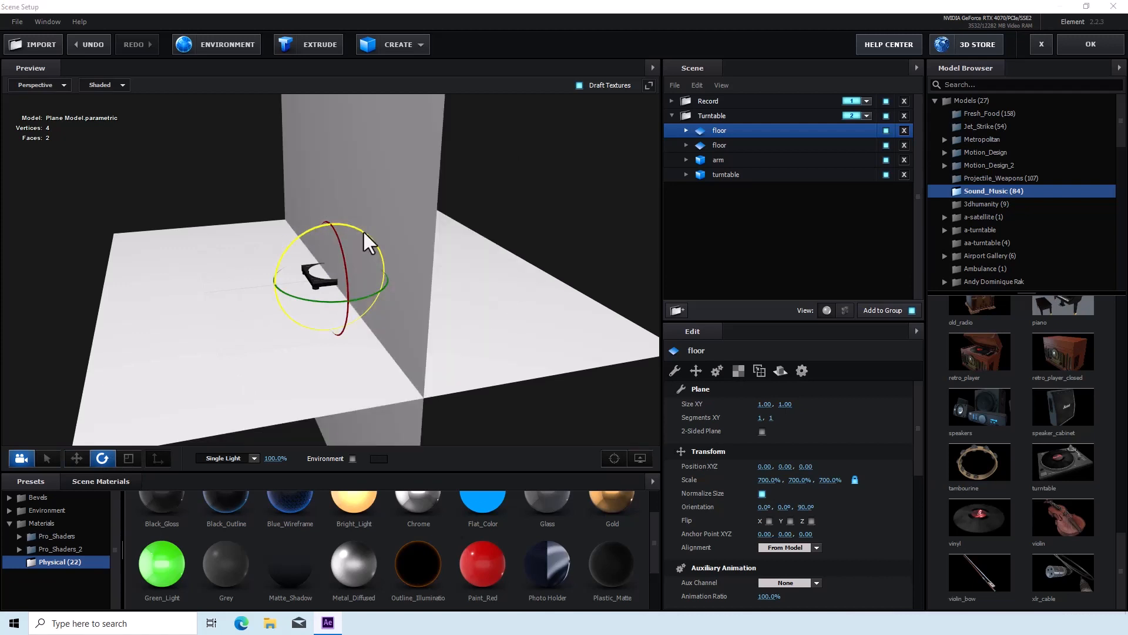
{"action": "left_click", "coordinate": [77, 458]}
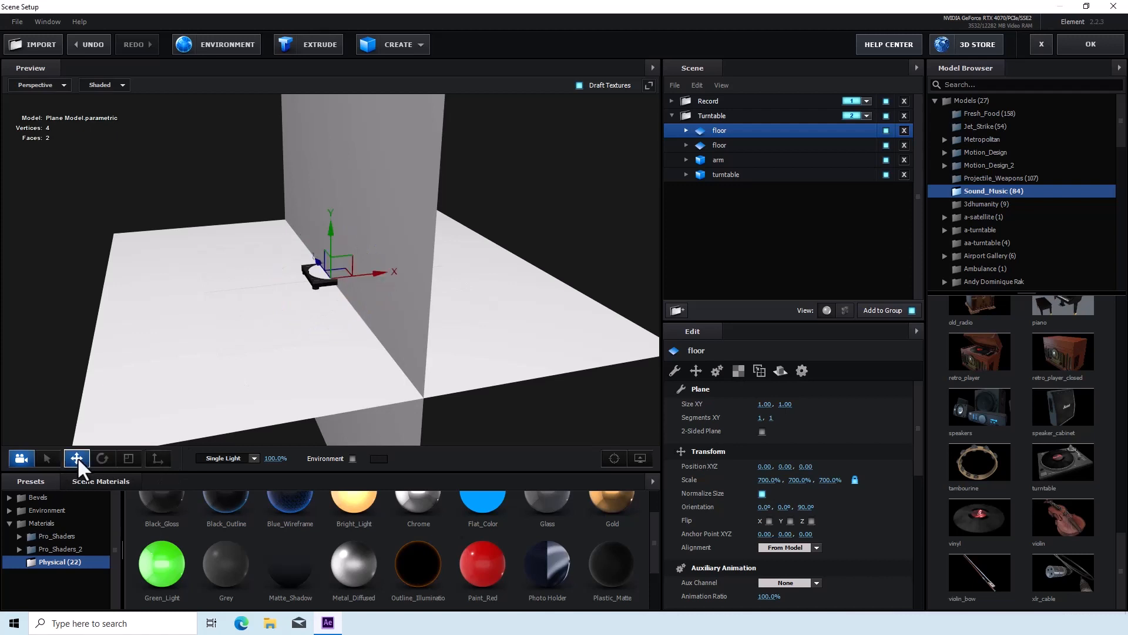
{"action": "left_click_drag", "start_coordinate": [380, 273], "coordinate": [556, 278]}
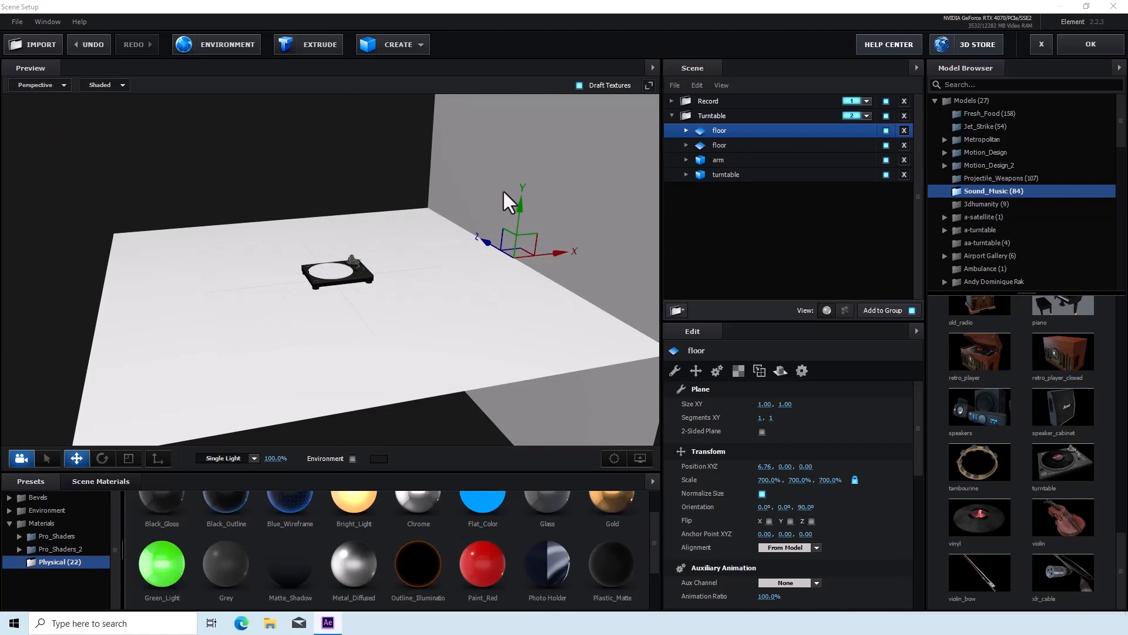
Raise the upright plane to about Y 4.84 and rename it as wall
{"action": "left_click_drag", "start_coordinate": [517, 204], "coordinate": [525, 54]}
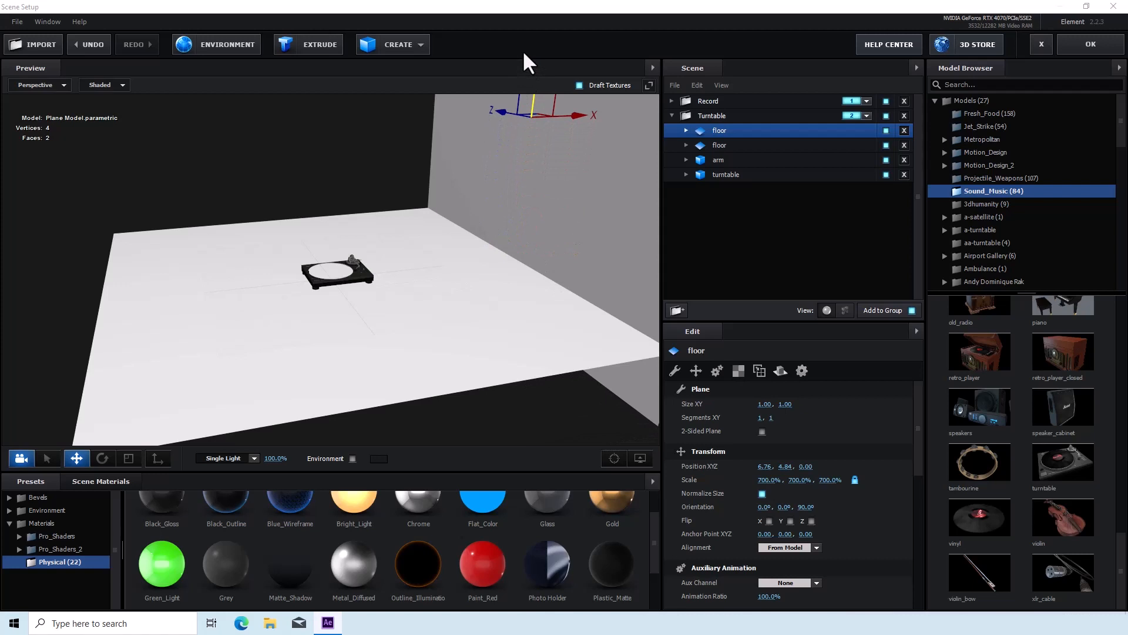
{"action": "right_click", "coordinate": [712, 128]}
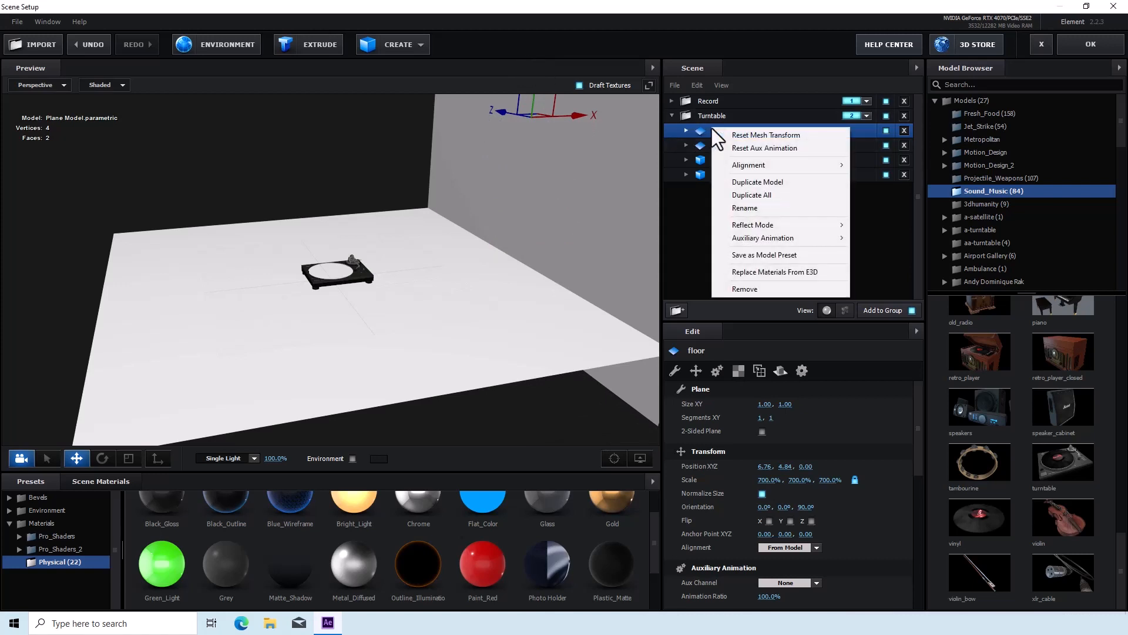
{"action": "left_click", "coordinate": [760, 209]}
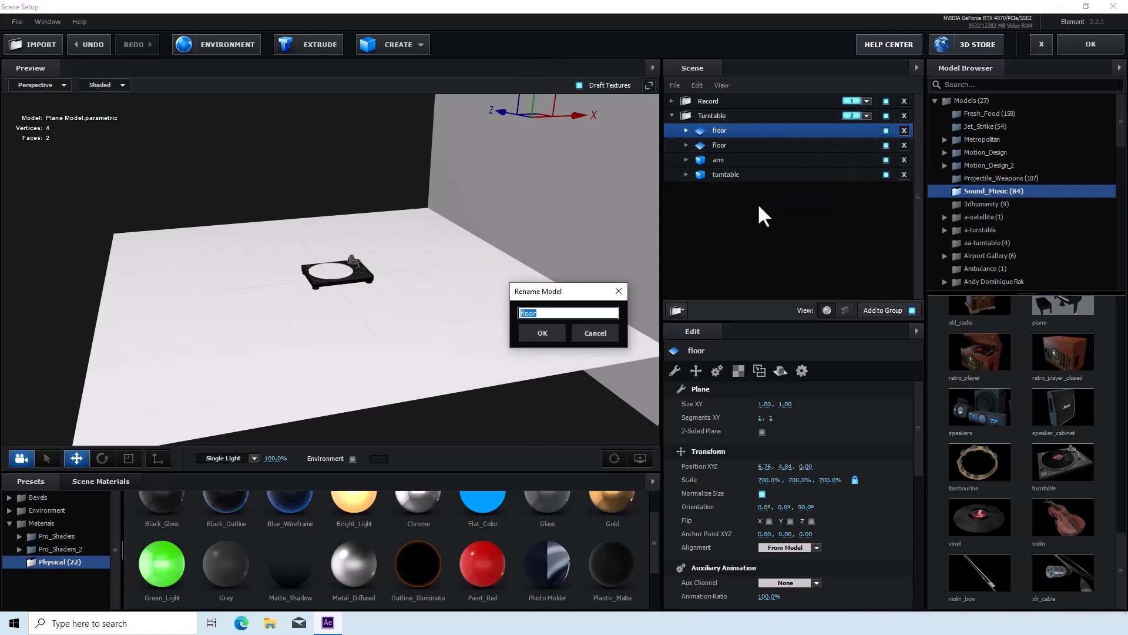
{"action": "type", "text": "wall"}
{"action": "left_click", "coordinate": [538, 329]}
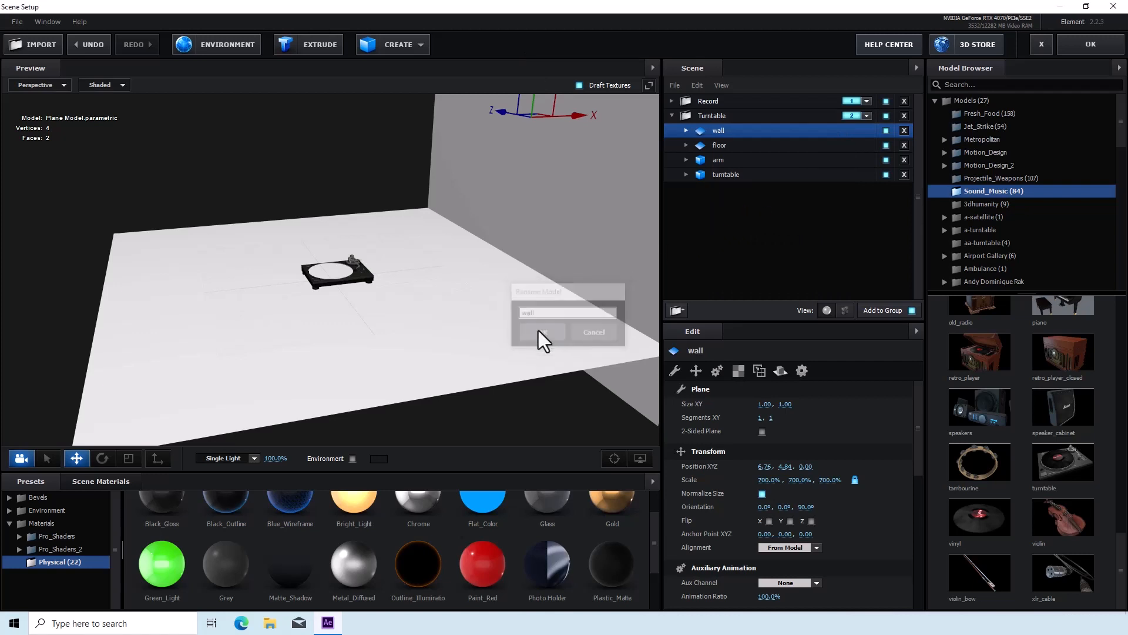
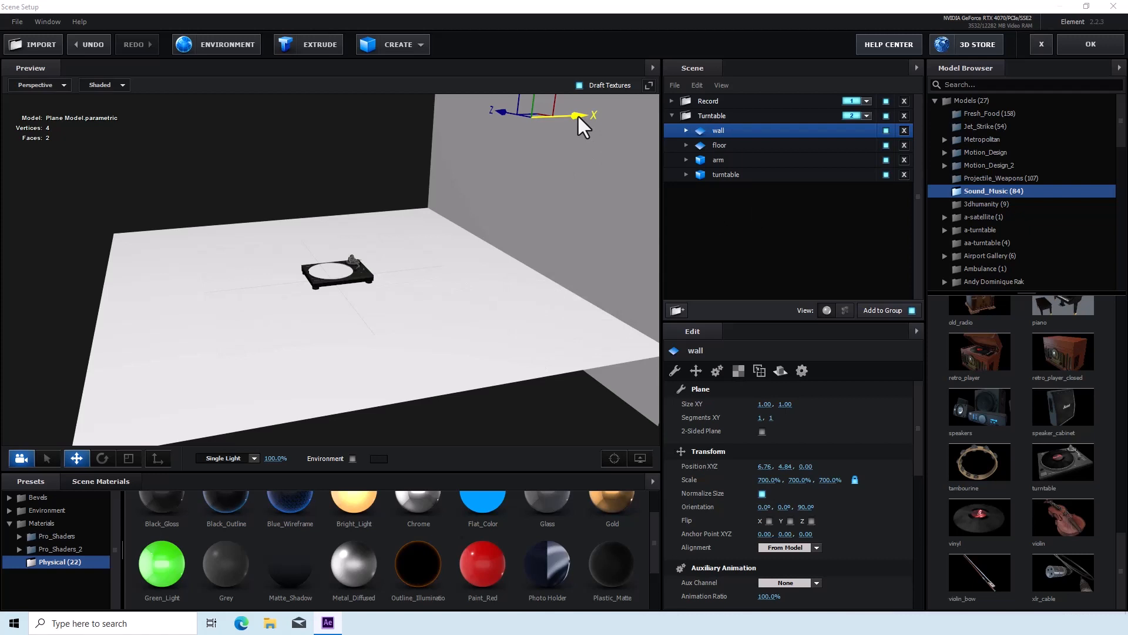
Duplicate the wall, move the copy to the floor's opposite edge at about X -6.86, and make it a 2-sided plane
{"action": "key", "text": "ctrl+d"}
{"action": "left_click_drag", "start_coordinate": [578, 117], "coordinate": [154, 156]}
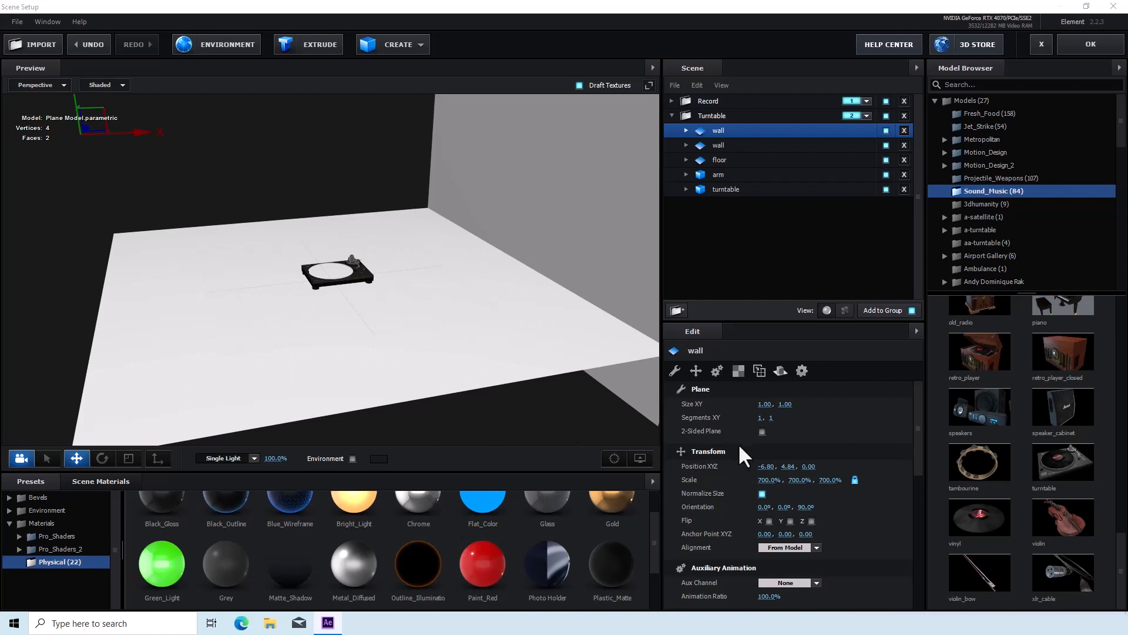
{"action": "left_click", "coordinate": [761, 431]}
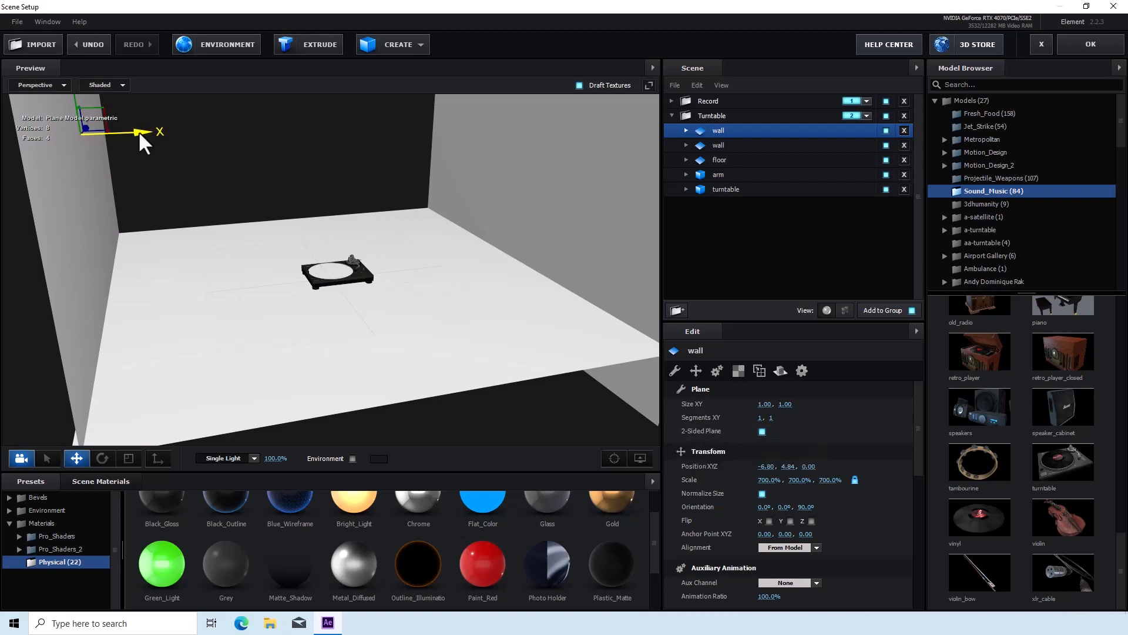
{"action": "left_click_drag", "start_coordinate": [140, 134], "coordinate": [138, 134]}
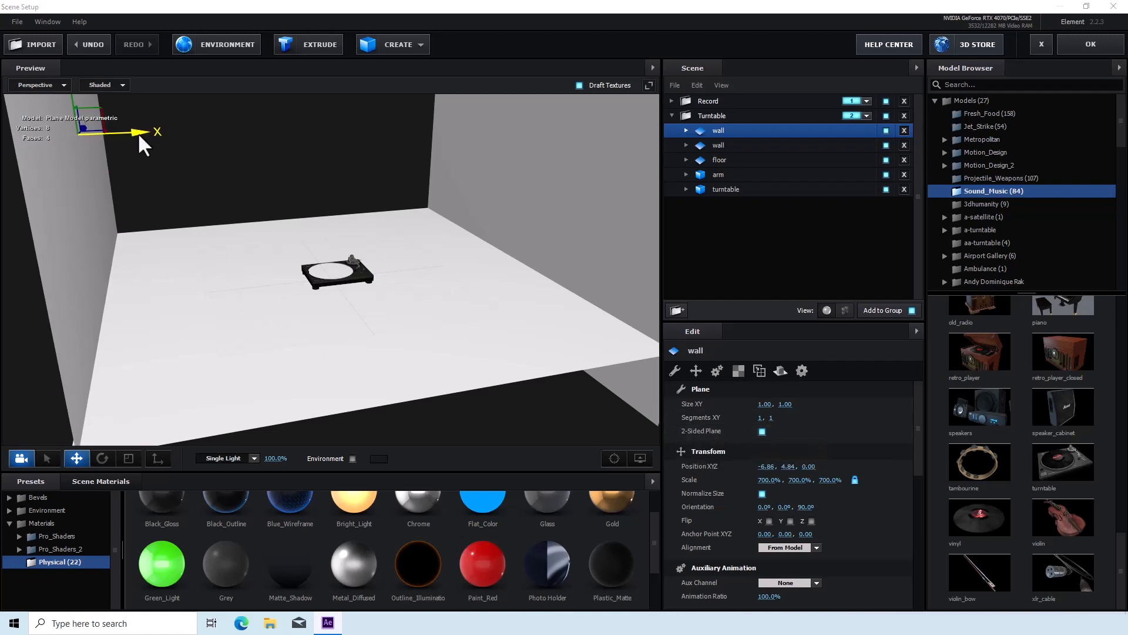
Duplicate the 2-sided wall, turn the copy to face the front, and move it to the floor's rear edge at about Z 5.94
{"action": "mouse_move", "coordinate": [273, 396]}
{"action": "left_mouse_down"}
{"action": "mouse_move", "coordinate": [262, 414]}
{"action": "mouse_move", "coordinate": [325, 396]}
{"action": "mouse_move", "coordinate": [282, 407]}
{"action": "mouse_move", "coordinate": [260, 399]}
{"action": "left_mouse_up"}
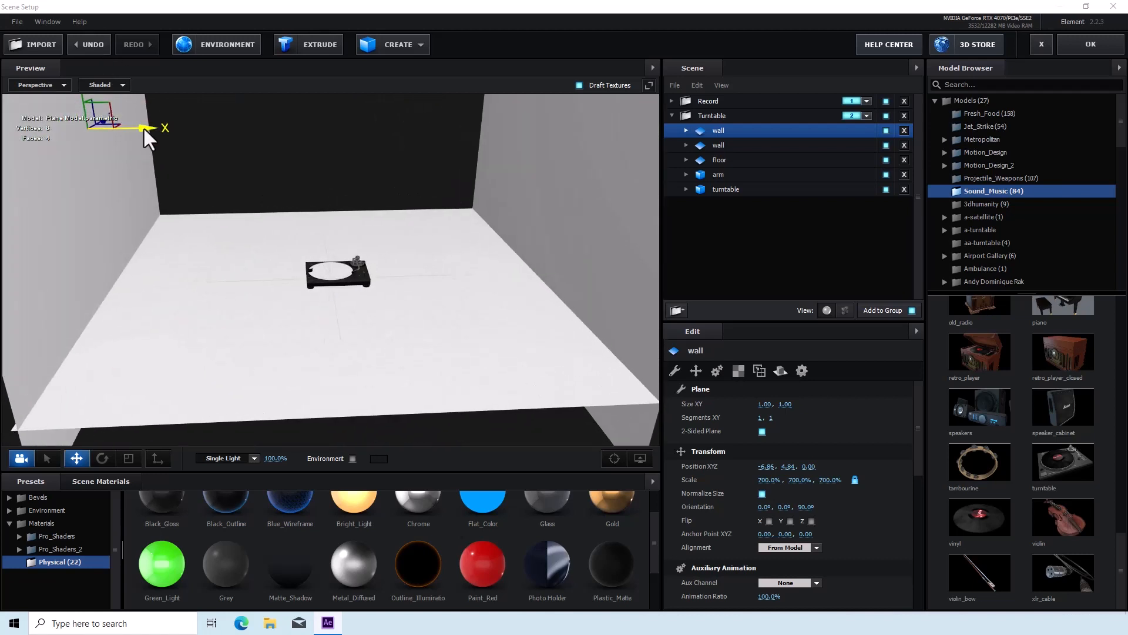
{"action": "left_click_drag", "start_coordinate": [143, 127], "coordinate": [386, 179]}
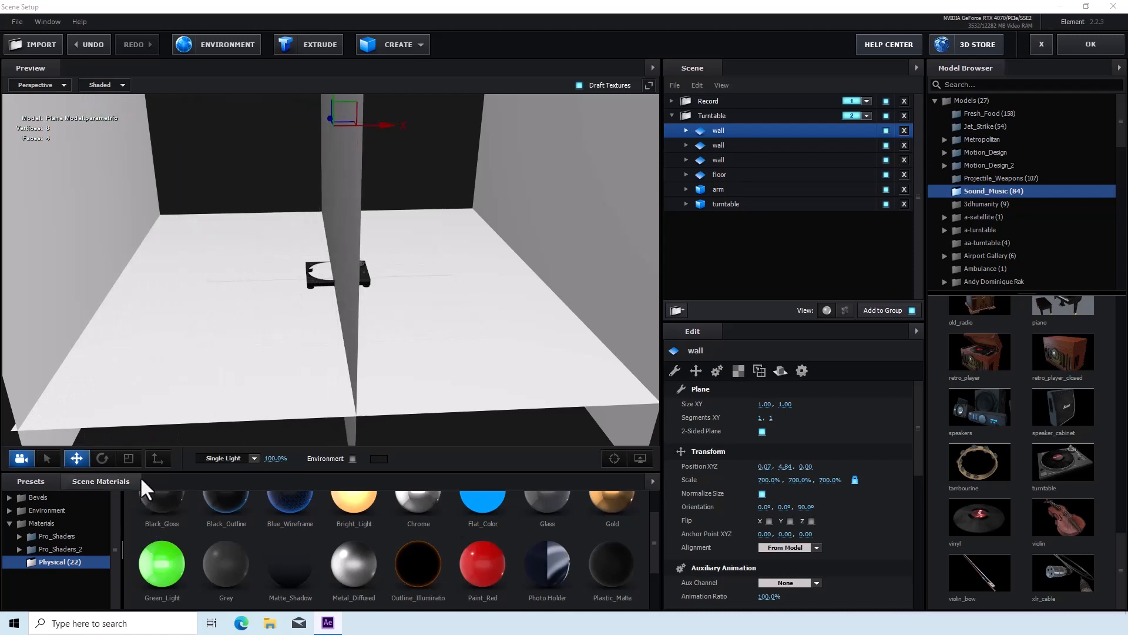
{"action": "left_click", "coordinate": [103, 458]}
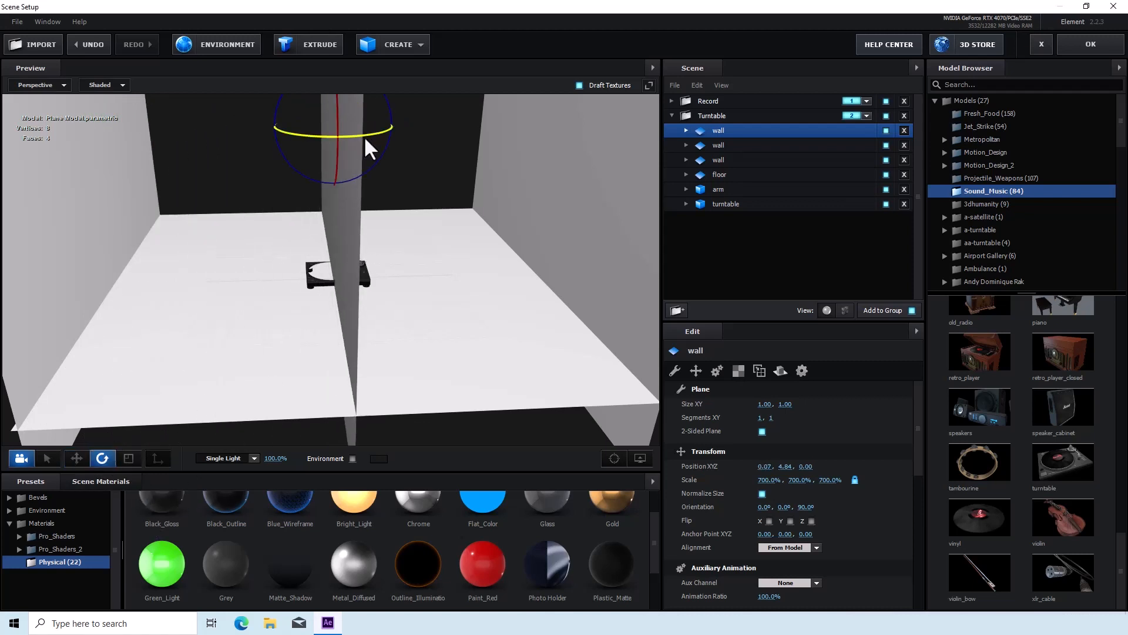
{"action": "left_click_drag", "start_coordinate": [365, 137], "coordinate": [266, 156]}
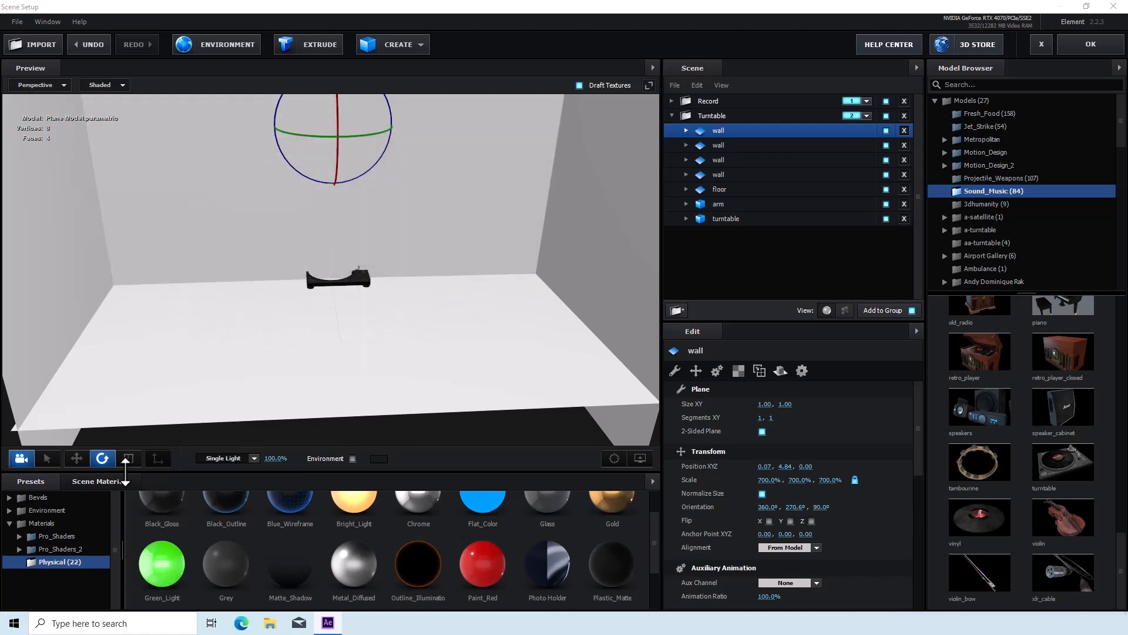
{"action": "left_click", "coordinate": [74, 457]}
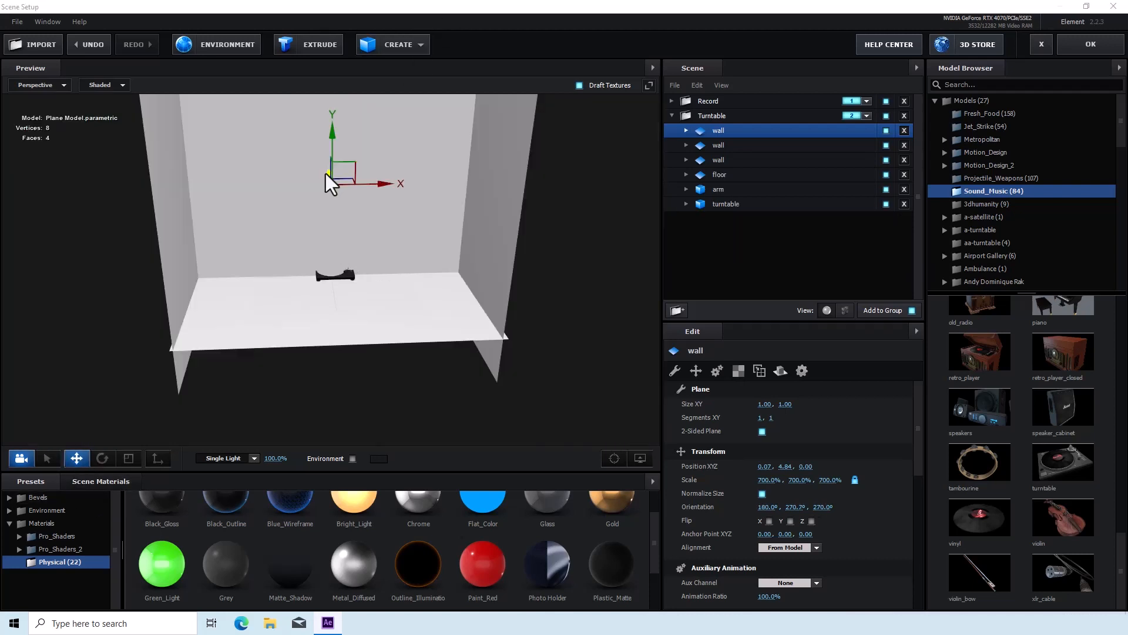
{"action": "left_click_drag", "start_coordinate": [325, 174], "coordinate": [315, 153]}
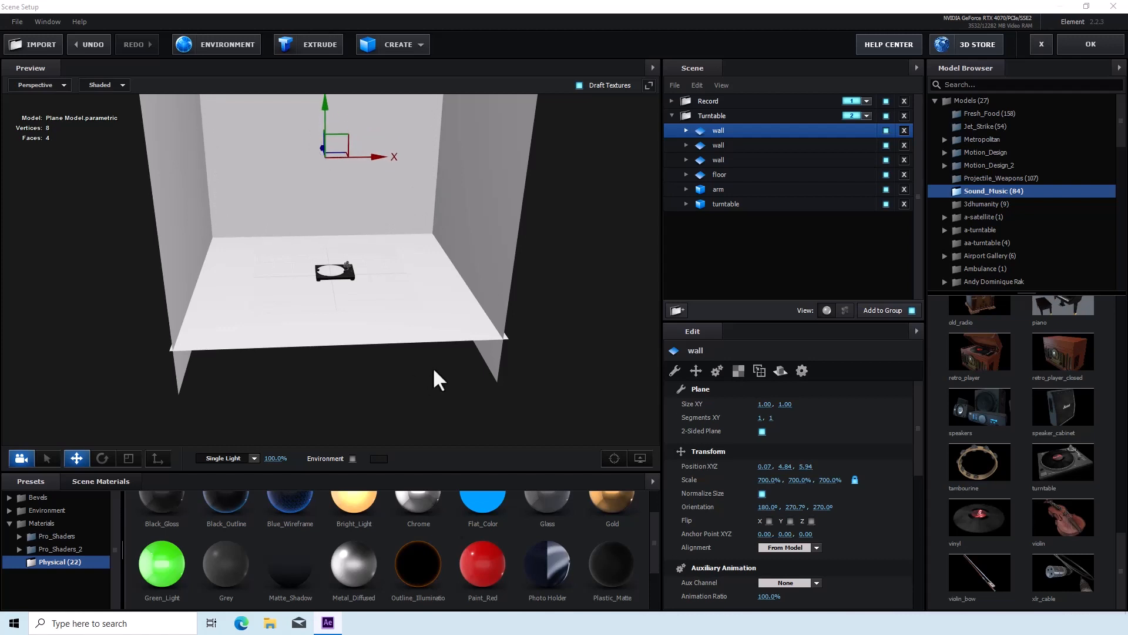
{"action": "left_click_drag", "start_coordinate": [433, 370], "coordinate": [429, 408]}
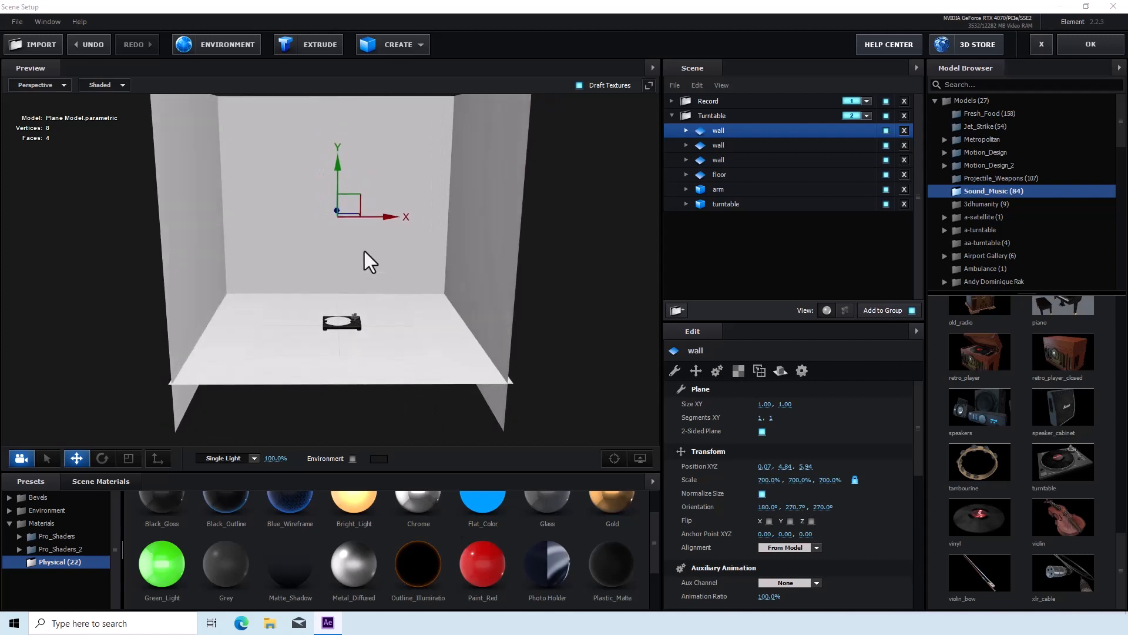
Add a plane primitive to the Record folder and normalize its size
{"action": "left_click", "coordinate": [707, 101]}
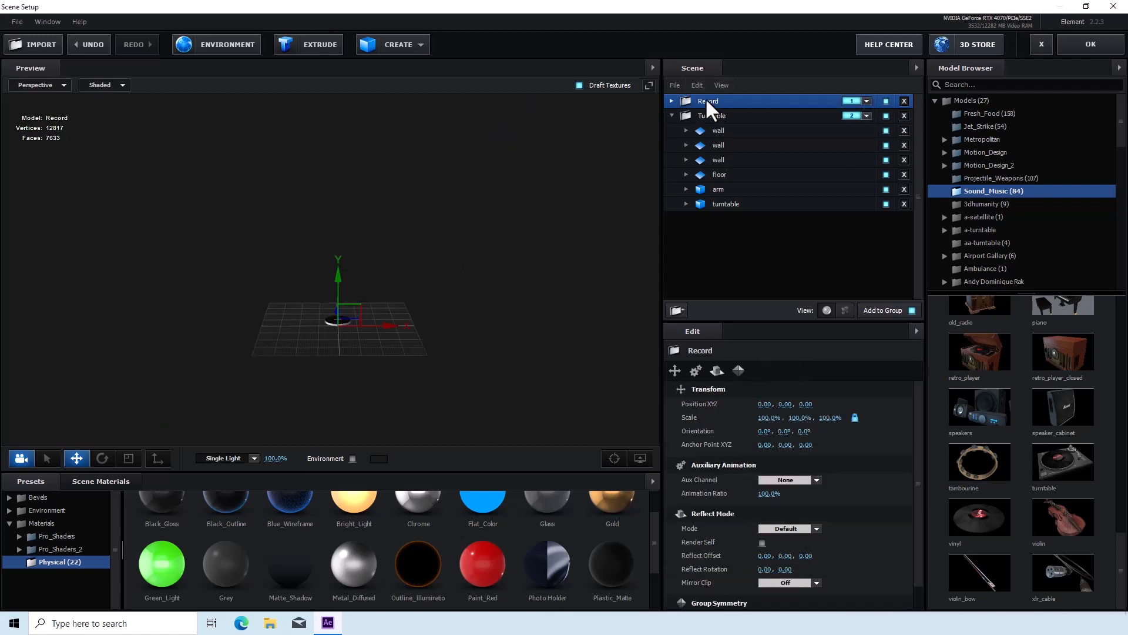
{"action": "scroll", "coordinate": [491, 308], "scroll_direction": "up", "scroll_amount": 5}
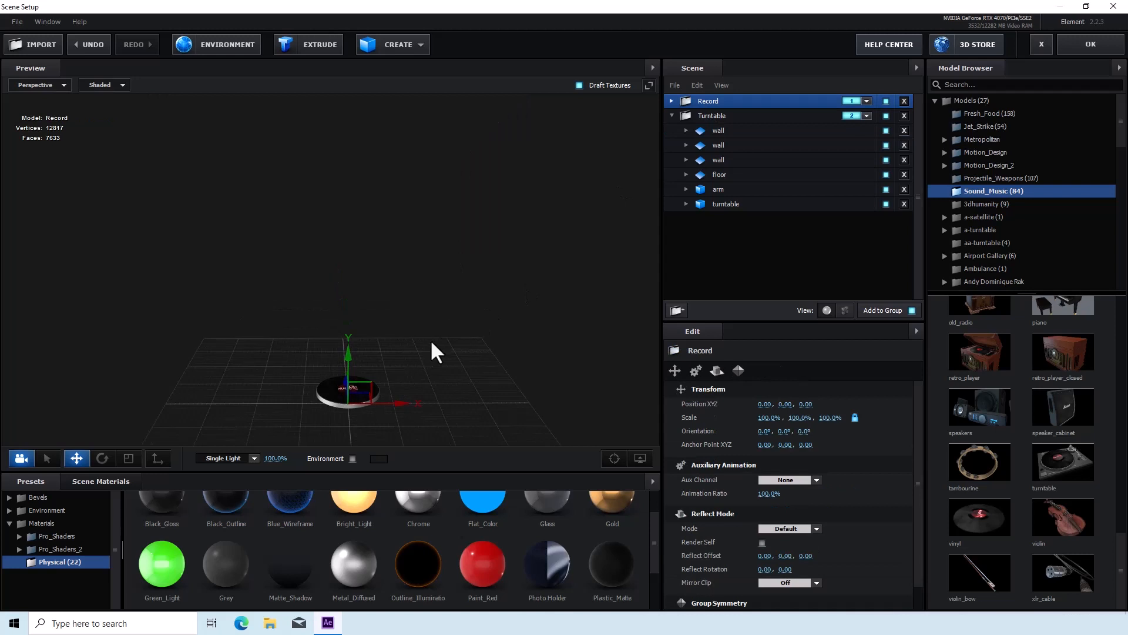
{"action": "left_click_drag", "start_coordinate": [489, 306], "coordinate": [487, 224]}
{"action": "scroll", "coordinate": [494, 228], "scroll_direction": "up", "scroll_amount": 5}
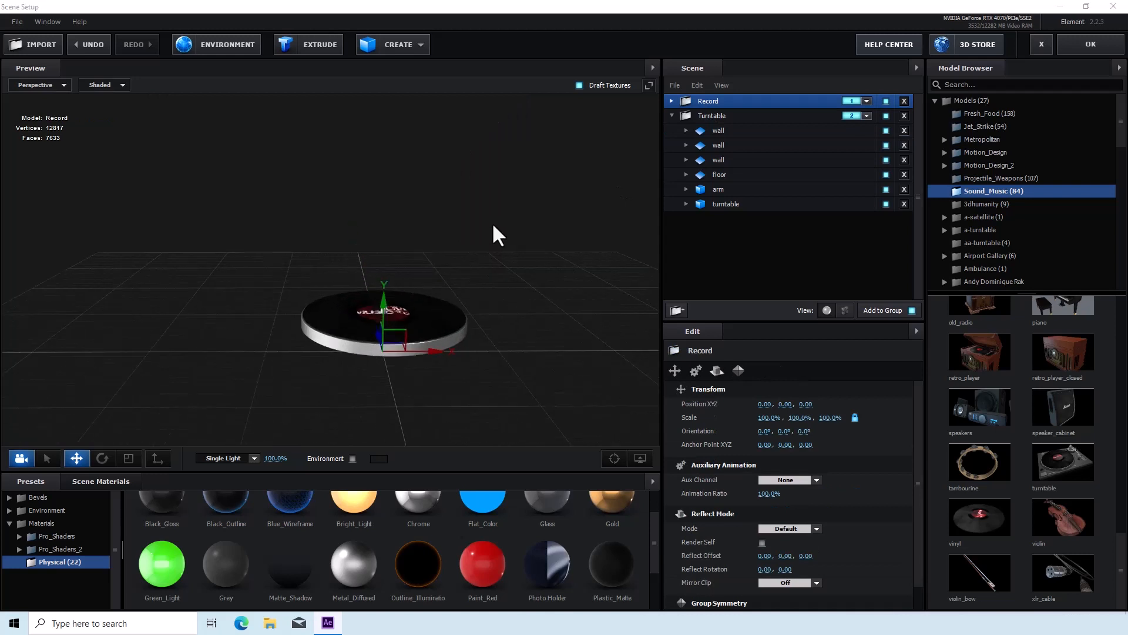
{"action": "scroll", "coordinate": [492, 224], "scroll_direction": "up", "scroll_amount": 3}
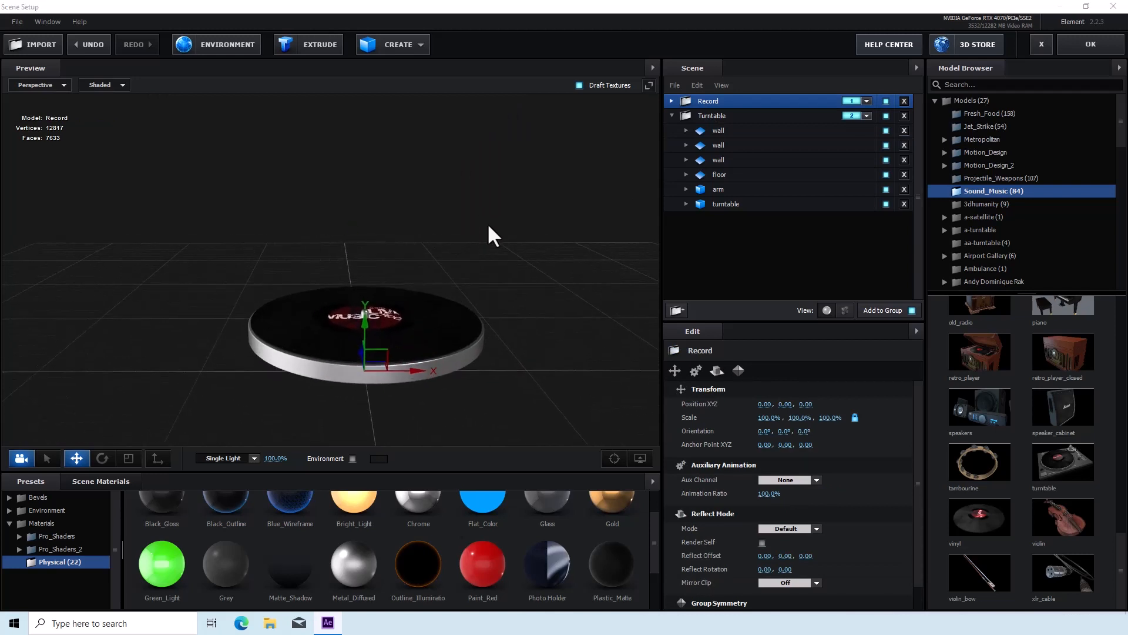
{"action": "scroll", "coordinate": [497, 268], "scroll_direction": "up", "scroll_amount": 3}
{"action": "left_click_drag", "start_coordinate": [504, 282], "coordinate": [456, 217]}
{"action": "scroll", "coordinate": [456, 218], "scroll_direction": "up", "scroll_amount": 1}
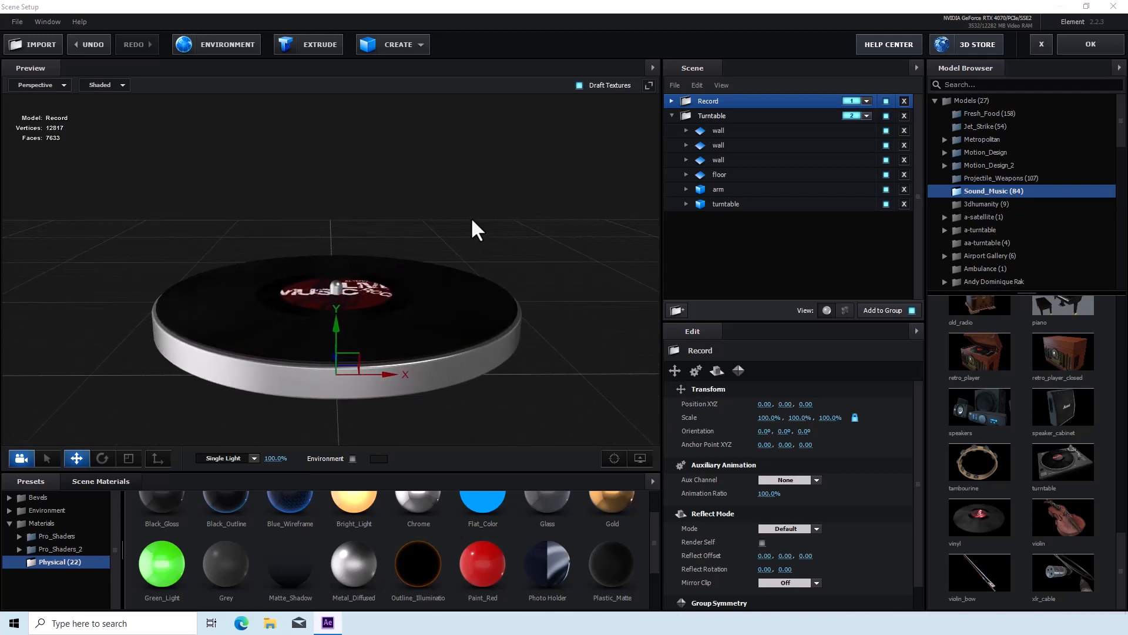
{"action": "left_click", "coordinate": [670, 101]}
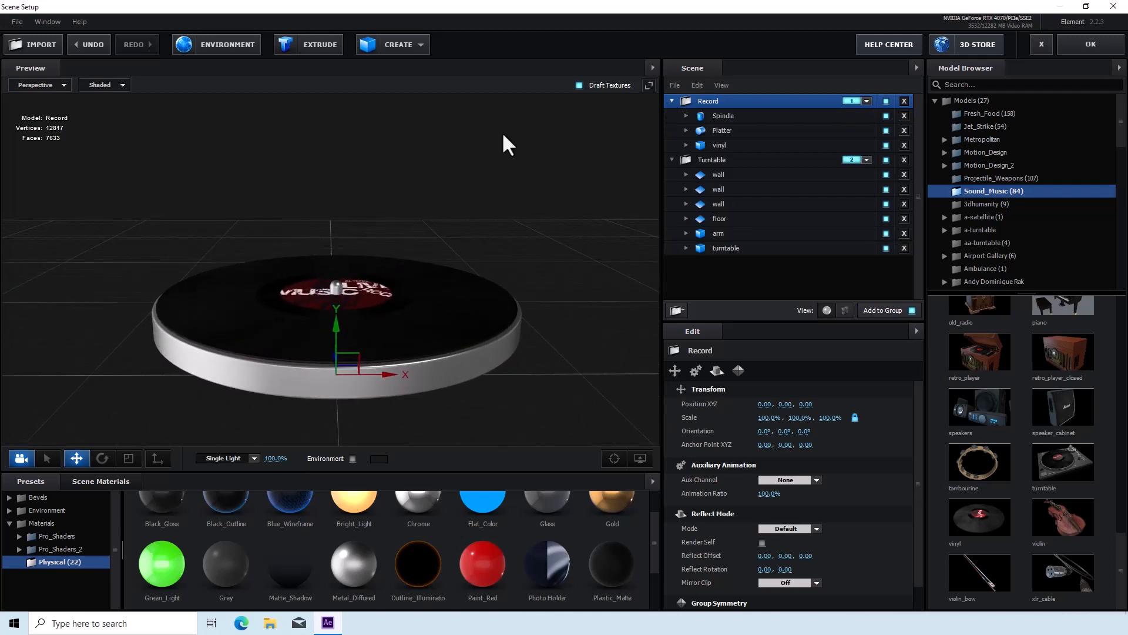
{"action": "left_click", "coordinate": [386, 43]}
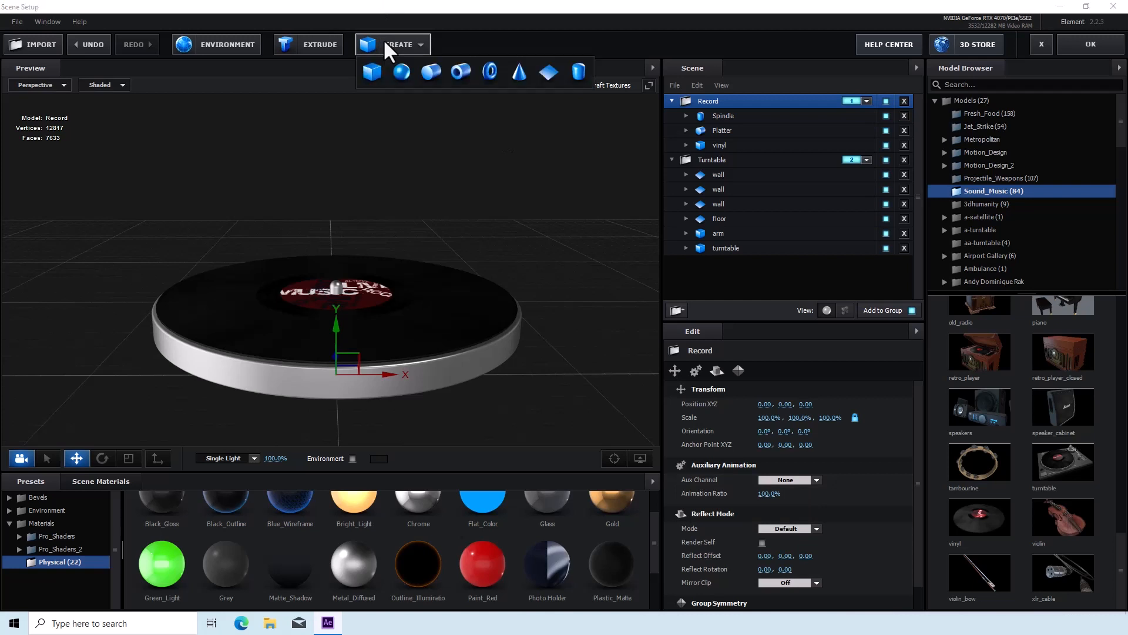
{"action": "left_click", "coordinate": [548, 72]}
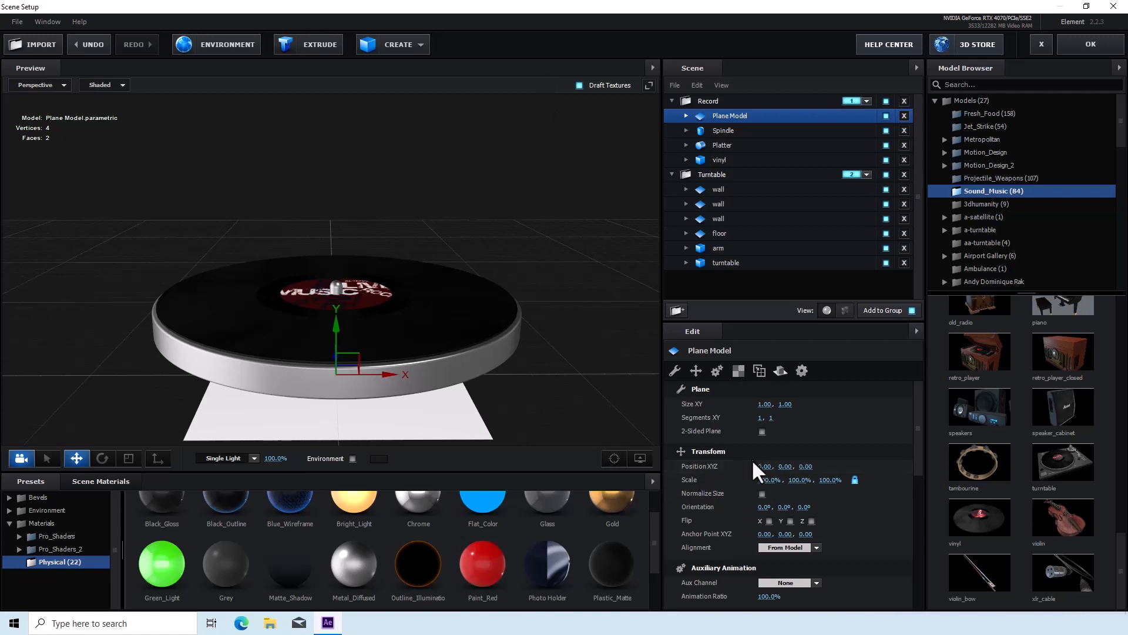
{"action": "left_click", "coordinate": [762, 493]}
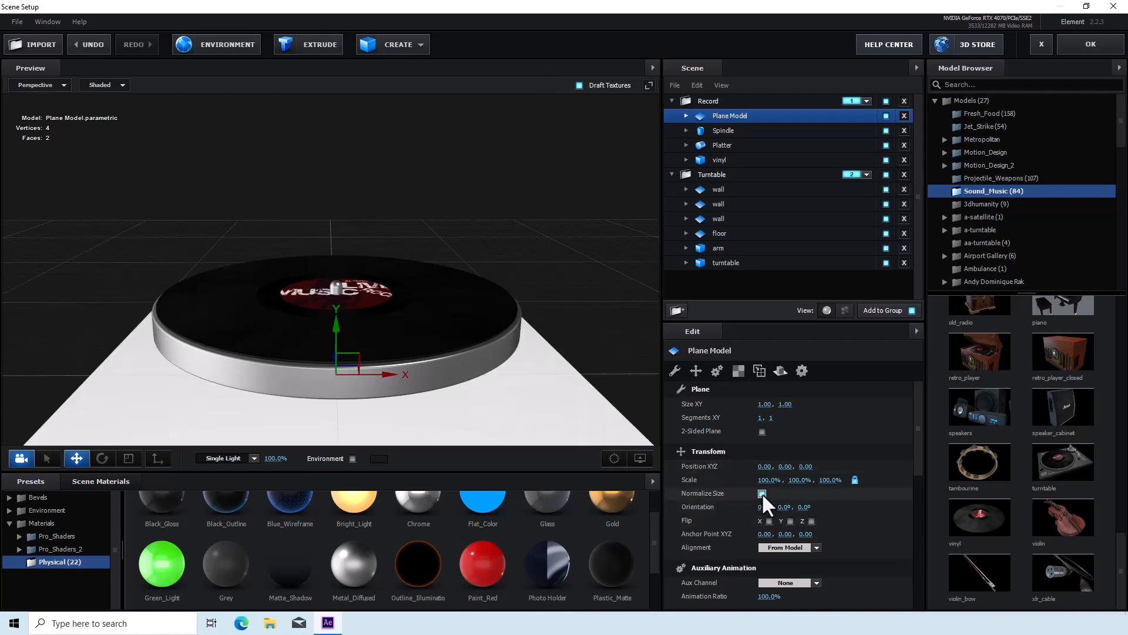
Stand the new plane upright at 270° in X, raise it to about Y 0.36, and scale it uniformly to 22%
{"action": "left_click", "coordinate": [102, 459]}
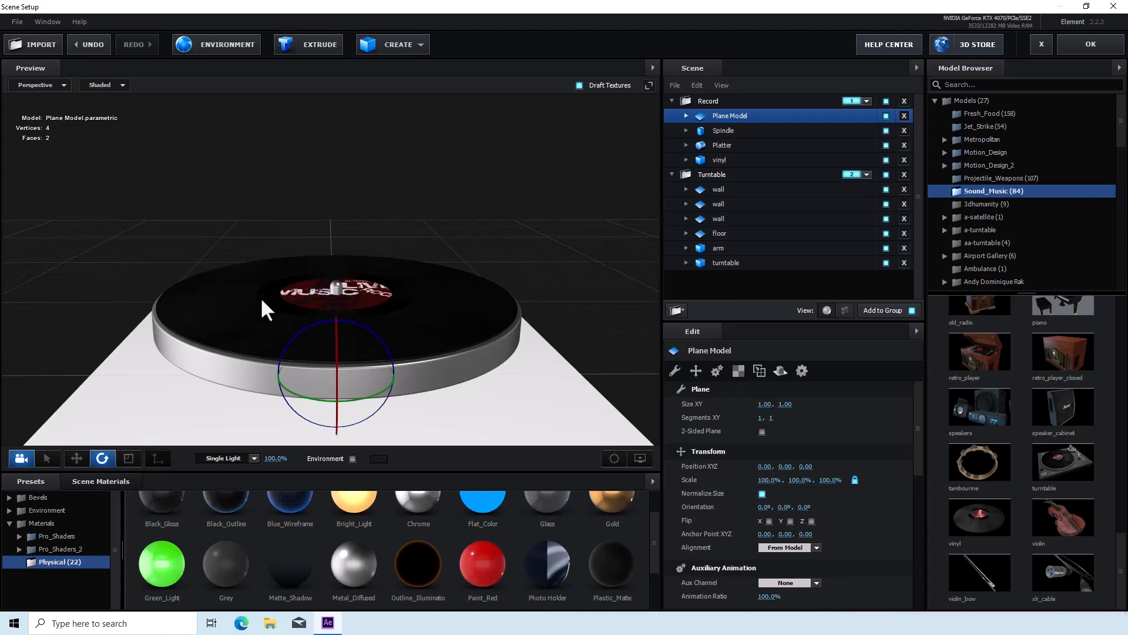
{"action": "left_click_drag", "start_coordinate": [341, 386], "coordinate": [393, 485]}
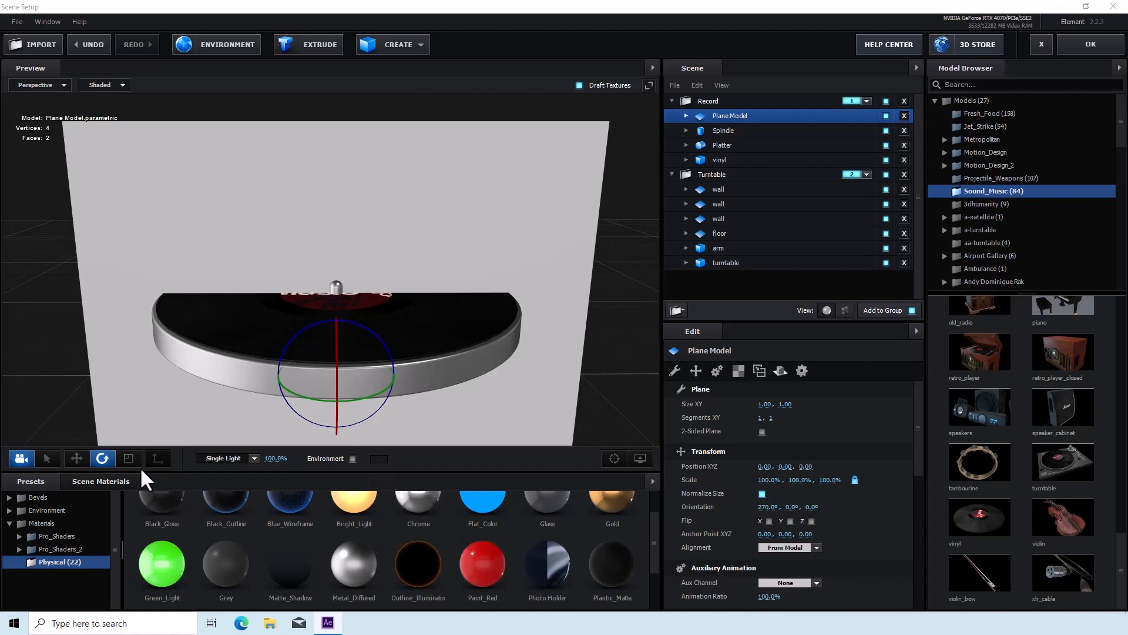
{"action": "left_click", "coordinate": [75, 458]}
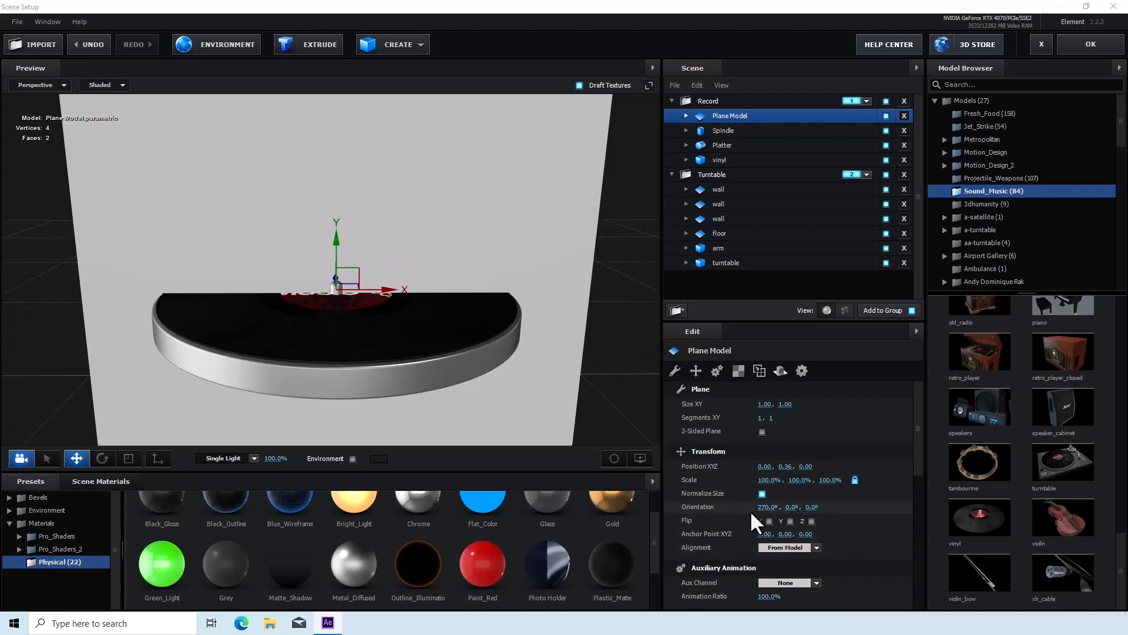
{"action": "left_click_drag", "start_coordinate": [767, 479], "coordinate": [672, 482]}
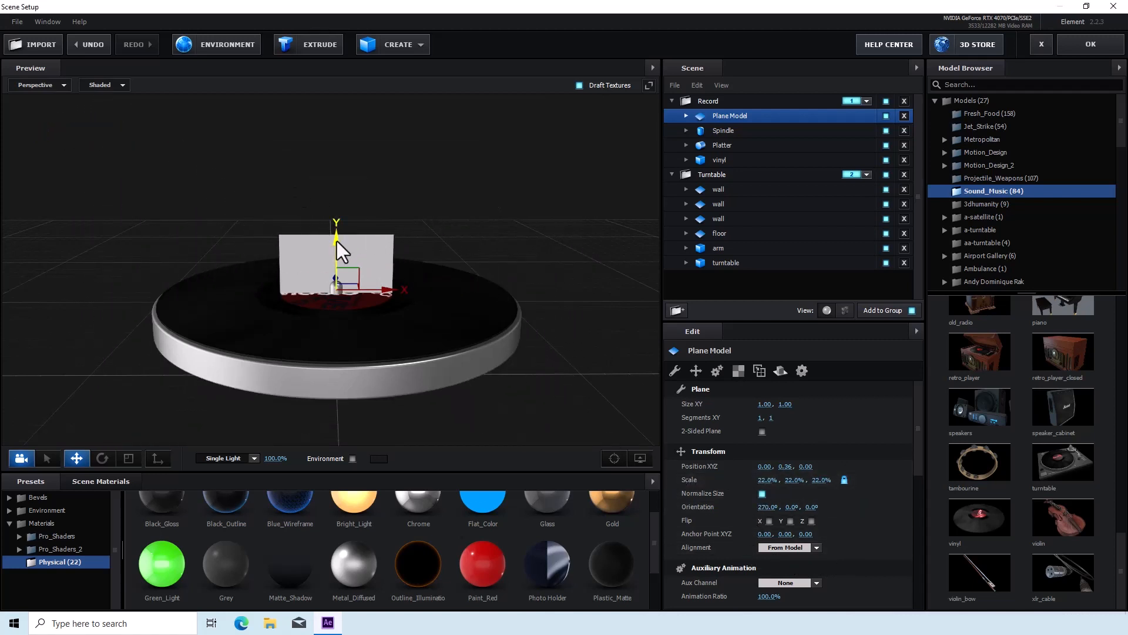
Move the upright plane behind the spindle so it stands on the record surface, at about Y 0.57 and Z 0.39
{"action": "left_click_drag", "start_coordinate": [337, 241], "coordinate": [344, 184]}
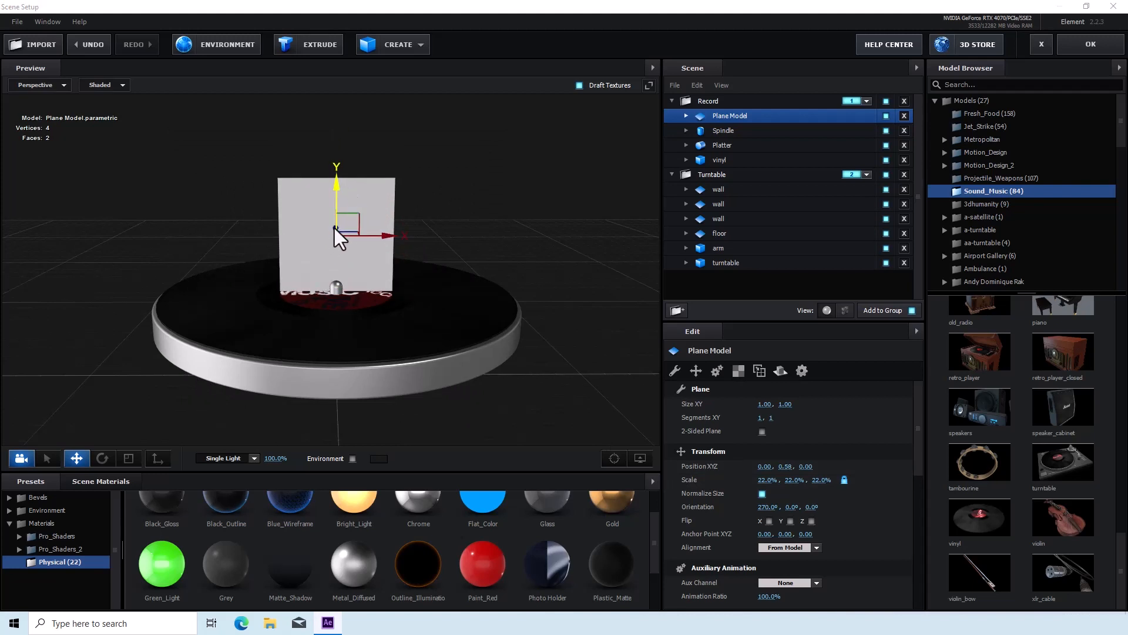
{"action": "mouse_move", "coordinate": [334, 228]}
{"action": "left_mouse_down"}
{"action": "mouse_move", "coordinate": [334, 206]}
{"action": "mouse_move", "coordinate": [334, 221]}
{"action": "left_mouse_up"}
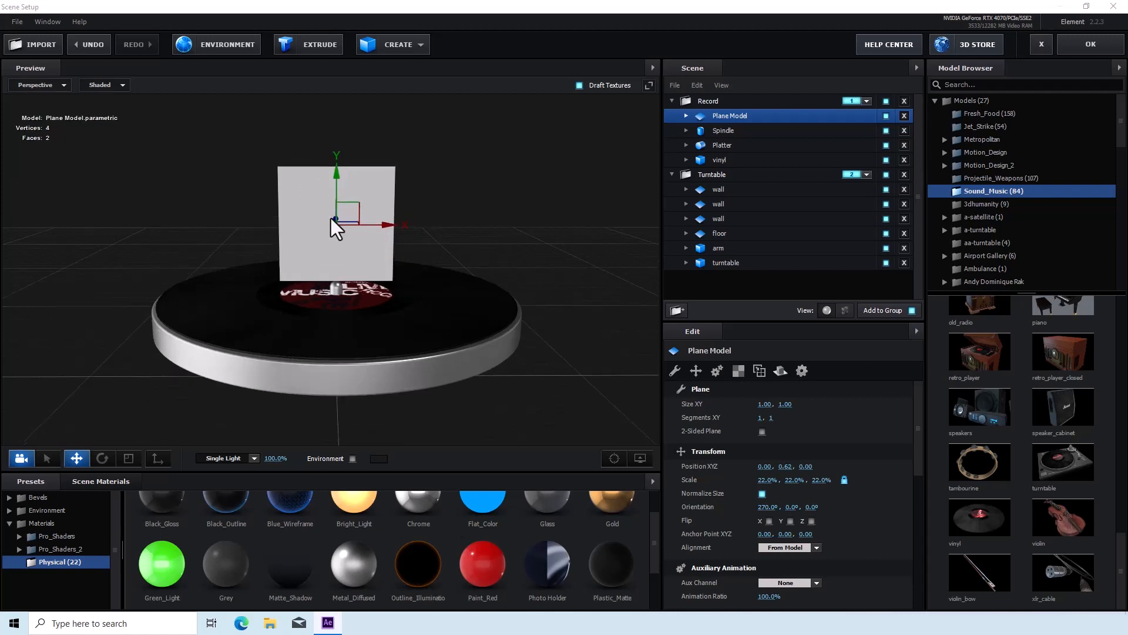
{"action": "left_click_drag", "start_coordinate": [233, 304], "coordinate": [274, 320]}
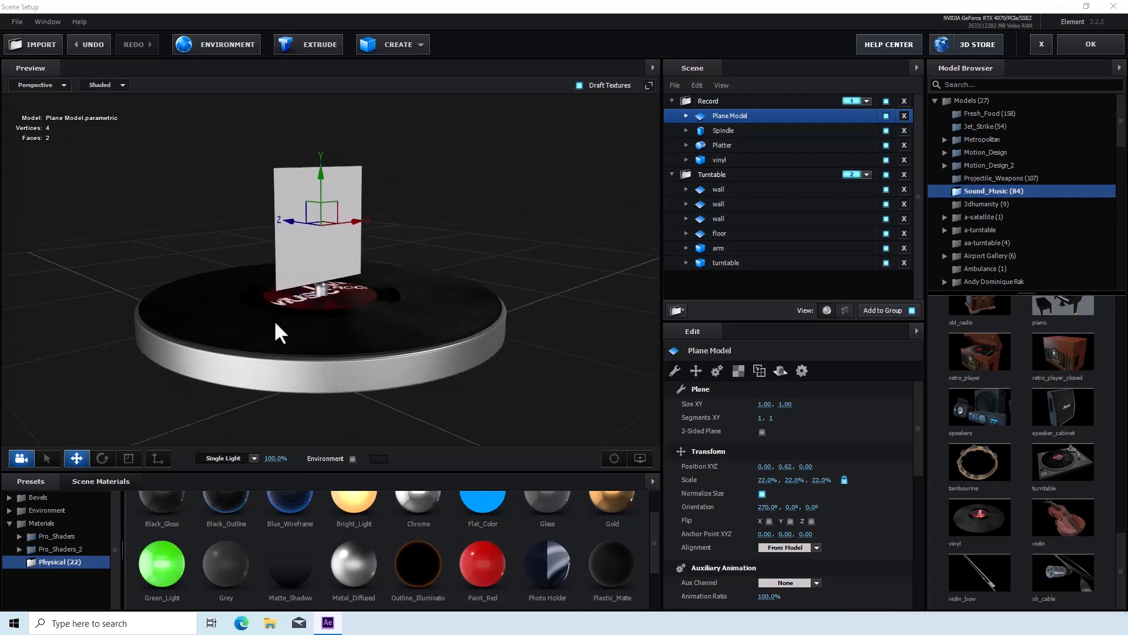
{"action": "left_click_drag", "start_coordinate": [290, 224], "coordinate": [233, 235]}
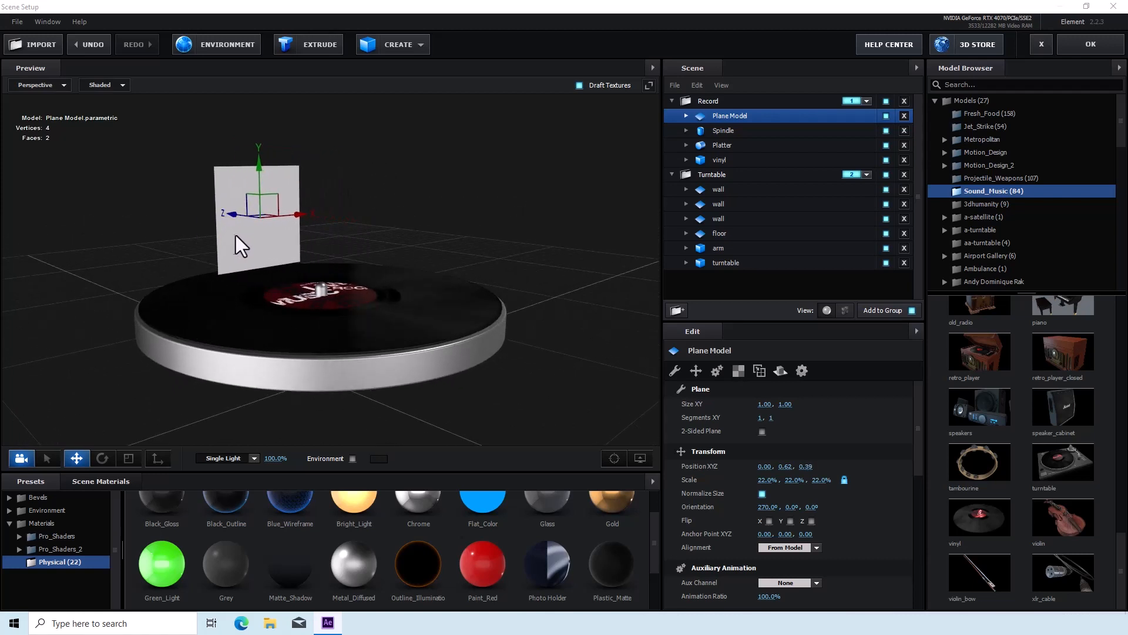
{"action": "left_click_drag", "start_coordinate": [539, 254], "coordinate": [469, 255]}
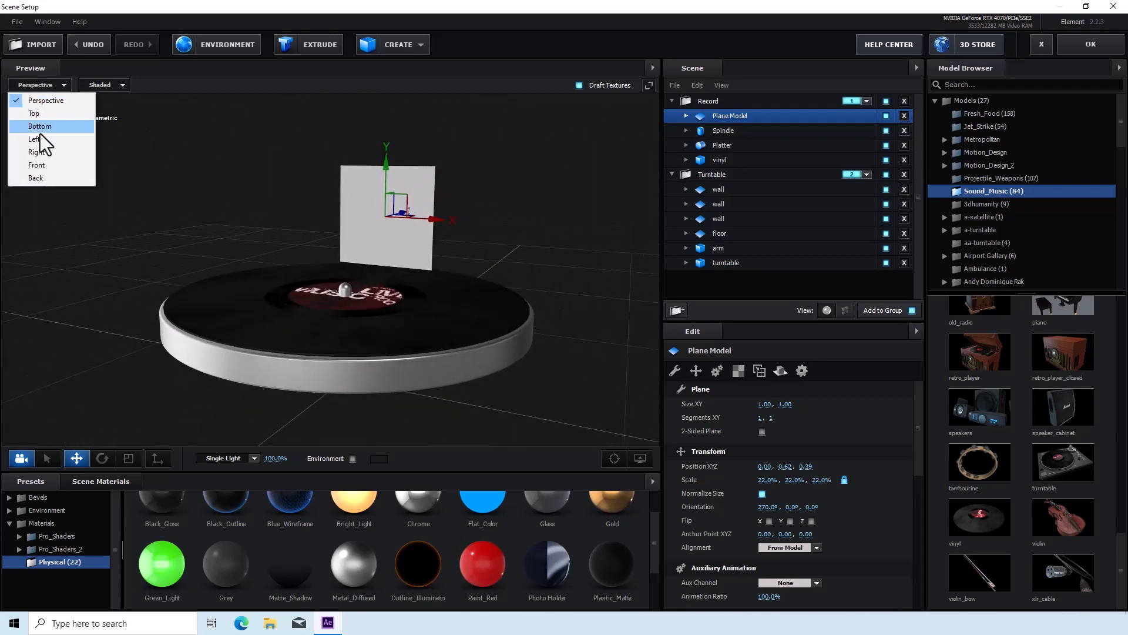
{"action": "left_click", "coordinate": [46, 165]}
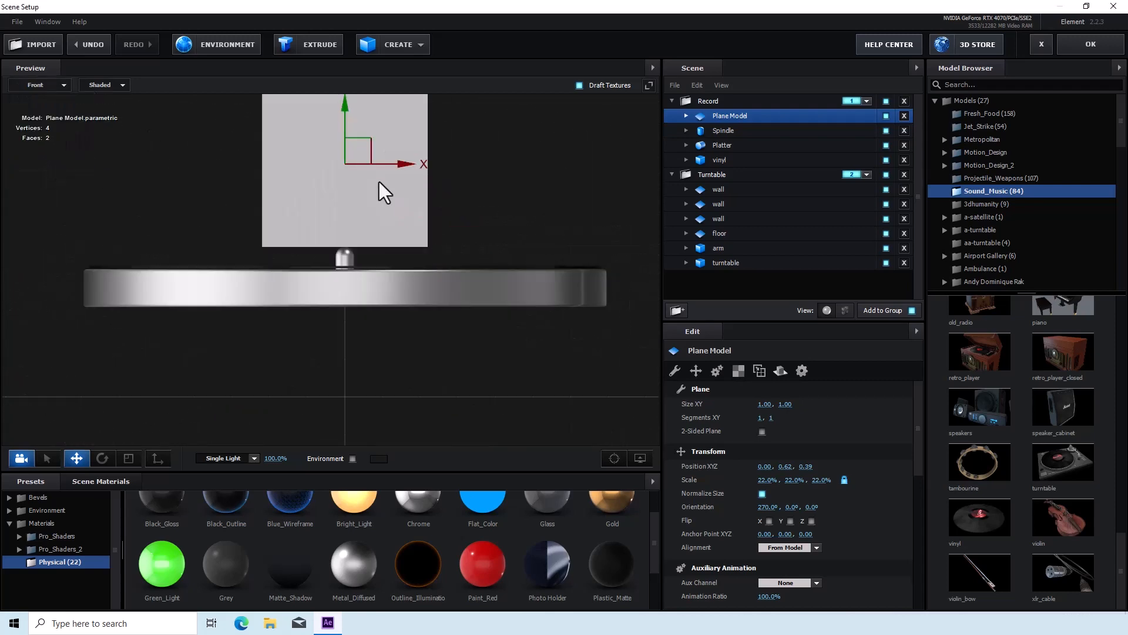
{"action": "left_click_drag", "start_coordinate": [345, 102], "coordinate": [331, 120]}
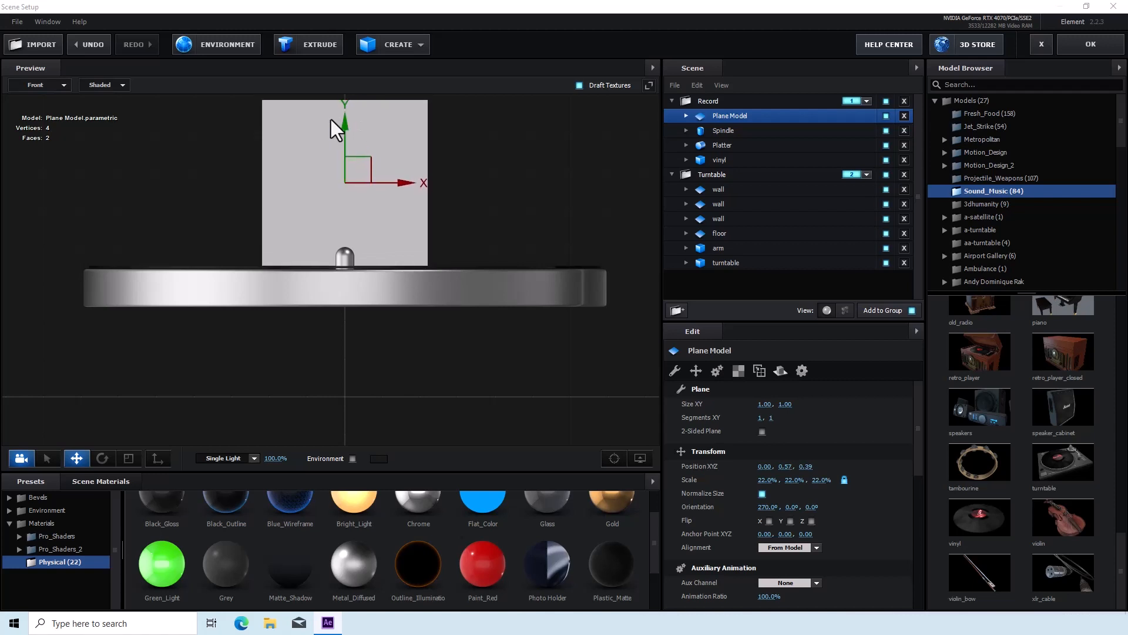
Rename the upright plane model in the Record folder to "Dancer"
{"action": "left_click", "coordinate": [30, 82]}
{"action": "left_click", "coordinate": [36, 100]}
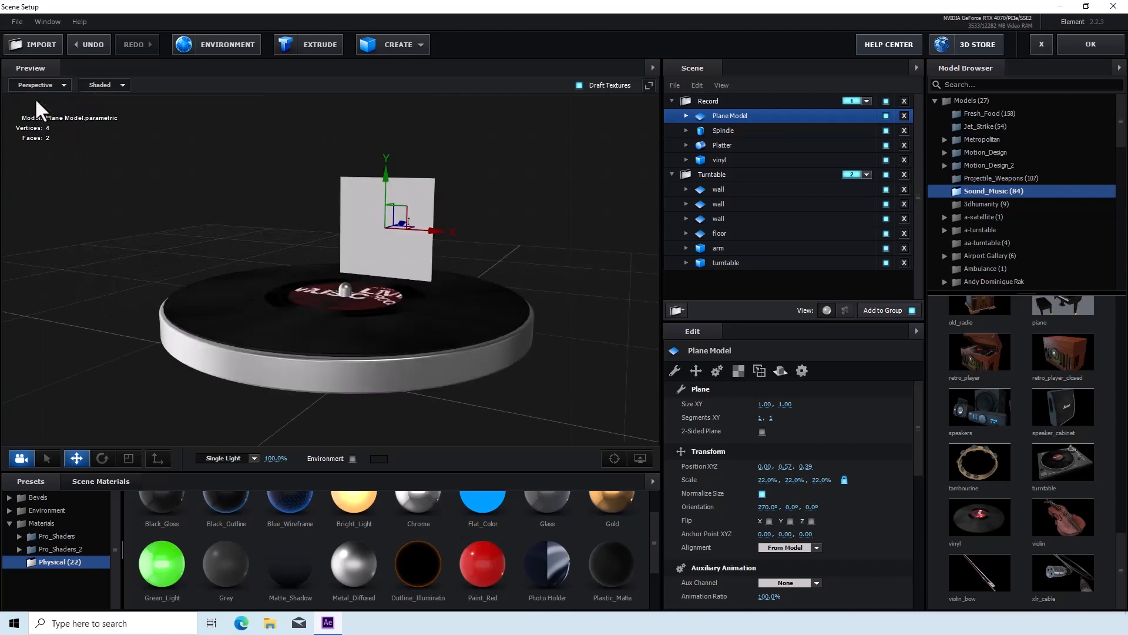
{"action": "left_click_drag", "start_coordinate": [610, 280], "coordinate": [643, 291]}
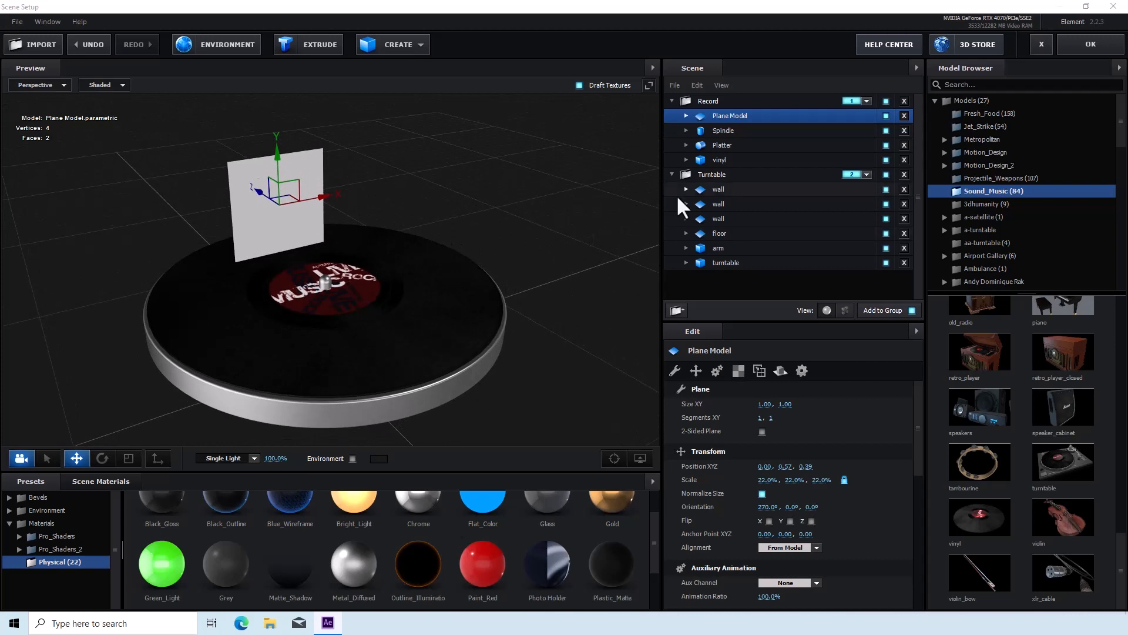
{"action": "right_click", "coordinate": [723, 115]}
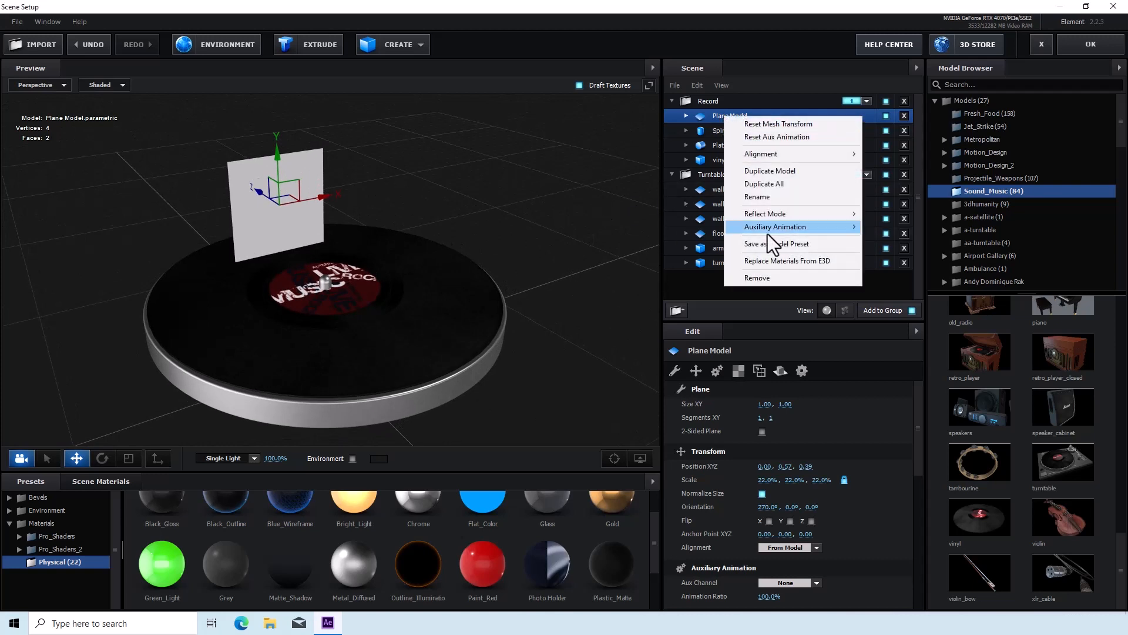
{"action": "left_click", "coordinate": [774, 195]}
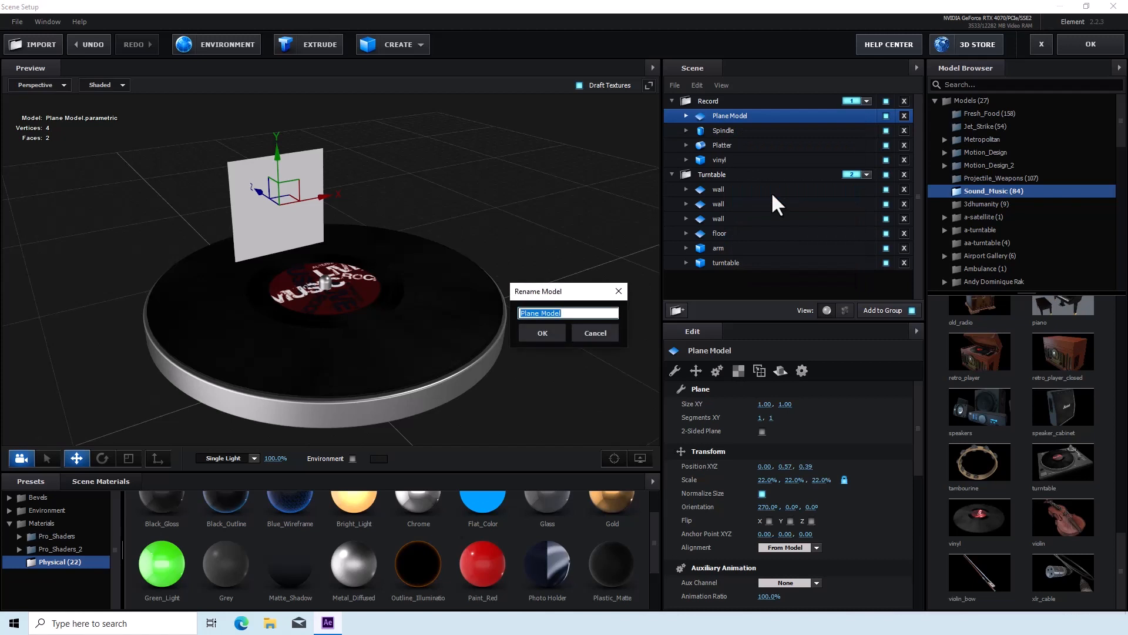
{"action": "type", "text": "Dancer"}
{"action": "left_click", "coordinate": [560, 334]}
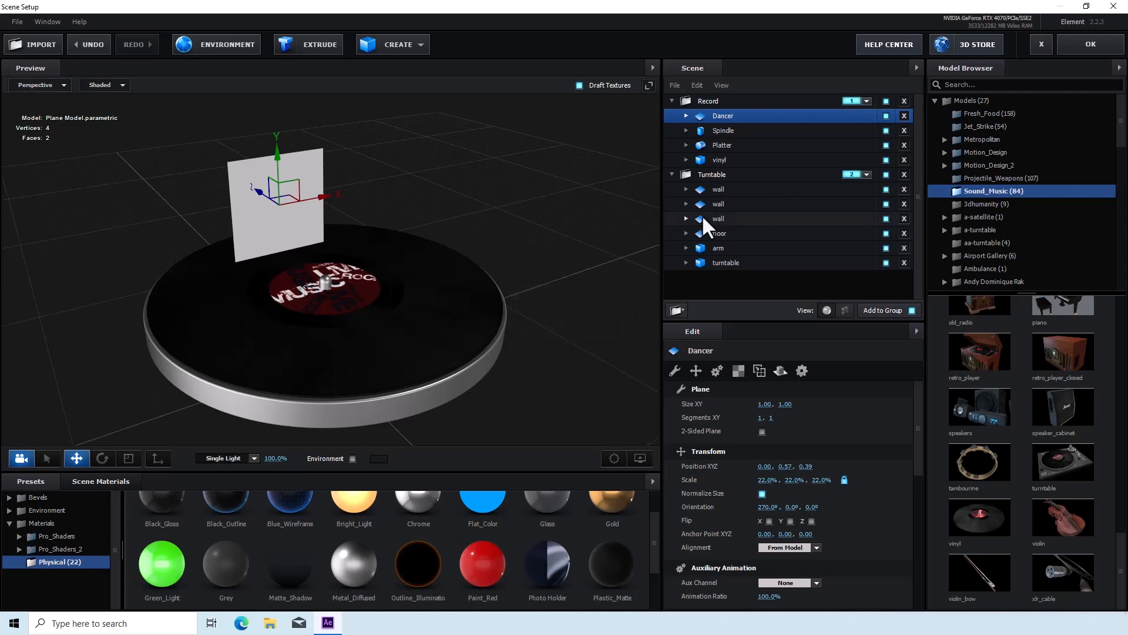
Set the vinyl model's reflect mode to Mirror Surface
{"action": "left_click", "coordinate": [720, 161]}
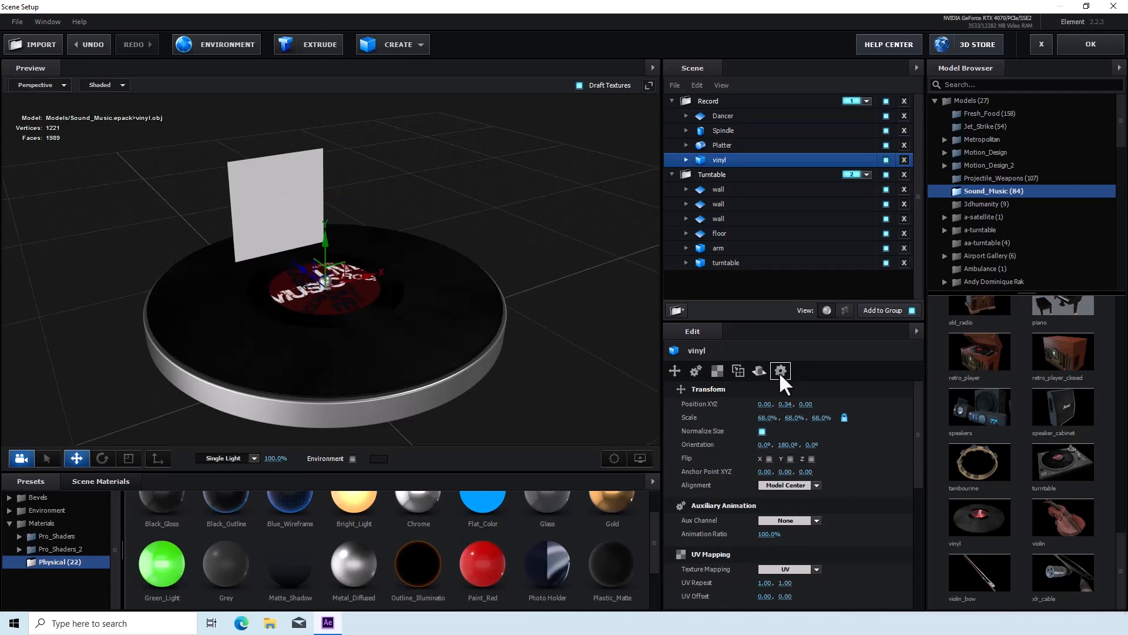
{"action": "left_click", "coordinate": [760, 370]}
{"action": "left_click", "coordinate": [786, 403]}
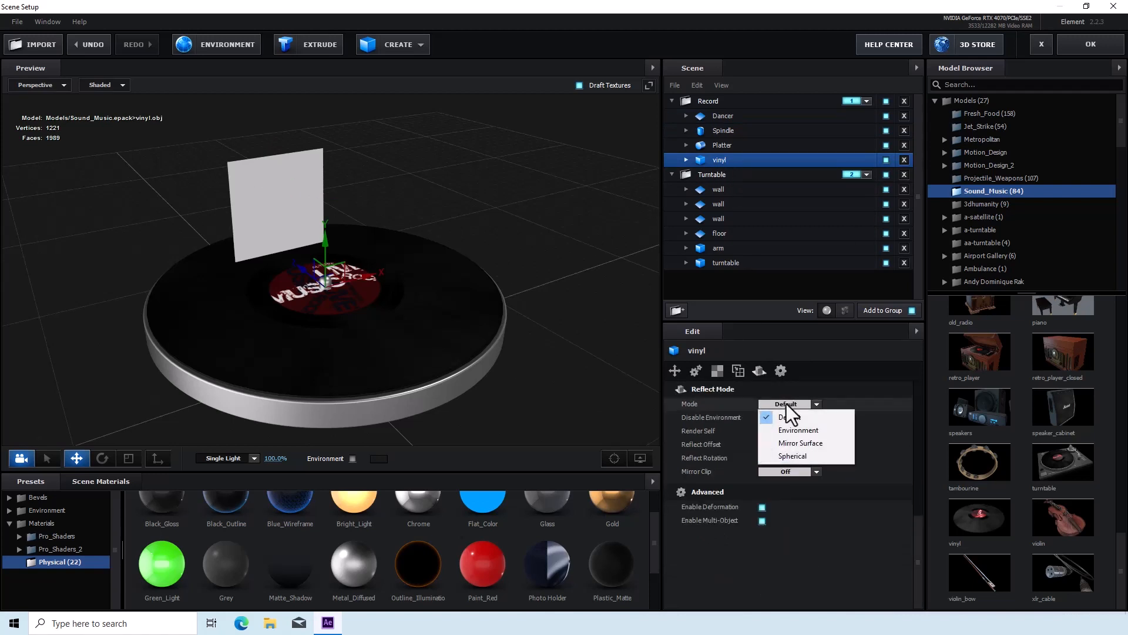
{"action": "left_click", "coordinate": [803, 443]}
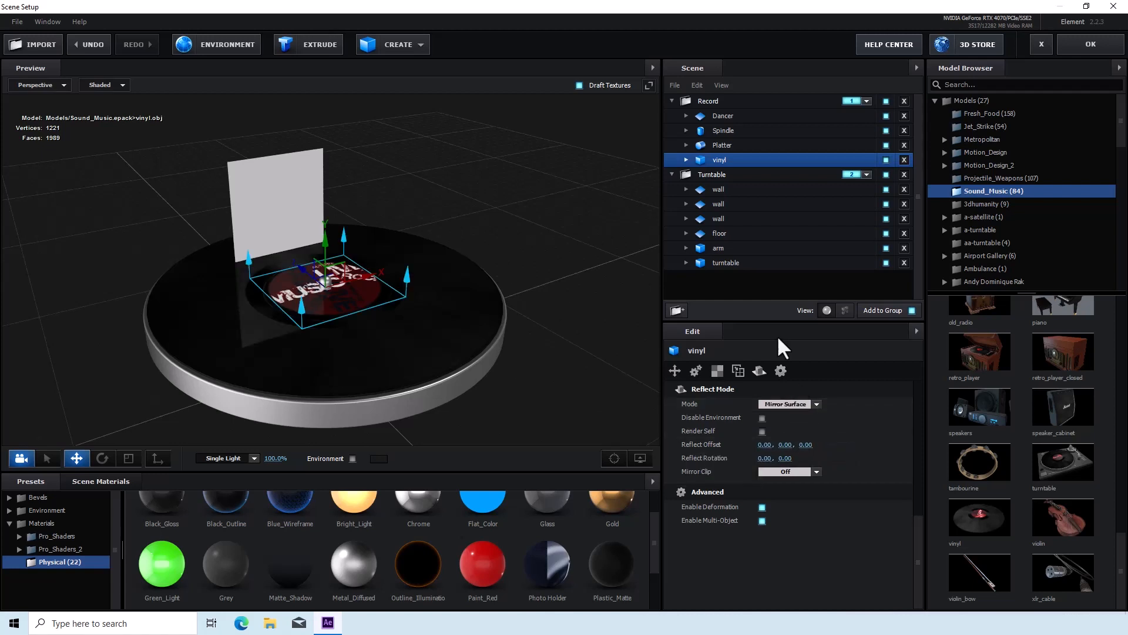
Set the floor model's reflect mode to Mirror Surface
{"action": "left_click", "coordinate": [717, 234]}
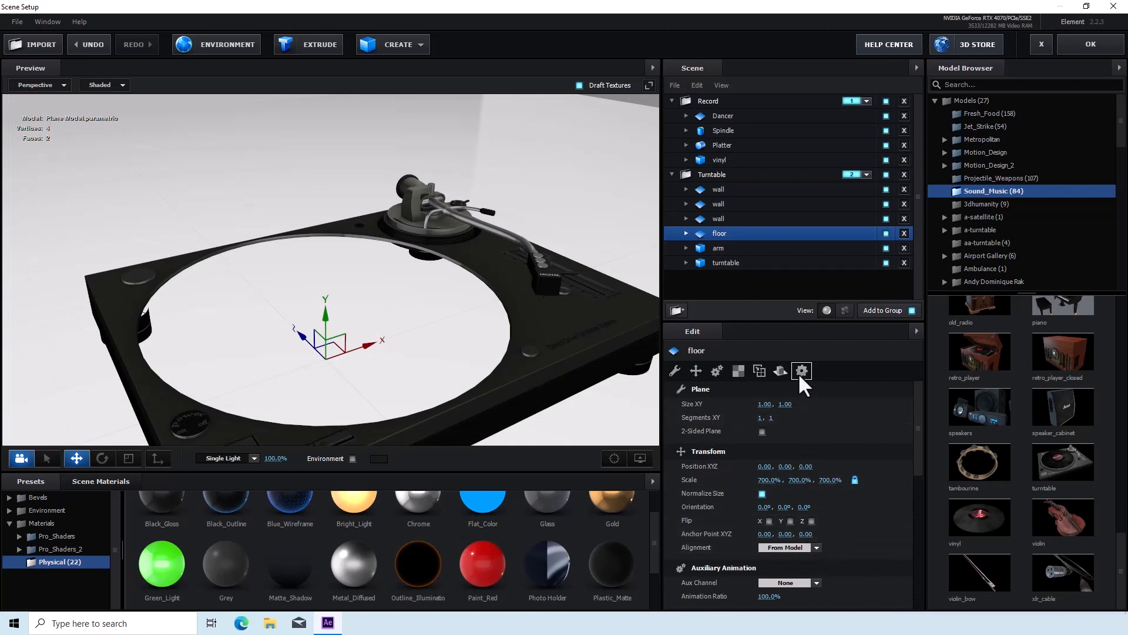
{"action": "left_click", "coordinate": [782, 370]}
{"action": "left_click", "coordinate": [791, 404]}
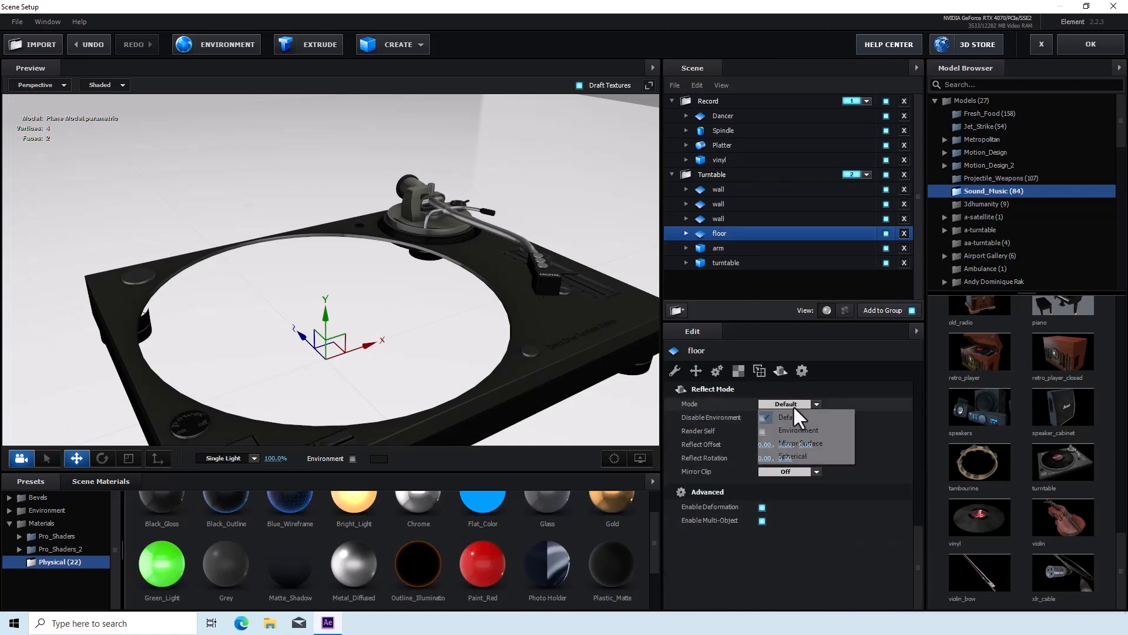
{"action": "left_click", "coordinate": [802, 443]}
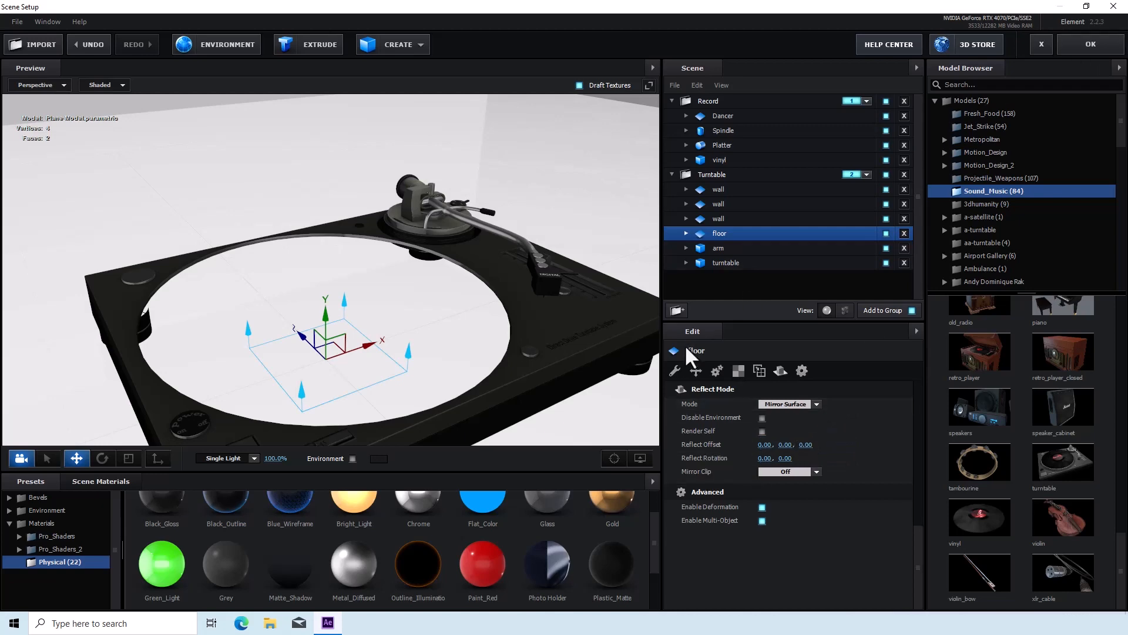
Collapse the Record and Turntable folders and accept the scene setup to return to the composition
{"action": "left_click", "coordinate": [670, 102]}
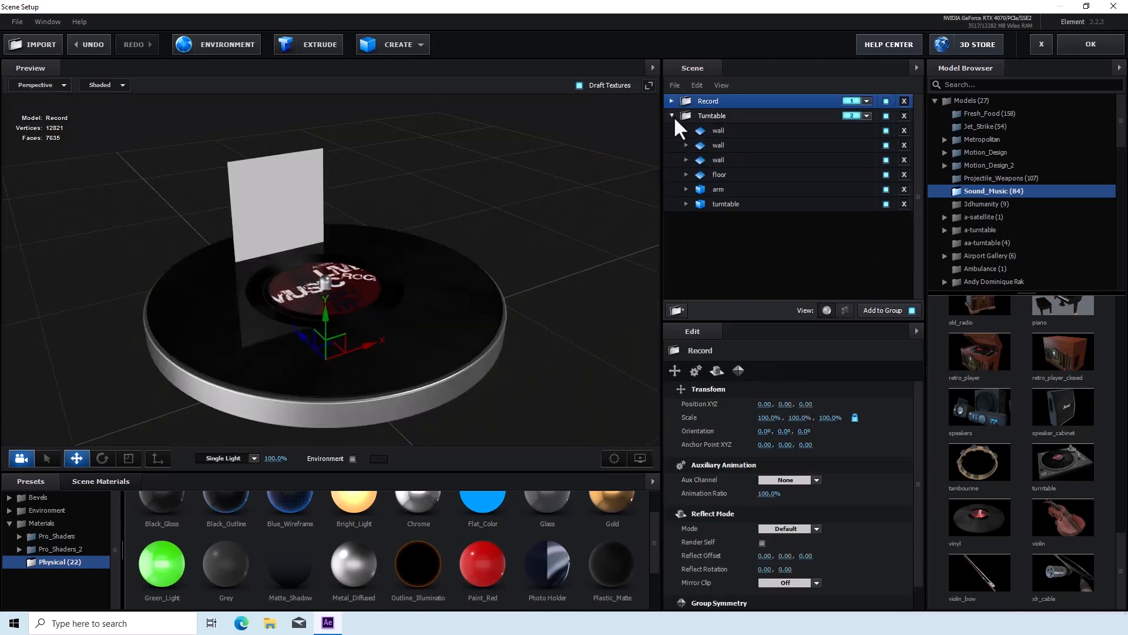
{"action": "left_click", "coordinate": [672, 116]}
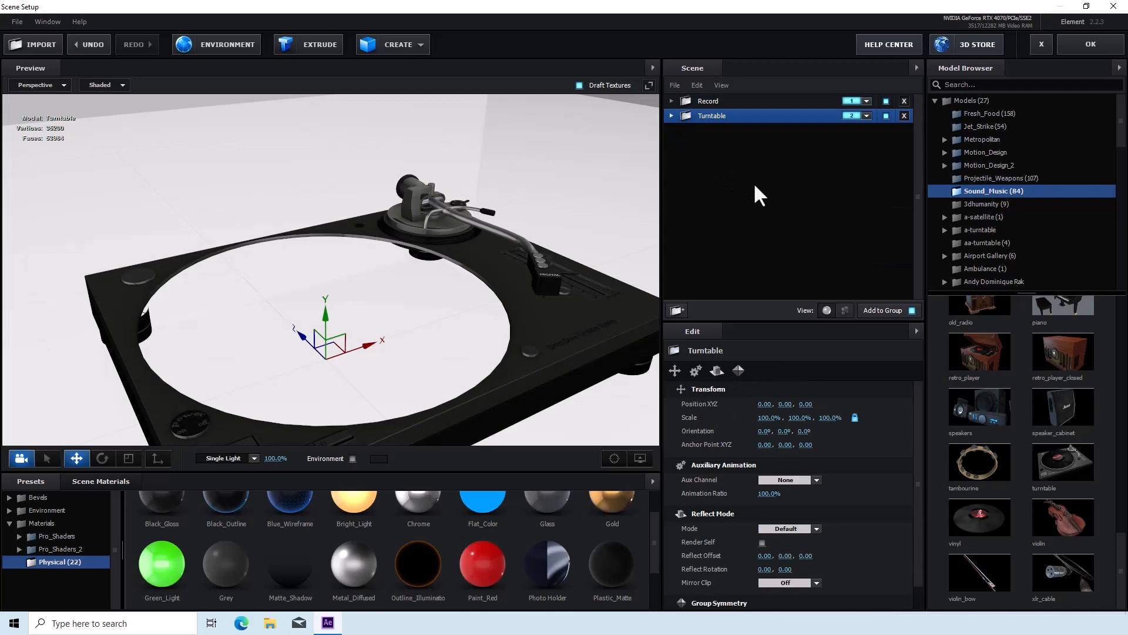
{"action": "left_click", "coordinate": [1084, 39]}
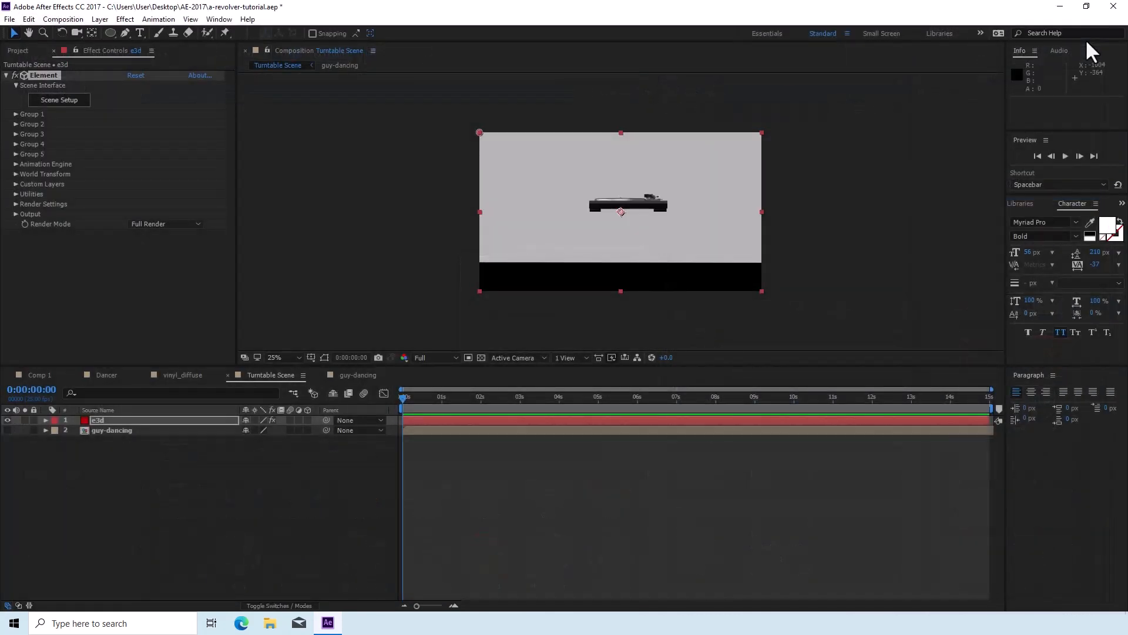
Add a two-node camera to the Turntable Scene using the 35mm preset, with depth of field enabled
{"action": "left_click", "coordinate": [100, 20]}
{"action": "mouse_move", "coordinate": [109, 34]}
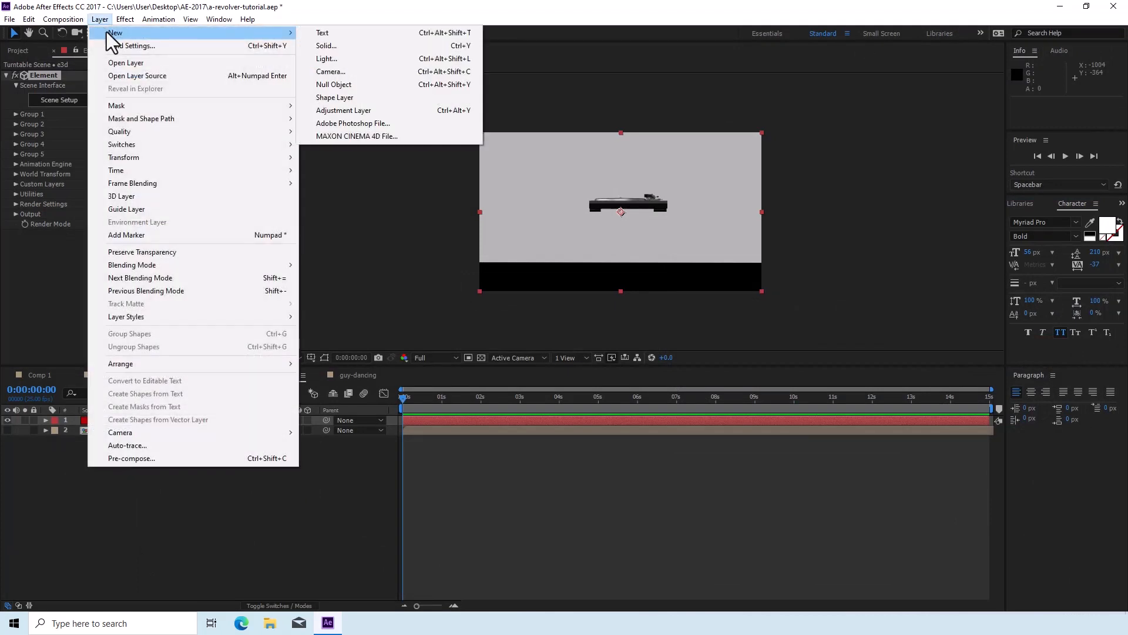
{"action": "left_click", "coordinate": [330, 71]}
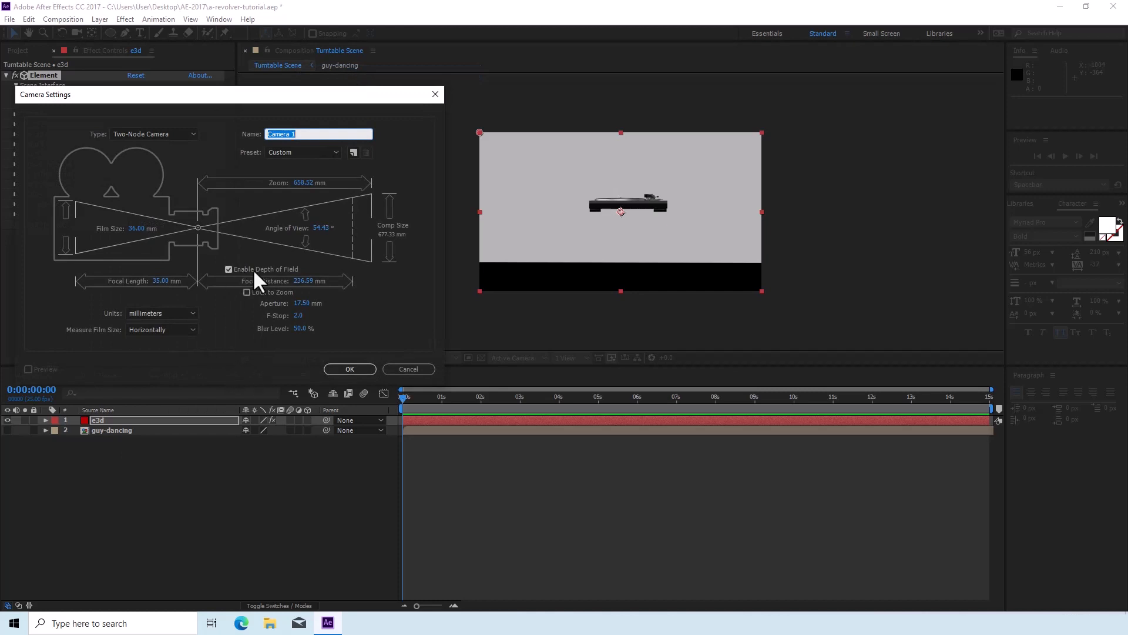
{"action": "left_click", "coordinate": [299, 154]}
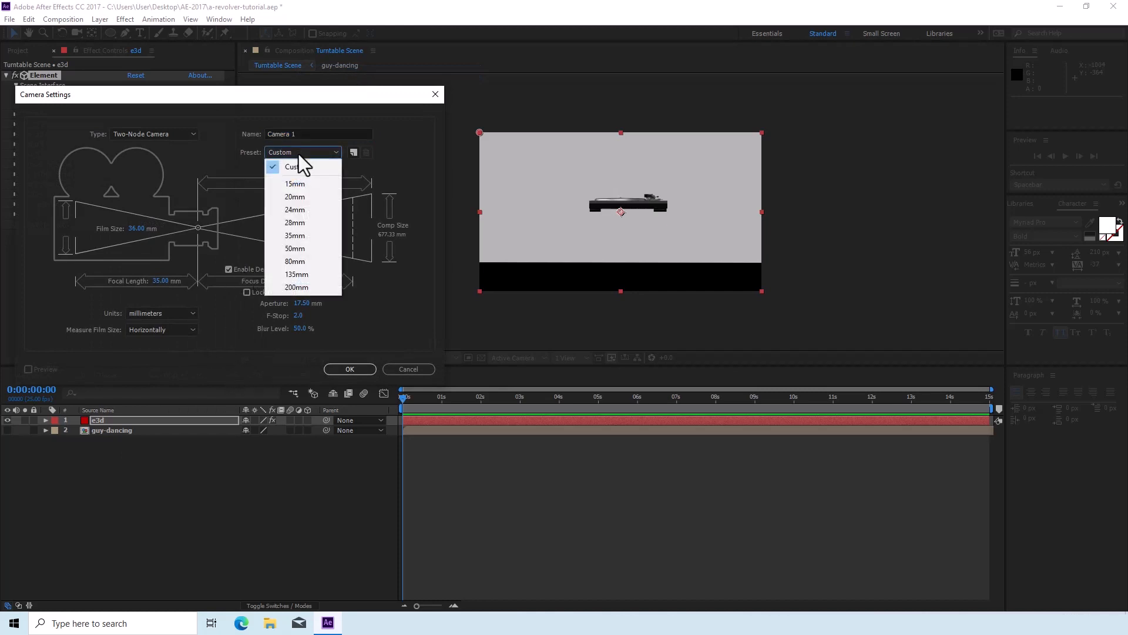
{"action": "left_click", "coordinate": [315, 238]}
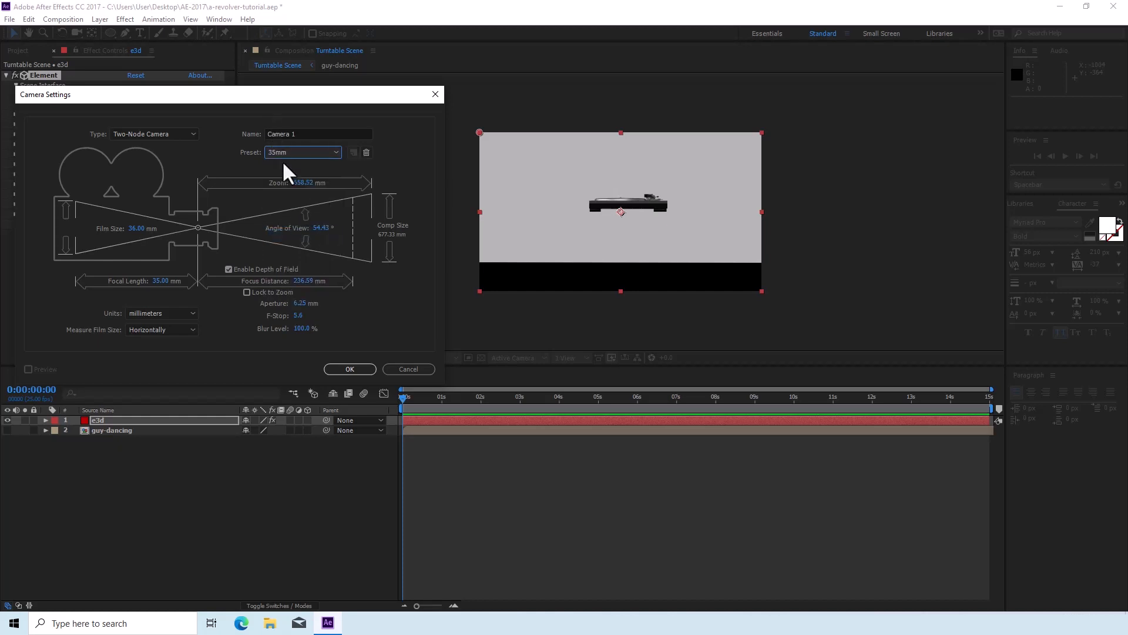
{"action": "left_click", "coordinate": [228, 270]}
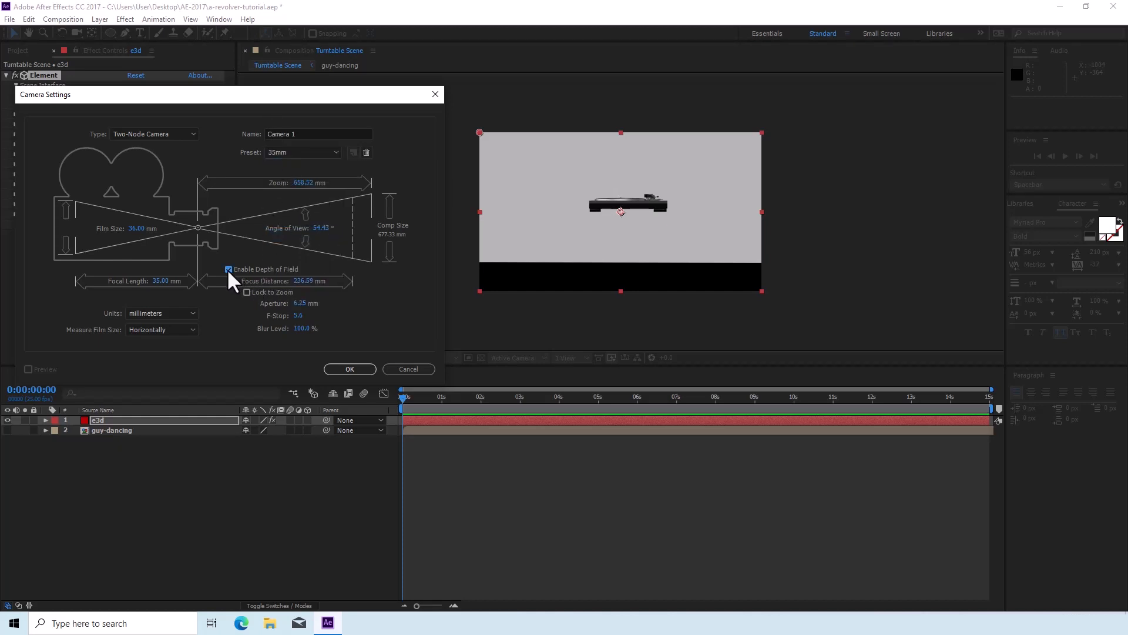
{"action": "left_click", "coordinate": [348, 370]}
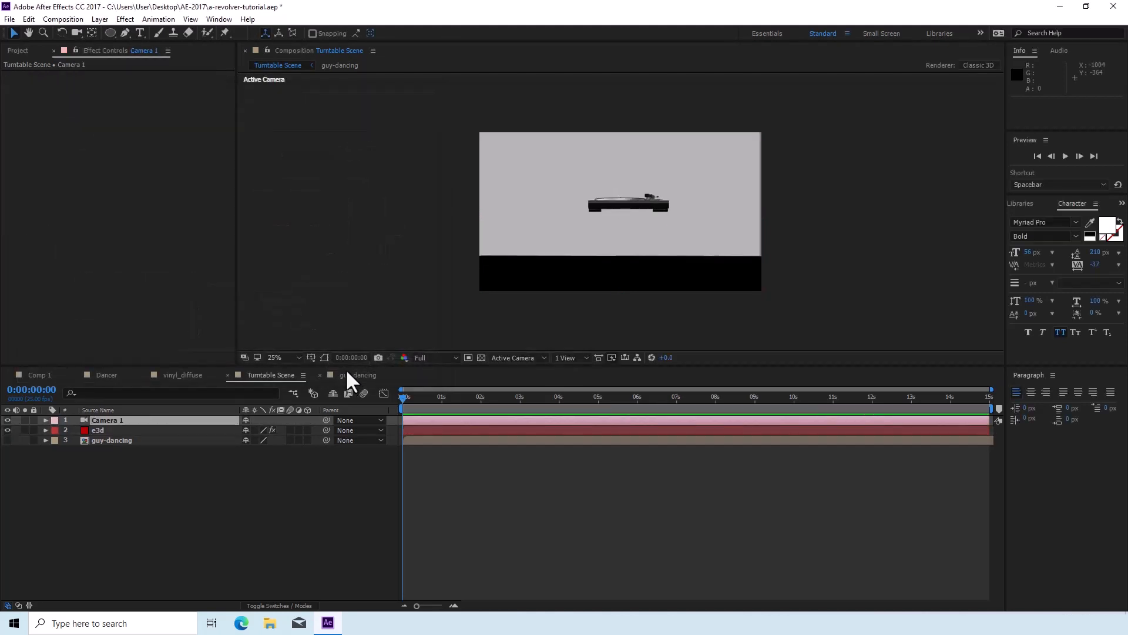
Move the camera in closer and shift it so the turntable fills the frame, at about X 999 and Z -835
{"action": "left_click", "coordinate": [76, 32]}
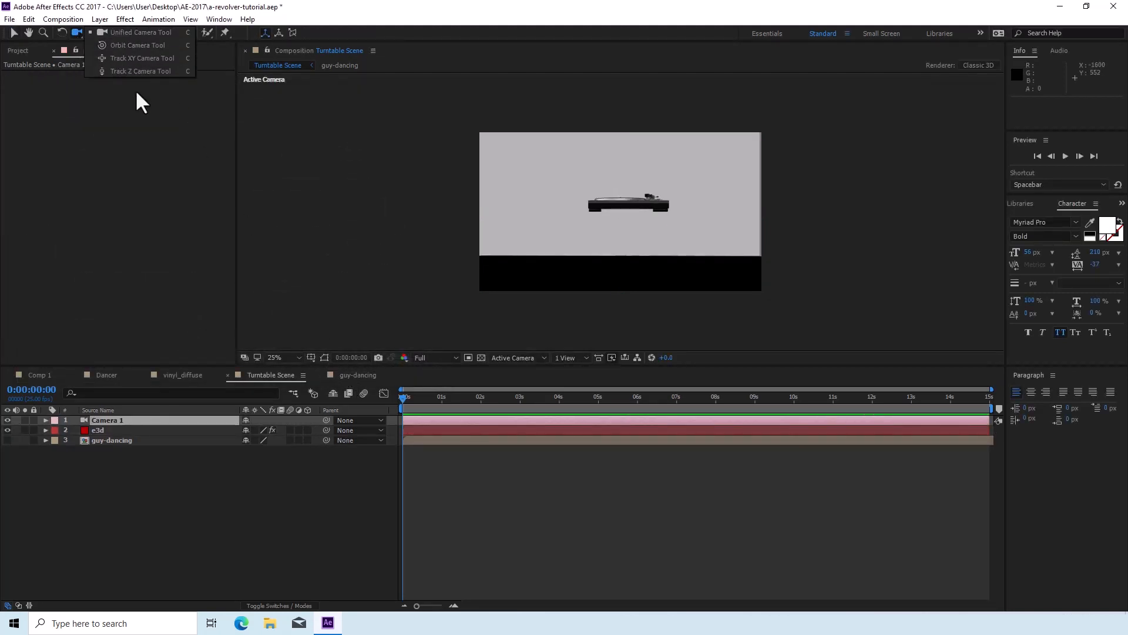
{"action": "left_click", "coordinate": [120, 71]}
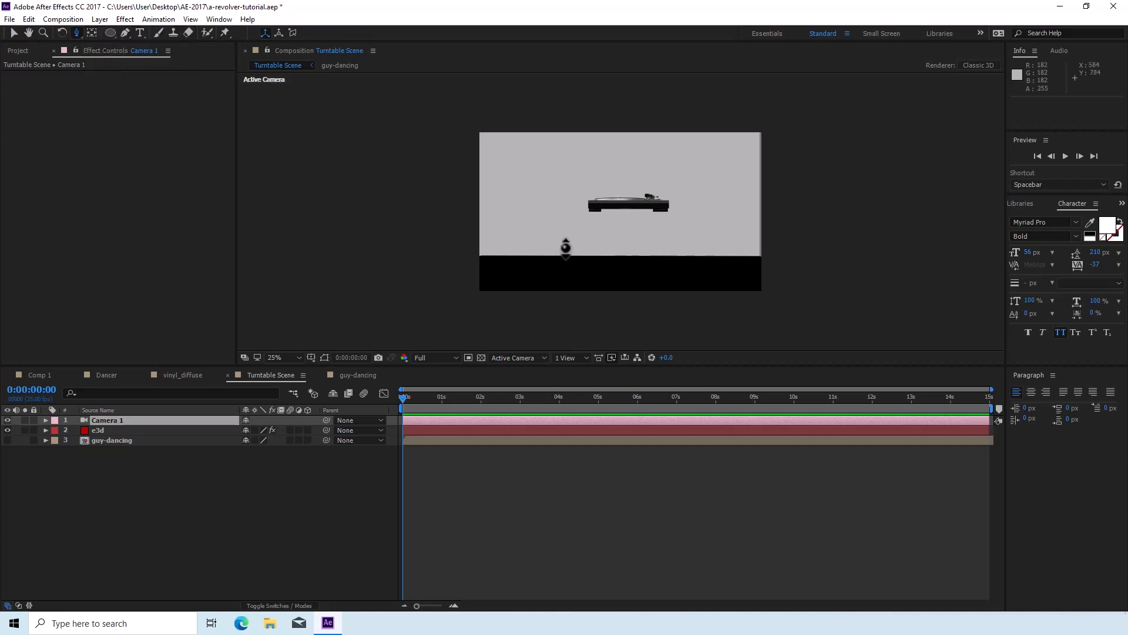
{"action": "left_click_drag", "start_coordinate": [581, 245], "coordinate": [670, 259]}
{"action": "left_click_drag", "start_coordinate": [76, 33], "coordinate": [118, 61]}
{"action": "left_click_drag", "start_coordinate": [565, 244], "coordinate": [554, 284]}
{"action": "scroll", "coordinate": [555, 292], "scroll_direction": "up", "scroll_amount": 2}
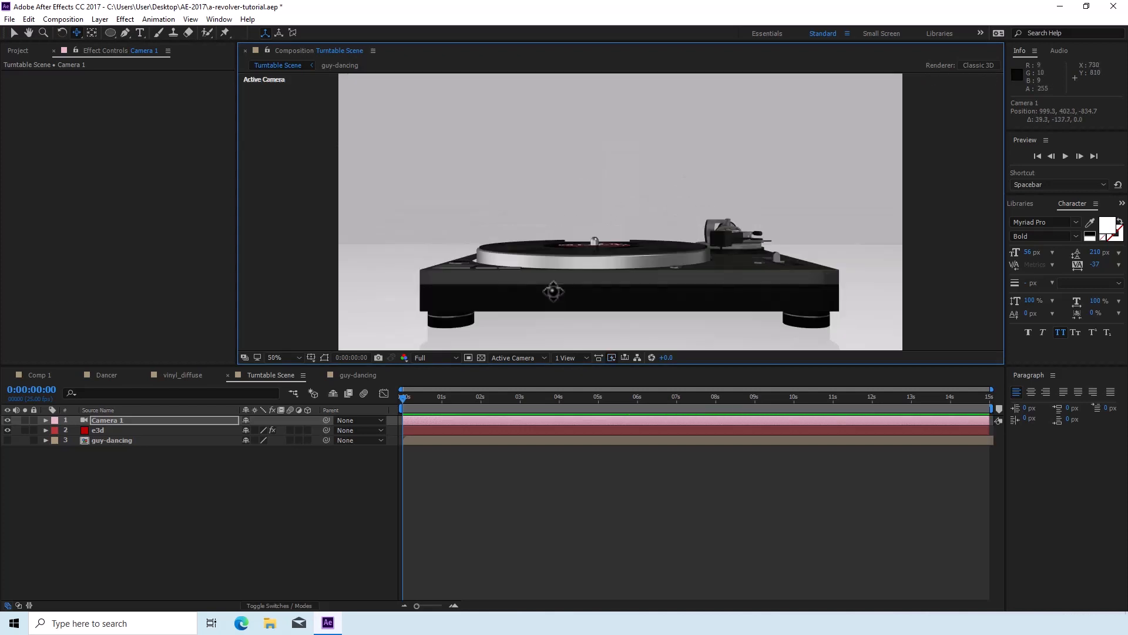
Orbit and reposition the camera to a raised three-quarter view of the turntable, at about 609, 265, -728
{"action": "scroll", "coordinate": [552, 286], "scroll_direction": "down", "scroll_amount": 2}
{"action": "scroll", "coordinate": [551, 287], "scroll_direction": "up", "scroll_amount": 2}
{"action": "key", "text": "c"}
{"action": "key", "text": "c"}
{"action": "left_click_drag", "start_coordinate": [552, 268], "coordinate": [587, 282]}
{"action": "key", "text": "c"}
{"action": "key", "text": "c"}
{"action": "left_click_drag", "start_coordinate": [537, 242], "coordinate": [517, 205]}
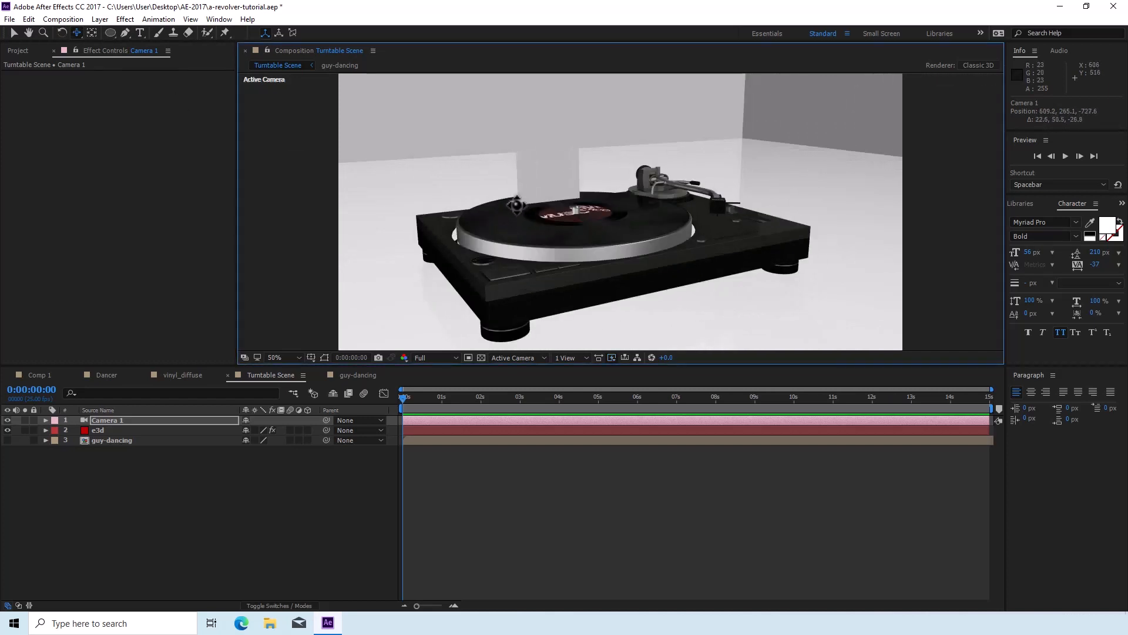
Reopen the e3d layer's Scene Setup and set the radius of the Platter in the Record folder to 0.722
{"action": "left_click", "coordinate": [96, 429]}
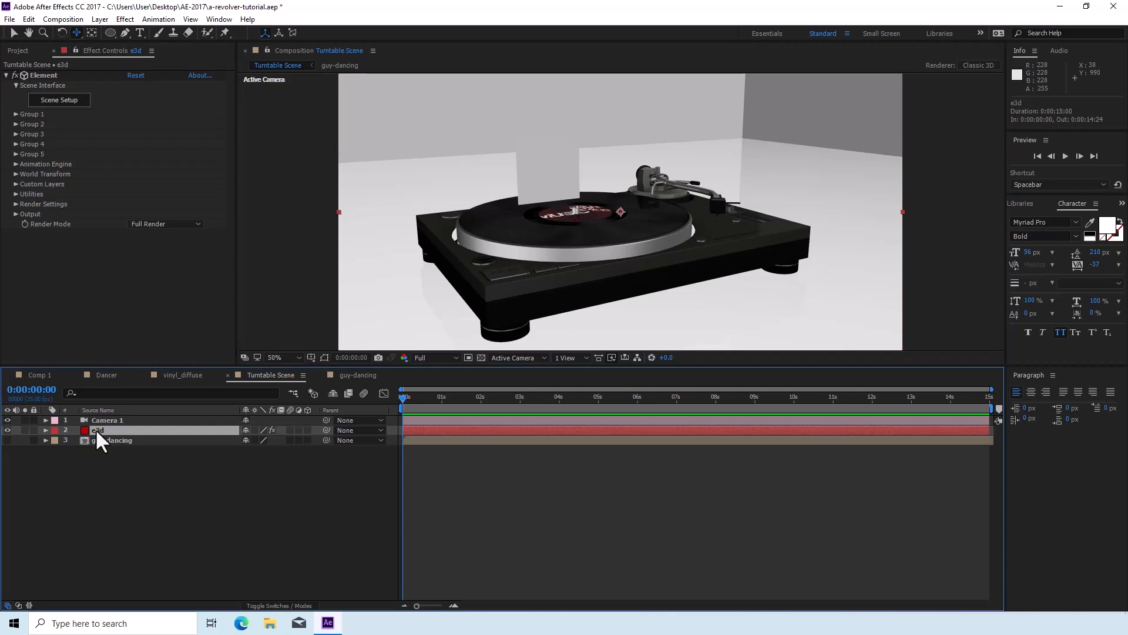
{"action": "left_click", "coordinate": [62, 101]}
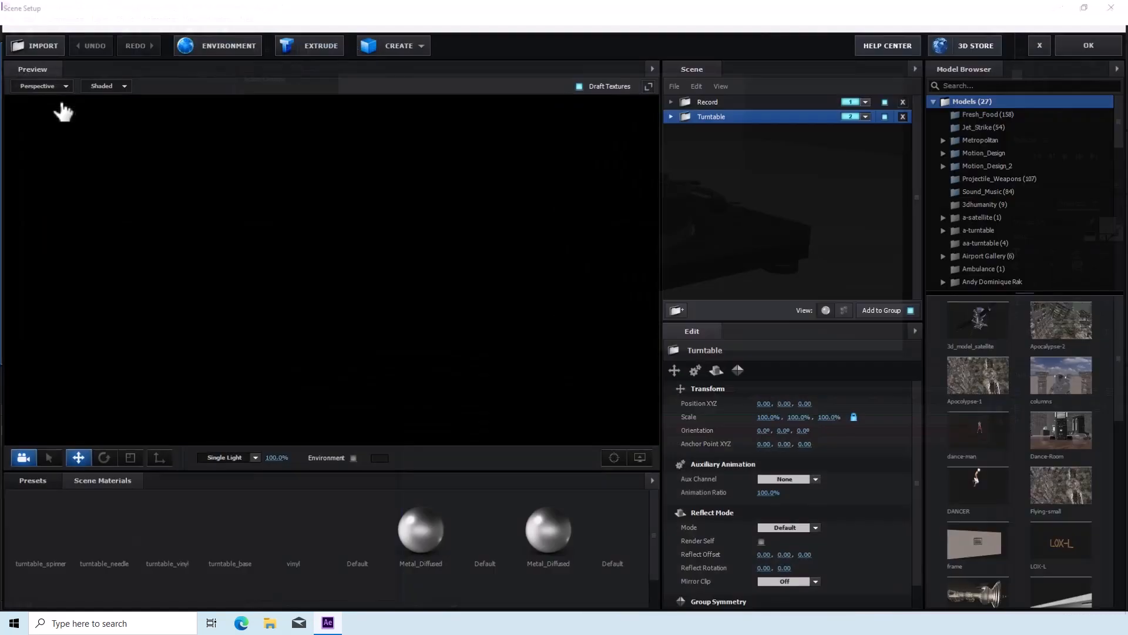
{"action": "left_click", "coordinate": [671, 101]}
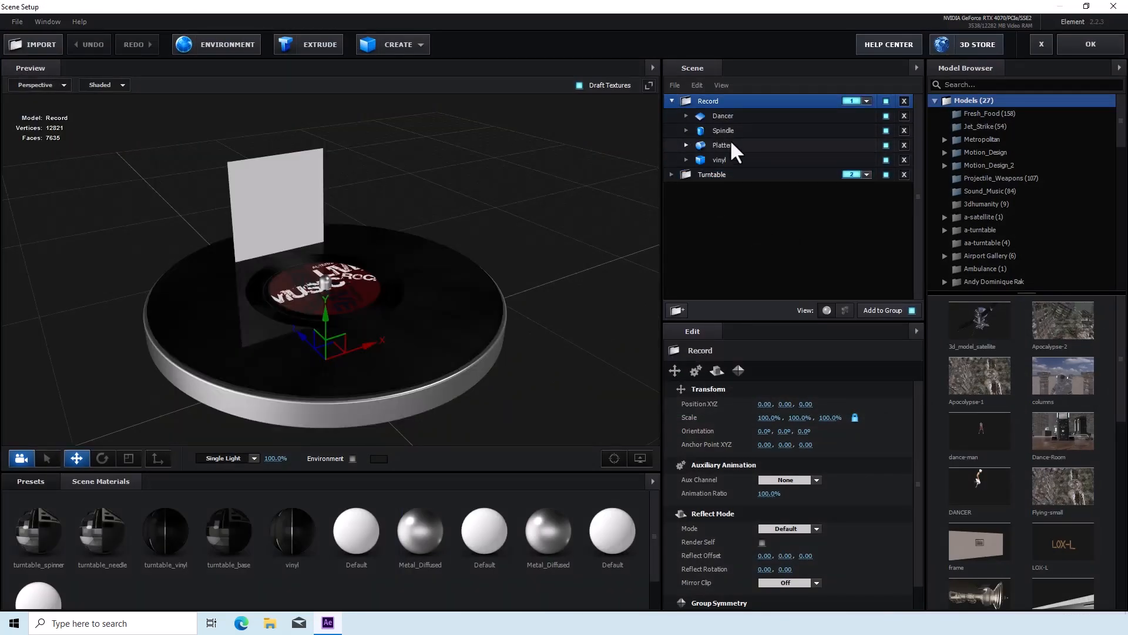
{"action": "left_click", "coordinate": [724, 144]}
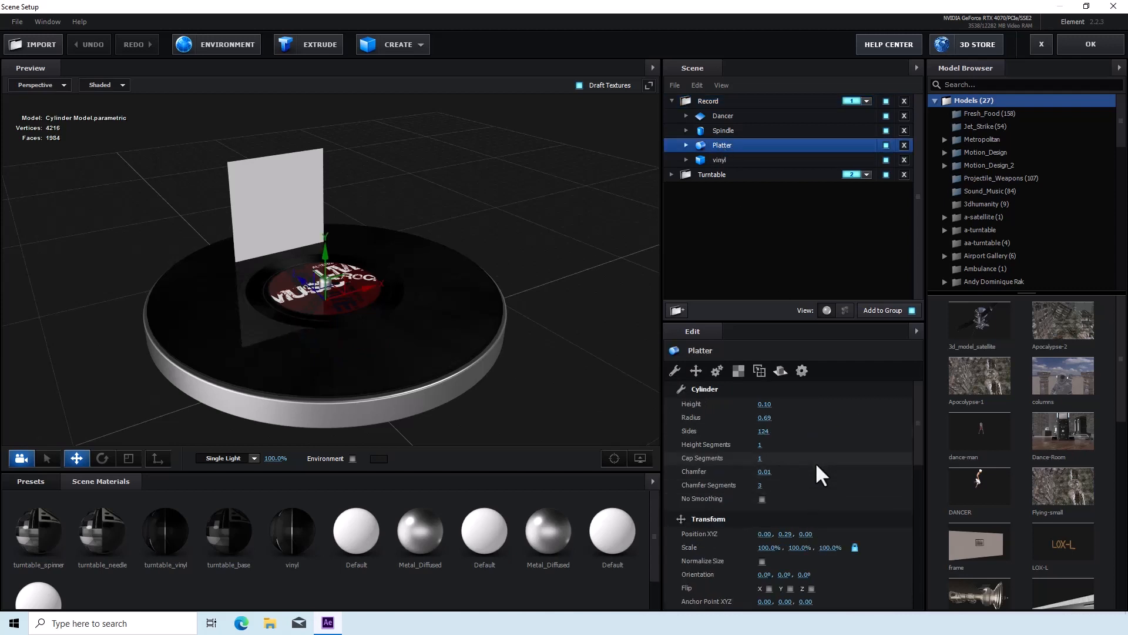
{"action": "left_click", "coordinate": [769, 419]}
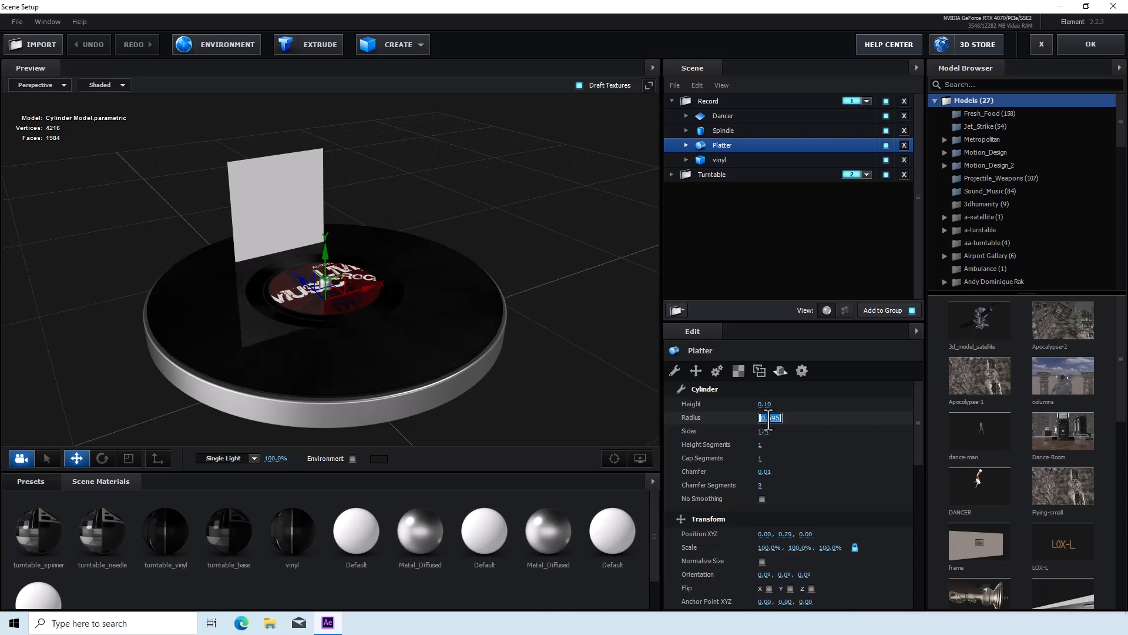
{"action": "left_click", "coordinate": [768, 419]}
{"action": "left_click_drag", "start_coordinate": [767, 419], "coordinate": [793, 419]}
{"action": "type", "text": ".722"}
{"action": "key", "text": "Return"}
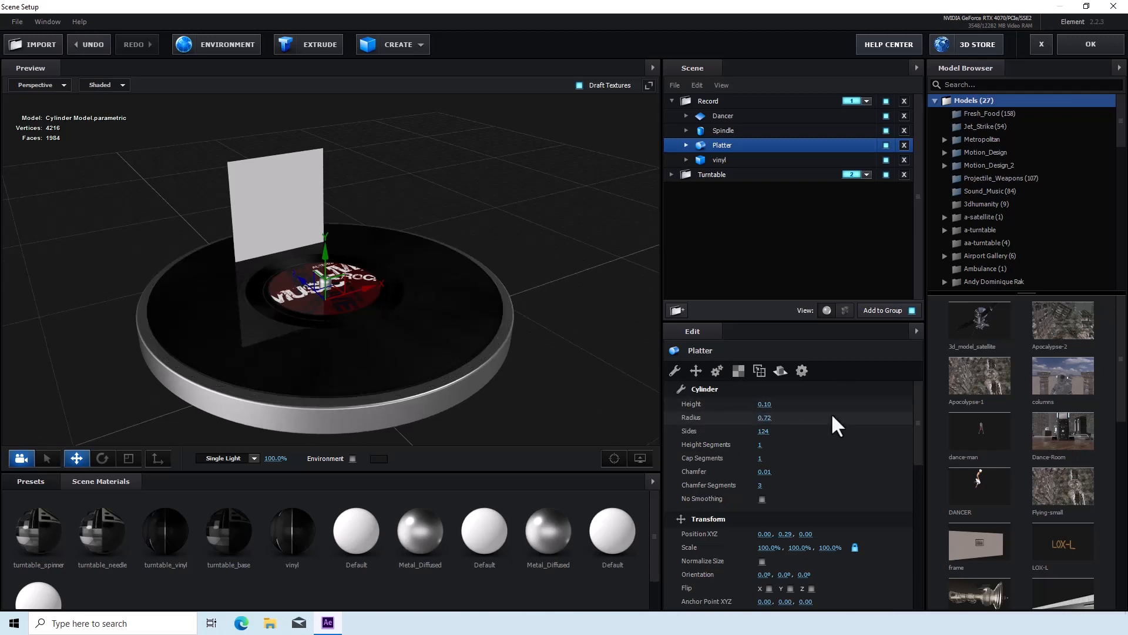
Scale the vinyl model uniformly up to about 72.5%
{"action": "left_click", "coordinate": [727, 161]}
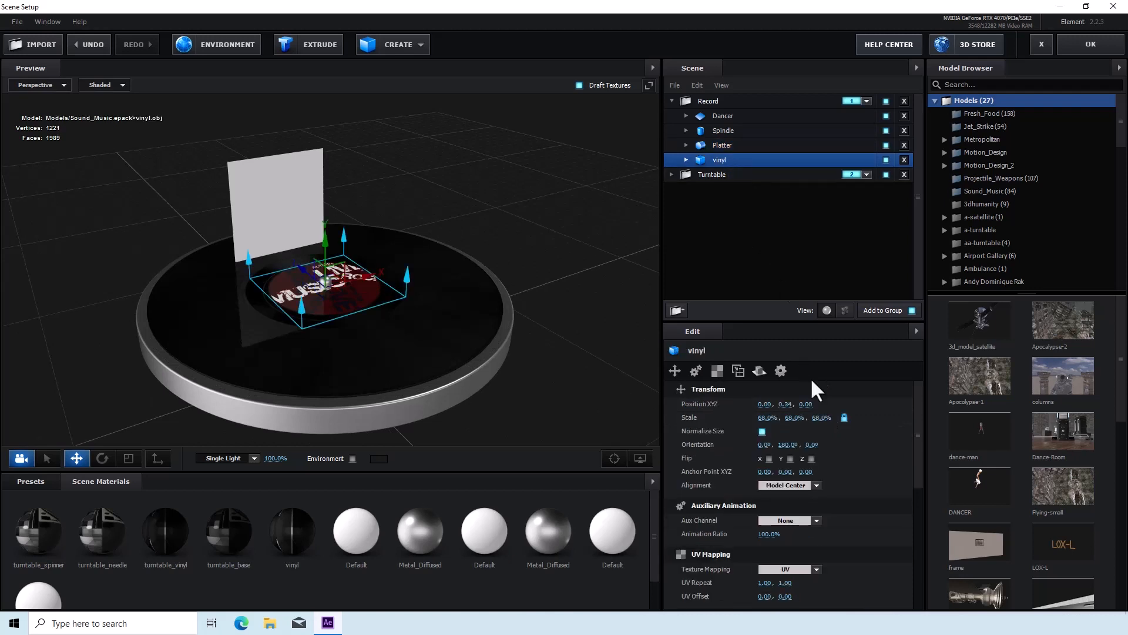
{"action": "left_click", "coordinate": [764, 417]}
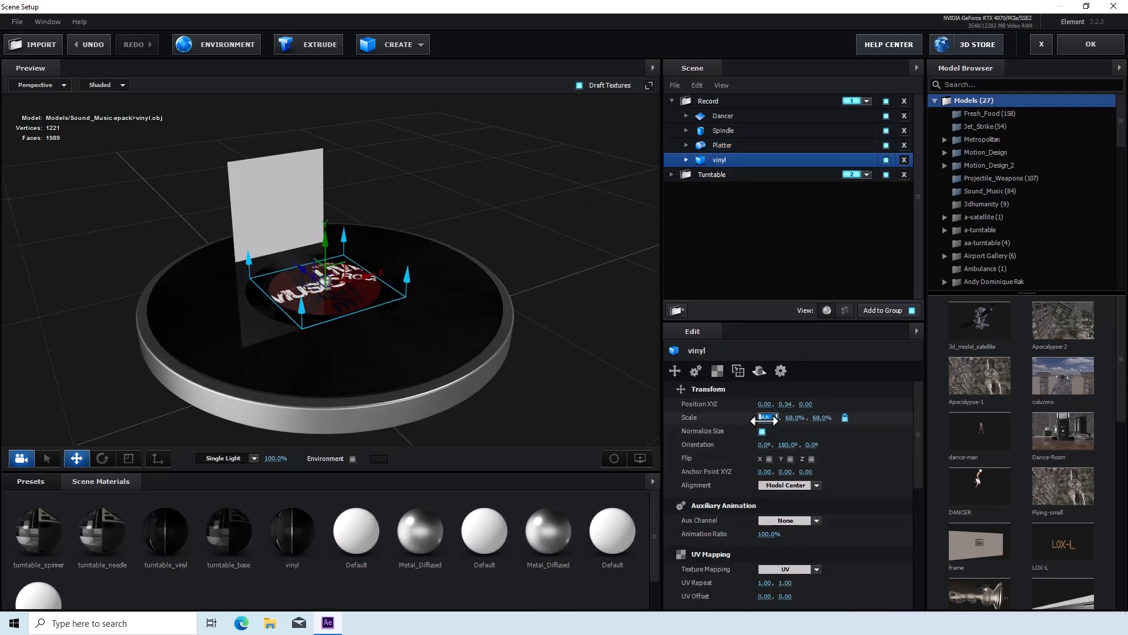
{"action": "type", "text": "70"}
{"action": "key", "text": "Return"}
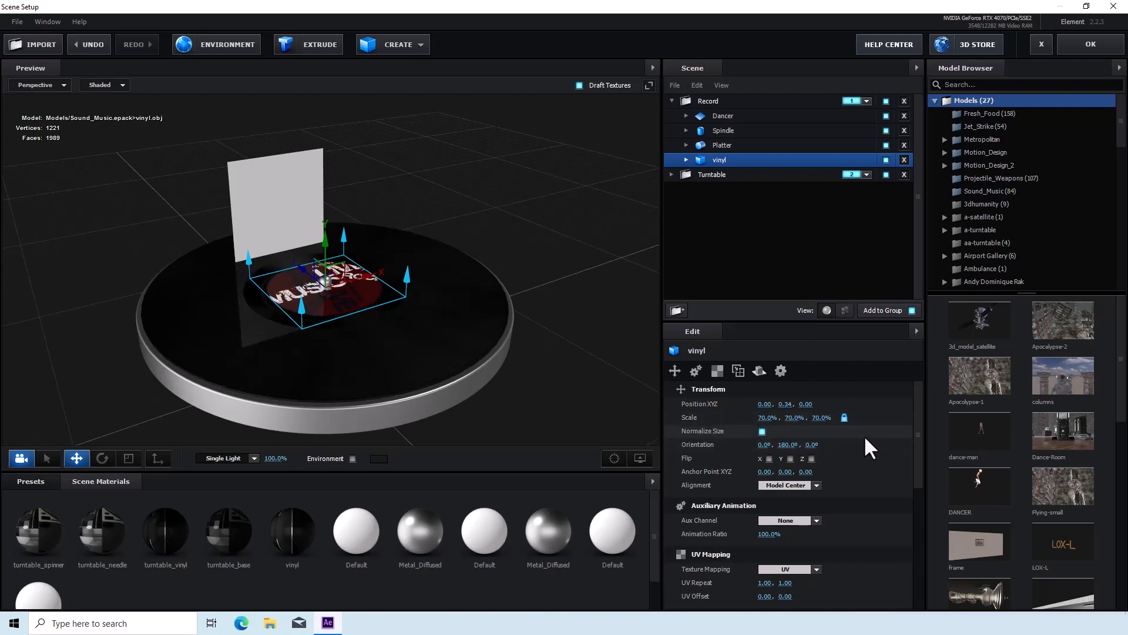
{"action": "left_click_drag", "start_coordinate": [766, 423], "coordinate": [766, 422]}
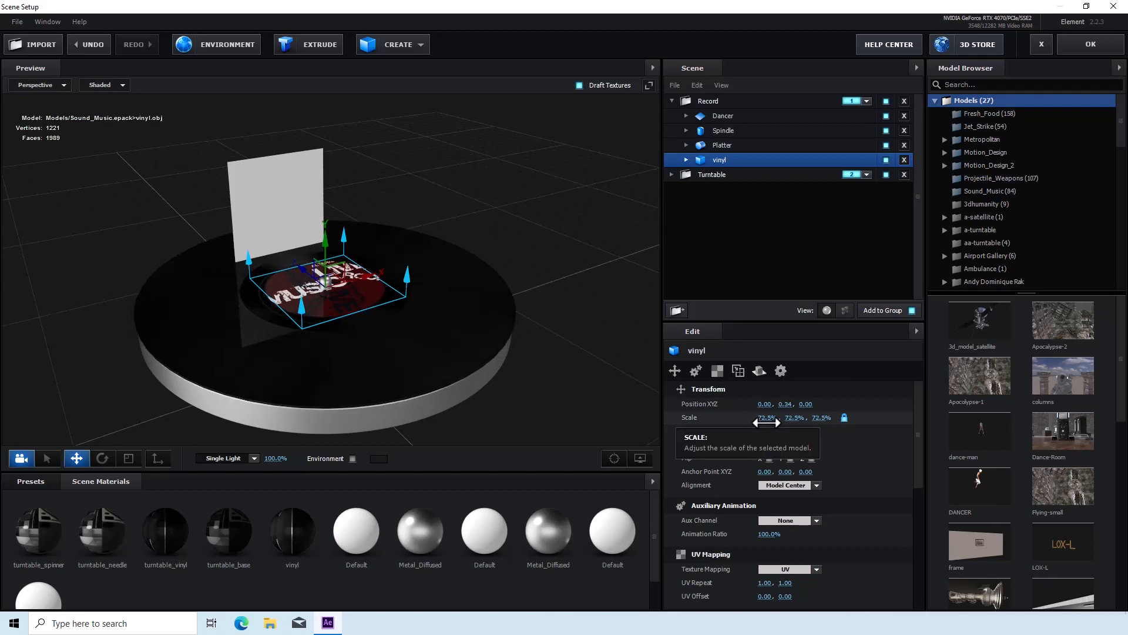
Reduce the Platter's radius to about 0.71 to suit the enlarged vinyl
{"action": "left_click", "coordinate": [726, 148]}
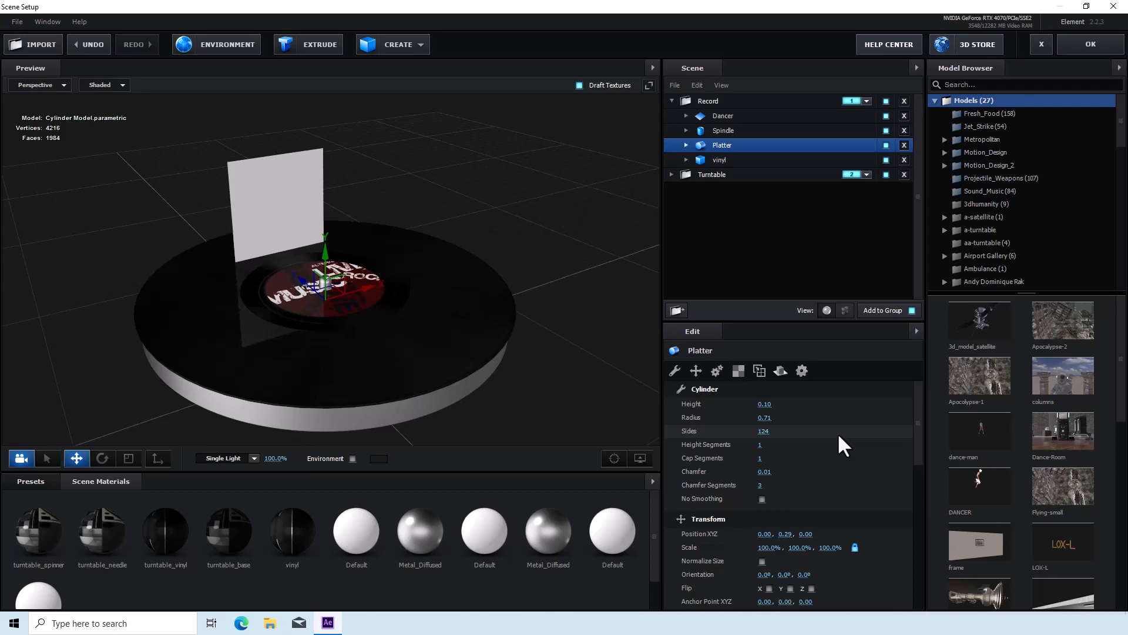
Apply the Scene Setup changes and inspect the enlarged record and platter on the turntable from close up and several camera angles
{"action": "left_click", "coordinate": [1090, 44]}
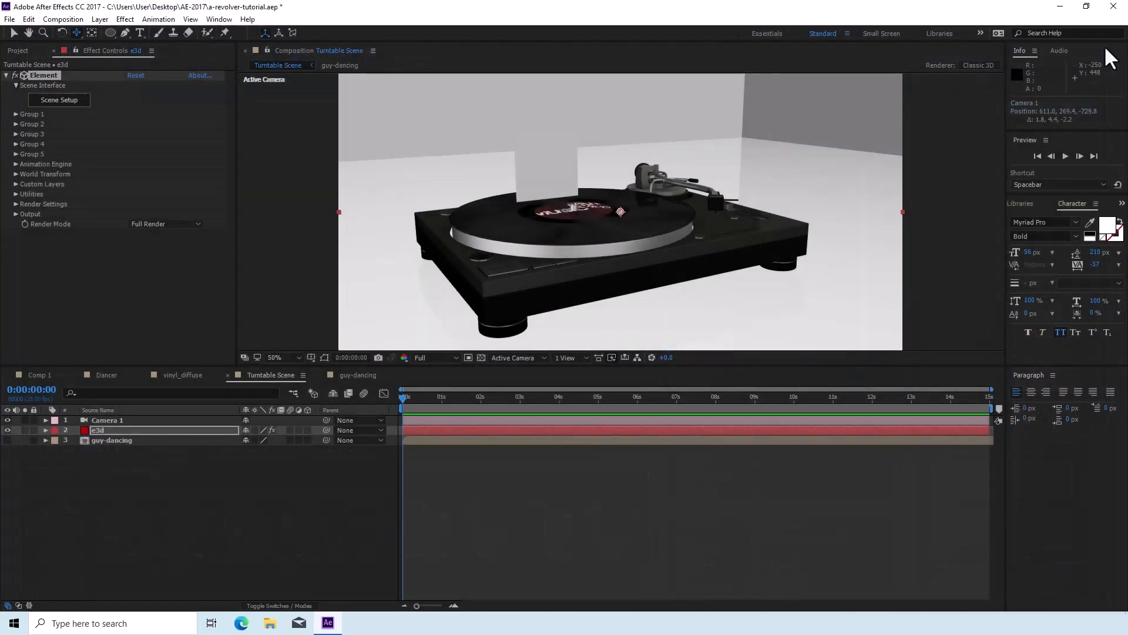
{"action": "left_click_drag", "start_coordinate": [797, 303], "coordinate": [317, 93]}
{"action": "scroll", "coordinate": [563, 290], "scroll_direction": "up", "scroll_amount": 1}
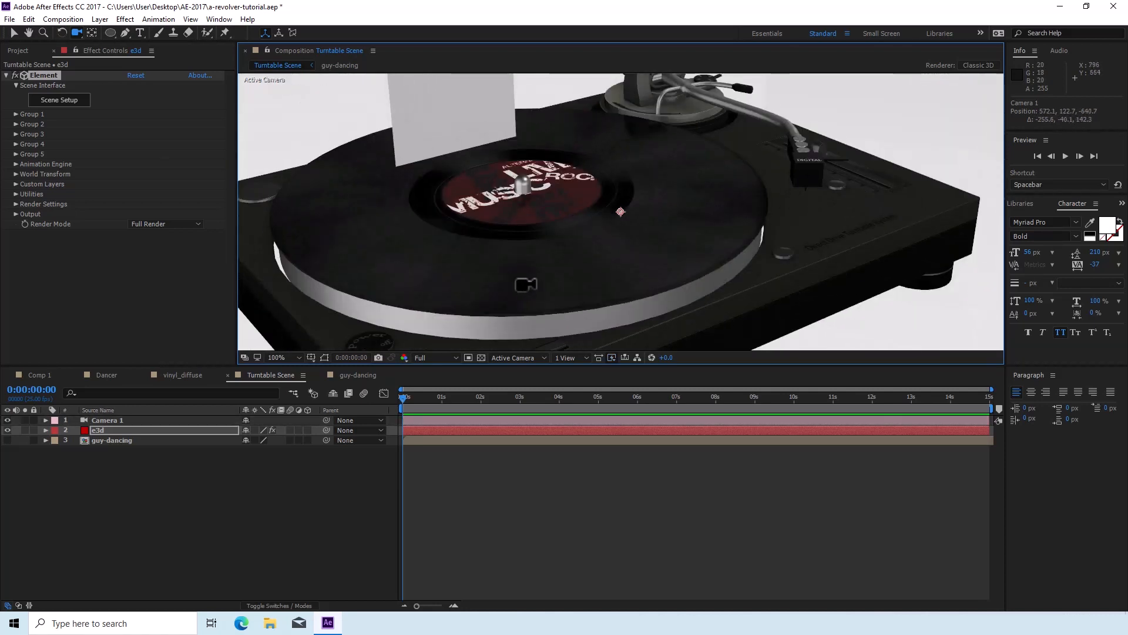
{"action": "scroll", "coordinate": [497, 275], "scroll_direction": "down", "scroll_amount": 3}
{"action": "scroll", "coordinate": [497, 275], "scroll_direction": "up", "scroll_amount": 2}
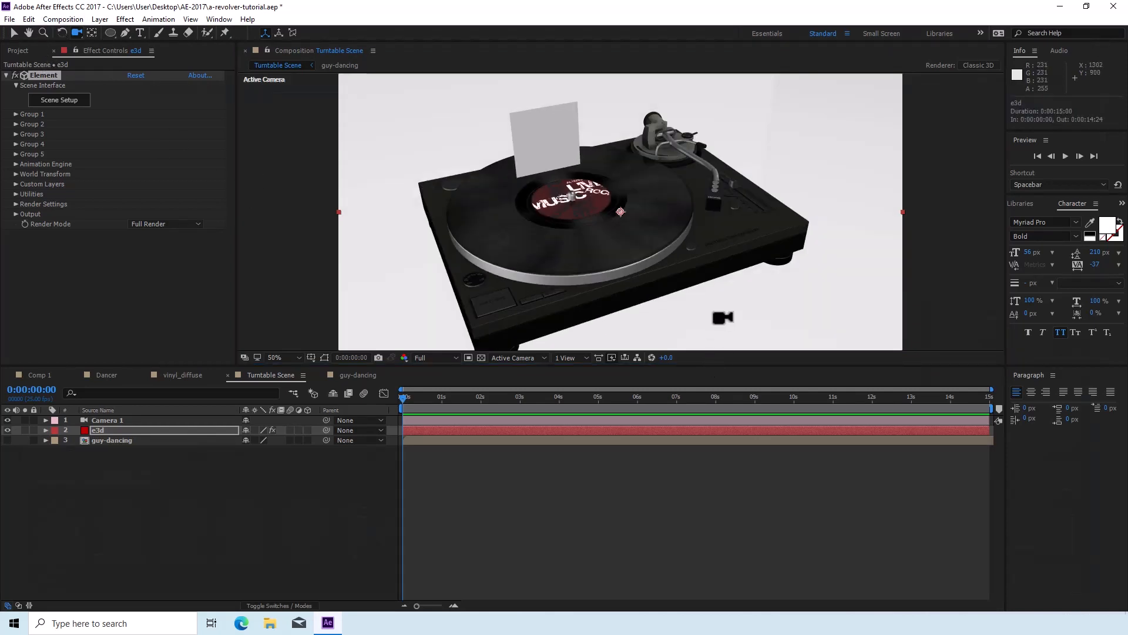
{"action": "left_click_drag", "start_coordinate": [722, 317], "coordinate": [751, 302]}
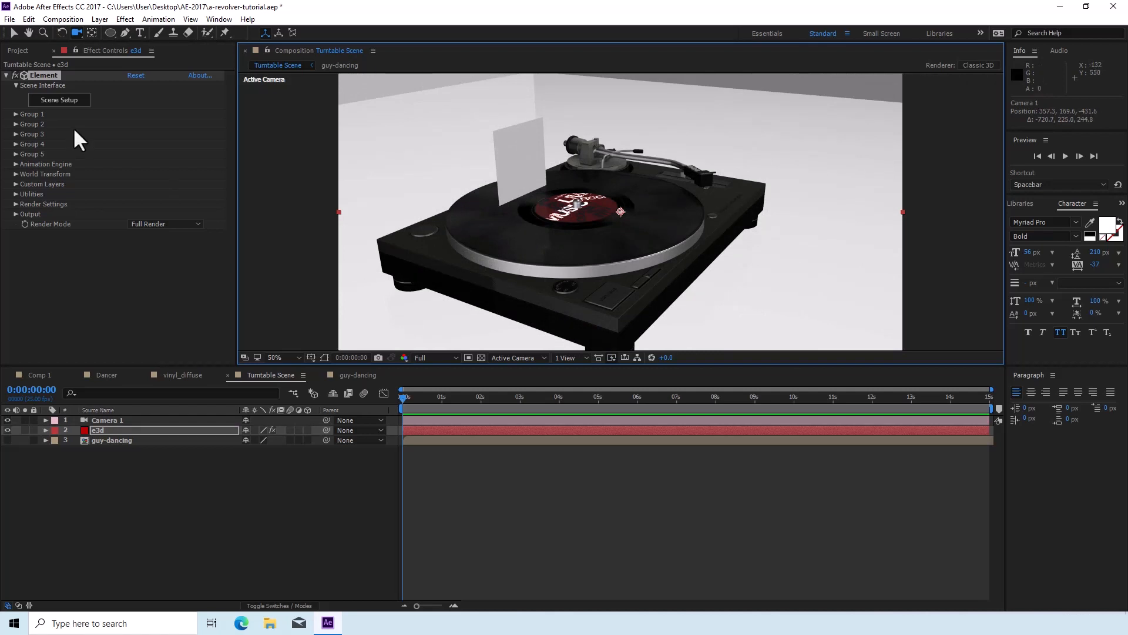
Set the Element render mode to Preview and orbit the camera to a low three-quarter view at about 530, 266, -673
{"action": "left_click", "coordinate": [160, 225]}
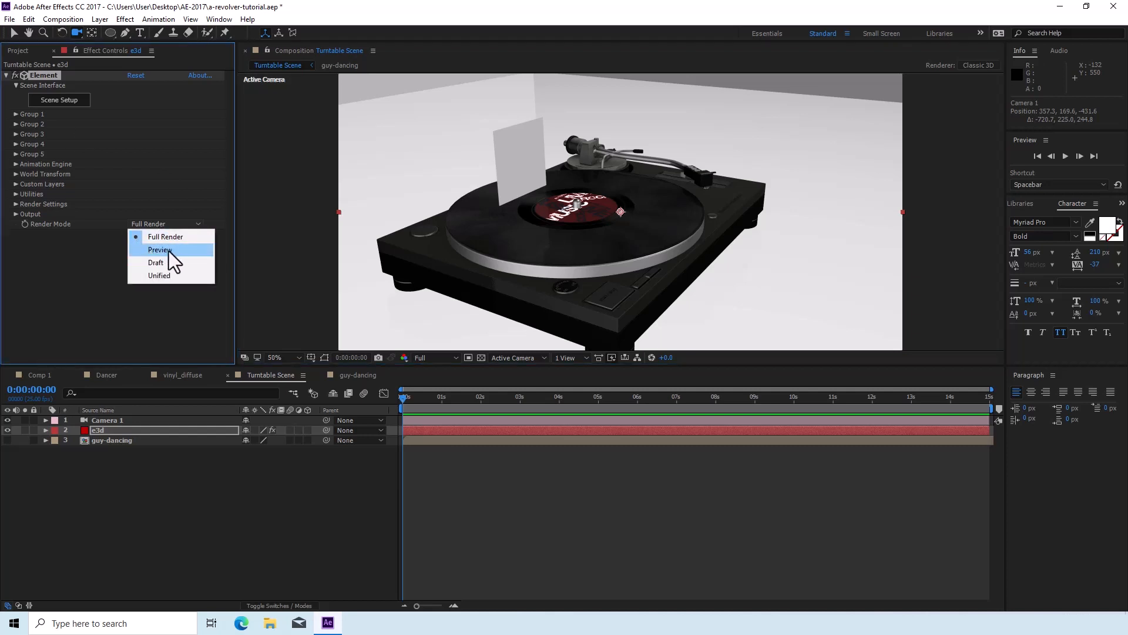
{"action": "left_click", "coordinate": [168, 250]}
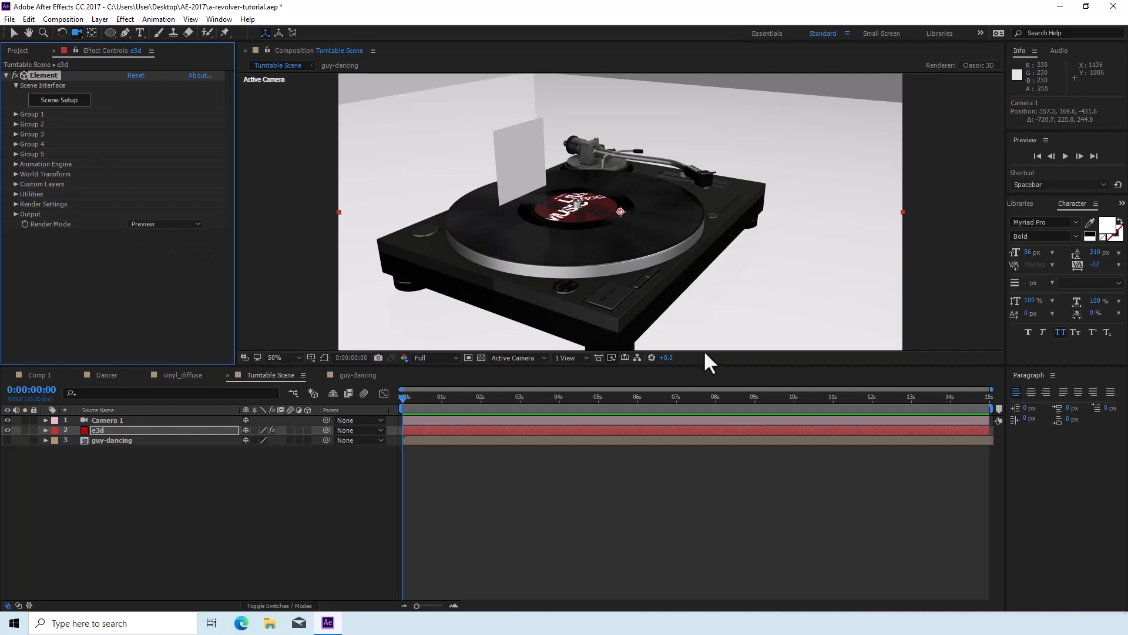
{"action": "mouse_move", "coordinate": [713, 323]}
{"action": "left_mouse_down"}
{"action": "mouse_move", "coordinate": [723, 323]}
{"action": "mouse_move", "coordinate": [703, 330]}
{"action": "mouse_move", "coordinate": [697, 307]}
{"action": "mouse_move", "coordinate": [665, 305]}
{"action": "mouse_move", "coordinate": [729, 312]}
{"action": "left_mouse_up"}
{"action": "left_click_drag", "start_coordinate": [731, 312], "coordinate": [733, 313]}
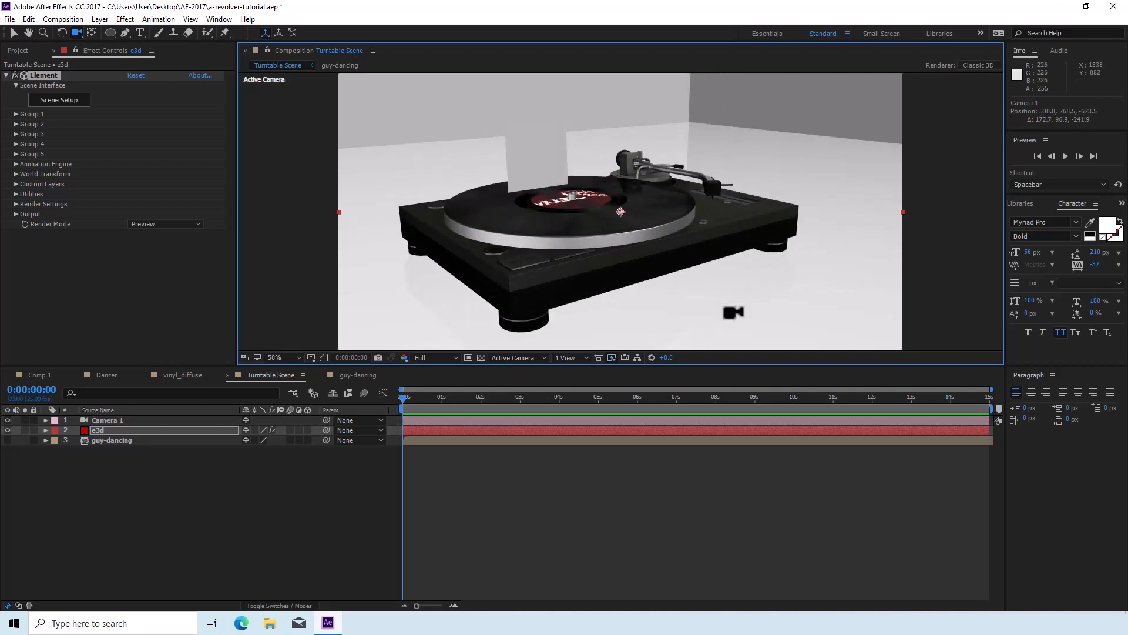
Reopen the e3d layer's Scene Setup and assign the Dancer plane in the Record folder to auxiliary animation Channel 1
{"action": "left_click", "coordinate": [99, 430]}
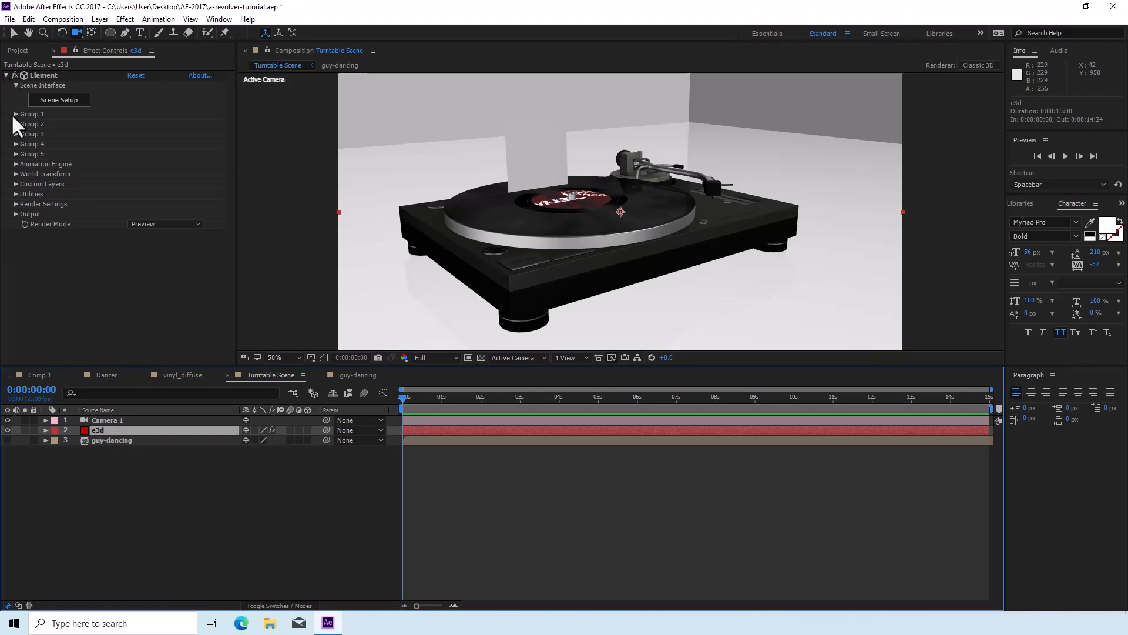
{"action": "left_click", "coordinate": [60, 101]}
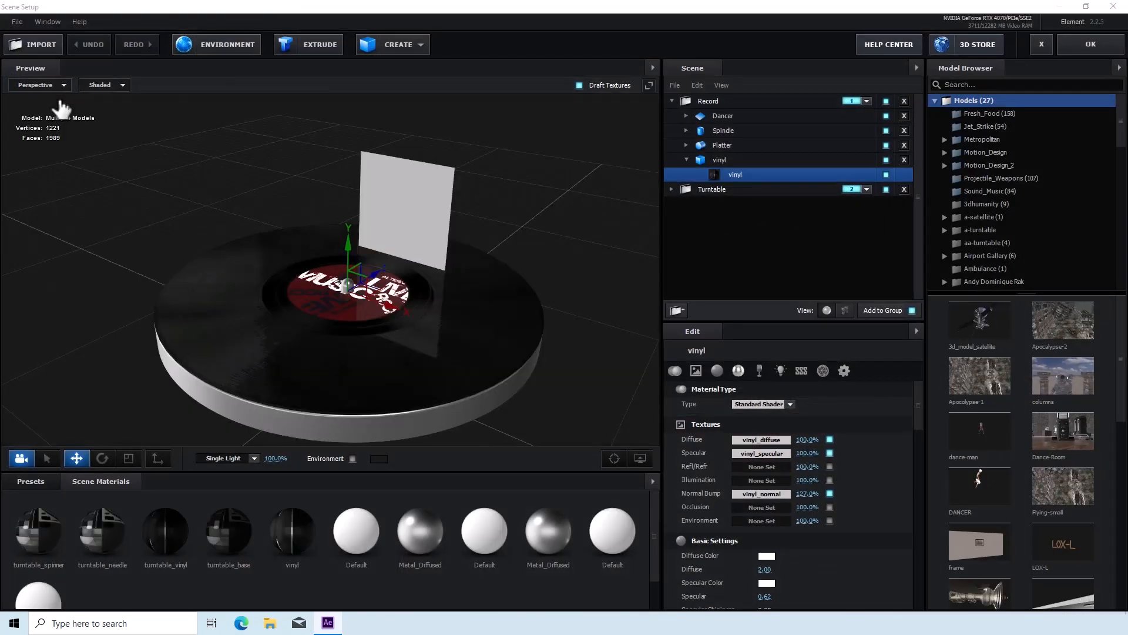
{"action": "left_click", "coordinate": [722, 114]}
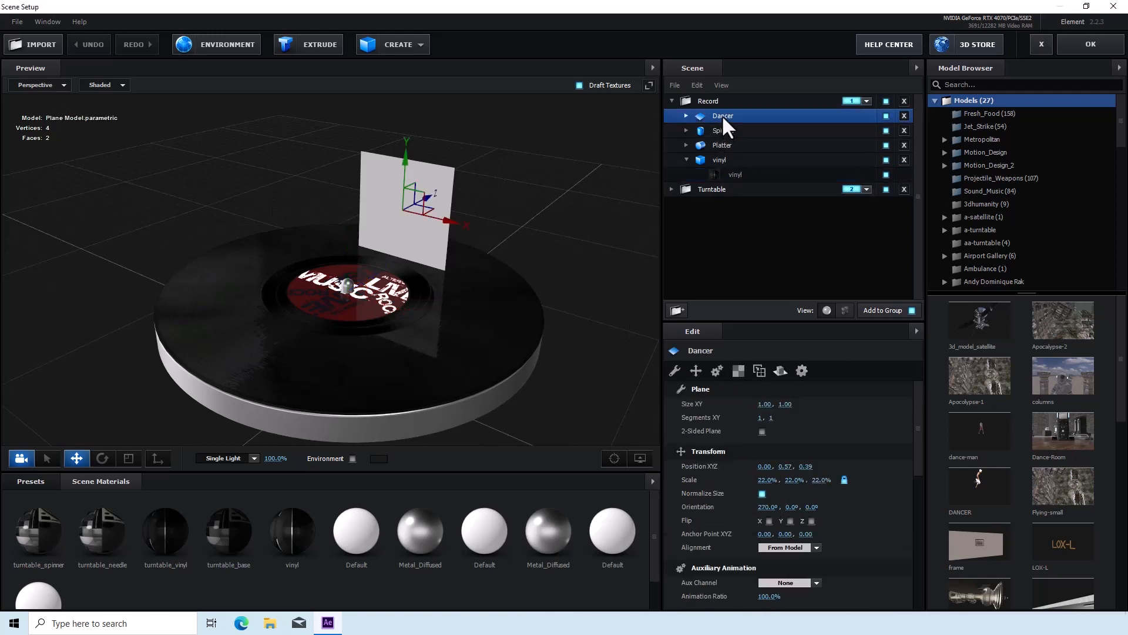
{"action": "right_click", "coordinate": [721, 115]}
{"action": "mouse_move", "coordinate": [789, 225]}
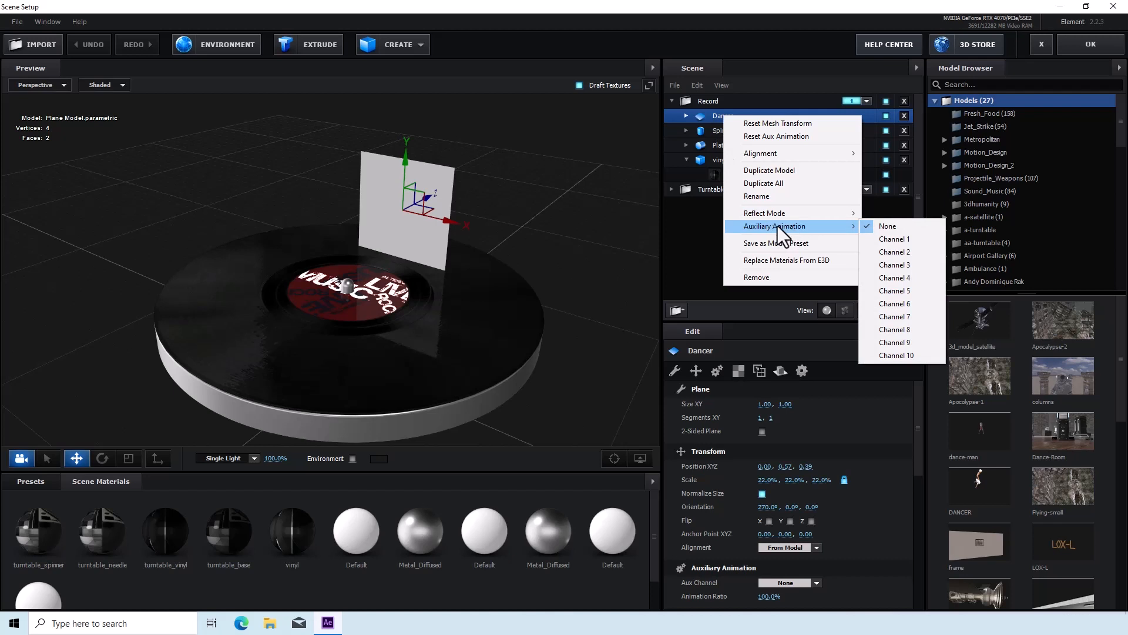
{"action": "left_click", "coordinate": [887, 238]}
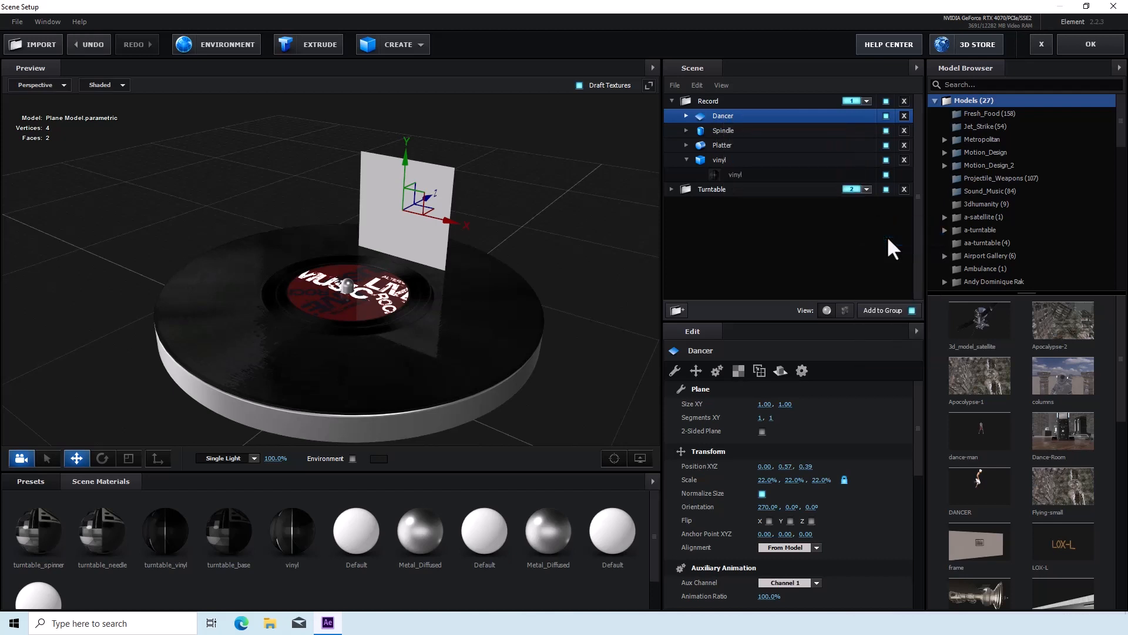
Check that the arm model in the Turntable folder uses auxiliary animation Channel 2, and apply the scene
{"action": "left_click", "coordinate": [671, 189]}
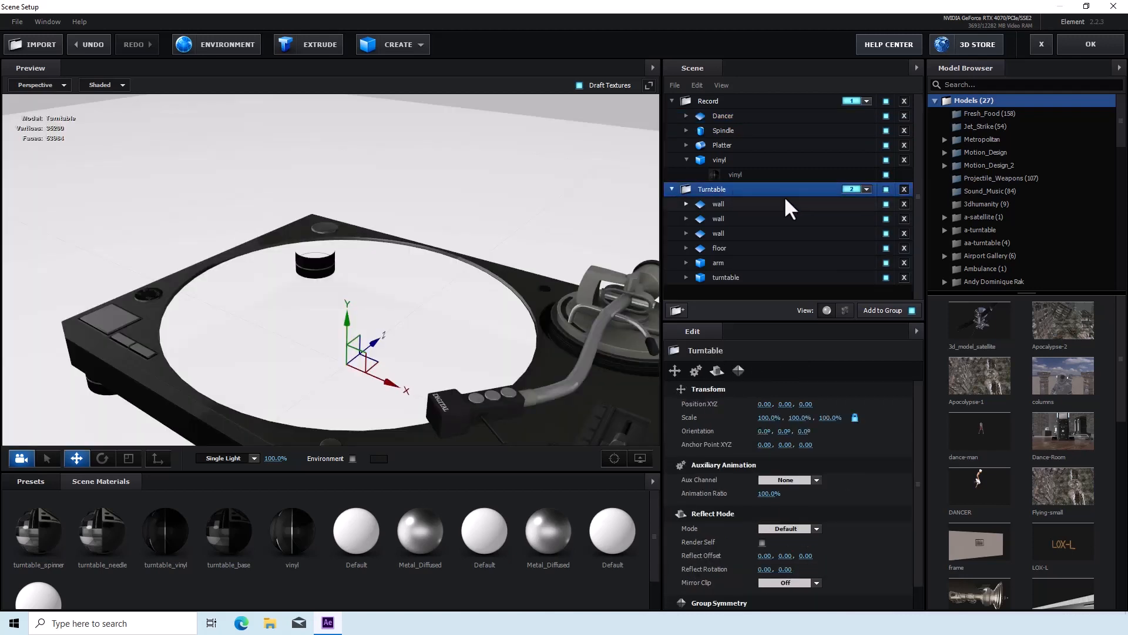
{"action": "left_click", "coordinate": [718, 261]}
{"action": "right_click", "coordinate": [720, 261]}
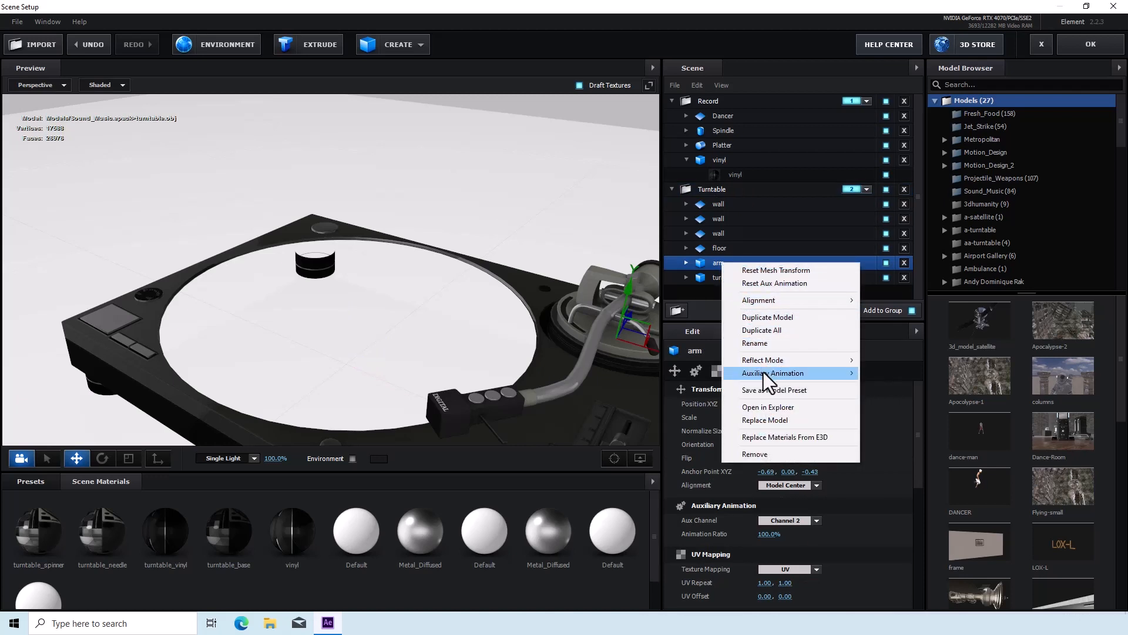
{"action": "mouse_move", "coordinate": [764, 372]}
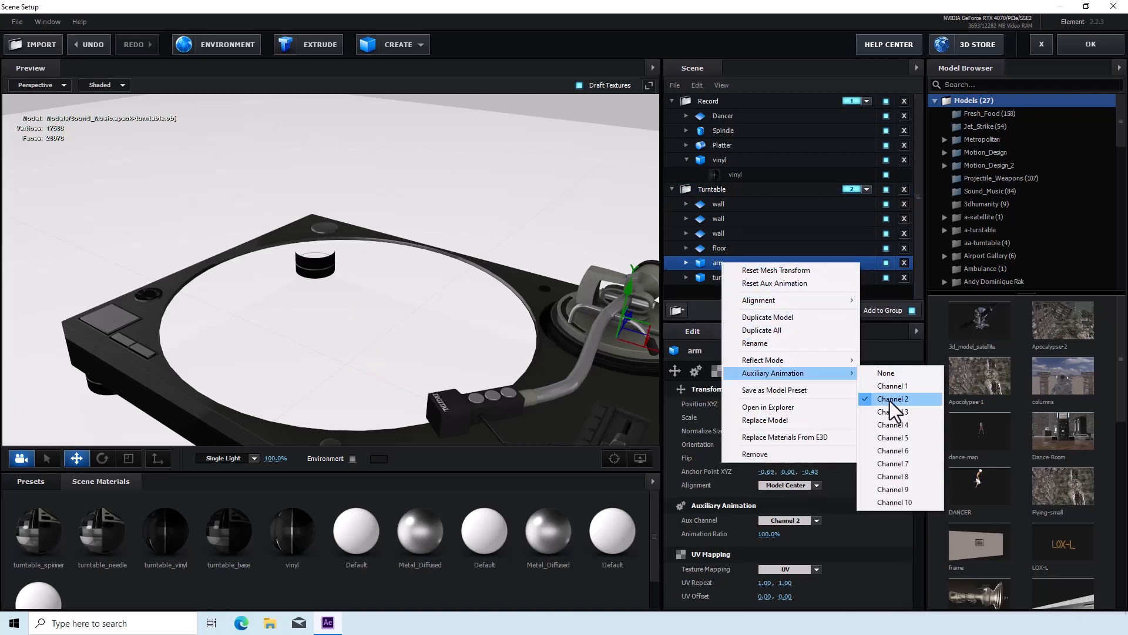
{"action": "left_click", "coordinate": [1091, 44]}
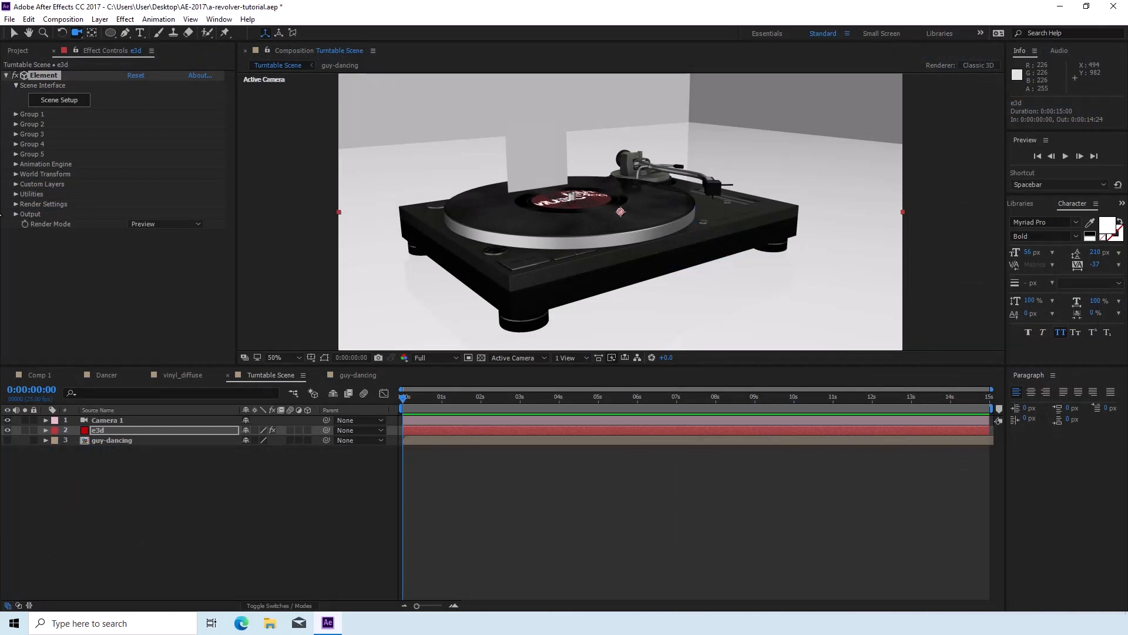
Assign the guy-dancing layer to Layer 1 of the Element effect's custom texture maps
{"action": "left_click", "coordinate": [15, 185]}
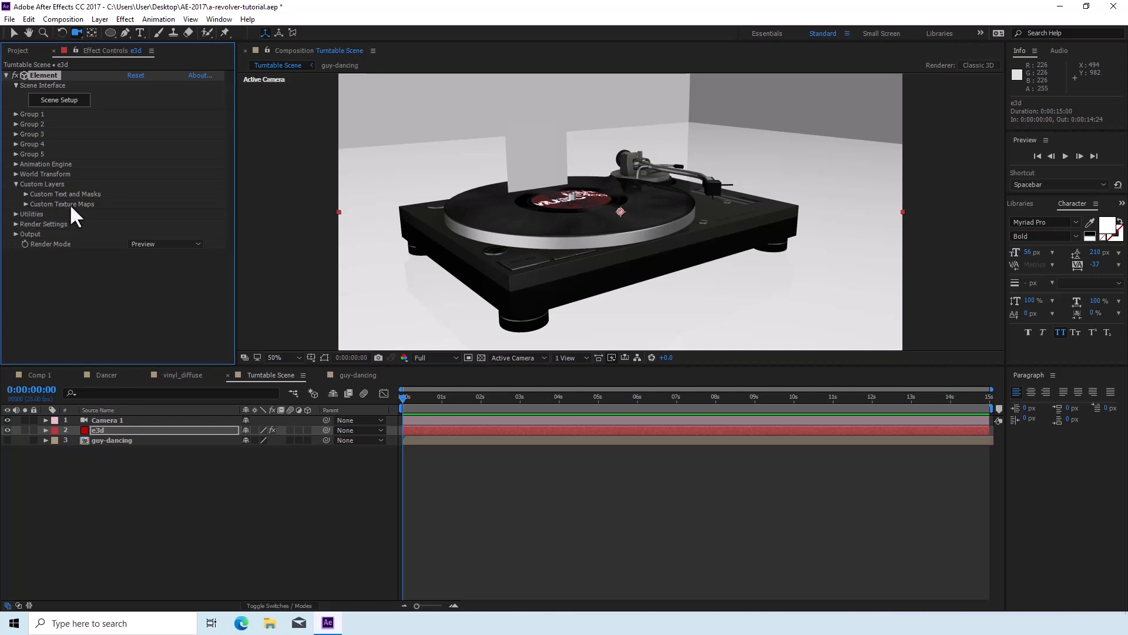
{"action": "left_click", "coordinate": [24, 203]}
{"action": "left_click", "coordinate": [141, 159]}
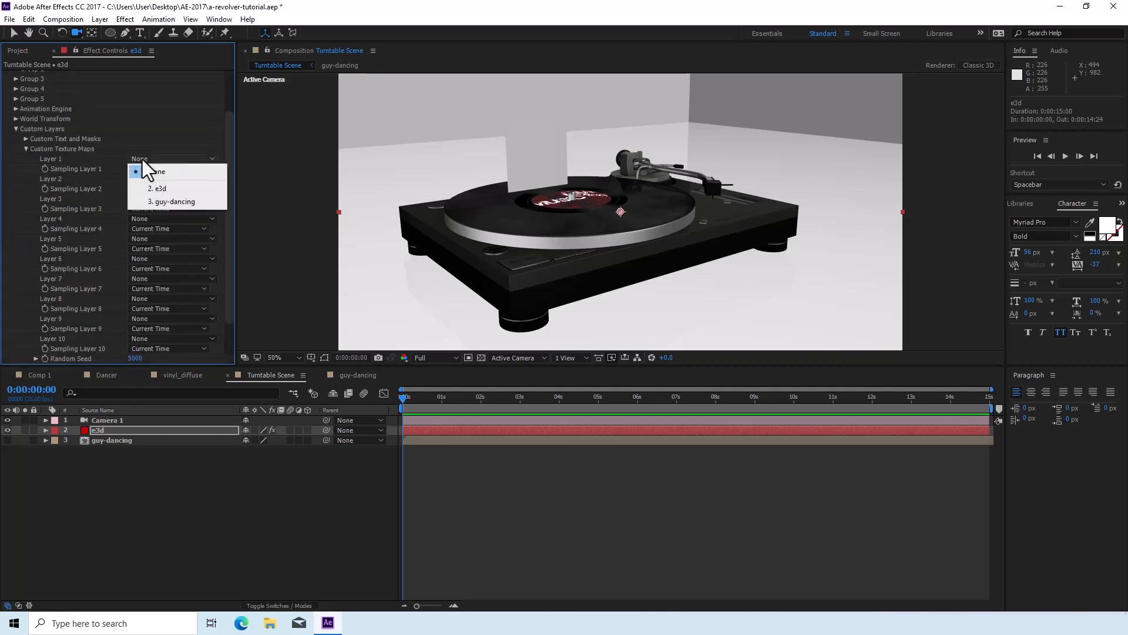
{"action": "left_click", "coordinate": [162, 200]}
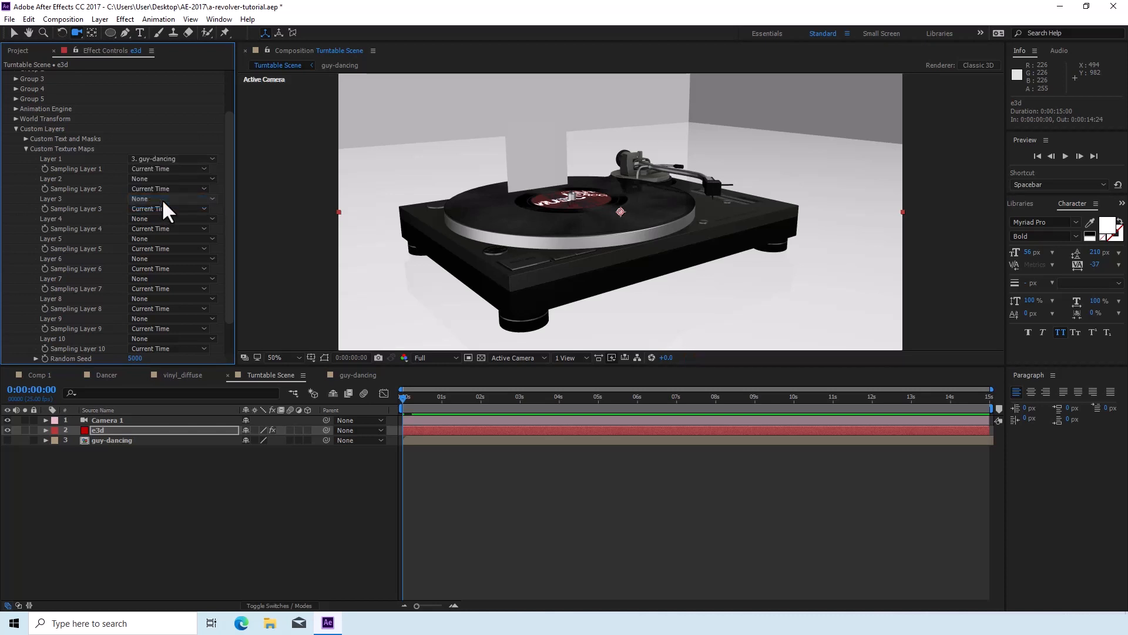
{"action": "left_click", "coordinate": [26, 149]}
Create a group null for Element Group 1, place it between Camera 1 and e3d, and rename it rotation
{"action": "left_click", "coordinate": [16, 114]}
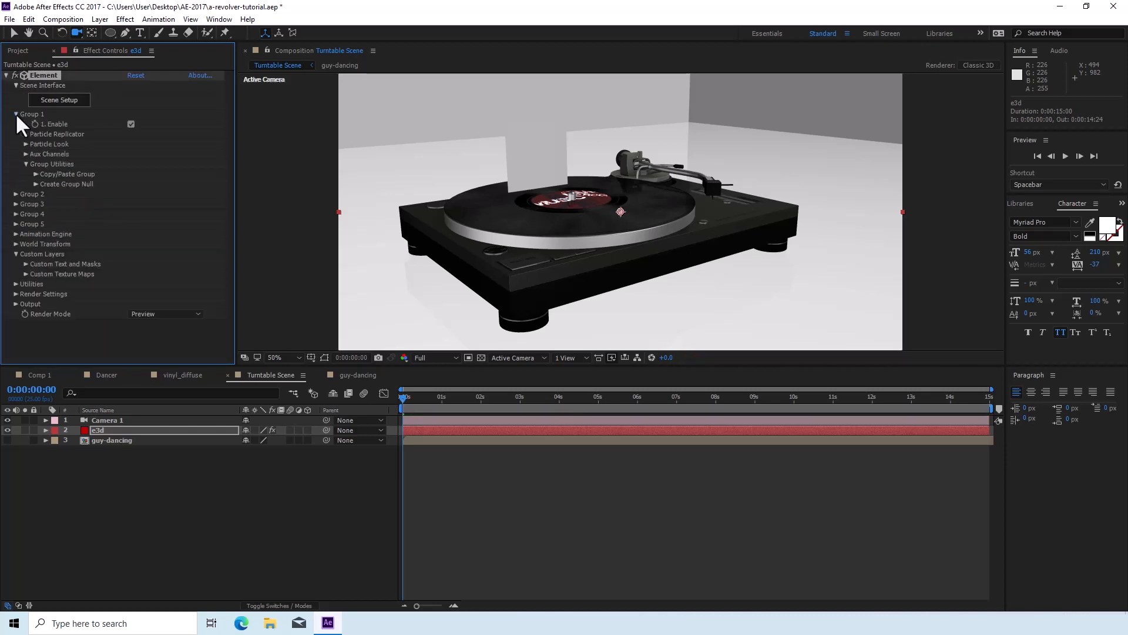
{"action": "left_click", "coordinate": [34, 182]}
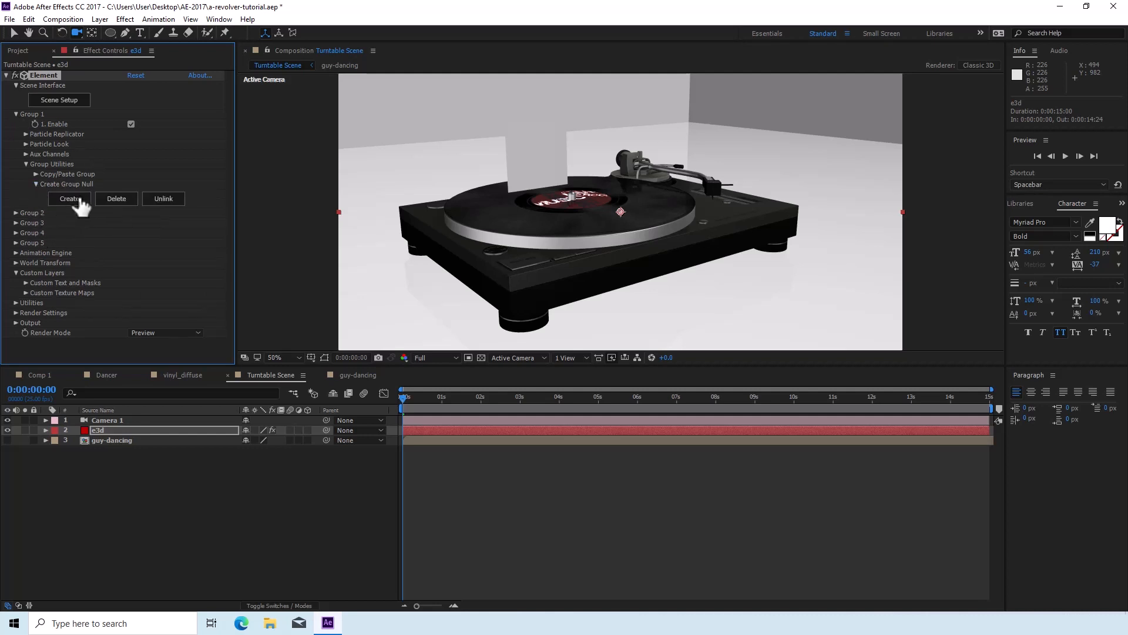
{"action": "left_click", "coordinate": [75, 199]}
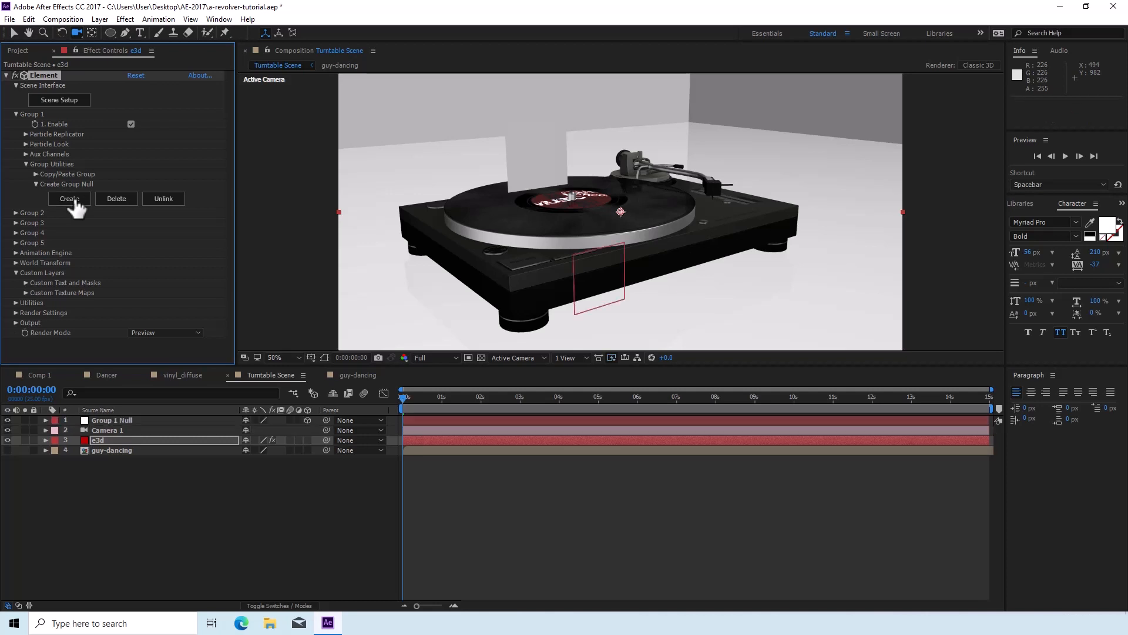
{"action": "left_click_drag", "start_coordinate": [125, 418], "coordinate": [125, 439]}
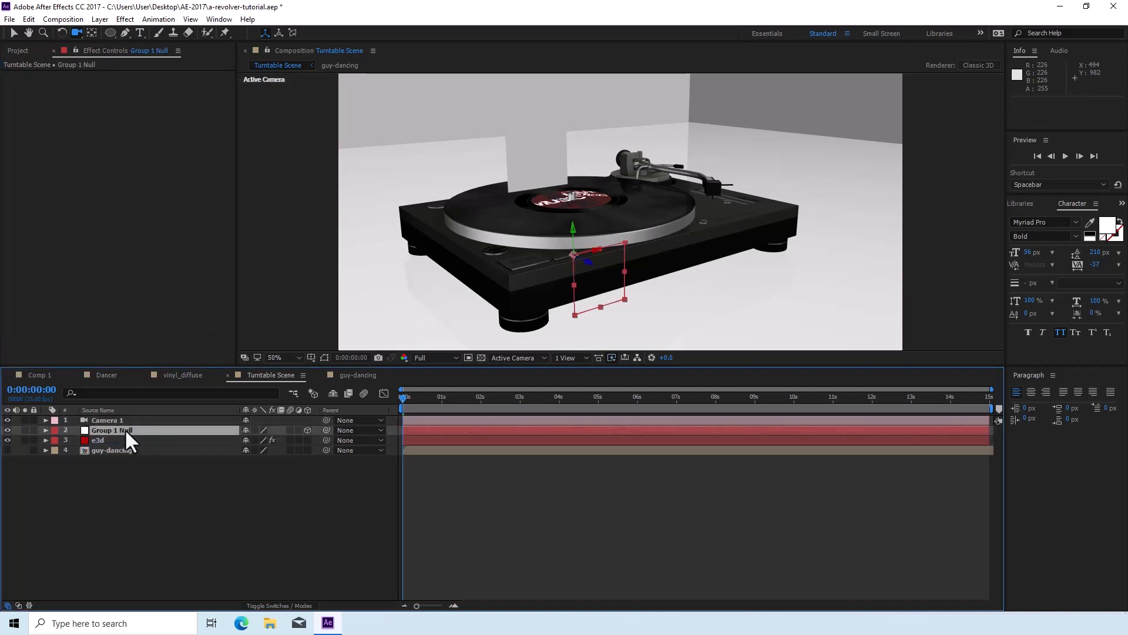
{"action": "key", "text": "Return"}
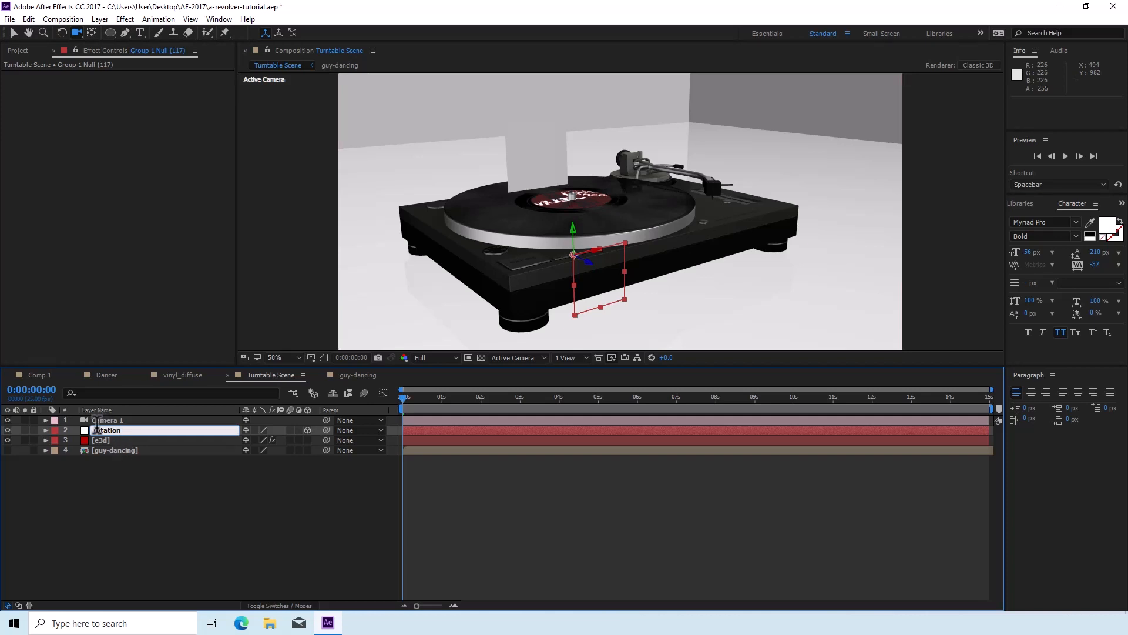
{"action": "left_click", "coordinate": [164, 524]}
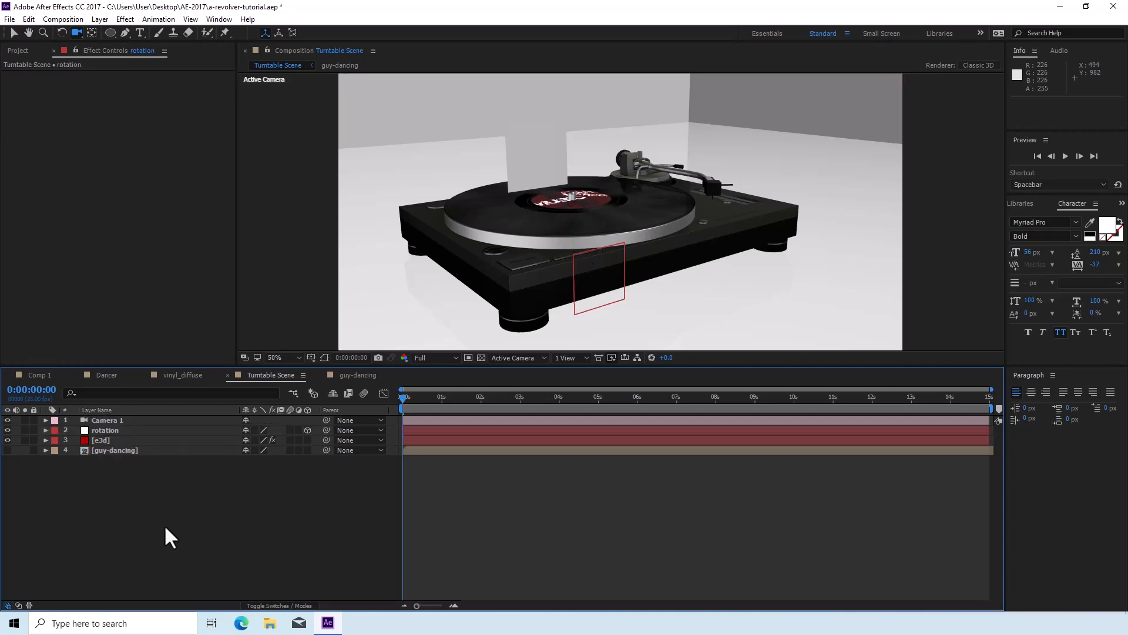
Add the expression time*60 to the rotation null's Y Rotation and preview the spinning record
{"action": "left_click", "coordinate": [105, 432]}
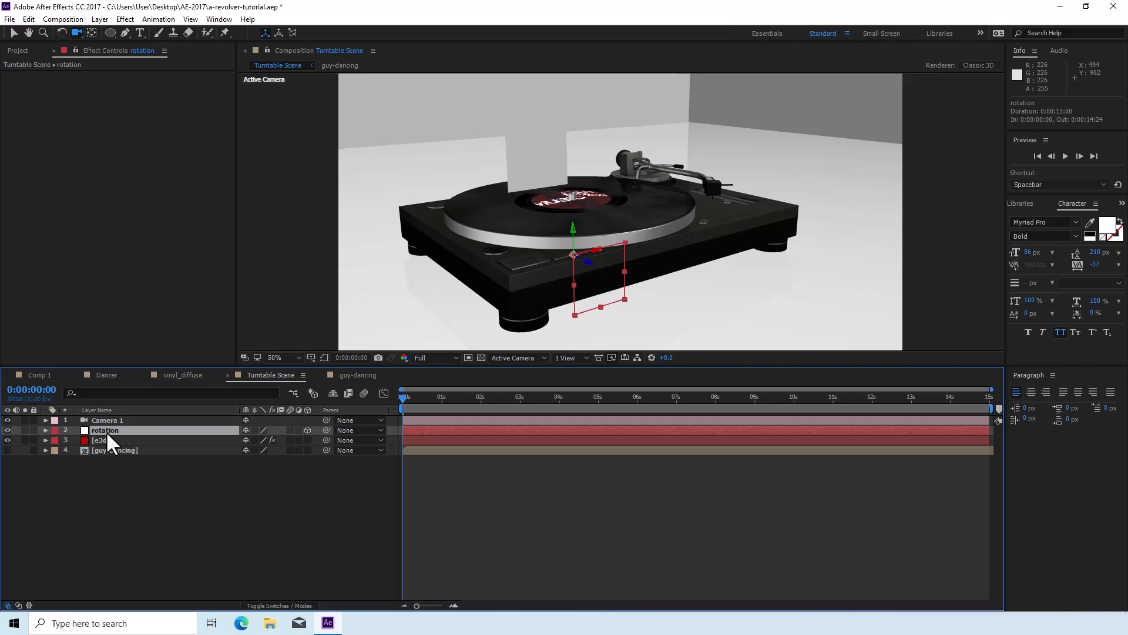
{"action": "key", "text": "r"}
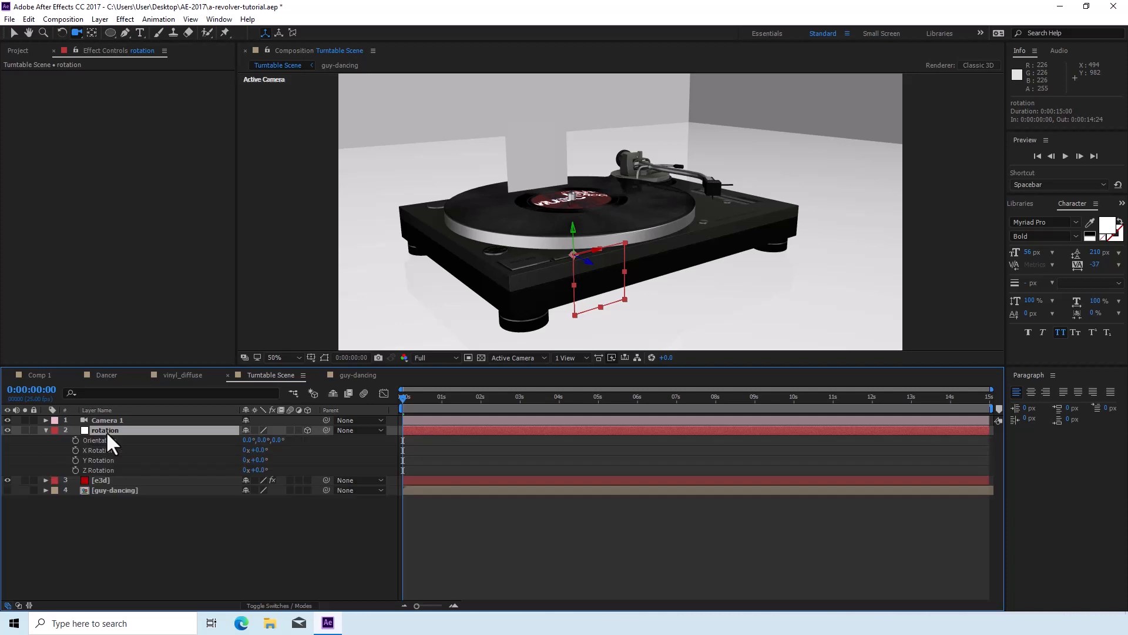
{"action": "left_click", "coordinate": [75, 462], "text": "alt"}
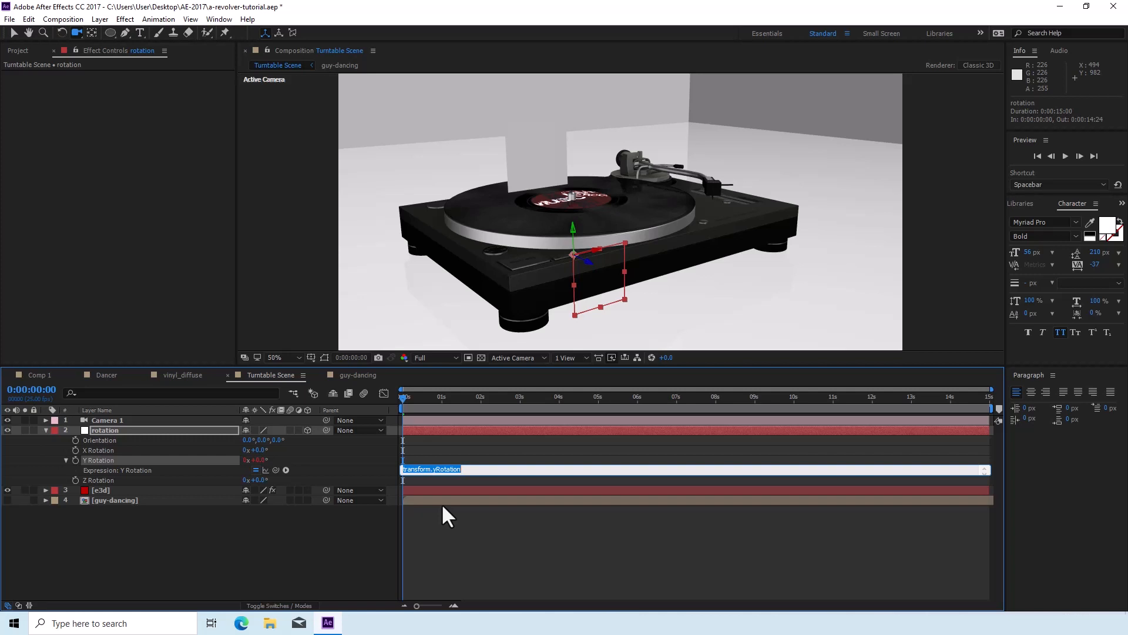
{"action": "type", "text": "t"}
{"action": "type", "text": "ime*"}
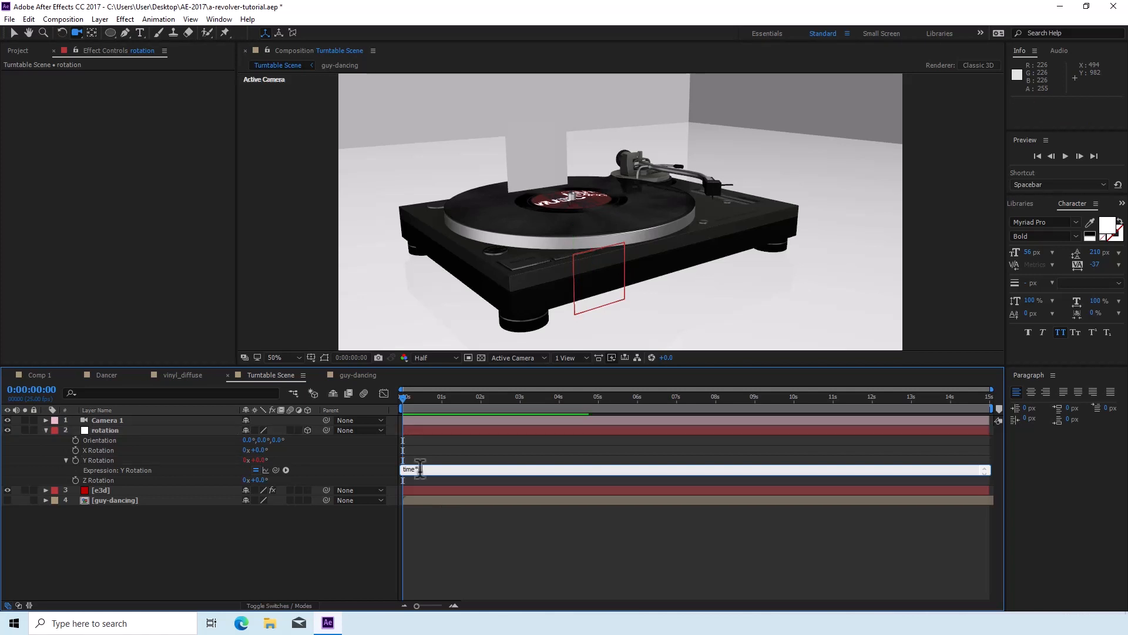
{"action": "type", "text": "60"}
{"action": "left_click", "coordinate": [428, 541]}
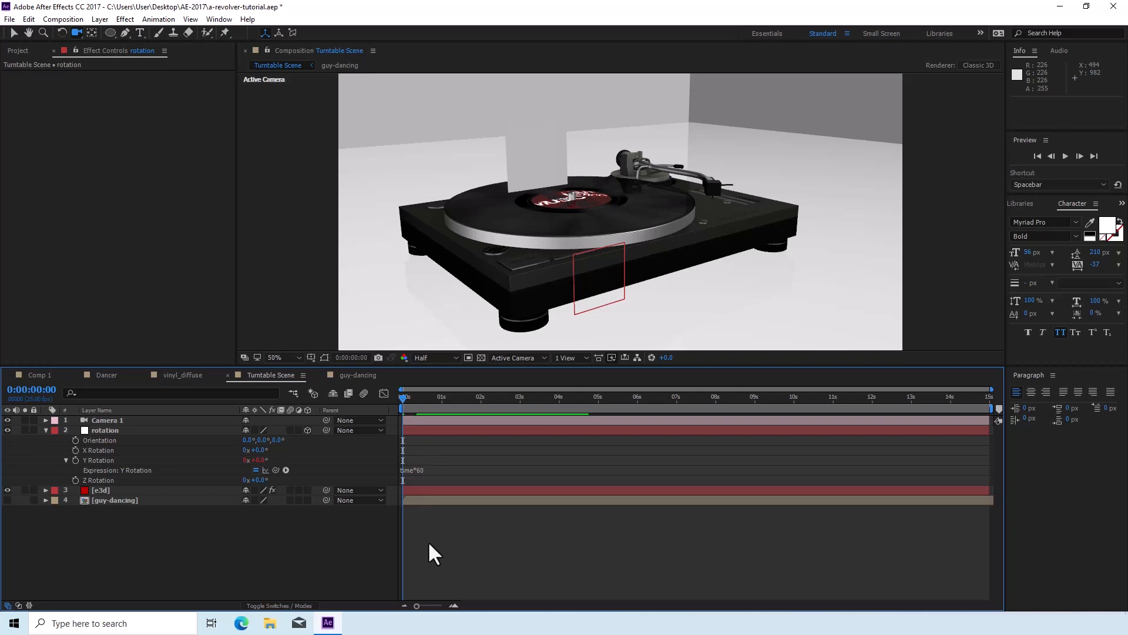
{"action": "key", "text": "space"}
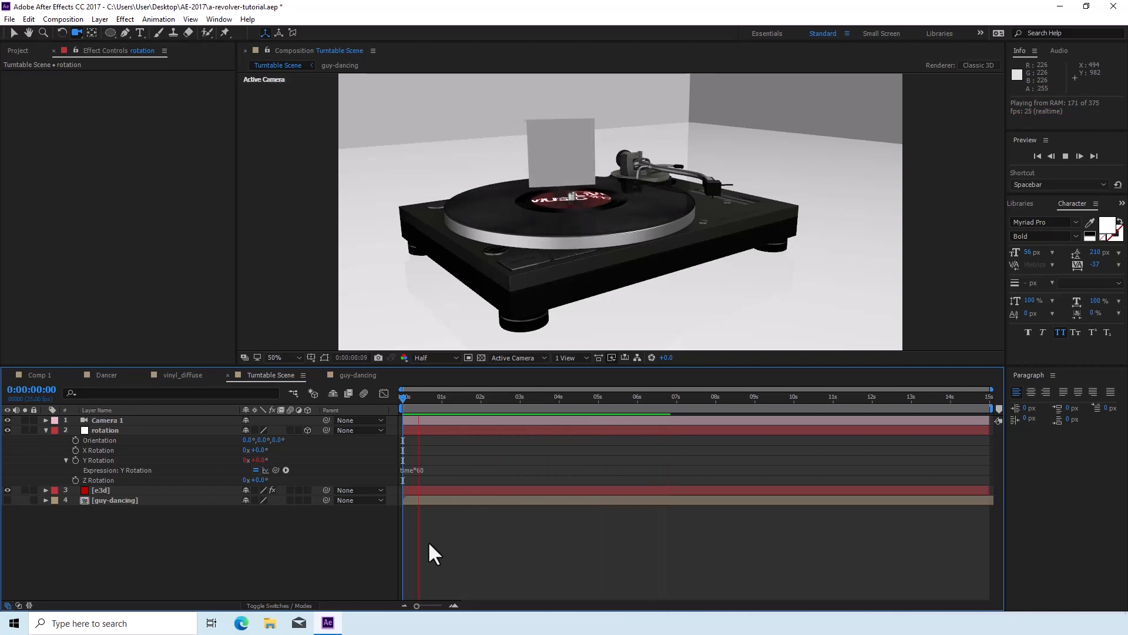
{"action": "key", "text": "space"}
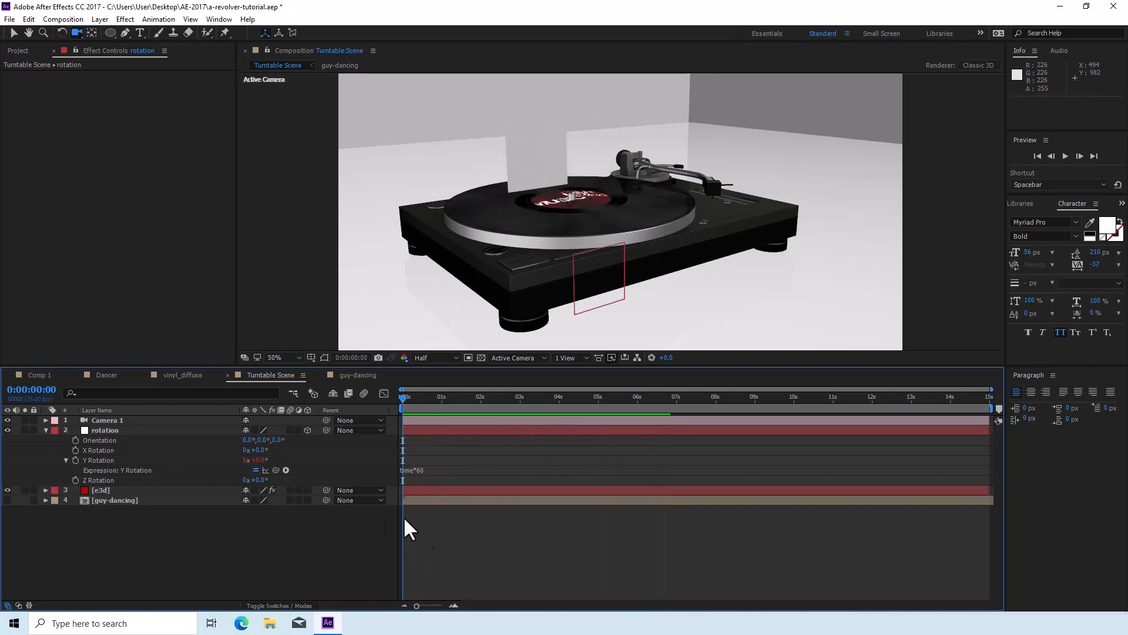
{"action": "left_click", "coordinate": [46, 431]}
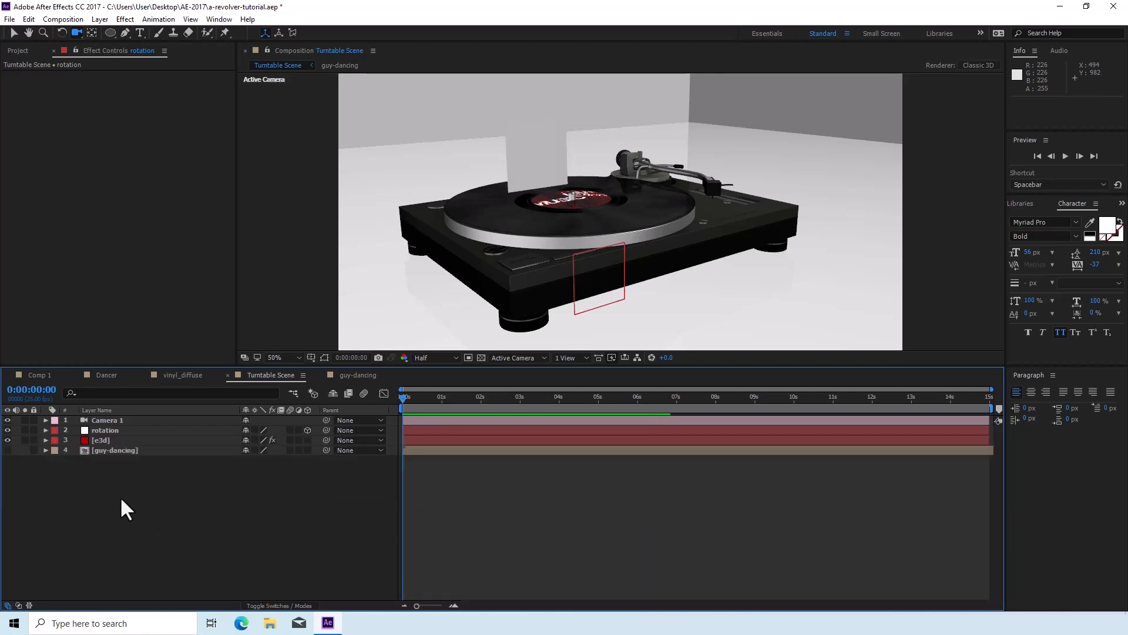
Expose the Channel 2 rotation properties under Group 2's Aux Channels in e3d's Element effect, with enough width to read their full names
{"action": "left_click", "coordinate": [96, 440]}
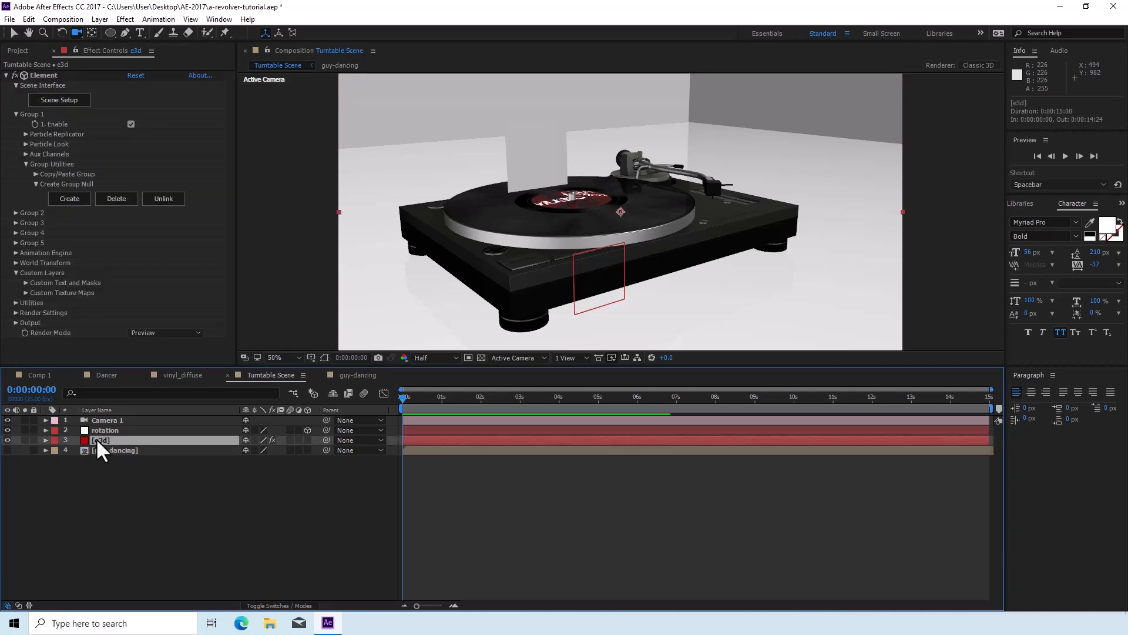
{"action": "left_click", "coordinate": [15, 212]}
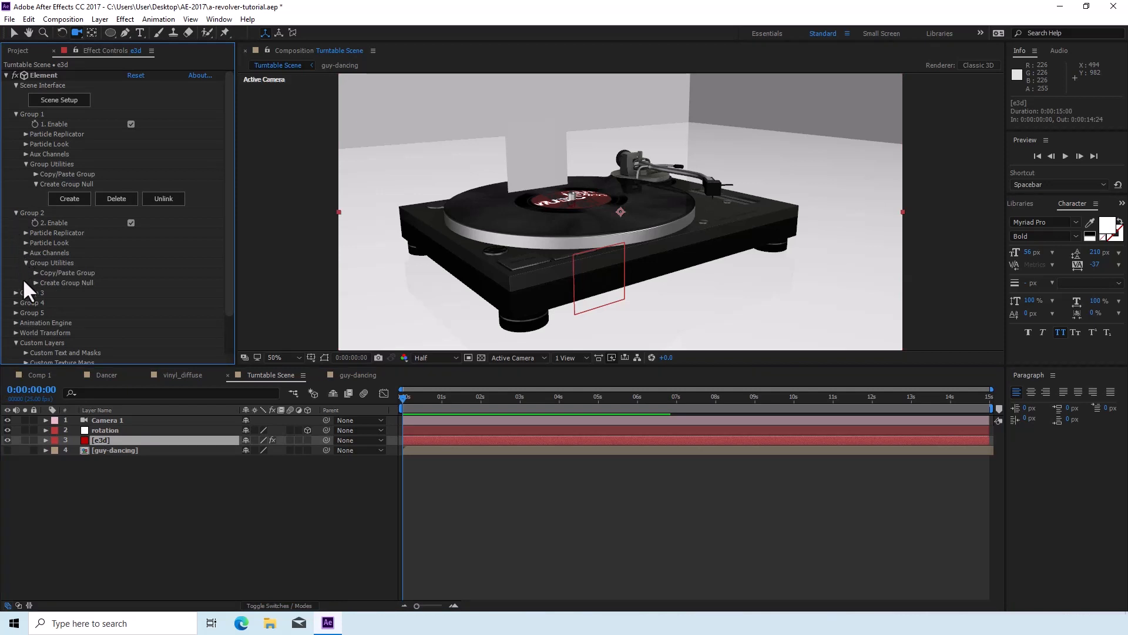
{"action": "left_click", "coordinate": [24, 252]}
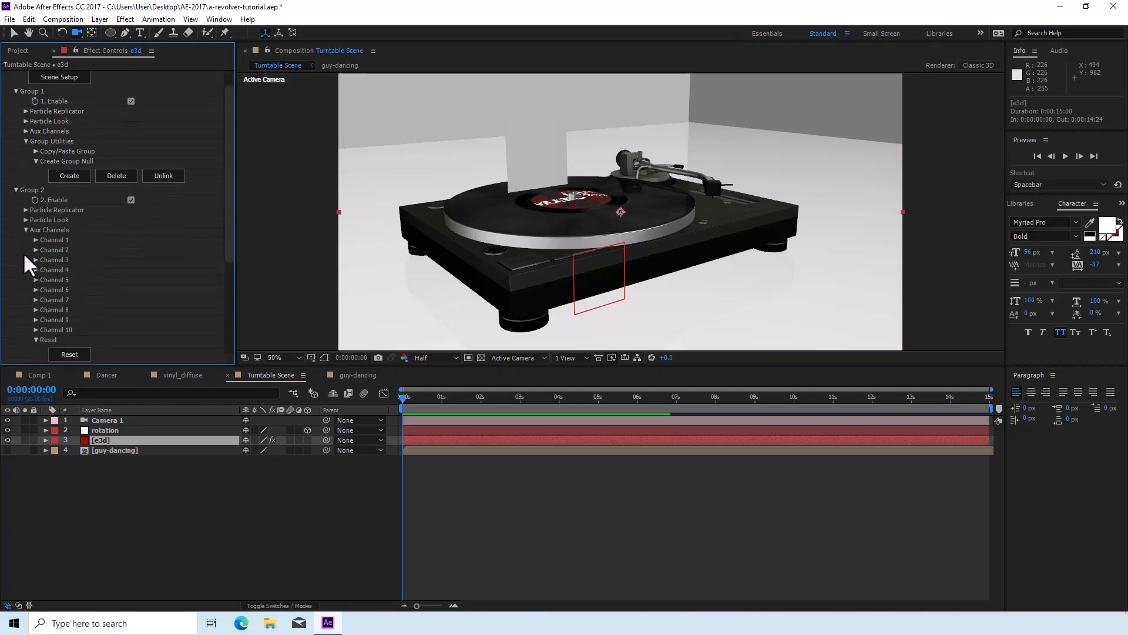
{"action": "left_click", "coordinate": [36, 249]}
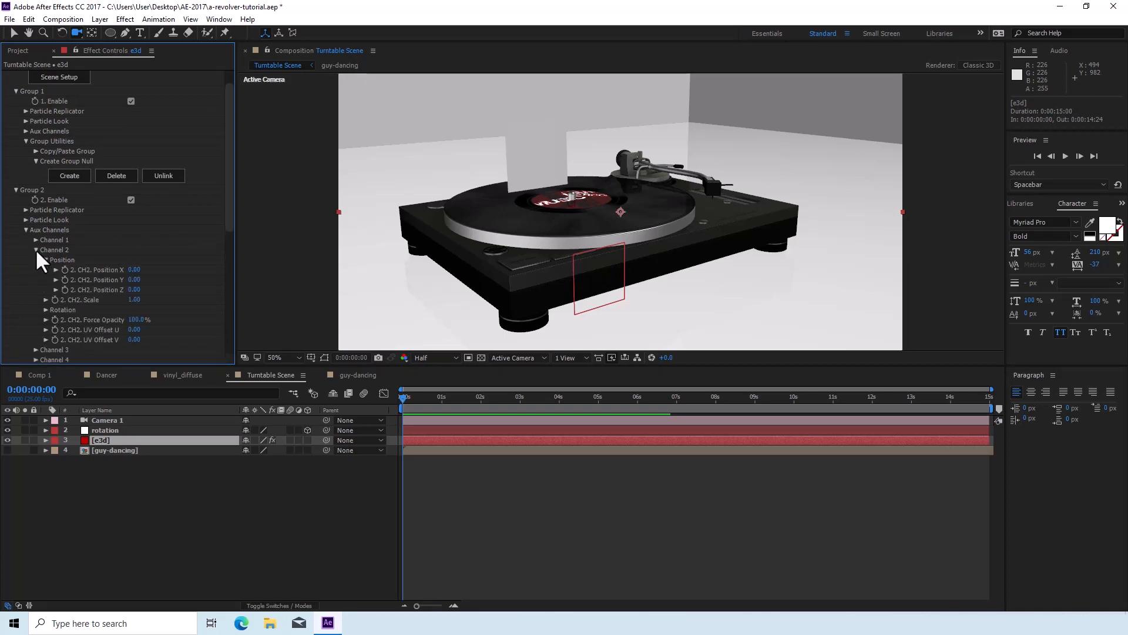
{"action": "left_click", "coordinate": [45, 310]}
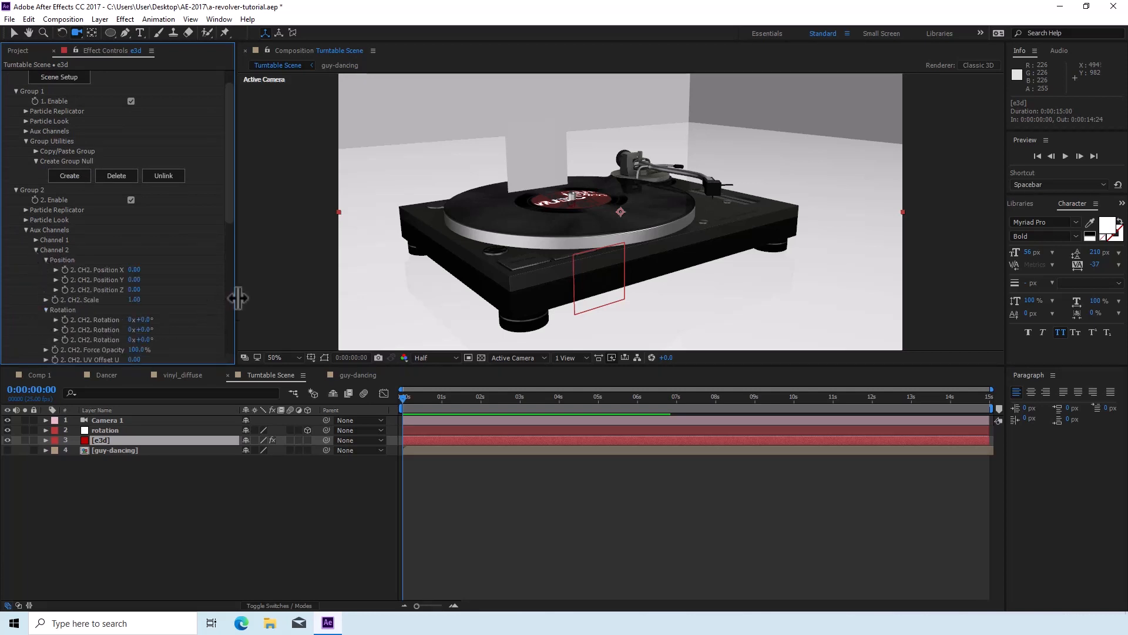
{"action": "left_click_drag", "start_coordinate": [236, 299], "coordinate": [352, 294]}
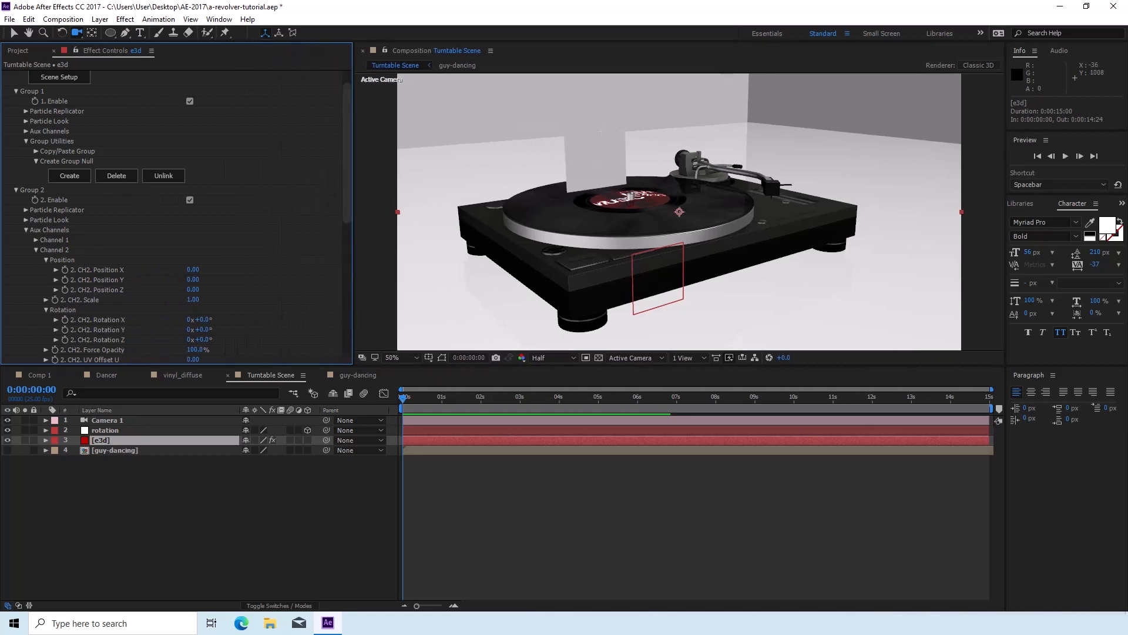
{"action": "scroll", "coordinate": [251, 298], "scroll_direction": "down", "scroll_amount": 4}
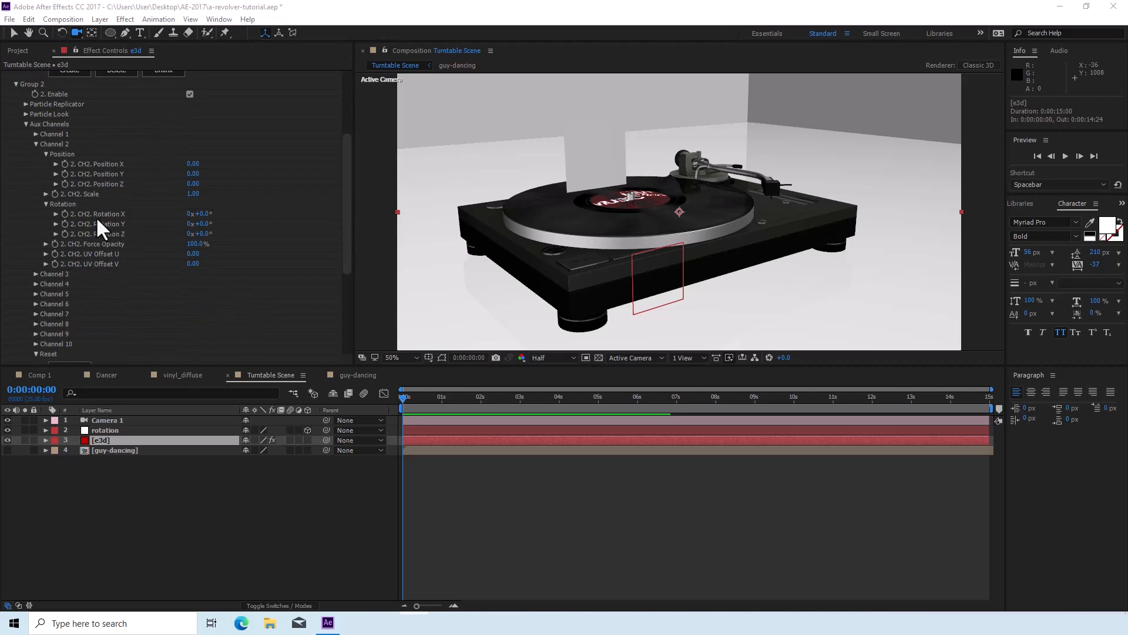
{"action": "left_click", "coordinate": [98, 224]}
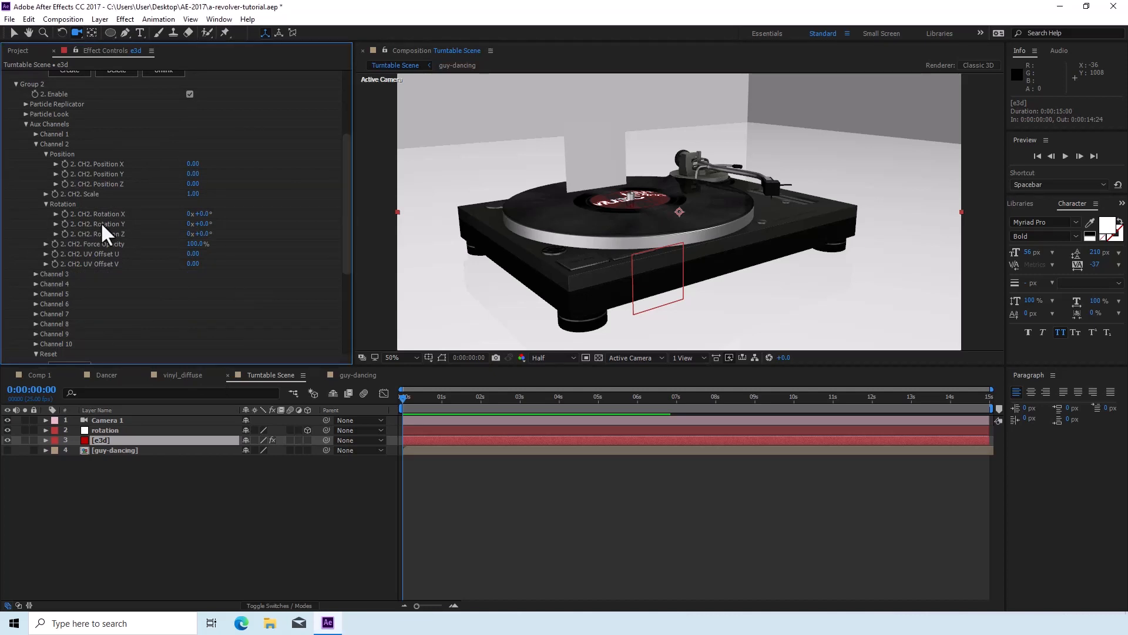
Orbit Camera 1 around the turntable to face the arm side and magnify the composition view to 100%
{"action": "left_click", "coordinate": [838, 280]}
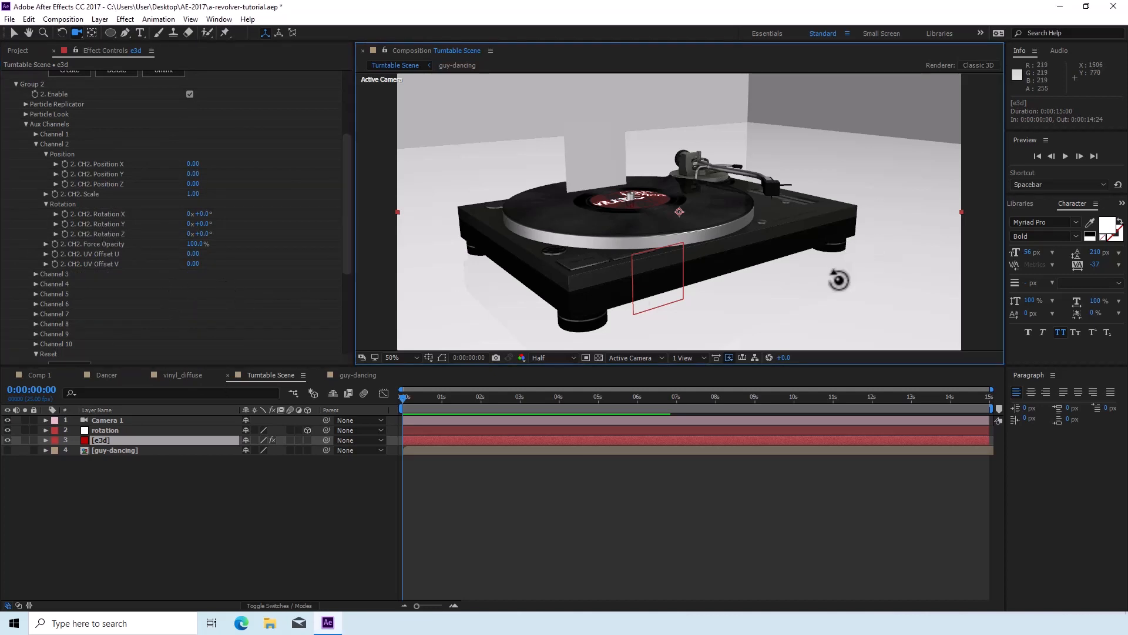
{"action": "left_click_drag", "start_coordinate": [838, 280], "coordinate": [767, 277]}
{"action": "scroll", "coordinate": [773, 279], "scroll_direction": "up", "scroll_amount": 1}
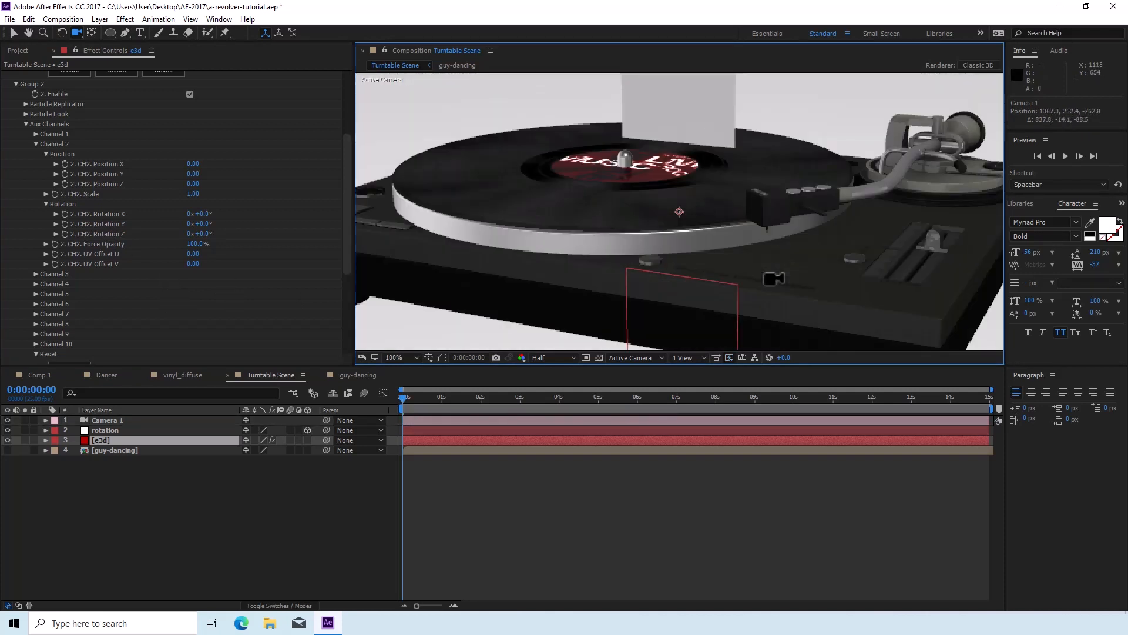
Rotate the tonearm in Group 2's Channel 2 to -1° on X and 9° on Y
{"action": "left_click_drag", "start_coordinate": [837, 281], "coordinate": [835, 281]}
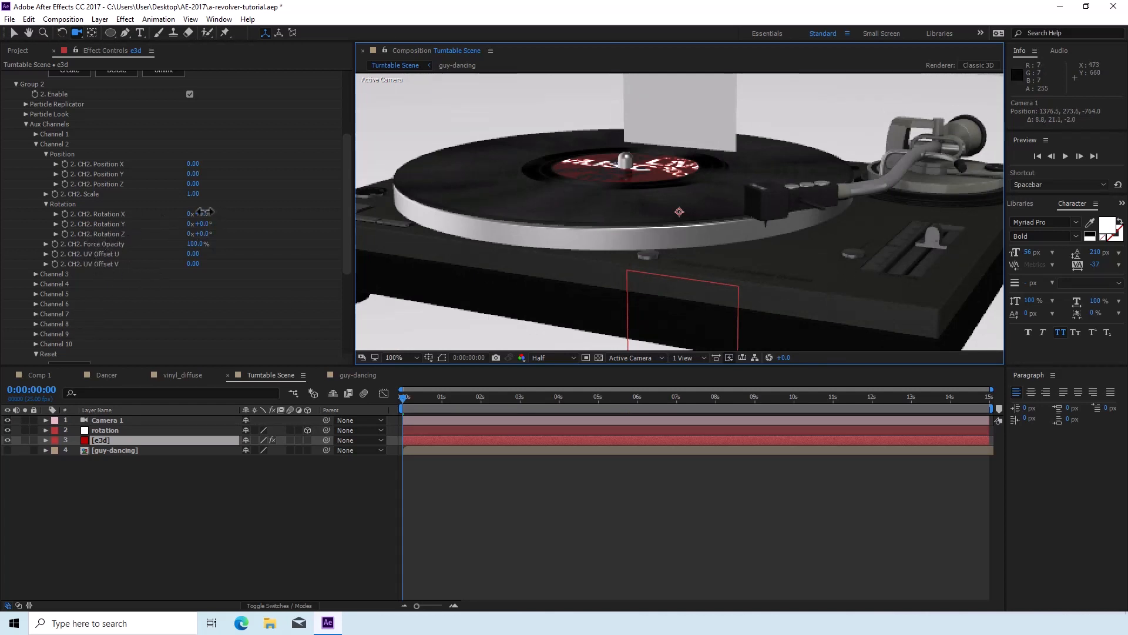
{"action": "left_click_drag", "start_coordinate": [206, 213], "coordinate": [208, 213]}
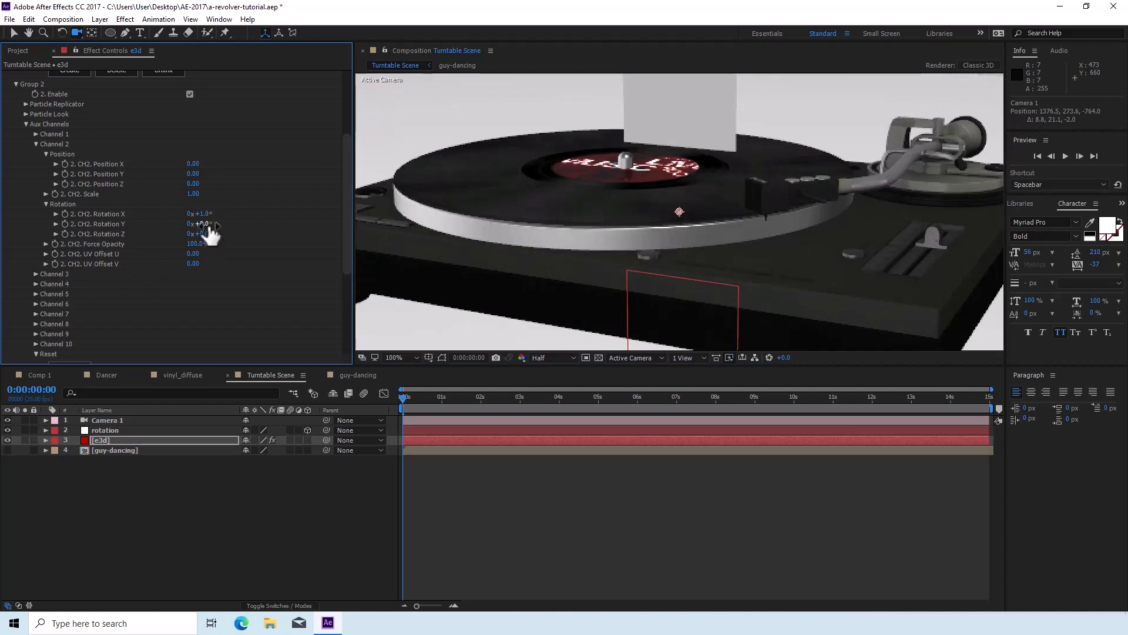
{"action": "left_click_drag", "start_coordinate": [207, 224], "coordinate": [218, 225]}
{"action": "left_click_drag", "start_coordinate": [652, 272], "coordinate": [808, 279]}
{"action": "scroll", "coordinate": [810, 279], "scroll_direction": "up", "scroll_amount": 2}
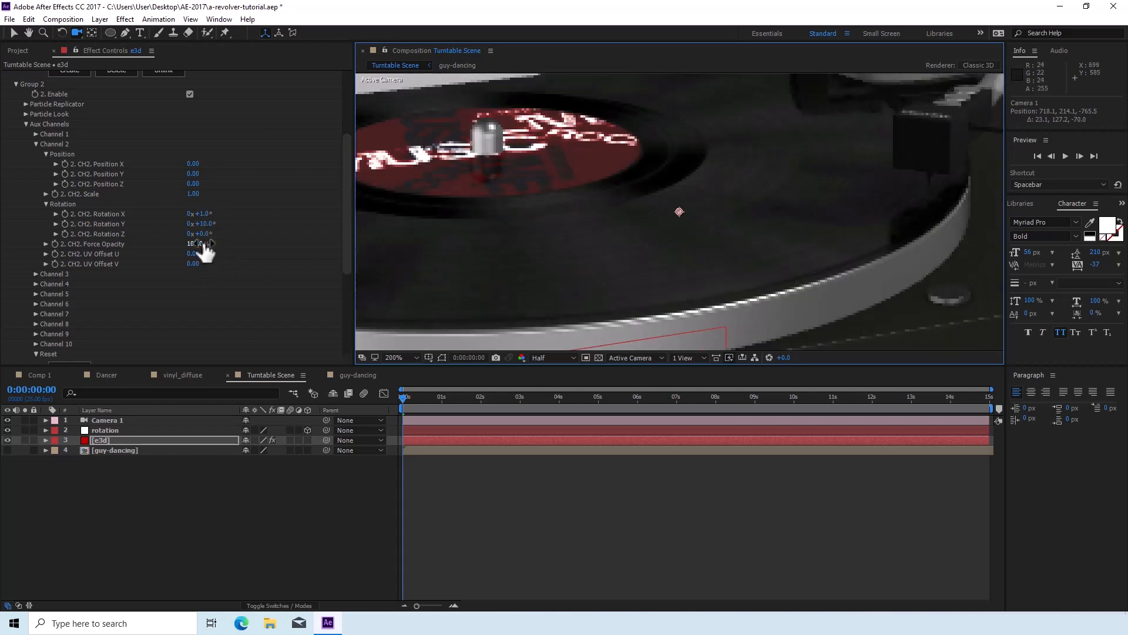
{"action": "left_click_drag", "start_coordinate": [209, 225], "coordinate": [210, 226]}
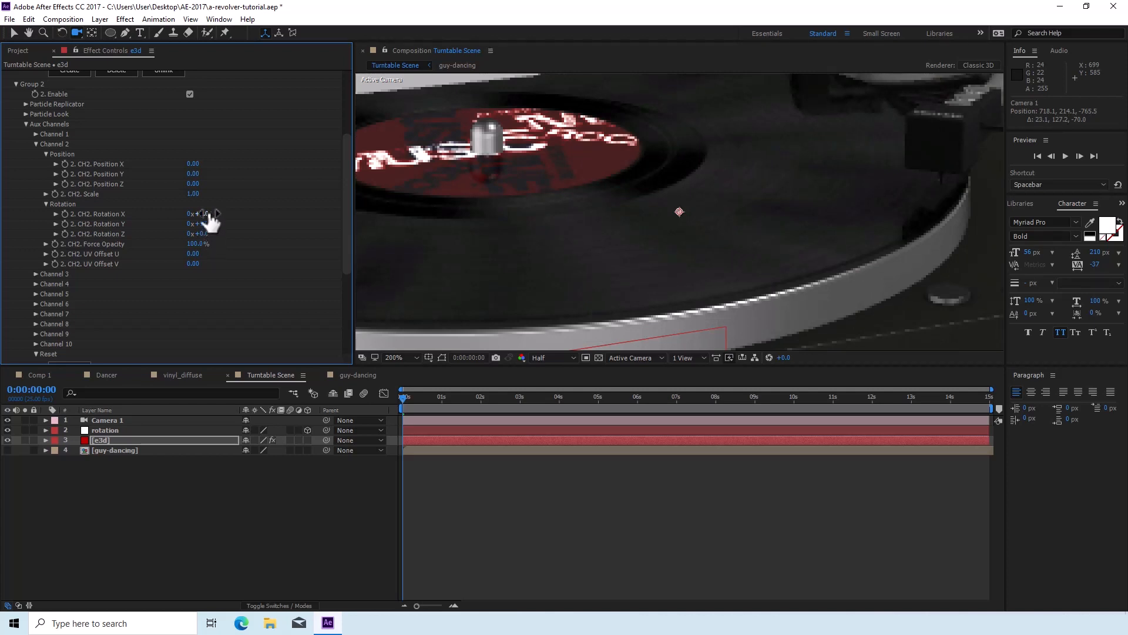
{"action": "left_click_drag", "start_coordinate": [206, 214], "coordinate": [207, 214]}
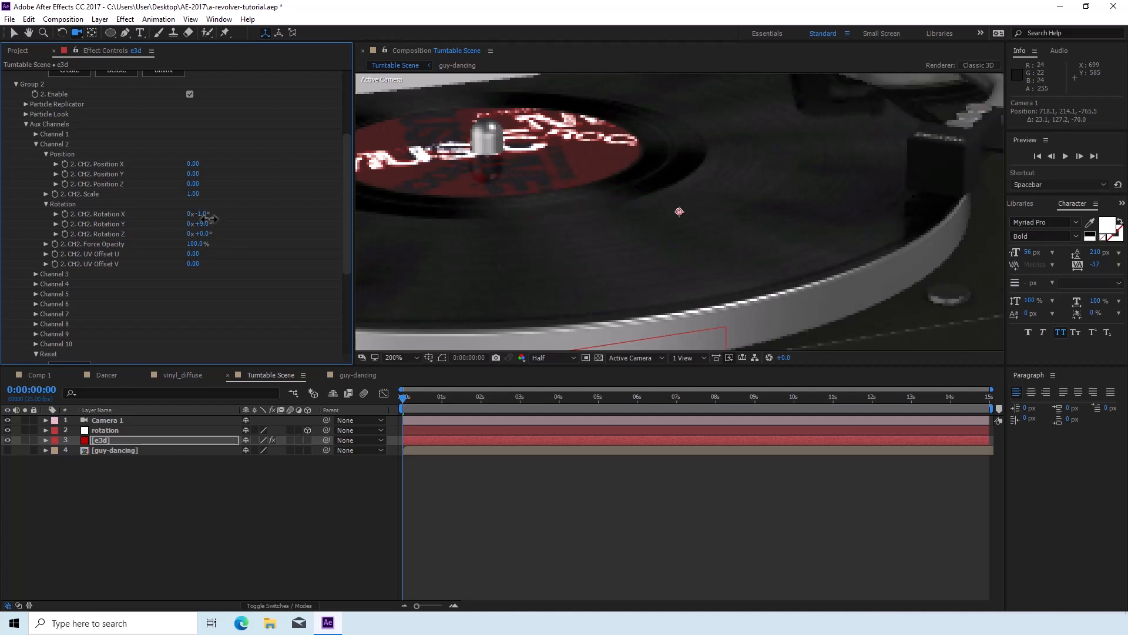
Refine the tonearm's Channel 2 X rotation, trying -0.8° and settling on -0.6°
{"action": "left_click_drag", "start_coordinate": [919, 338], "coordinate": [882, 332]}
{"action": "left_click_drag", "start_coordinate": [847, 312], "coordinate": [724, 281]}
{"action": "scroll", "coordinate": [741, 281], "scroll_direction": "up", "scroll_amount": 1}
{"action": "scroll", "coordinate": [743, 280], "scroll_direction": "down", "scroll_amount": 1}
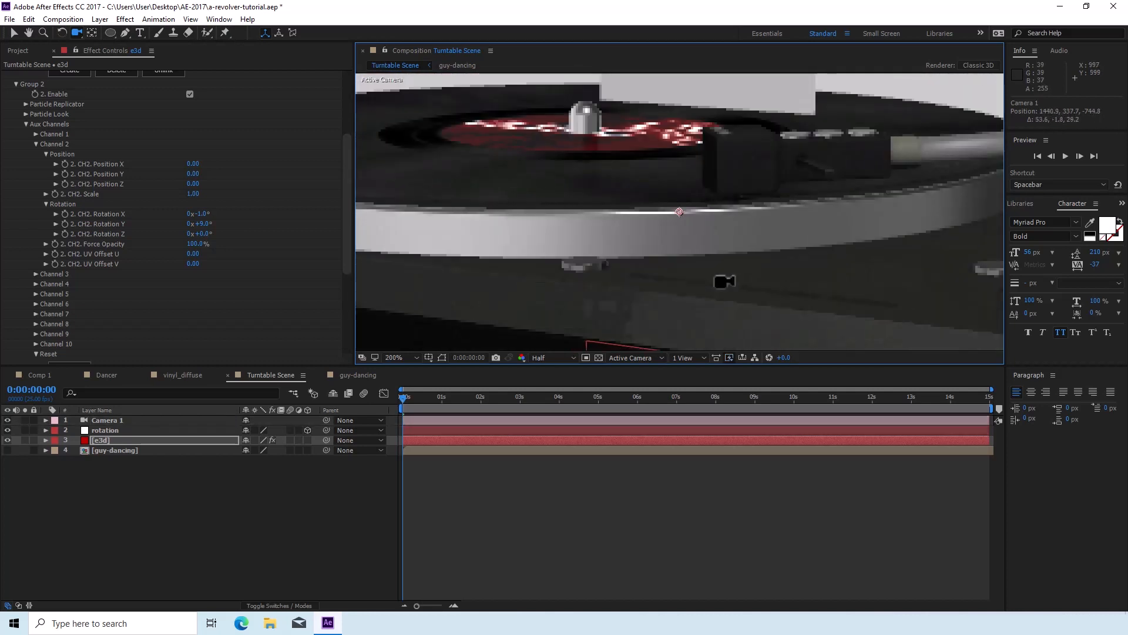
{"action": "left_click", "coordinate": [202, 214]}
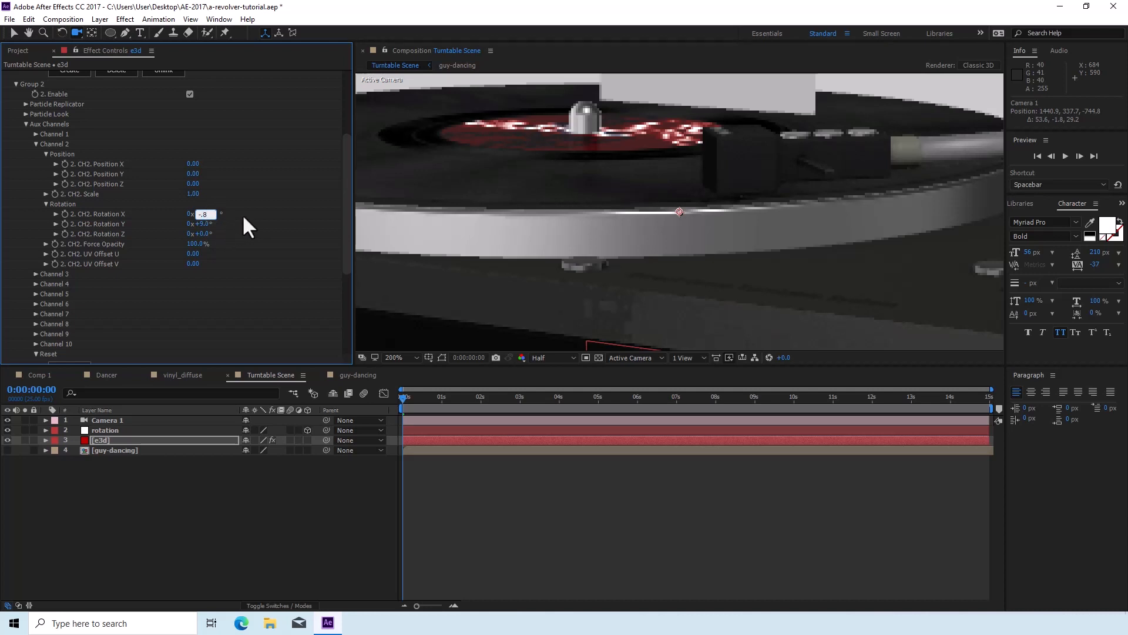
{"action": "key", "text": "Return"}
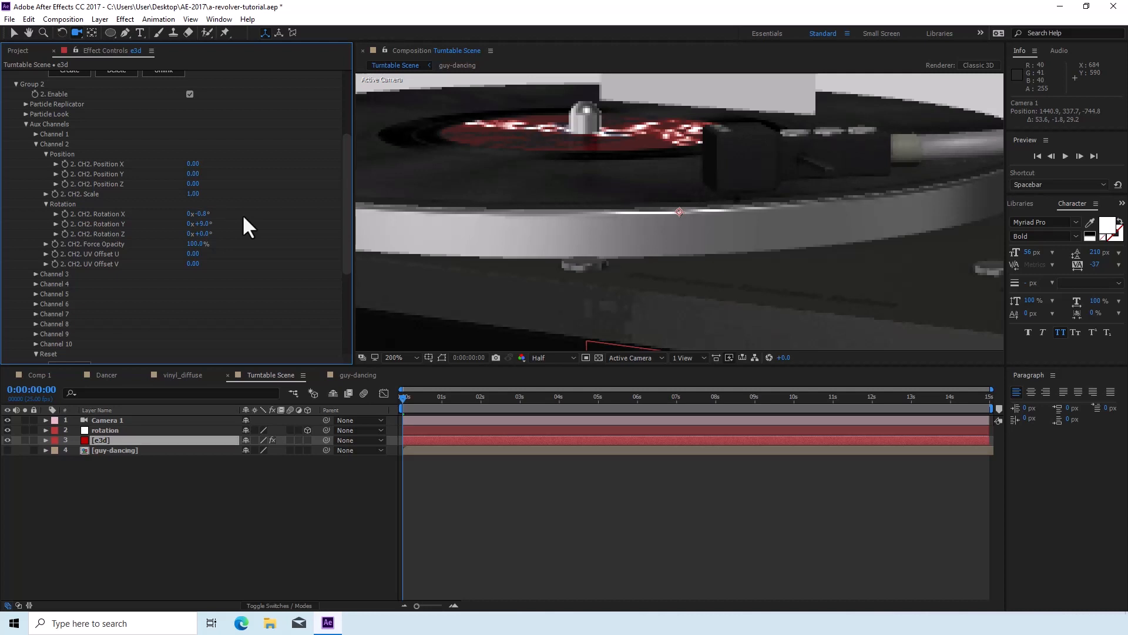
{"action": "left_click", "coordinate": [203, 214]}
{"action": "type", "text": "-0.6"}
{"action": "key", "text": "Return"}
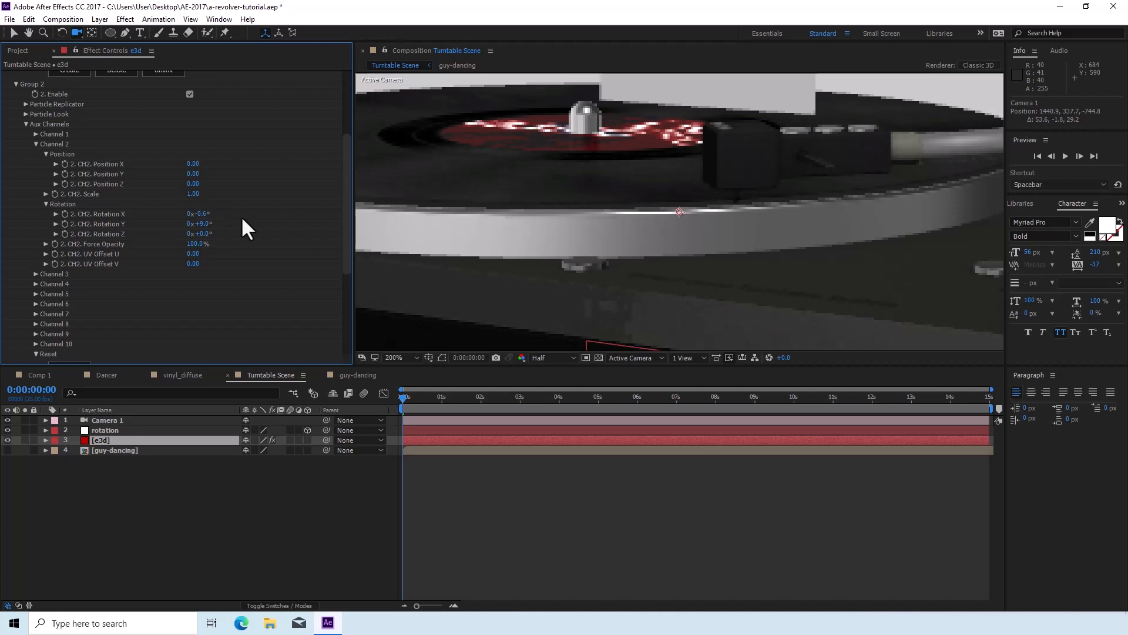
Switch the composition preview to Full resolution and set the Channel 2 X rotation to -0.5°
{"action": "left_click_drag", "start_coordinate": [735, 245], "coordinate": [735, 245]}
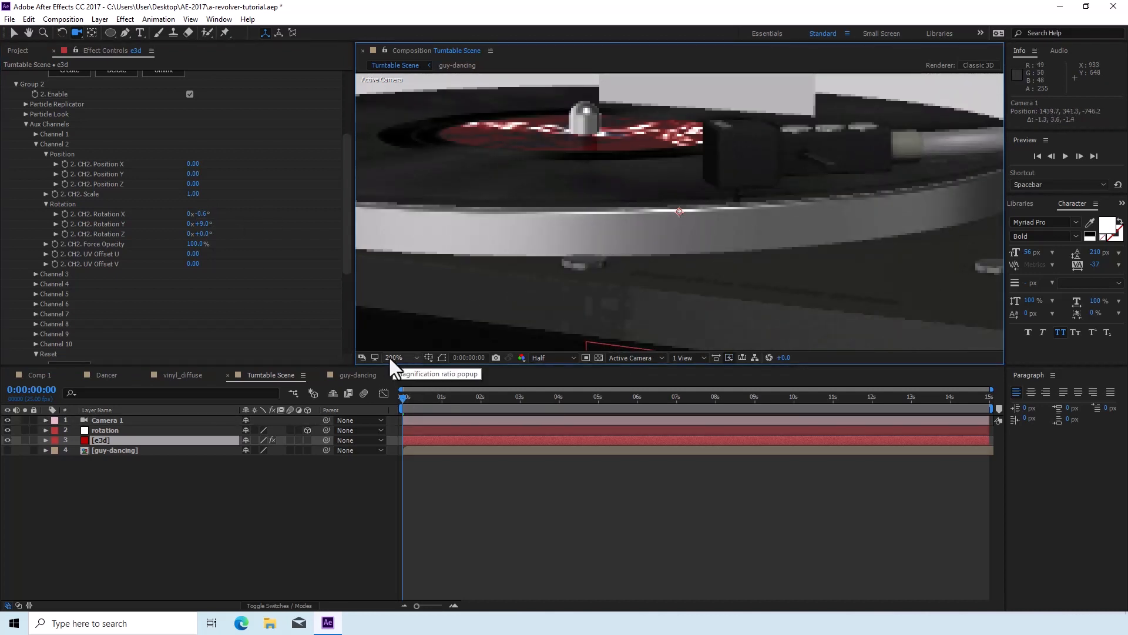
{"action": "left_click", "coordinate": [536, 357]}
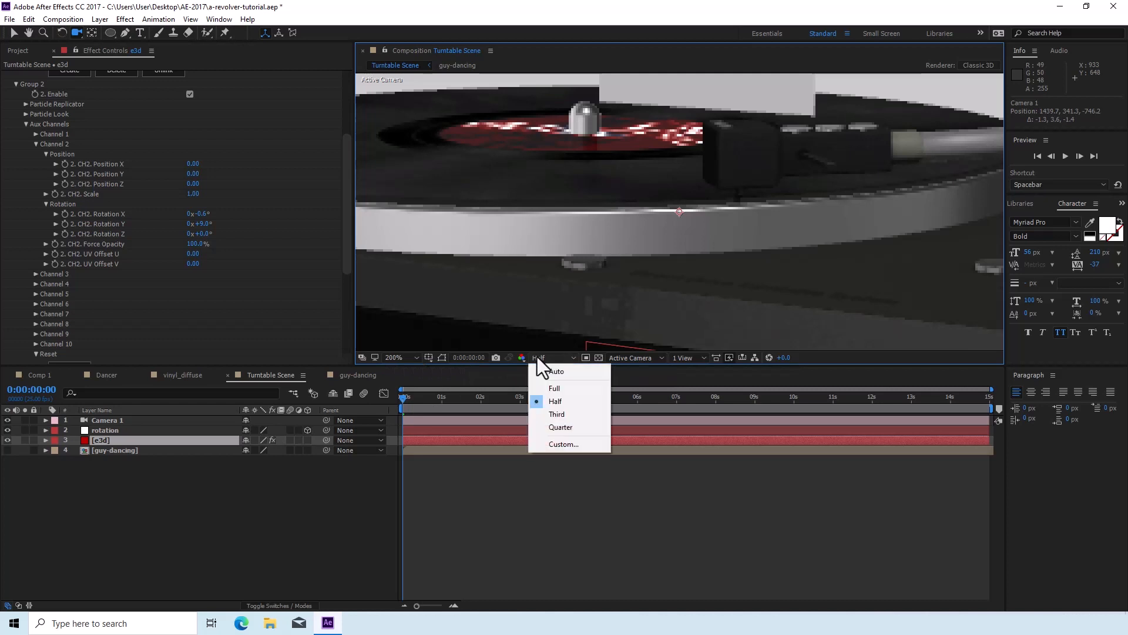
{"action": "left_click", "coordinate": [552, 387]}
{"action": "left_click_drag", "start_coordinate": [798, 269], "coordinate": [853, 274]}
{"action": "left_click_drag", "start_coordinate": [849, 345], "coordinate": [884, 299]}
{"action": "left_click_drag", "start_coordinate": [781, 335], "coordinate": [645, 254]}
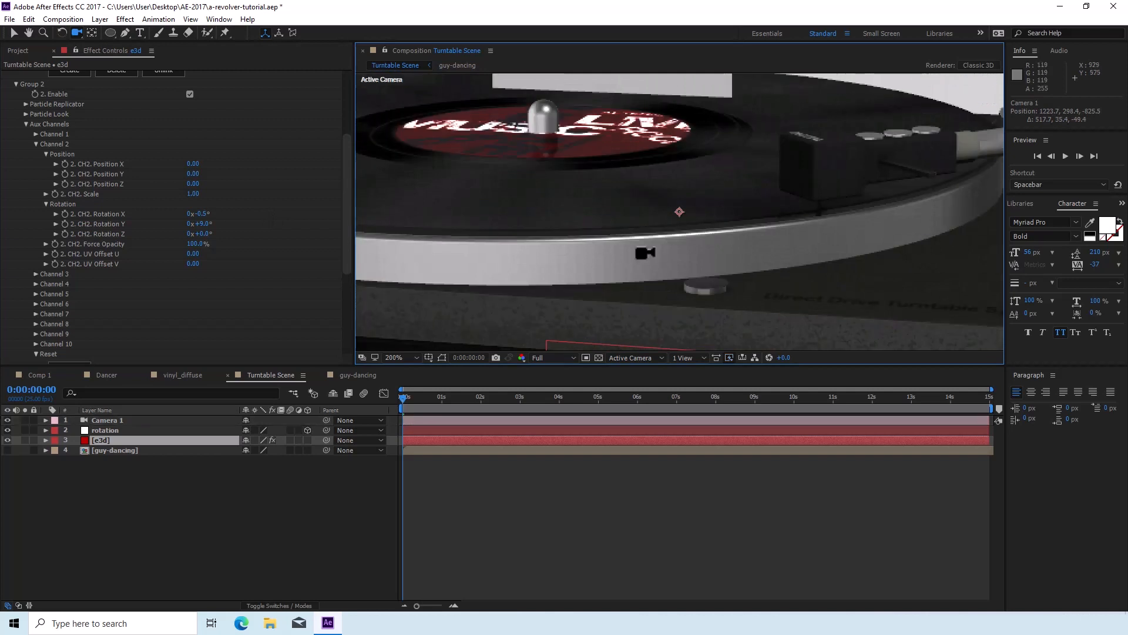
Play back the spinning record with the whole turntable in frame at 50% magnification
{"action": "key", "text": "comma"}
{"action": "key", "text": "comma"}
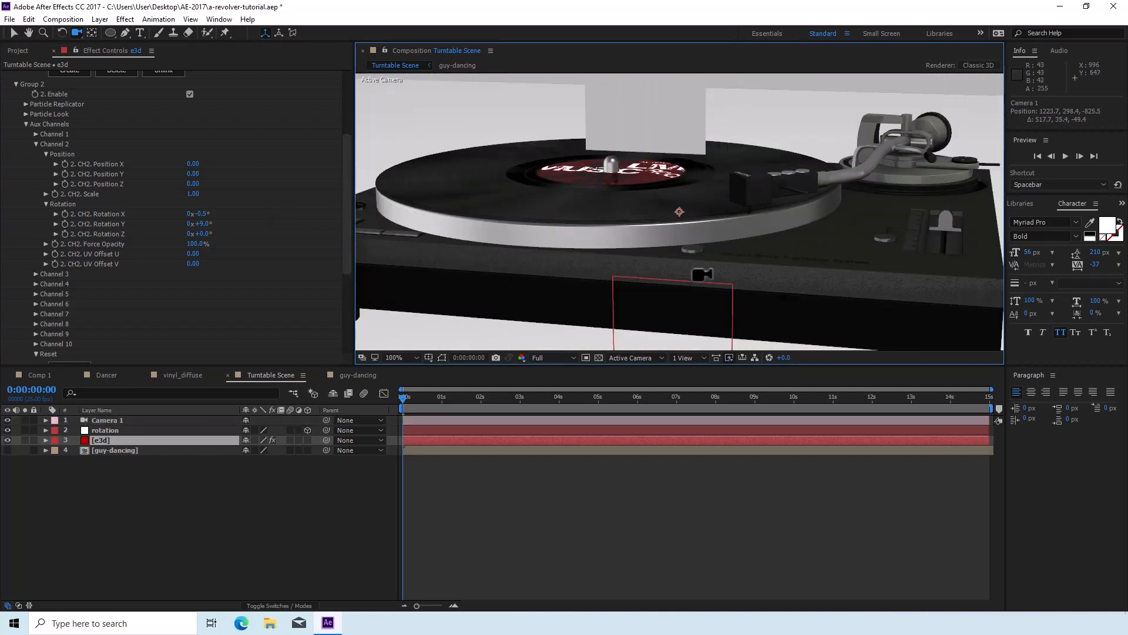
{"action": "left_click_drag", "start_coordinate": [696, 271], "coordinate": [737, 284]}
{"action": "key", "text": "space"}
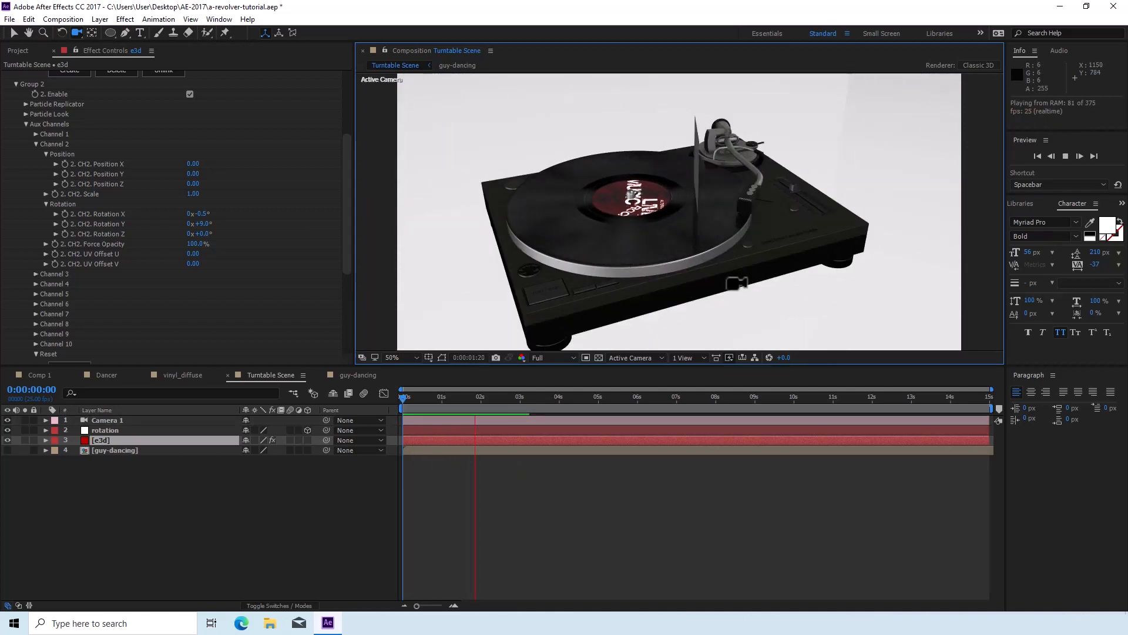
{"action": "key", "text": "space"}
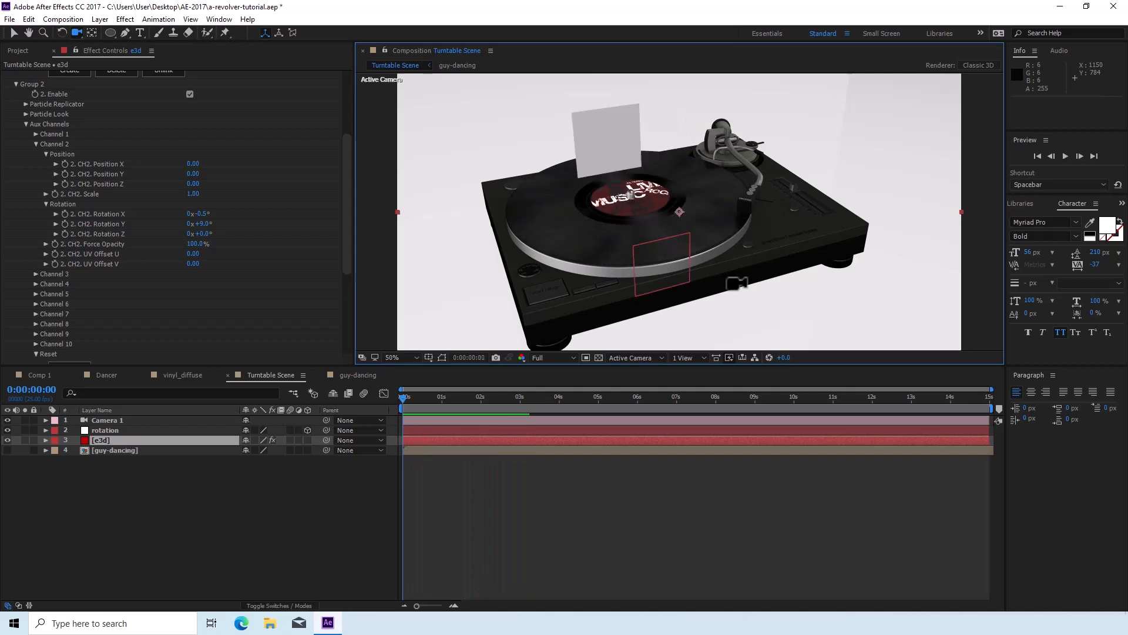
Lower the camera to a near-level view of the turntable and add a null object as a 3D layer
{"action": "left_click_drag", "start_coordinate": [712, 282], "coordinate": [645, 278]}
{"action": "left_click", "coordinate": [117, 421]}
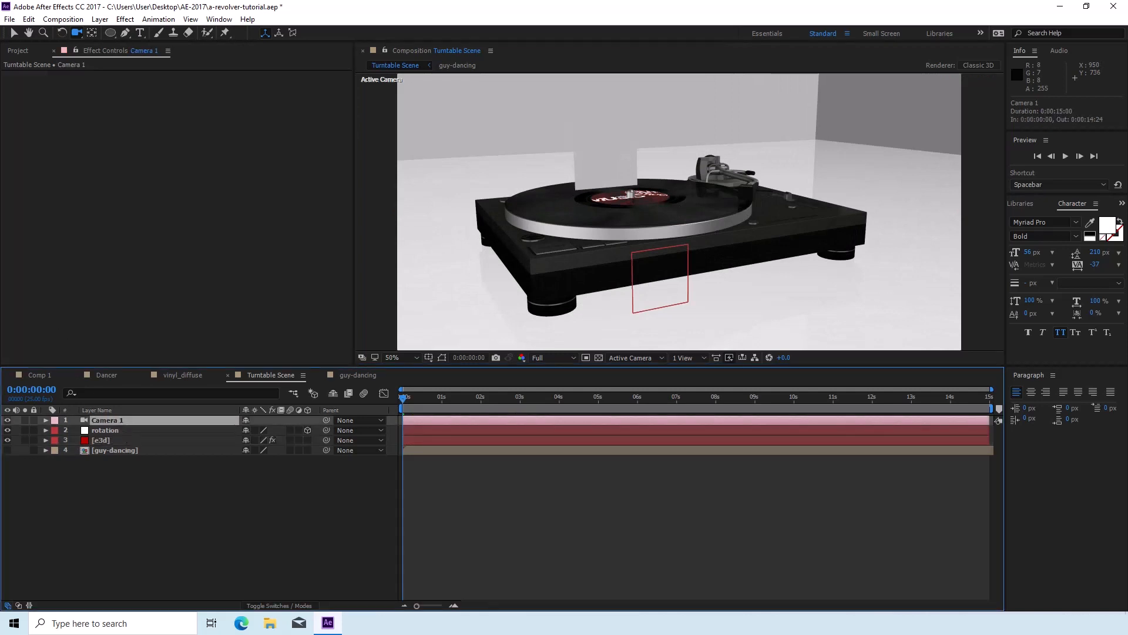
{"action": "left_click", "coordinate": [100, 19]}
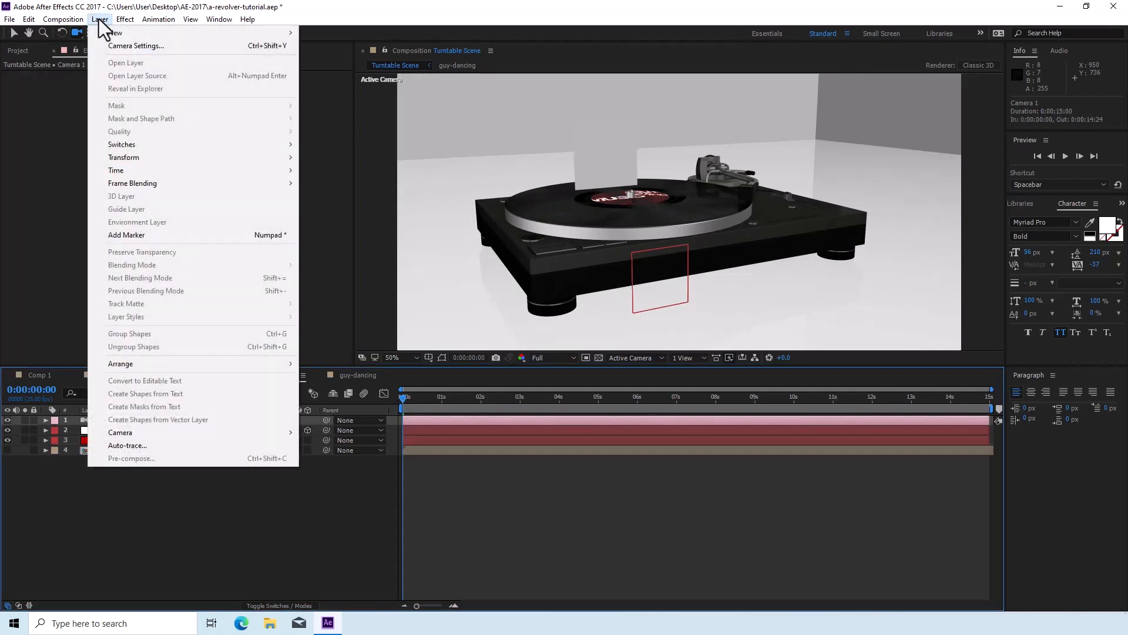
{"action": "mouse_move", "coordinate": [117, 34]}
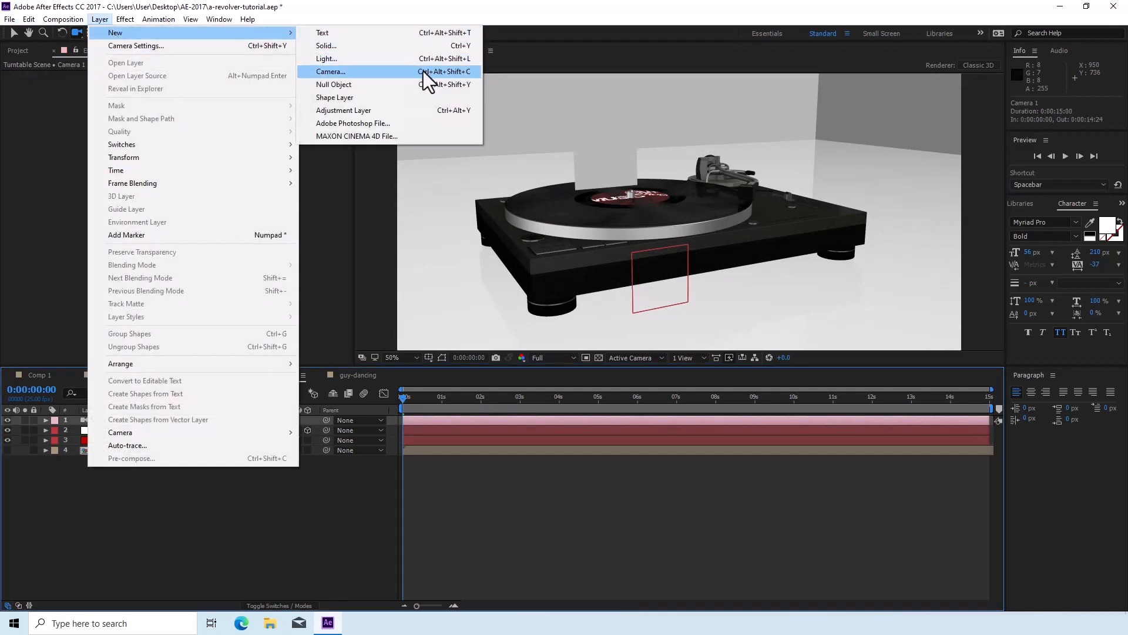
{"action": "left_click", "coordinate": [387, 85]}
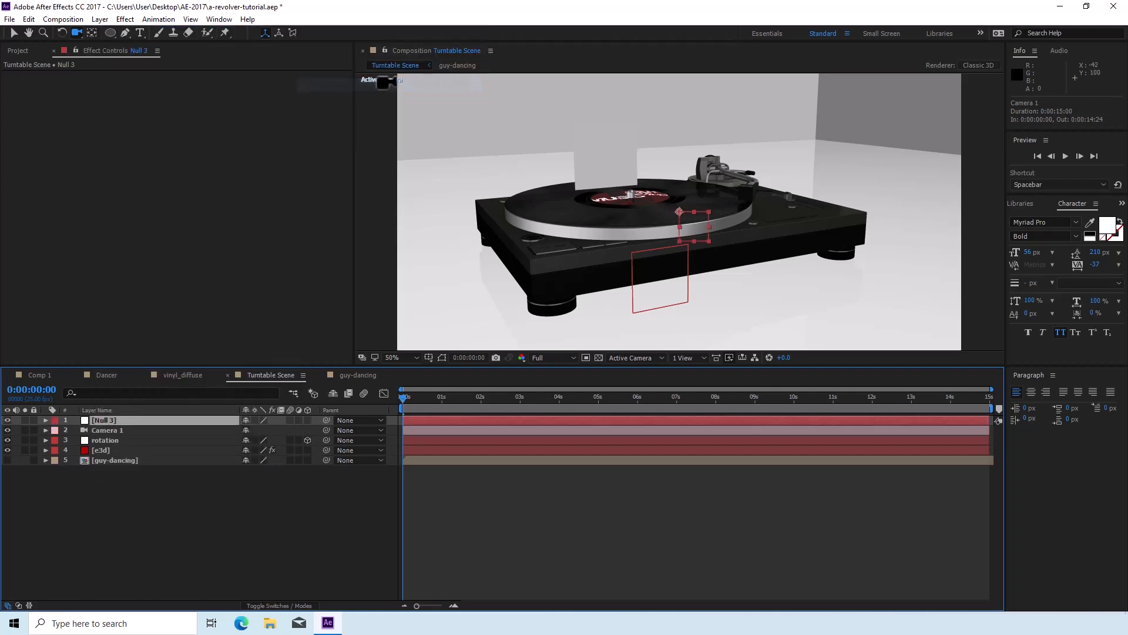
{"action": "left_click", "coordinate": [308, 420]}
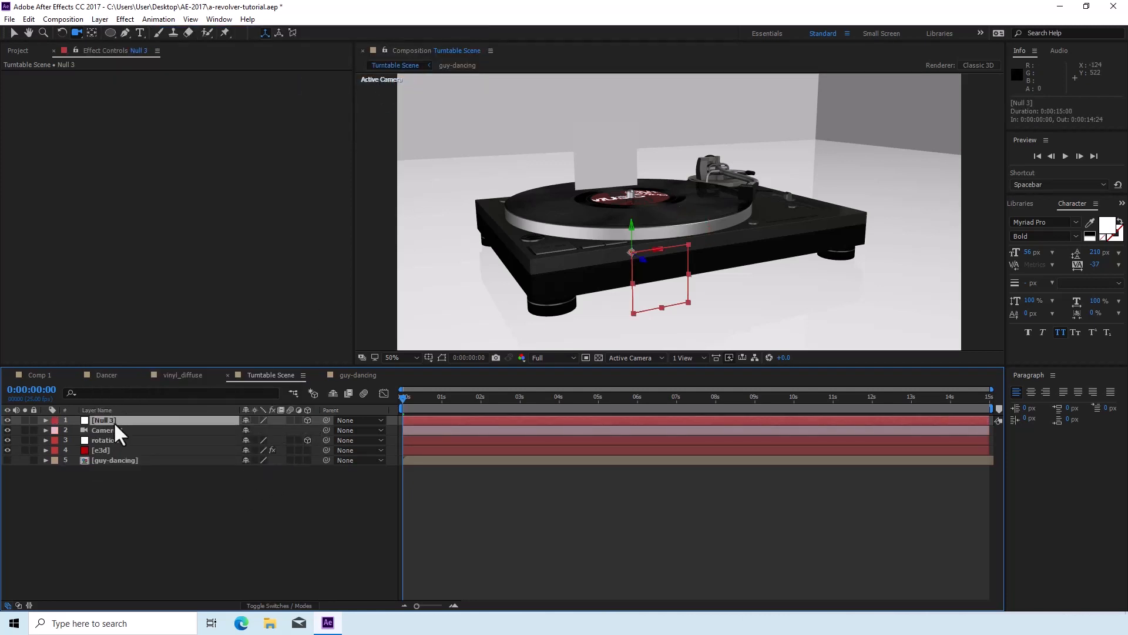
Rename the new null Cam-Control and parent Camera 1 to it
{"action": "key", "text": "Return"}
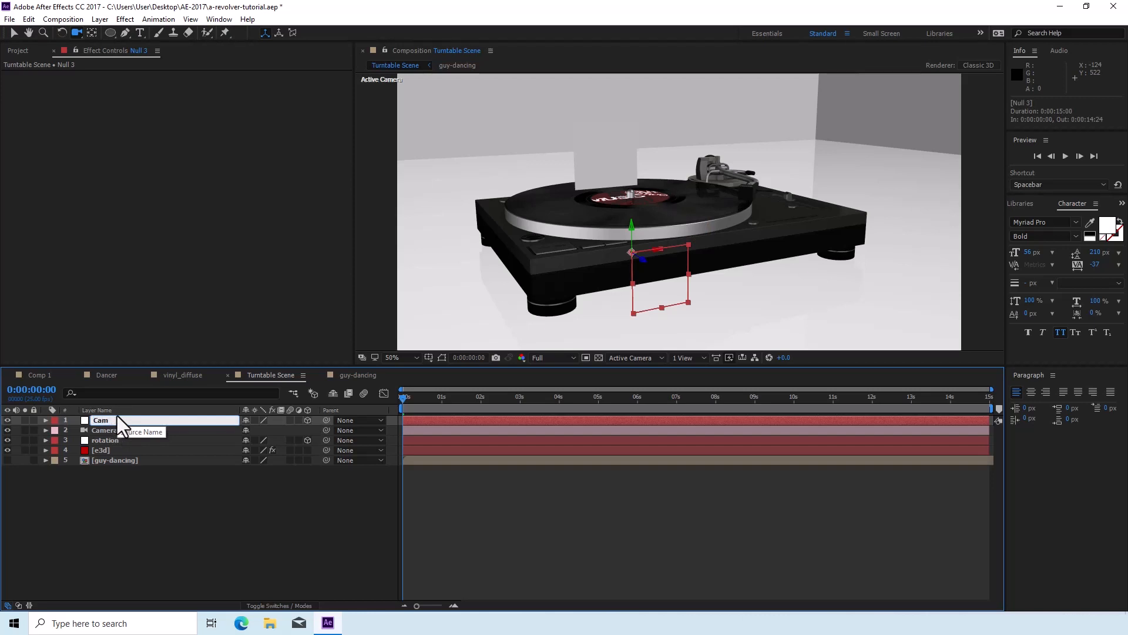
{"action": "type", "text": "Cam-Control"}
{"action": "left_click", "coordinate": [167, 515]}
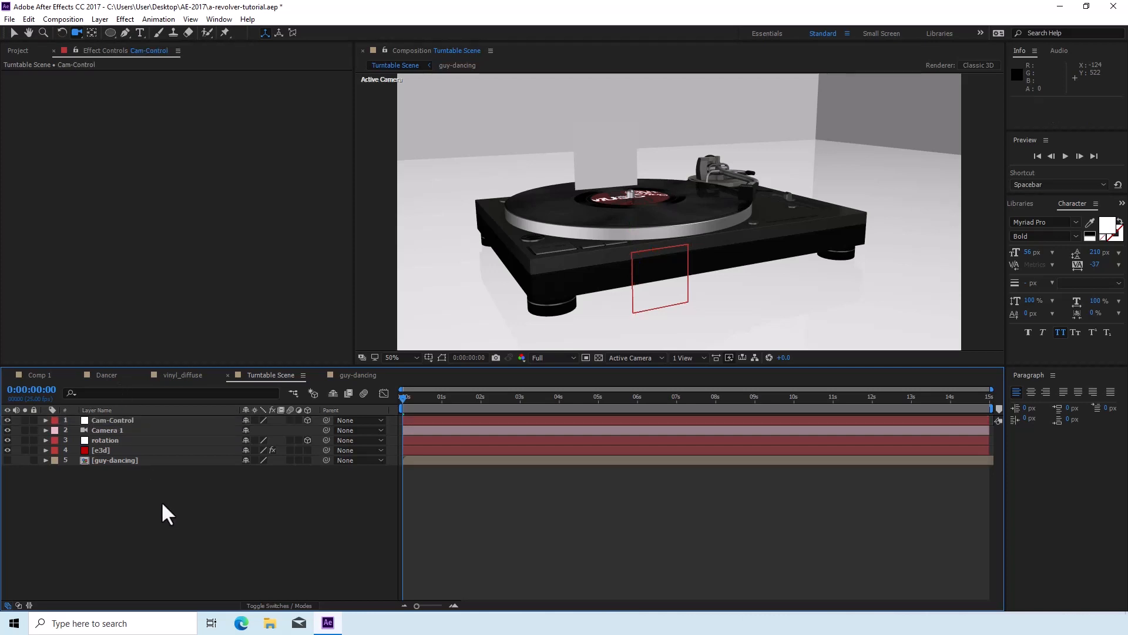
{"action": "left_click", "coordinate": [117, 430]}
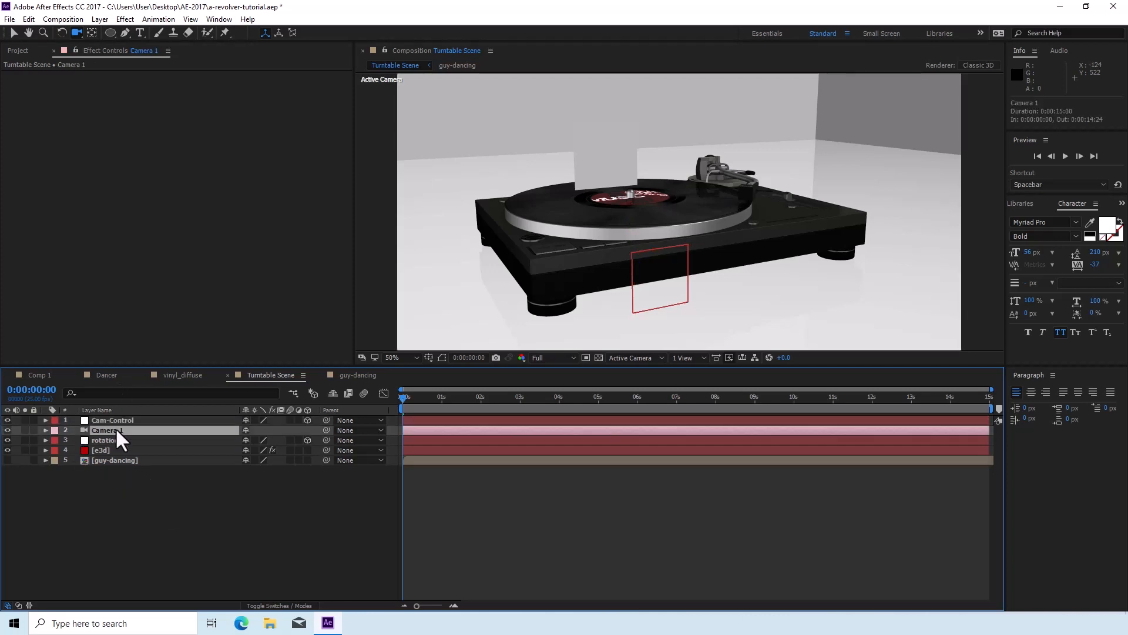
{"action": "mouse_move", "coordinate": [326, 430]}
{"action": "left_mouse_down"}
{"action": "mouse_move", "coordinate": [194, 448]}
{"action": "mouse_move", "coordinate": [131, 426]}
{"action": "left_mouse_up"}
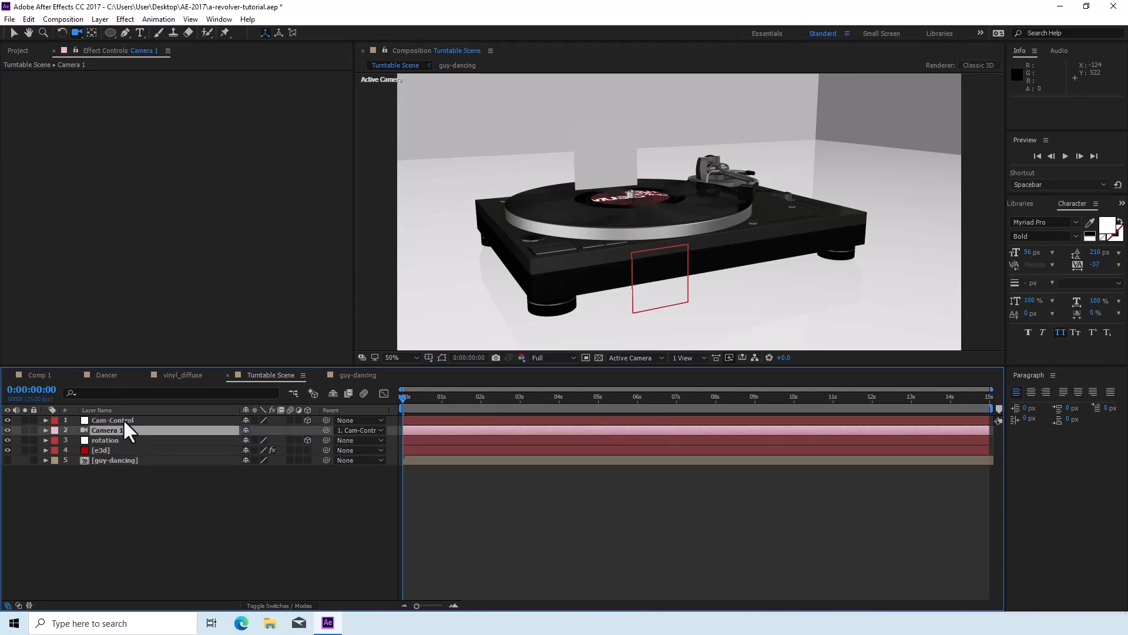
Reveal Cam-Control's position and rotation properties and enable keyframing for Position and Y Rotation at the first frame
{"action": "left_click", "coordinate": [124, 421]}
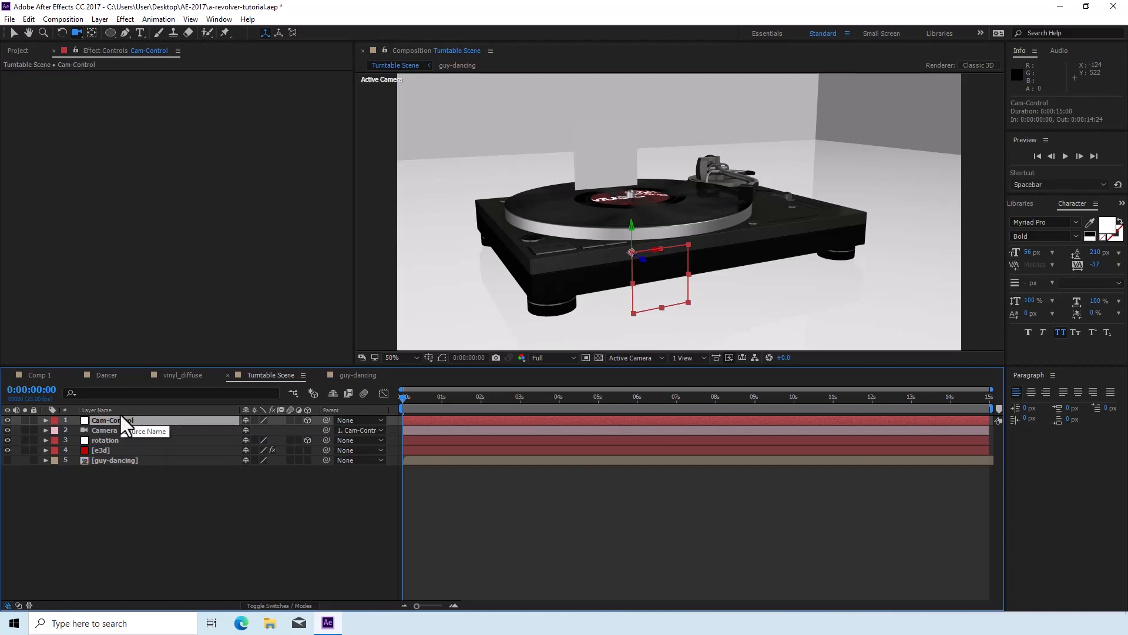
{"action": "key", "text": "p"}
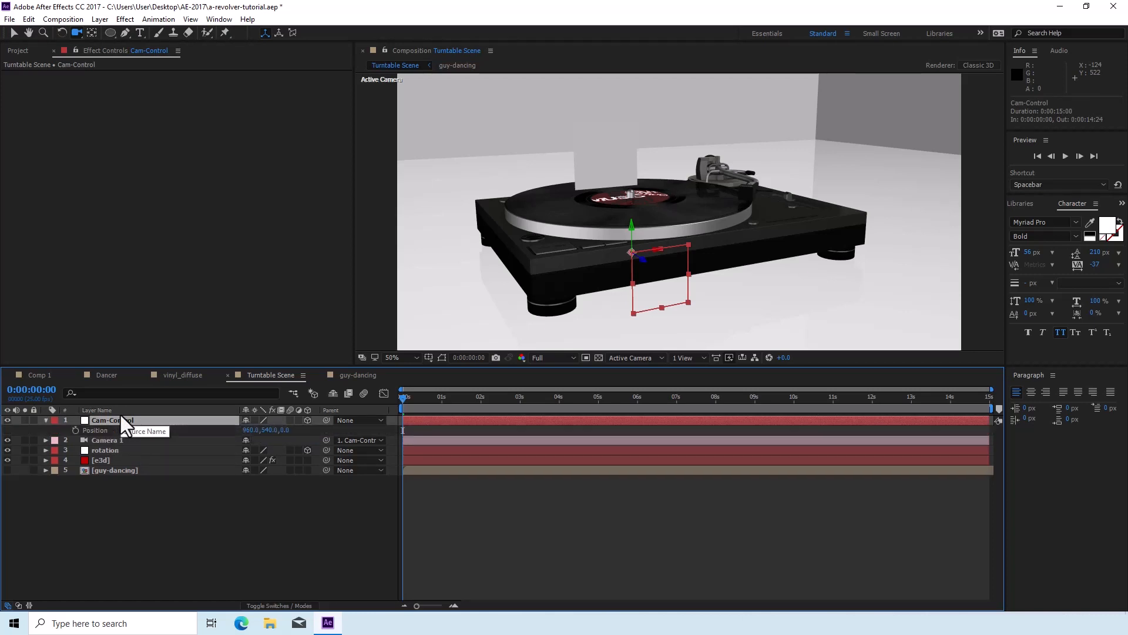
{"action": "key", "text": "shift+r"}
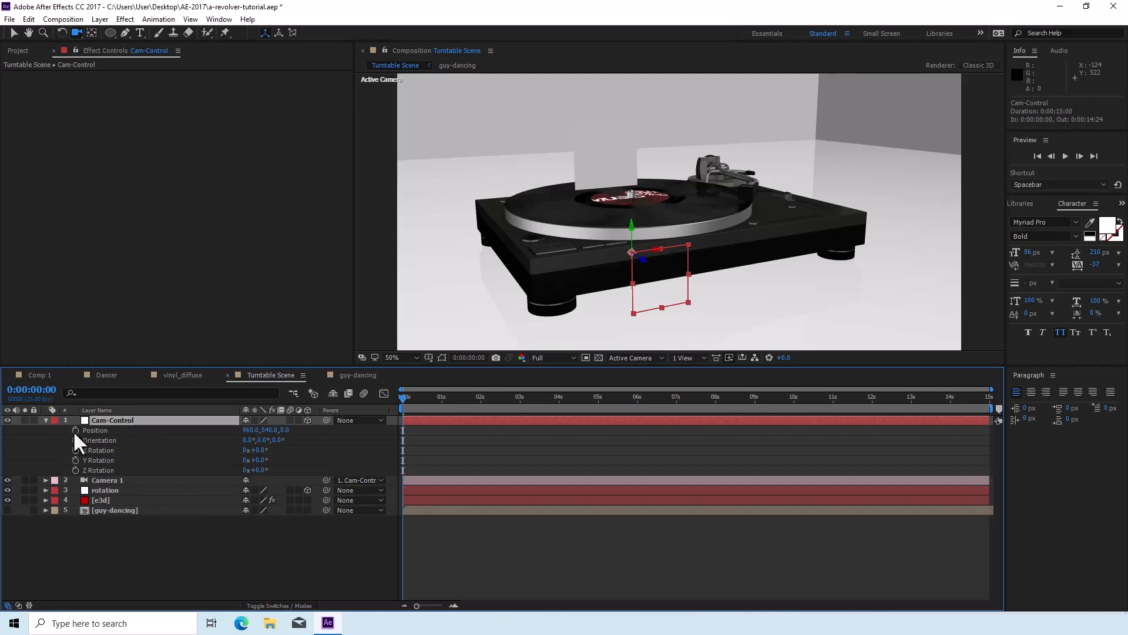
{"action": "left_click", "coordinate": [75, 430]}
{"action": "left_click", "coordinate": [75, 460]}
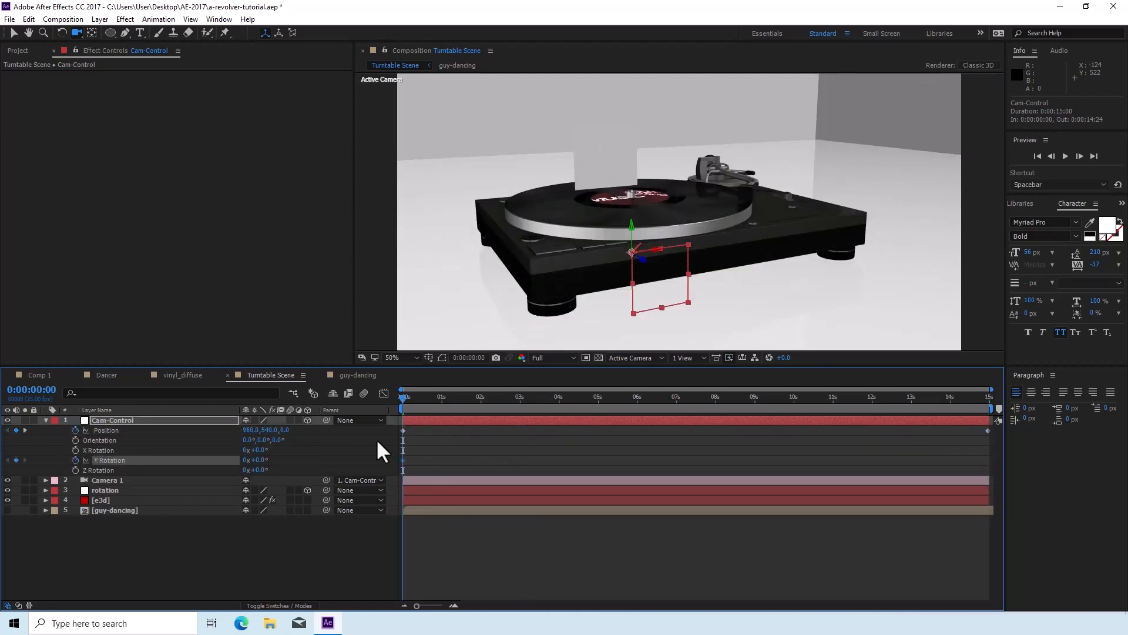
Set Cam-Control's Y Rotation to -88° at the last frame, 0:00:14:24
{"action": "left_click_drag", "start_coordinate": [255, 462], "coordinate": [282, 462]}
{"action": "left_click_drag", "start_coordinate": [405, 399], "coordinate": [988, 400]}
{"action": "left_click_drag", "start_coordinate": [260, 460], "coordinate": [255, 462]}
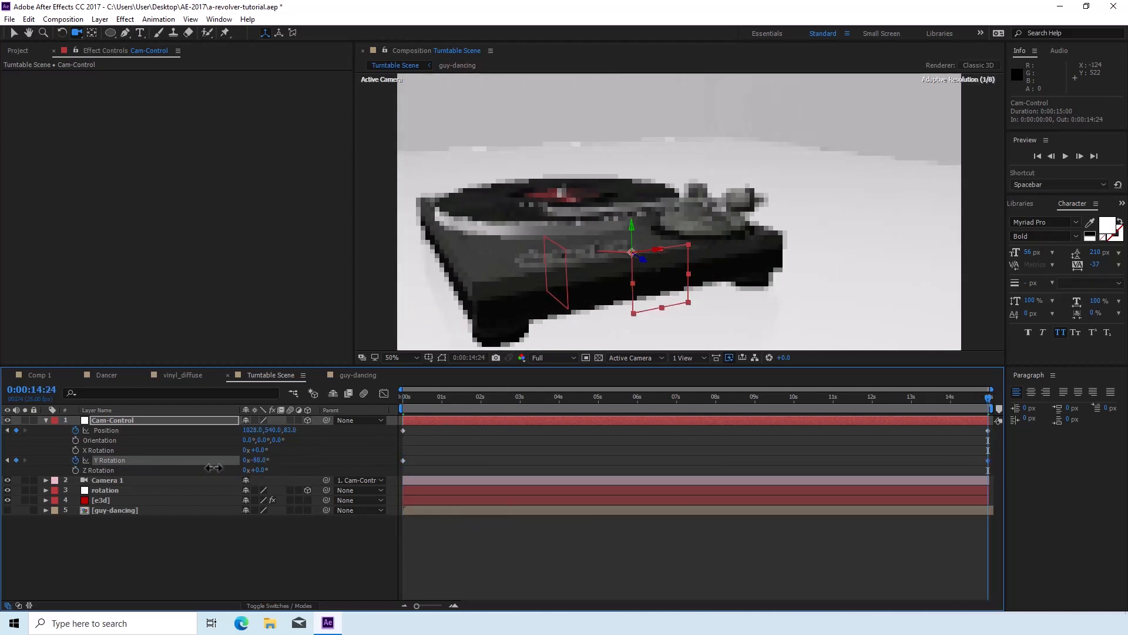
{"action": "left_click", "coordinate": [257, 470]}
{"action": "left_click", "coordinate": [286, 461]}
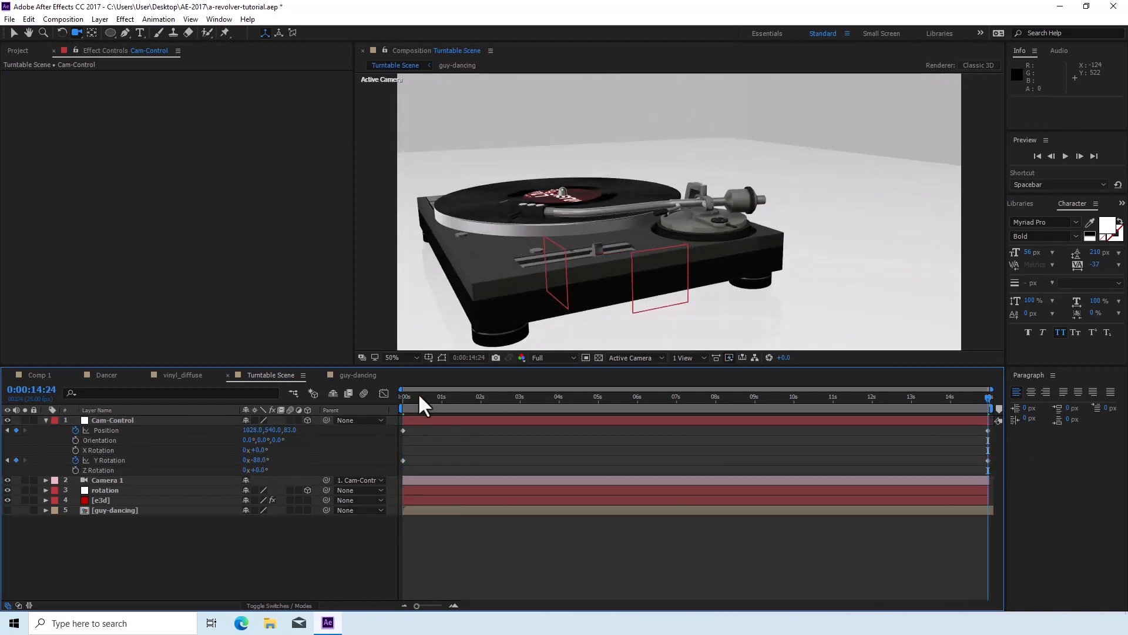
Reframe the turntable at the last frame by adjusting Cam-Control's Position and tracking the camera vertically
{"action": "left_click_drag", "start_coordinate": [418, 399], "coordinate": [1024, 485]}
{"action": "left_click_drag", "start_coordinate": [290, 429], "coordinate": [261, 431]}
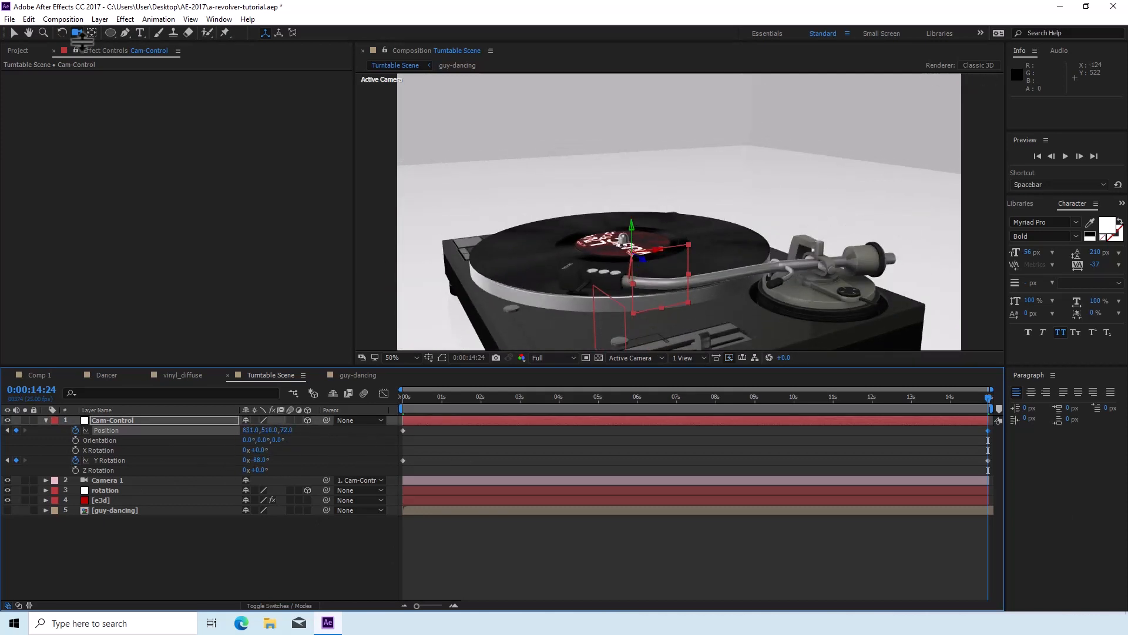
{"action": "left_click", "coordinate": [79, 33]}
{"action": "left_click_drag", "start_coordinate": [502, 176], "coordinate": [502, 128]}
{"action": "left_click_drag", "start_coordinate": [255, 430], "coordinate": [226, 442]}
Set Cam-Control's first-frame Position to about 1129, 540, 261 and Y Rotation to 13°, and preview the camera move
{"action": "left_click_drag", "start_coordinate": [415, 398], "coordinate": [388, 458]}
{"action": "left_click_drag", "start_coordinate": [249, 431], "coordinate": [281, 438]}
{"action": "key", "text": "space"}
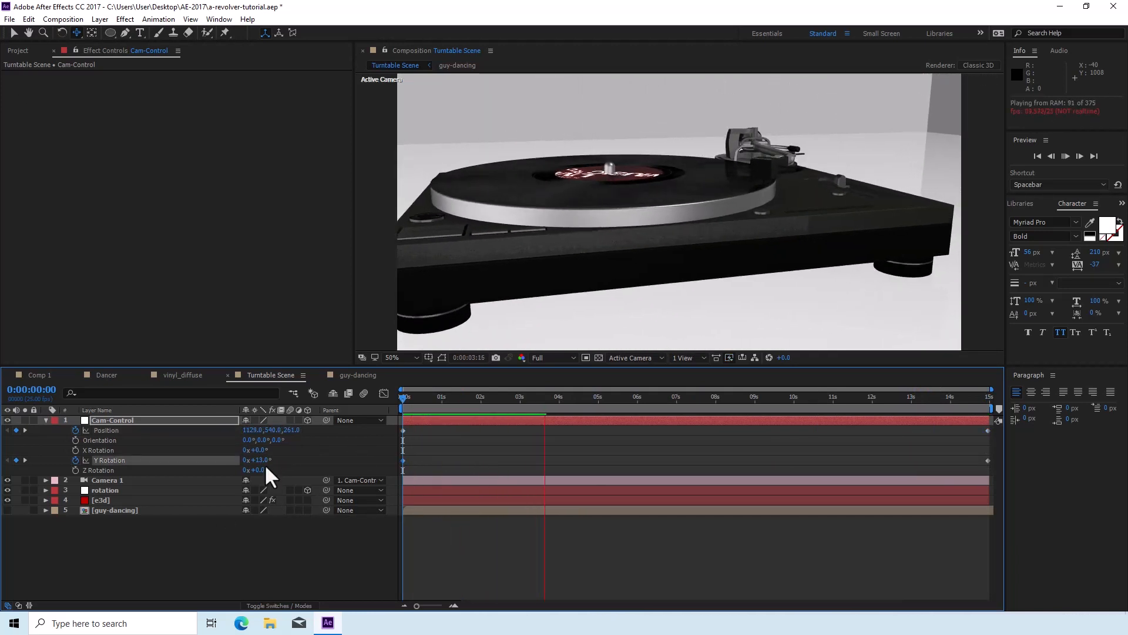
Keyframe Cam-Control's X Rotation from -6° at the start to 0° at the end, adjust its end Position closer to the record, and preview
{"action": "left_click_drag", "start_coordinate": [259, 450], "coordinate": [252, 450]}
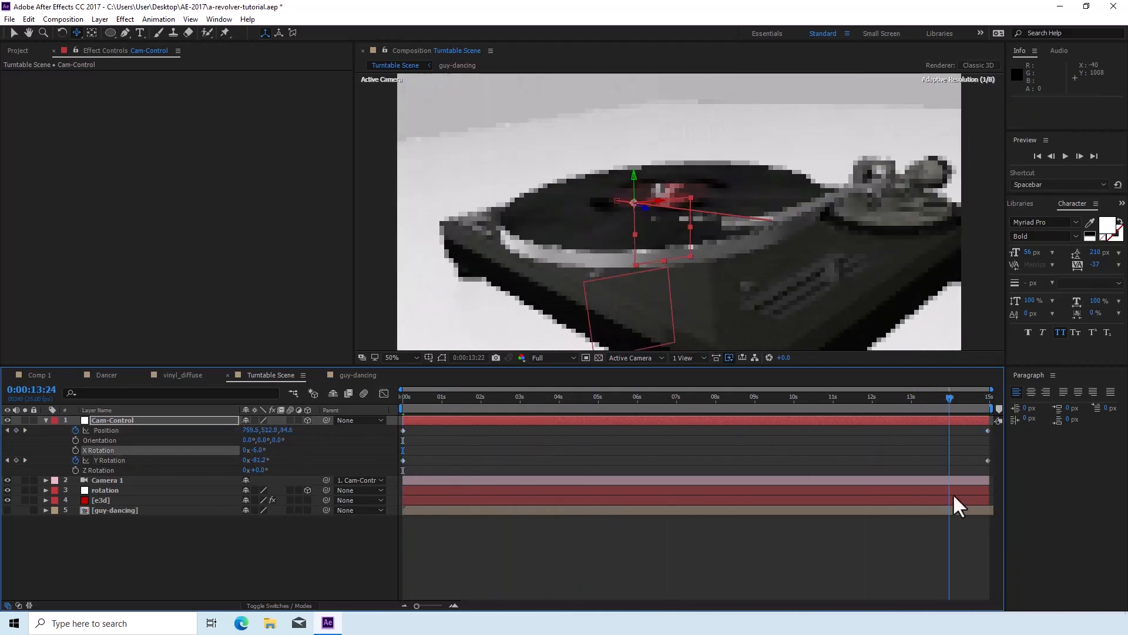
{"action": "left_click", "coordinate": [75, 450]}
{"action": "key", "text": "End"}
{"action": "left_click_drag", "start_coordinate": [251, 450], "coordinate": [272, 433]}
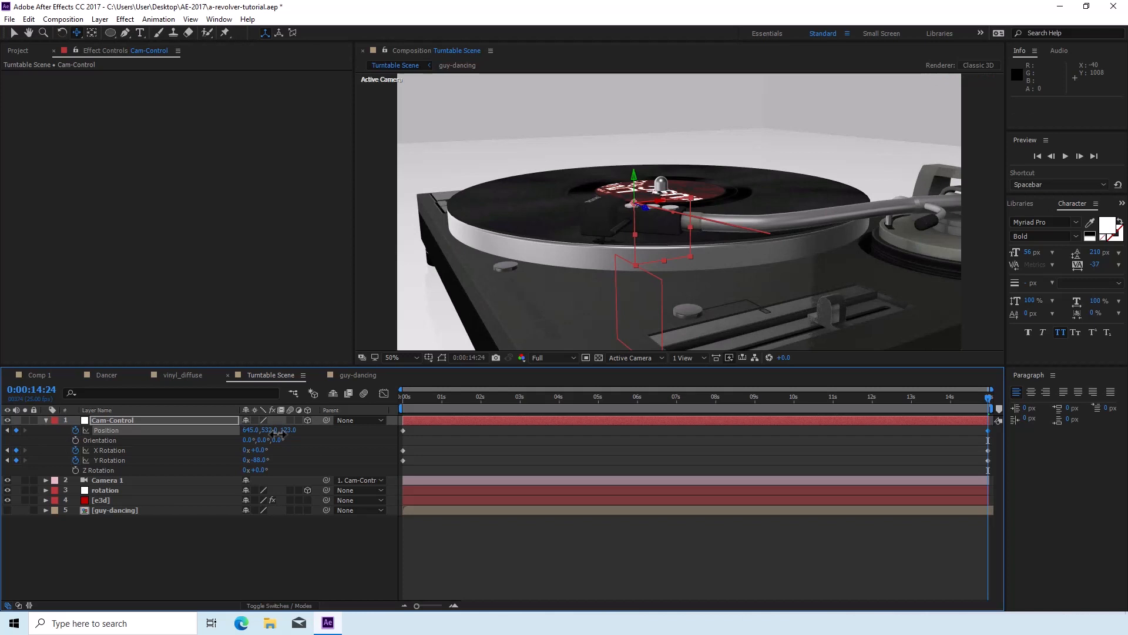
{"action": "key", "text": "space"}
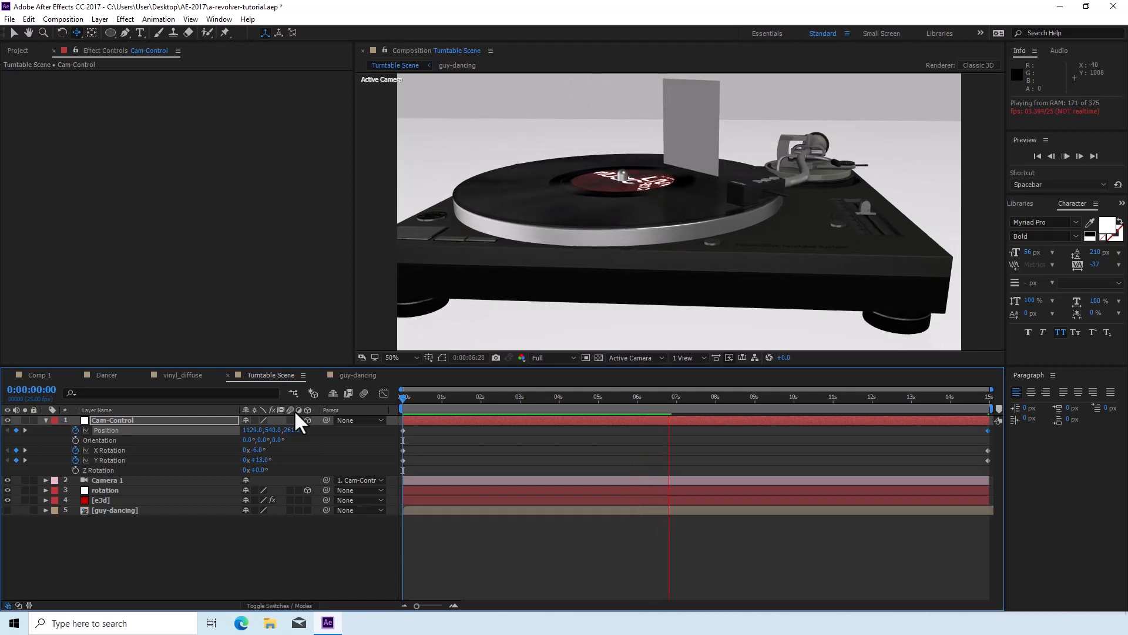
Review the whole camera move at 25% zoom, stop playback, and return the composition view to 50%
{"action": "key", "text": "comma"}
{"action": "key", "text": "comma"}
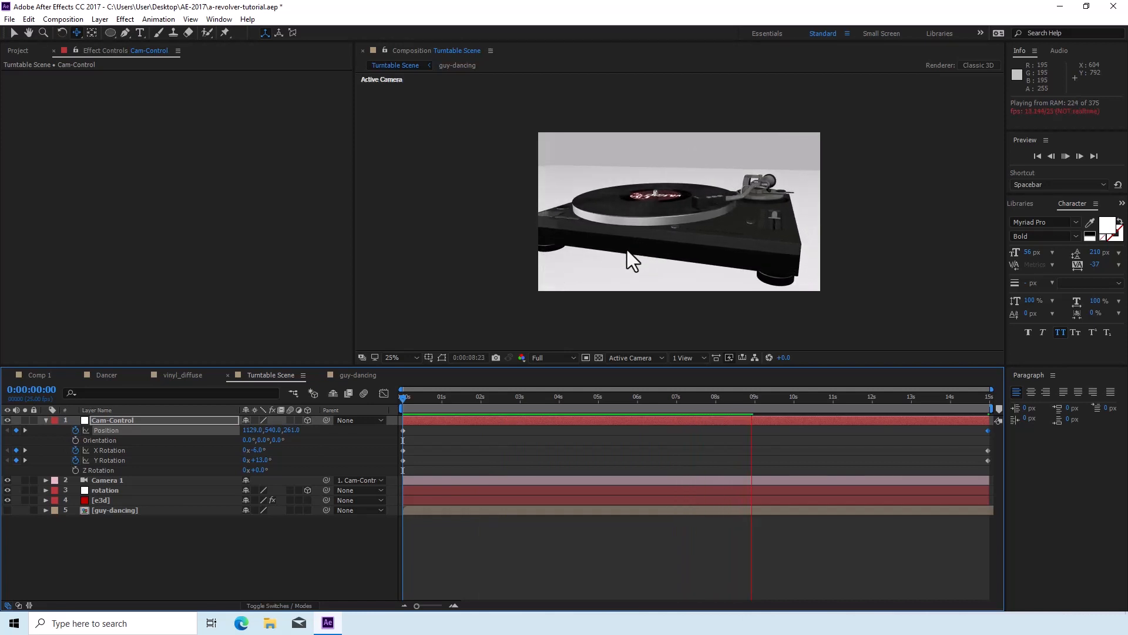
{"action": "key", "text": "space"}
{"action": "key", "text": "period"}
{"action": "left_click", "coordinate": [226, 563]}
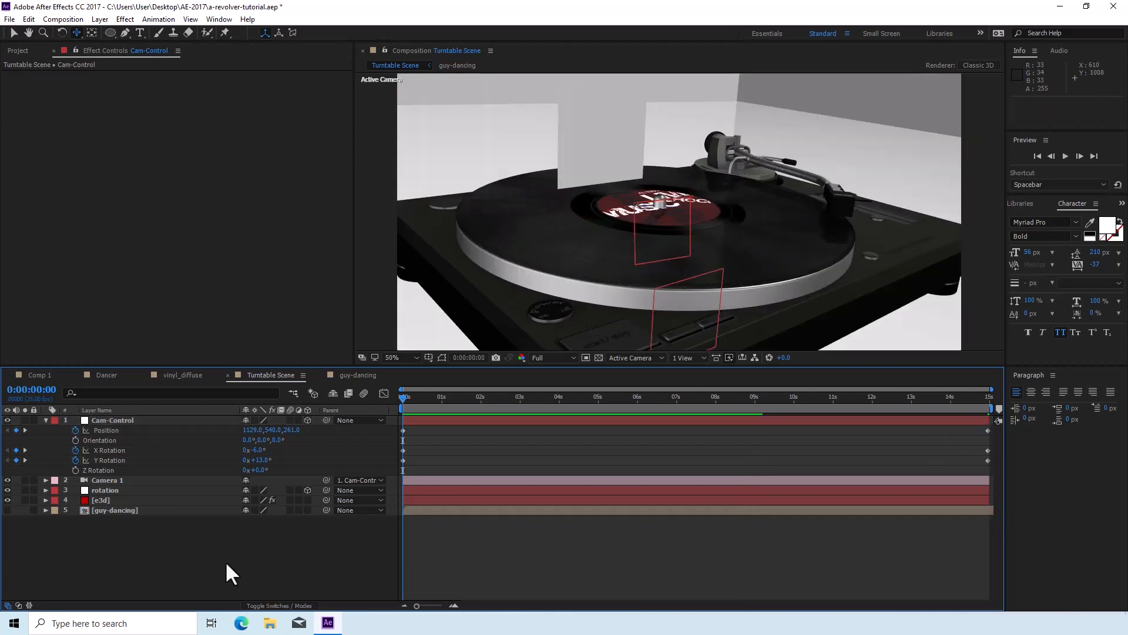
Create a null object directly above the e3d layer, make it 3D, and name it Dancer-Control
{"action": "left_click", "coordinate": [101, 499]}
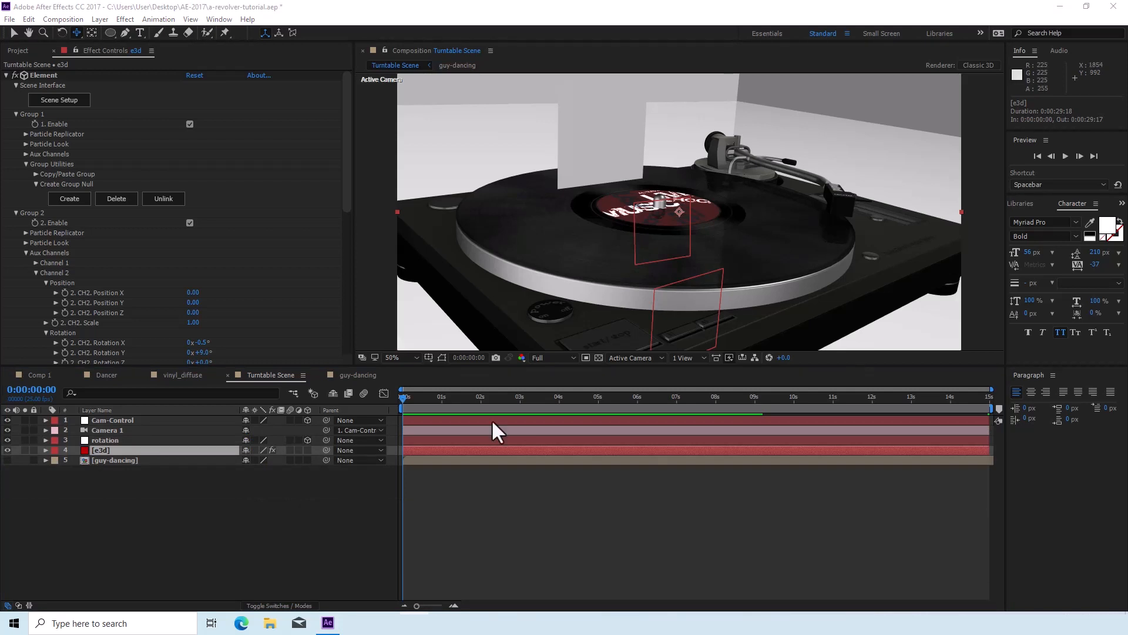
{"action": "left_click", "coordinate": [98, 451]}
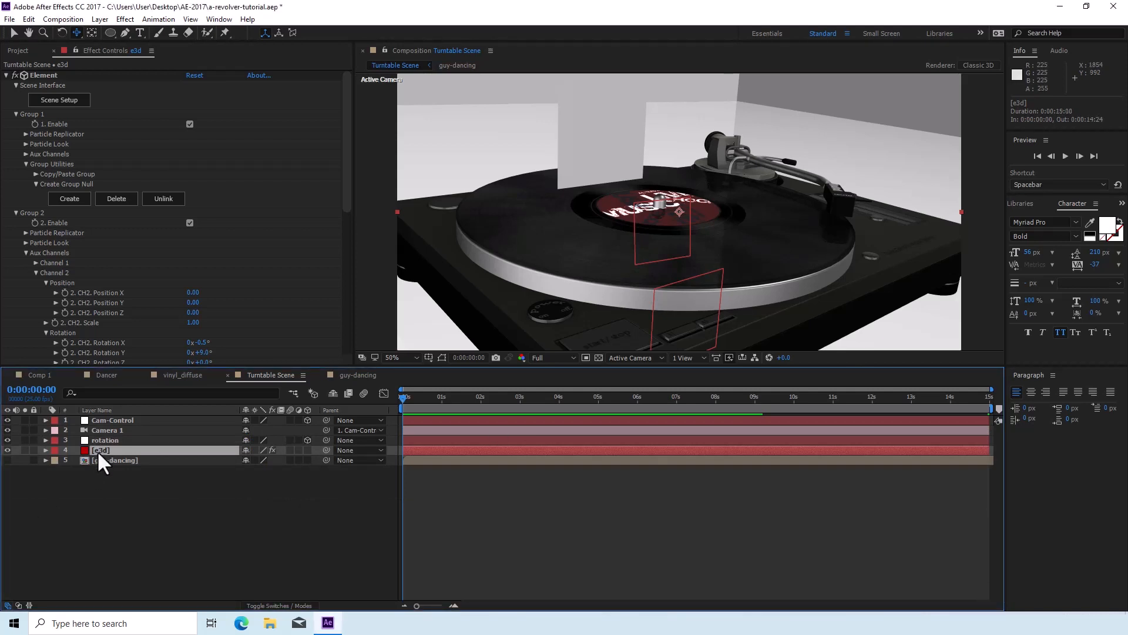
{"action": "left_click", "coordinate": [95, 17]}
{"action": "mouse_move", "coordinate": [105, 31]}
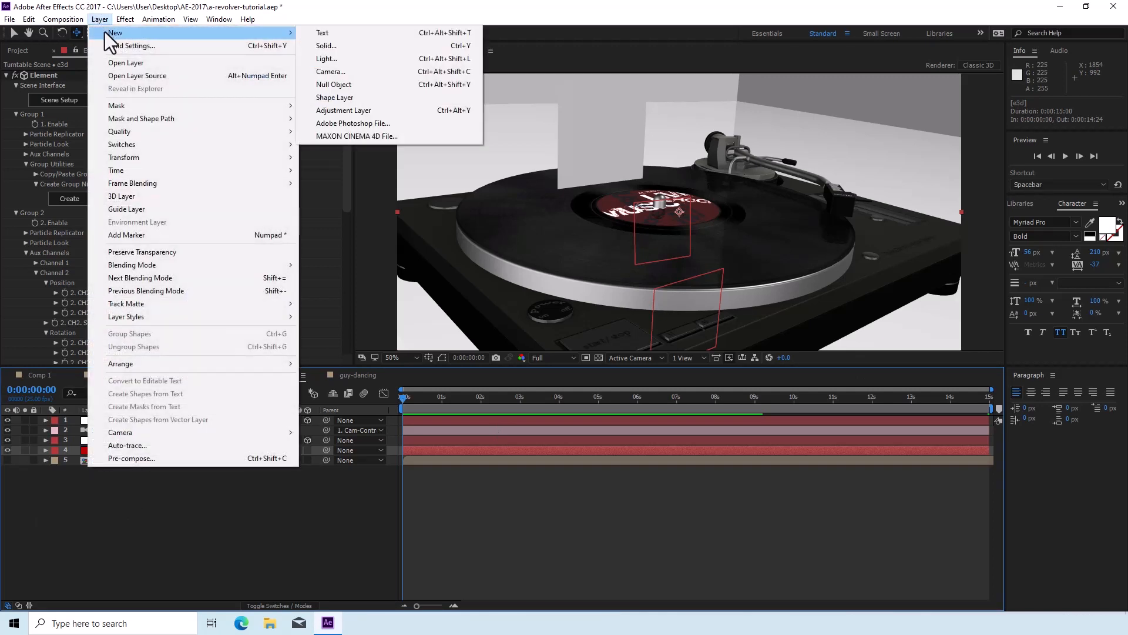
{"action": "left_click", "coordinate": [355, 85]}
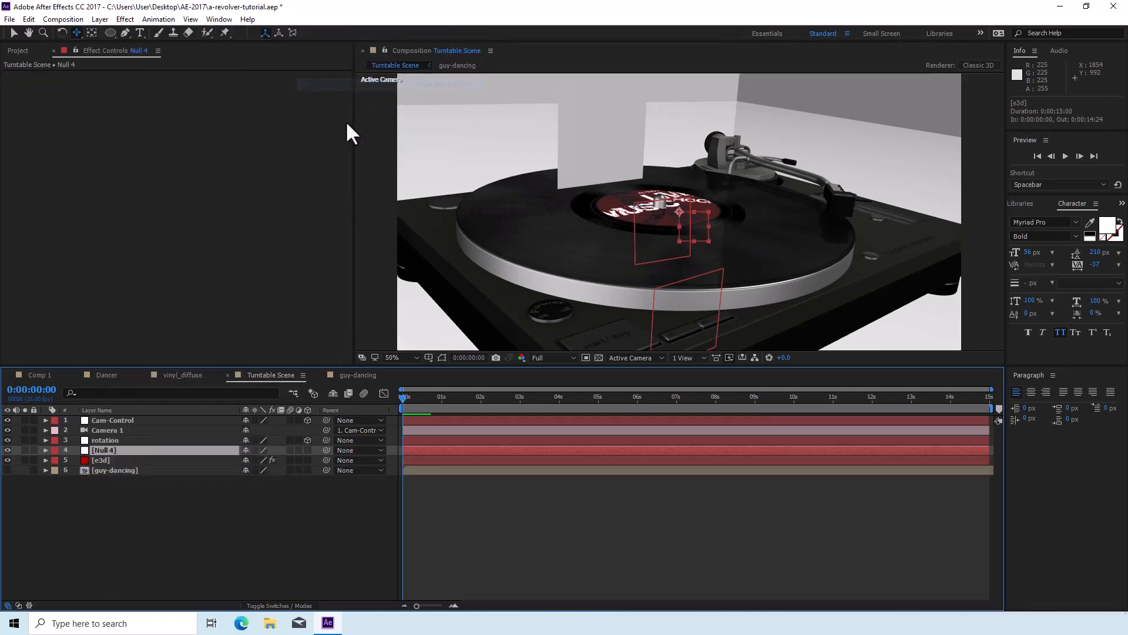
{"action": "left_click", "coordinate": [306, 450]}
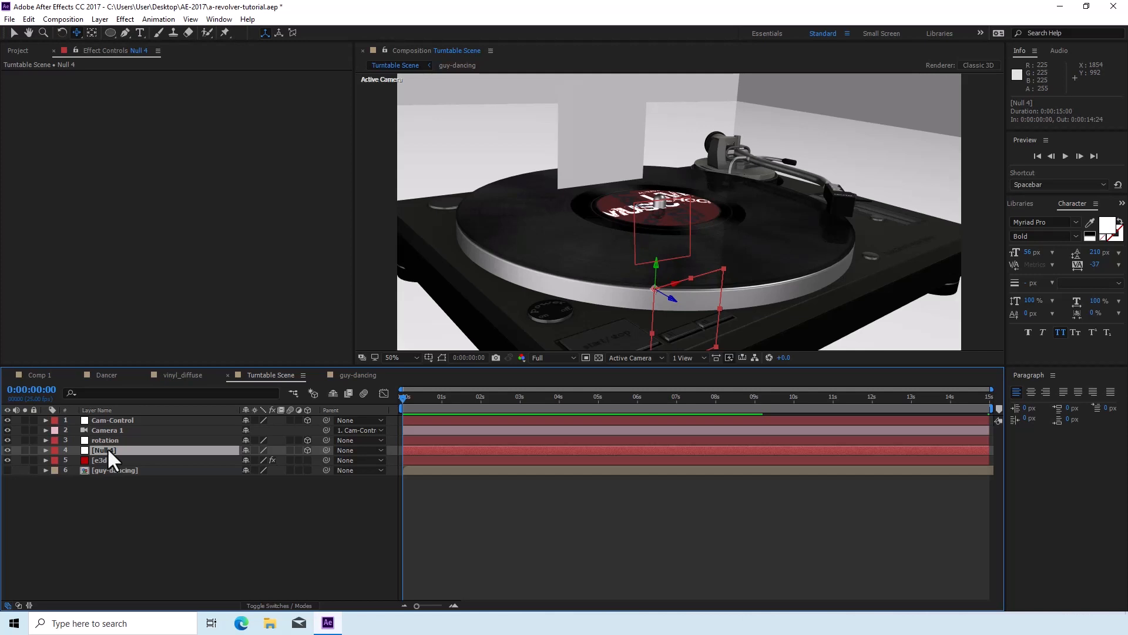
{"action": "key", "text": "Return"}
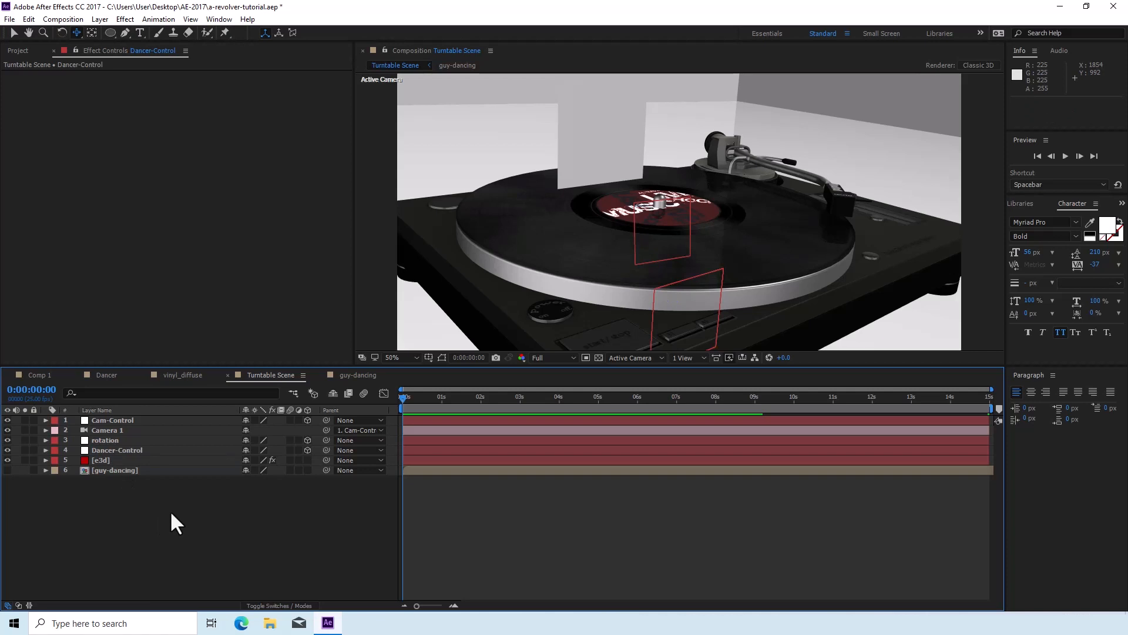
Expand Dancer-Control's Transform properties so that its Z Rotation is exposed
{"action": "left_click", "coordinate": [123, 452]}
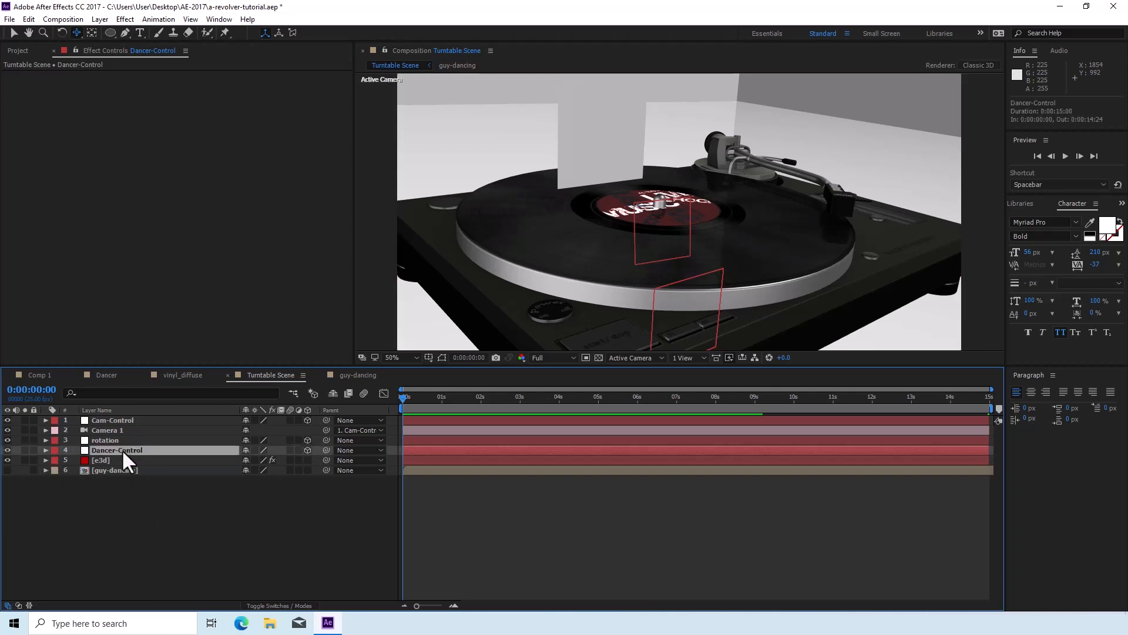
{"action": "left_click", "coordinate": [46, 450]}
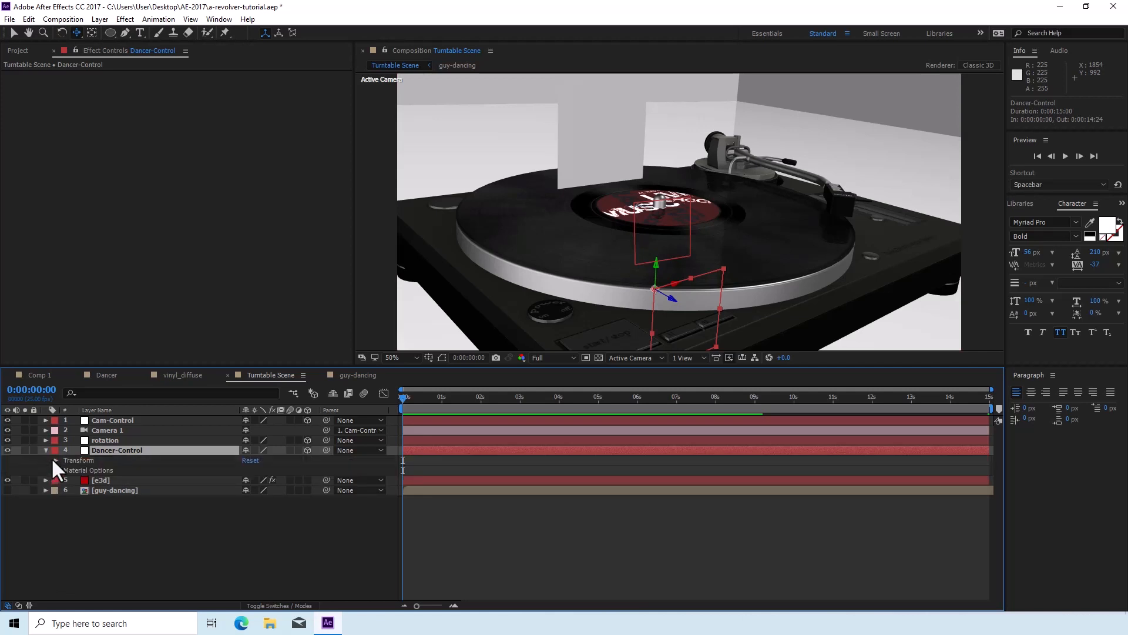
{"action": "left_click", "coordinate": [56, 460]}
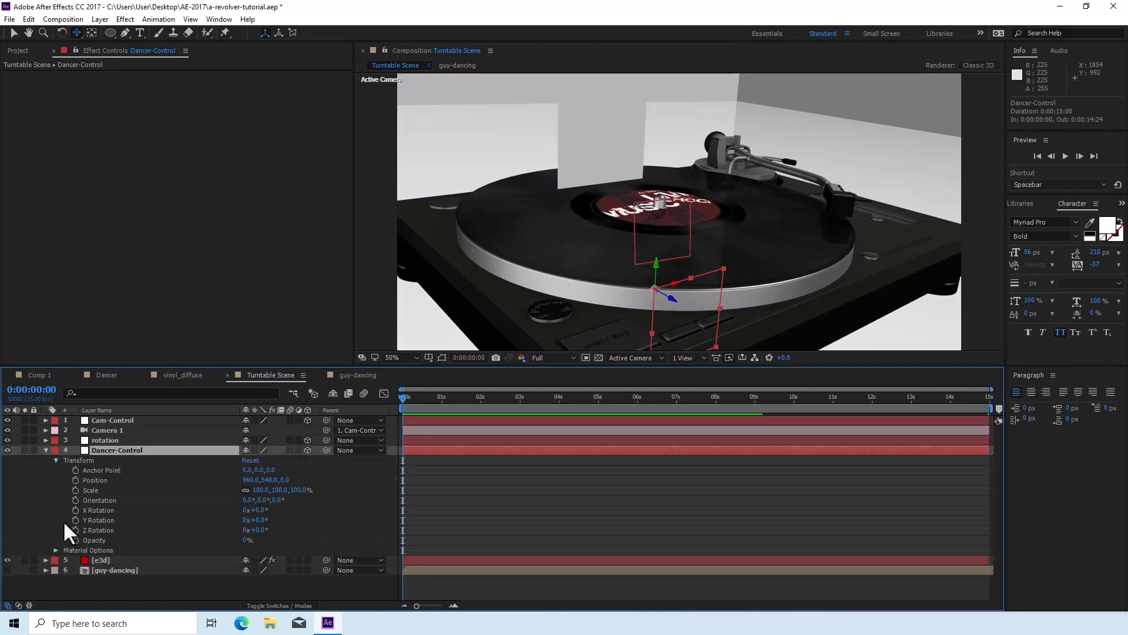
{"action": "left_click", "coordinate": [104, 530]}
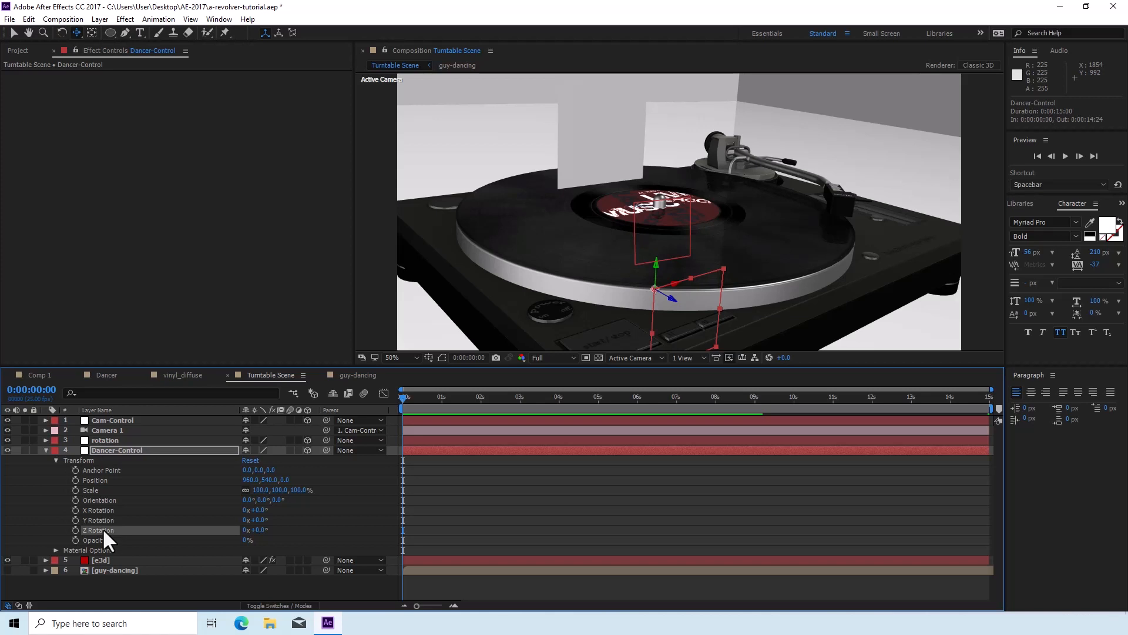
Expose Channel 1's Rotation under Group 1's Aux Channels in e3d's Element effect, and test its Rotation Z on the dancer plane
{"action": "left_click", "coordinate": [102, 558]}
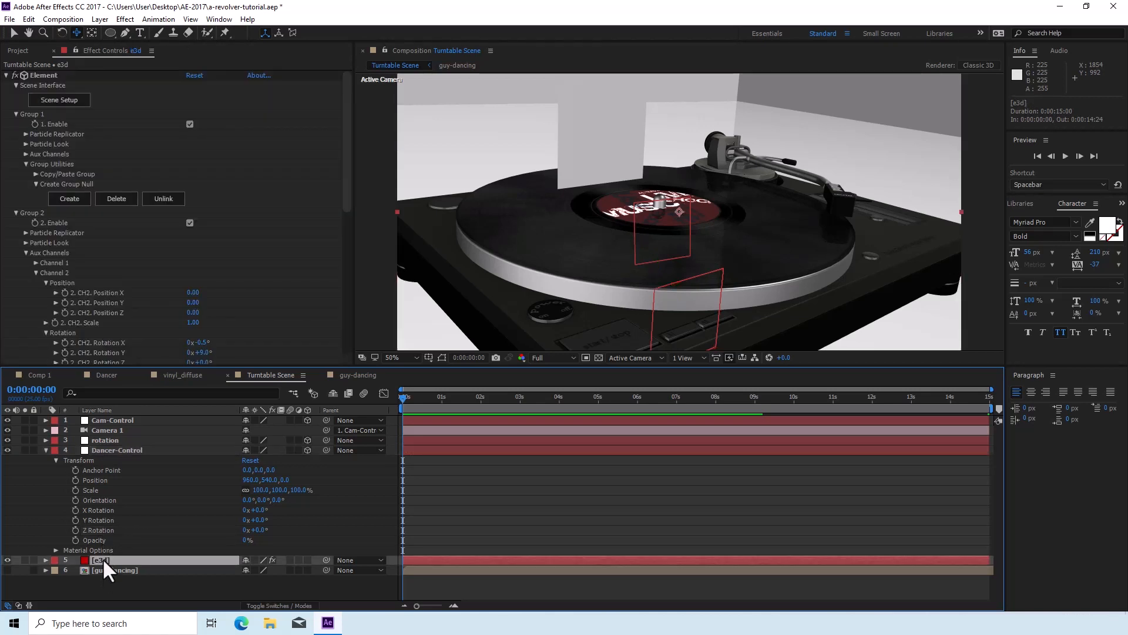
{"action": "scroll", "coordinate": [251, 260], "scroll_direction": "down", "scroll_amount": 1}
{"action": "scroll", "coordinate": [251, 260], "scroll_direction": "down", "scroll_amount": 1}
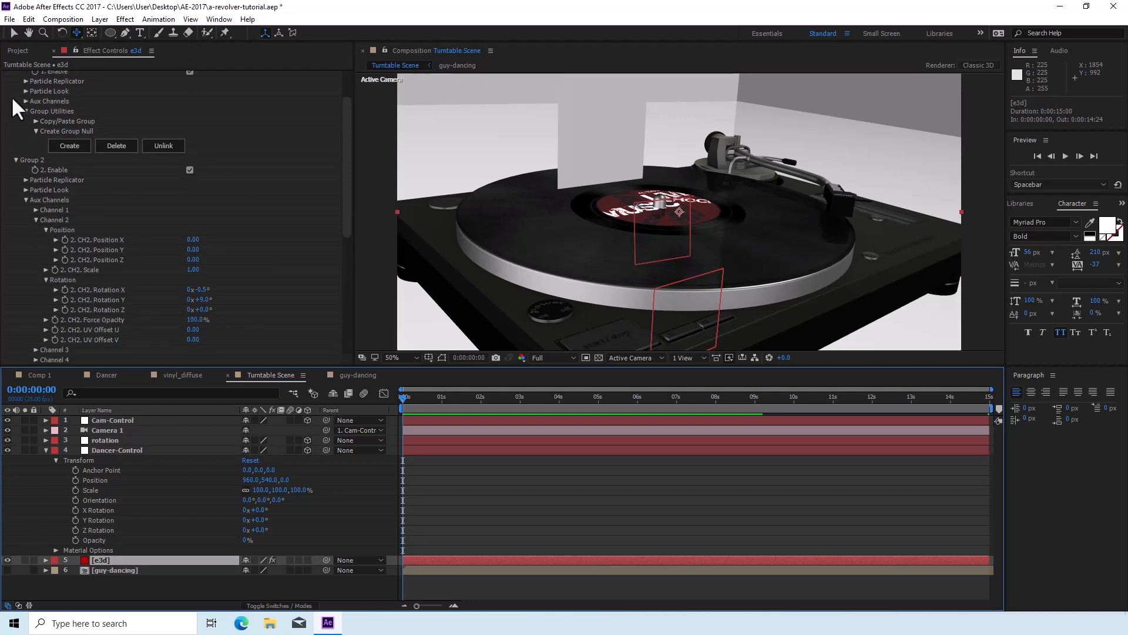
{"action": "scroll", "coordinate": [34, 147], "scroll_direction": "up", "scroll_amount": 2}
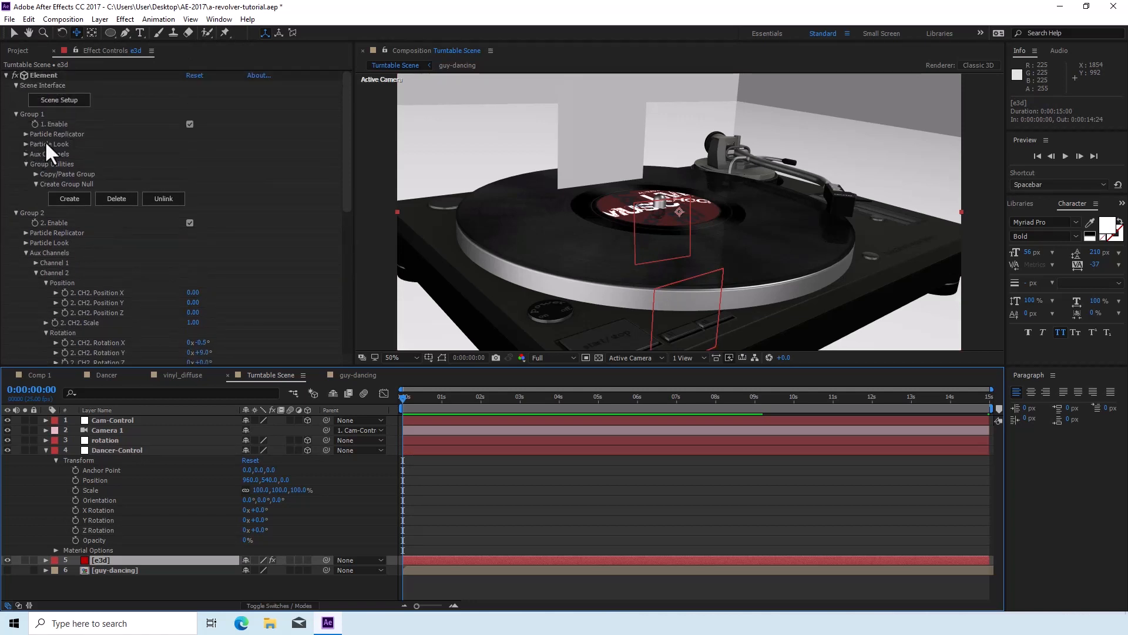
{"action": "left_click", "coordinate": [26, 154]}
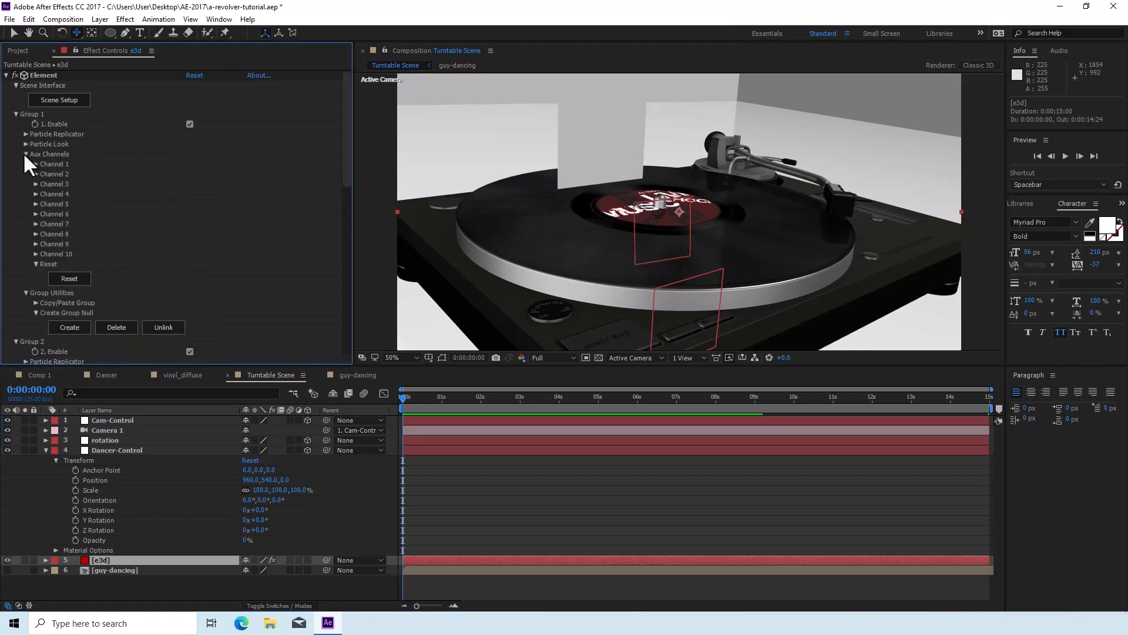
{"action": "left_click", "coordinate": [36, 164]}
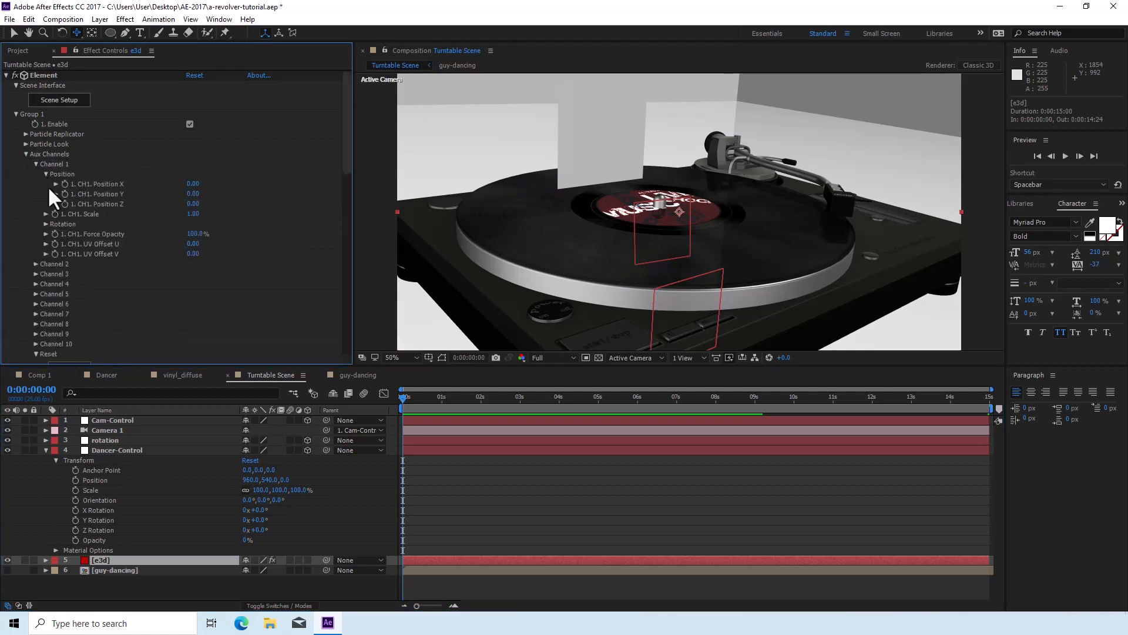
{"action": "left_click", "coordinate": [46, 224]}
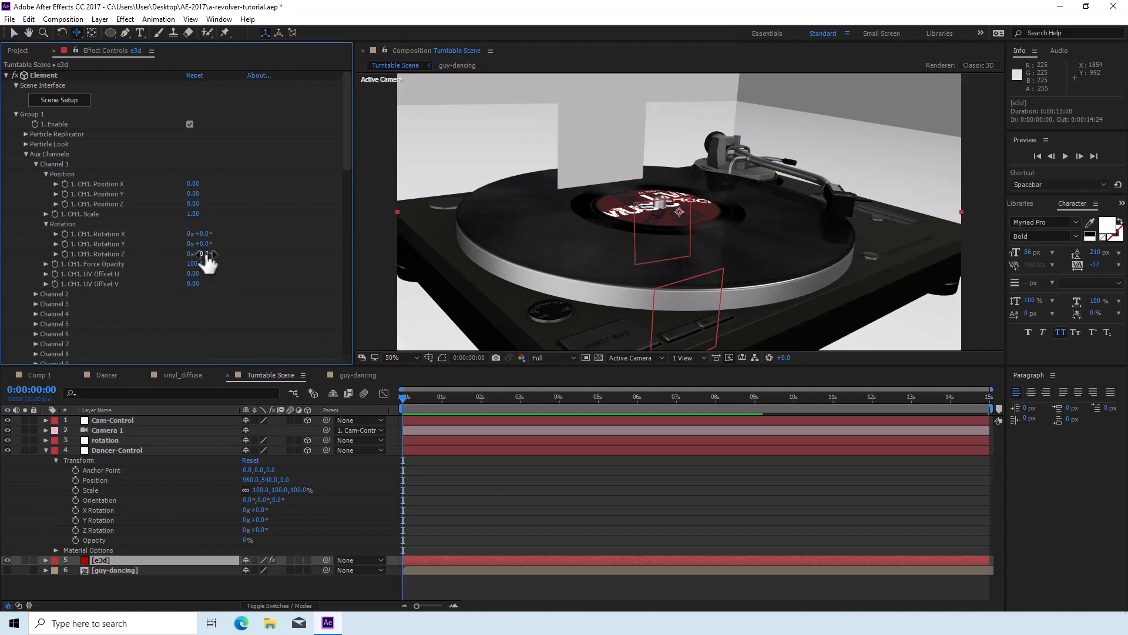
{"action": "mouse_move", "coordinate": [210, 254]}
{"action": "left_mouse_down"}
{"action": "mouse_move", "coordinate": [226, 255]}
{"action": "mouse_move", "coordinate": [202, 254]}
{"action": "left_mouse_up"}
{"action": "left_click", "coordinate": [241, 252]}
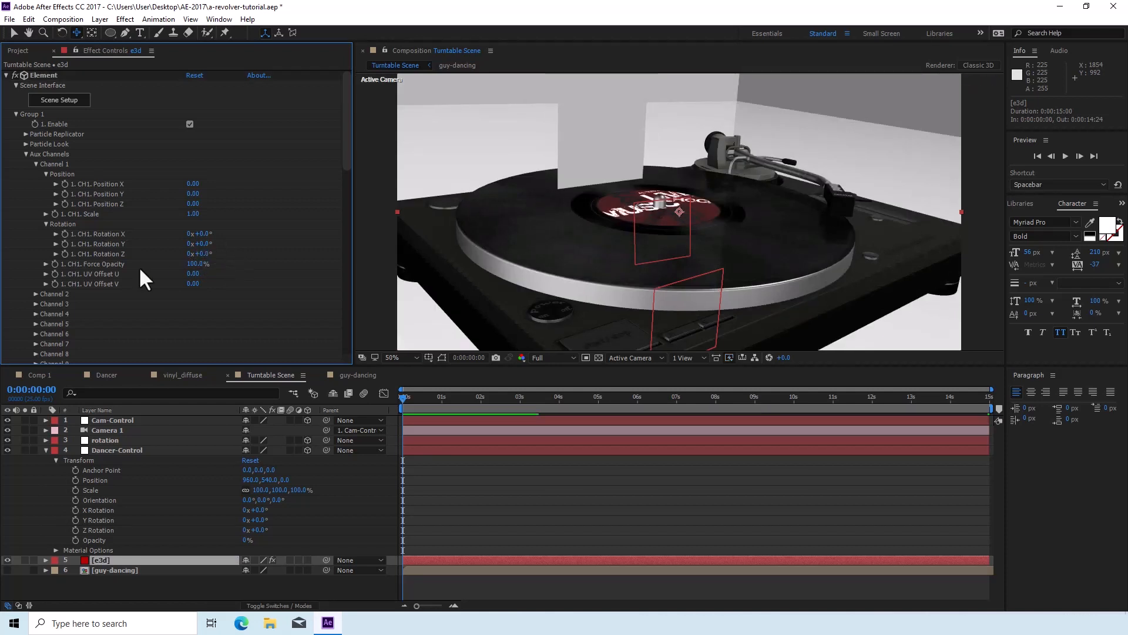
Link Group 1's Channel 1 Rotation Z to Dancer-Control's Z Rotation with an expression, and collapse the e3d layer
{"action": "left_click", "coordinate": [66, 253], "text": "alt"}
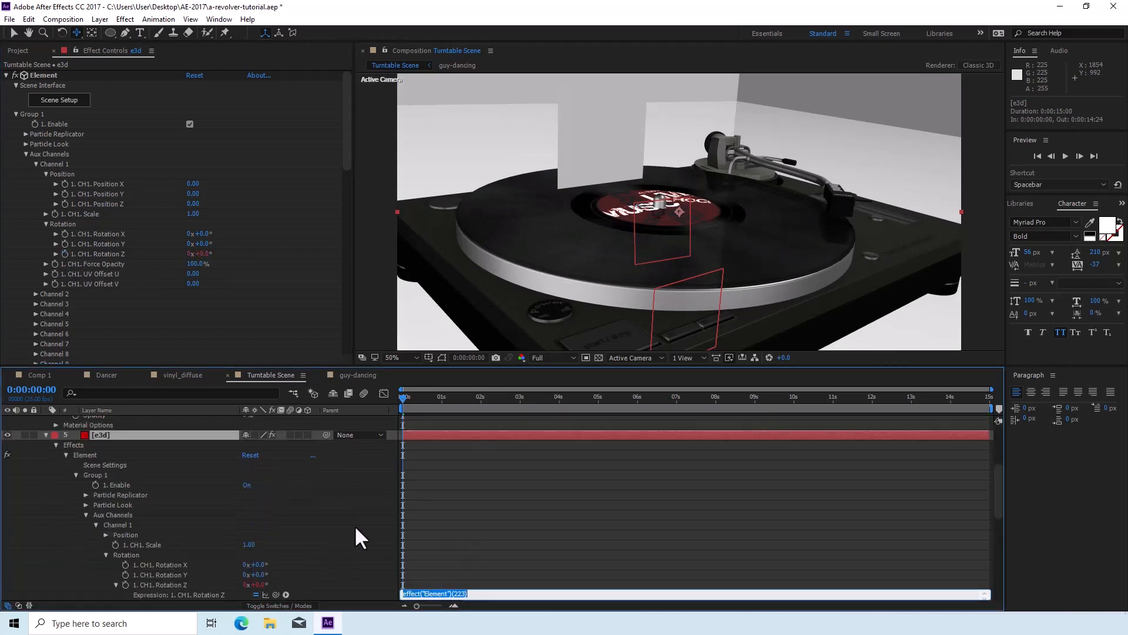
{"action": "left_click_drag", "start_coordinate": [275, 594], "coordinate": [96, 529]}
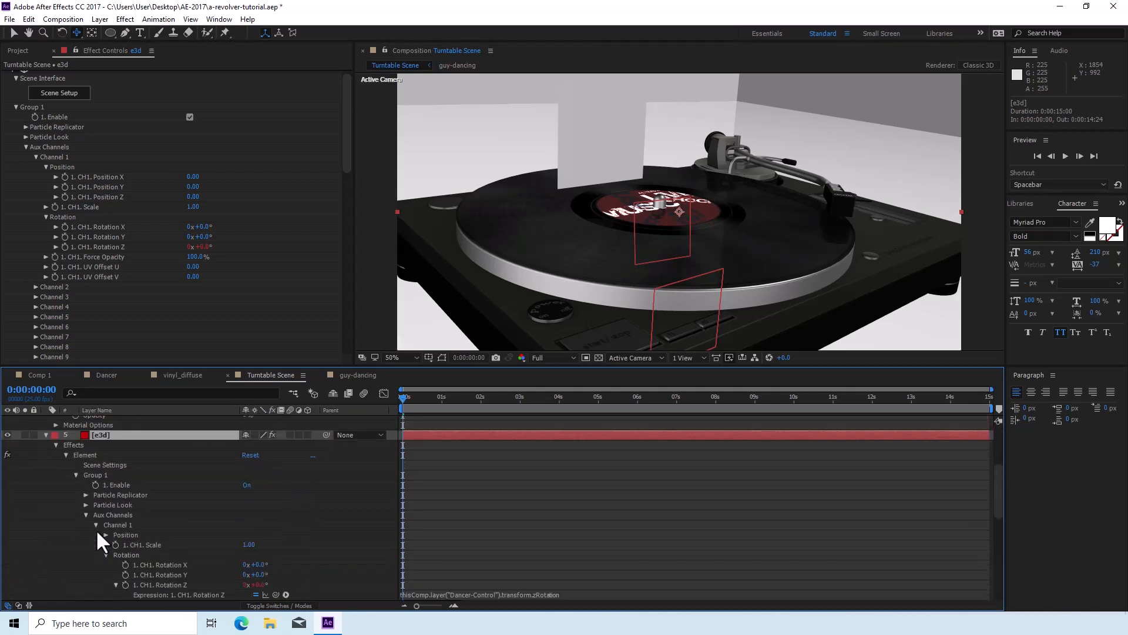
{"action": "left_click", "coordinate": [506, 527]}
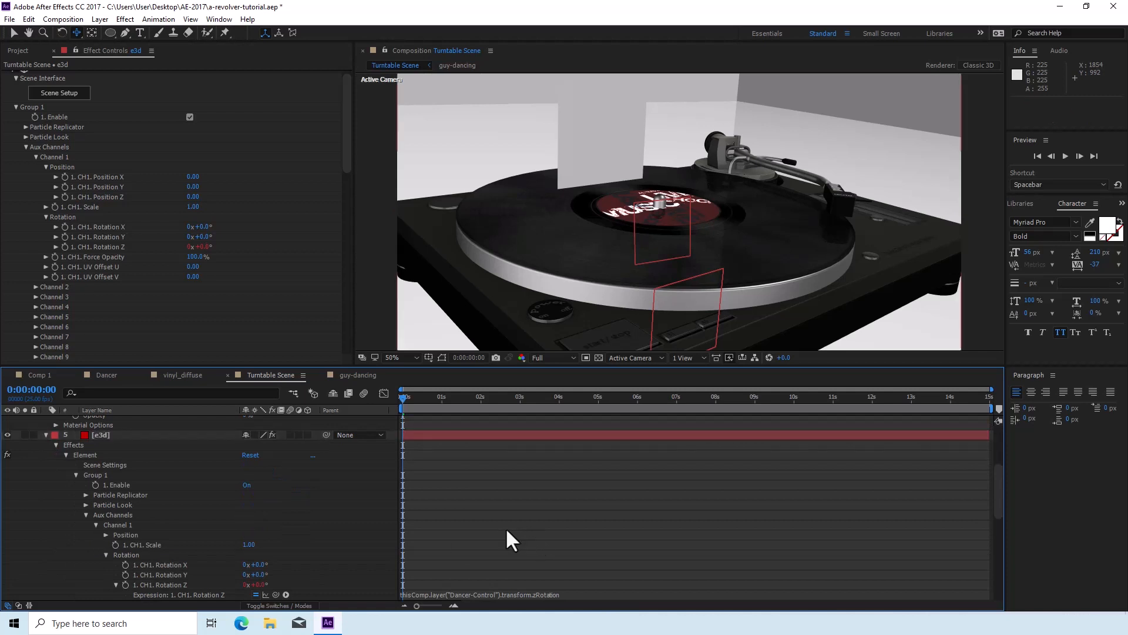
{"action": "left_click", "coordinate": [46, 435]}
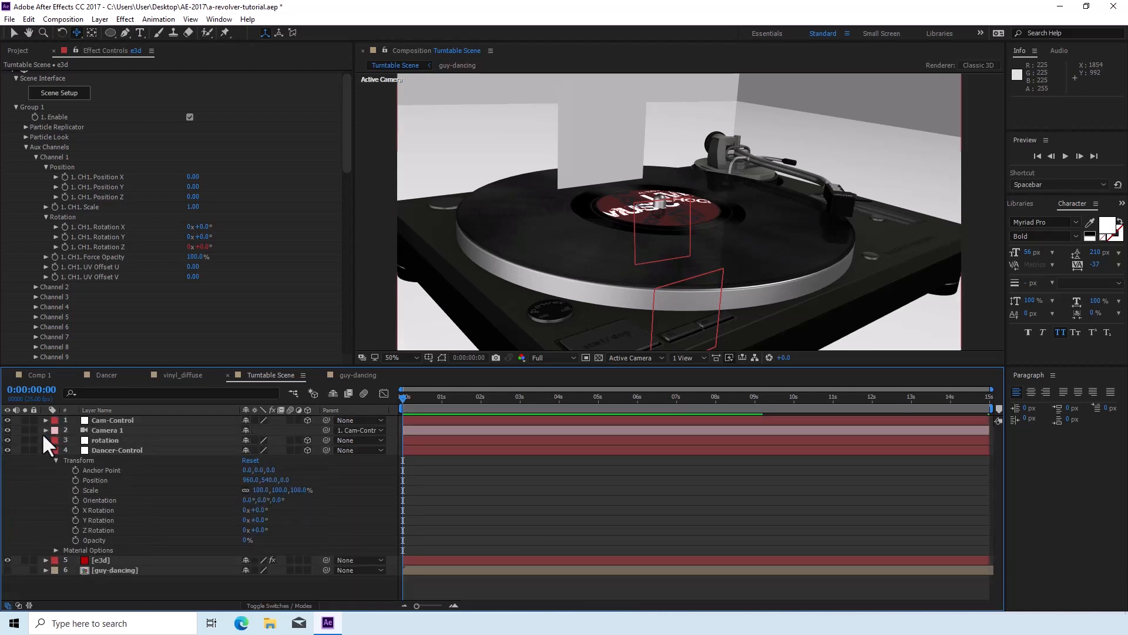
Keyframe Dancer-Control's Z Rotation at 28° on the first frame so the dancer plane turns toward the camera
{"action": "left_click", "coordinate": [116, 450]}
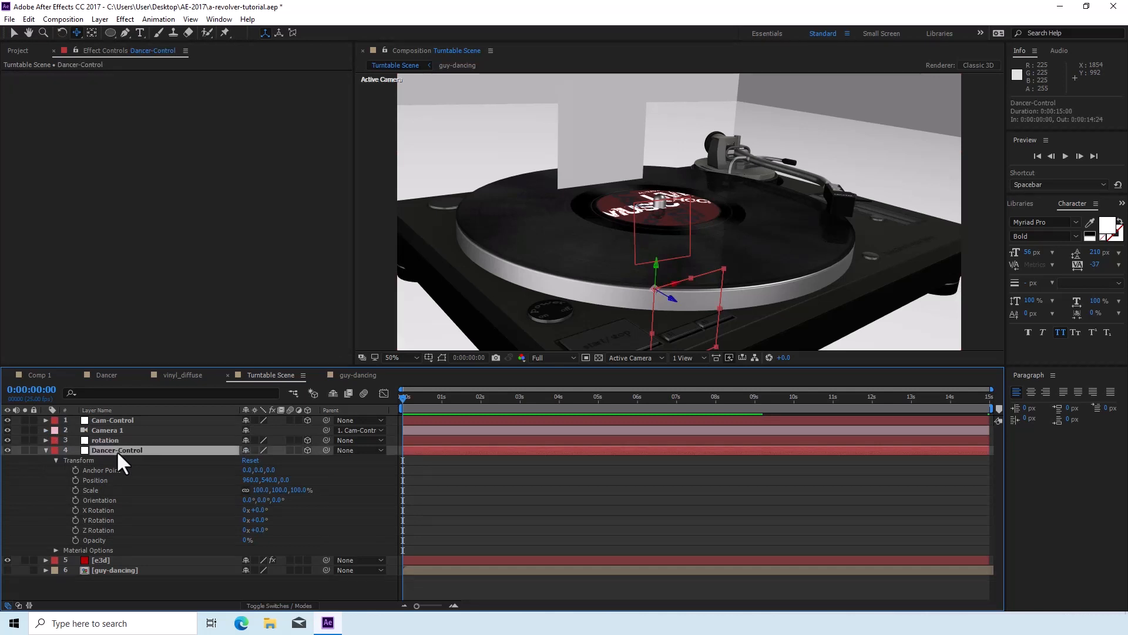
{"action": "key", "text": "r"}
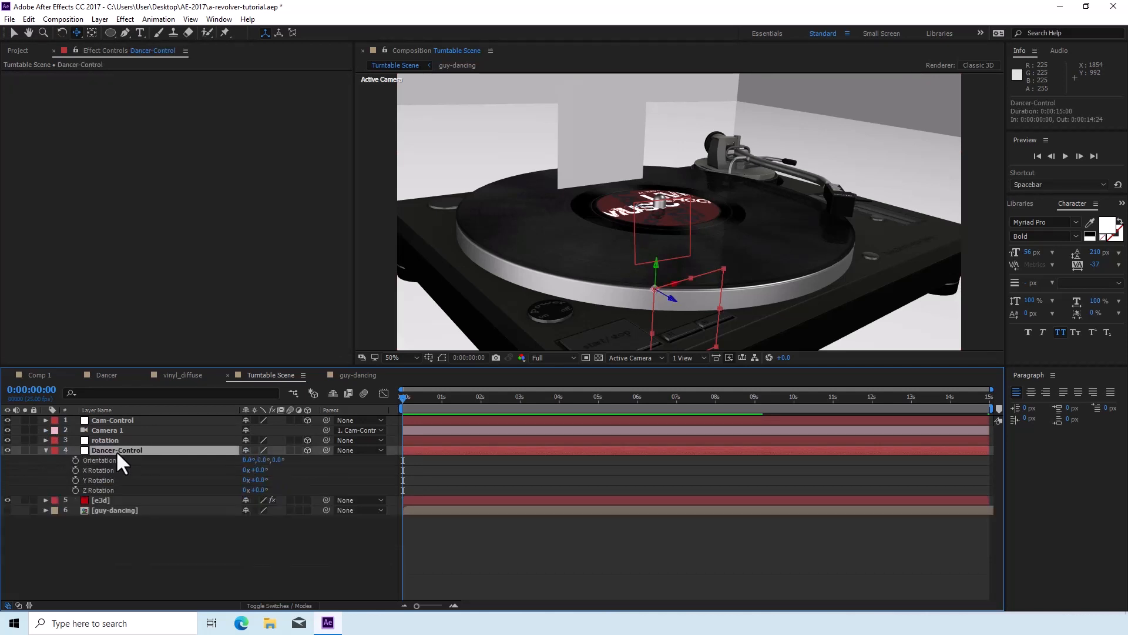
{"action": "left_click", "coordinate": [75, 489]}
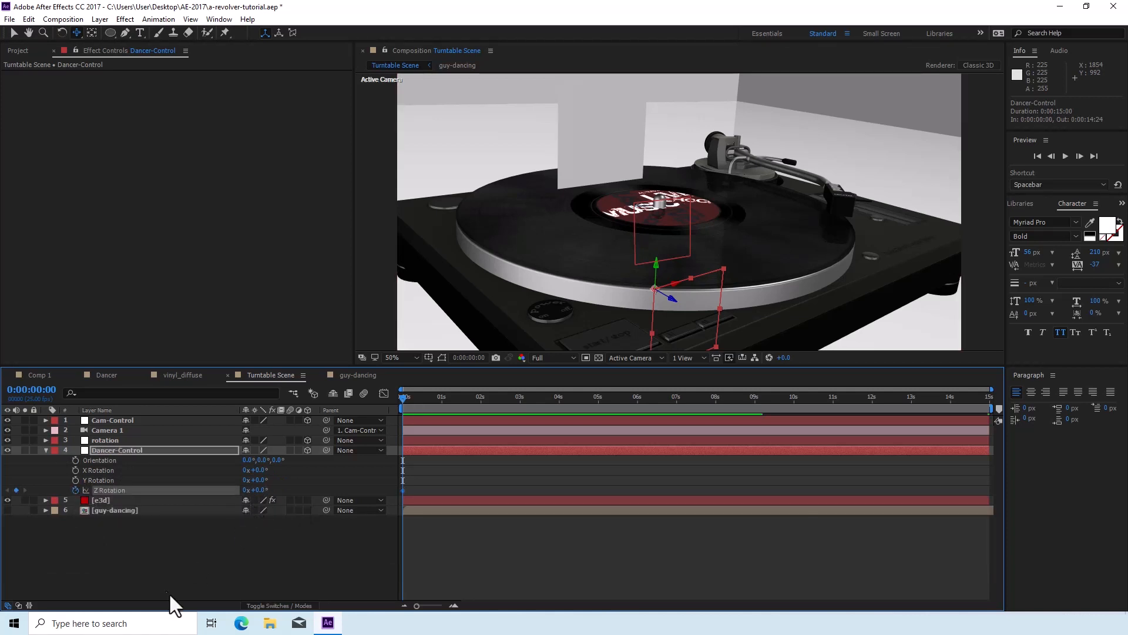
{"action": "left_click_drag", "start_coordinate": [402, 396], "coordinate": [402, 433]}
{"action": "left_click", "coordinate": [371, 430]}
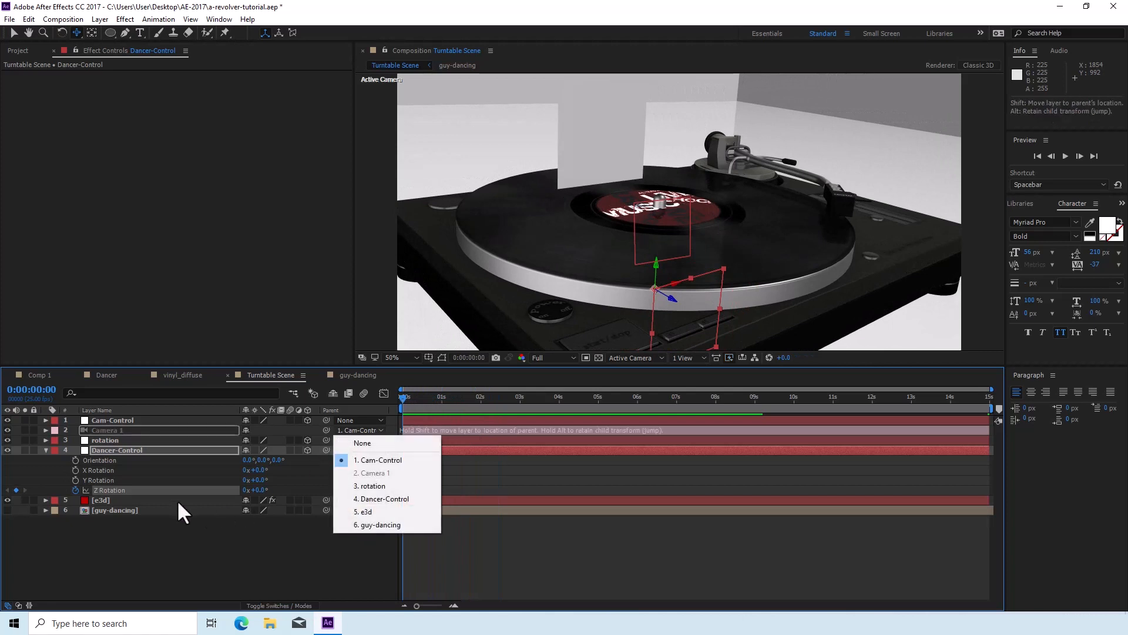
{"action": "left_click", "coordinate": [564, 176]}
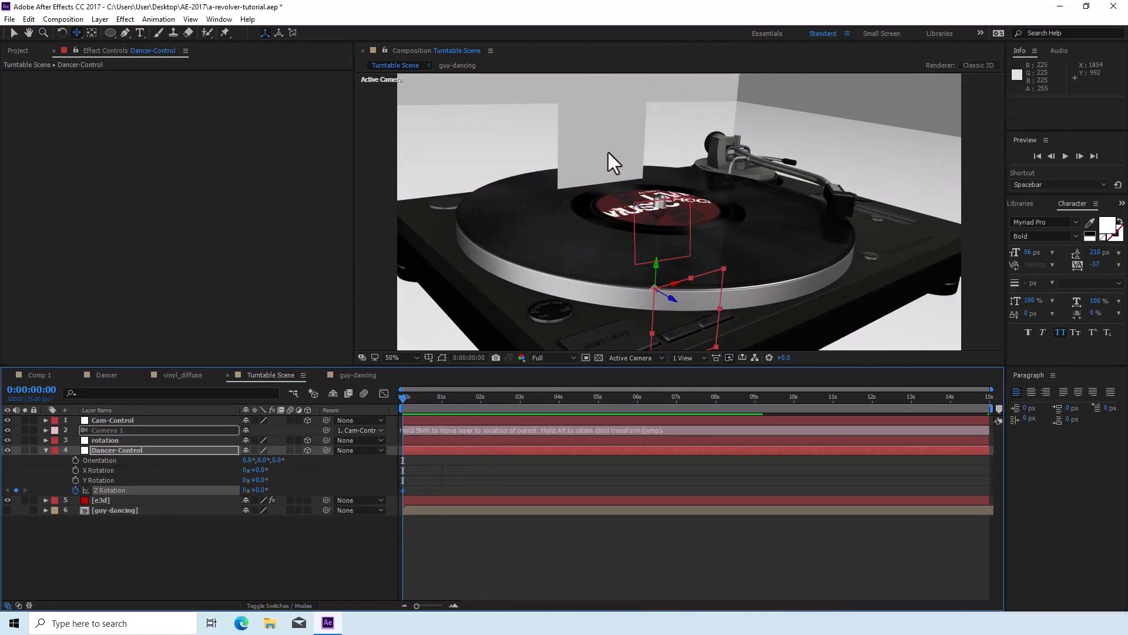
{"action": "left_click", "coordinate": [14, 33]}
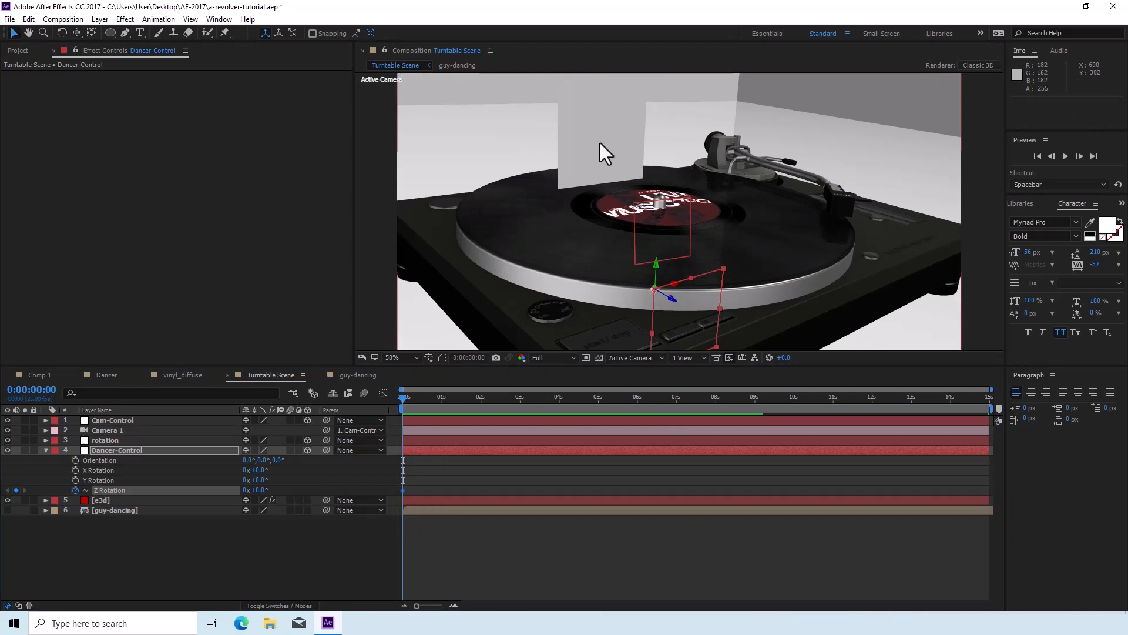
{"action": "left_click", "coordinate": [125, 453]}
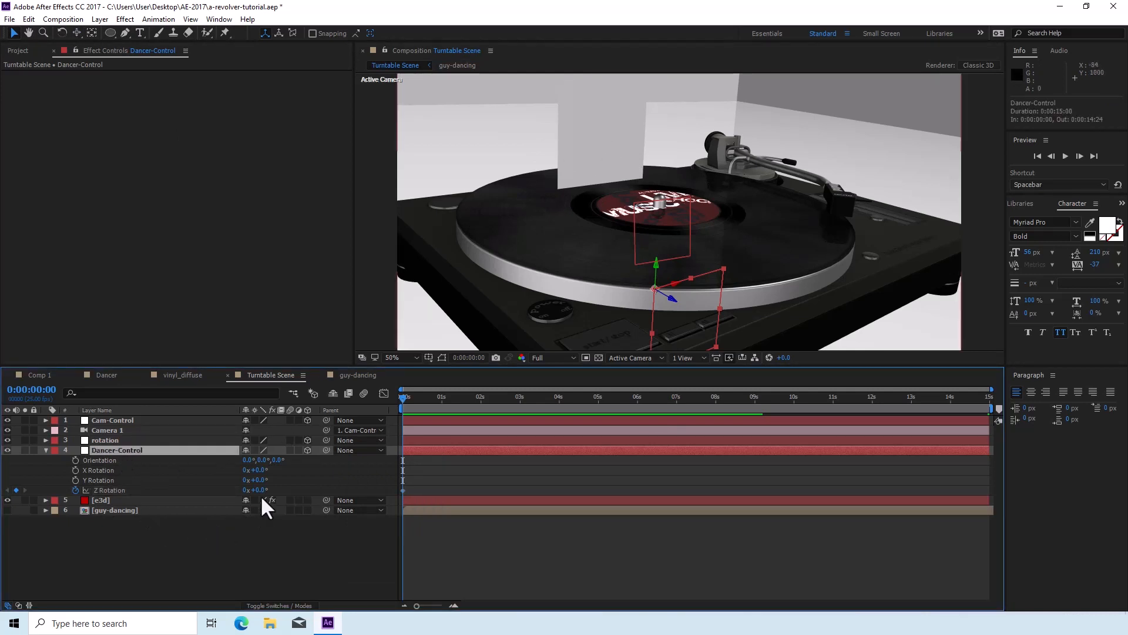
{"action": "mouse_move", "coordinate": [260, 490]}
{"action": "left_mouse_down"}
{"action": "mouse_move", "coordinate": [282, 494]}
{"action": "mouse_move", "coordinate": [282, 506]}
{"action": "mouse_move", "coordinate": [258, 494]}
{"action": "mouse_move", "coordinate": [265, 506]}
{"action": "mouse_move", "coordinate": [267, 491]}
{"action": "left_mouse_up"}
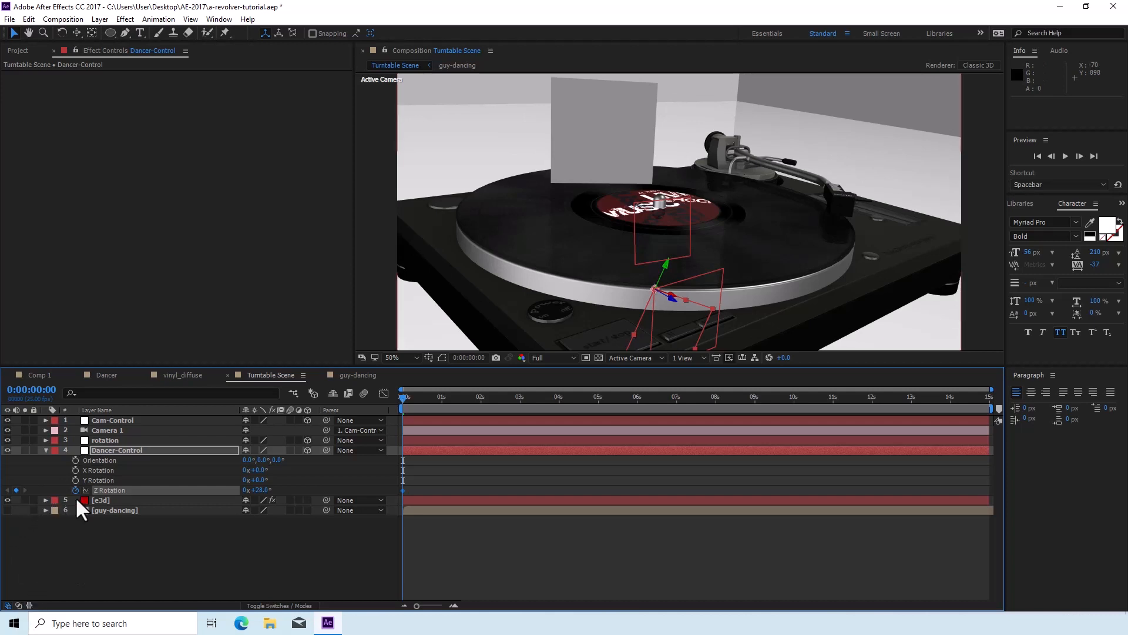
Set Dancer-Control's Z Rotation to -90° at 0:00:02:00 so the plane faces the camera
{"action": "left_click", "coordinate": [442, 406]}
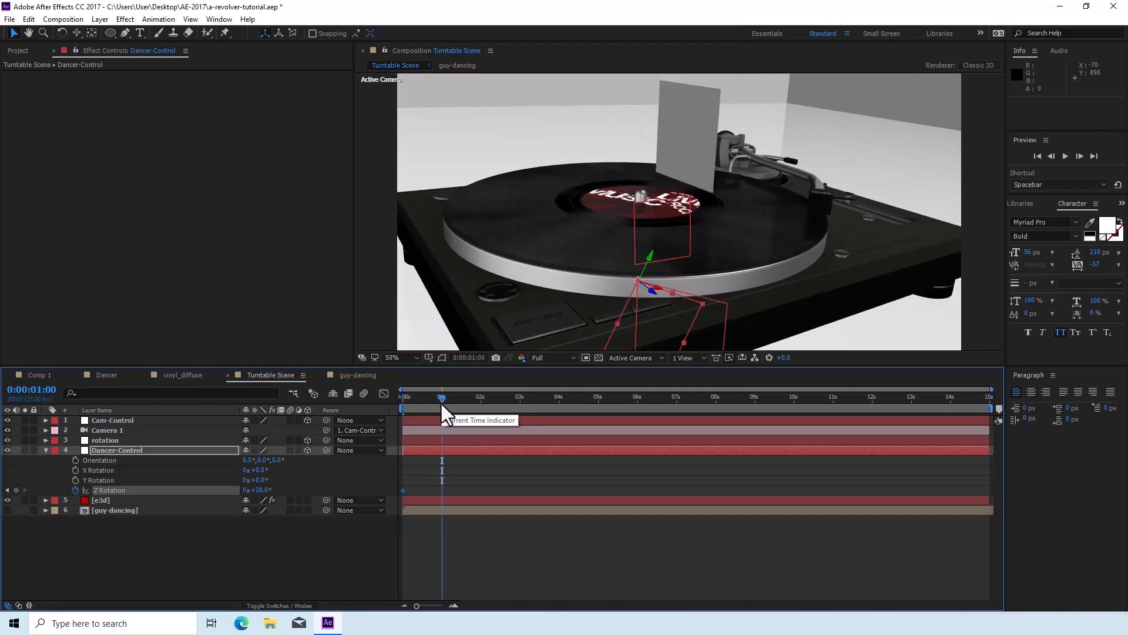
{"action": "left_click", "coordinate": [481, 403]}
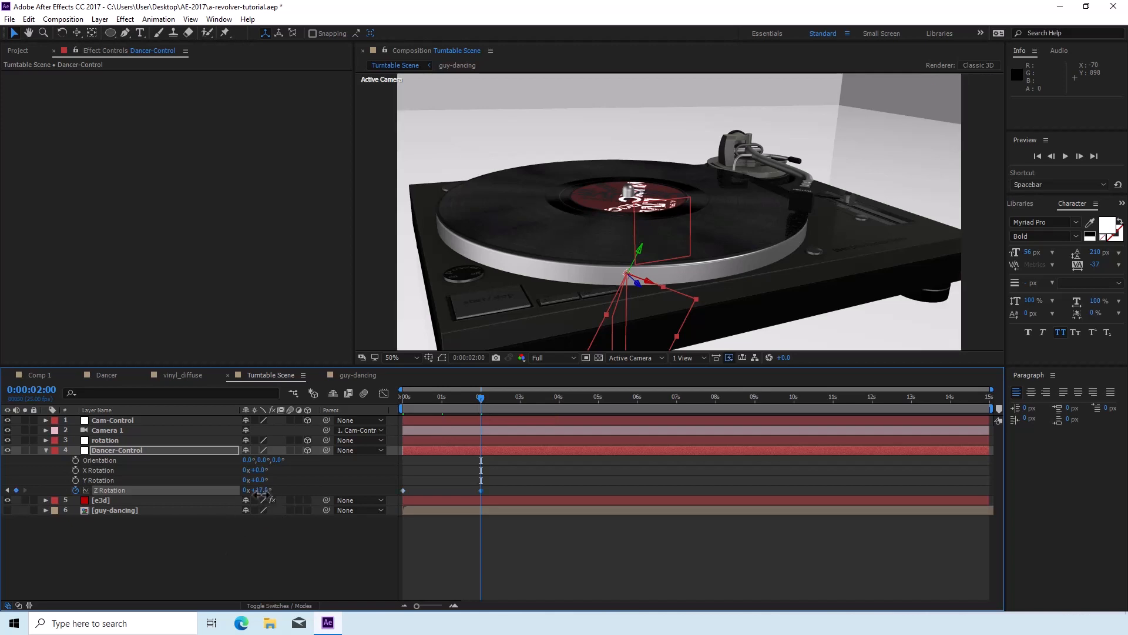
{"action": "left_click_drag", "start_coordinate": [265, 491], "coordinate": [208, 504]}
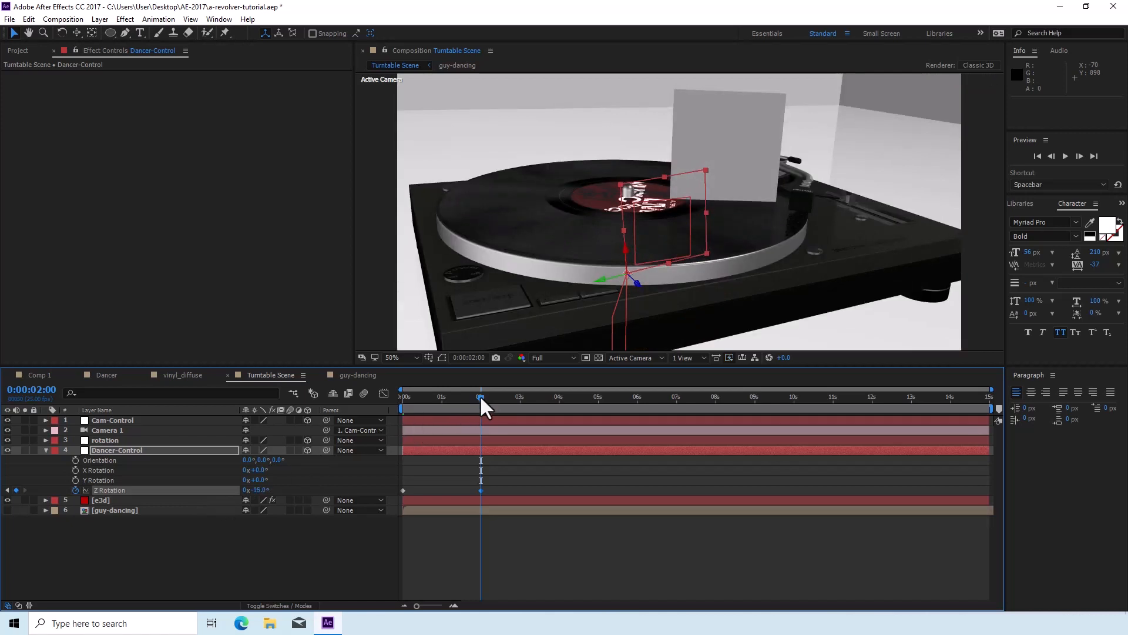
Keyframe Dancer-Control's Z Rotation at 0:00:04:00, 0:00:06:01 and 0:00:08:01 so the dancer plane faces the camera at each point
{"action": "left_click_drag", "start_coordinate": [484, 403], "coordinate": [559, 459]}
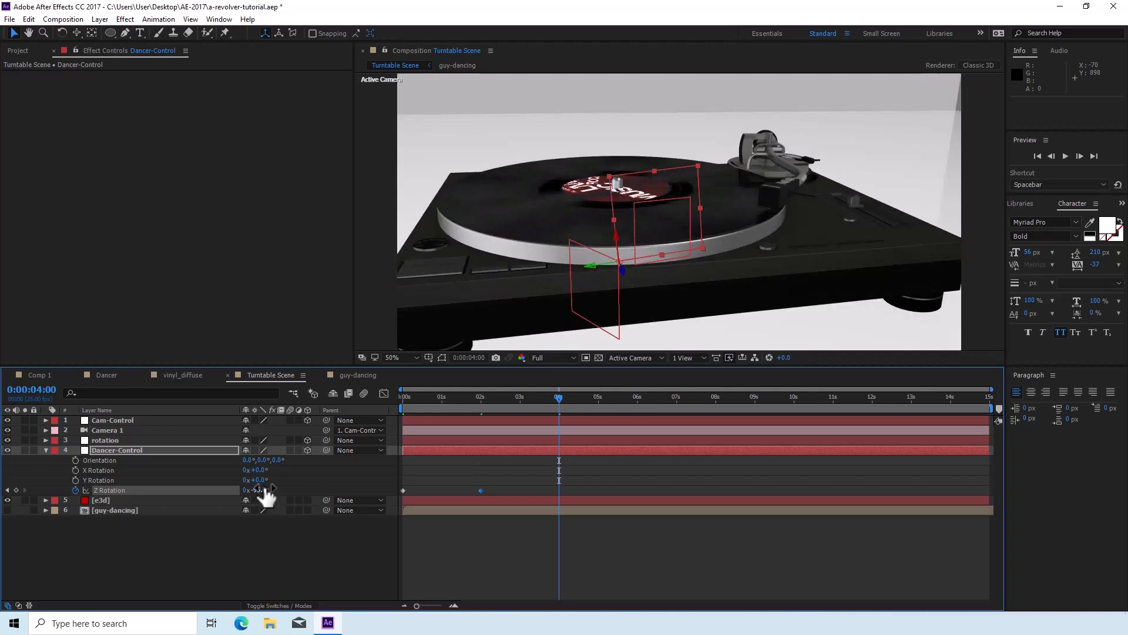
{"action": "left_click_drag", "start_coordinate": [260, 490], "coordinate": [200, 505]}
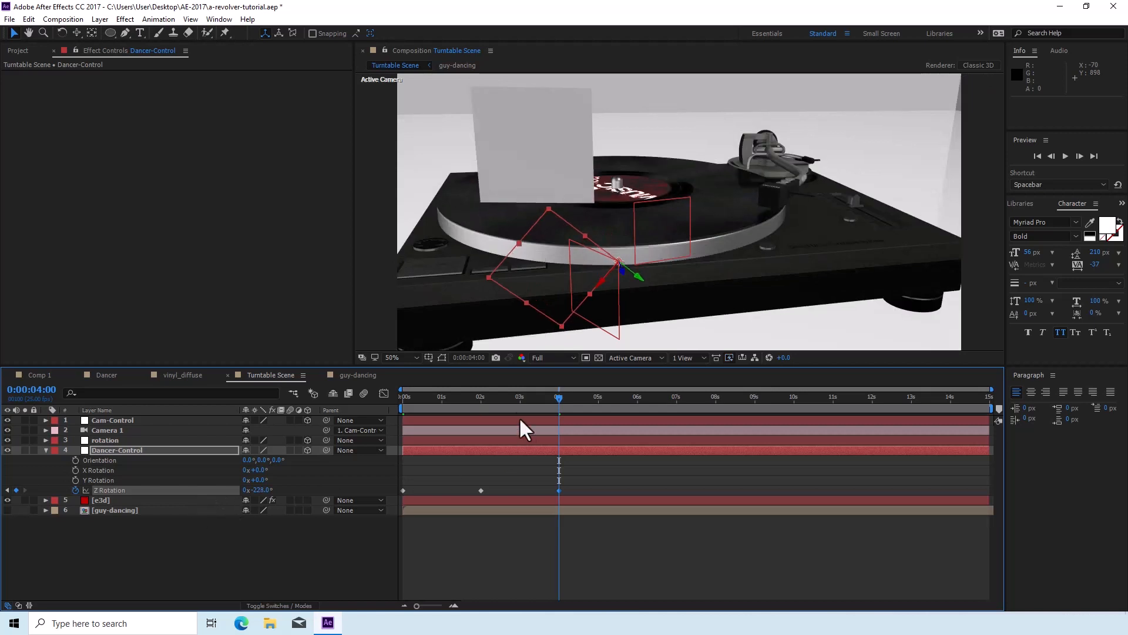
{"action": "left_click", "coordinate": [639, 405]}
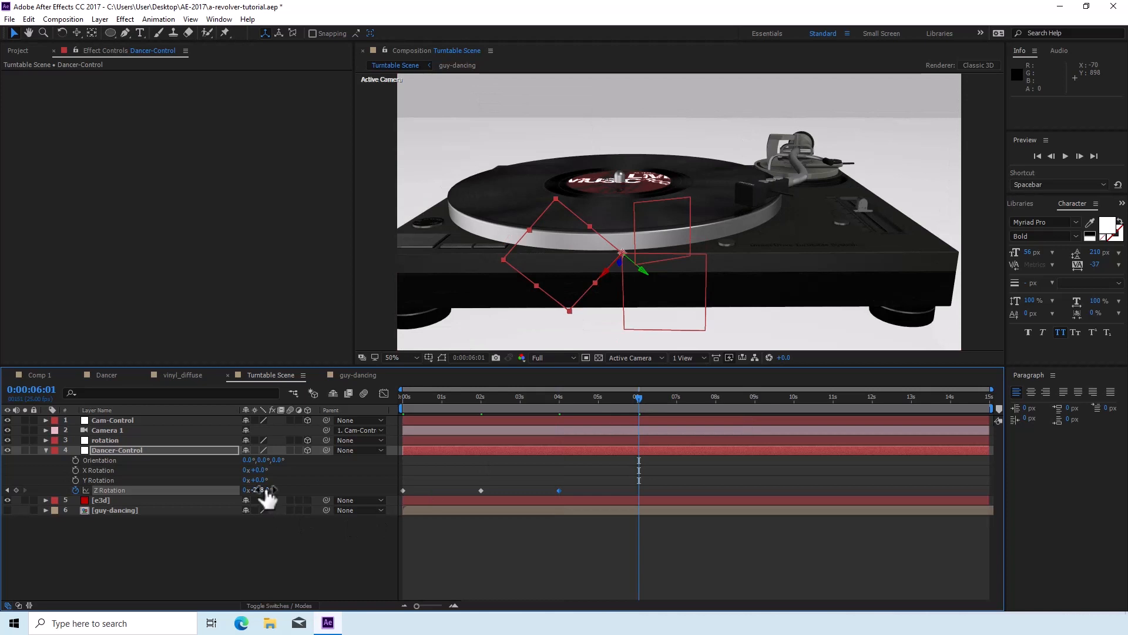
{"action": "left_click_drag", "start_coordinate": [262, 490], "coordinate": [262, 491]}
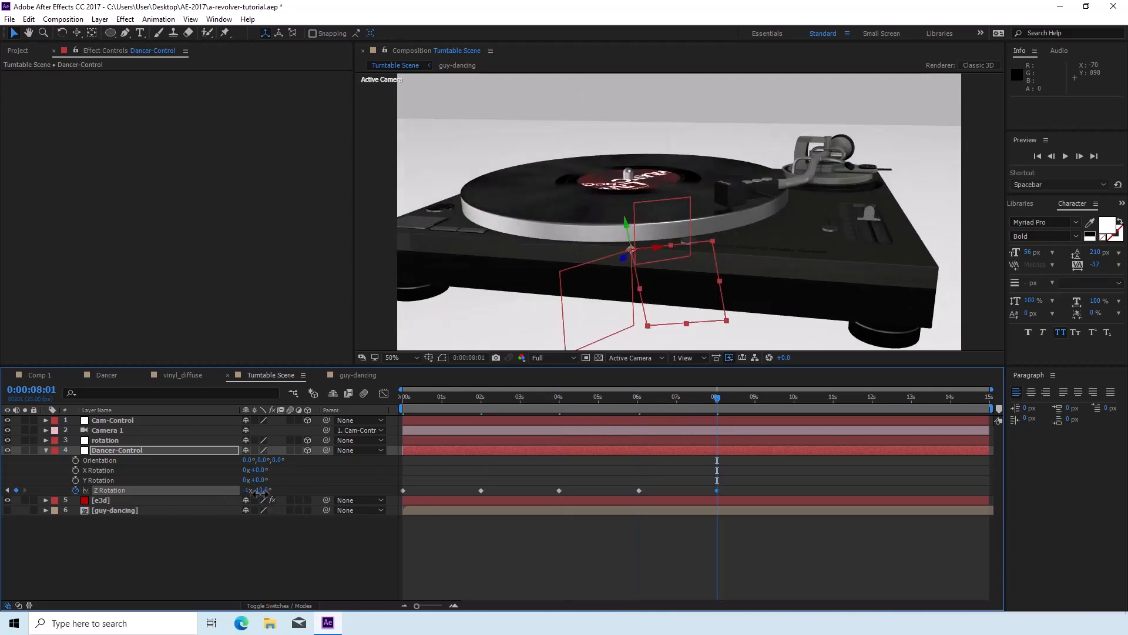
{"action": "left_click_drag", "start_coordinate": [261, 494], "coordinate": [198, 515]}
Keyframe Dancer-Control's Z Rotation toward the camera at about 10 and 12 seconds, at 0:00:13:21 and at the end of the timeline
{"action": "left_click", "coordinate": [794, 405]}
{"action": "left_click", "coordinate": [872, 406]}
{"action": "left_click", "coordinate": [945, 406]}
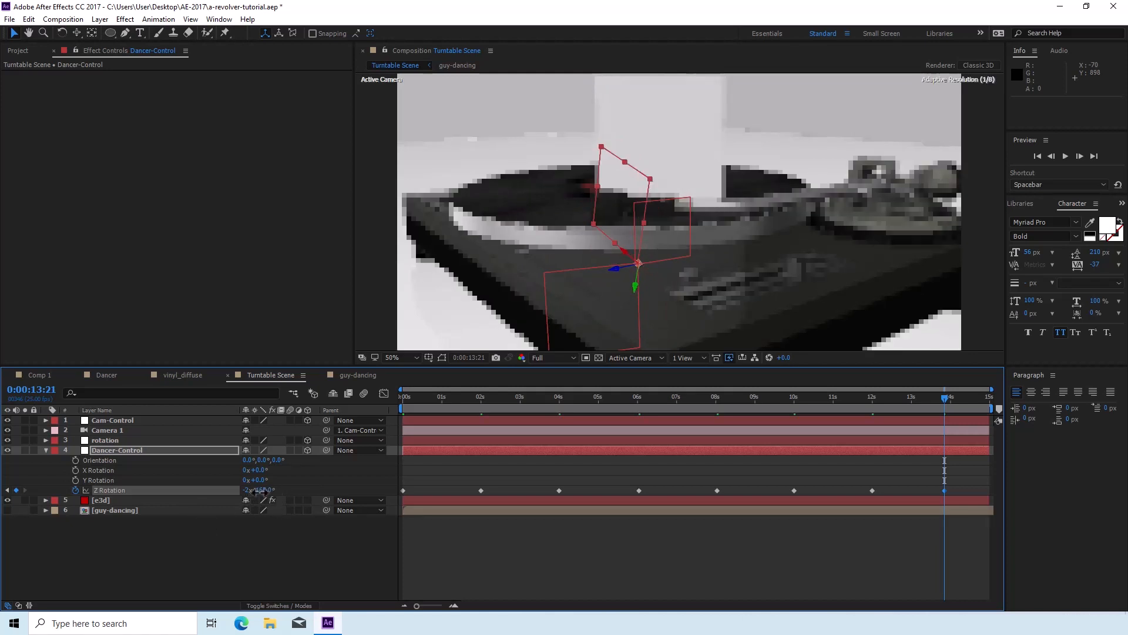
{"action": "left_click", "coordinate": [988, 405]}
{"action": "mouse_move", "coordinate": [261, 491]}
{"action": "left_mouse_down"}
{"action": "mouse_move", "coordinate": [229, 506]}
{"action": "mouse_move", "coordinate": [271, 498]}
{"action": "left_mouse_up"}
Correct Dancer-Control's Z Rotation midway between the existing keyframes, working back from about 13 seconds to 0:00:00:24
{"action": "left_click", "coordinate": [910, 405]}
{"action": "left_click", "coordinate": [836, 406]}
{"action": "left_click", "coordinate": [758, 405]}
{"action": "left_click", "coordinate": [676, 400]}
{"action": "left_click", "coordinate": [600, 400]}
{"action": "left_click", "coordinate": [521, 401]}
{"action": "left_click", "coordinate": [441, 401]}
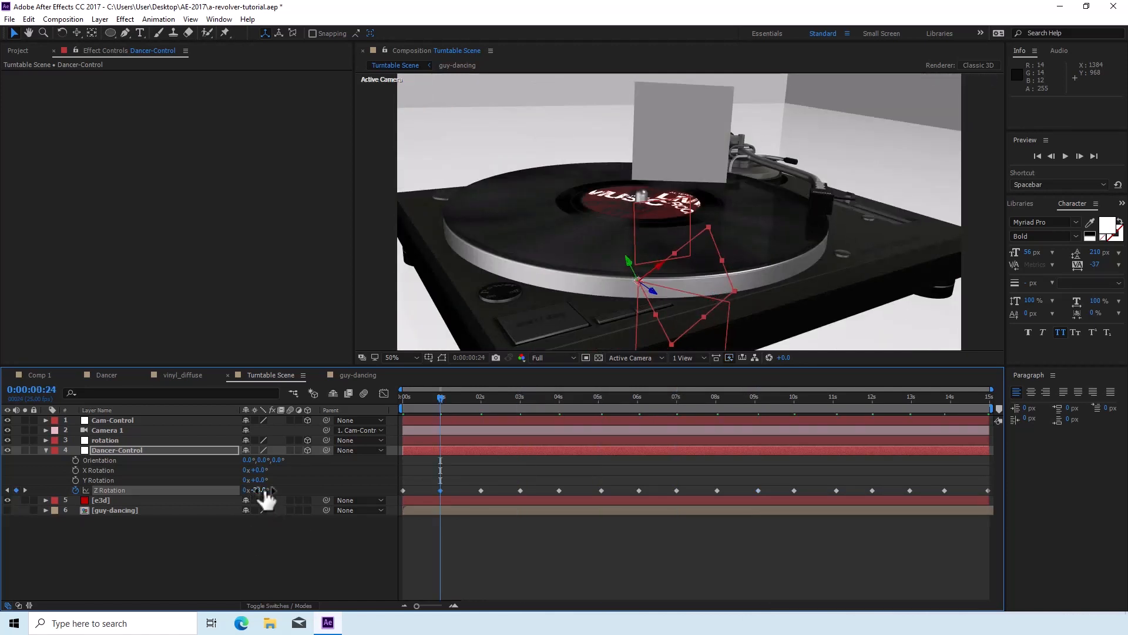
Play and scrub through the animation to check that the dancer plane follows the camera, and collapse the Dancer-Control layer
{"action": "key", "text": "space"}
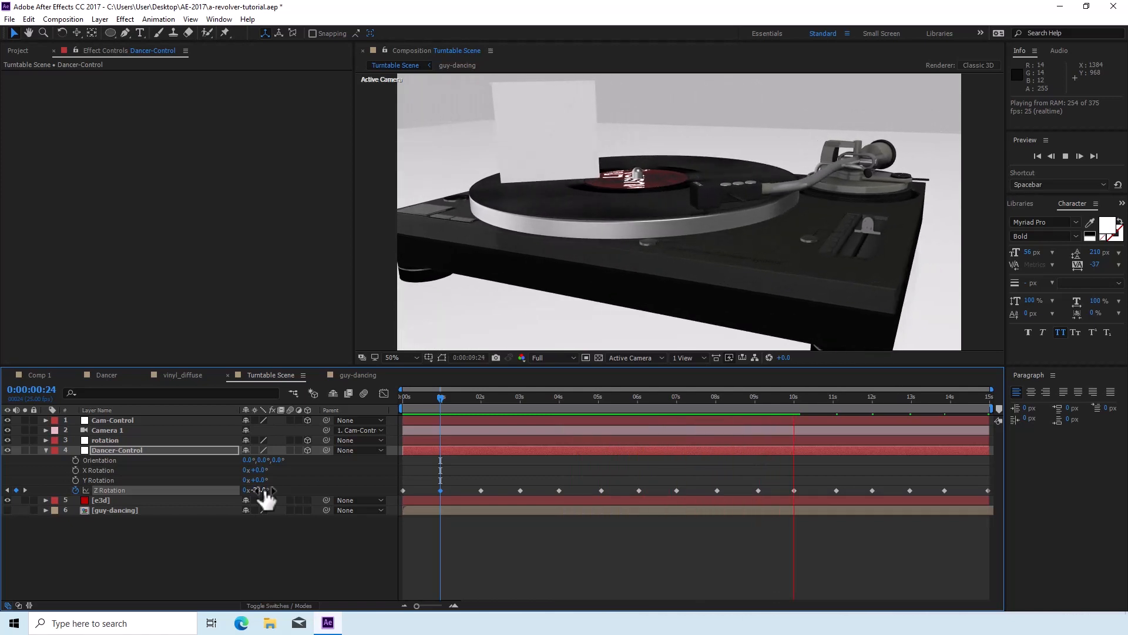
{"action": "key", "text": "space"}
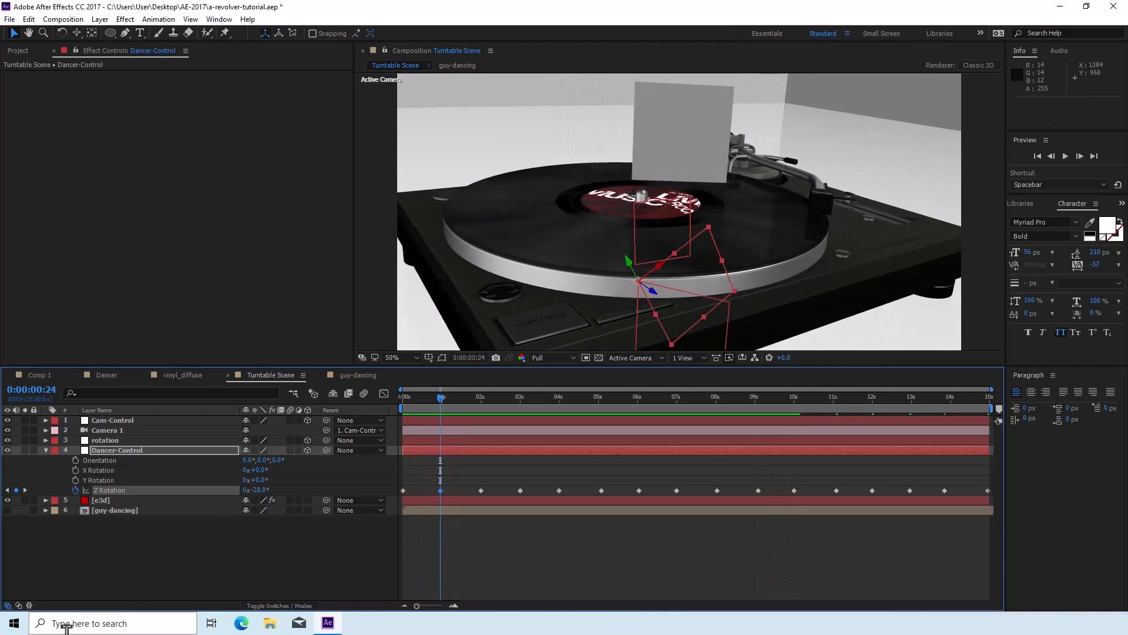
{"action": "left_click", "coordinate": [46, 451]}
{"action": "left_click", "coordinate": [106, 494]}
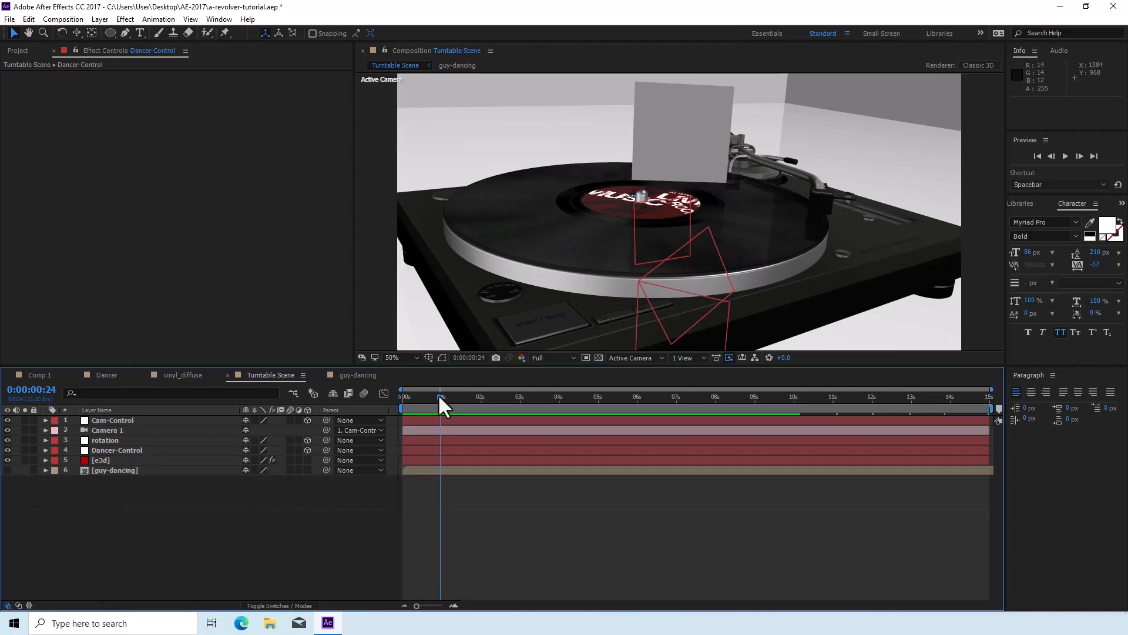
{"action": "left_click_drag", "start_coordinate": [440, 395], "coordinate": [713, 440]}
{"action": "left_click_drag", "start_coordinate": [712, 442], "coordinate": [398, 483]}
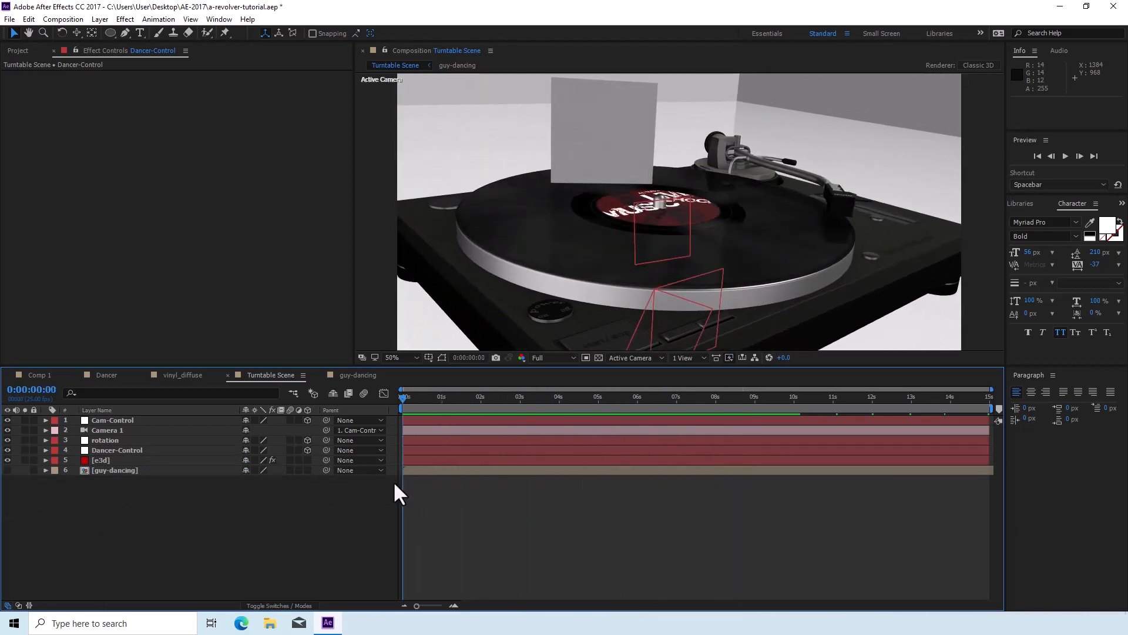
Add a light named Light 1 with Light Type Spot and Intensity 100%
{"action": "left_click", "coordinate": [100, 20]}
{"action": "mouse_move", "coordinate": [113, 33]}
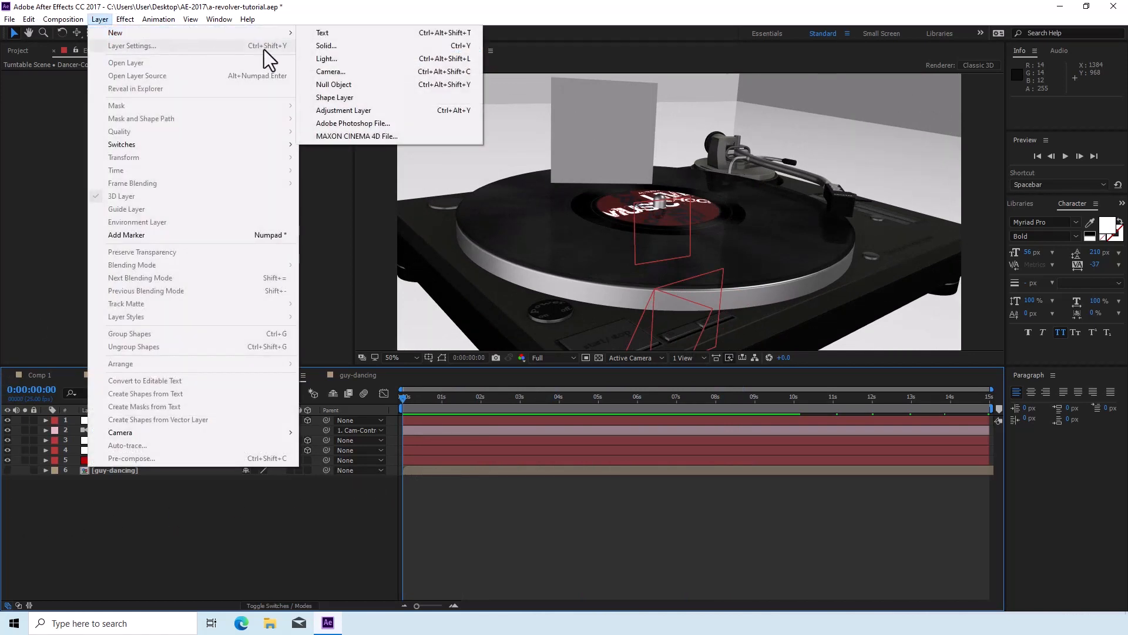
{"action": "left_click", "coordinate": [344, 57]}
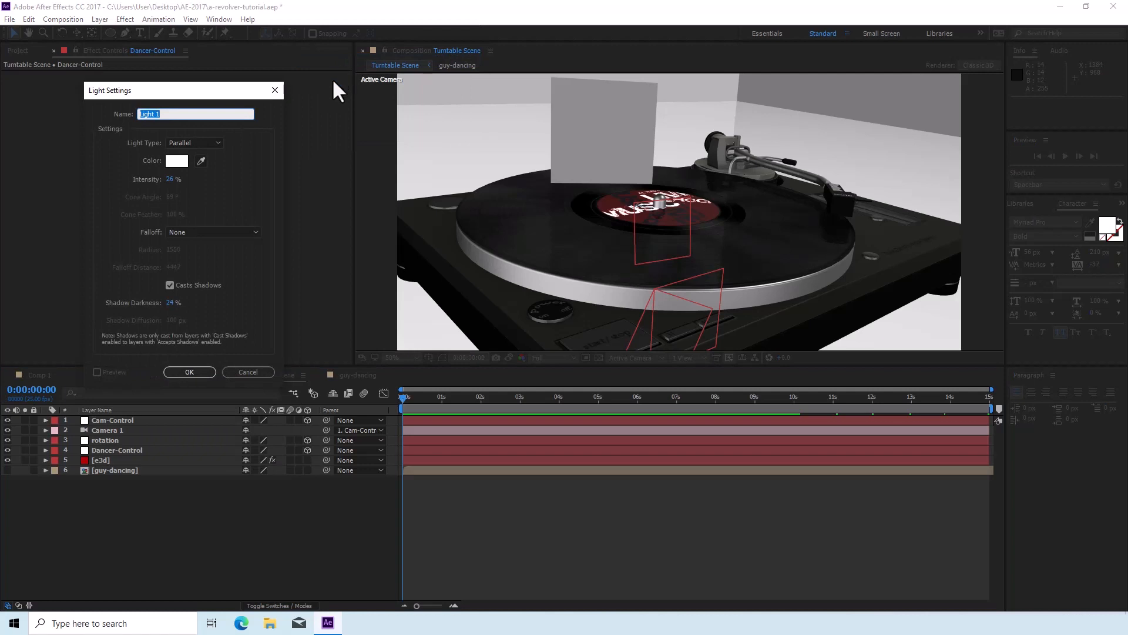
{"action": "left_click", "coordinate": [219, 142]}
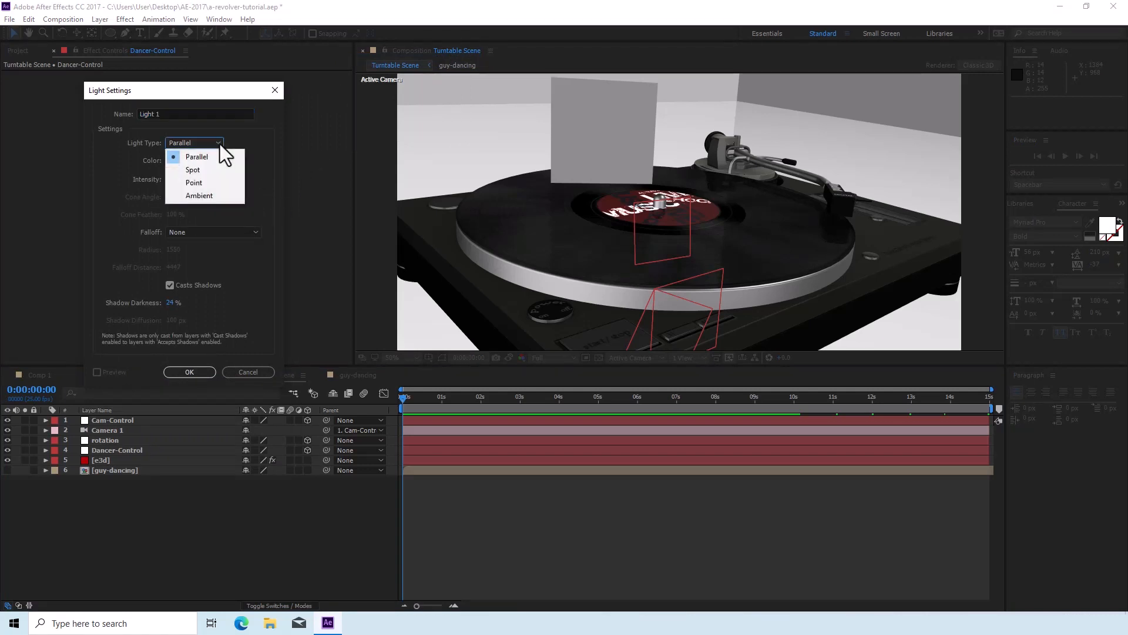
{"action": "left_click", "coordinate": [216, 169]}
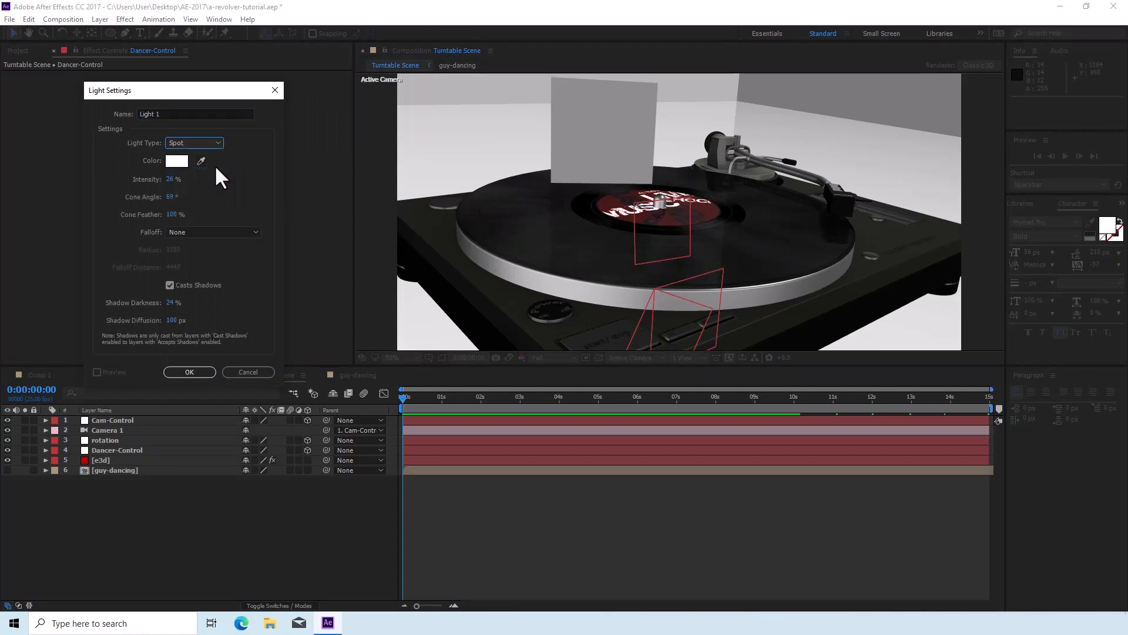
{"action": "left_click", "coordinate": [171, 178]}
{"action": "type", "text": "1"}
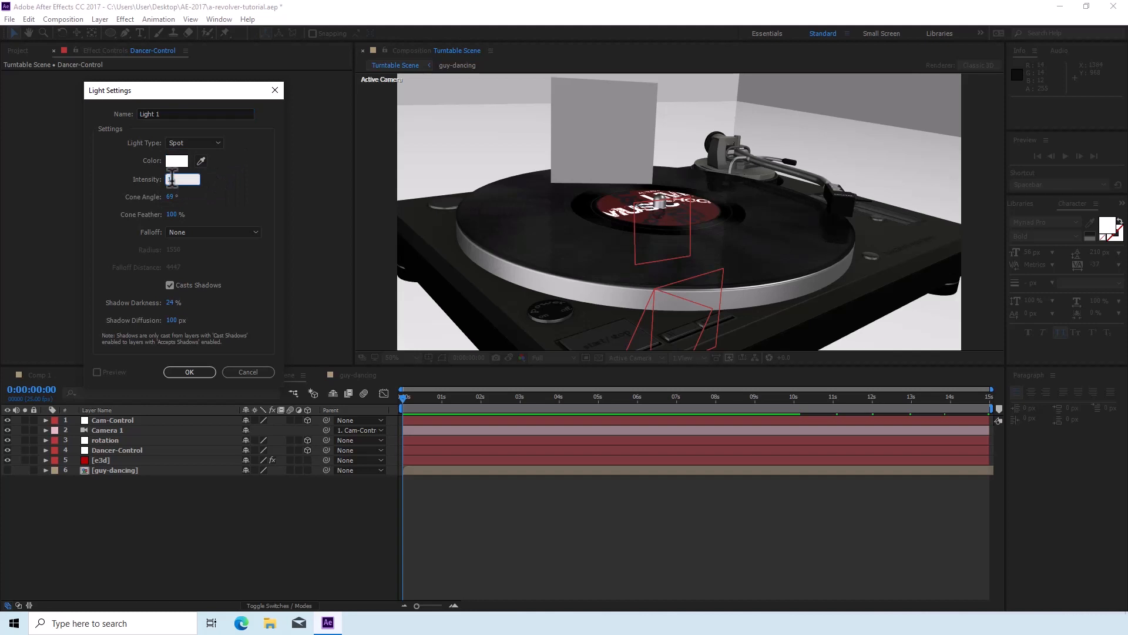
{"action": "type", "text": "00"}
{"action": "key", "text": "Return"}
{"action": "left_click", "coordinate": [203, 371]}
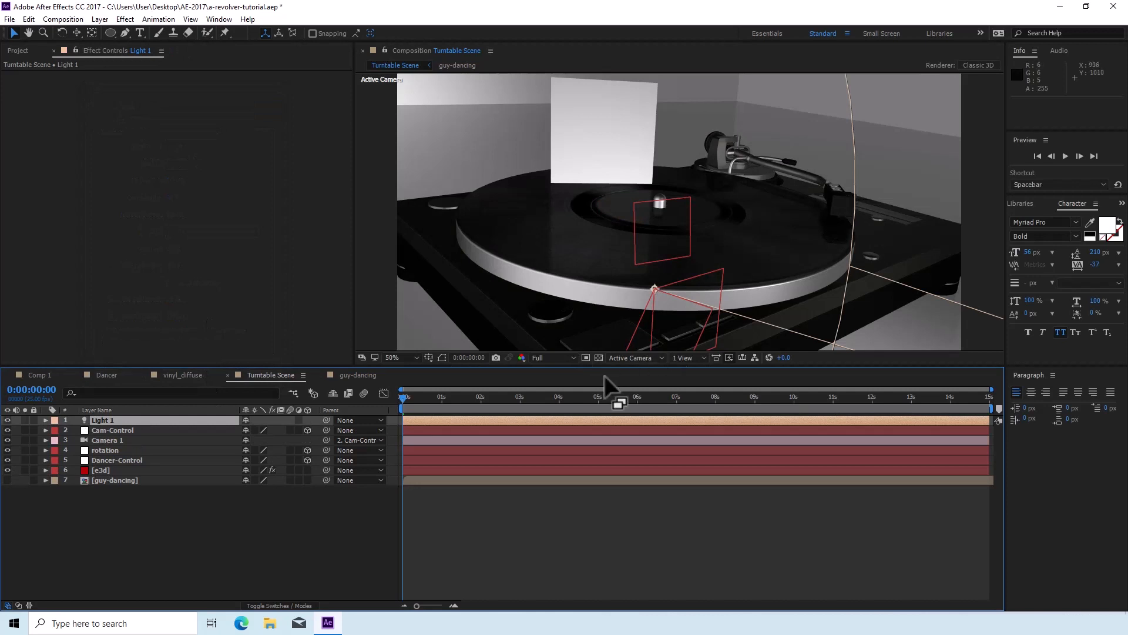
In an orbited Custom View 2, move Light 1 above and in front of the turntable, at about 1054, -151, -756, to light the deck
{"action": "left_click", "coordinate": [627, 358]}
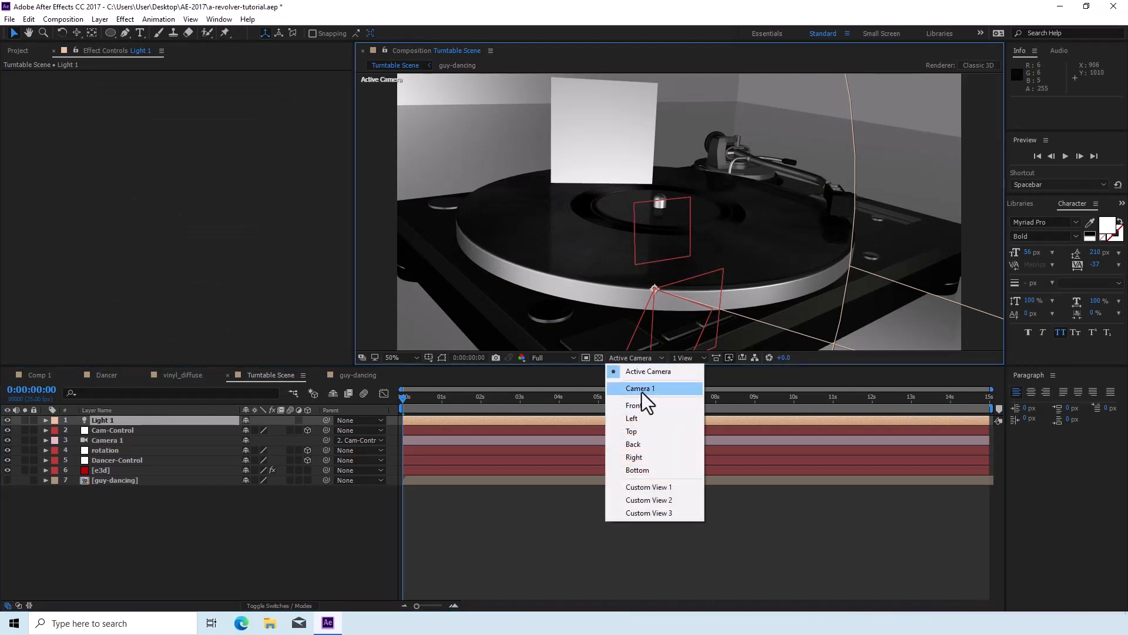
{"action": "left_click", "coordinate": [657, 500]}
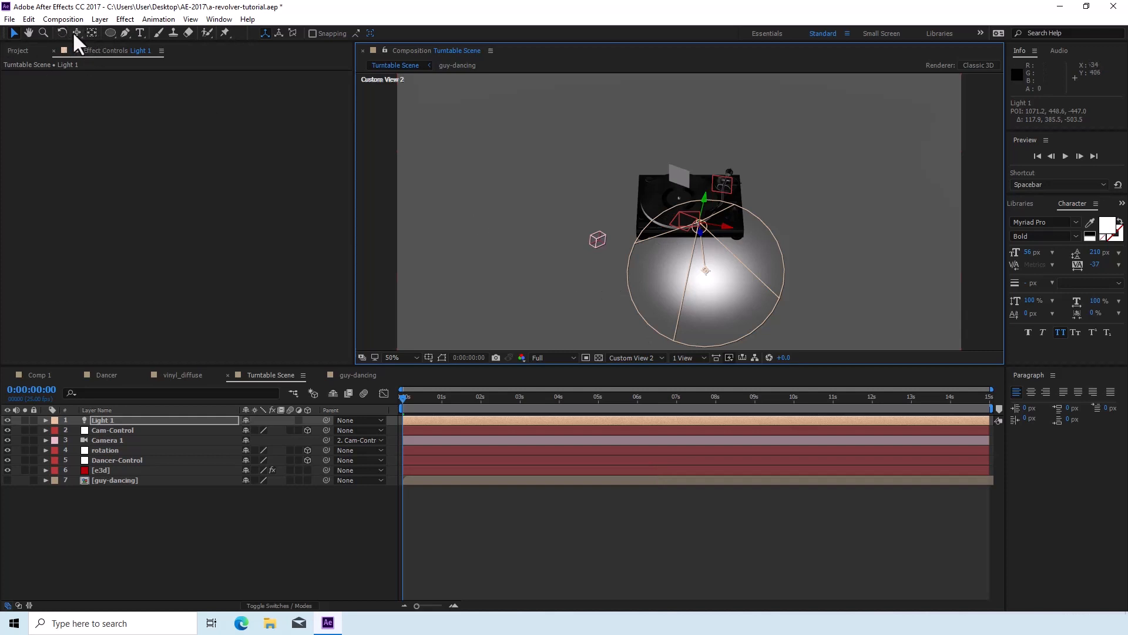
{"action": "left_click_drag", "start_coordinate": [72, 31], "coordinate": [108, 45]}
{"action": "left_click_drag", "start_coordinate": [502, 299], "coordinate": [478, 267]}
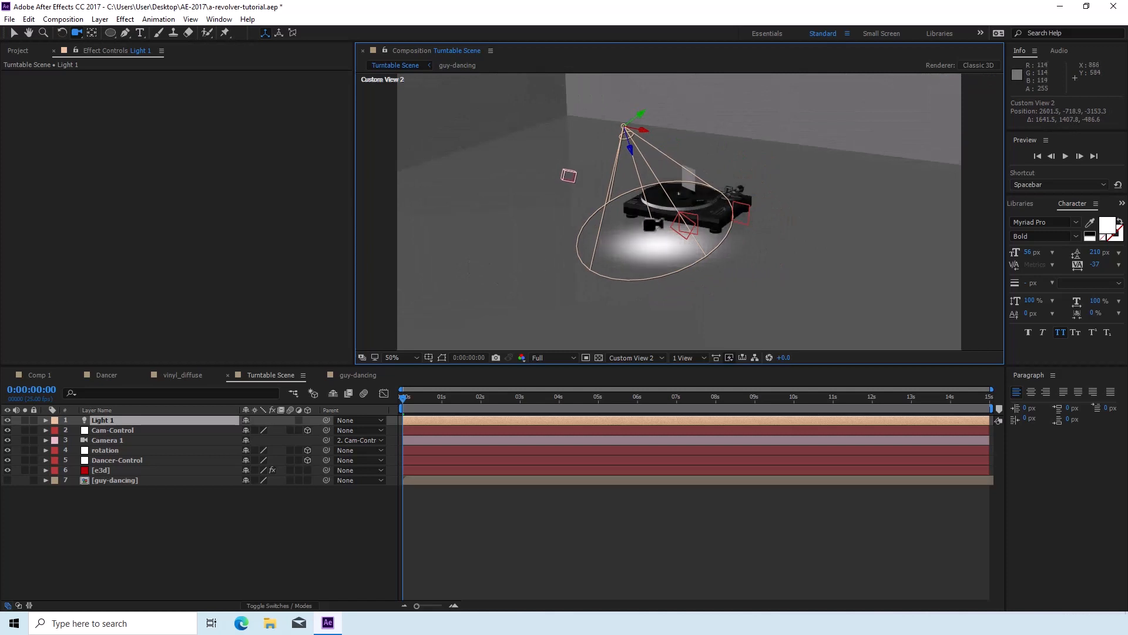
{"action": "left_click", "coordinate": [13, 33]}
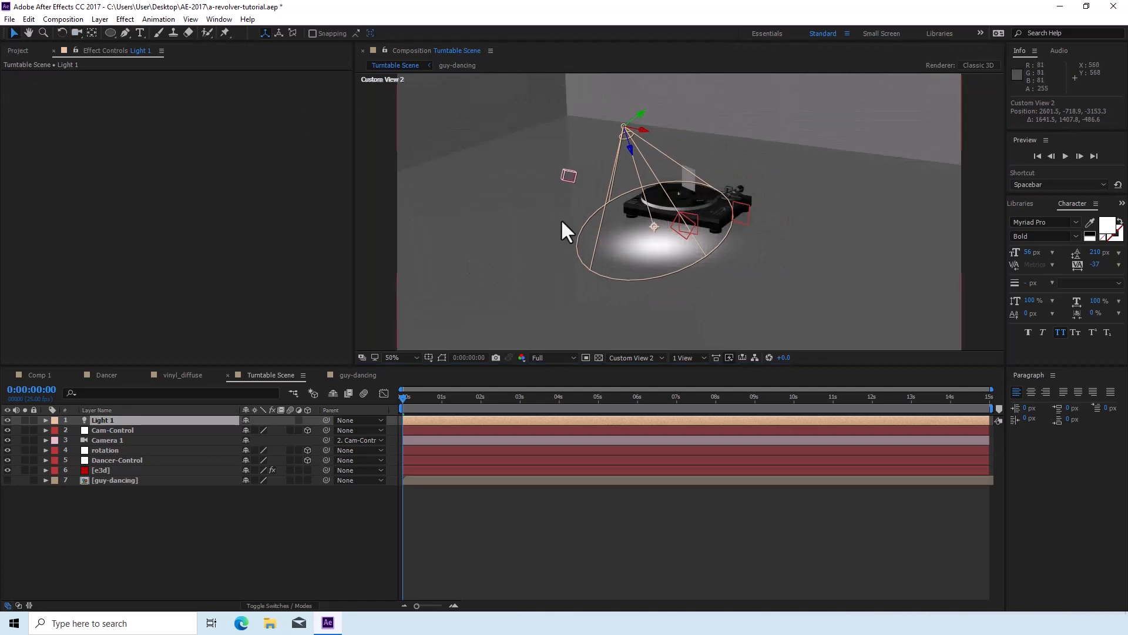
{"action": "left_click_drag", "start_coordinate": [654, 227], "coordinate": [584, 96]}
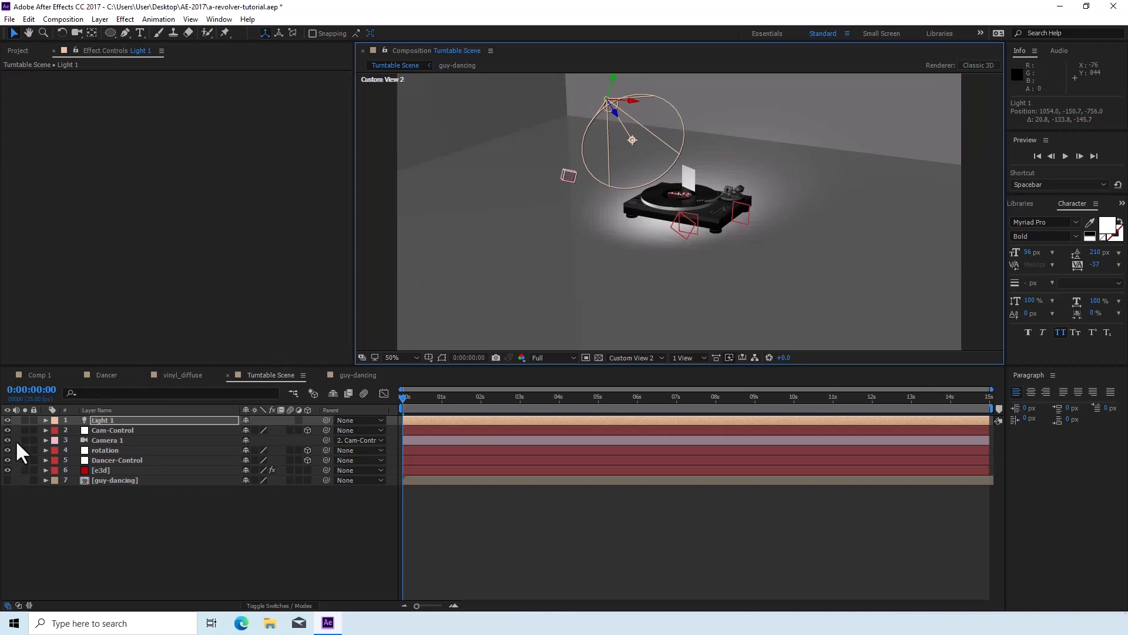
{"action": "scroll", "coordinate": [635, 313], "scroll_direction": "up", "scroll_amount": 2}
{"action": "scroll", "coordinate": [634, 310], "scroll_direction": "down", "scroll_amount": 1}
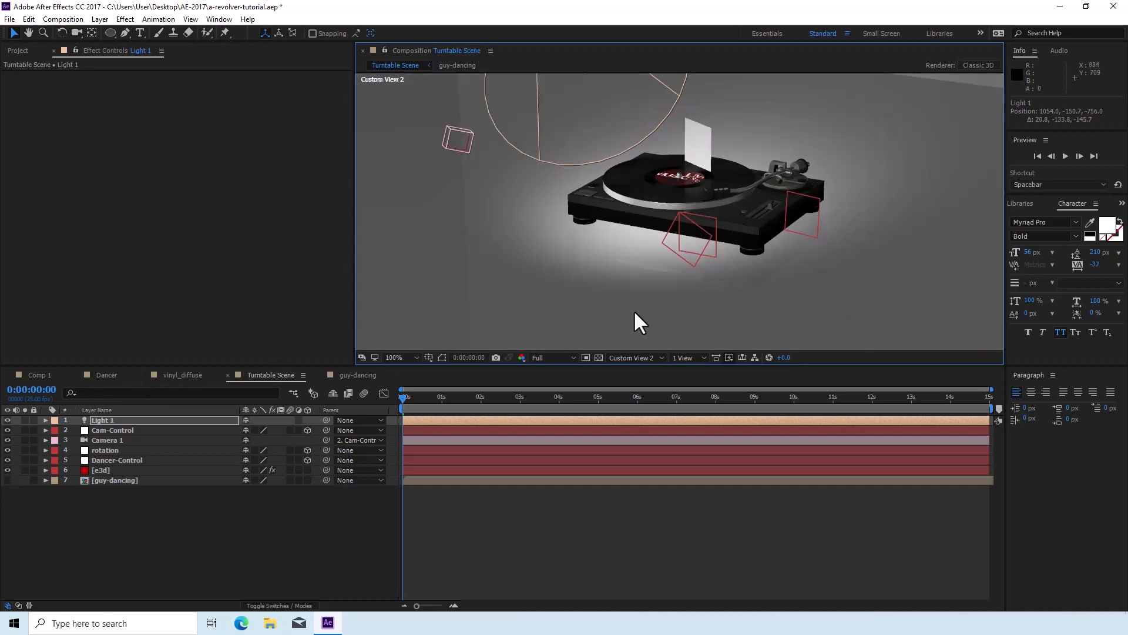
Return to the Active Camera view and scrub through the timeline to check the new lighting
{"action": "left_click", "coordinate": [637, 358]}
{"action": "left_click", "coordinate": [640, 372]}
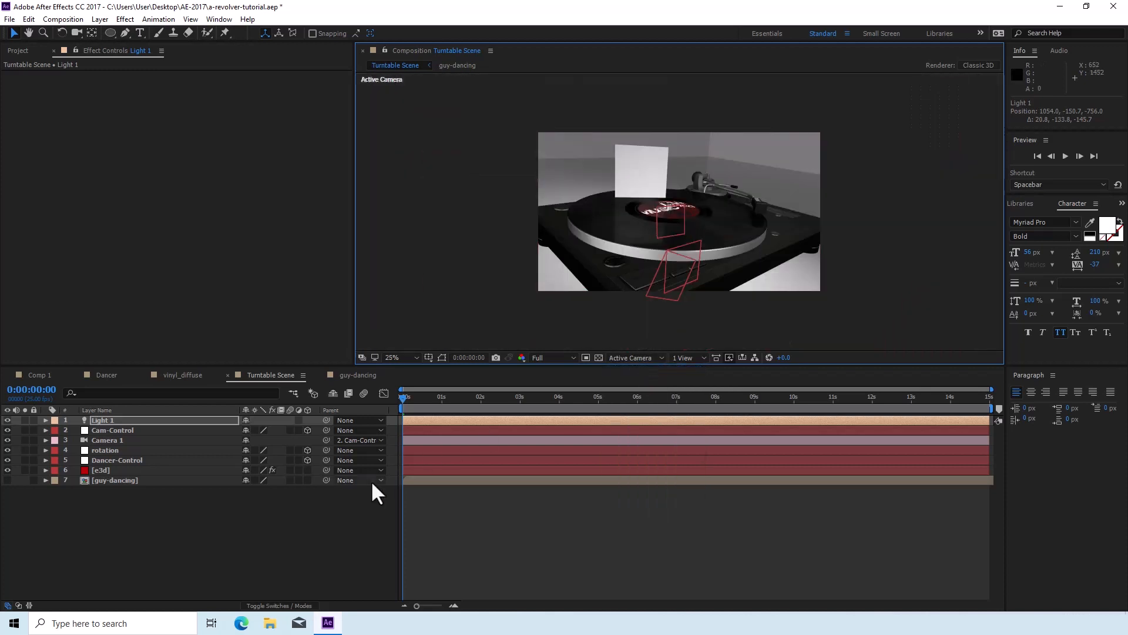
{"action": "left_click_drag", "start_coordinate": [424, 396], "coordinate": [990, 474]}
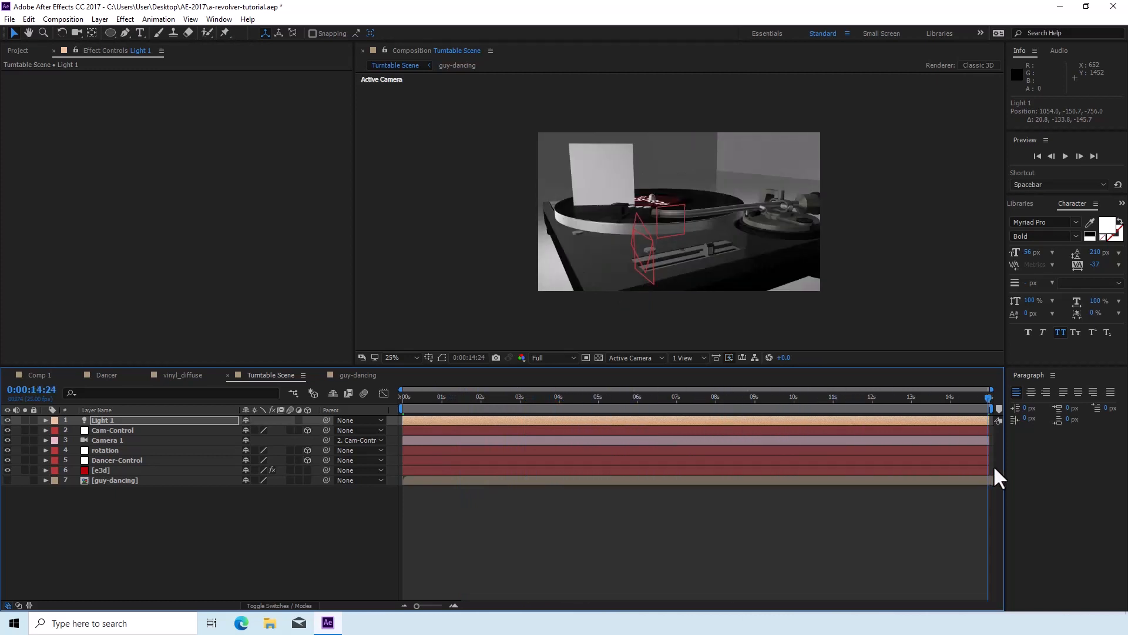
{"action": "left_click", "coordinate": [757, 405]}
{"action": "left_click_drag", "start_coordinate": [728, 405], "coordinate": [318, 420]}
{"action": "key", "text": "period"}
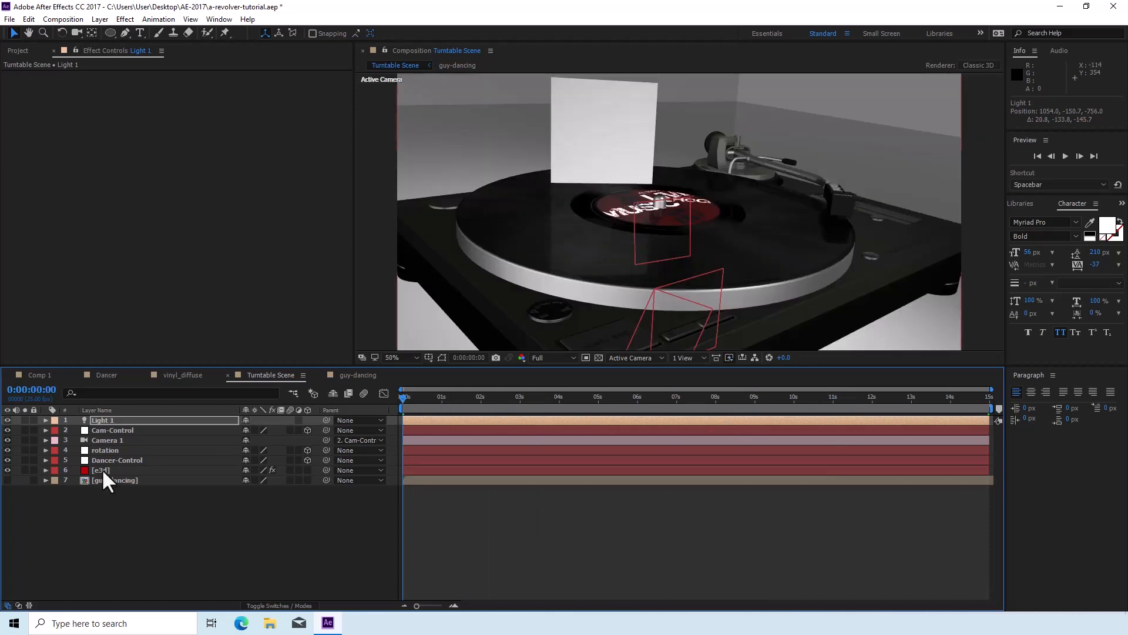
Enable Ambient Occlusion in the Render Settings of e3d's Element effect
{"action": "left_click", "coordinate": [103, 471]}
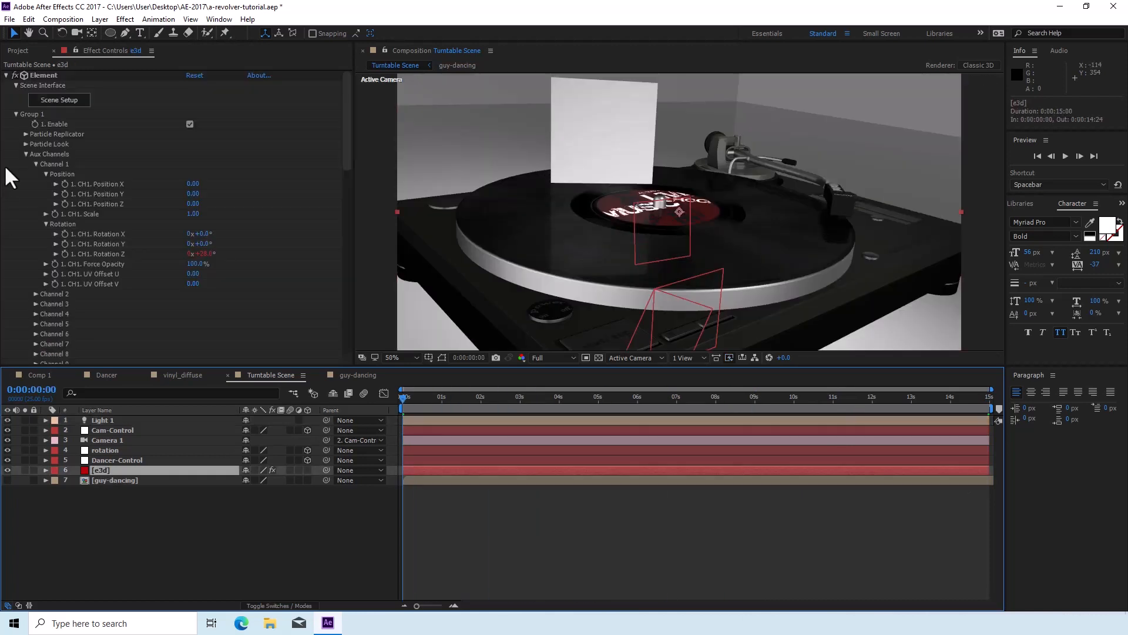
{"action": "left_click", "coordinate": [15, 114]}
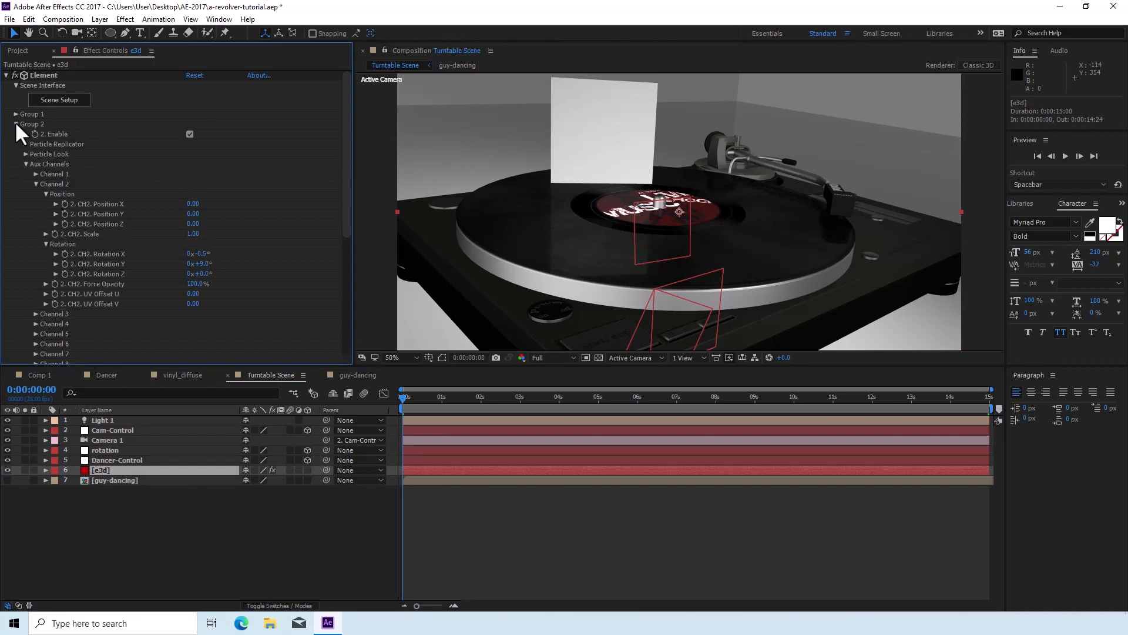
{"action": "left_click", "coordinate": [16, 124]}
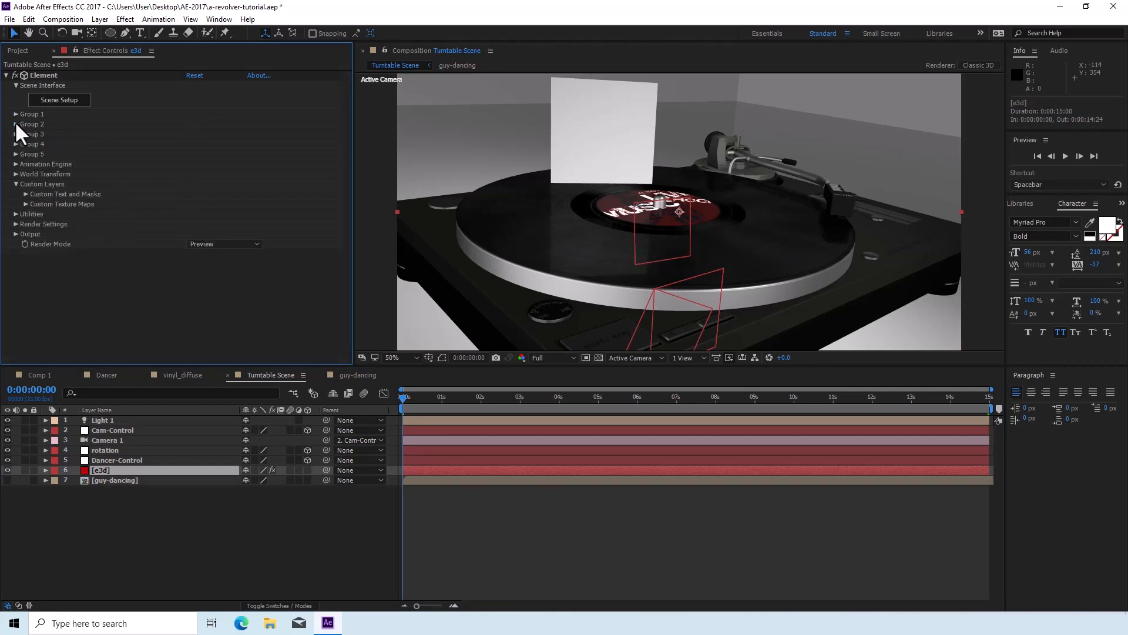
{"action": "left_click", "coordinate": [15, 184]}
{"action": "left_click", "coordinate": [15, 204]}
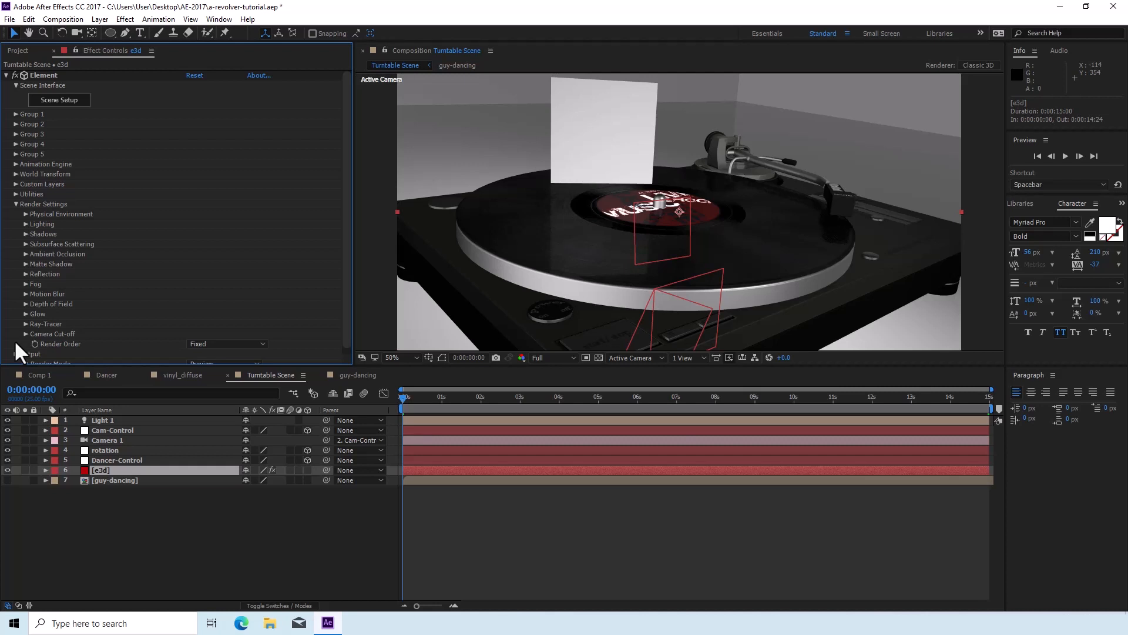
{"action": "left_click", "coordinate": [26, 253]}
{"action": "left_click", "coordinate": [190, 219]}
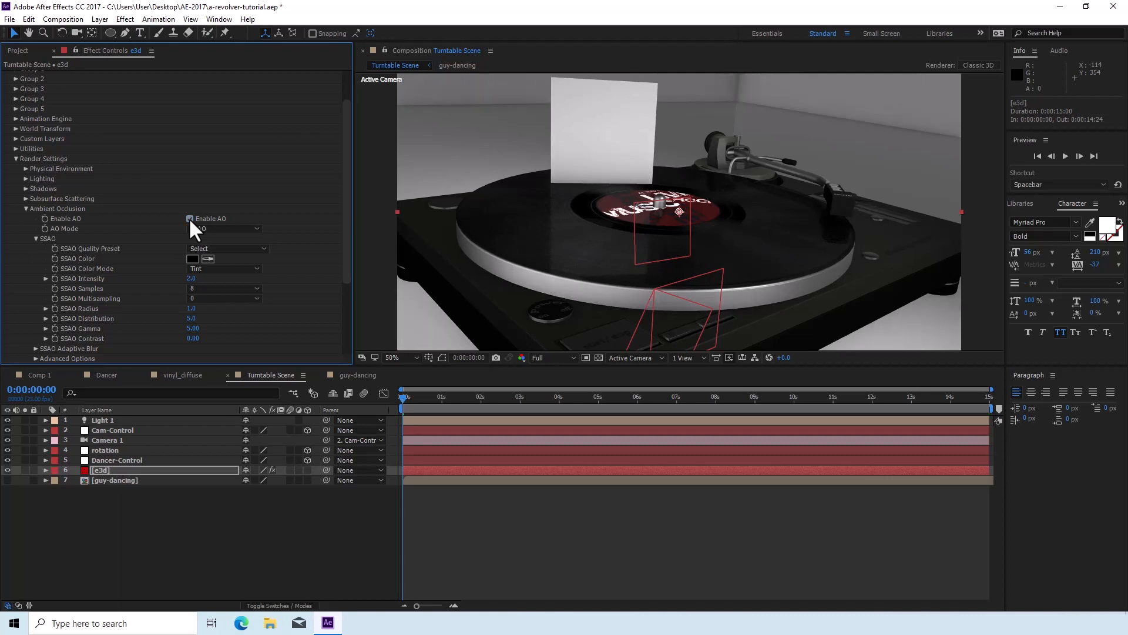
{"action": "left_click", "coordinate": [25, 209]}
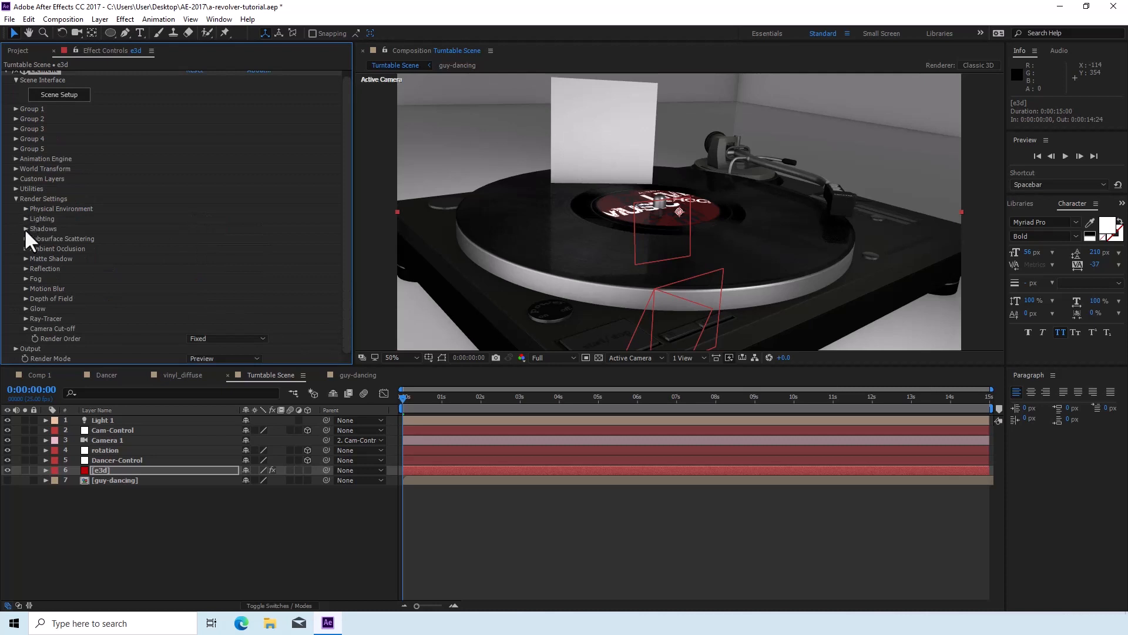
Enable Shadows in Element's Render Settings and set the shadow Map Size to 4096
{"action": "left_click", "coordinate": [25, 229]}
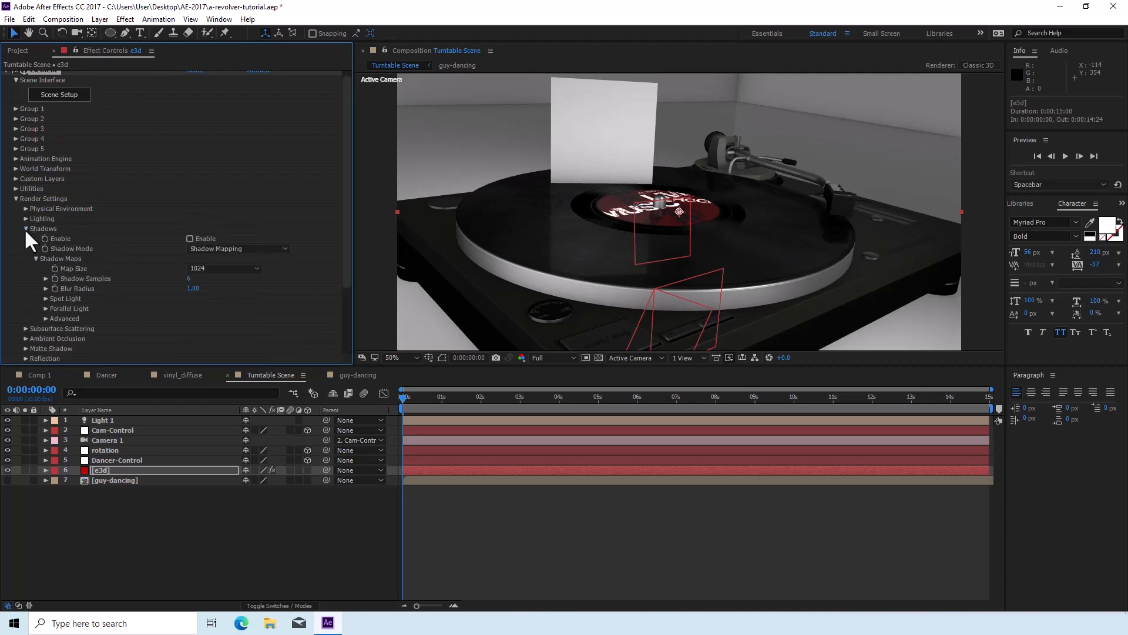
{"action": "left_click", "coordinate": [189, 239]}
{"action": "left_click", "coordinate": [190, 238]}
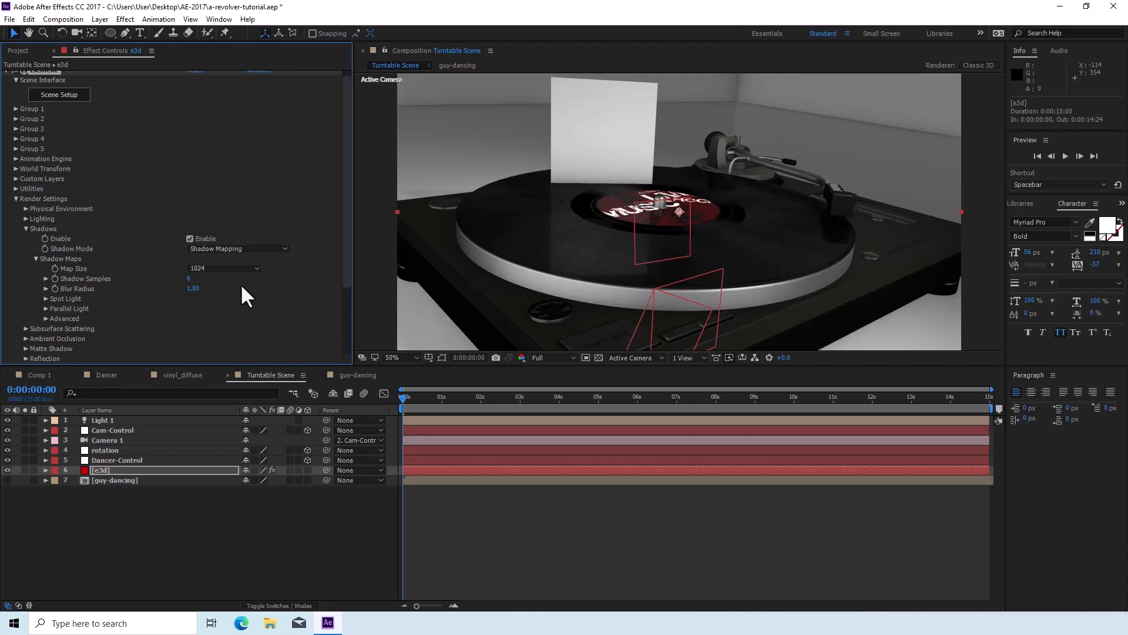
{"action": "left_click", "coordinate": [221, 268]}
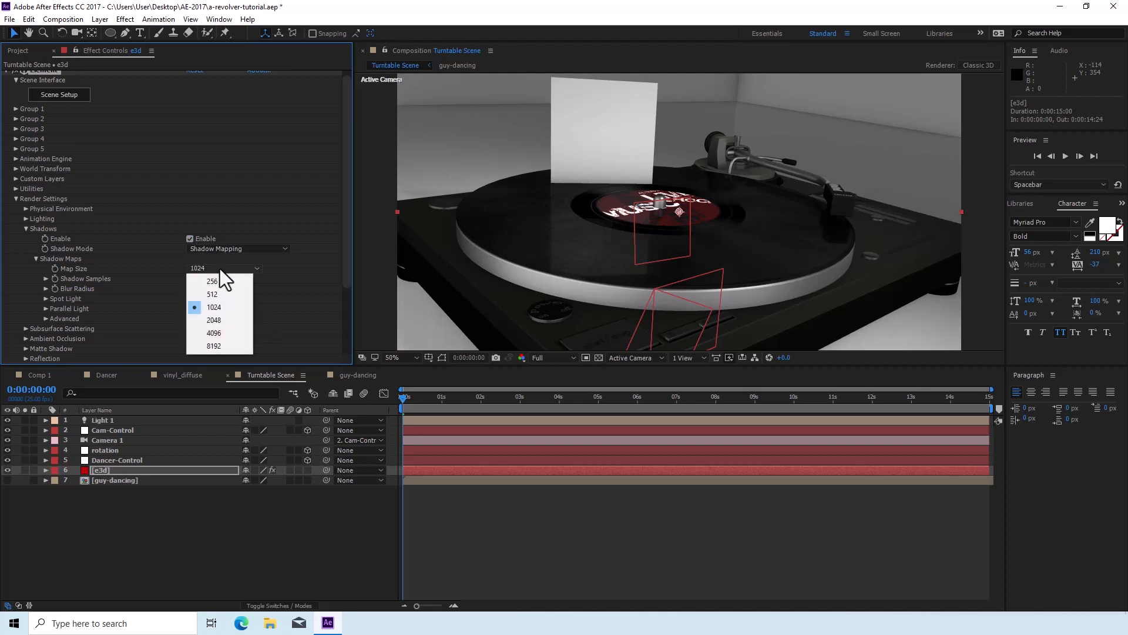
{"action": "left_click", "coordinate": [234, 333]}
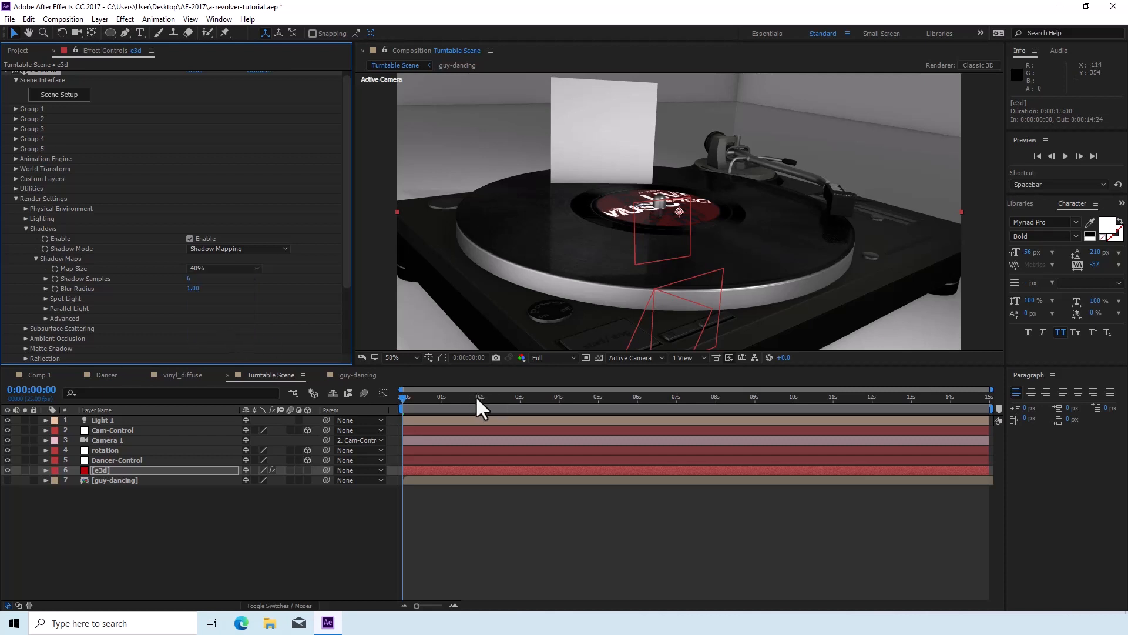
Scrub through the timeline and inspect the shadows on the turntable and record up close at the first frame
{"action": "left_click_drag", "start_coordinate": [475, 396], "coordinate": [627, 416]}
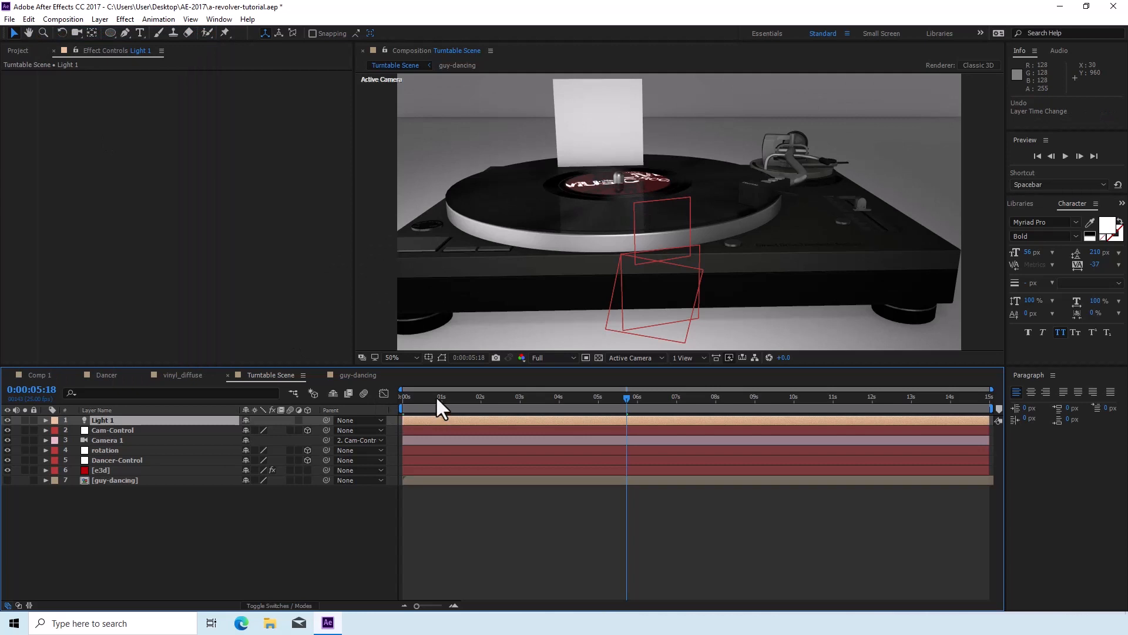
{"action": "left_click_drag", "start_coordinate": [435, 396], "coordinate": [396, 407]}
{"action": "scroll", "coordinate": [473, 301], "scroll_direction": "up", "scroll_amount": 2}
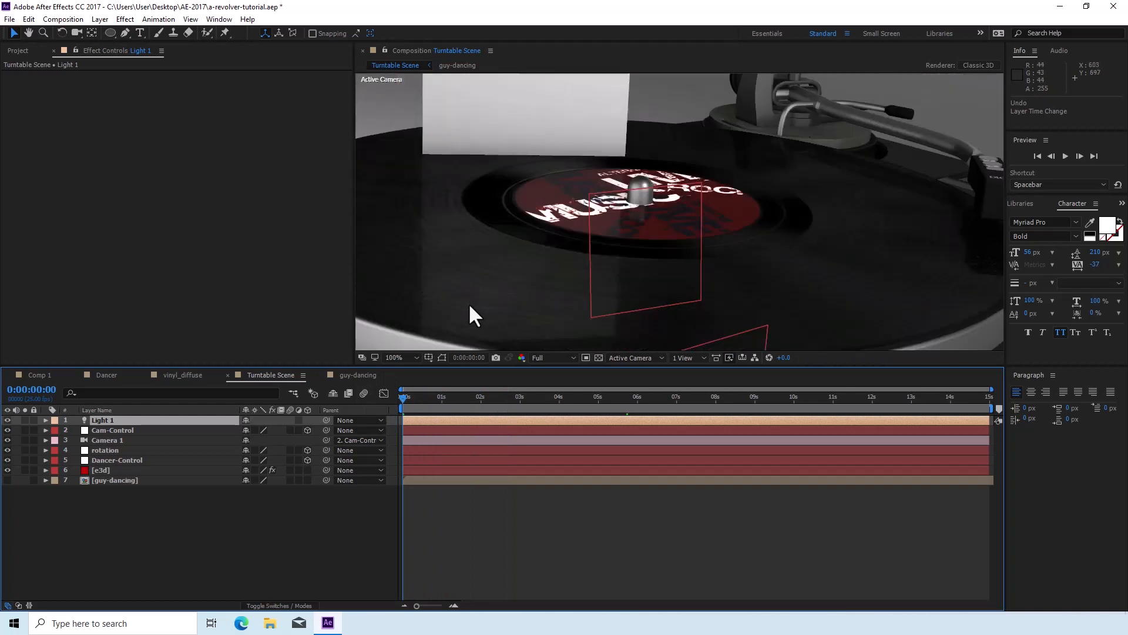
{"action": "scroll", "coordinate": [470, 306], "scroll_direction": "down", "scroll_amount": 4}
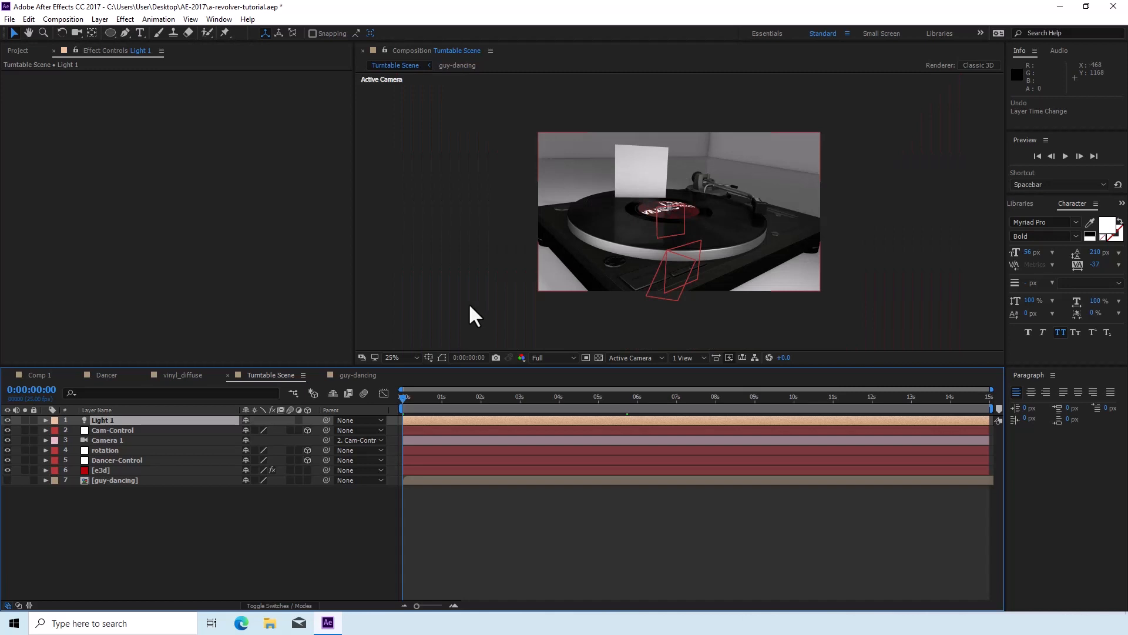
Set Light 1's Shadow Darkness to 100%, Cone Angle to 104° and Cone Feather to 46%
{"action": "double_click", "coordinate": [104, 418]}
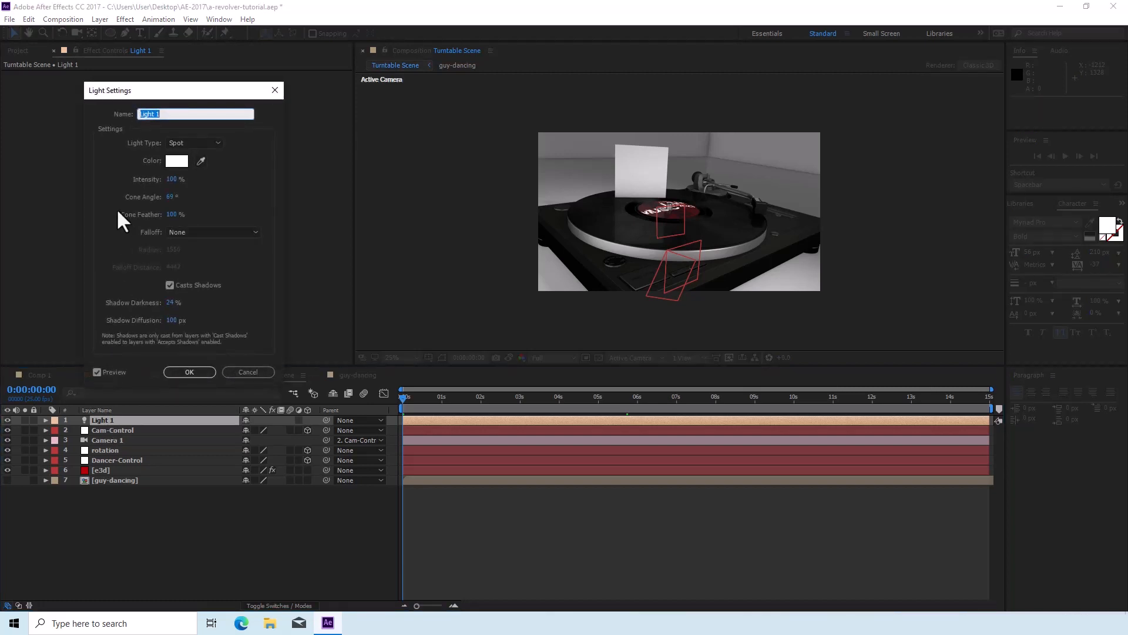
{"action": "left_click_drag", "start_coordinate": [170, 302], "coordinate": [227, 313]}
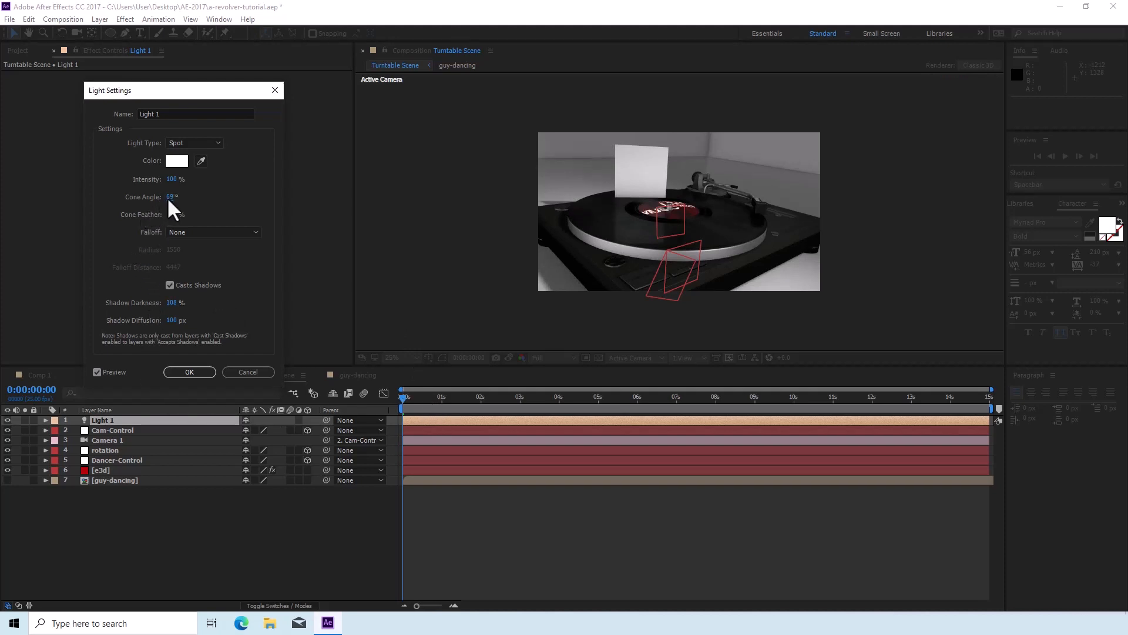
{"action": "left_click_drag", "start_coordinate": [170, 214], "coordinate": [193, 214]}
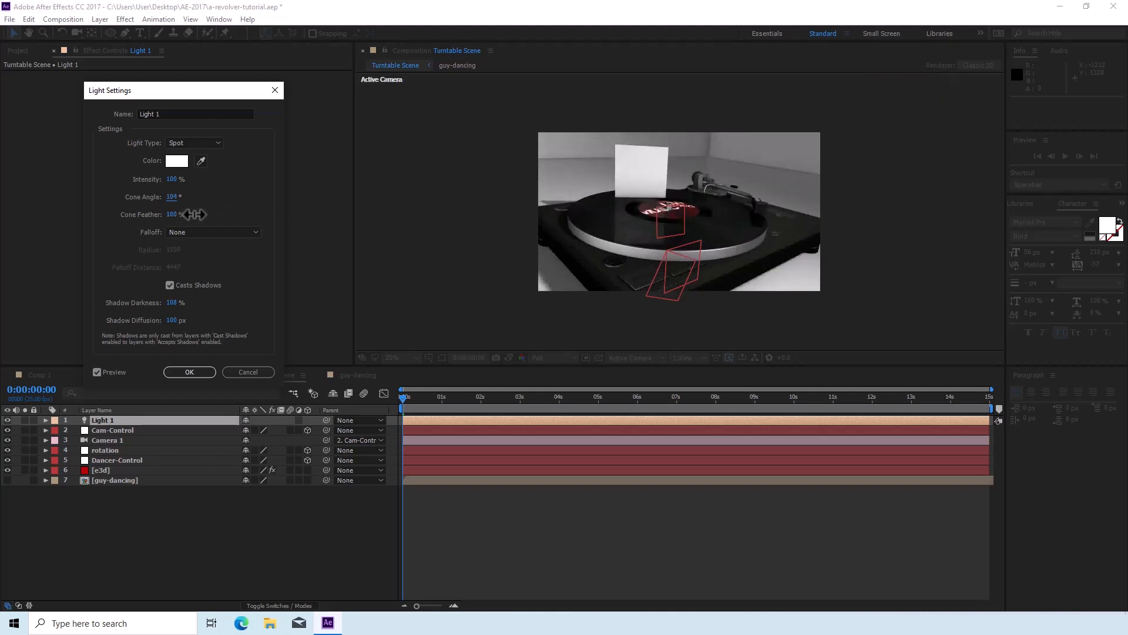
{"action": "mouse_move", "coordinate": [177, 214]}
{"action": "left_mouse_down"}
{"action": "mouse_move", "coordinate": [203, 219]}
{"action": "mouse_move", "coordinate": [99, 227]}
{"action": "mouse_move", "coordinate": [220, 229]}
{"action": "mouse_move", "coordinate": [177, 232]}
{"action": "left_mouse_up"}
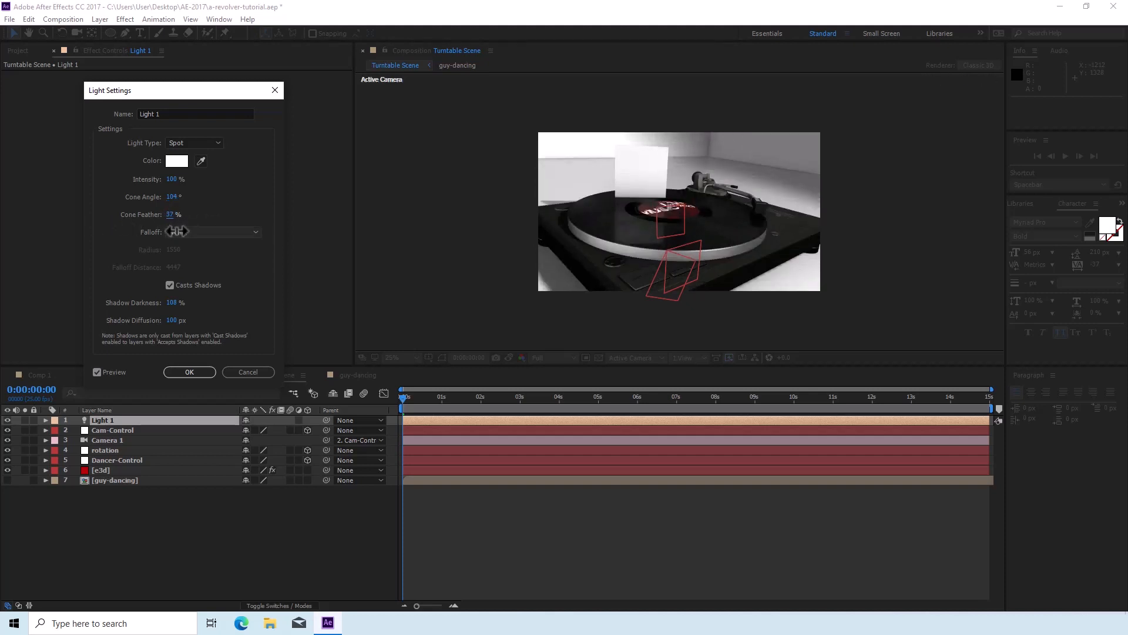
{"action": "left_click_drag", "start_coordinate": [170, 216], "coordinate": [200, 222]}
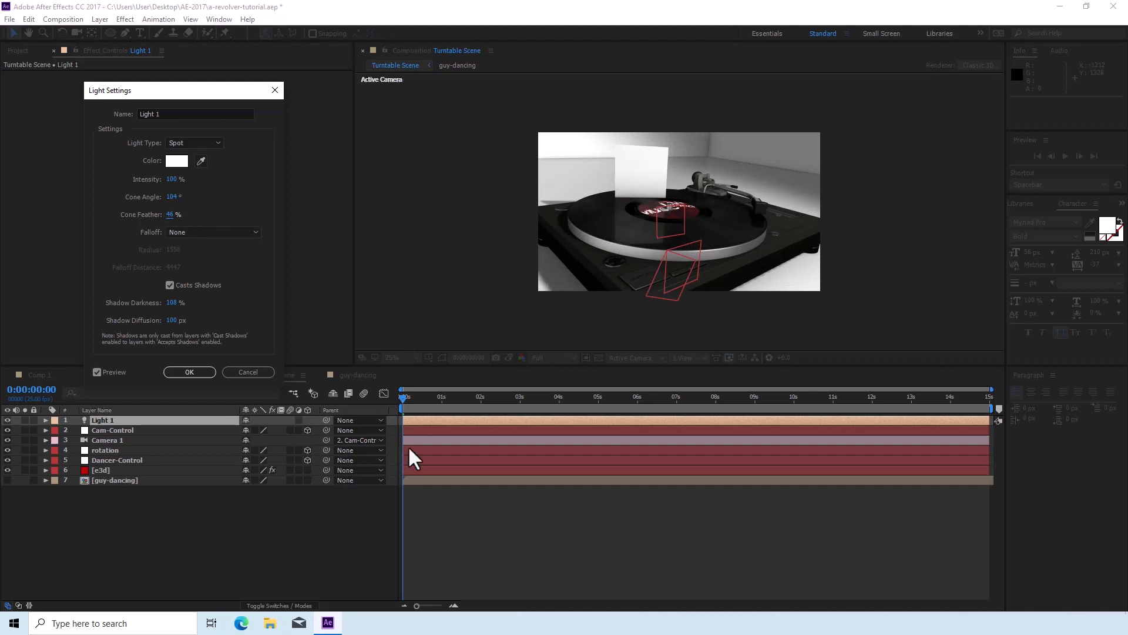
{"action": "left_click", "coordinate": [189, 371]}
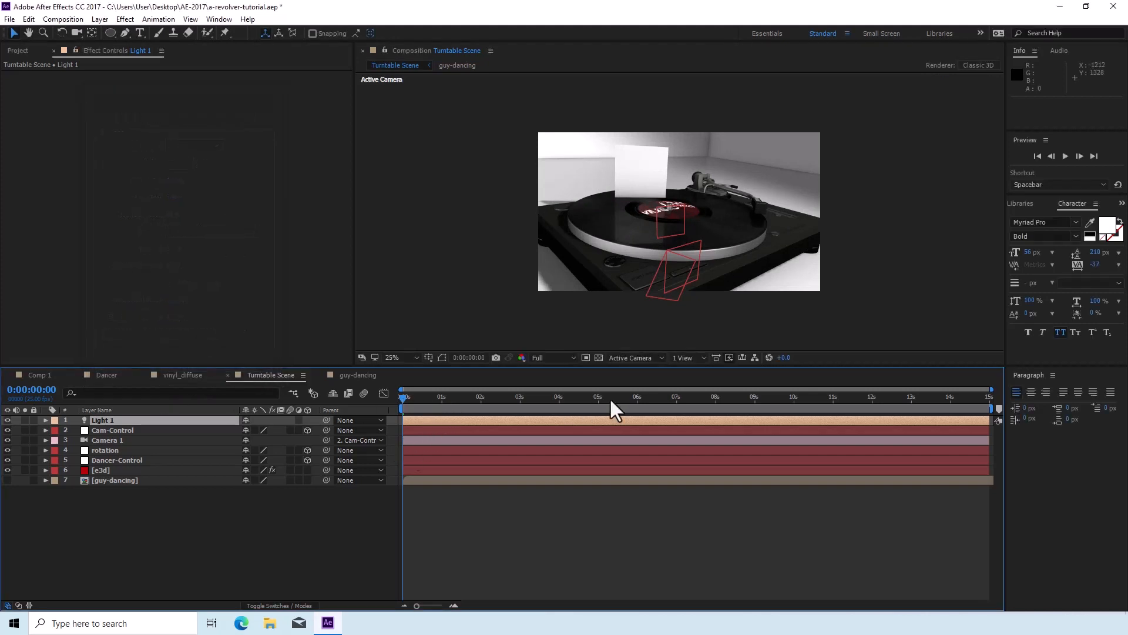
Scrub to the end of the timeline and play the animation from the start to check the adjusted light
{"action": "left_click_drag", "start_coordinate": [611, 397], "coordinate": [985, 416]}
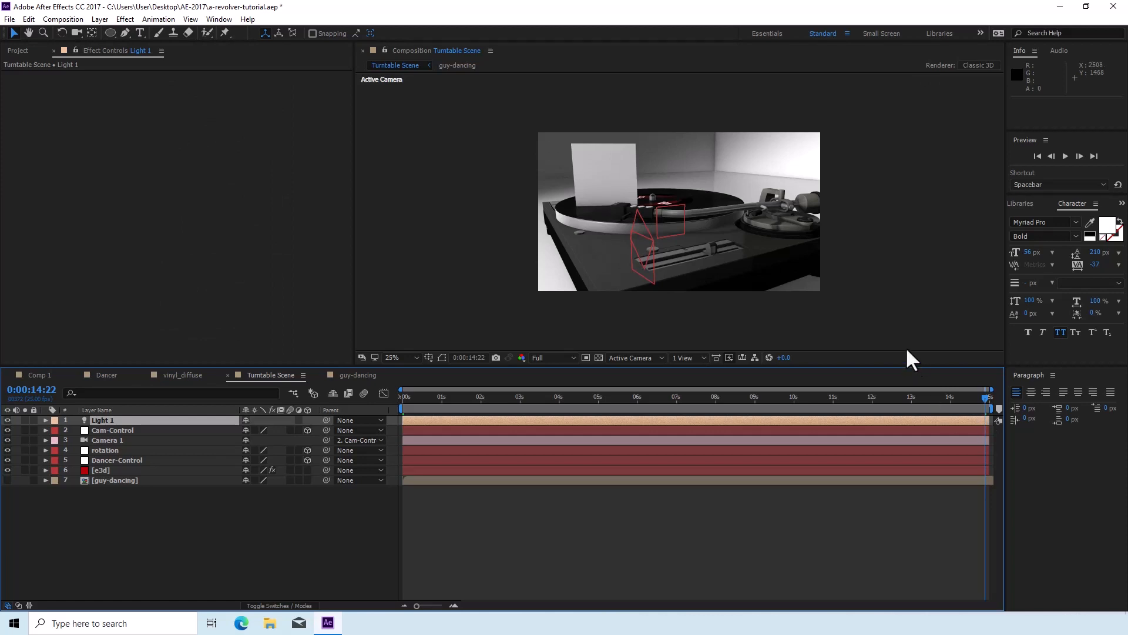
{"action": "scroll", "coordinate": [593, 333], "scroll_direction": "up", "scroll_amount": 2}
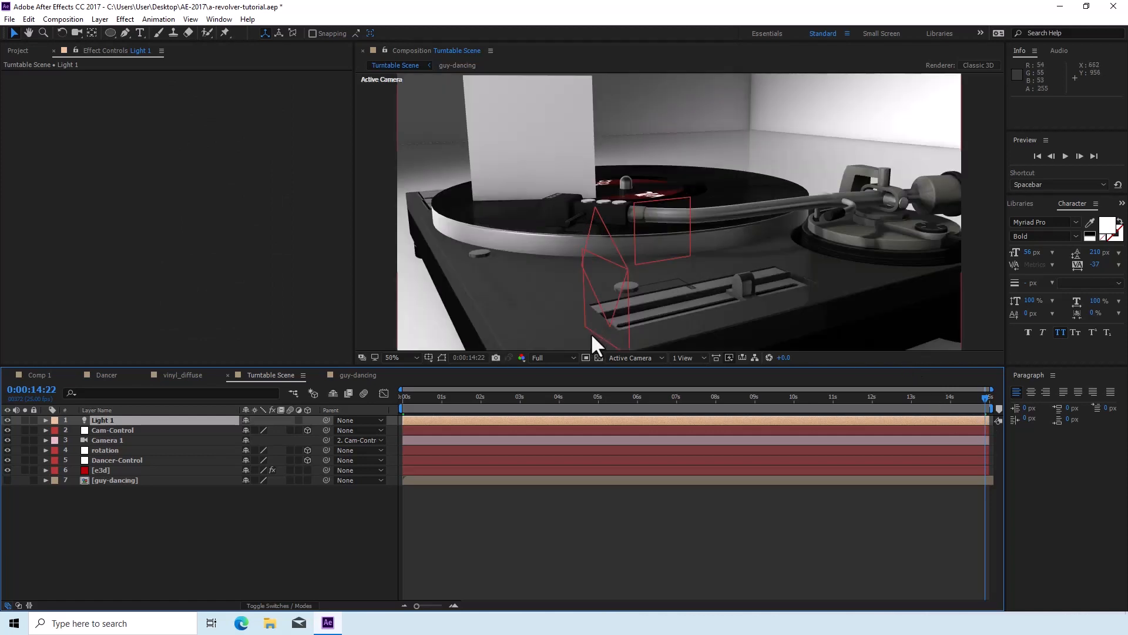
{"action": "scroll", "coordinate": [590, 333], "scroll_direction": "down", "scroll_amount": 2}
{"action": "left_click_drag", "start_coordinate": [577, 396], "coordinate": [368, 427]}
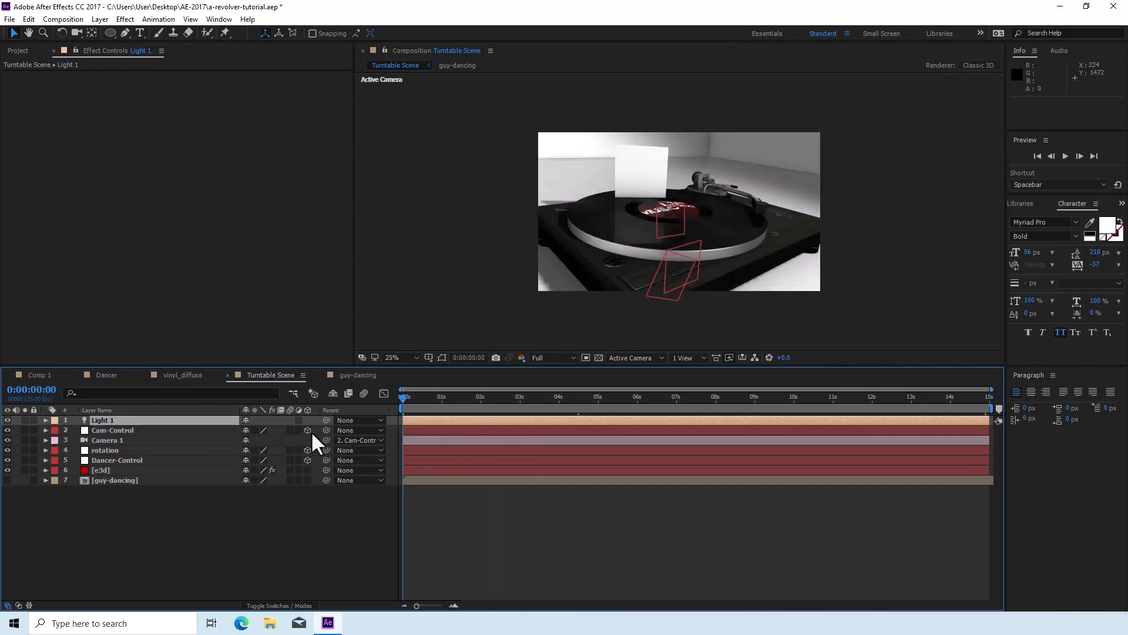
{"action": "key", "text": "space"}
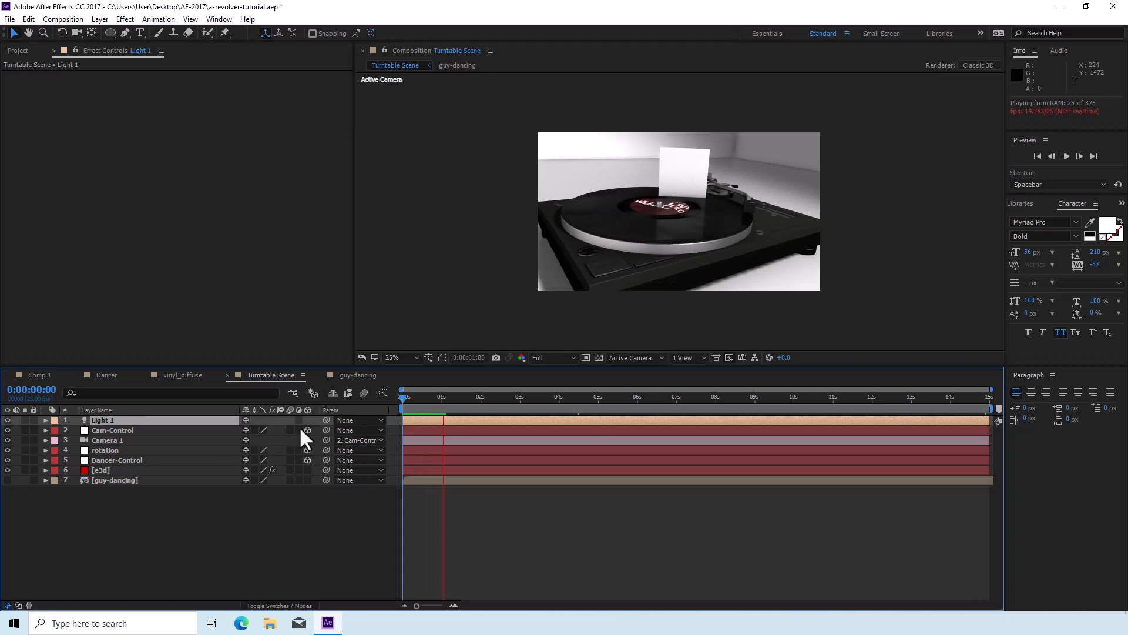
{"action": "scroll", "coordinate": [865, 319], "scroll_direction": "up", "scroll_amount": 2}
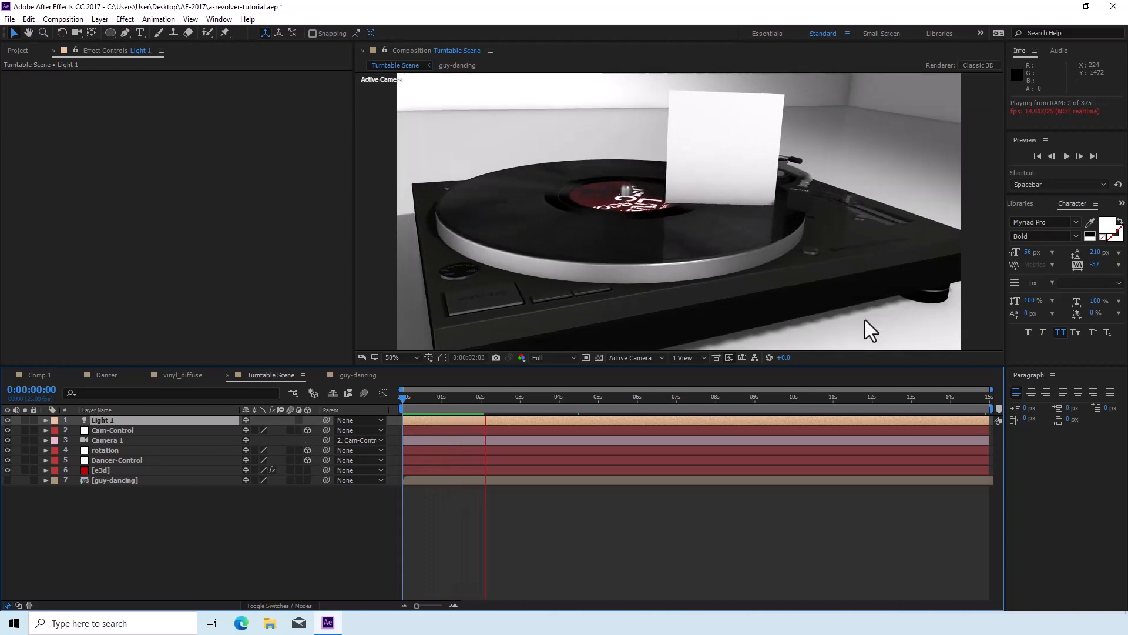
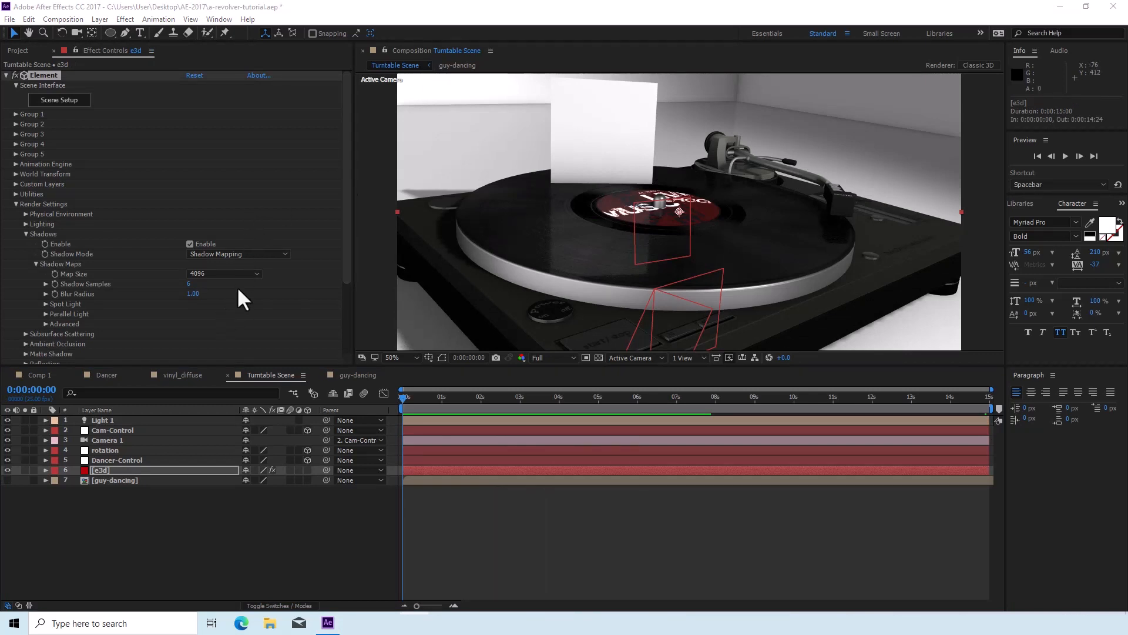
Set the Element effect's Render Mode to Full Render and preview the animation
{"action": "left_click_drag", "start_coordinate": [345, 261], "coordinate": [353, 361]}
{"action": "left_click", "coordinate": [206, 359]}
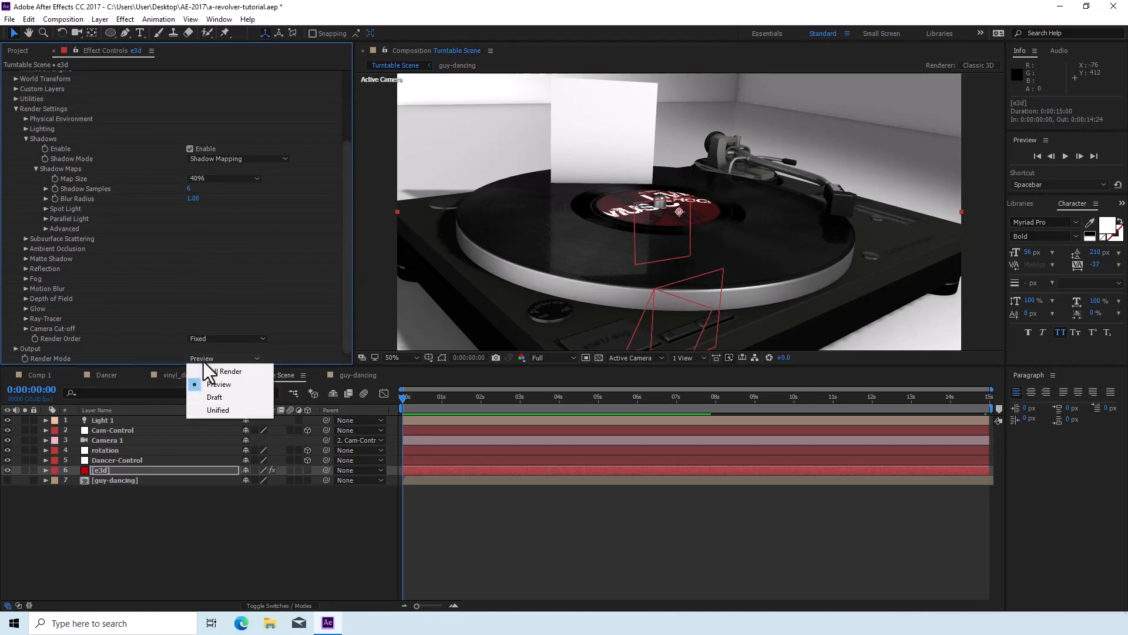
{"action": "left_click", "coordinate": [214, 372]}
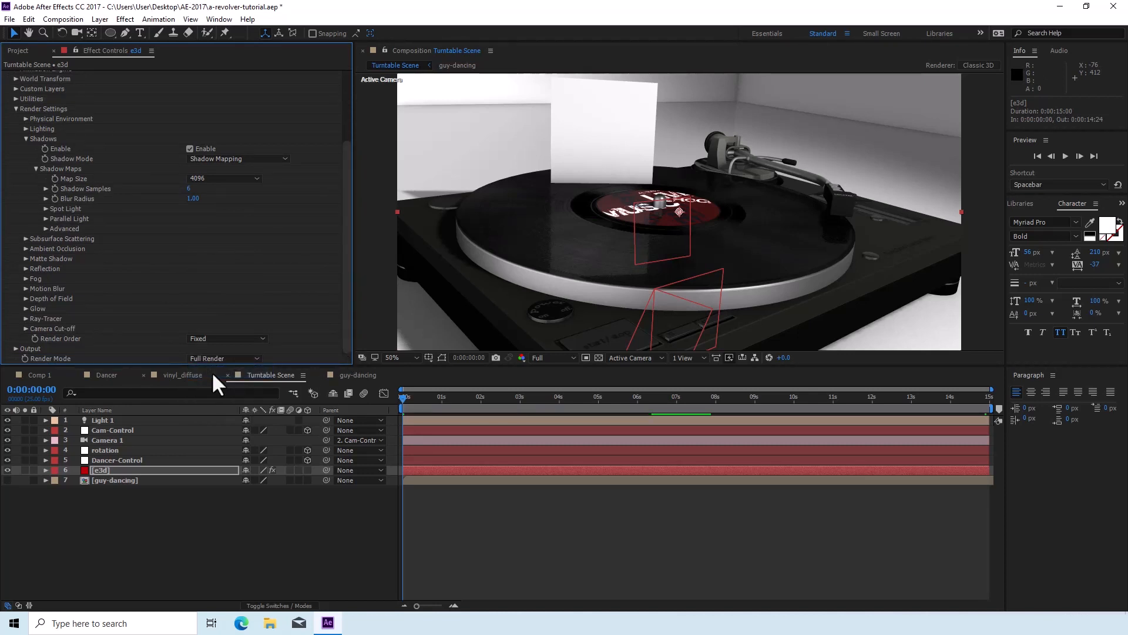
{"action": "key", "text": "space"}
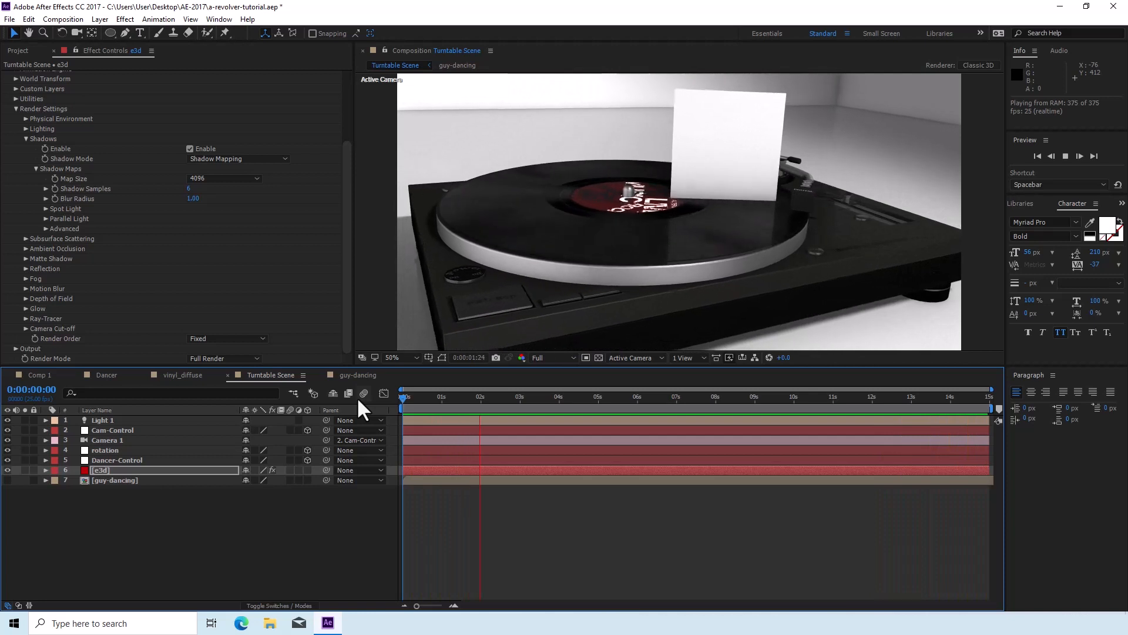
{"action": "key", "text": "space"}
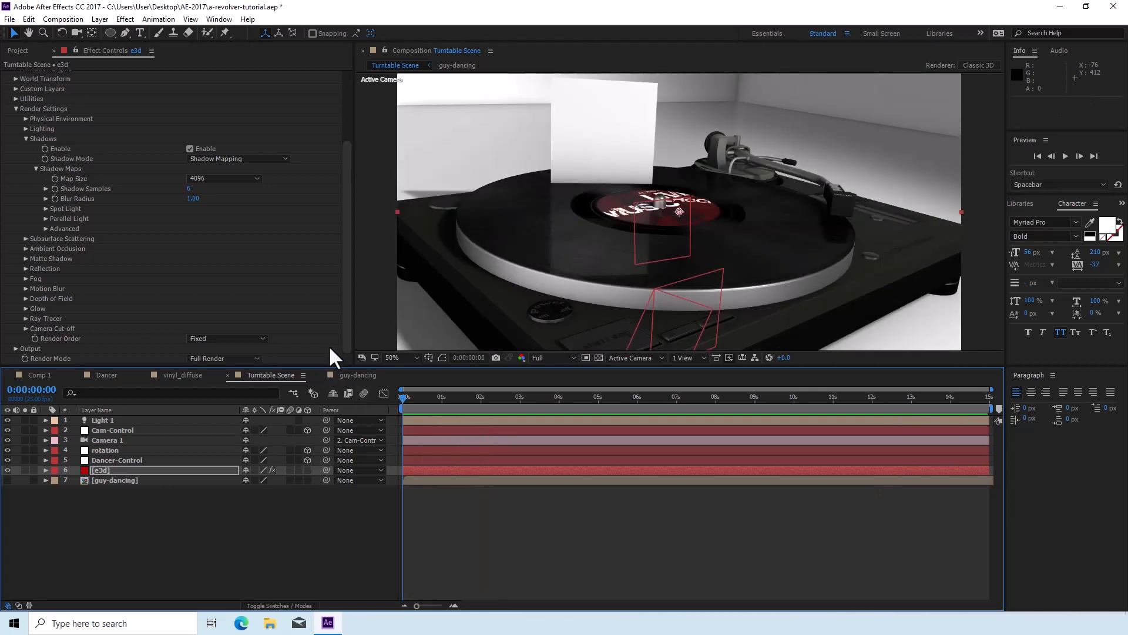
Open Scene Setup from the e3d layer's Element effect, collapse the Turntable group and select the Record group
{"action": "left_click", "coordinate": [111, 506]}
{"action": "left_click", "coordinate": [105, 481]}
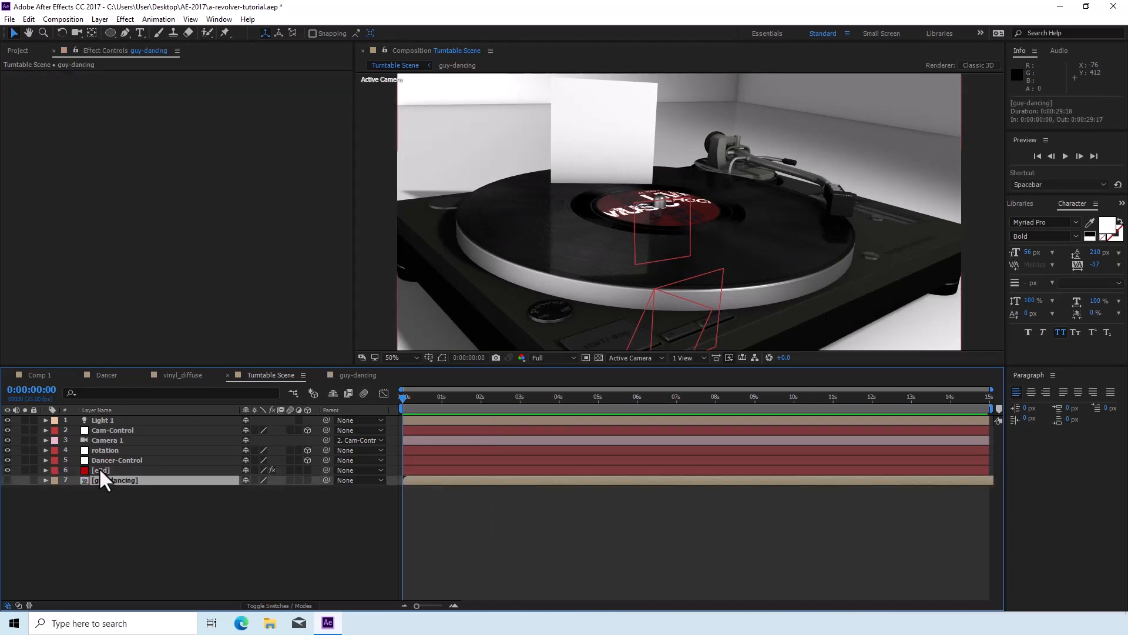
{"action": "left_click", "coordinate": [101, 471]}
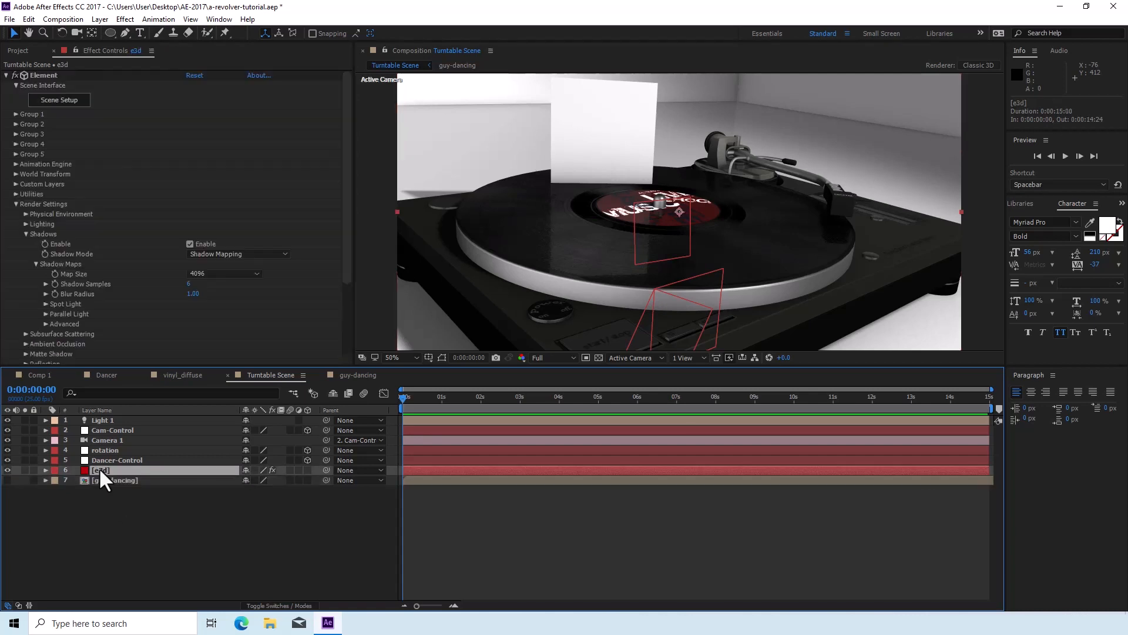
{"action": "left_click", "coordinate": [16, 205]}
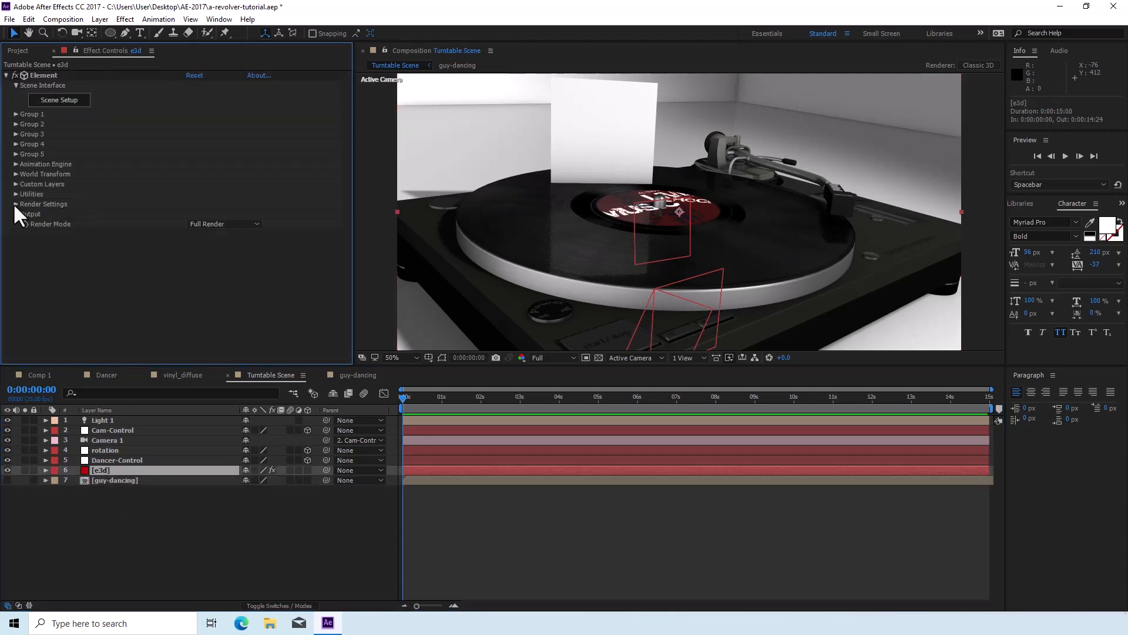
{"action": "left_click", "coordinate": [60, 105]}
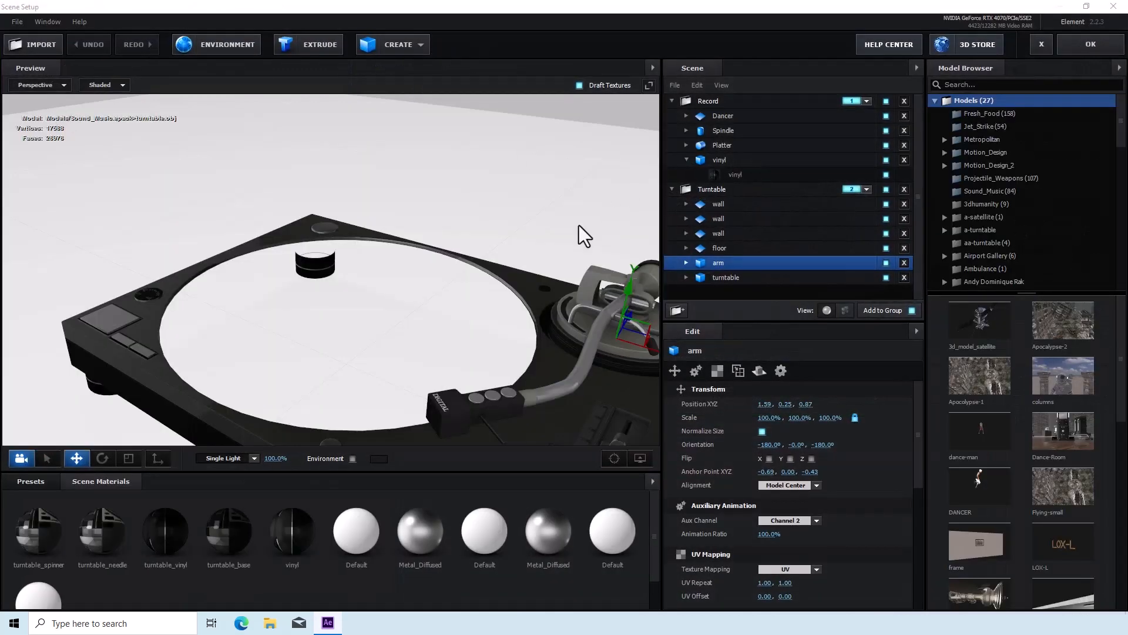
{"action": "left_click", "coordinate": [712, 98]}
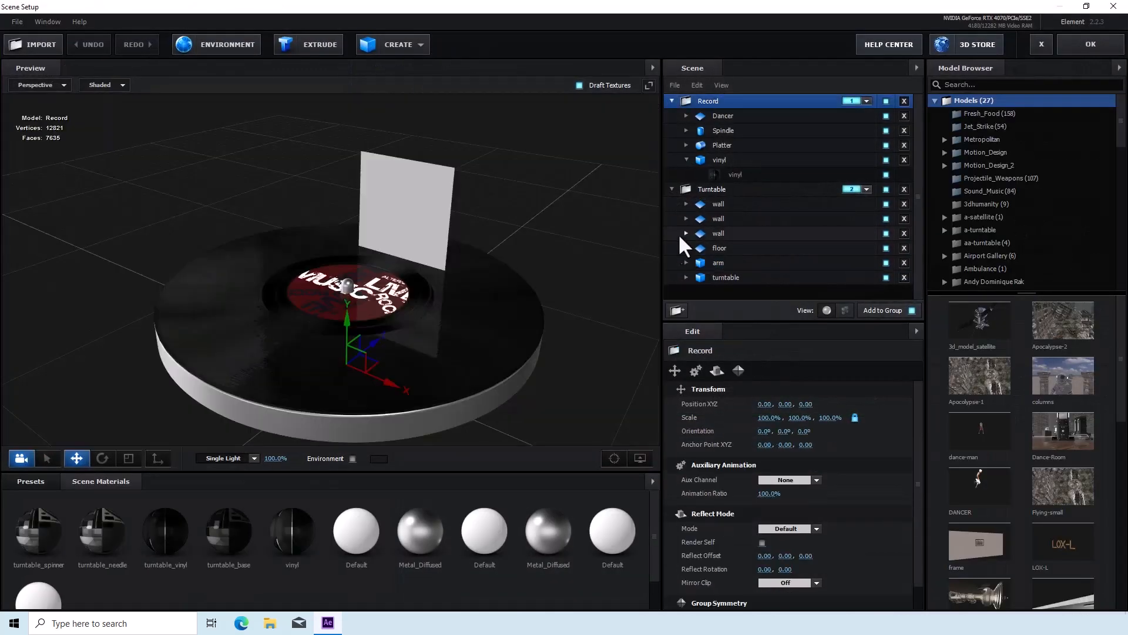
{"action": "left_click", "coordinate": [671, 190]}
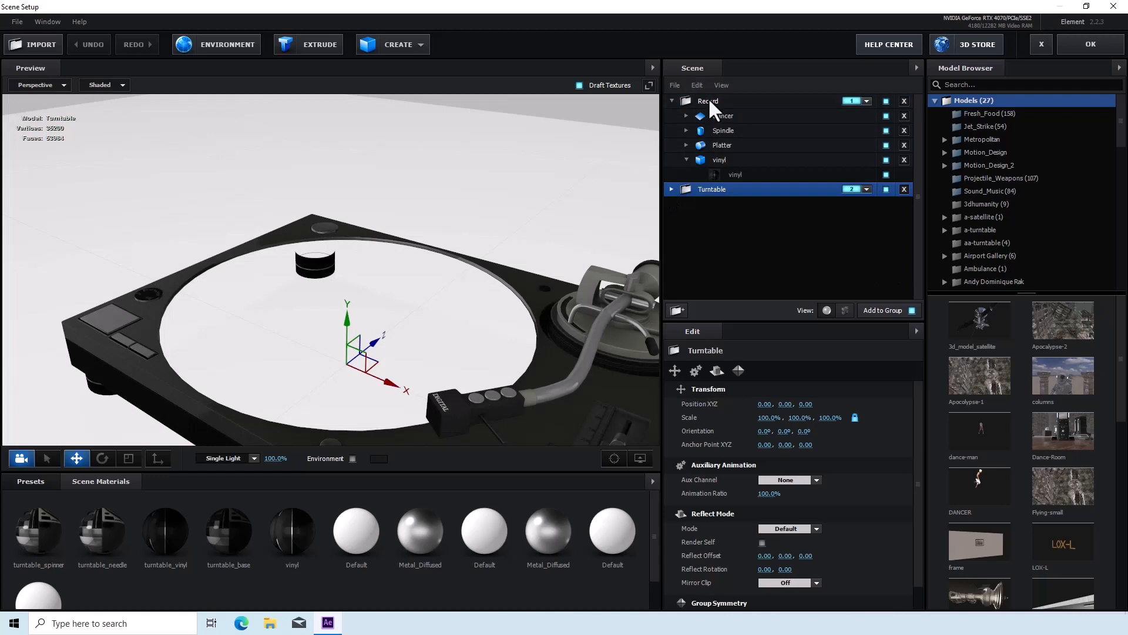
{"action": "left_click", "coordinate": [707, 98]}
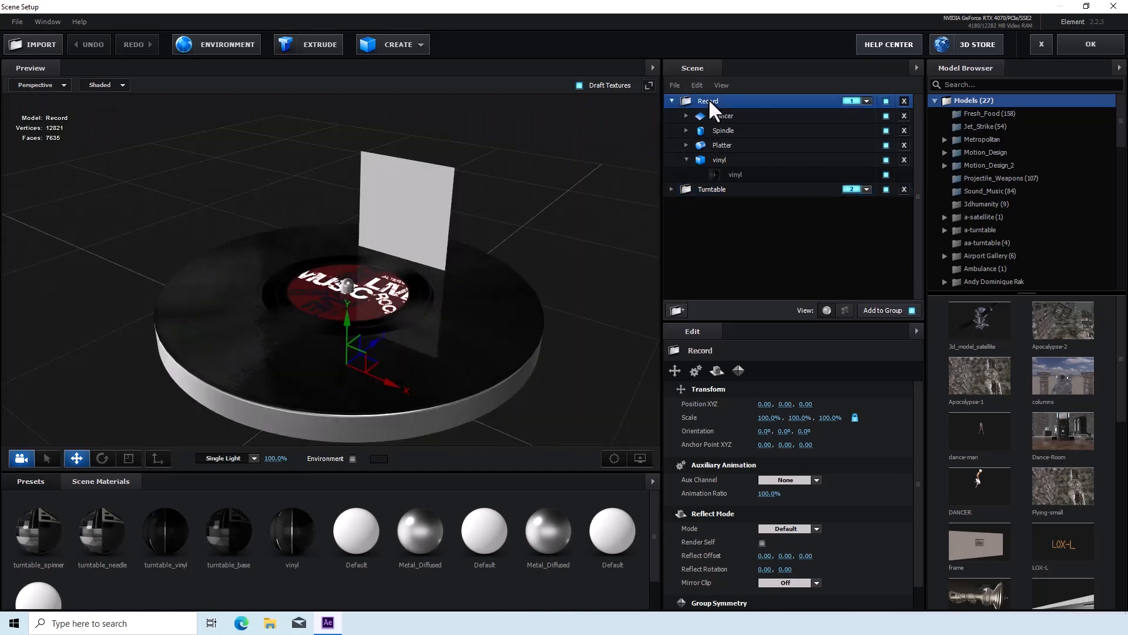
{"action": "left_click_drag", "start_coordinate": [596, 361], "coordinate": [646, 326]}
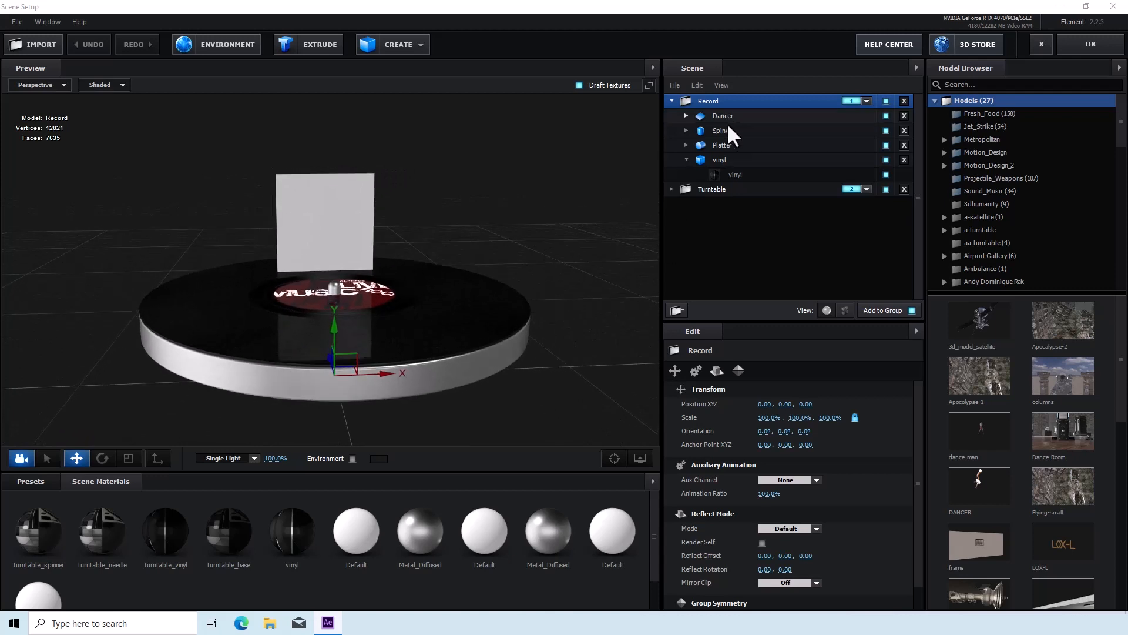
Assign Custom Layer 1 (guy-dancing) as the Diffuse texture of the Dancer plane's Default material
{"action": "left_click", "coordinate": [697, 117]}
{"action": "left_click", "coordinate": [686, 116]}
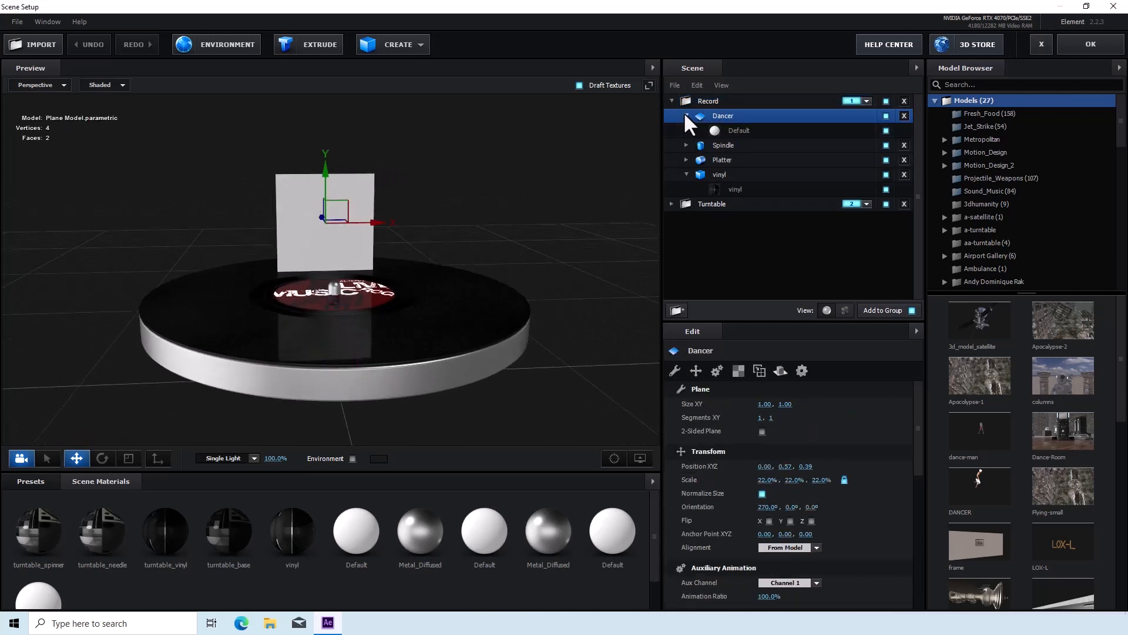
{"action": "left_click", "coordinate": [730, 130]}
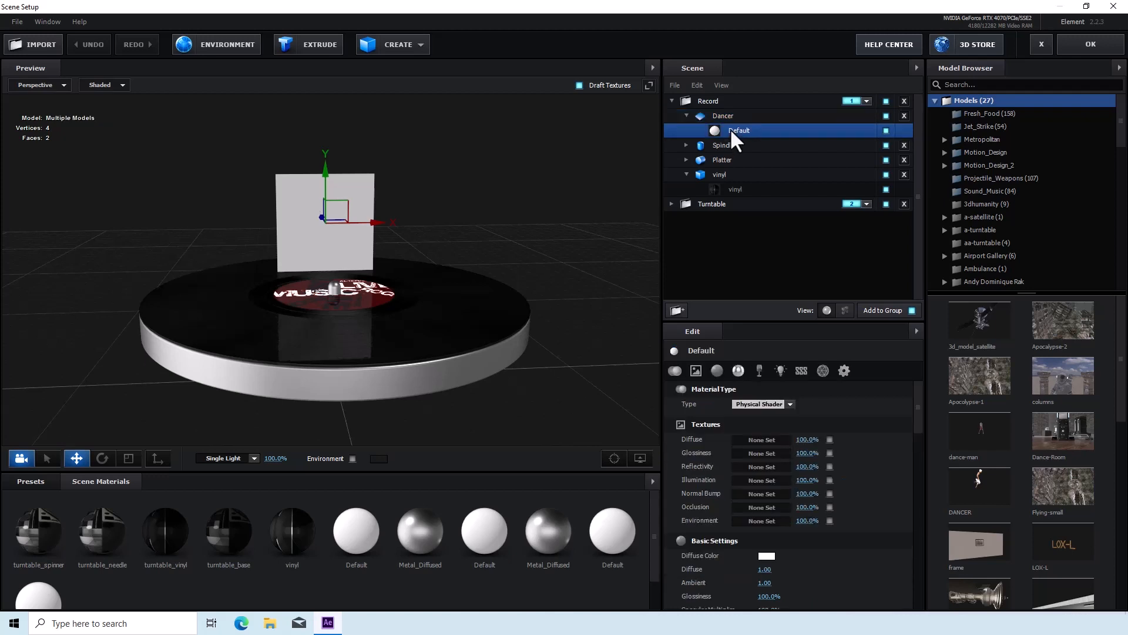
{"action": "left_click", "coordinate": [771, 439]}
{"action": "left_click", "coordinate": [758, 371]}
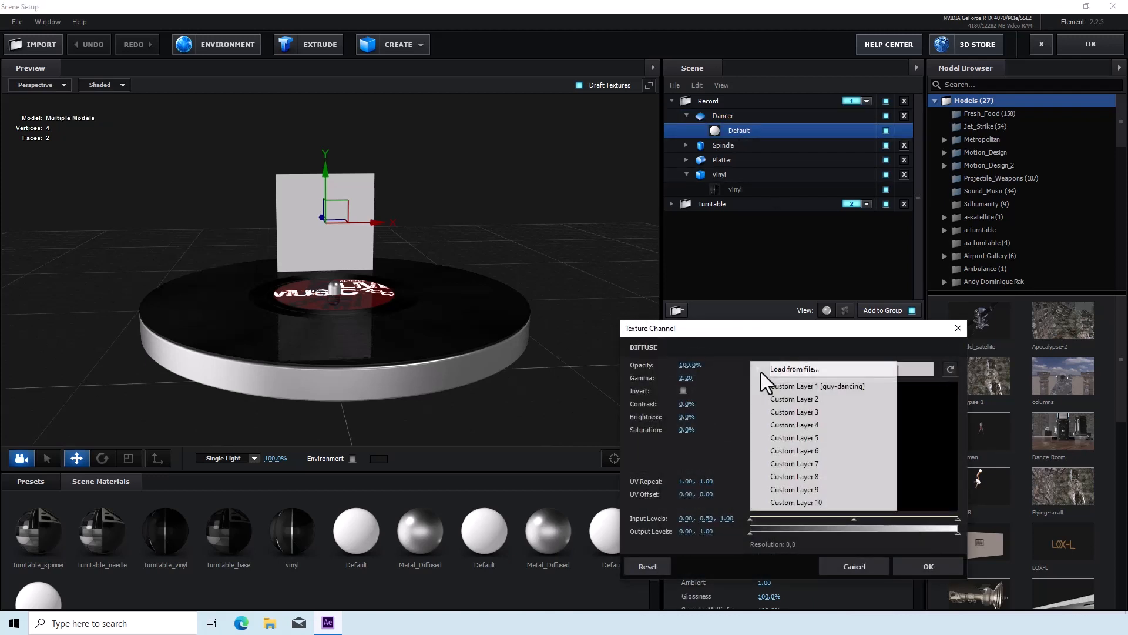
{"action": "left_click", "coordinate": [781, 387]}
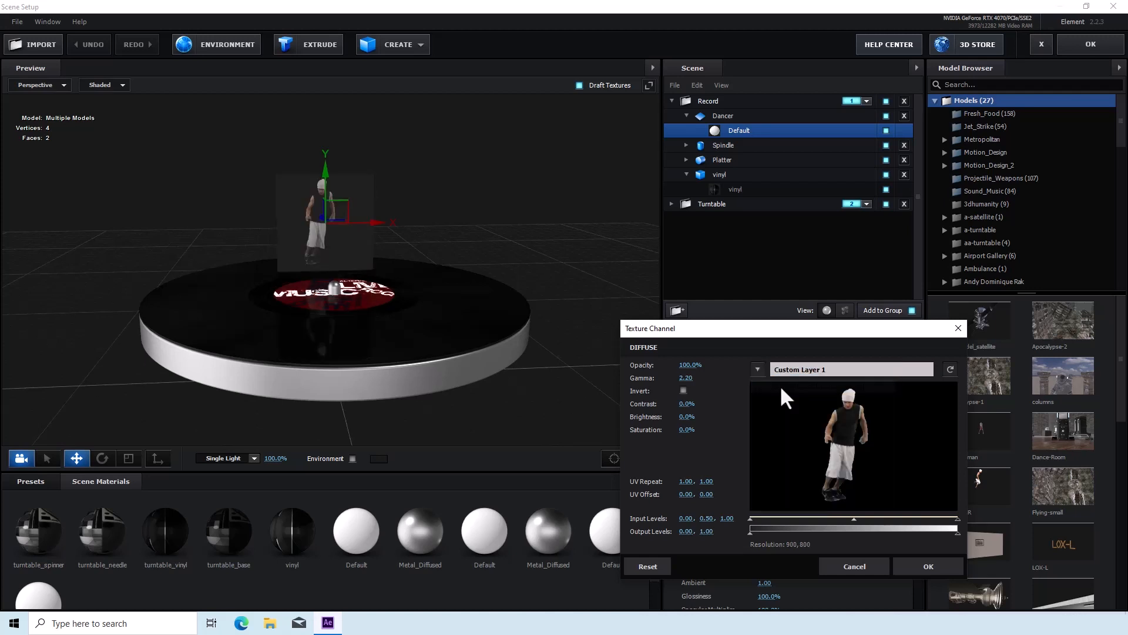
{"action": "left_click", "coordinate": [942, 568]}
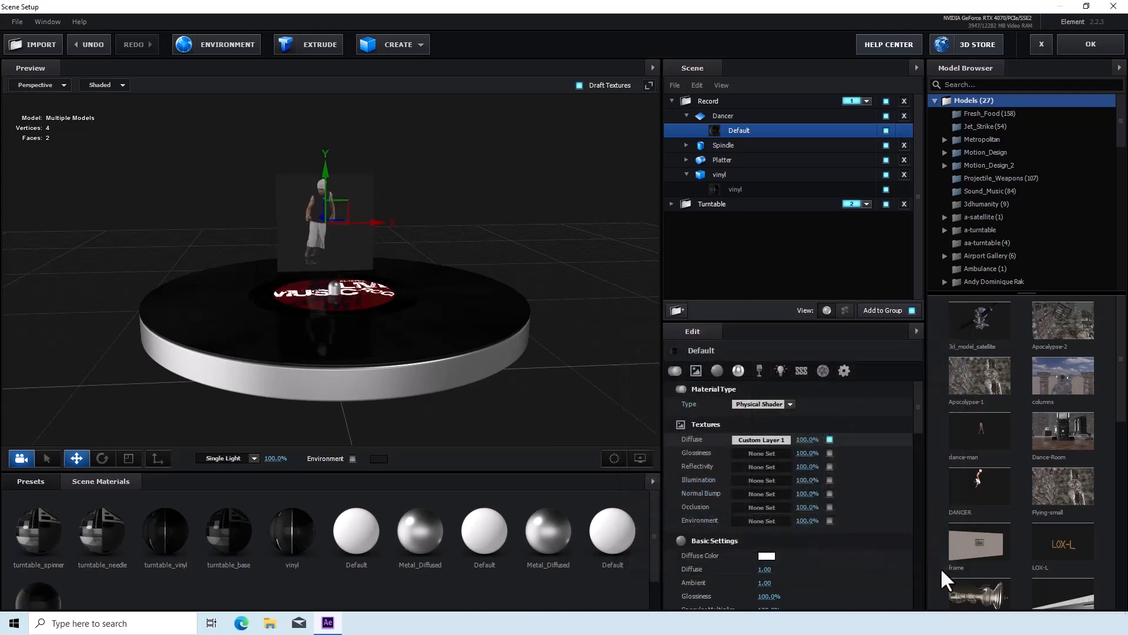
Set the Dancer material's Diffuse to 2.00, Ambient to 0.00 and Glossiness to 0.0%
{"action": "scroll", "coordinate": [853, 449], "scroll_direction": "down", "scroll_amount": 2}
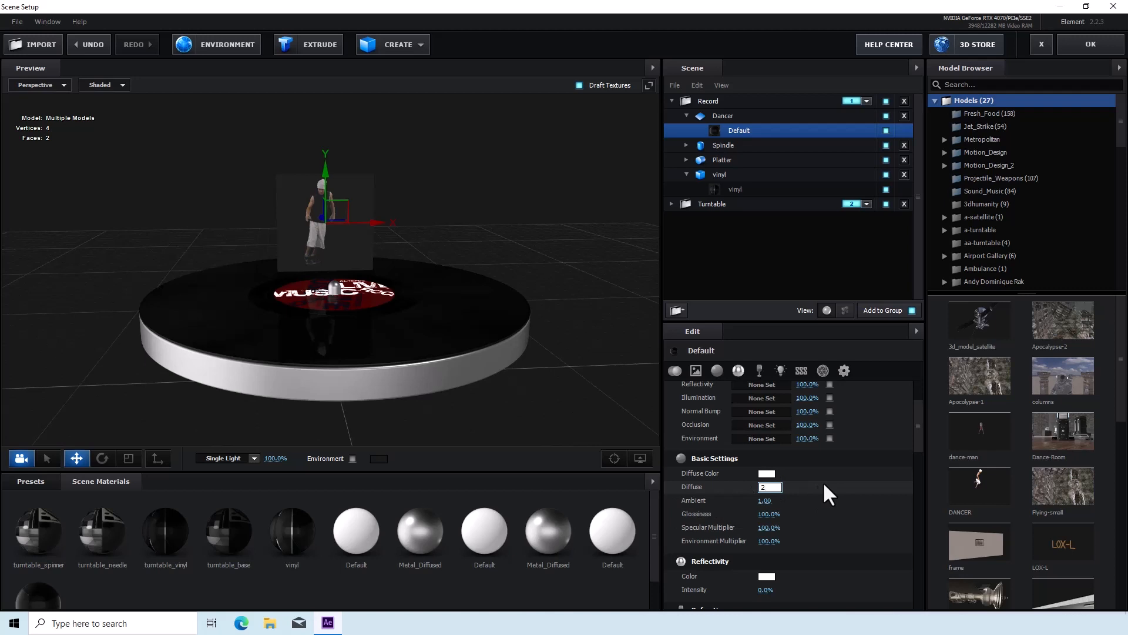
{"action": "key", "text": "Return"}
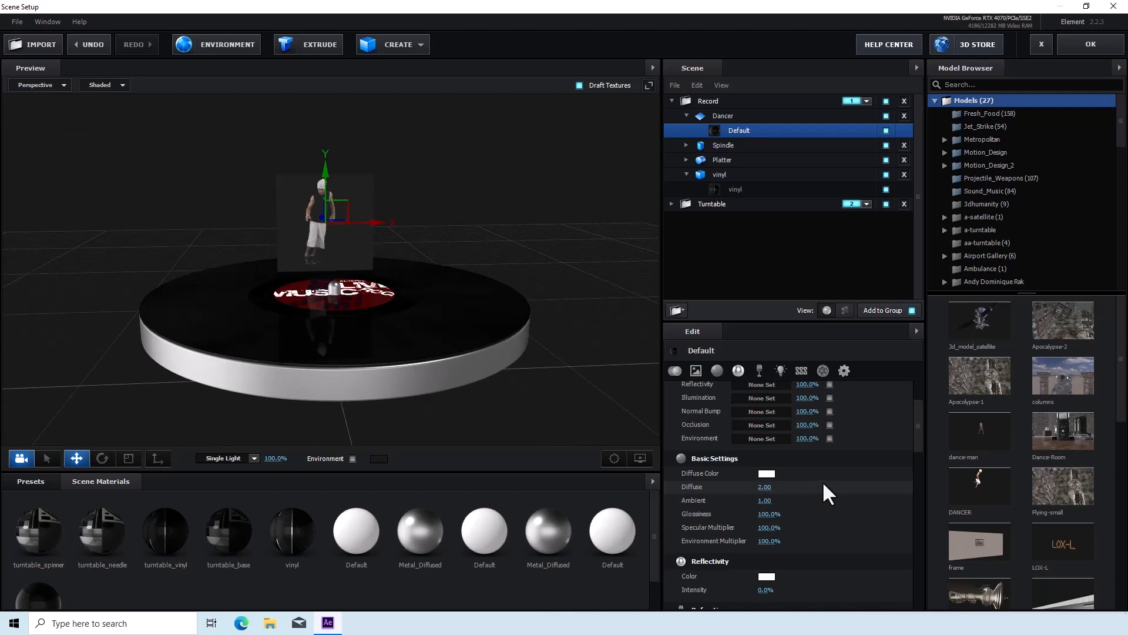
{"action": "left_click_drag", "start_coordinate": [767, 514], "coordinate": [717, 519]}
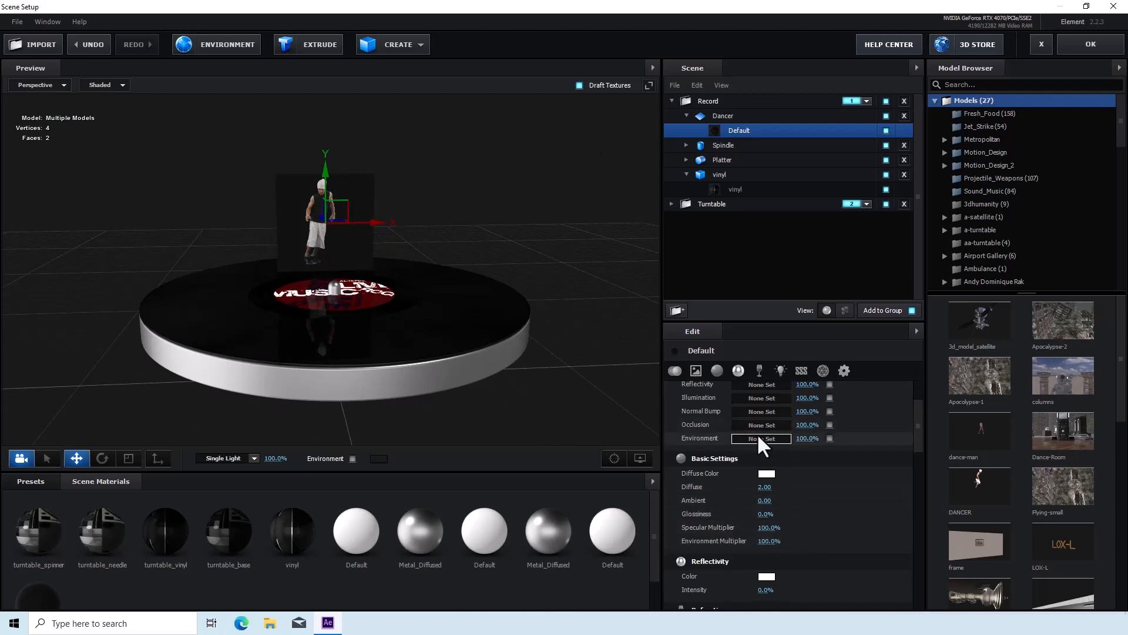
Apply the Scene Setup changes and check the width and height in the guy-dancing composition's settings
{"action": "scroll", "coordinate": [876, 460], "scroll_direction": "up", "scroll_amount": 3}
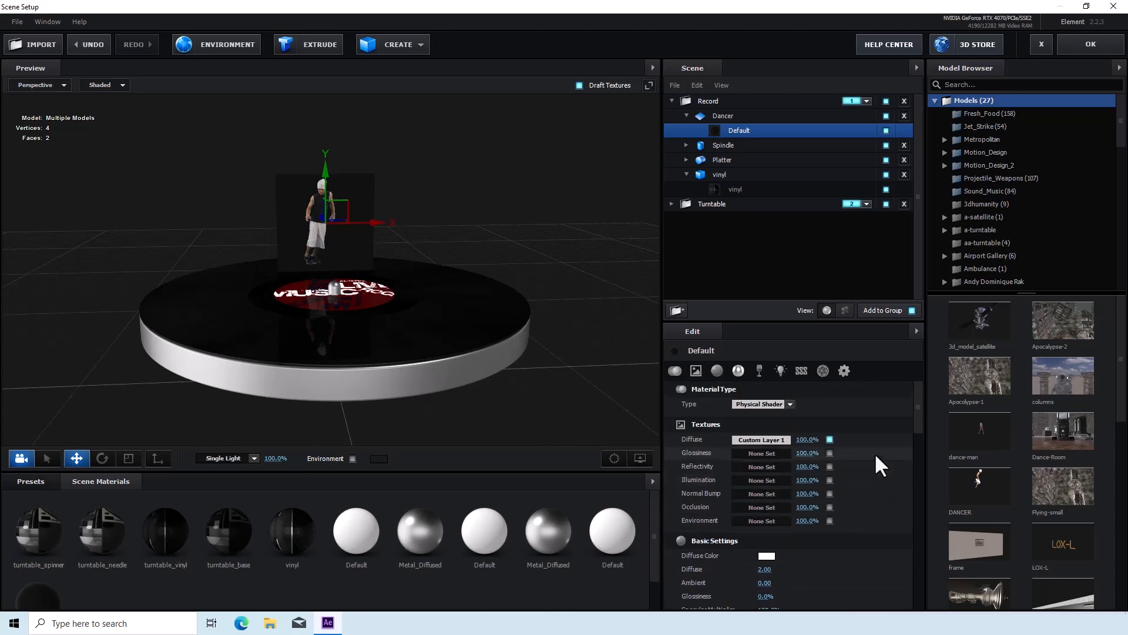
{"action": "left_click", "coordinate": [1100, 43]}
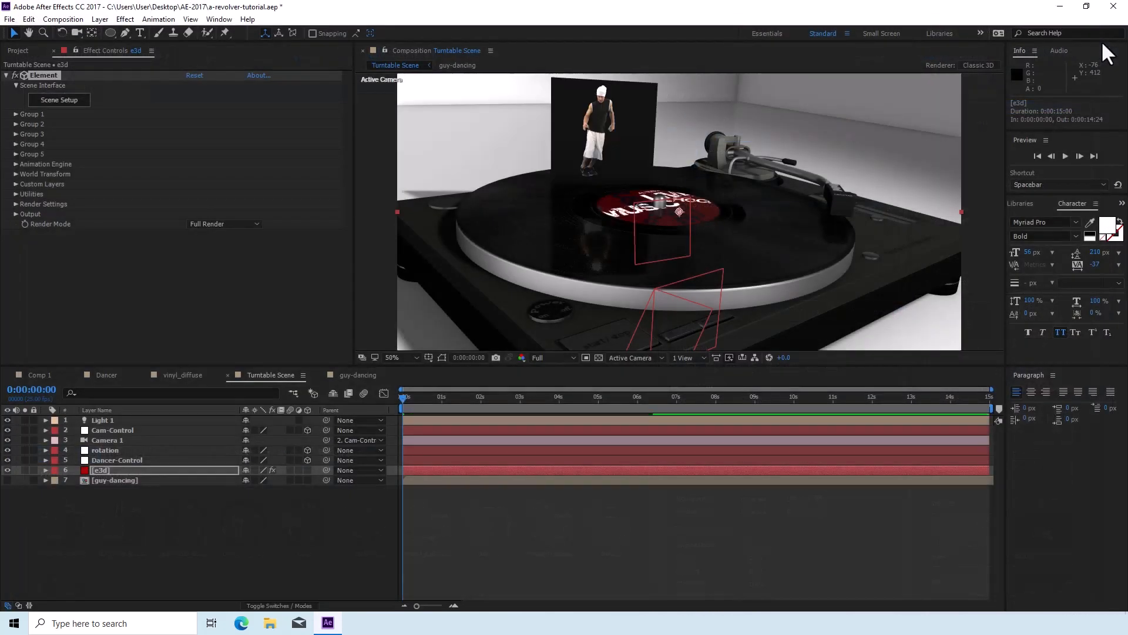
{"action": "left_click", "coordinate": [356, 375]}
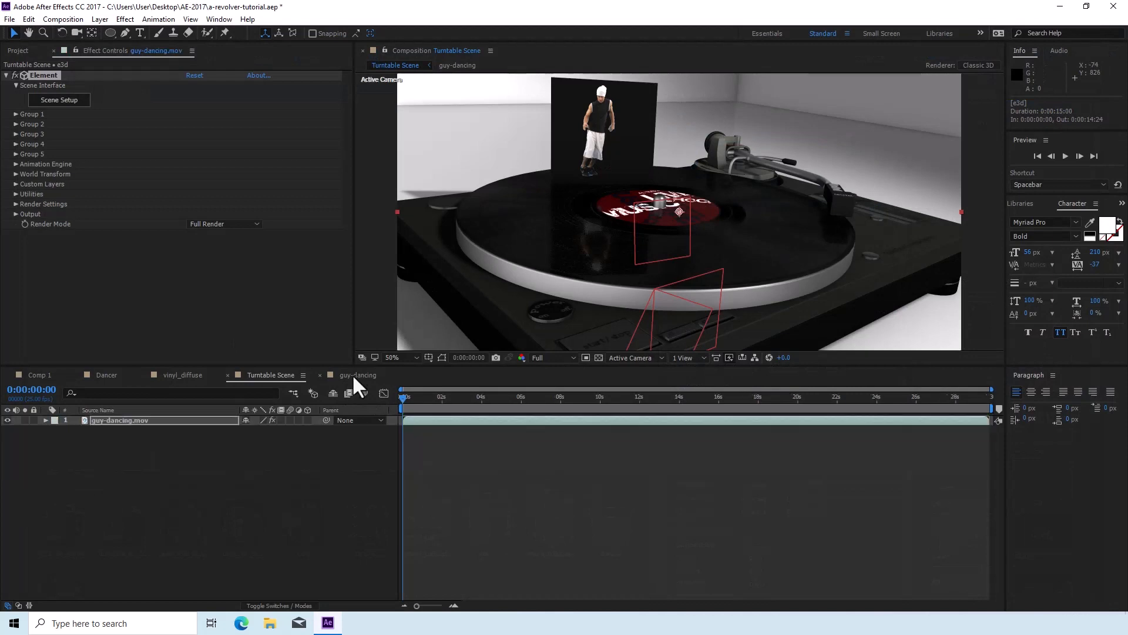
{"action": "left_click", "coordinate": [67, 21]}
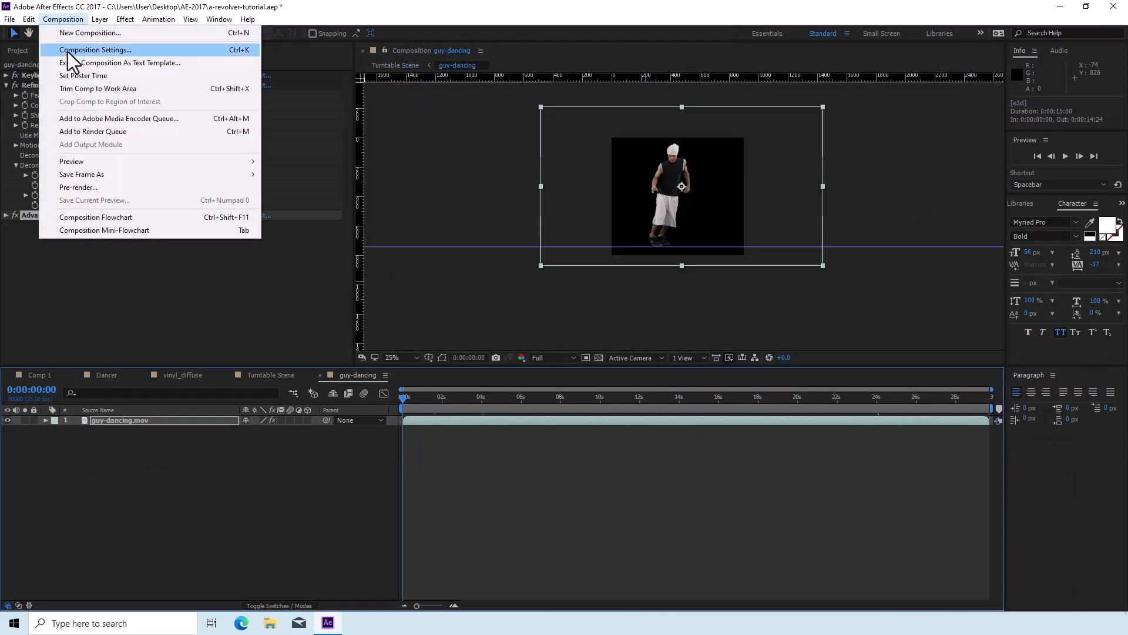
{"action": "left_click", "coordinate": [72, 51]}
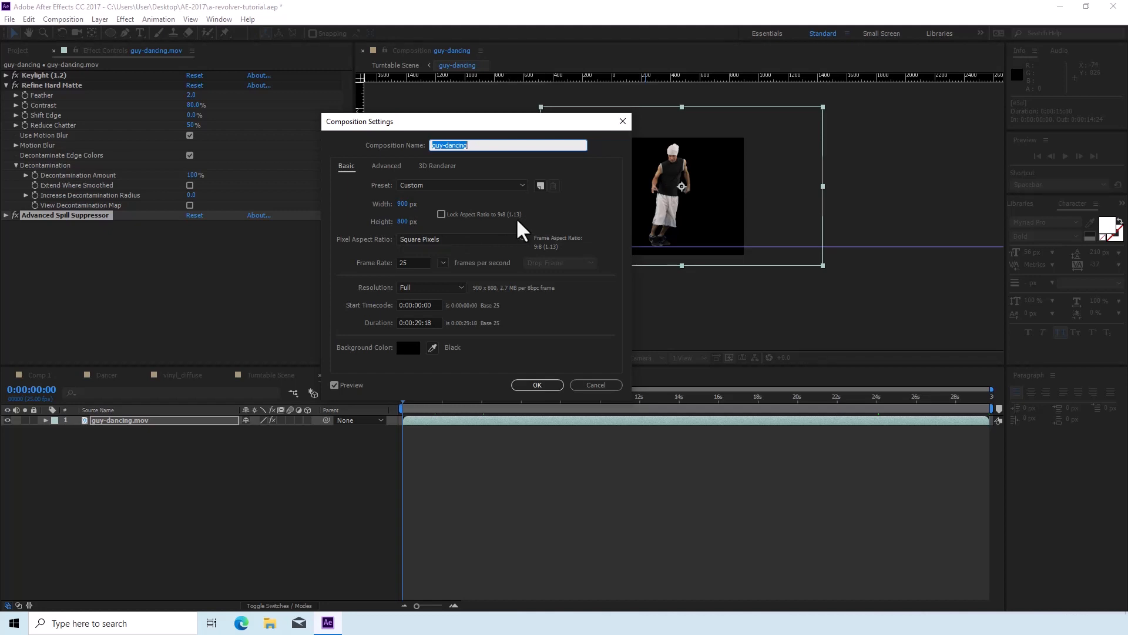
{"action": "left_click", "coordinate": [548, 387]}
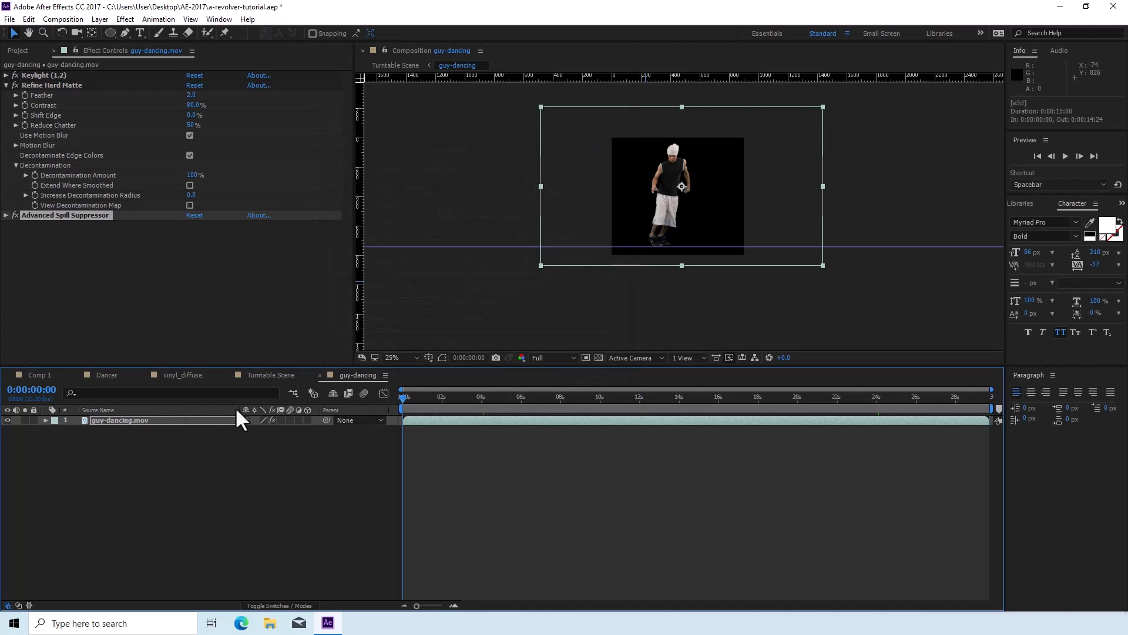
Reopen Scene Setup from the Turntable Scene's e3d layer and widen the Dancer plane by setting its X scale to 25.5%
{"action": "left_click", "coordinate": [270, 376]}
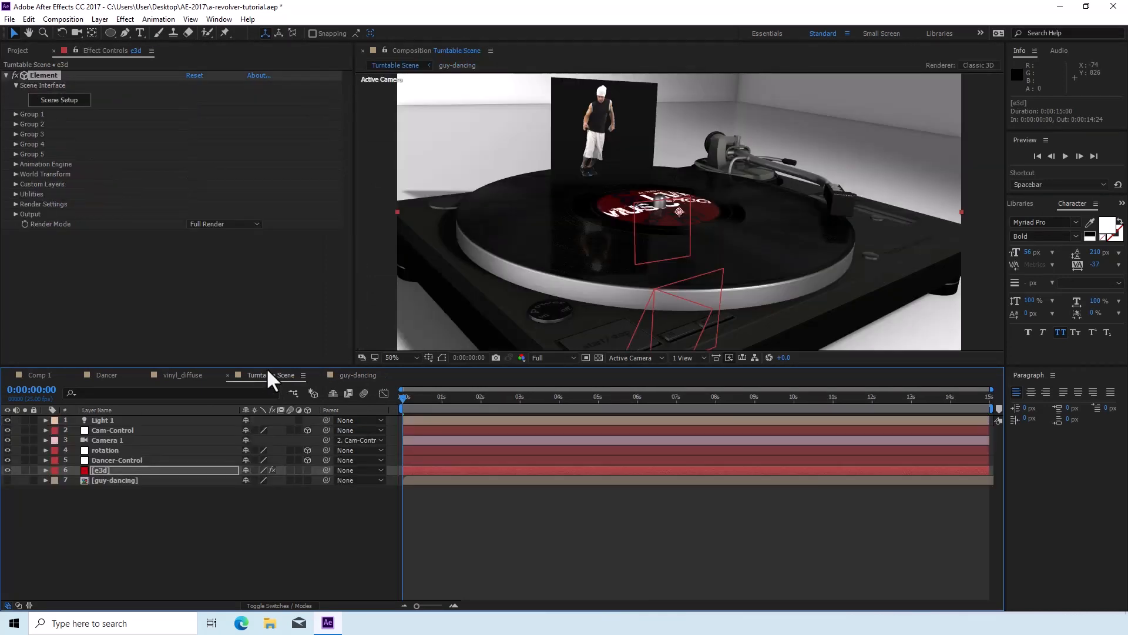
{"action": "left_click", "coordinate": [117, 470]}
{"action": "left_click", "coordinate": [68, 101]}
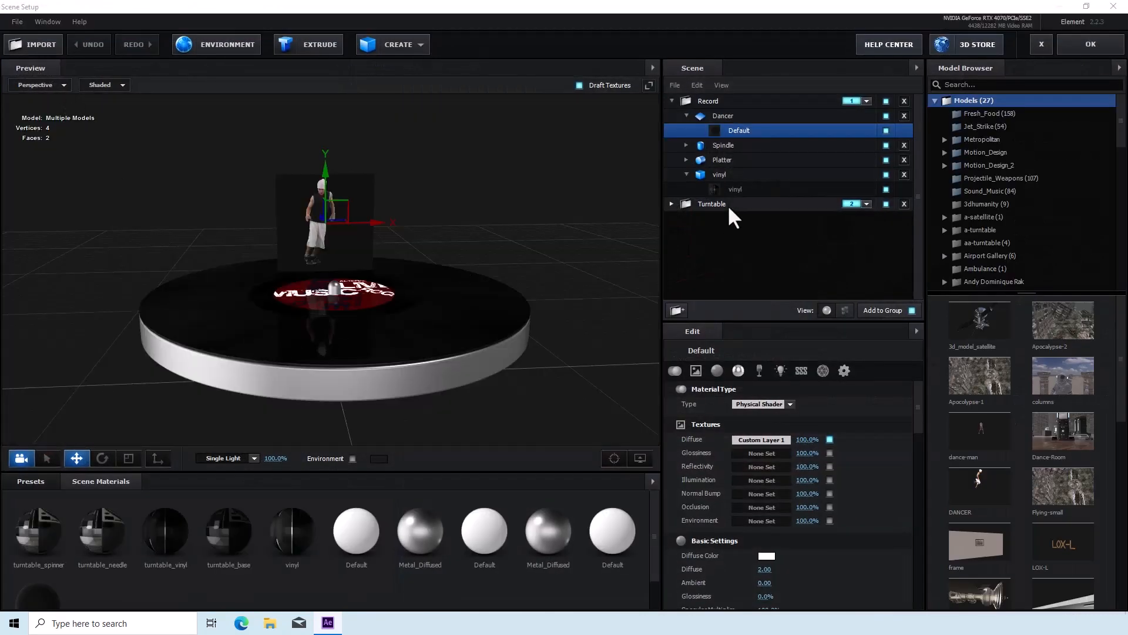
{"action": "left_click", "coordinate": [713, 113]}
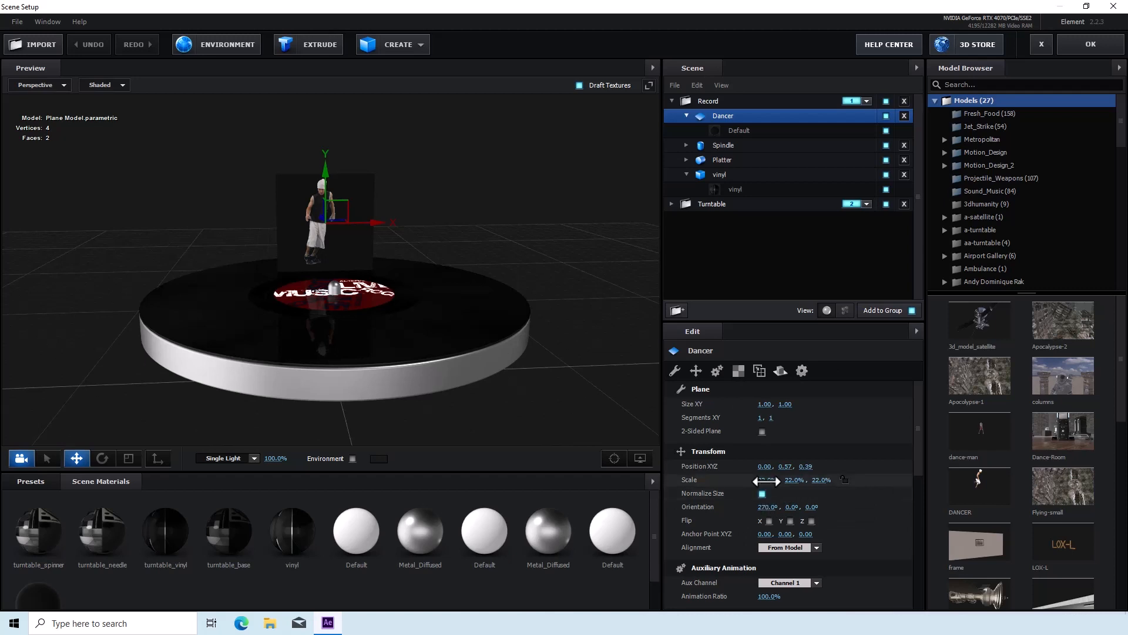
{"action": "left_click_drag", "start_coordinate": [764, 480], "coordinate": [770, 484]}
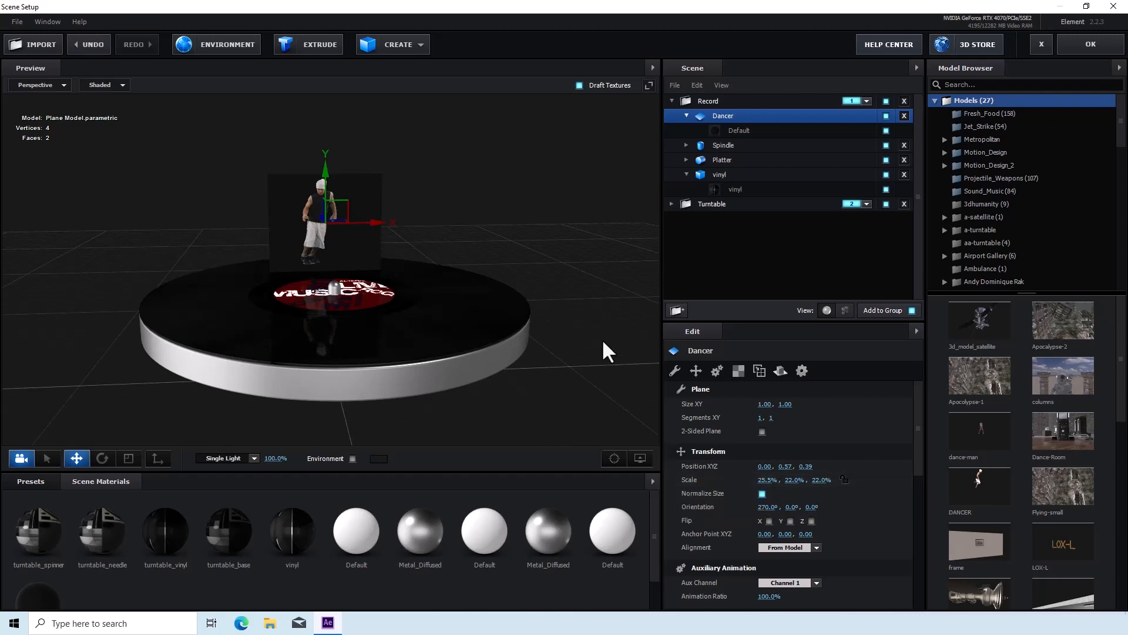
Set the Alpha Threshold of the Dancer plane's Default material to 0.32
{"action": "mouse_move", "coordinate": [602, 341]}
{"action": "left_mouse_down"}
{"action": "mouse_move", "coordinate": [603, 354]}
{"action": "mouse_move", "coordinate": [588, 350]}
{"action": "mouse_move", "coordinate": [633, 346]}
{"action": "mouse_move", "coordinate": [616, 347]}
{"action": "left_mouse_up"}
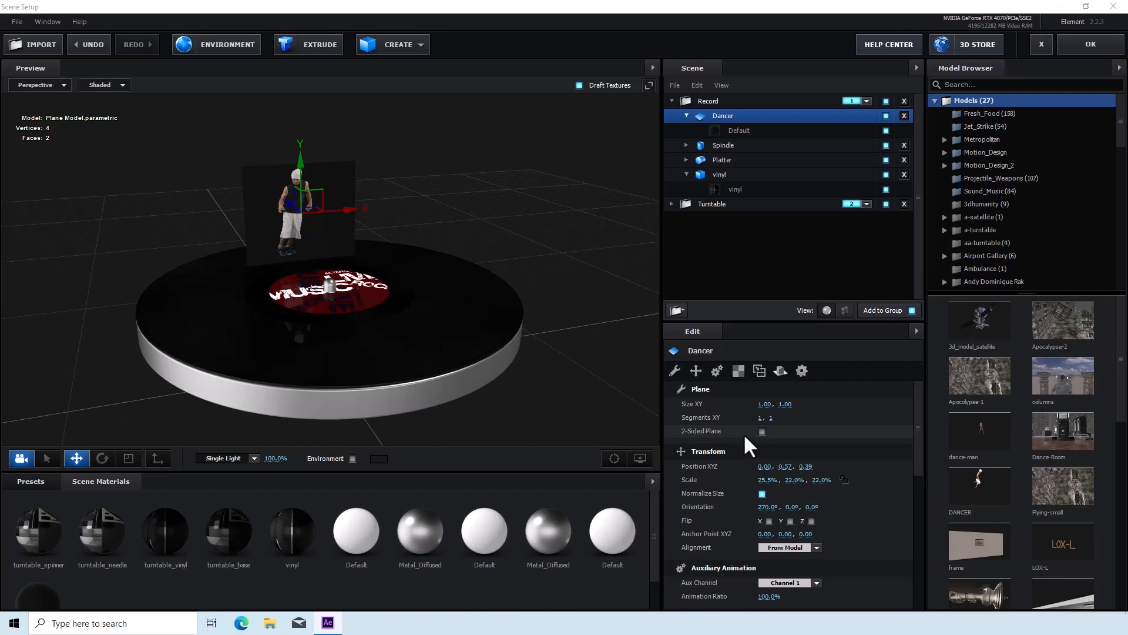
{"action": "left_click", "coordinate": [743, 130]}
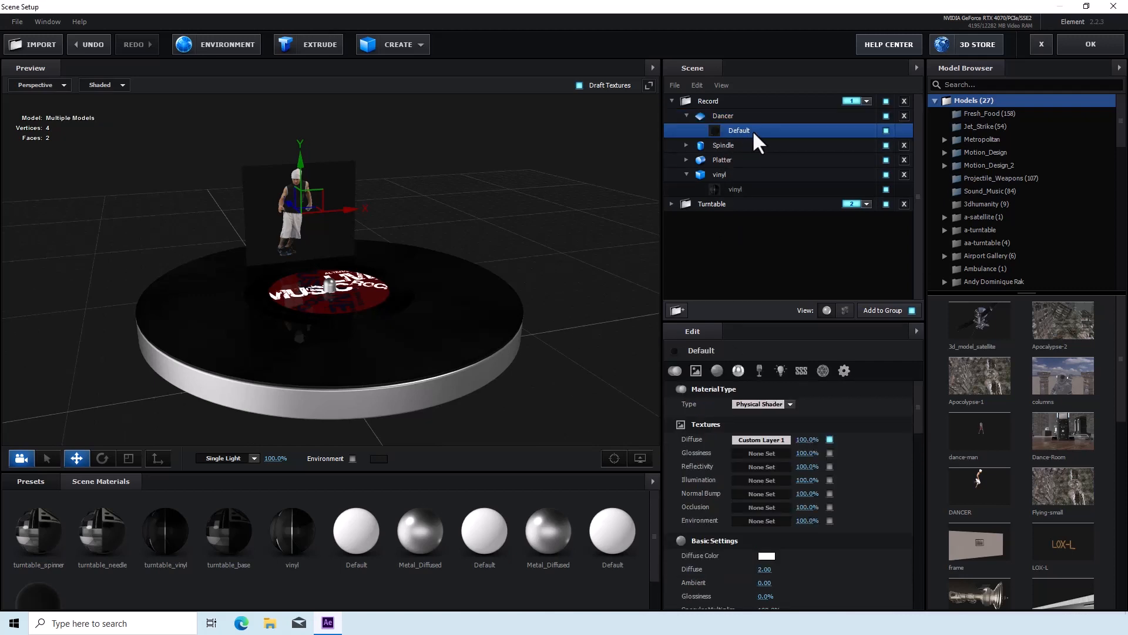
{"action": "left_click", "coordinate": [844, 370]}
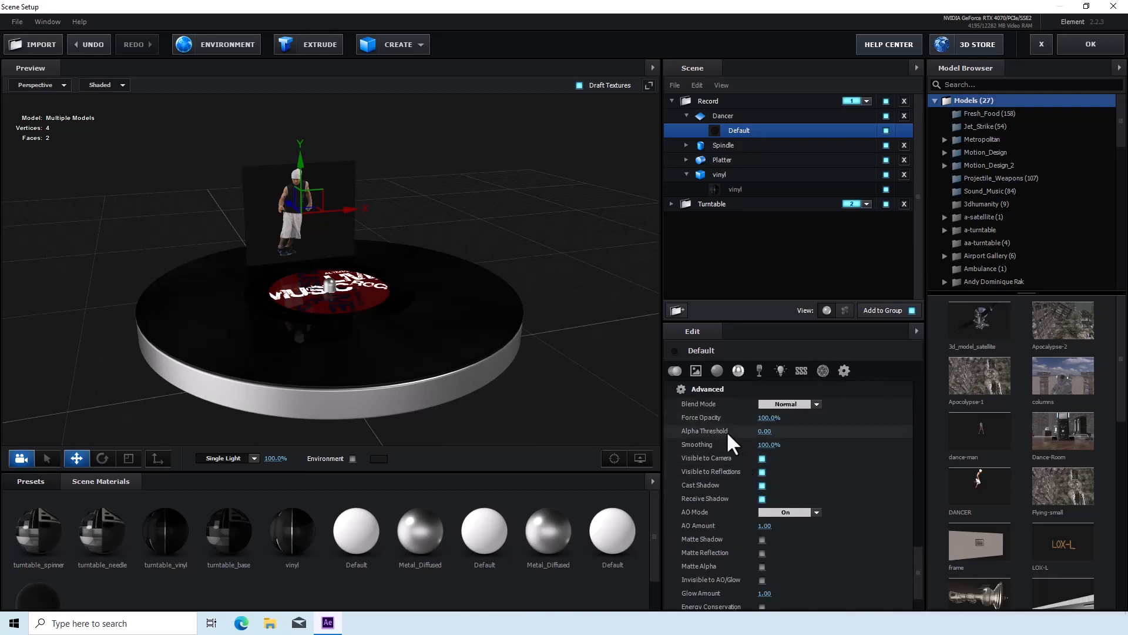
{"action": "left_click_drag", "start_coordinate": [763, 433], "coordinate": [768, 433]}
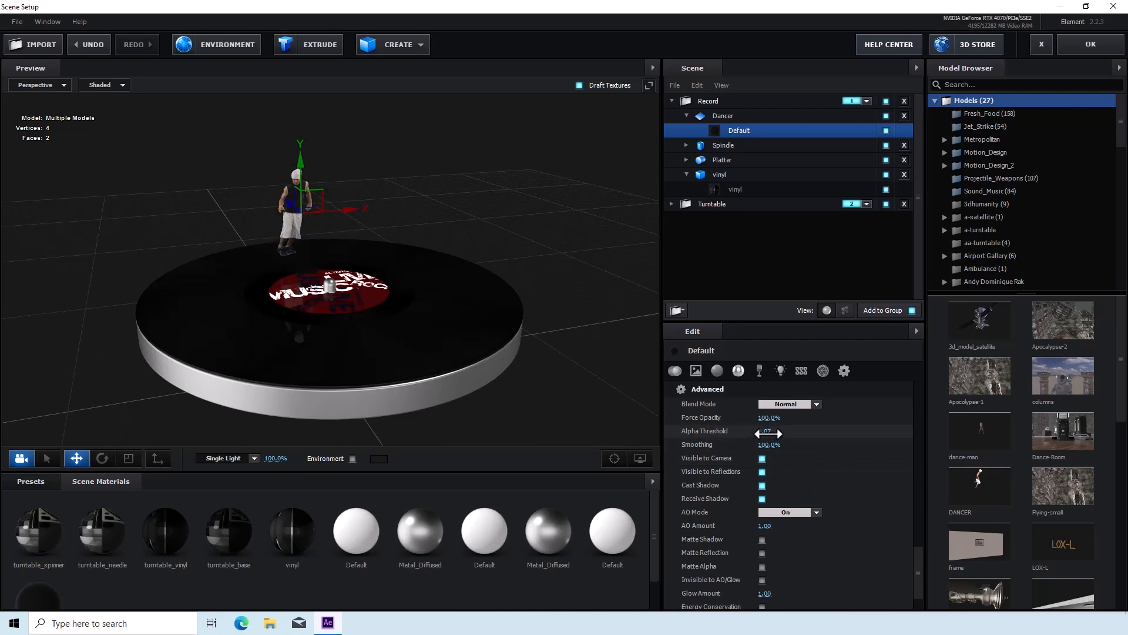
{"action": "left_click", "coordinate": [766, 432]}
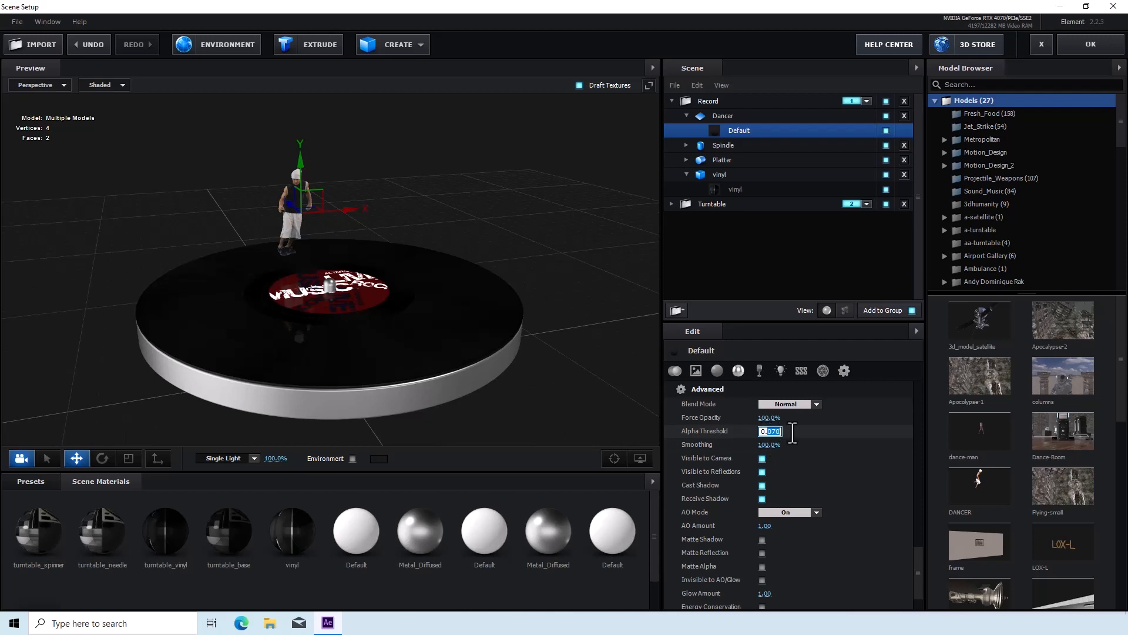
{"action": "type", "text": "0.32"}
{"action": "key", "text": "Return"}
In the Front view, lower the Dancer plane along Y until the man's feet touch the record
{"action": "scroll", "coordinate": [362, 346], "scroll_direction": "up", "scroll_amount": 10}
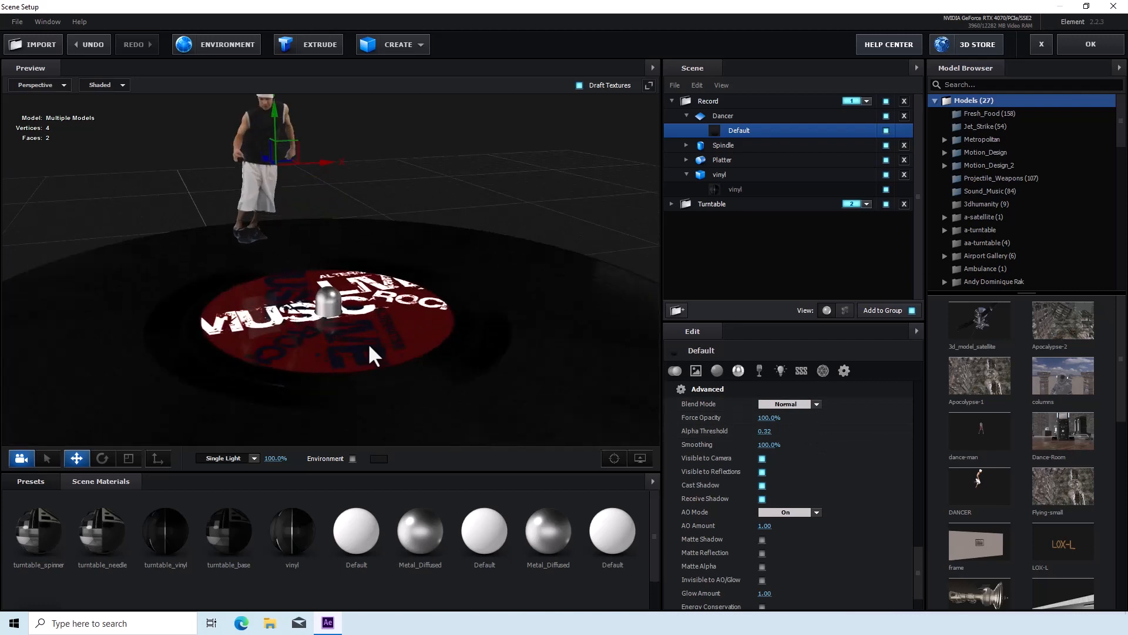
{"action": "left_click_drag", "start_coordinate": [332, 329], "coordinate": [362, 319]}
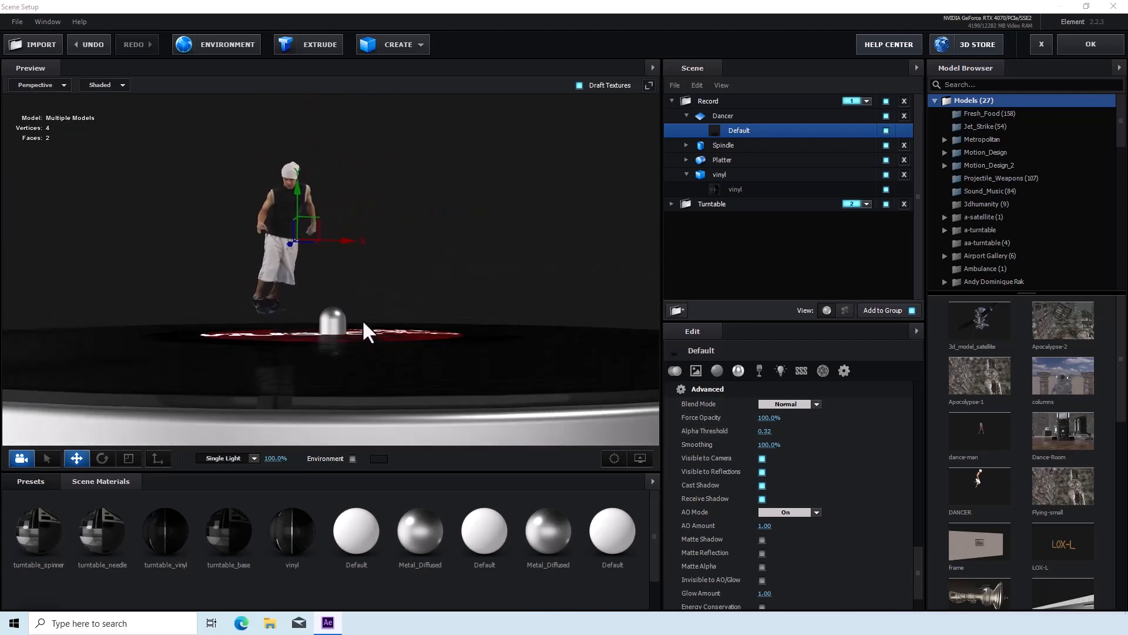
{"action": "left_click", "coordinate": [38, 83]}
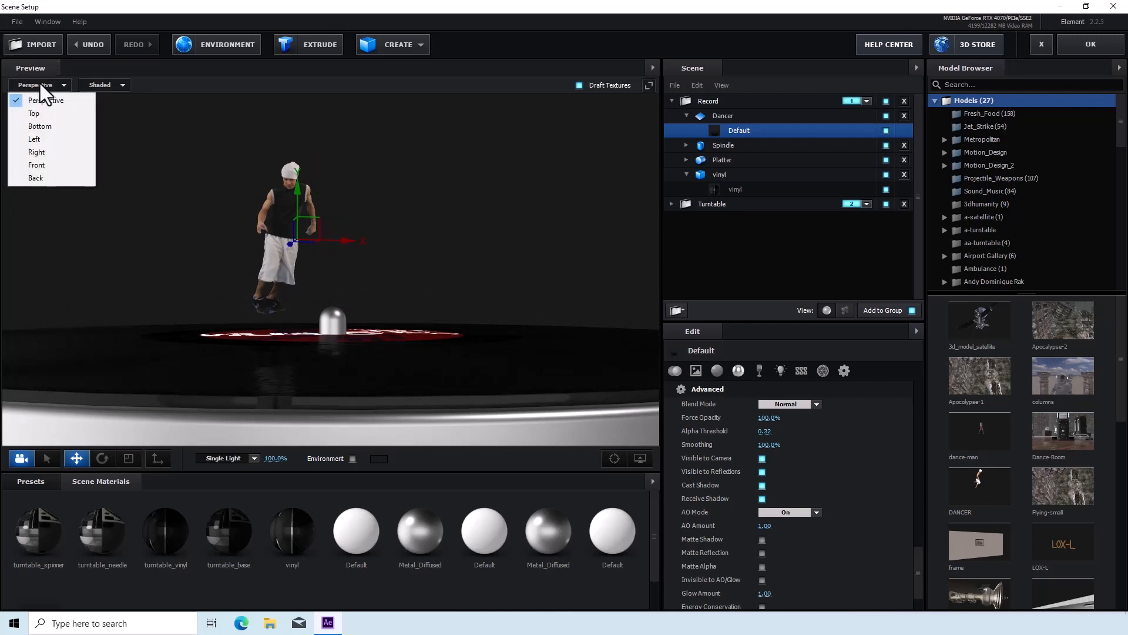
{"action": "left_click", "coordinate": [51, 162]}
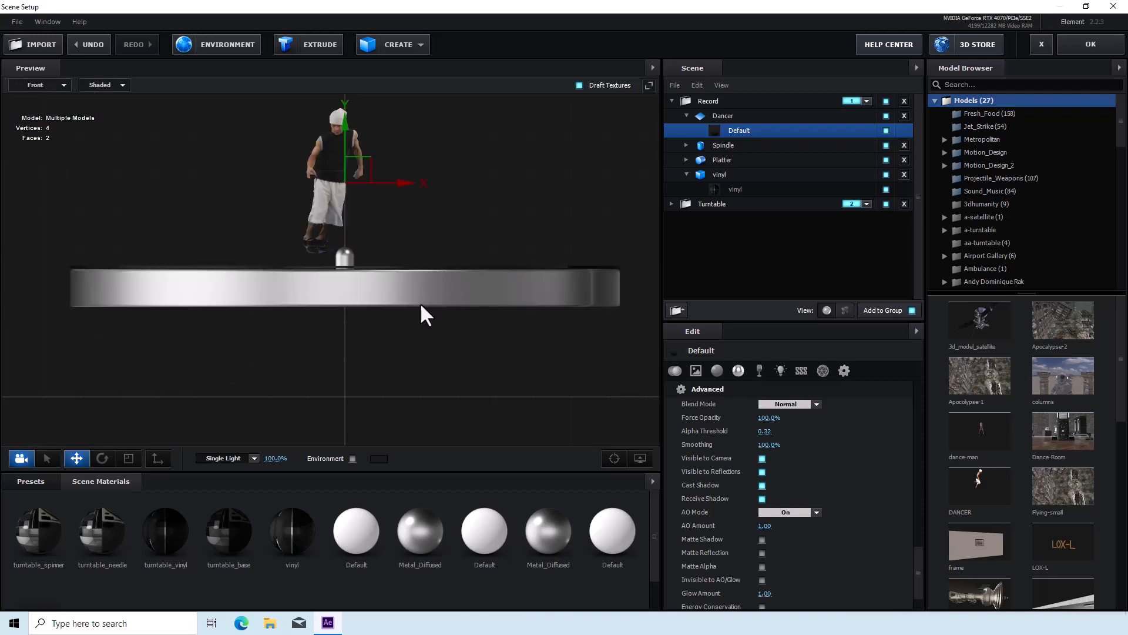
{"action": "scroll", "coordinate": [421, 306], "scroll_direction": "up", "scroll_amount": 3}
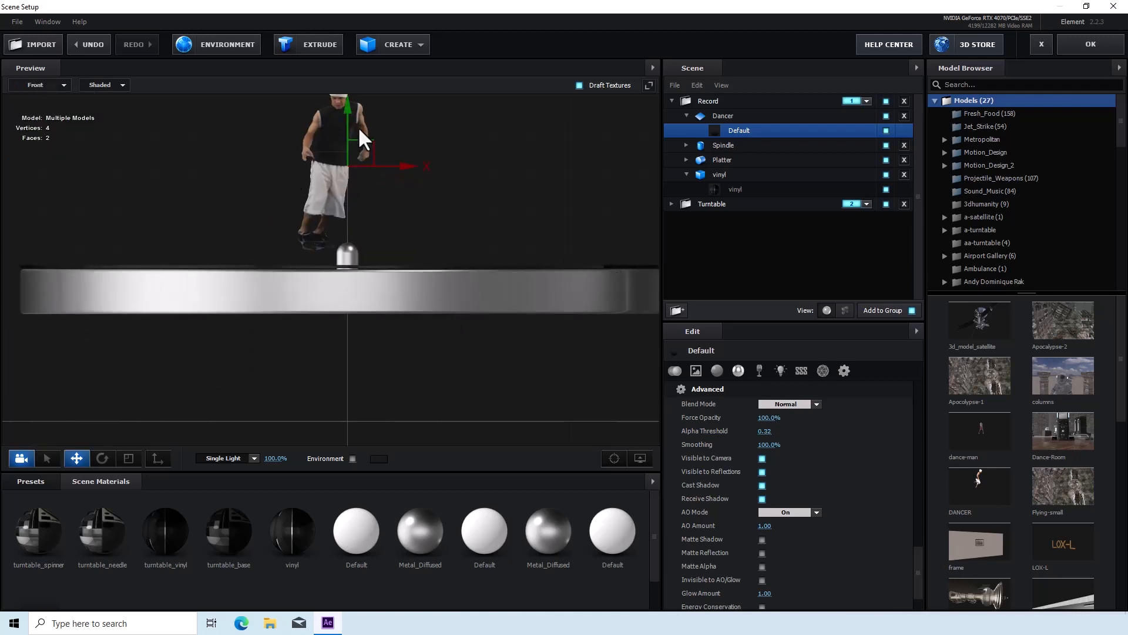
{"action": "mouse_move", "coordinate": [347, 106]}
{"action": "left_mouse_down"}
{"action": "mouse_move", "coordinate": [336, 135]}
{"action": "mouse_move", "coordinate": [339, 122]}
{"action": "left_mouse_up"}
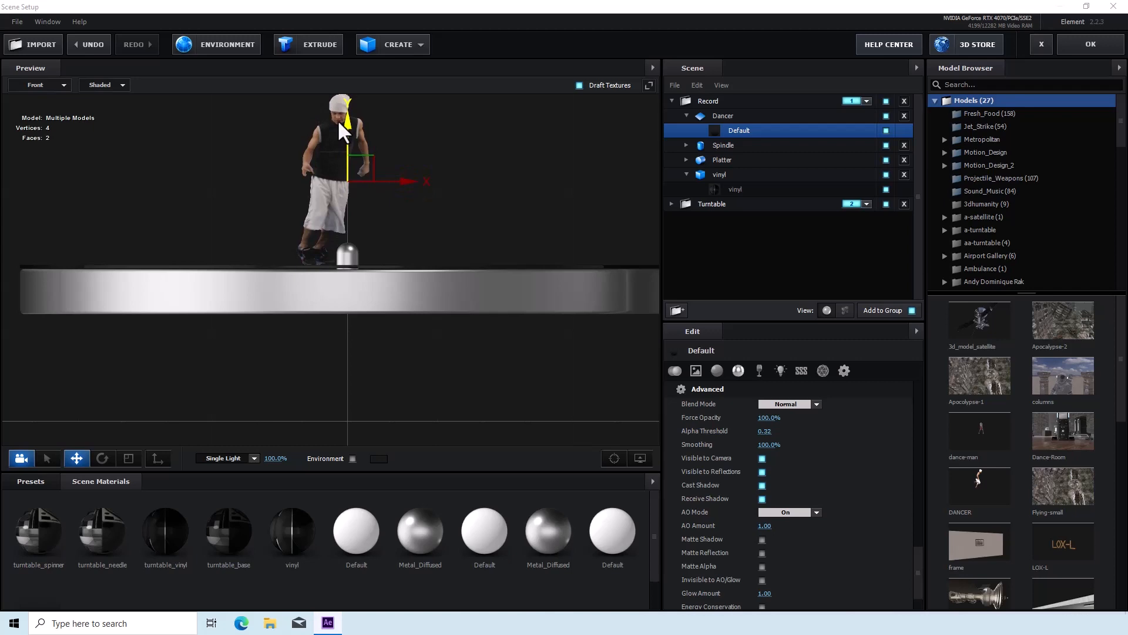
Apply the Scene Setup changes and preview the Turntable Scene animation
{"action": "left_click", "coordinate": [1093, 44]}
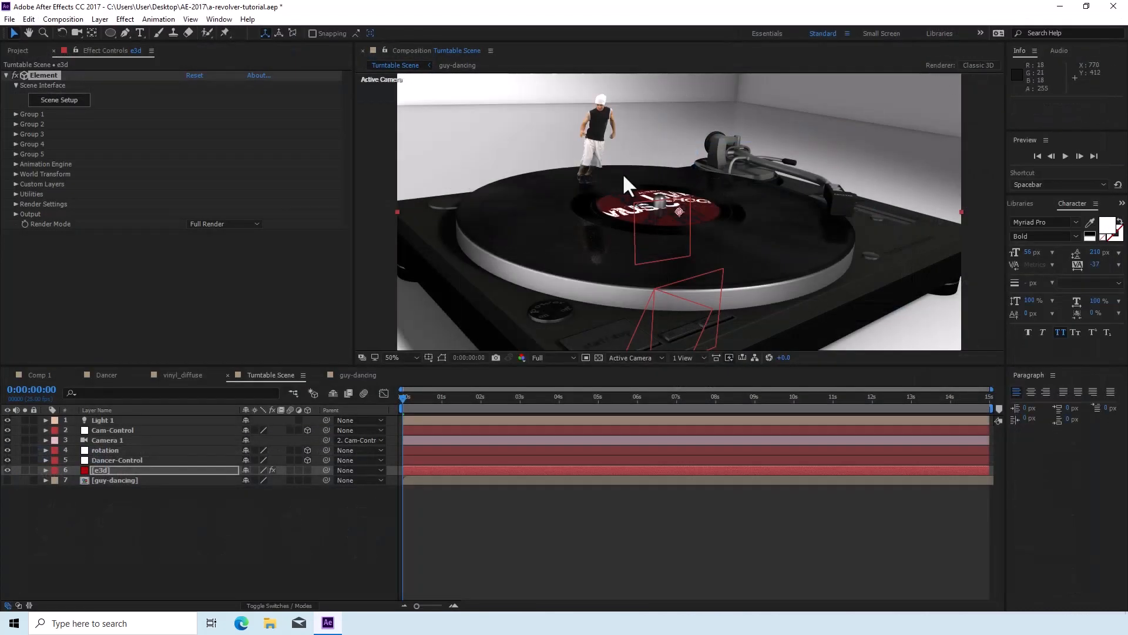
{"action": "key", "text": "space"}
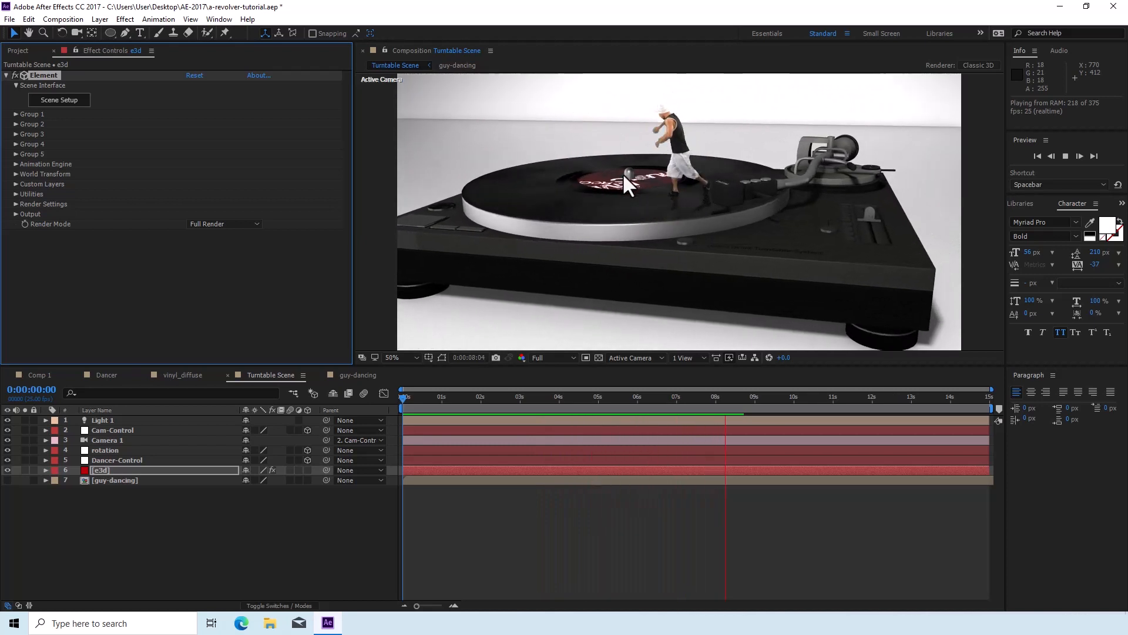
{"action": "key", "text": "space"}
Set Light 1's intensity to 97% in its light settings
{"action": "double_click", "coordinate": [94, 419]}
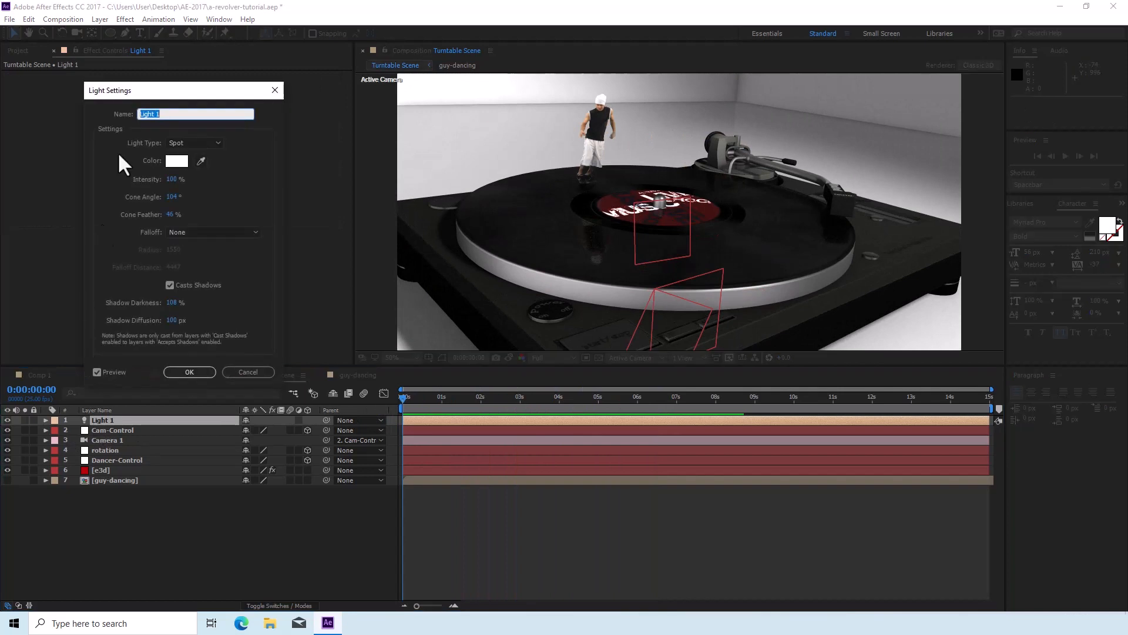
{"action": "left_click_drag", "start_coordinate": [174, 185], "coordinate": [154, 187]}
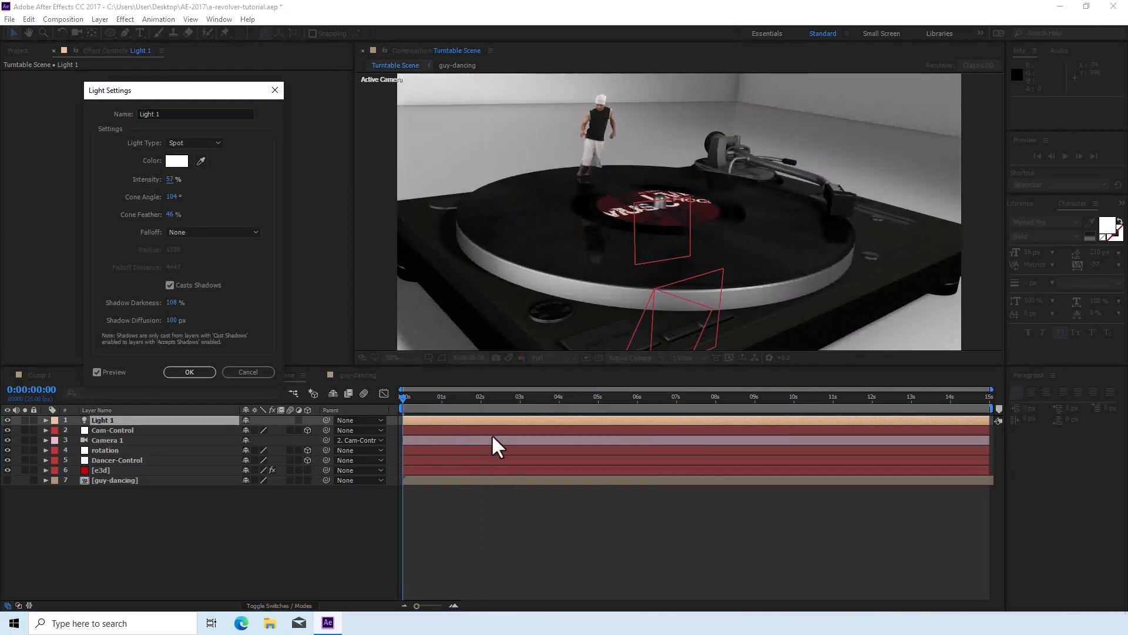
{"action": "left_click", "coordinate": [207, 370]}
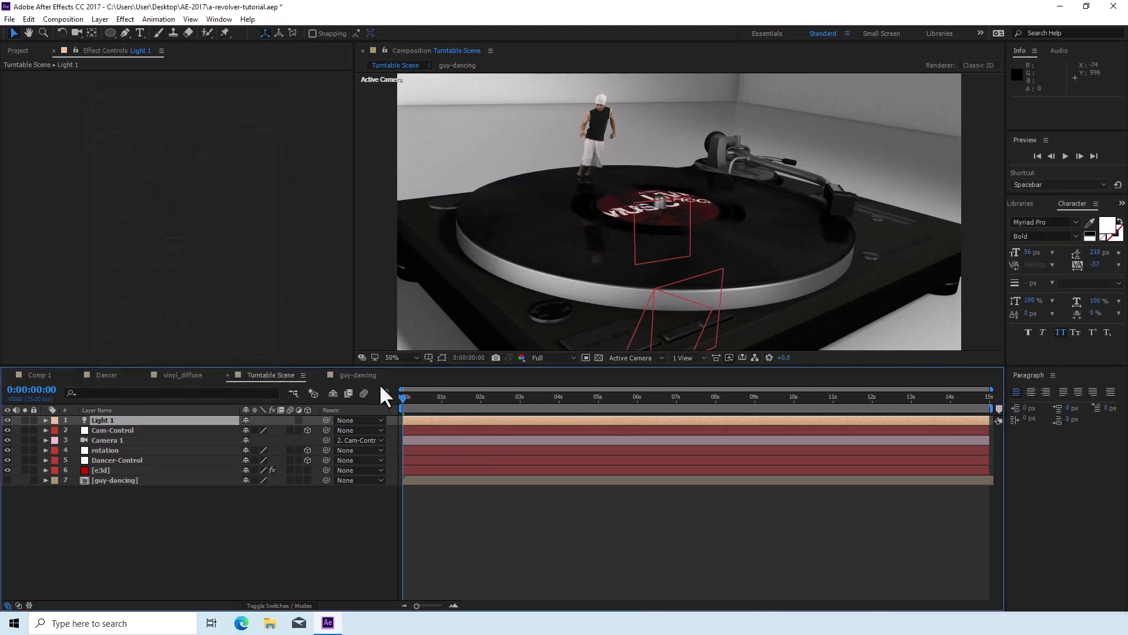
Move the current time to 0:00:03:03 and collapse the e3d layer's Element effect
{"action": "left_click", "coordinate": [407, 397]}
{"action": "left_click_drag", "start_coordinate": [406, 400], "coordinate": [525, 412]}
{"action": "left_click", "coordinate": [517, 470]}
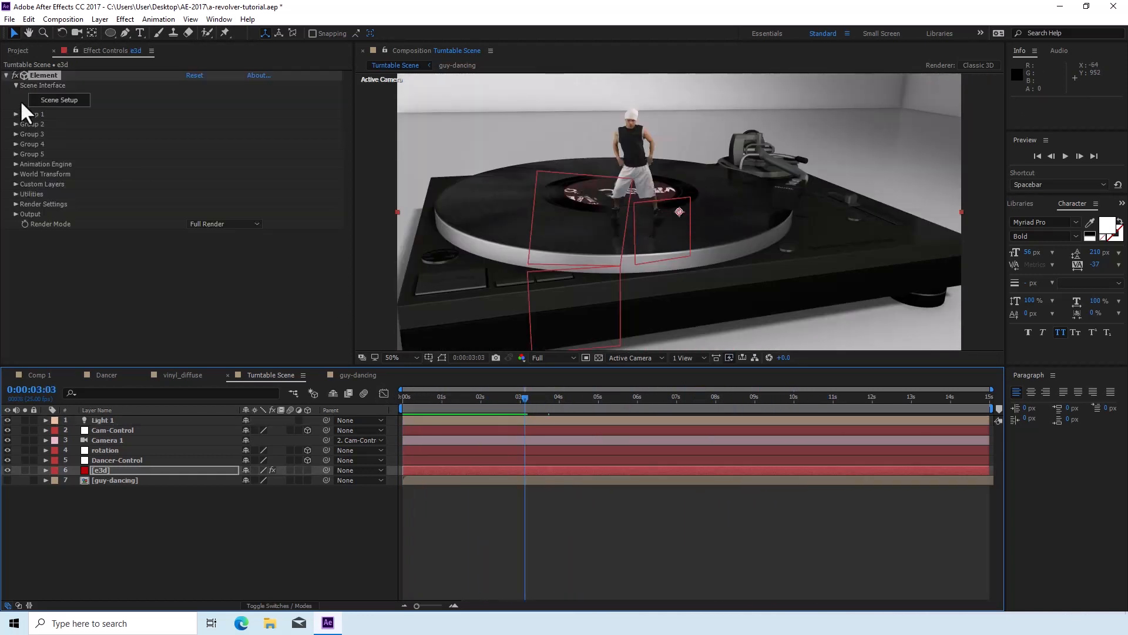
{"action": "left_click", "coordinate": [6, 75]}
{"action": "left_click", "coordinate": [149, 514]}
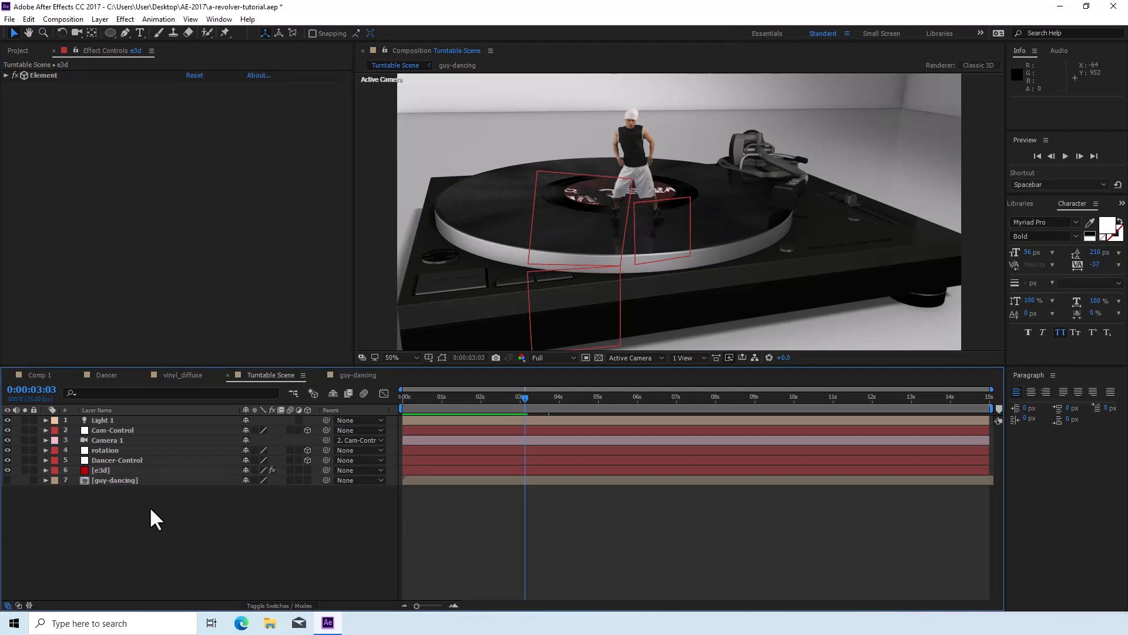
Create a new composition from the vinyl_diffuse.jpg footage and undo its creation
{"action": "left_click", "coordinate": [18, 50]}
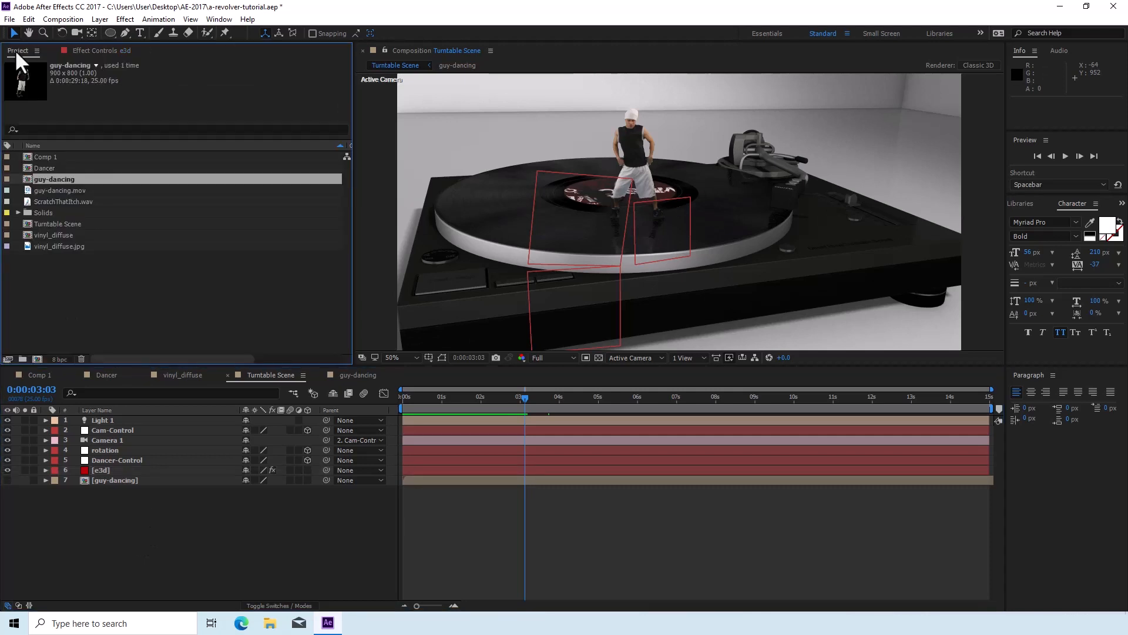
{"action": "left_click", "coordinate": [108, 327]}
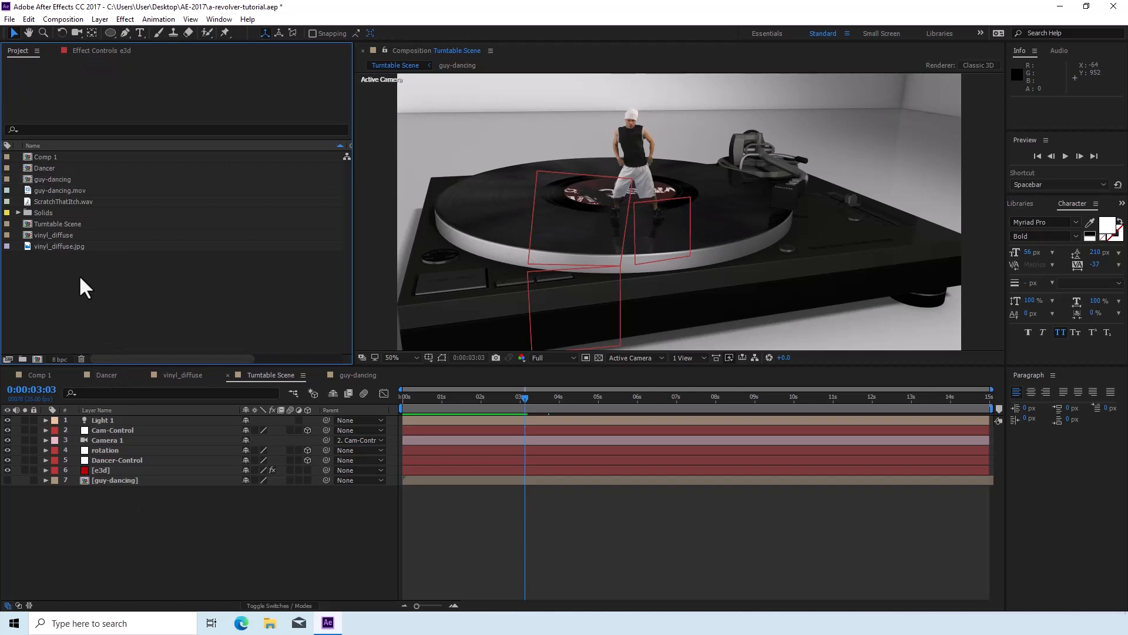
{"action": "left_click", "coordinate": [63, 246]}
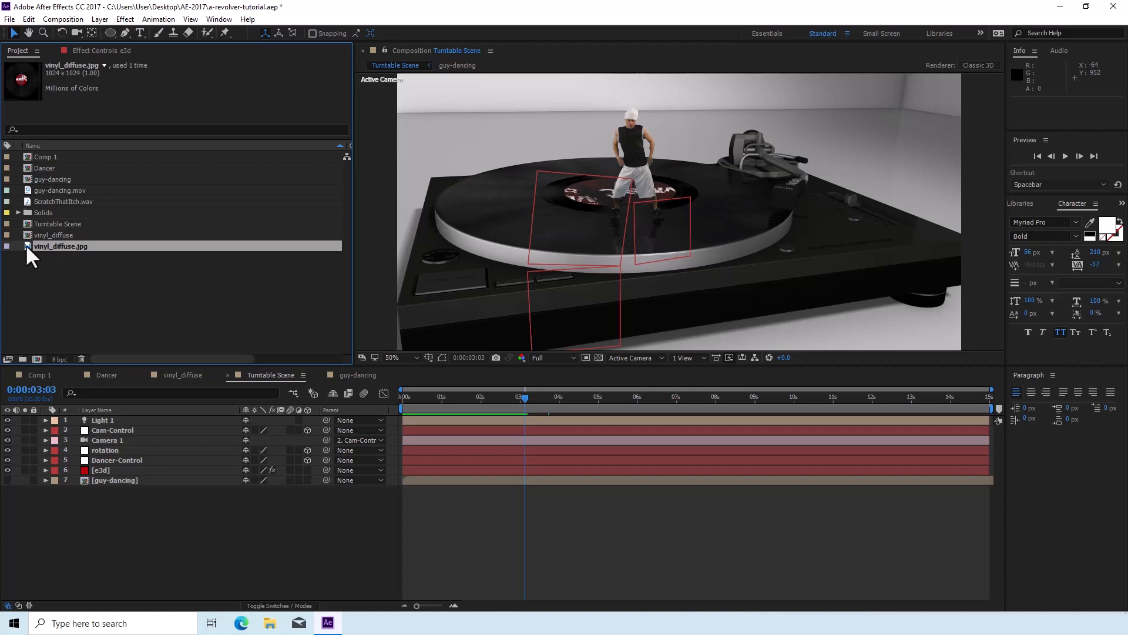
{"action": "left_click_drag", "start_coordinate": [26, 245], "coordinate": [38, 356]}
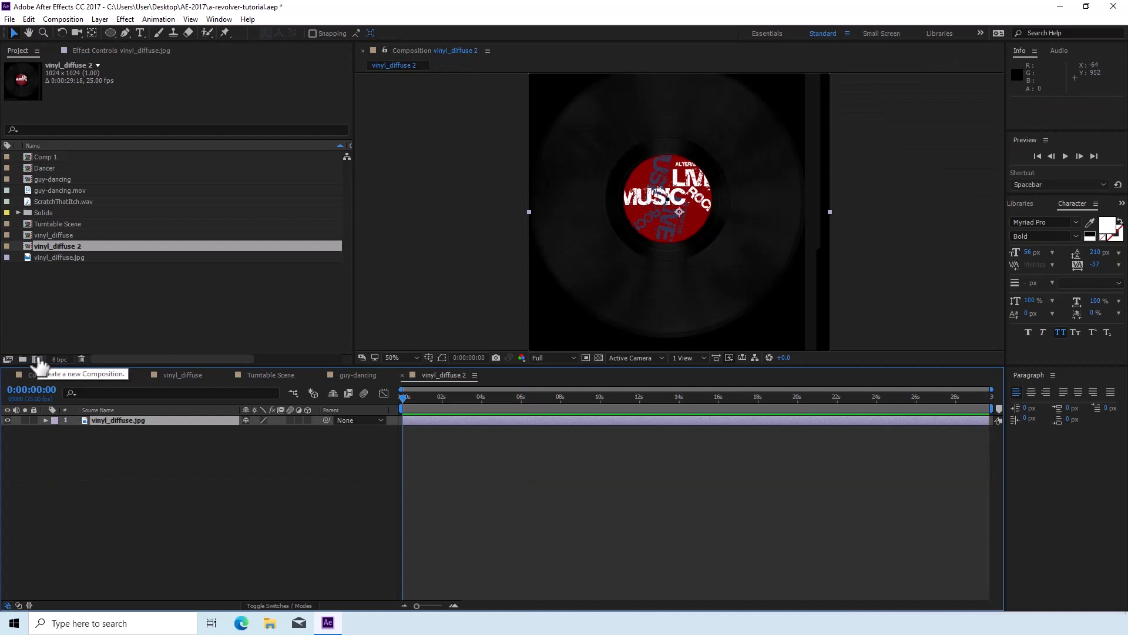
{"action": "left_click", "coordinate": [28, 18]}
{"action": "left_click", "coordinate": [28, 30]}
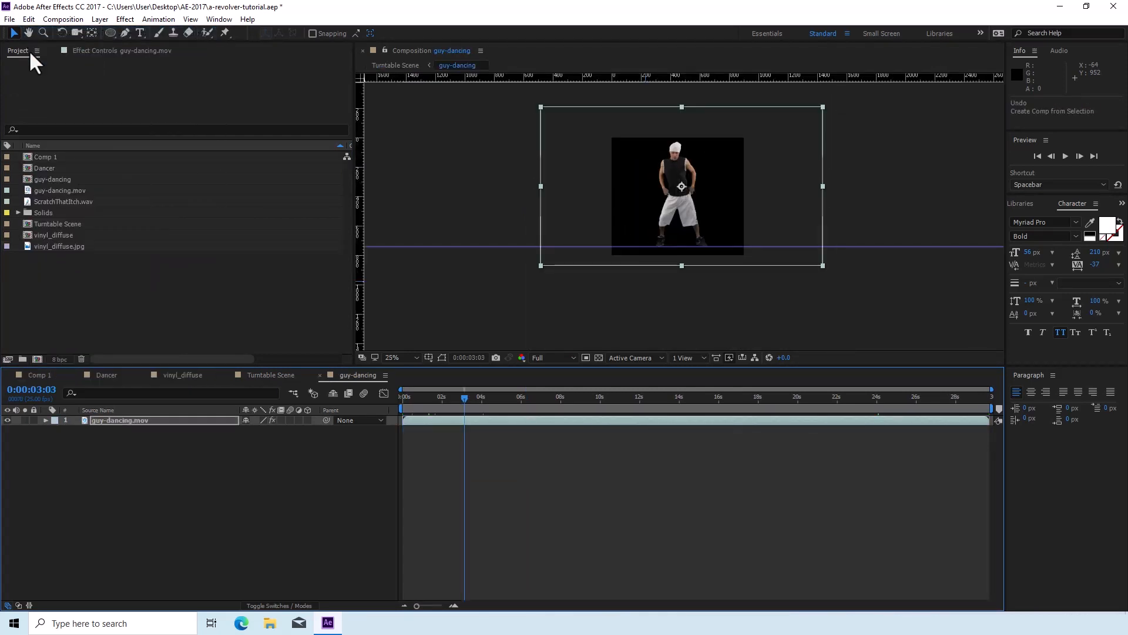
Open the existing vinyl_diffuse composition from the project items
{"action": "left_click", "coordinate": [63, 291]}
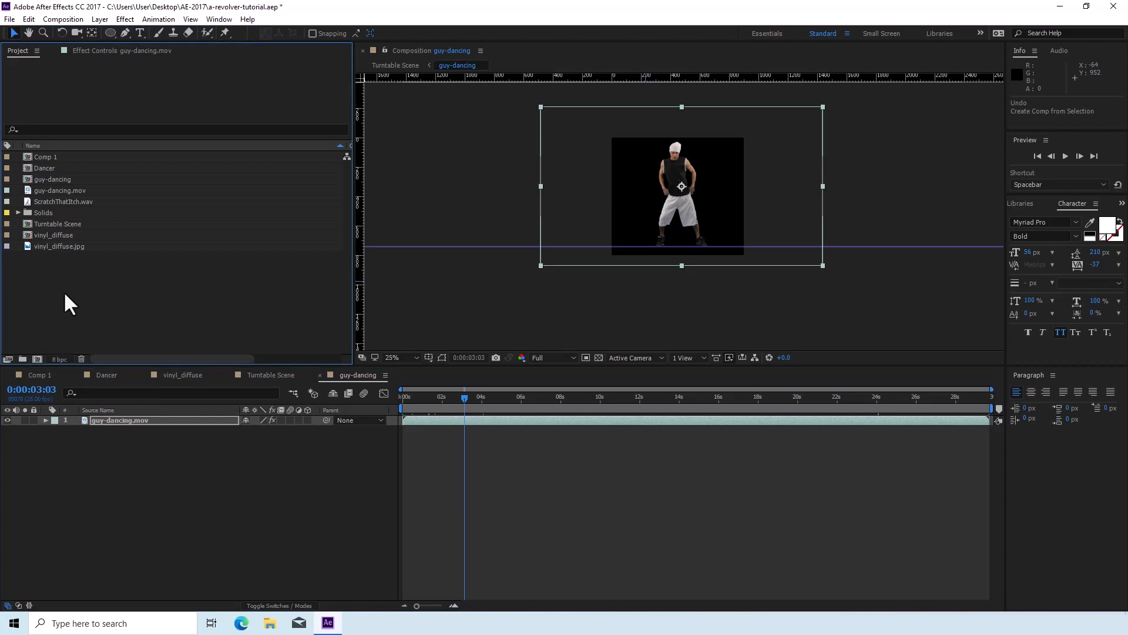
{"action": "left_click", "coordinate": [28, 238]}
{"action": "double_click", "coordinate": [25, 236]}
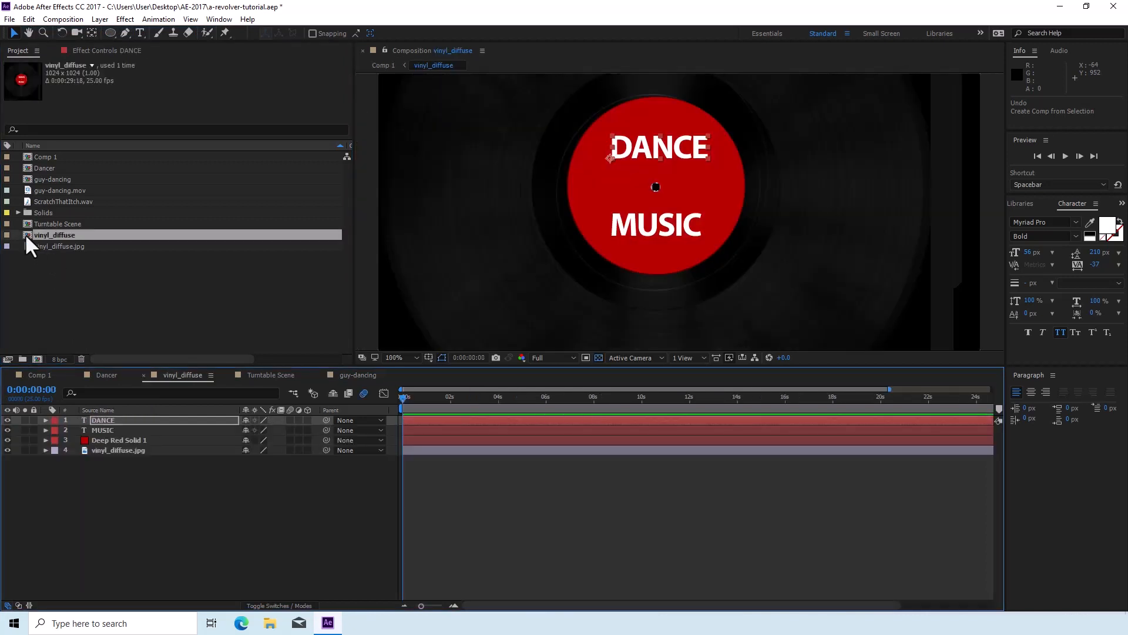
Hide the DANCE, MUSIC and Deep Red Solid 1 layers to view the original vinyl_diffuse.jpg label artwork
{"action": "scroll", "coordinate": [478, 259], "scroll_direction": "down", "scroll_amount": 2}
{"action": "scroll", "coordinate": [477, 260], "scroll_direction": "up", "scroll_amount": 1}
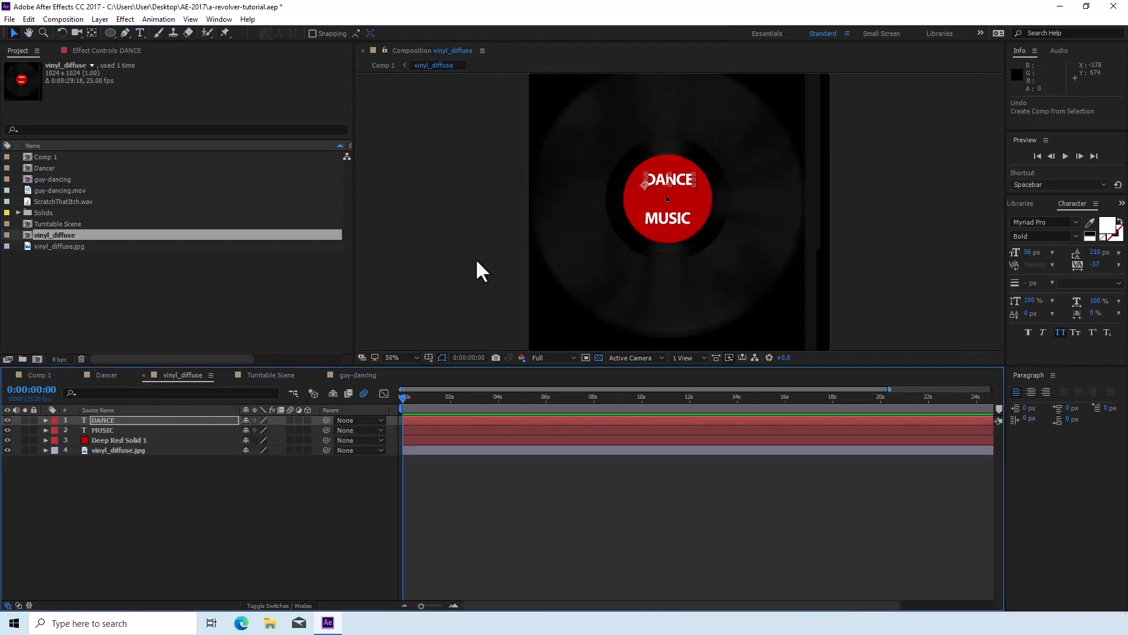
{"action": "left_click", "coordinate": [104, 449]}
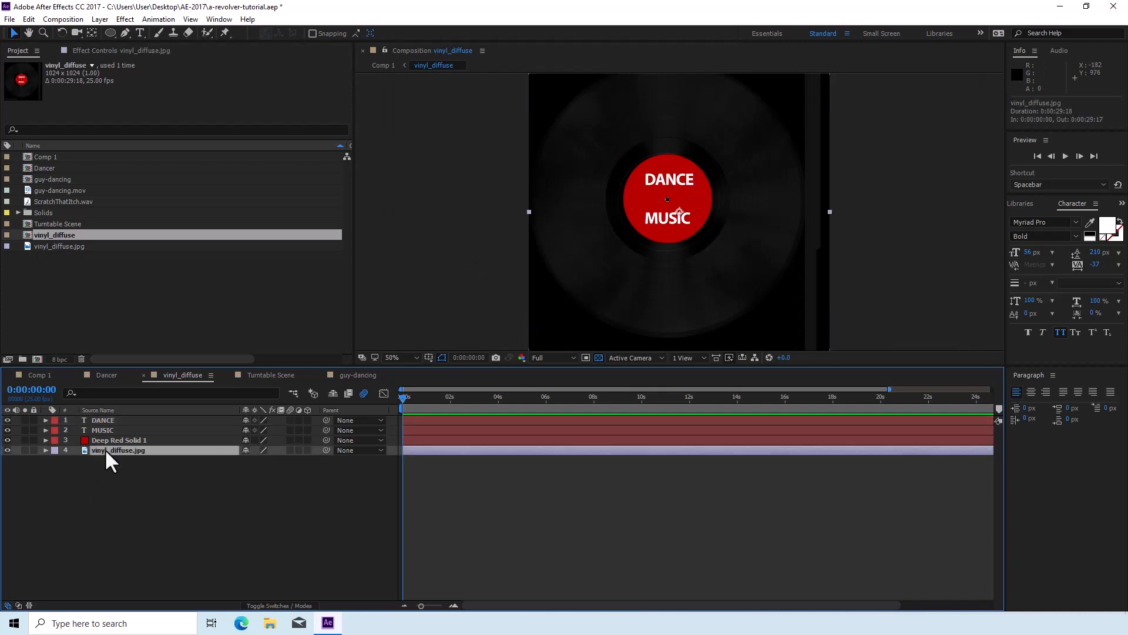
{"action": "left_click", "coordinate": [7, 440]}
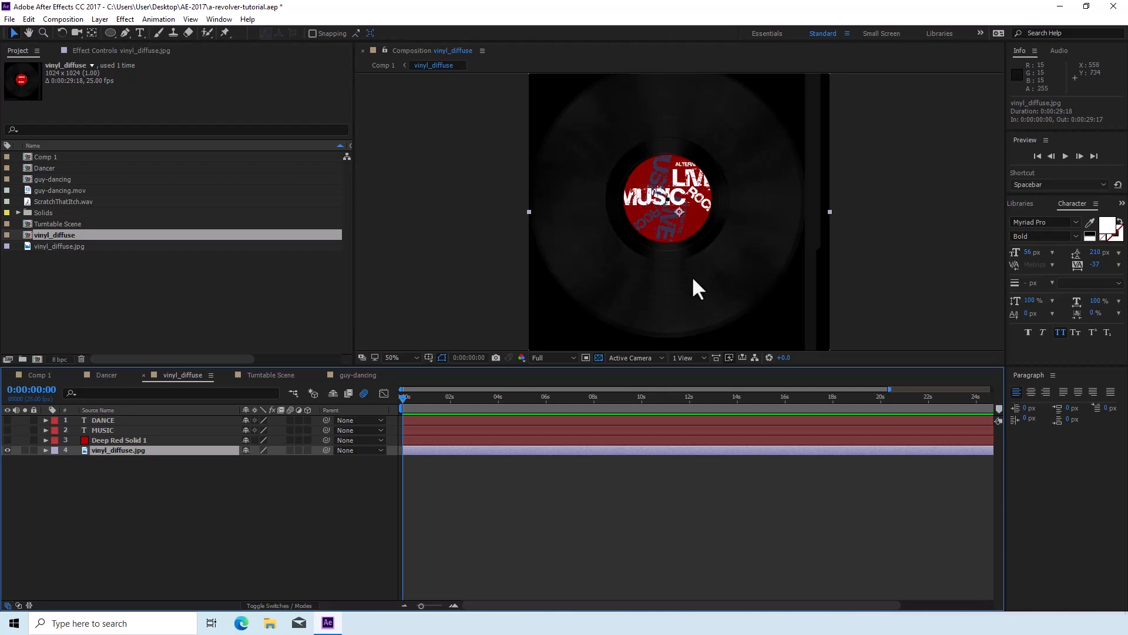
{"action": "scroll", "coordinate": [693, 281], "scroll_direction": "up", "scroll_amount": 1}
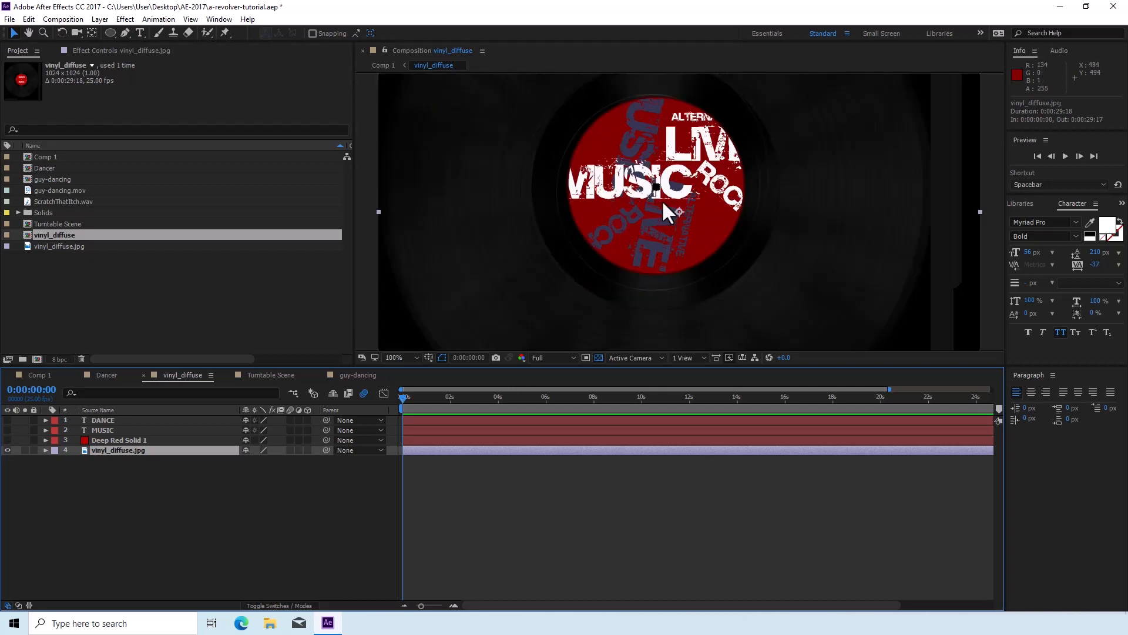
Show the Deep Red Solid 1 layer and inspect its Mask 1 and Mask 2 over the record label
{"action": "left_click", "coordinate": [5, 441]}
{"action": "left_click", "coordinate": [107, 441]}
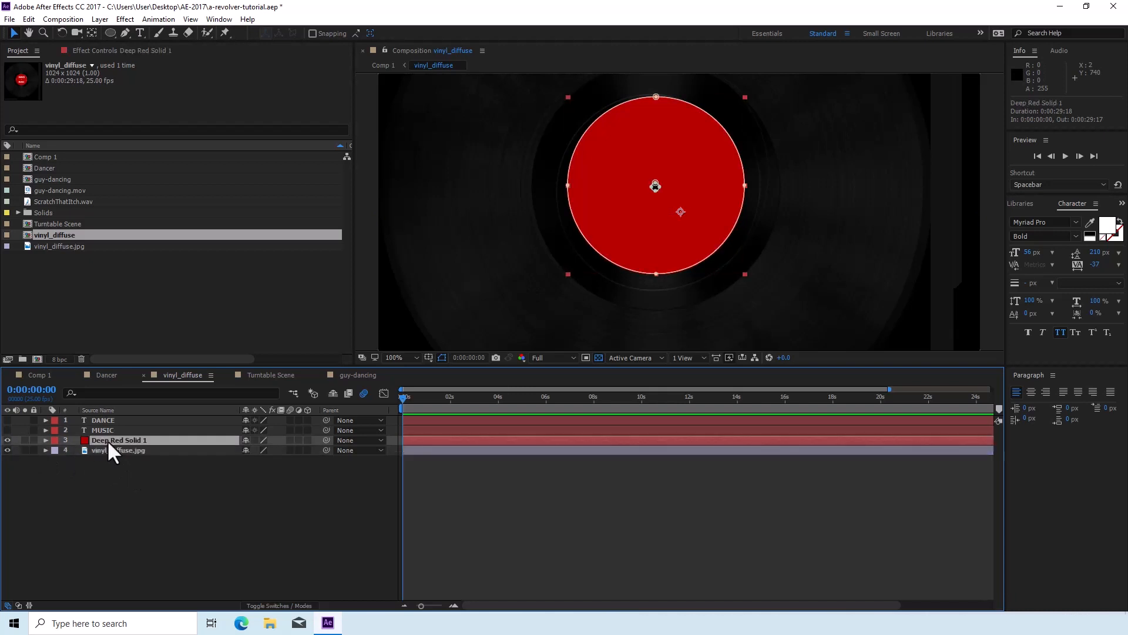
{"action": "left_click", "coordinate": [46, 440]}
{"action": "left_click", "coordinate": [85, 460]}
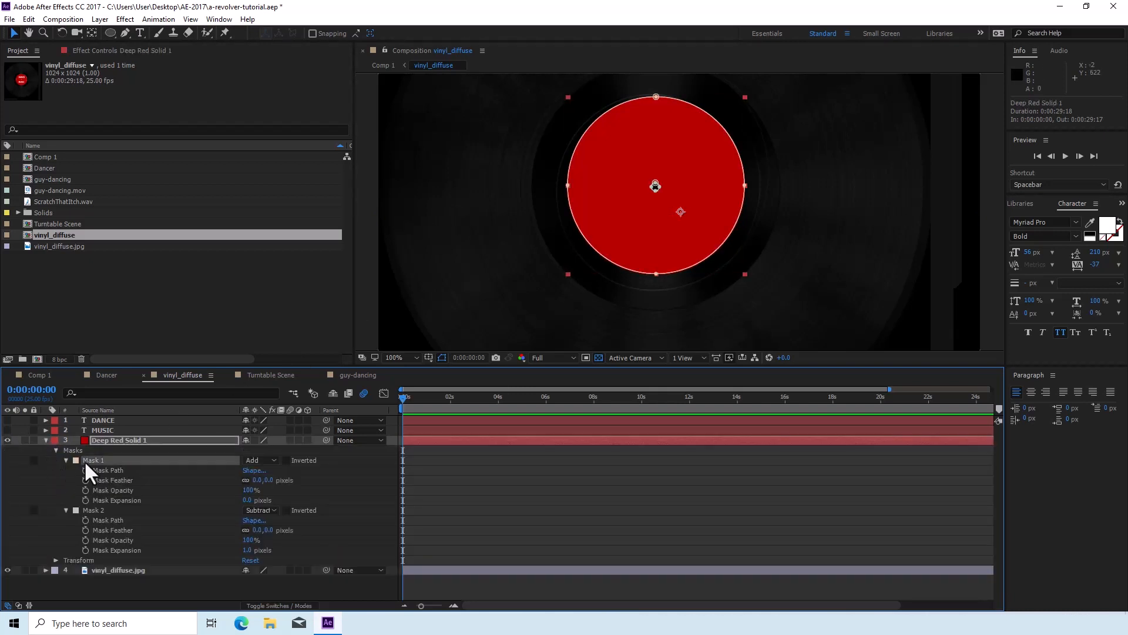
{"action": "left_click", "coordinate": [92, 512]}
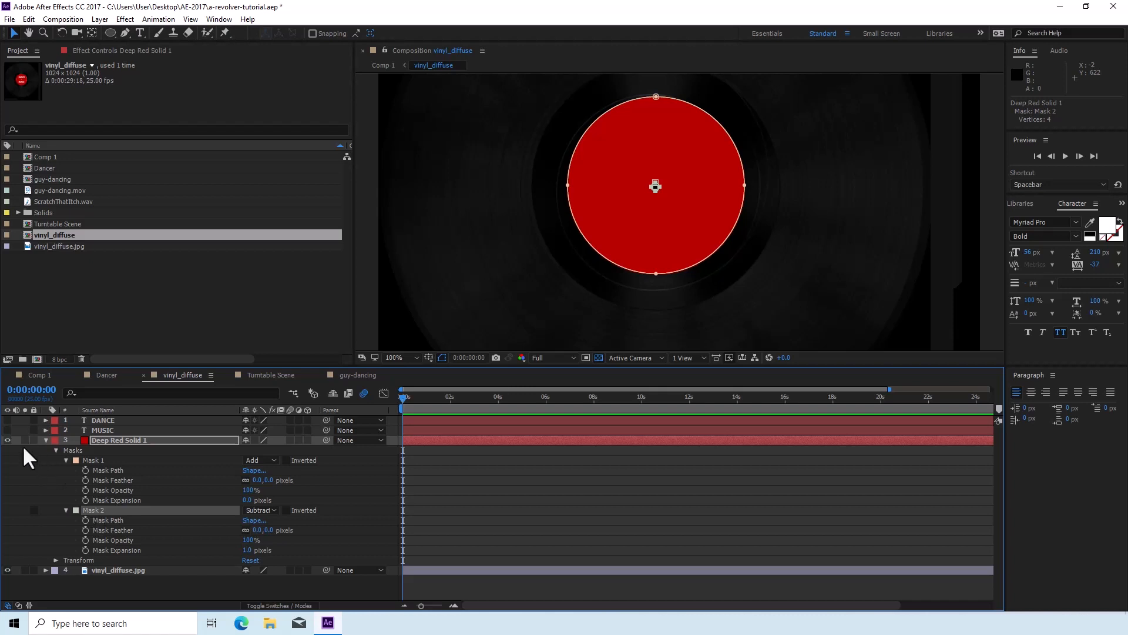
{"action": "left_click", "coordinate": [7, 439]}
{"action": "left_click", "coordinate": [7, 440]}
{"action": "left_click", "coordinate": [46, 440]}
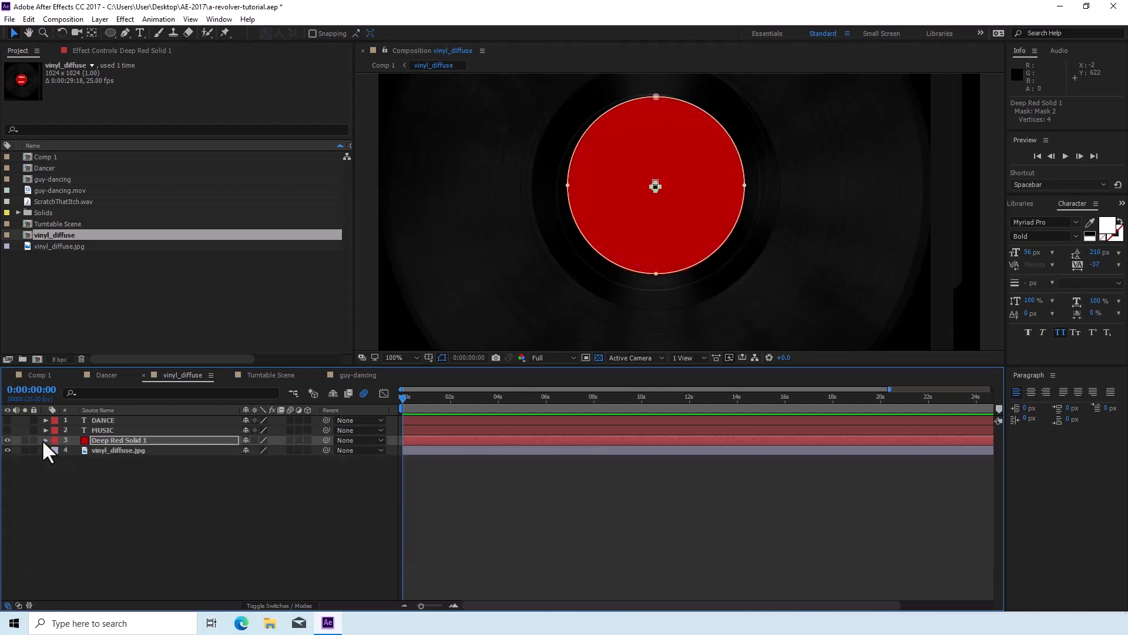
Show the MUSIC and DANCE text layers and inspect the complete red label artwork
{"action": "left_click", "coordinate": [98, 430]}
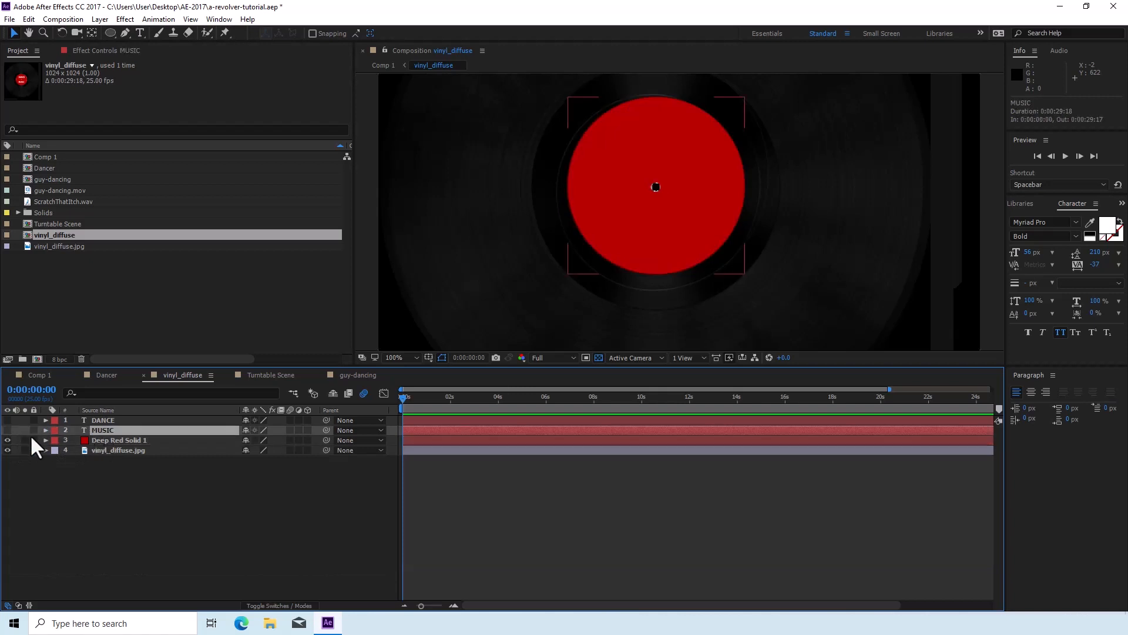
{"action": "left_click", "coordinate": [7, 429]}
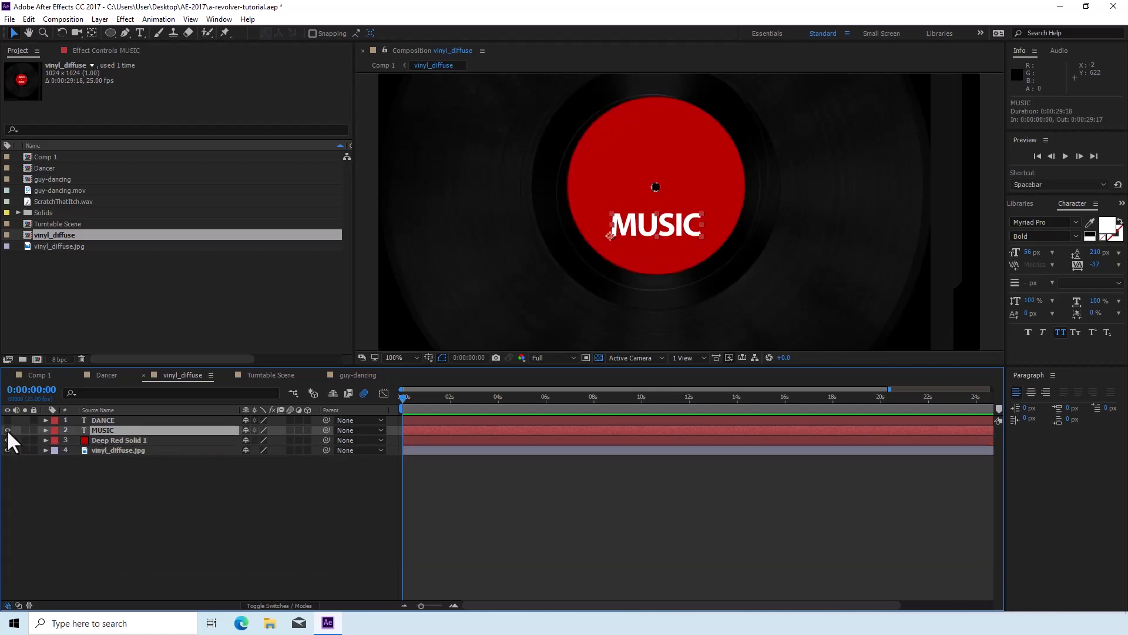
{"action": "key", "text": "period"}
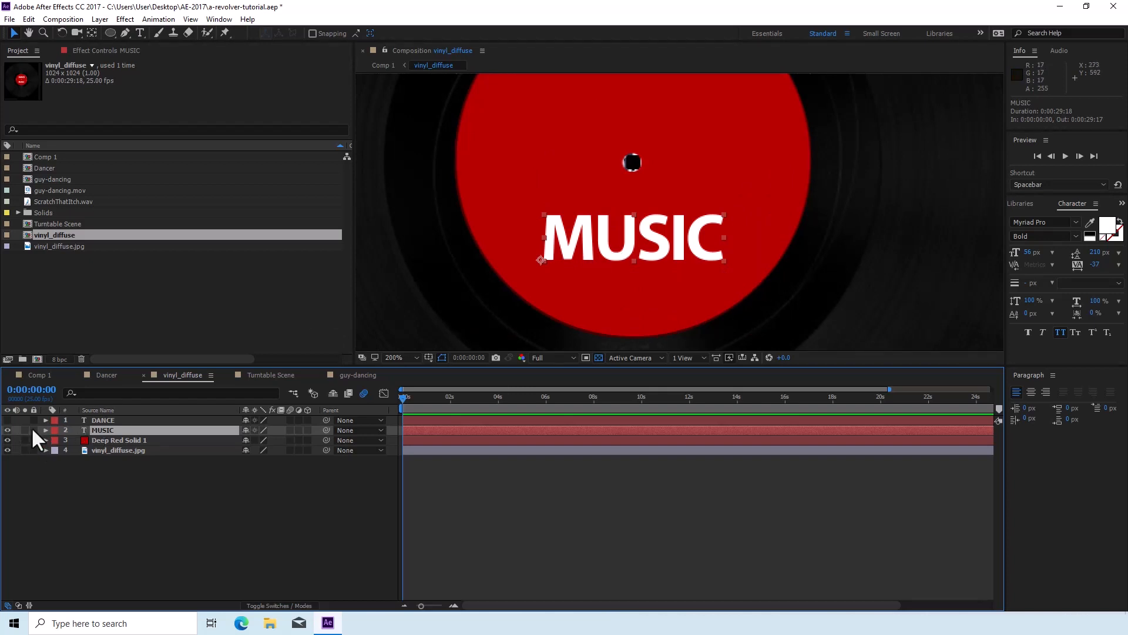
{"action": "left_click", "coordinate": [7, 419]}
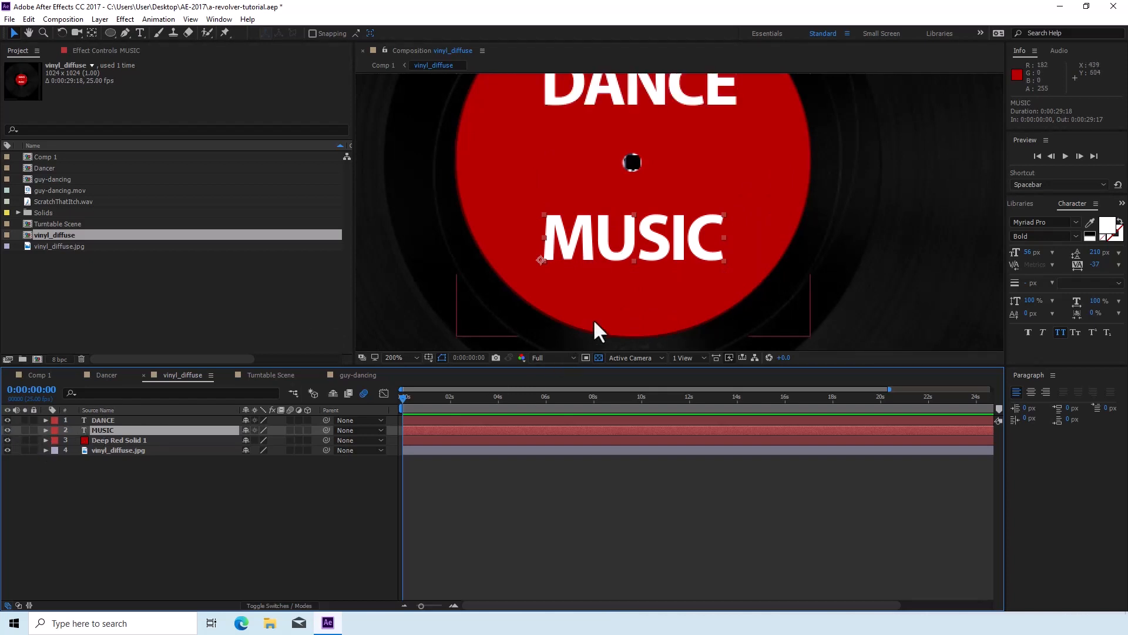
{"action": "key", "text": "comma"}
{"action": "key", "text": "comma"}
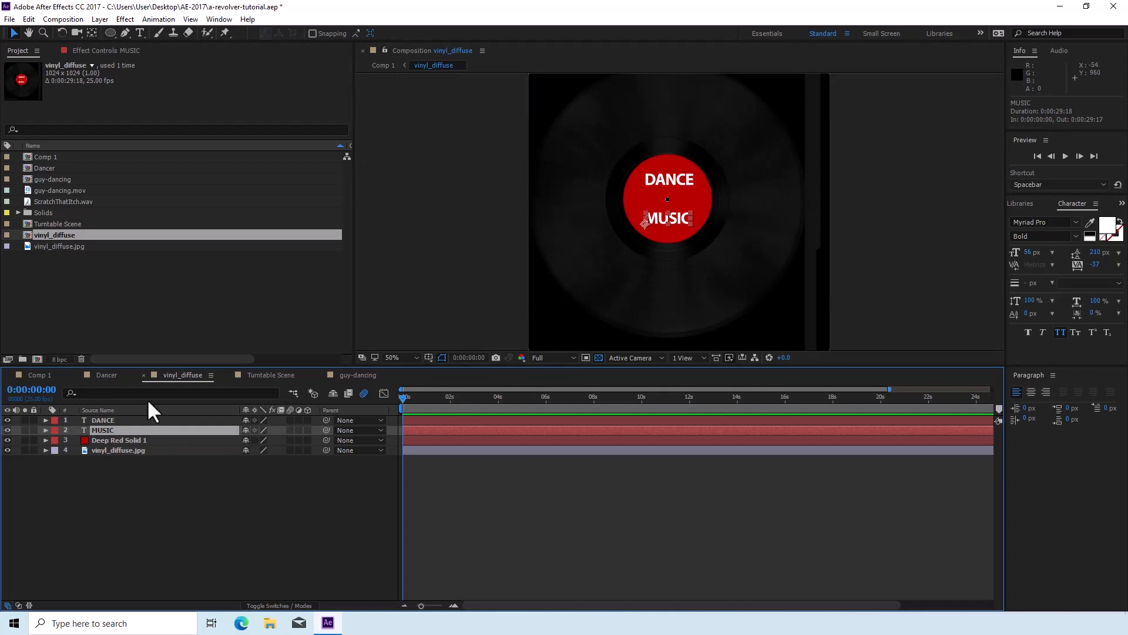
Add the vinyl_diffuse composition as the lowest layer of the Turntable Scene composition and hide it
{"action": "left_click", "coordinate": [265, 376]}
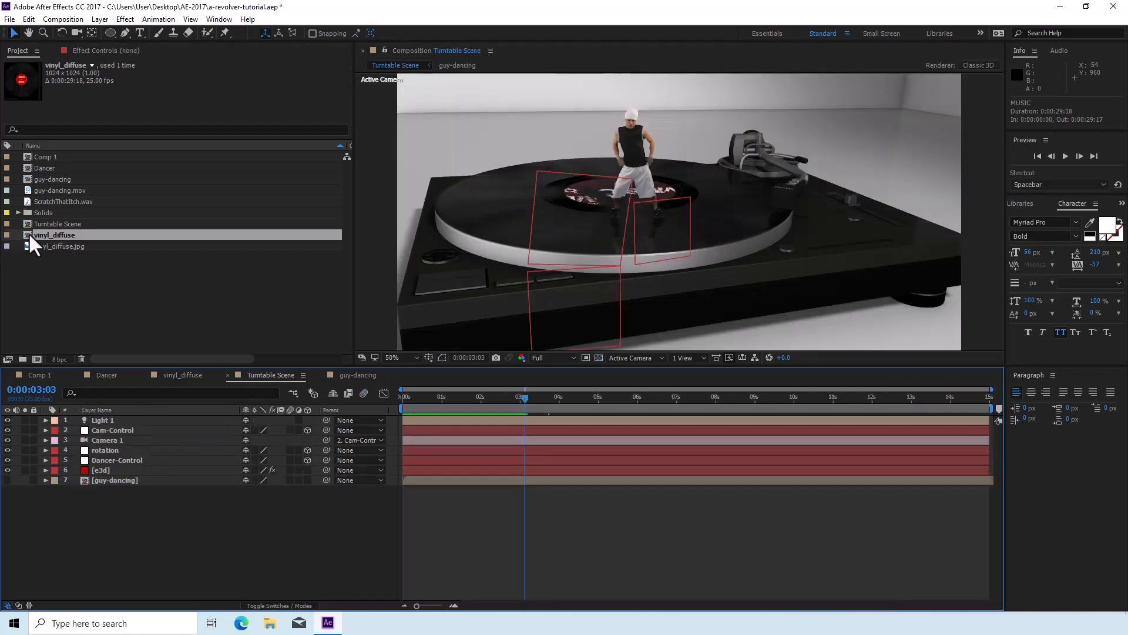
{"action": "left_click_drag", "start_coordinate": [23, 231], "coordinate": [76, 517]}
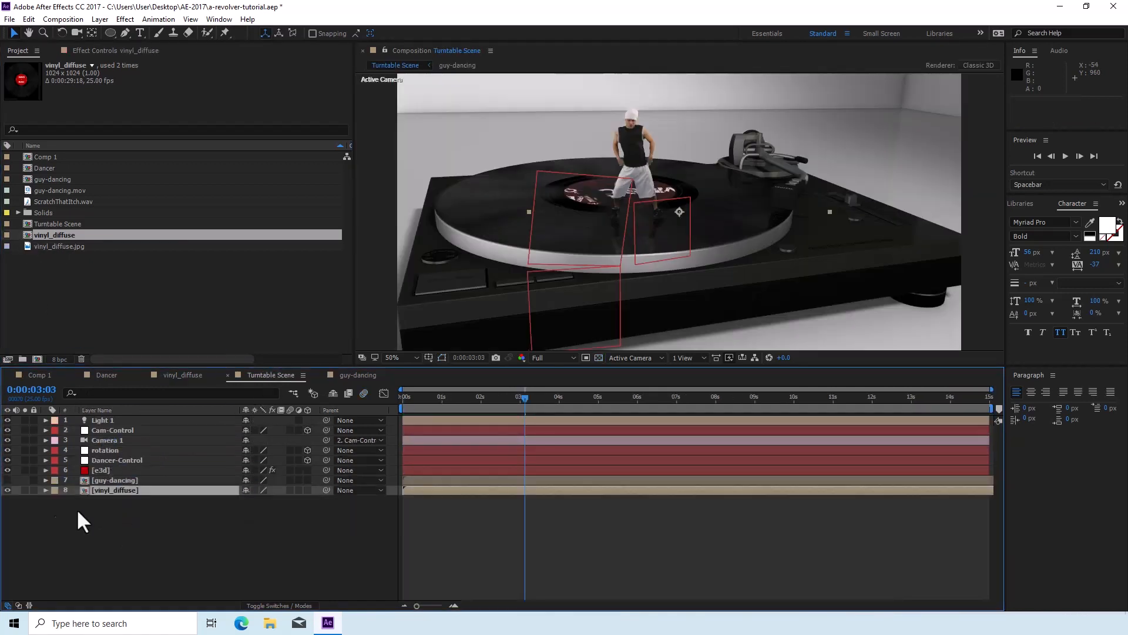
{"action": "left_click", "coordinate": [8, 490]}
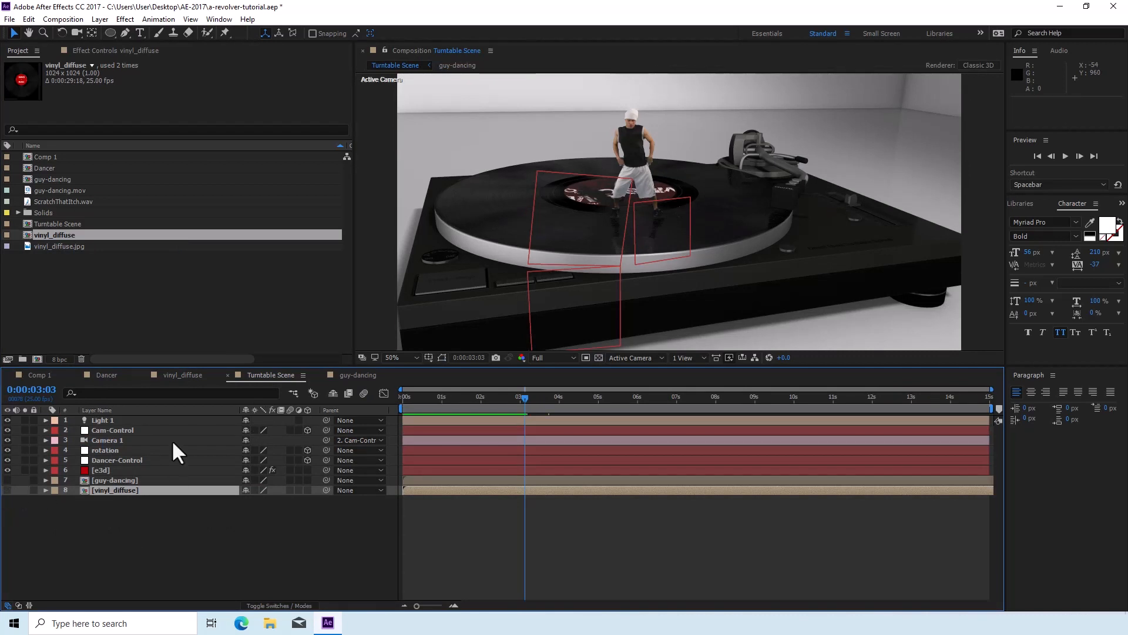
Assign vinyl_diffuse to Layer 2 of the custom texture maps in the e3d layer's Element effect
{"action": "left_click", "coordinate": [97, 469]}
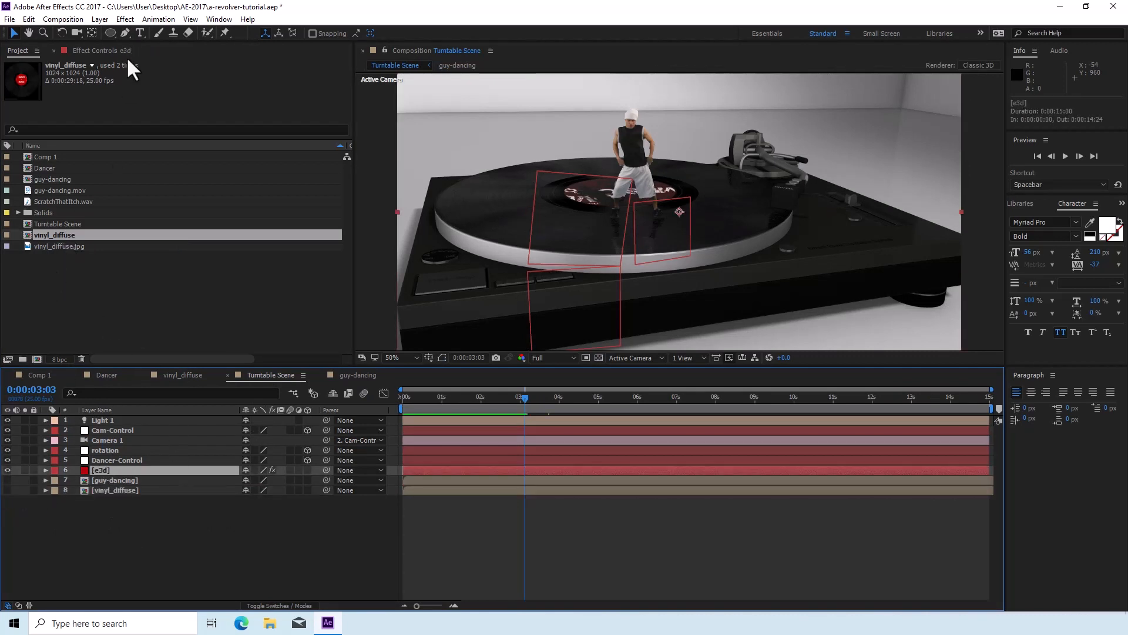
{"action": "left_click", "coordinate": [121, 52]}
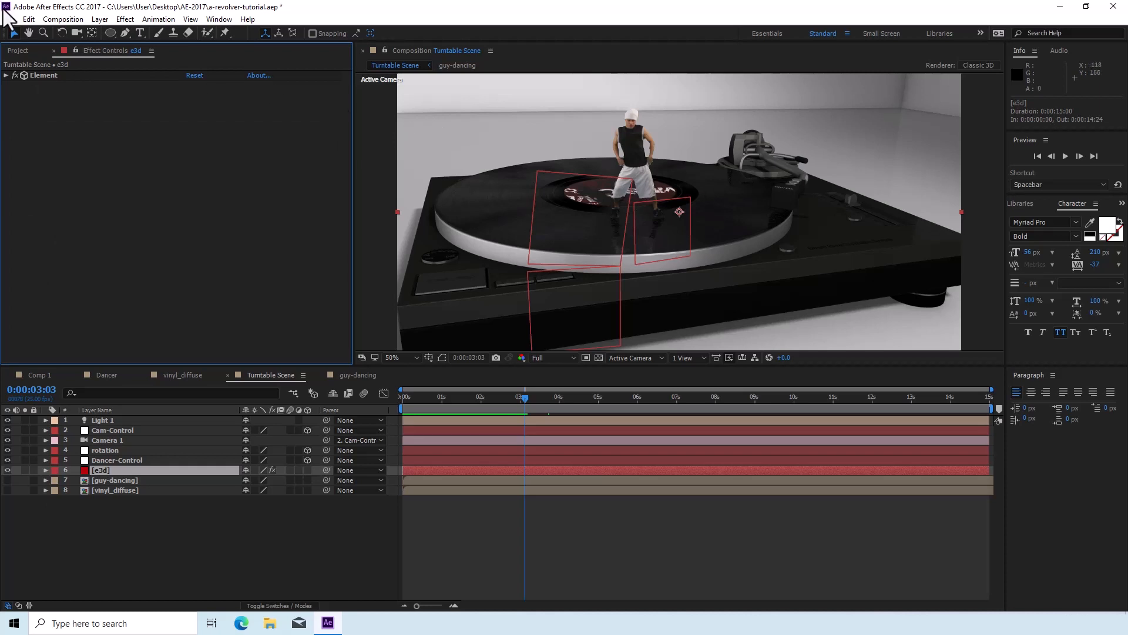
{"action": "left_click", "coordinate": [5, 76]}
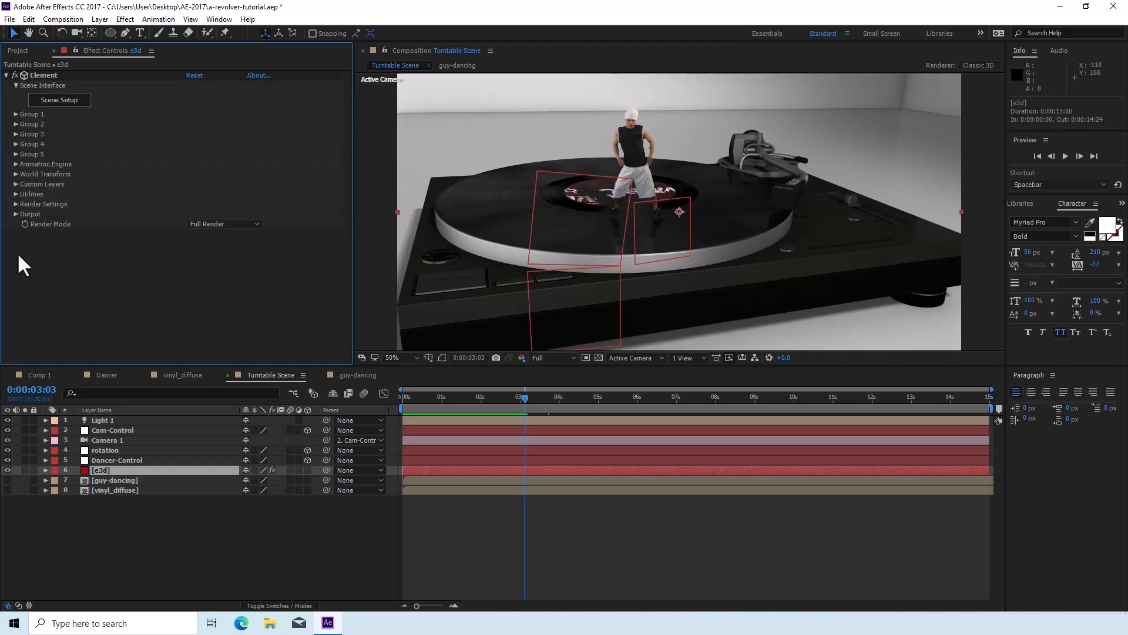
{"action": "left_click", "coordinate": [13, 182]}
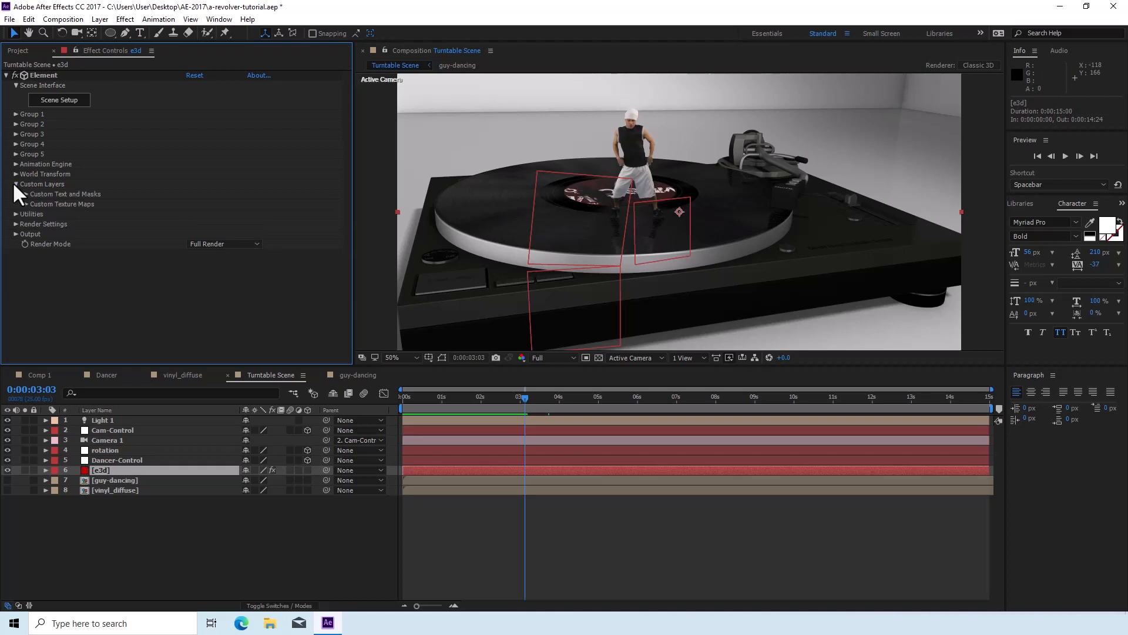
{"action": "left_click", "coordinate": [25, 204]}
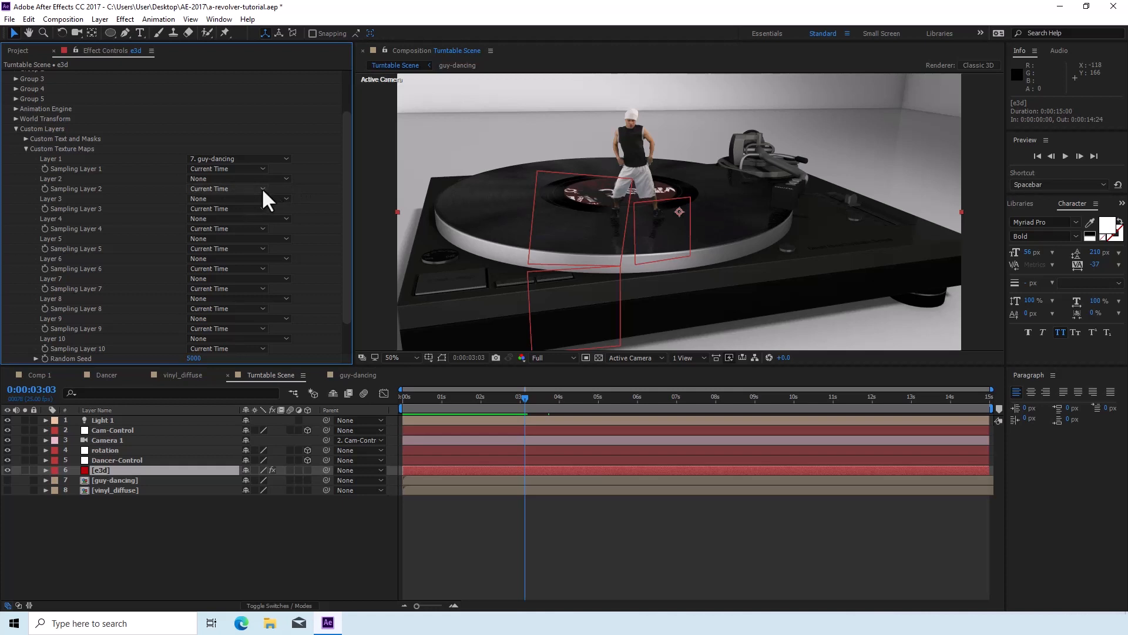
{"action": "left_click", "coordinate": [286, 178]}
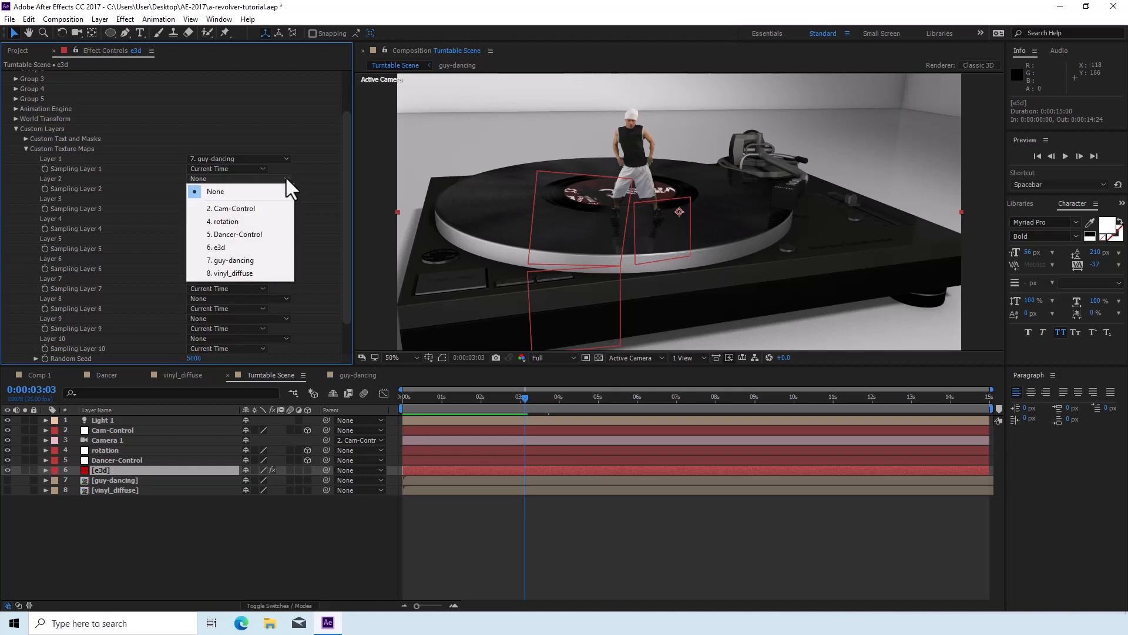
{"action": "left_click", "coordinate": [260, 274]}
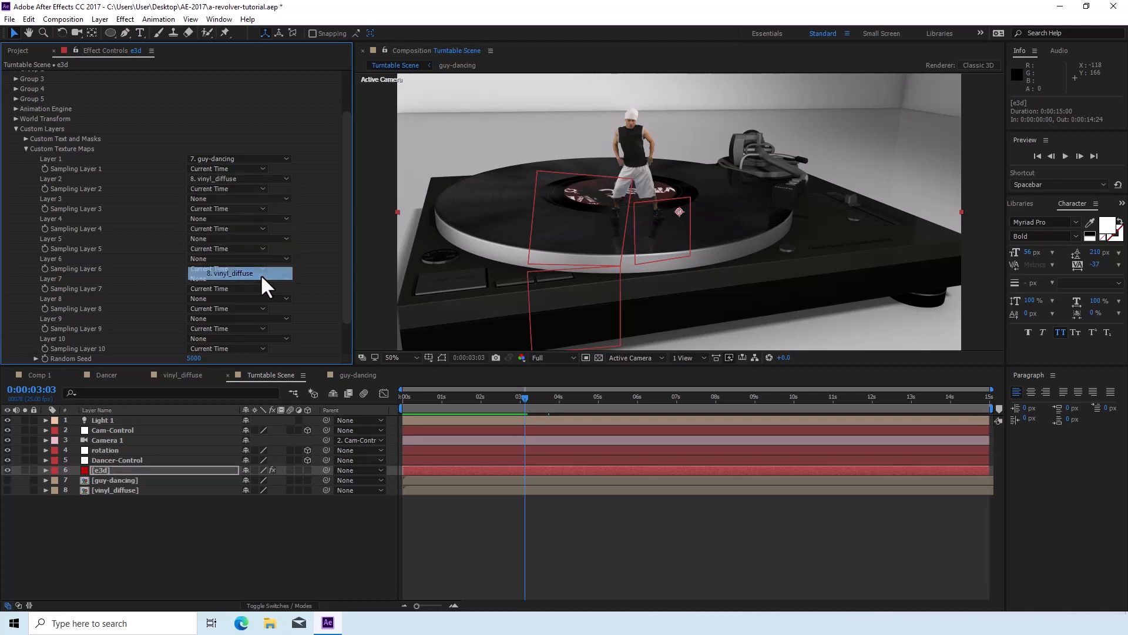
{"action": "scroll", "coordinate": [120, 154], "scroll_direction": "up", "scroll_amount": 3}
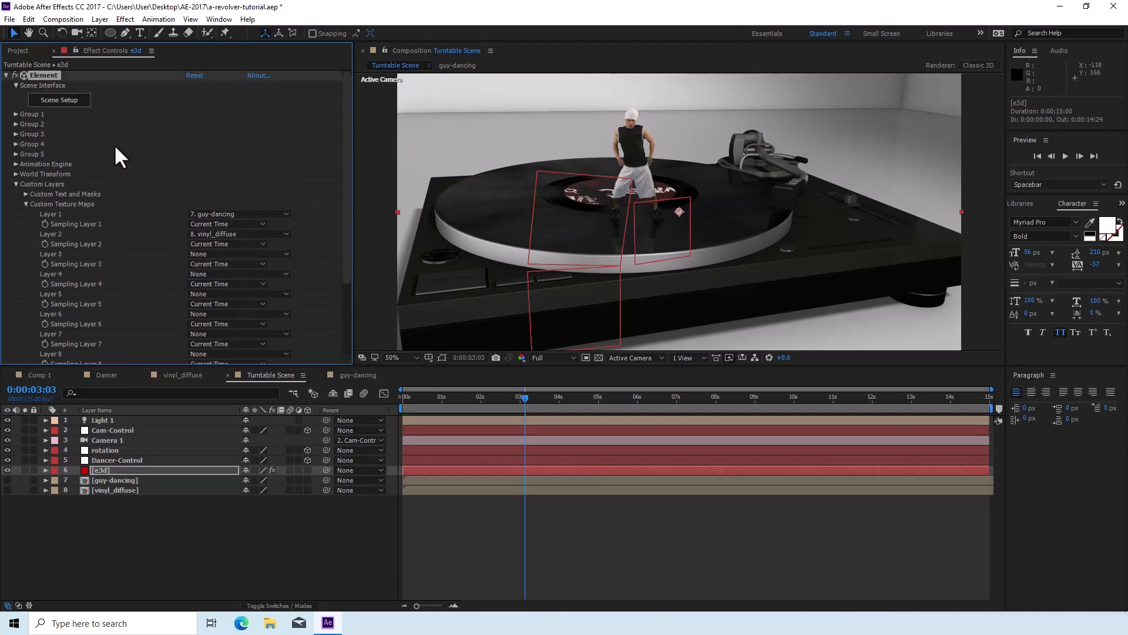
In Element's Scene Setup, set the vinyl material's diffuse texture to Custom Layer 2 (vinyl_diffuse) and accept the scene changes
{"action": "left_click", "coordinate": [62, 101]}
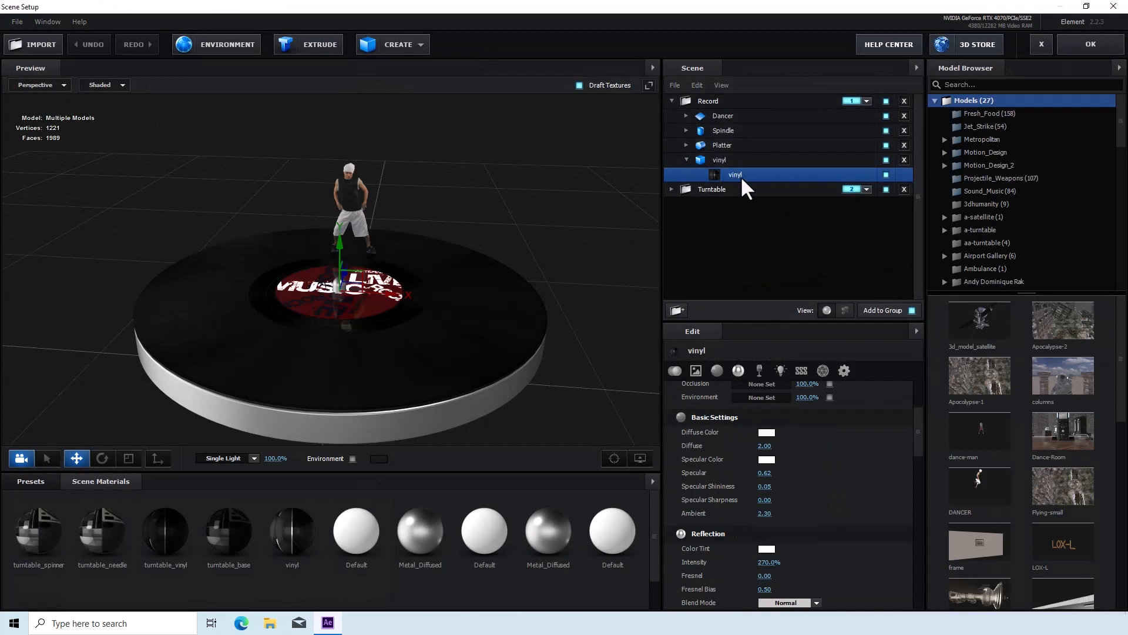
{"action": "scroll", "coordinate": [899, 497], "scroll_direction": "up", "scroll_amount": 3}
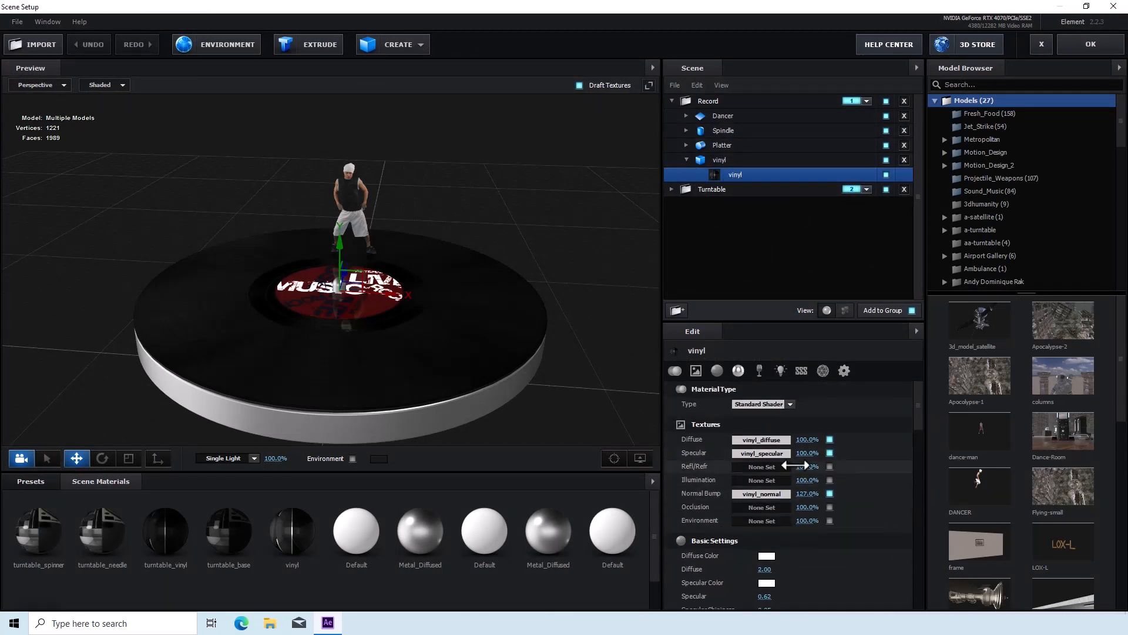
{"action": "left_click", "coordinate": [754, 439]}
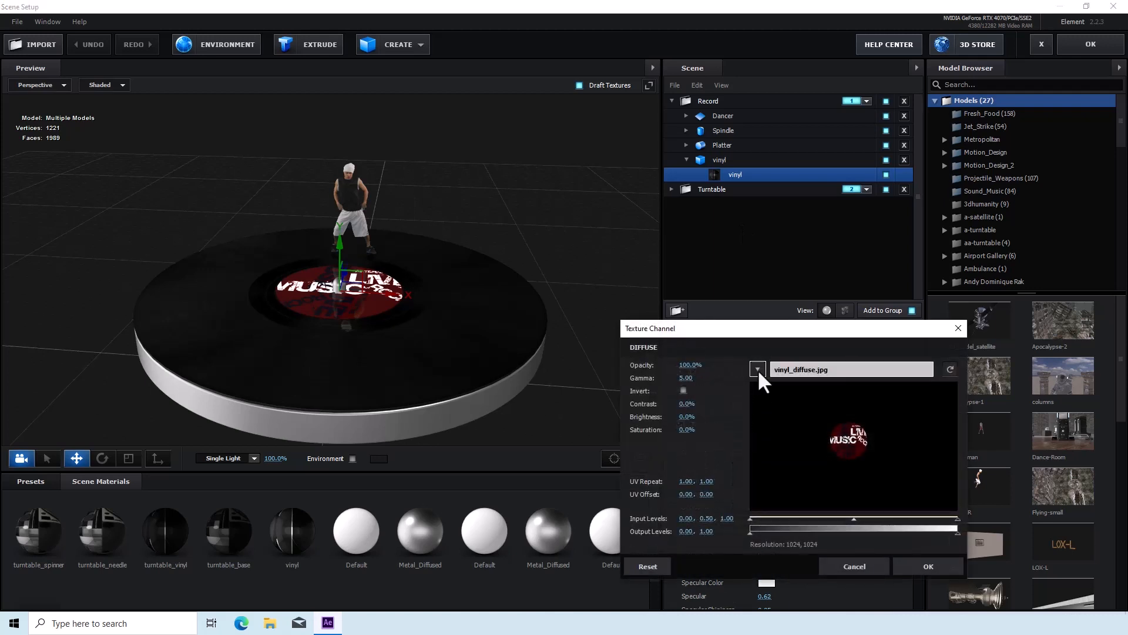
{"action": "left_click", "coordinate": [757, 369]}
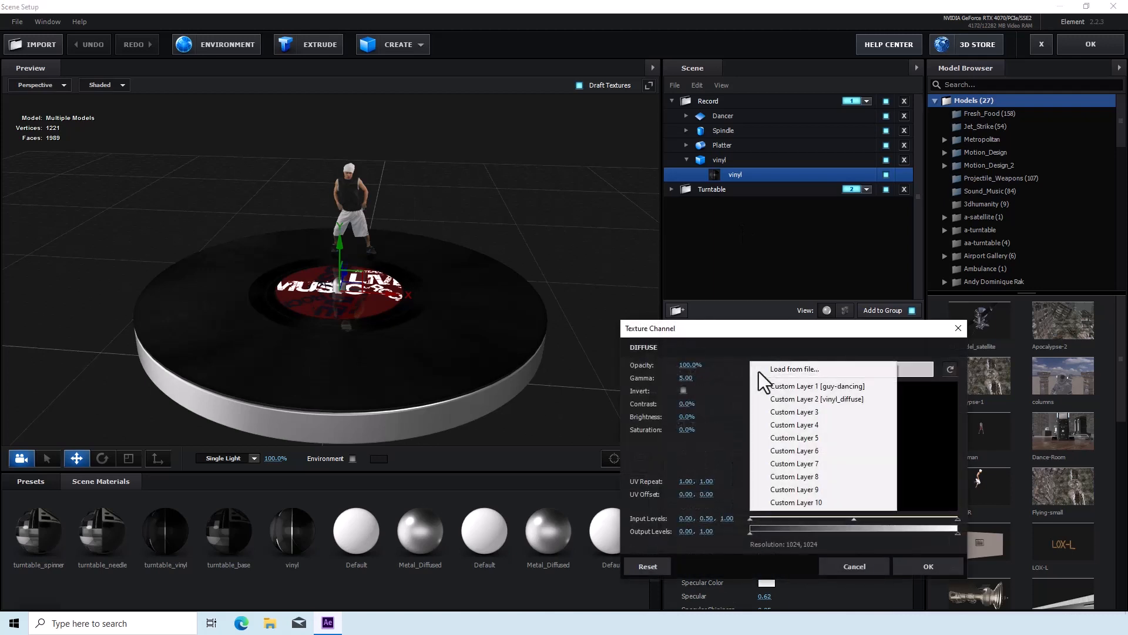
{"action": "left_click", "coordinate": [783, 399]}
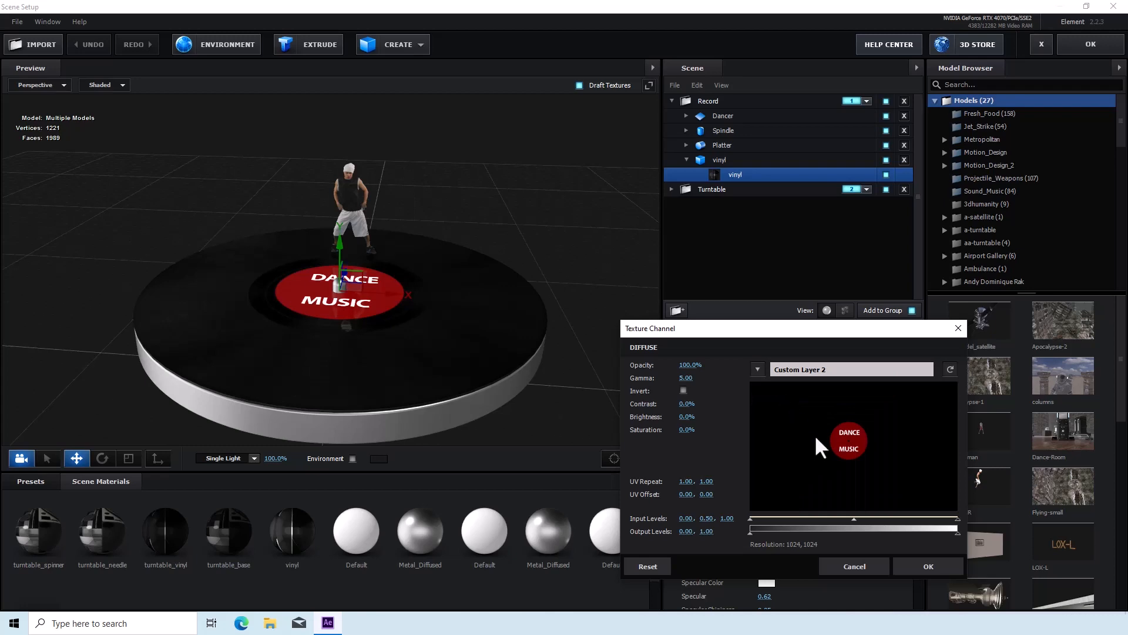
{"action": "left_click", "coordinate": [933, 565]}
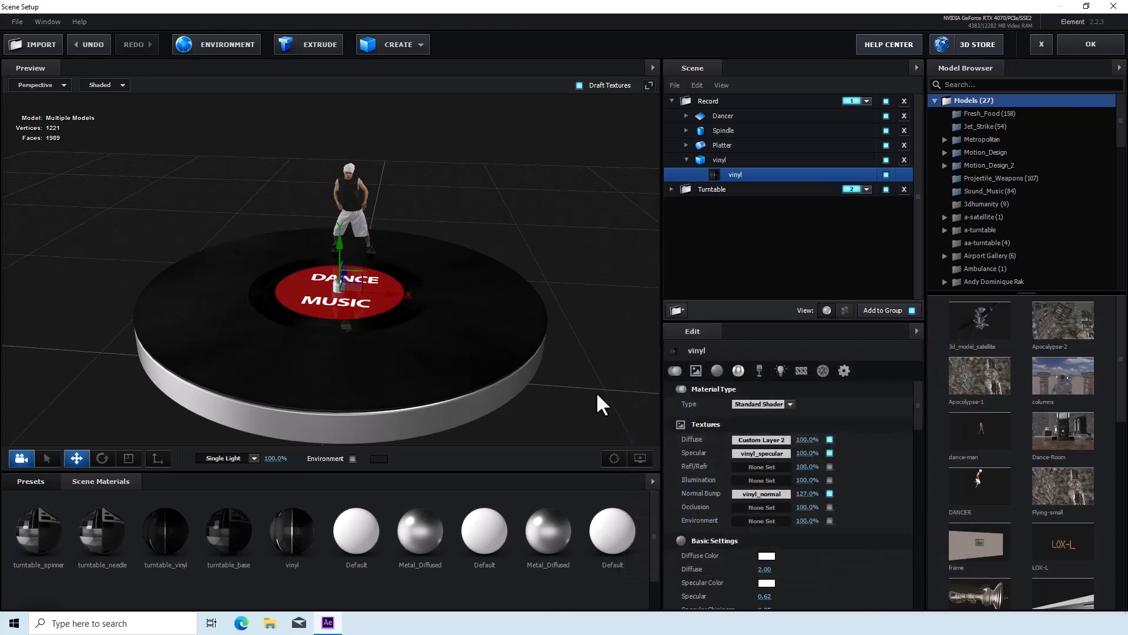
{"action": "left_click_drag", "start_coordinate": [597, 393], "coordinate": [526, 376]}
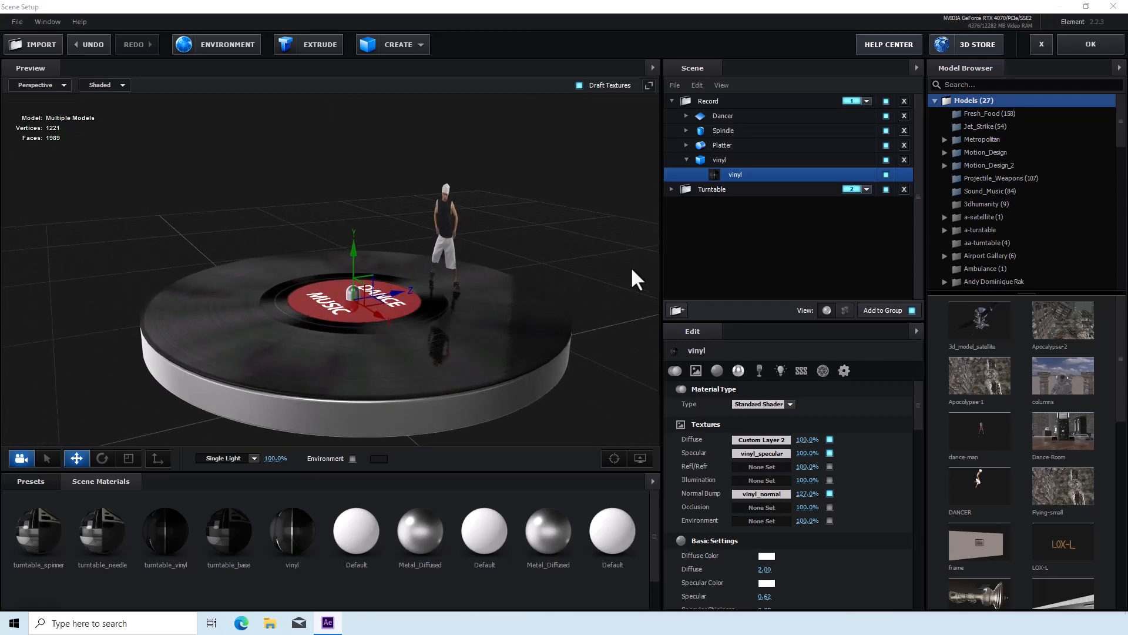
{"action": "left_click", "coordinate": [1082, 40]}
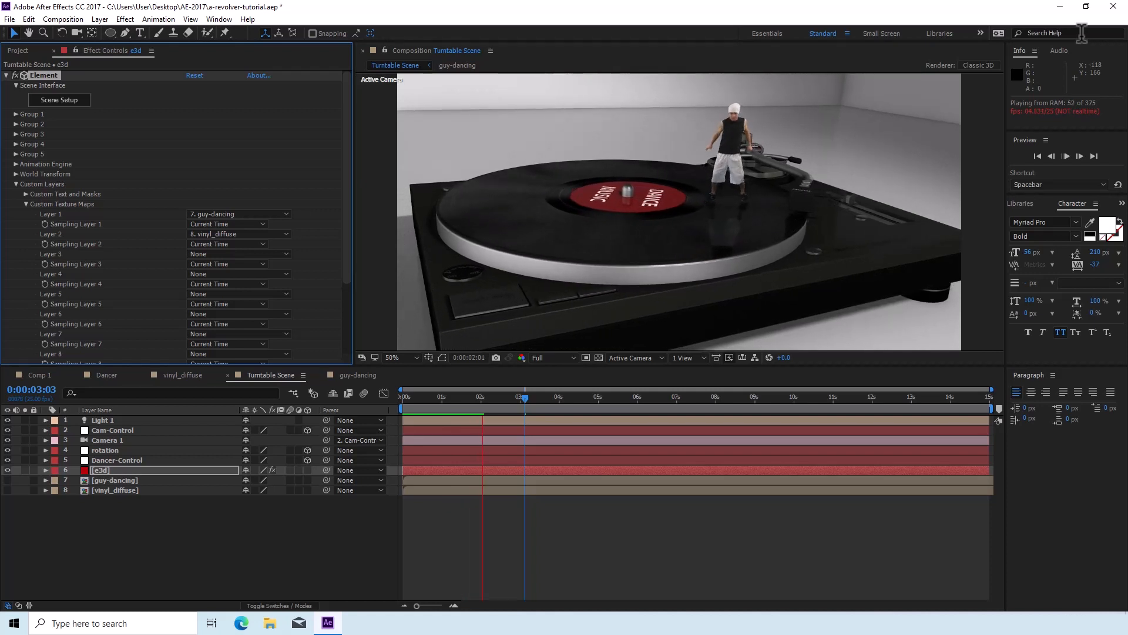
Preview the Turntable Scene animation with the new record label, and stop the playback
{"action": "key", "text": "space"}
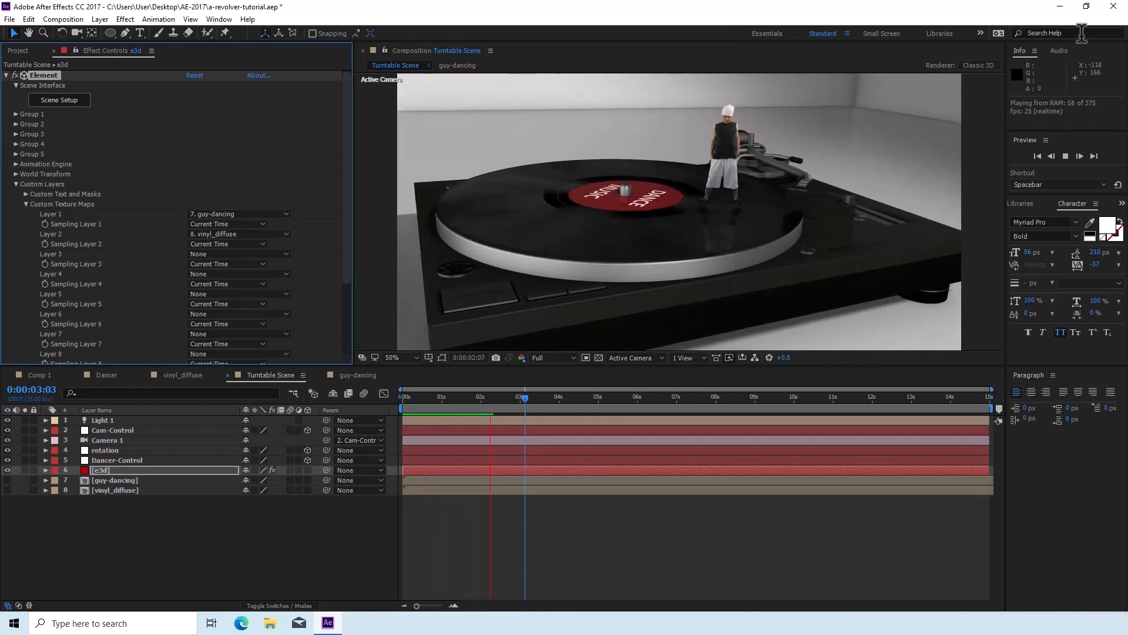
{"action": "key", "text": "space"}
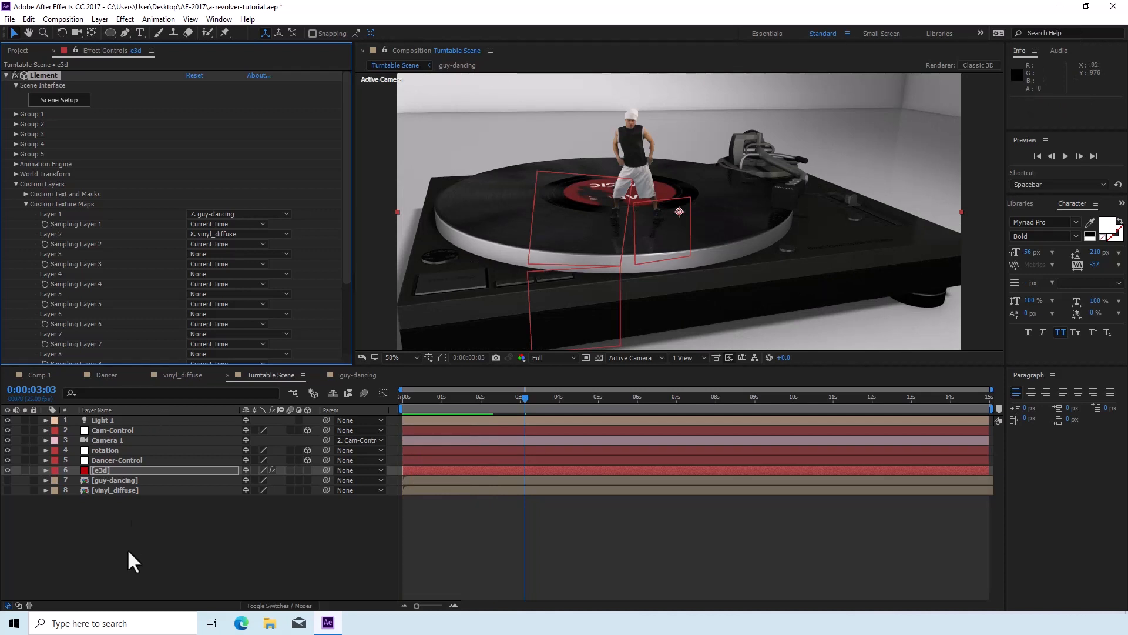
{"action": "left_click", "coordinate": [137, 535]}
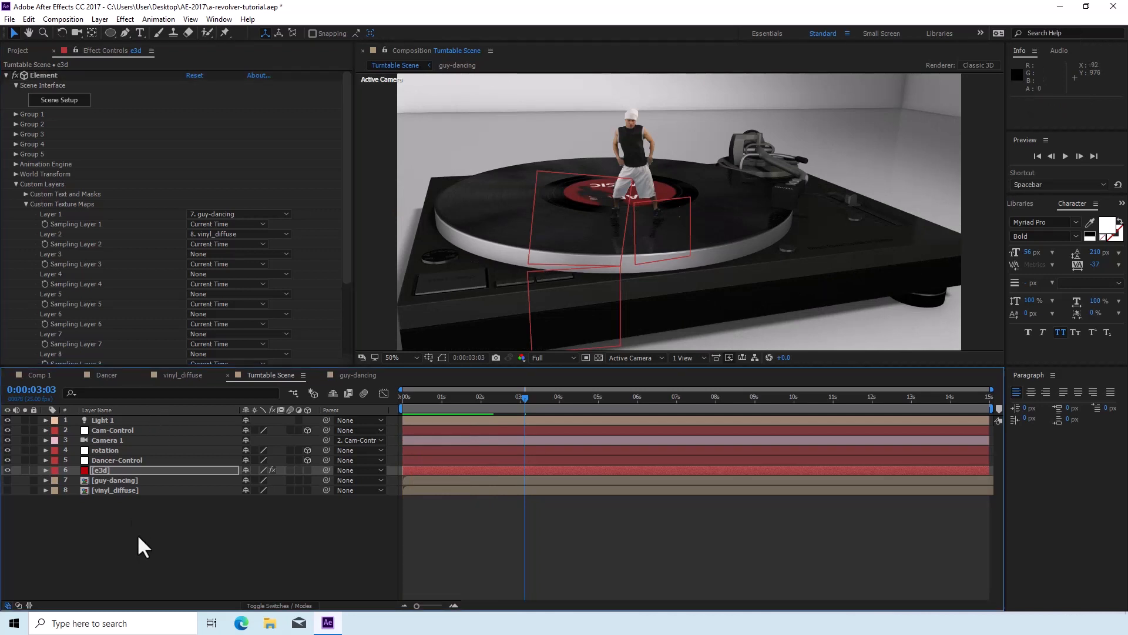
Add a new adjustment layer above all layers in the Turntable Scene composition and rename it FX
{"action": "left_click", "coordinate": [15, 183]}
{"action": "left_click", "coordinate": [4, 75]}
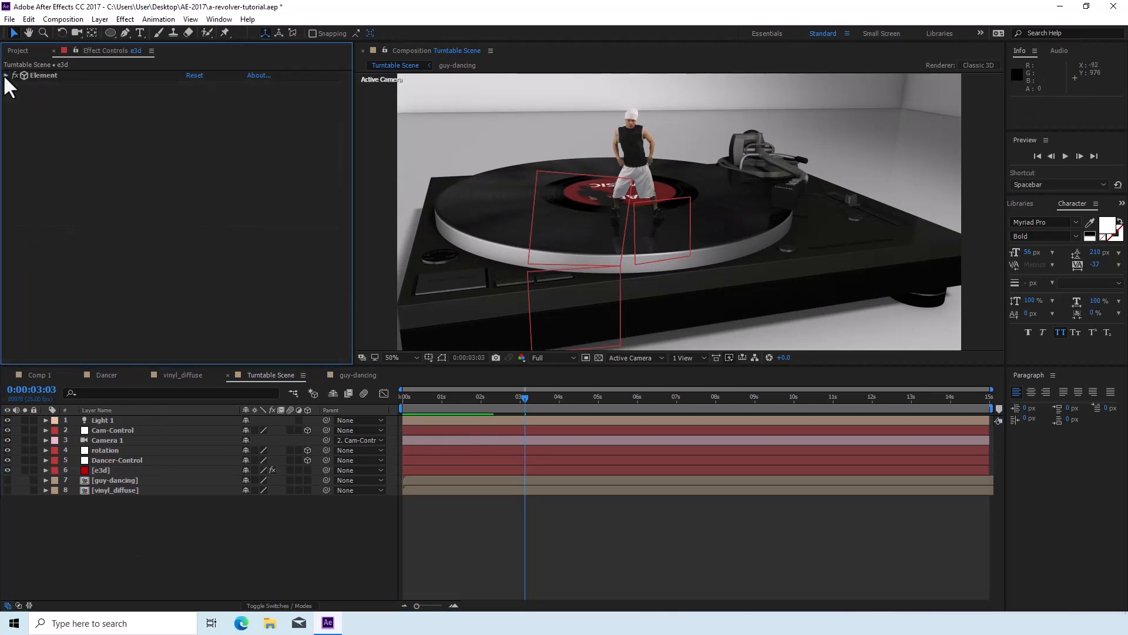
{"action": "left_click", "coordinate": [136, 573]}
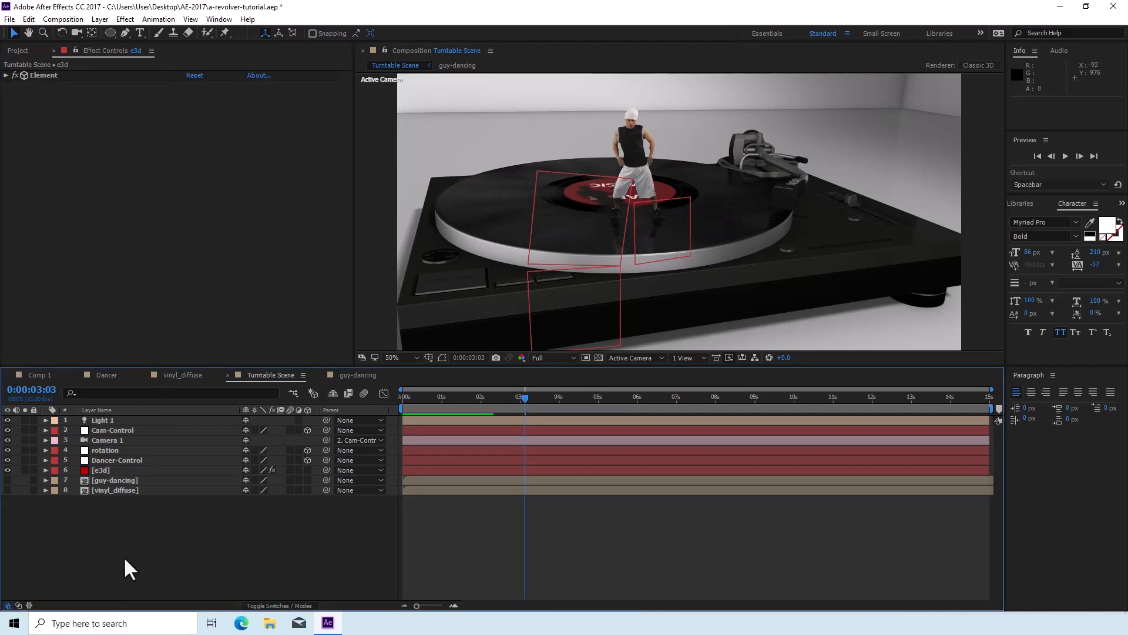
{"action": "left_click", "coordinate": [100, 19]}
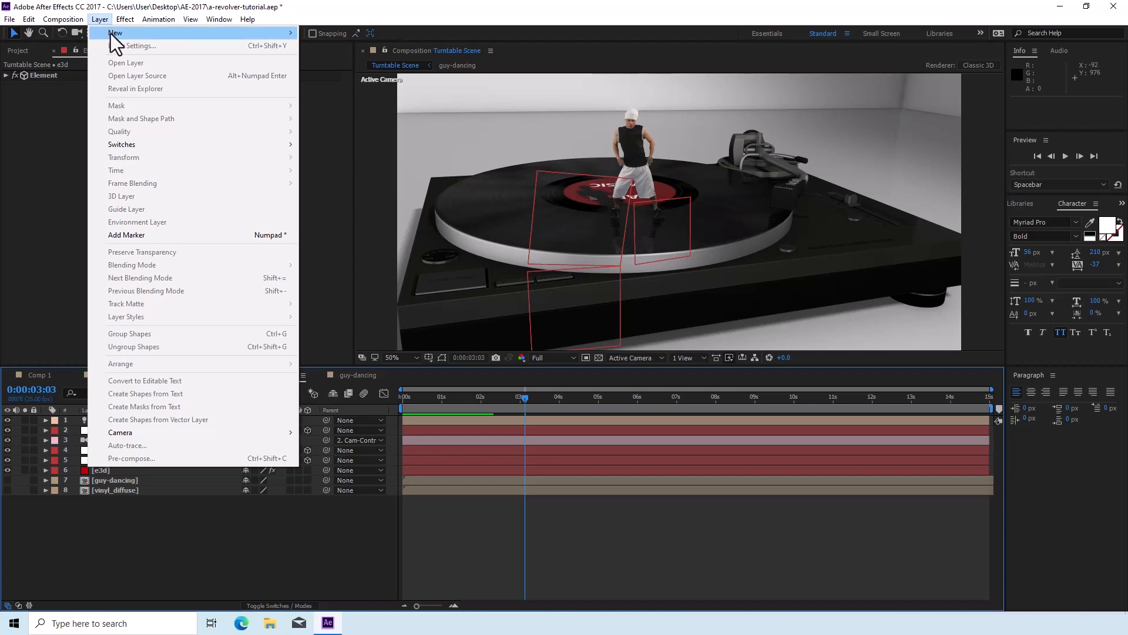
{"action": "mouse_move", "coordinate": [110, 33]}
{"action": "left_click", "coordinate": [396, 110]}
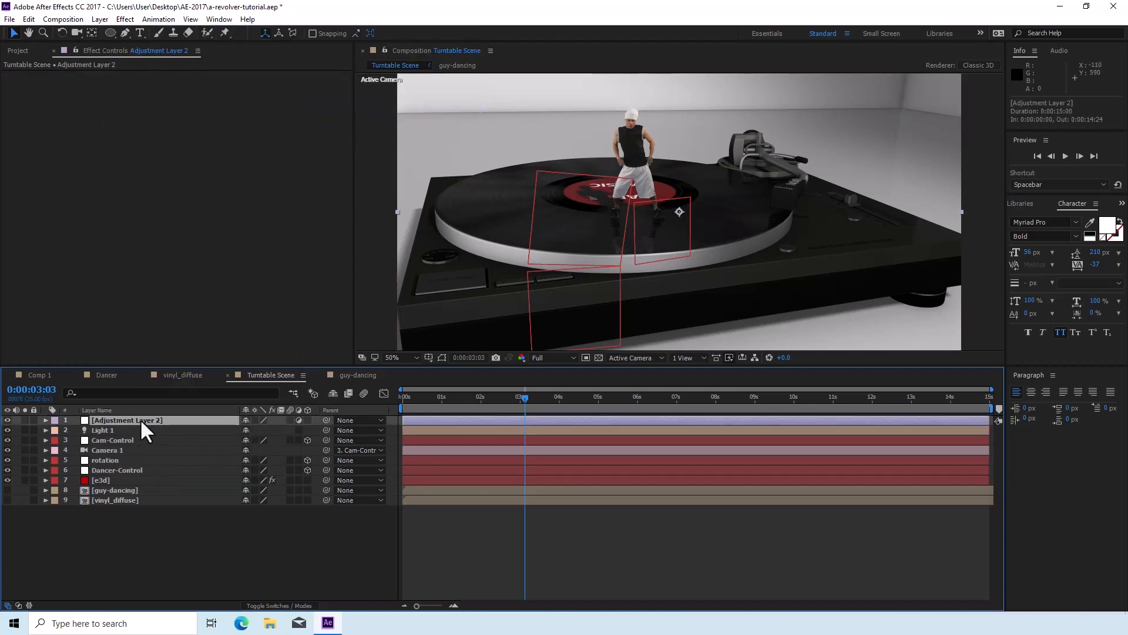
{"action": "key", "text": "Return"}
{"action": "type", "text": "FX"}
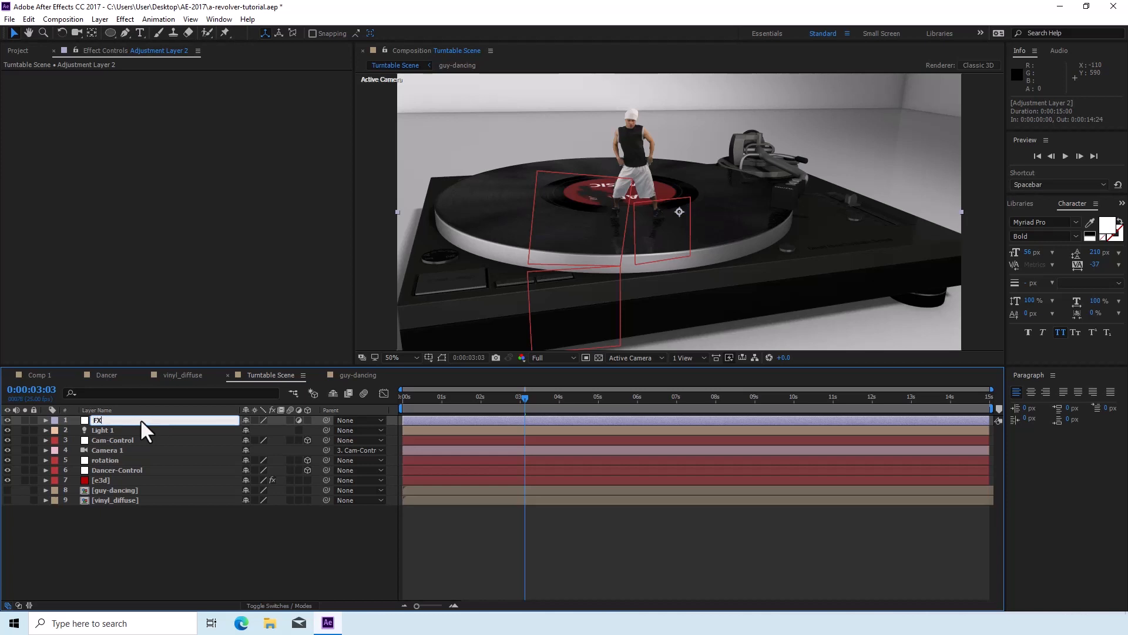
{"action": "left_click", "coordinate": [202, 549]}
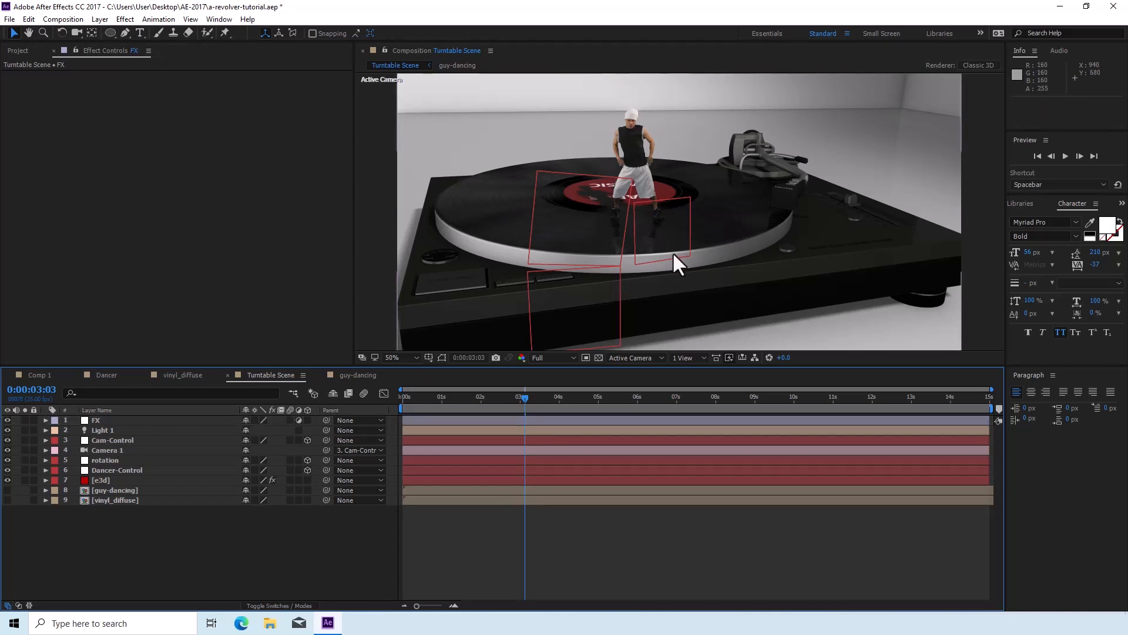
Frame the dancer at 100% magnification and apply the 3D Glasses effect to the FX layer
{"action": "key", "text": "period"}
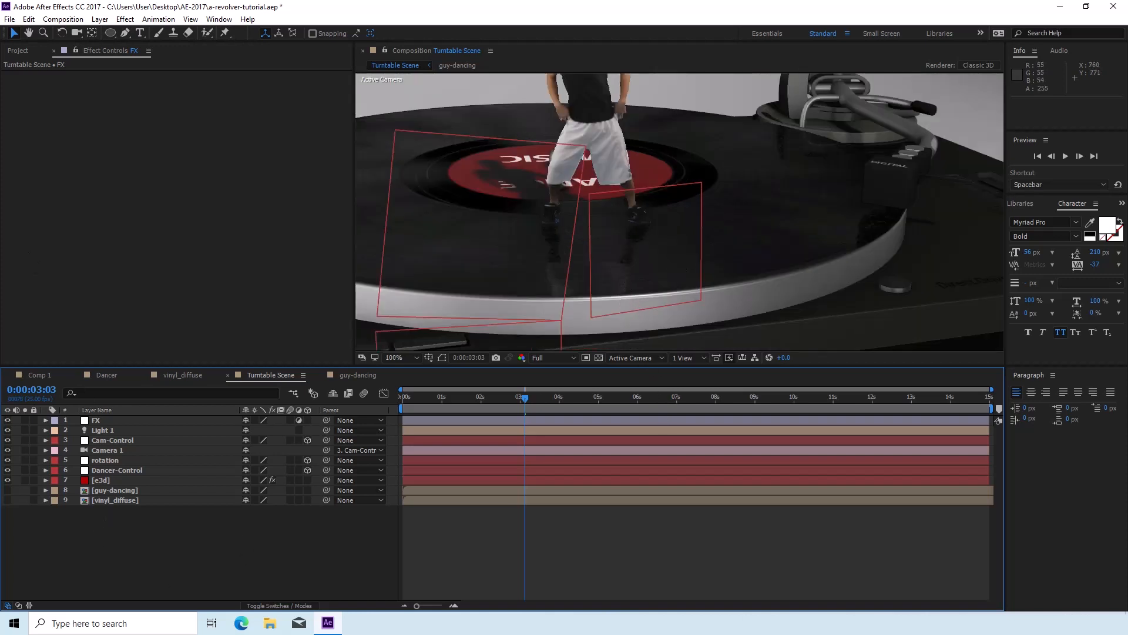
{"action": "left_click", "coordinate": [28, 33]}
{"action": "left_click_drag", "start_coordinate": [510, 178], "coordinate": [551, 252]}
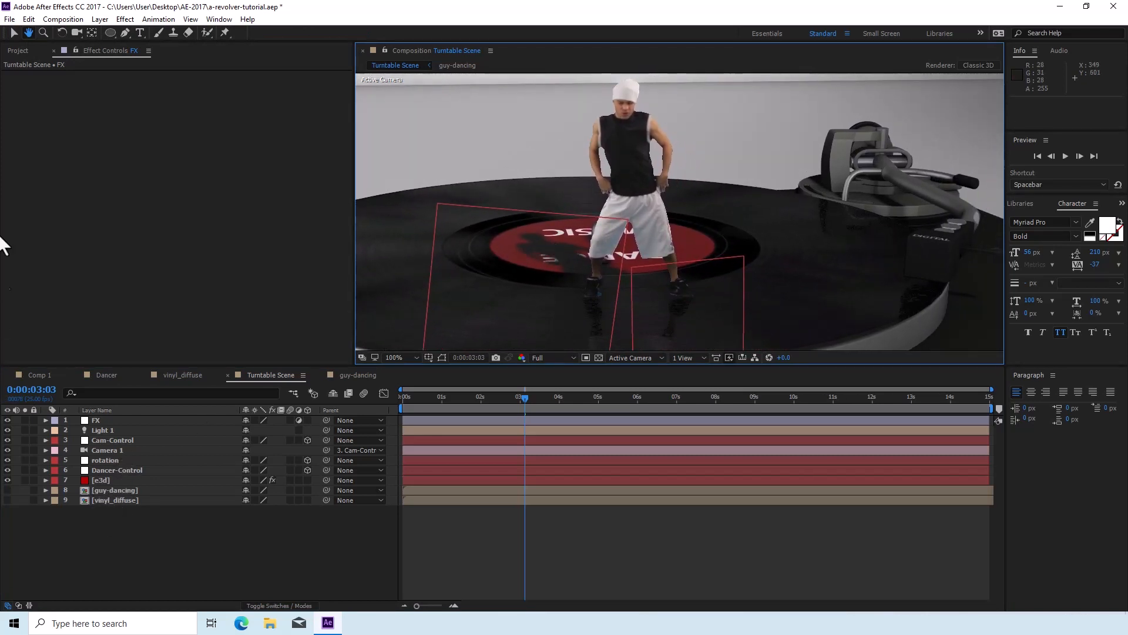
{"action": "left_click", "coordinate": [12, 32]}
{"action": "left_click", "coordinate": [133, 420]}
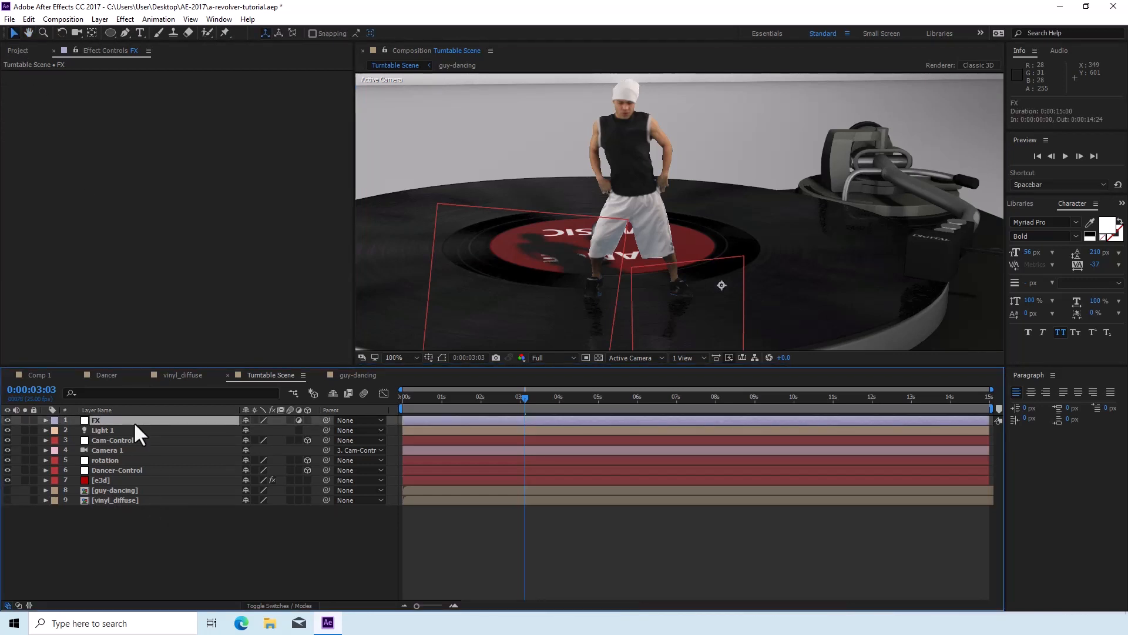
{"action": "key", "text": "ctrl+space"}
{"action": "type", "text": "3d"}
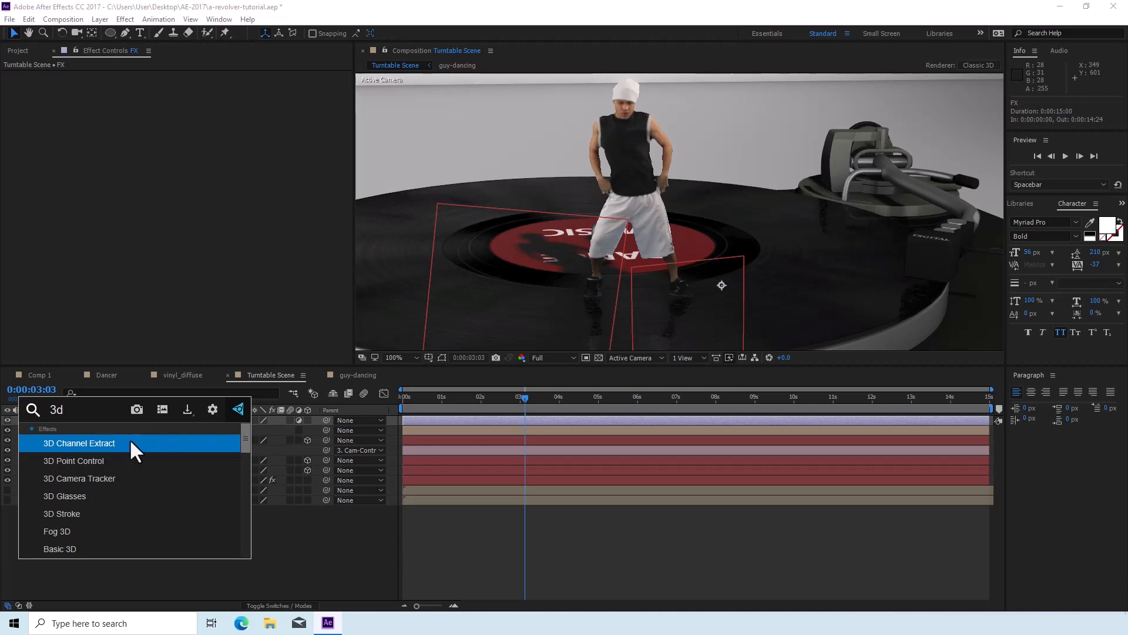
{"action": "left_click", "coordinate": [59, 495]}
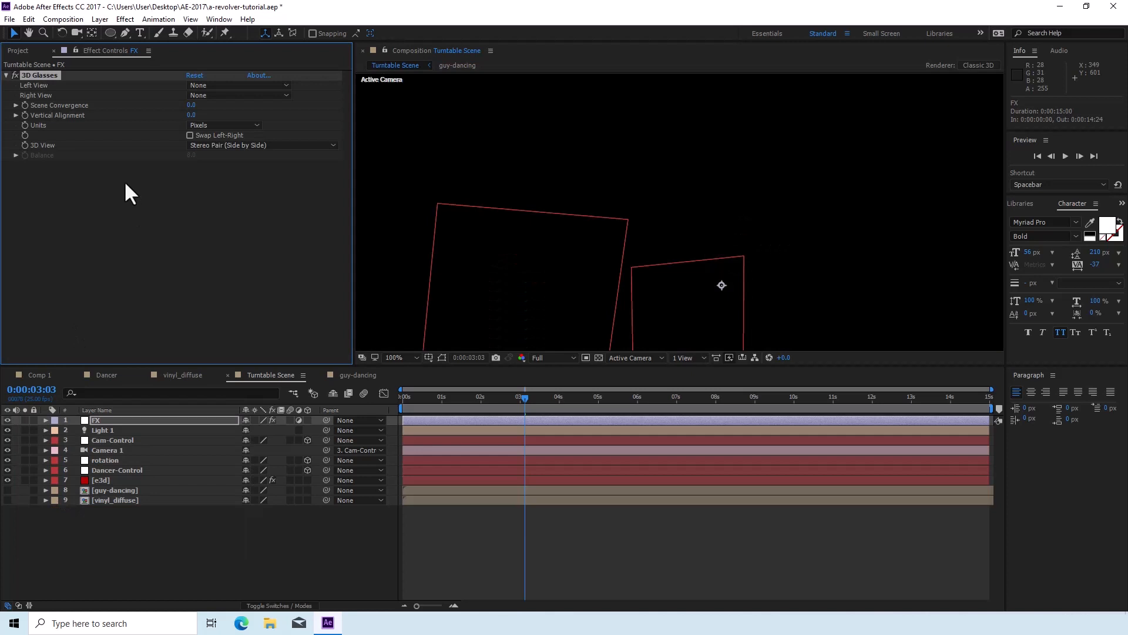
In 3D Glasses, set both Left View and Right View to FX and the 3D View to Balanced Colored Red Blue
{"action": "left_click", "coordinate": [285, 85]}
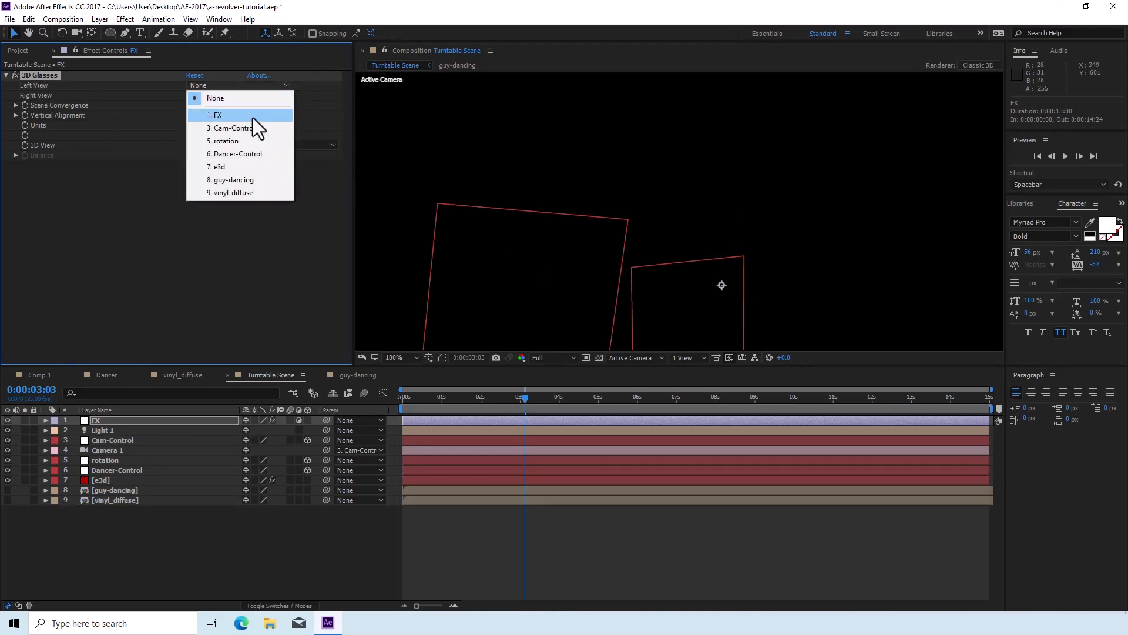
{"action": "left_click", "coordinate": [253, 116]}
{"action": "left_click", "coordinate": [285, 94]}
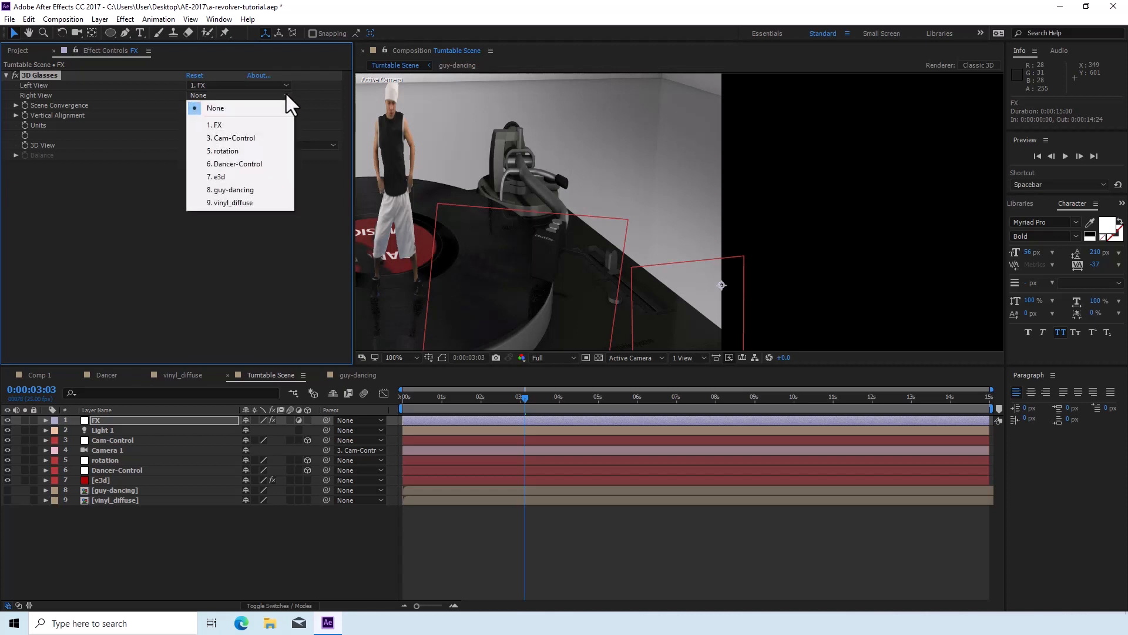
{"action": "left_click", "coordinate": [283, 125]}
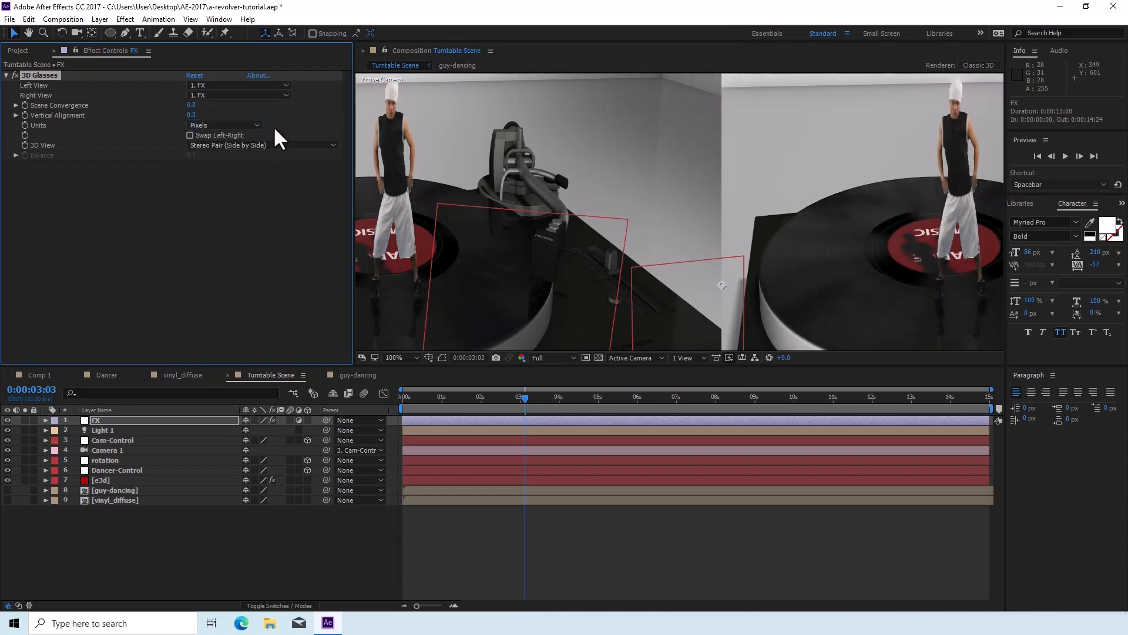
{"action": "left_click", "coordinate": [239, 145]}
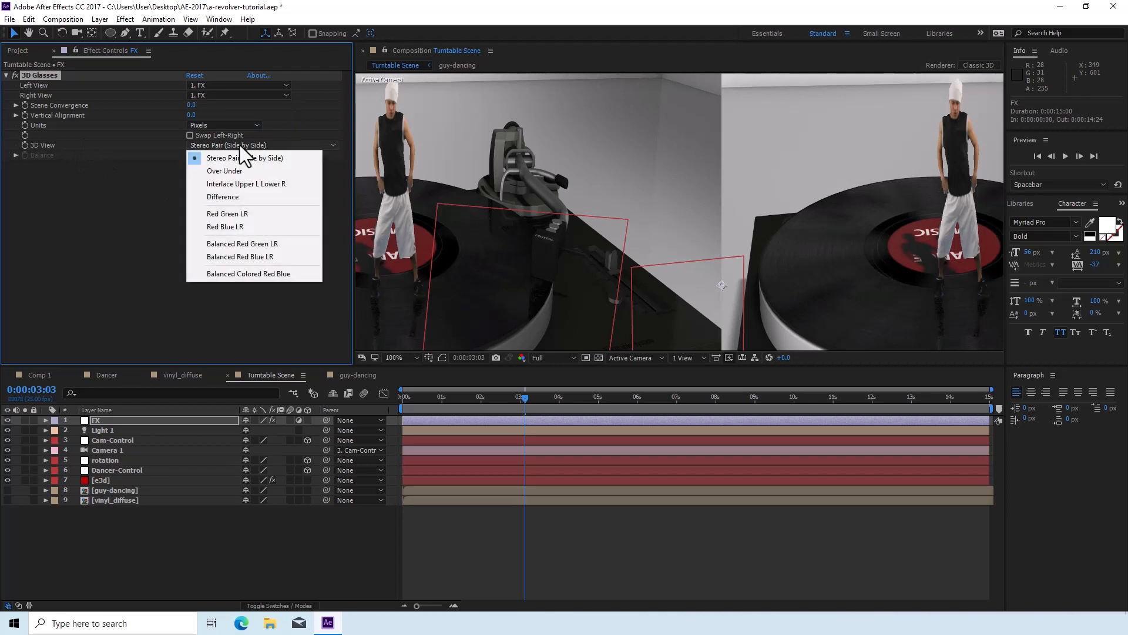
{"action": "left_click", "coordinate": [269, 274]}
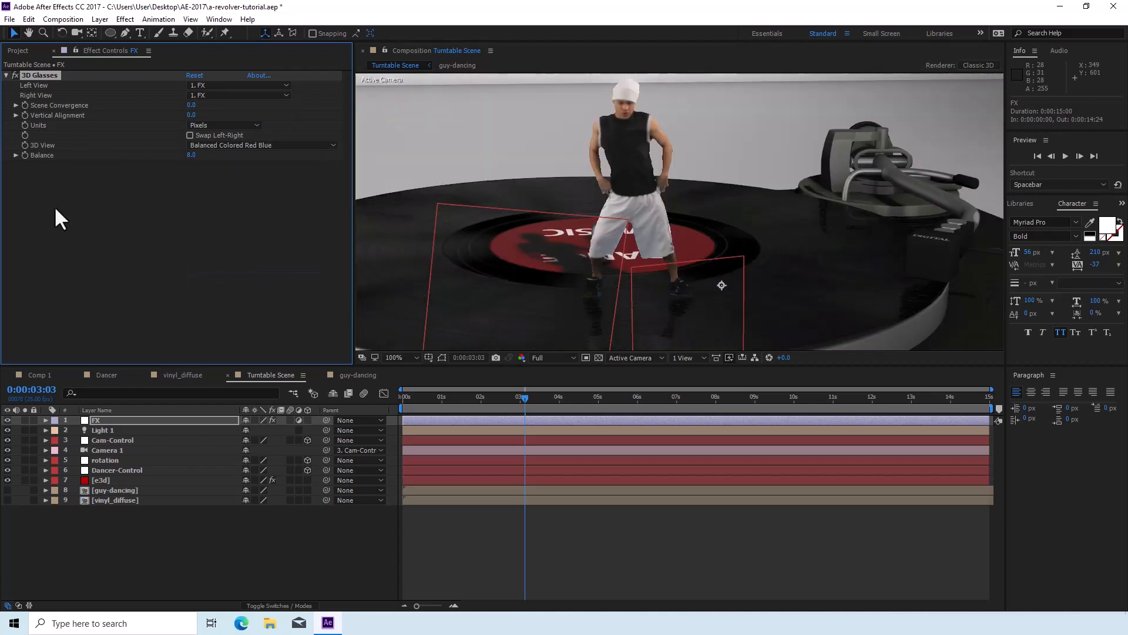
Set the 3D Glasses Scene Convergence and Vertical Alignment to 2 each
{"action": "left_click", "coordinate": [191, 105]}
{"action": "type", "text": "2"}
{"action": "left_click", "coordinate": [192, 116]}
{"action": "type", "text": "2"}
{"action": "left_click", "coordinate": [170, 192]}
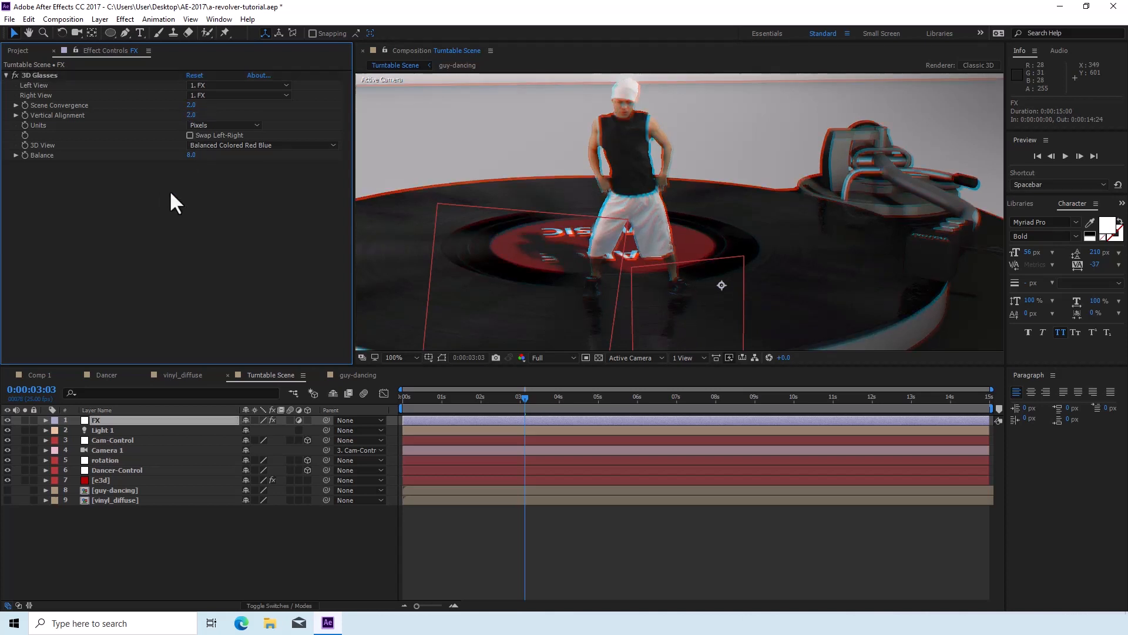
Try a strongly offset Vertical Alignment in 3D Glasses, and reset it to 0
{"action": "mouse_move", "coordinate": [191, 115]}
{"action": "left_mouse_down"}
{"action": "mouse_move", "coordinate": [175, 126]}
{"action": "mouse_move", "coordinate": [196, 121]}
{"action": "left_mouse_up"}
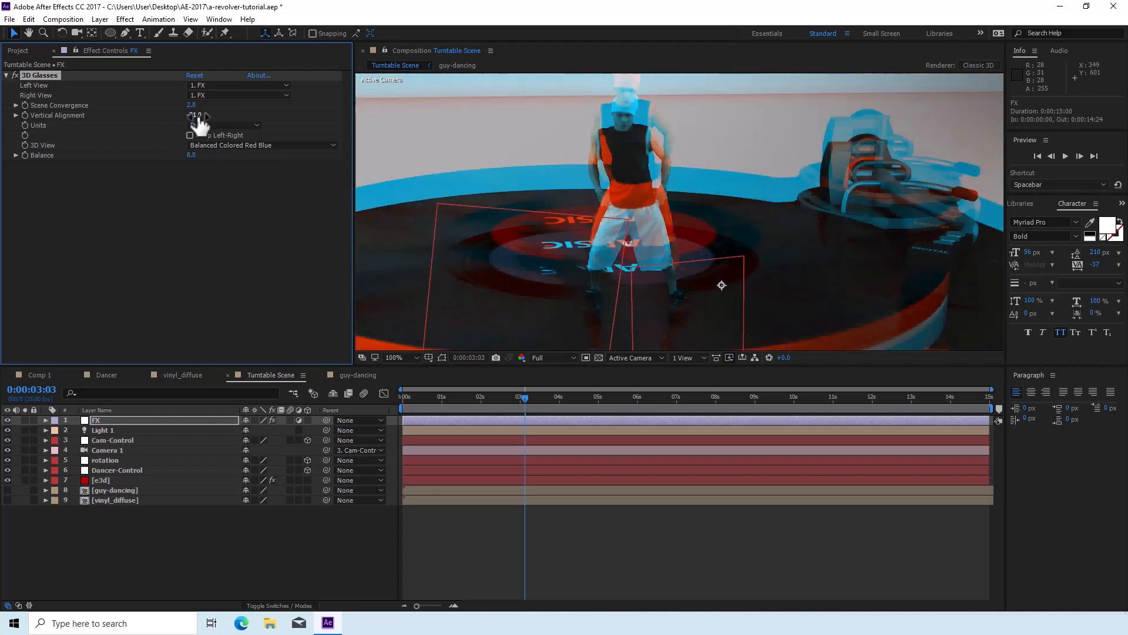
{"action": "left_click", "coordinate": [196, 115]}
{"action": "type", "text": "0"}
{"action": "left_click", "coordinate": [203, 172]}
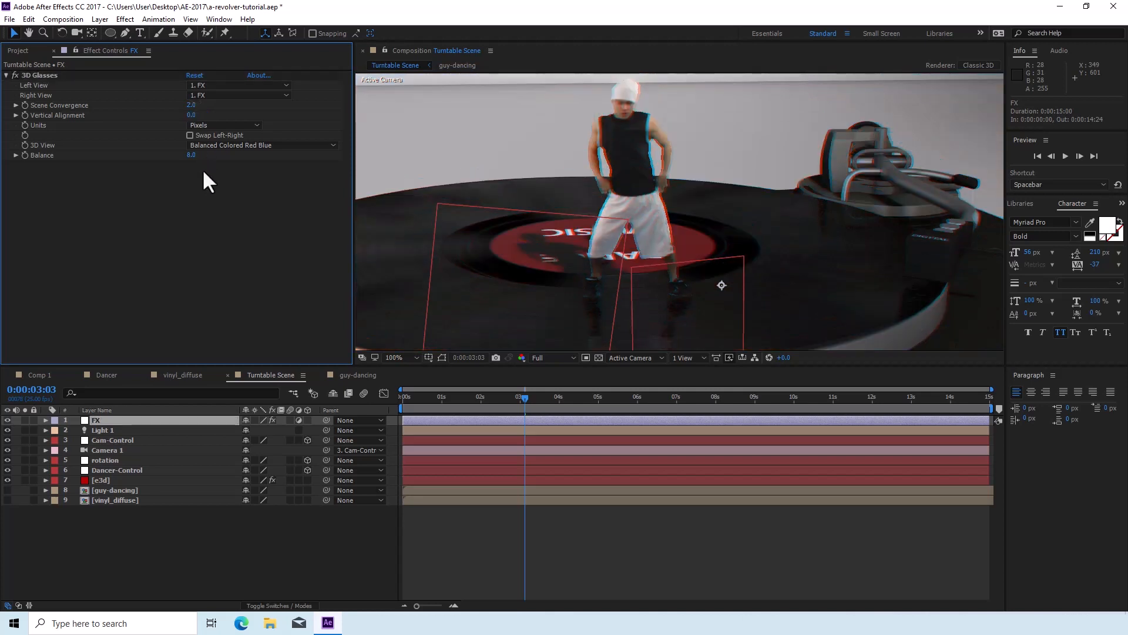
Set the 3D Glasses Vertical Alignment to 1 and the Scene Convergence to 1
{"action": "left_click", "coordinate": [192, 115]}
{"action": "type", "text": "1"}
{"action": "key", "text": "Return"}
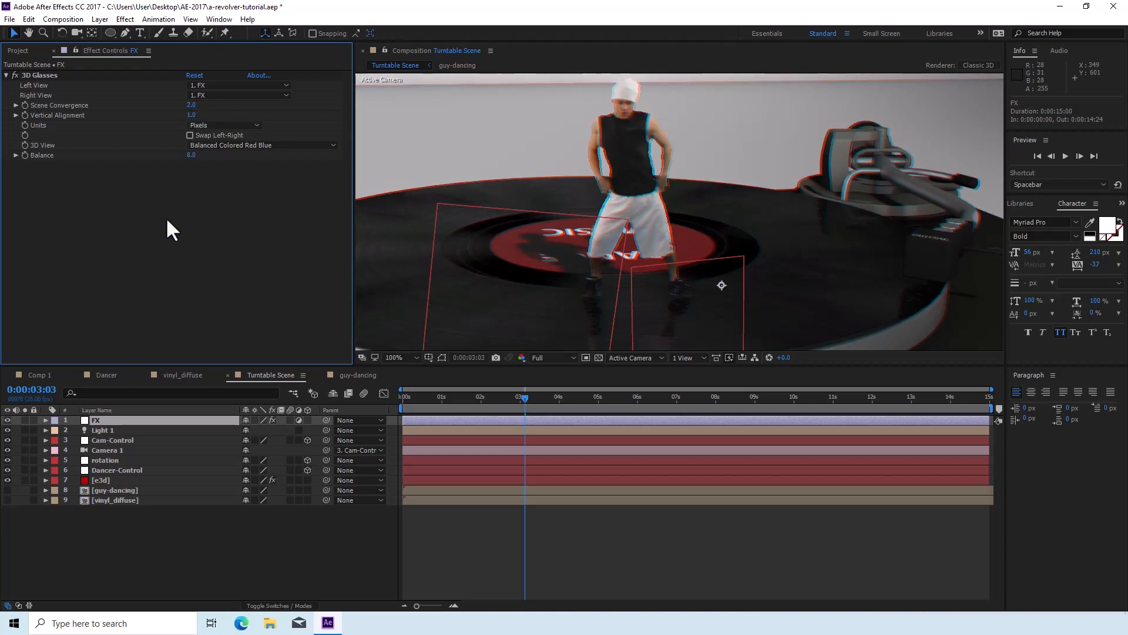
{"action": "left_click", "coordinate": [191, 106]}
{"action": "type", "text": "1"}
{"action": "key", "text": "Return"}
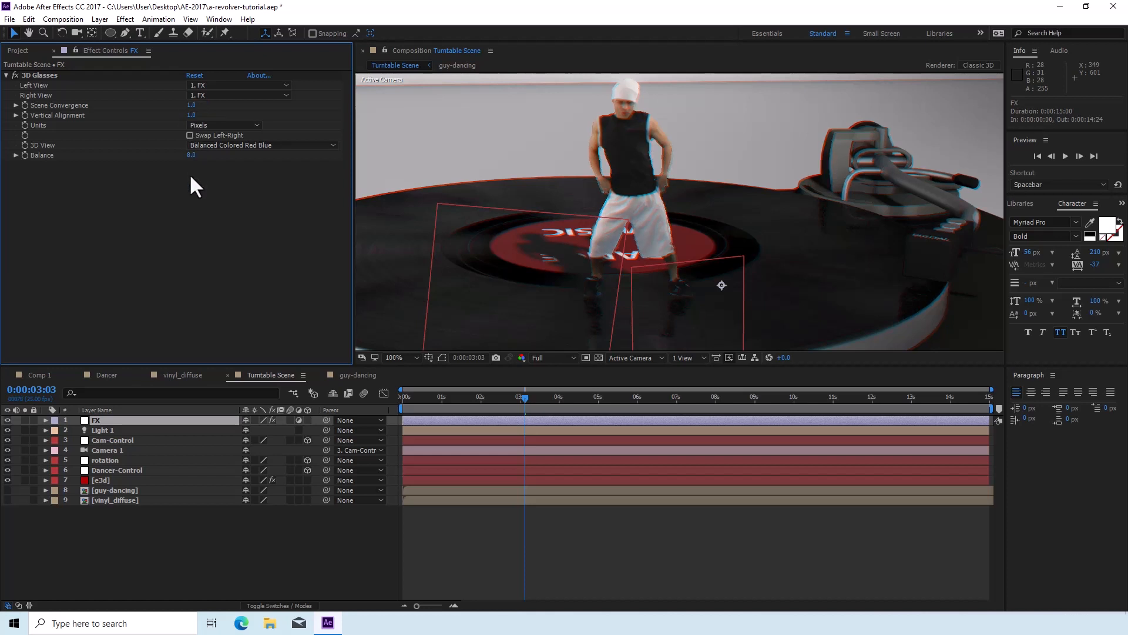
Try lower 3D Glasses Balance values, set it to 2, and compare the image with the effect switched off
{"action": "left_click", "coordinate": [16, 156]}
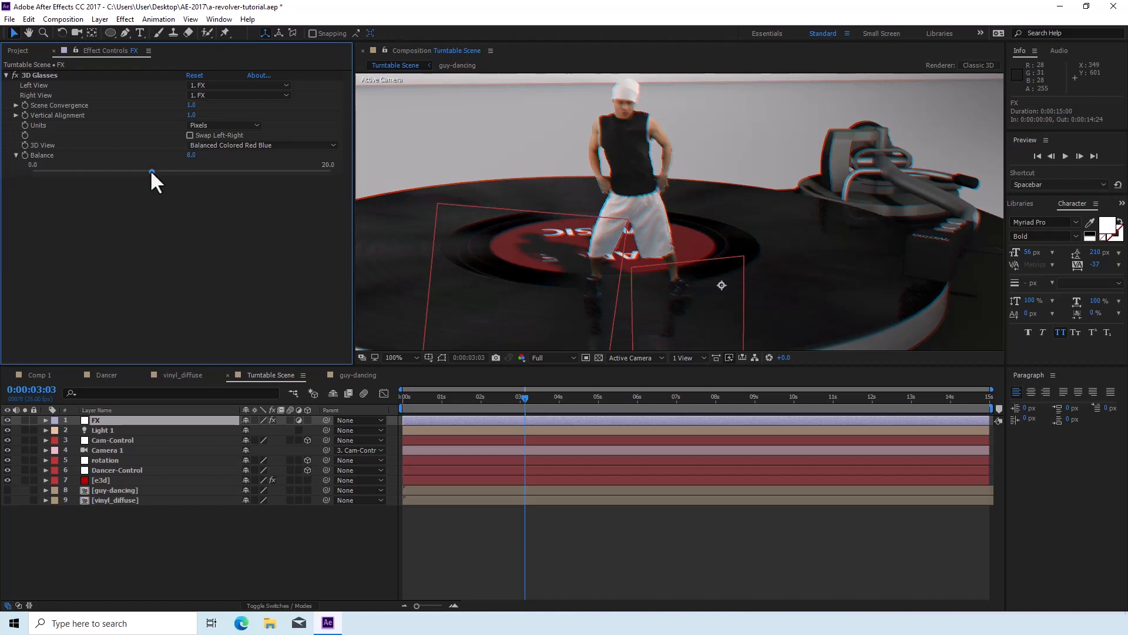
{"action": "left_click_drag", "start_coordinate": [152, 171], "coordinate": [15, 178]}
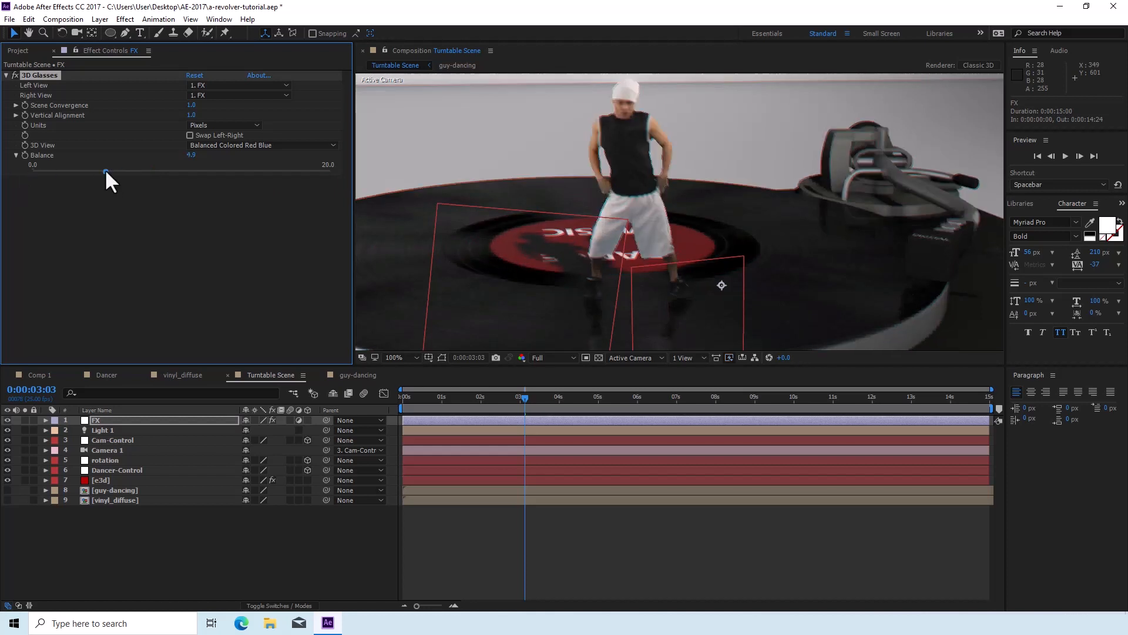
{"action": "left_click", "coordinate": [114, 171]}
{"action": "left_click", "coordinate": [81, 172]}
{"action": "left_click", "coordinate": [74, 171]}
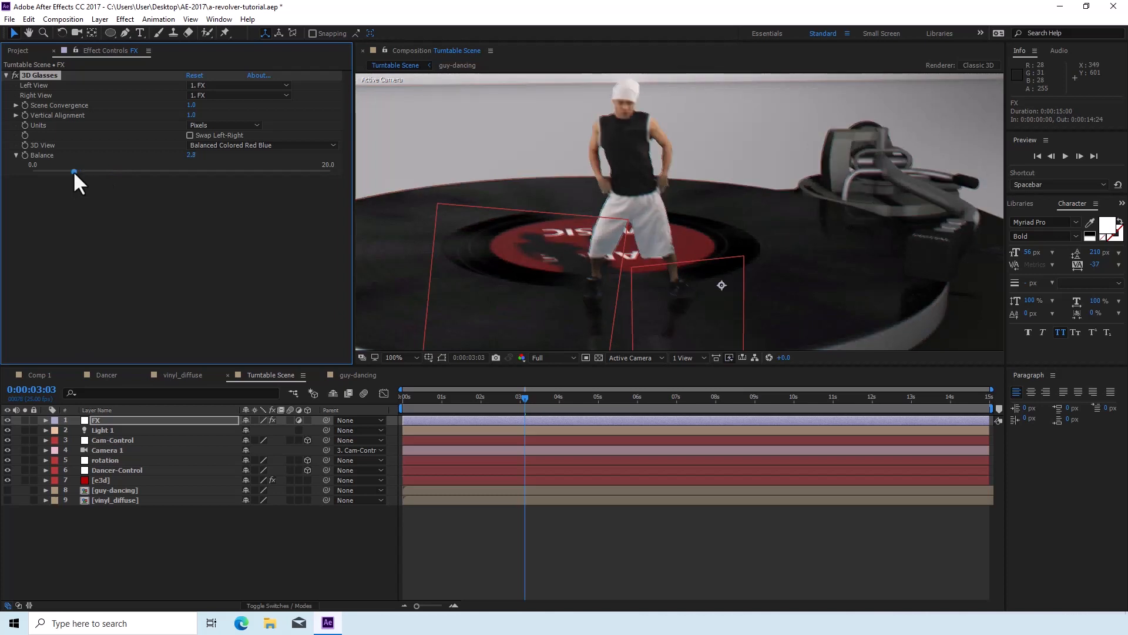
{"action": "left_click", "coordinate": [189, 155]}
{"action": "key", "text": "Return"}
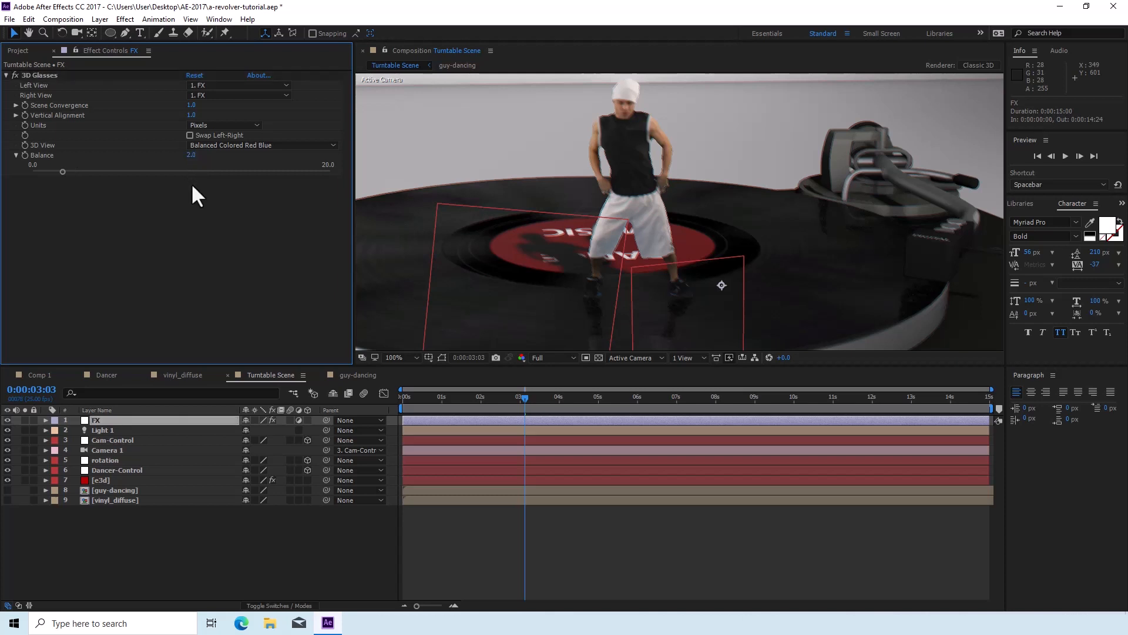
{"action": "left_click", "coordinate": [15, 75]}
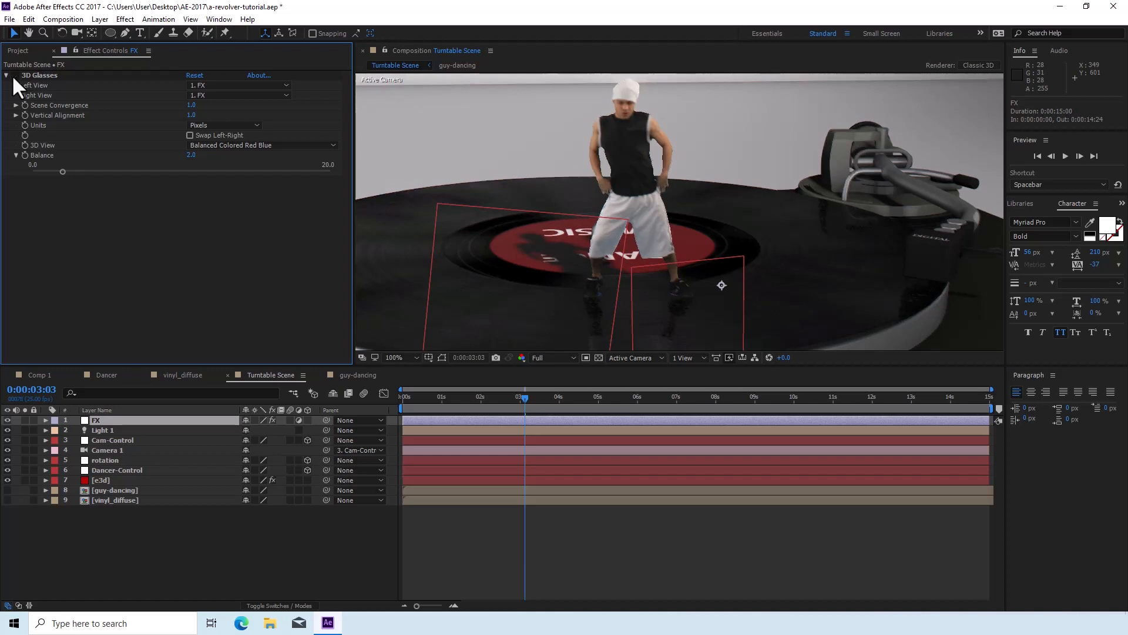
Set the 3D Glasses Balance to 5 and collapse the effect's settings
{"action": "left_click", "coordinate": [191, 155]}
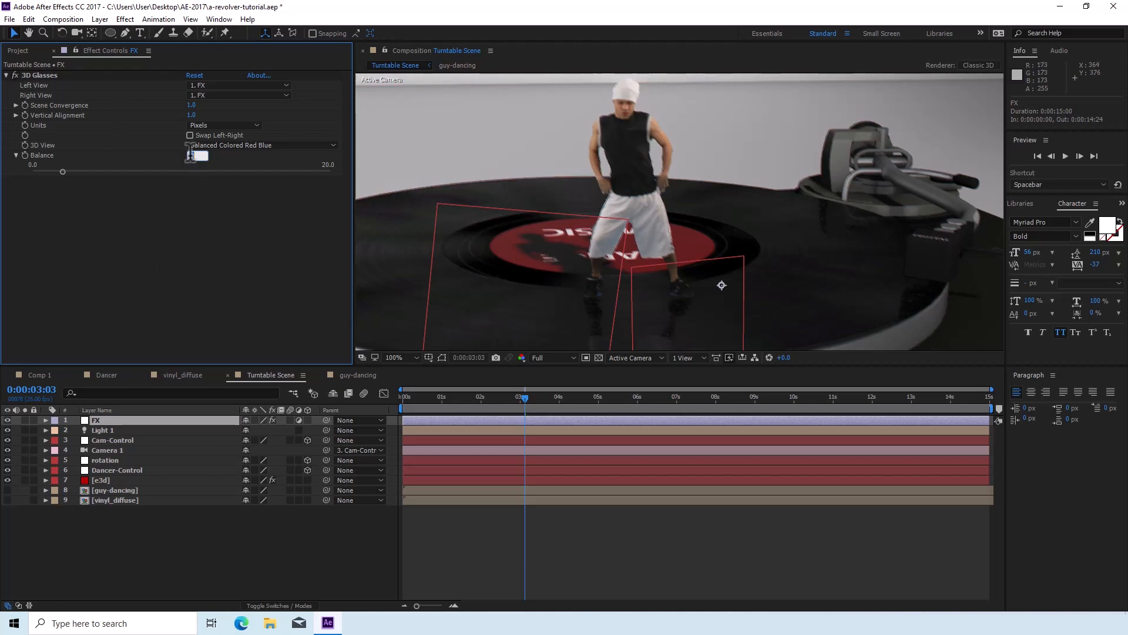
{"action": "type", "text": "5"}
{"action": "left_click", "coordinate": [192, 206]}
{"action": "left_click", "coordinate": [5, 75]}
Apply the Optics Compensation distortion effect to the FX layer and enable Optimal Pixels
{"action": "left_click", "coordinate": [129, 20]}
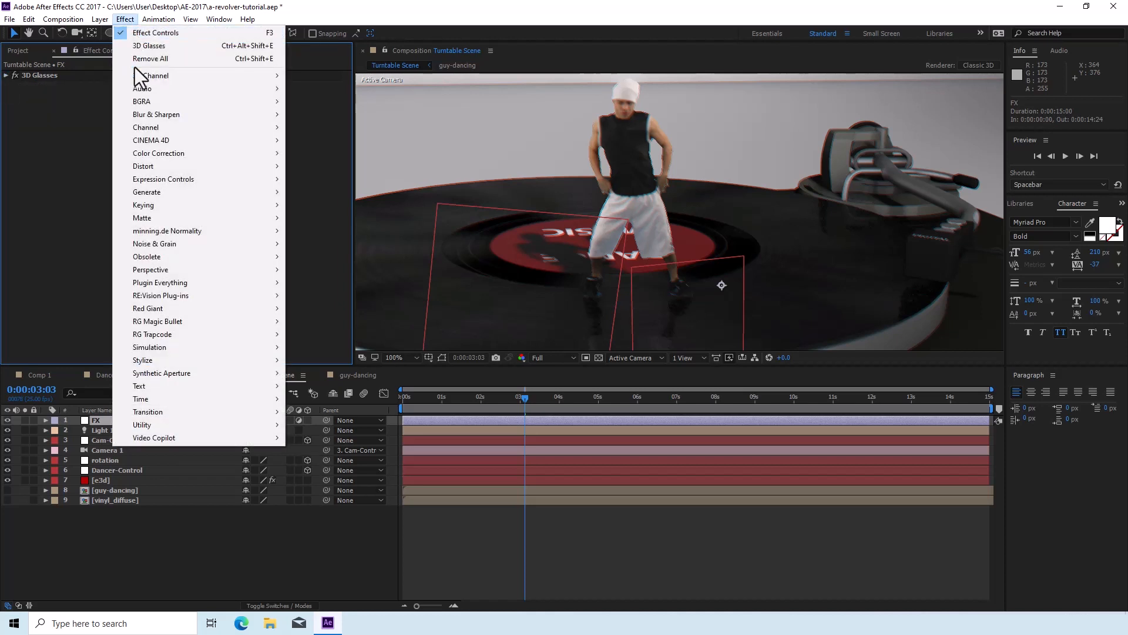
{"action": "mouse_move", "coordinate": [148, 168]}
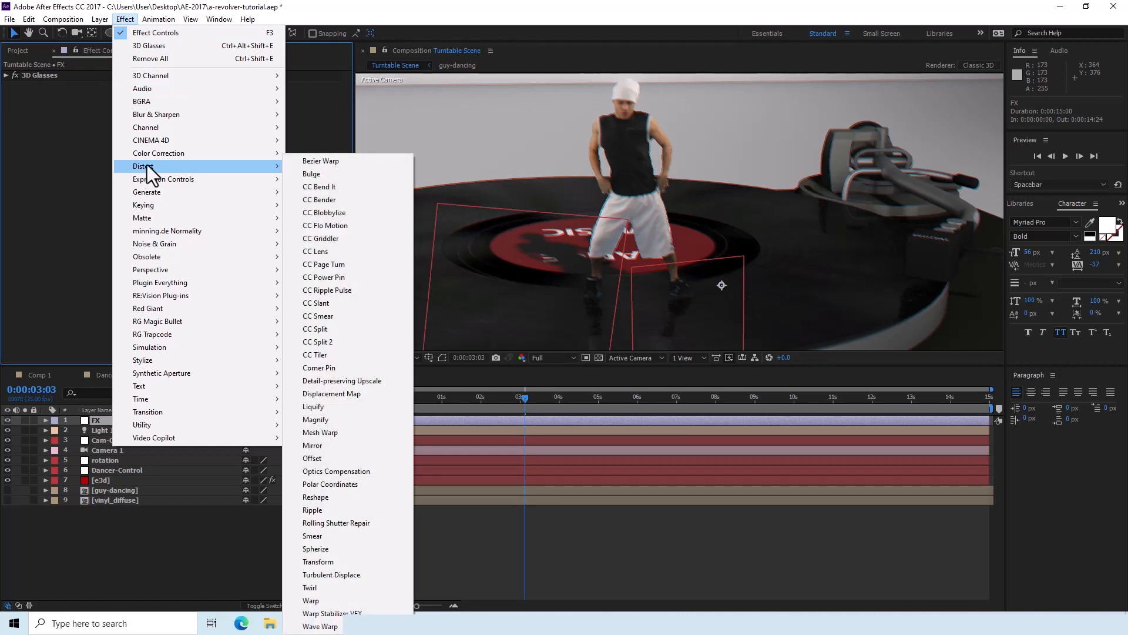
{"action": "left_click", "coordinate": [348, 474]}
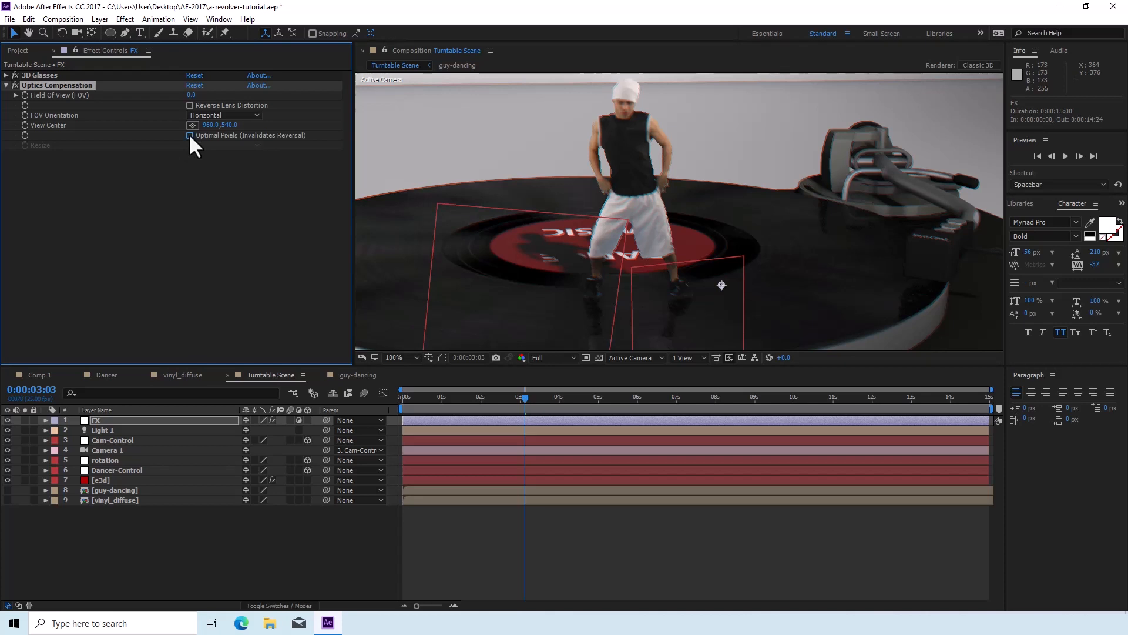
{"action": "left_click", "coordinate": [189, 135]}
{"action": "scroll", "coordinate": [473, 196], "scroll_direction": "down", "scroll_amount": 4}
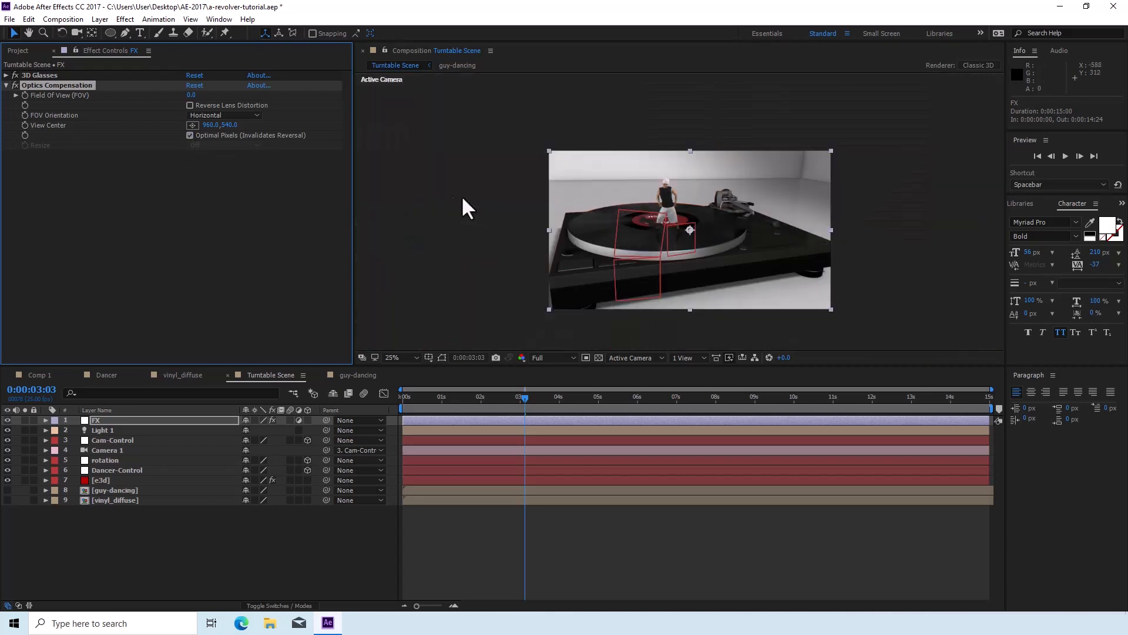
Enable Reverse Lens Distortion in Optics Compensation, set its Field Of View to 5, and collapse the effect's settings
{"action": "left_click", "coordinate": [189, 105]}
{"action": "left_click", "coordinate": [189, 104]}
{"action": "left_click", "coordinate": [189, 105]}
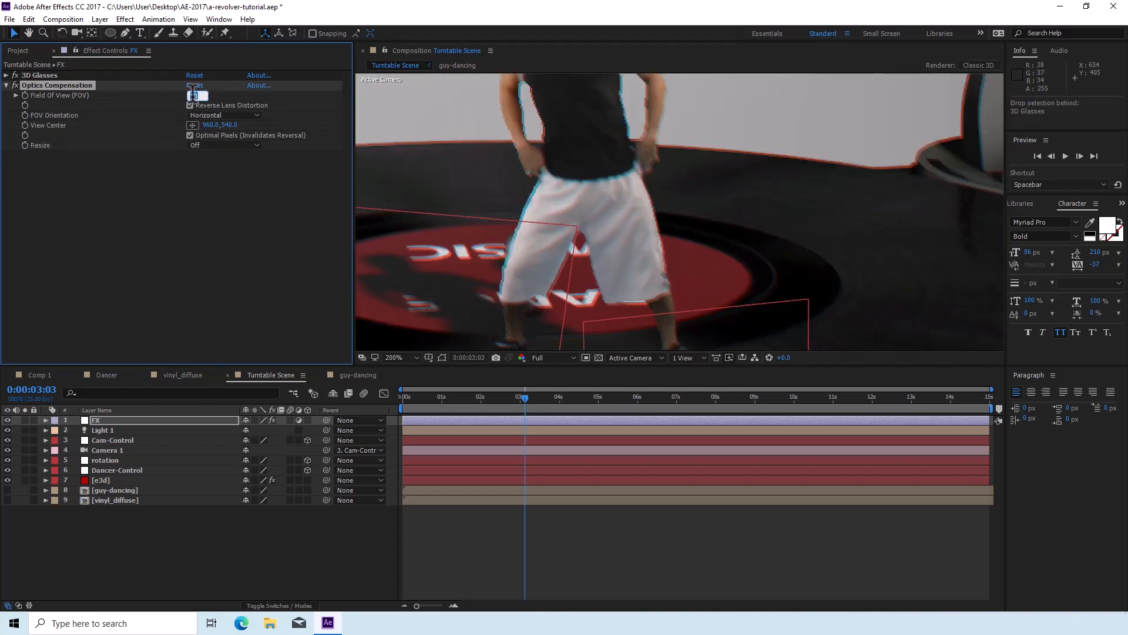
{"action": "left_click", "coordinate": [200, 180]}
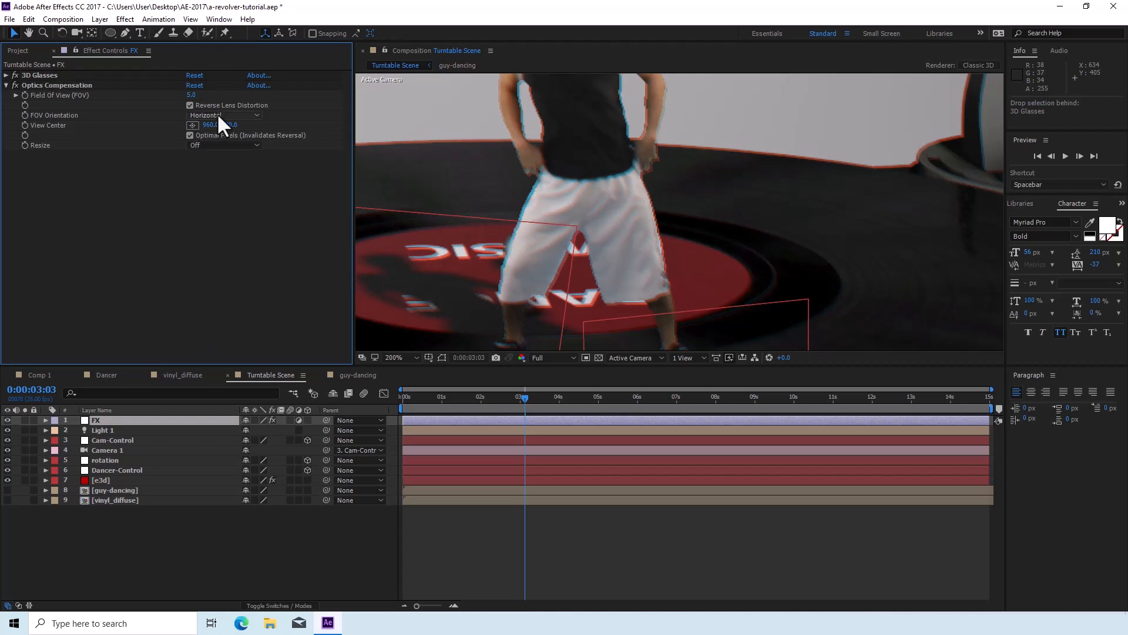
{"action": "left_click", "coordinate": [6, 85]}
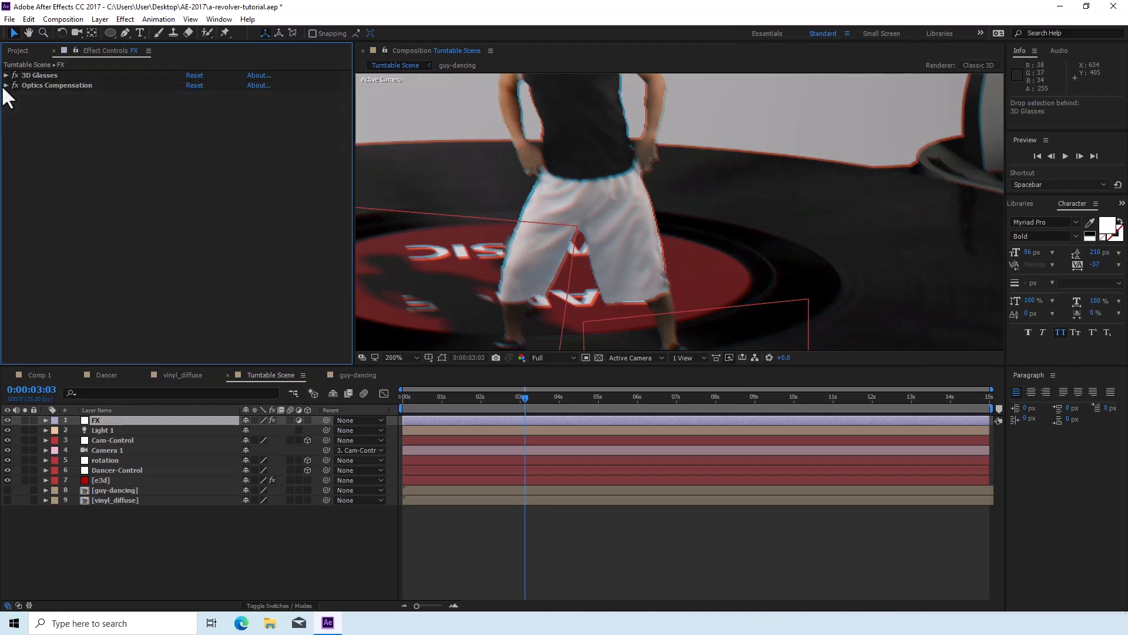
{"action": "scroll", "coordinate": [702, 232], "scroll_direction": "down", "scroll_amount": 2}
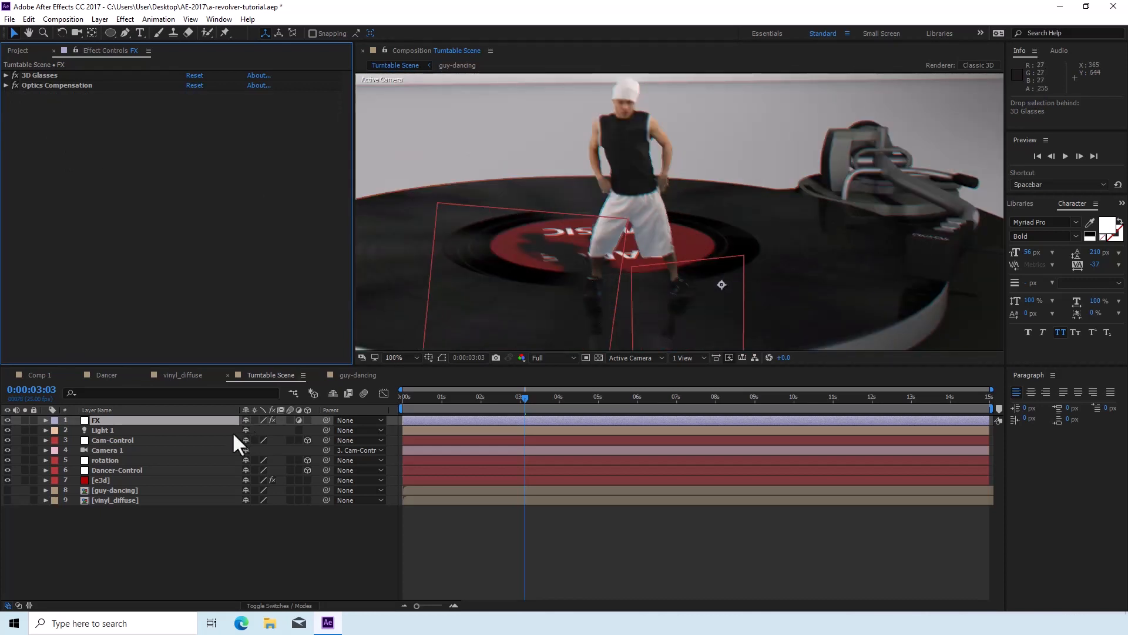
Apply the Lumetri Color correction effect to the FX adjustment layer
{"action": "left_click", "coordinate": [122, 20]}
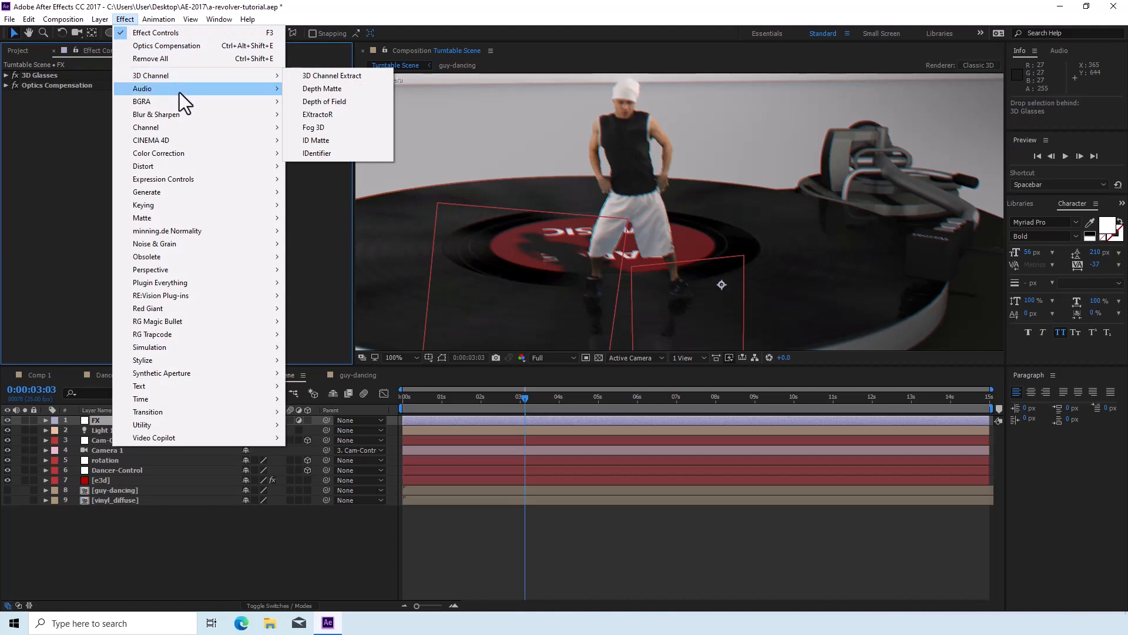
{"action": "mouse_move", "coordinate": [201, 153]}
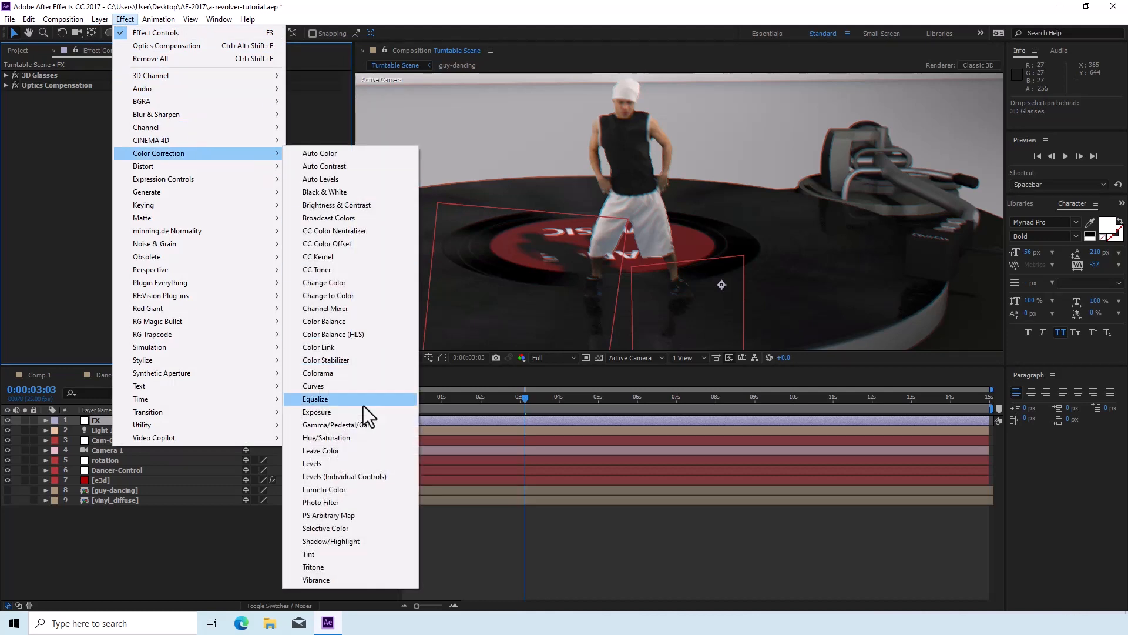
{"action": "left_click", "coordinate": [356, 489]}
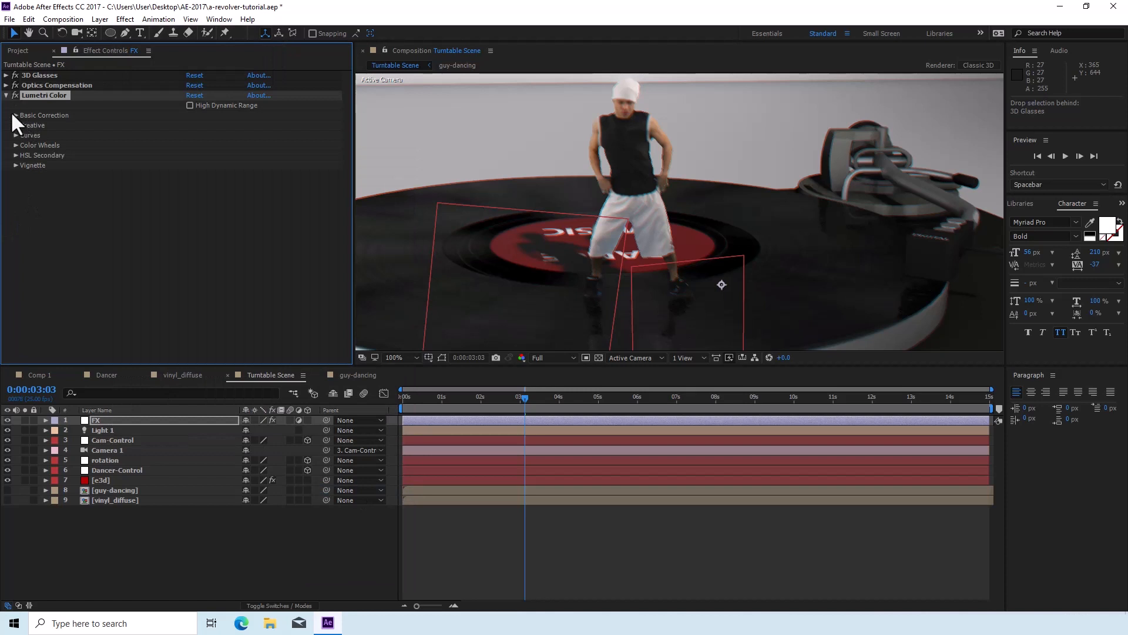
Shape Lumetri Color's RGB curve with a highlight point kept on the diagonal and a shadow point pulled slightly down, and collapse the curves
{"action": "left_click", "coordinate": [16, 135]}
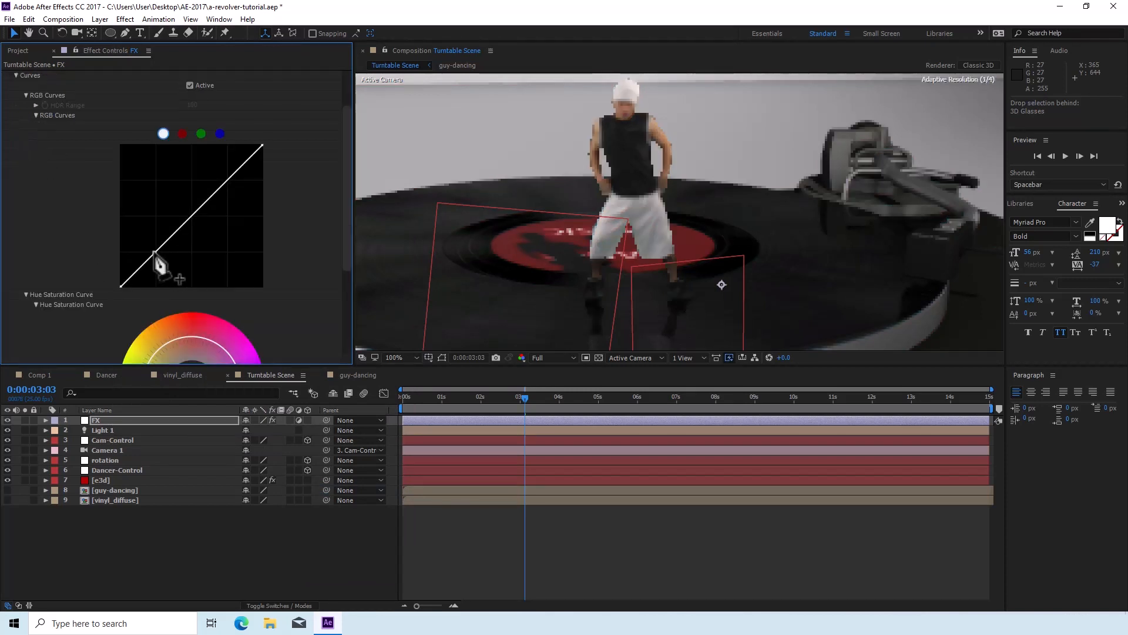
{"action": "left_click_drag", "start_coordinate": [153, 252], "coordinate": [155, 257]}
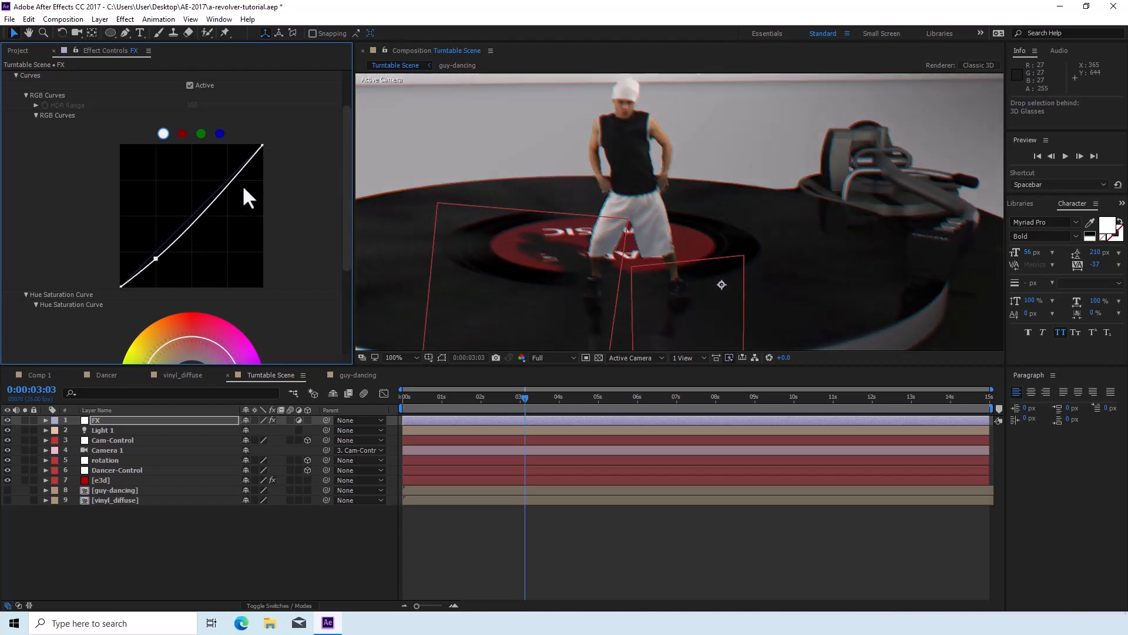
{"action": "left_click_drag", "start_coordinate": [241, 172], "coordinate": [240, 167]}
{"action": "left_click_drag", "start_coordinate": [155, 256], "coordinate": [147, 252]}
{"action": "left_click_drag", "start_coordinate": [148, 255], "coordinate": [149, 257]}
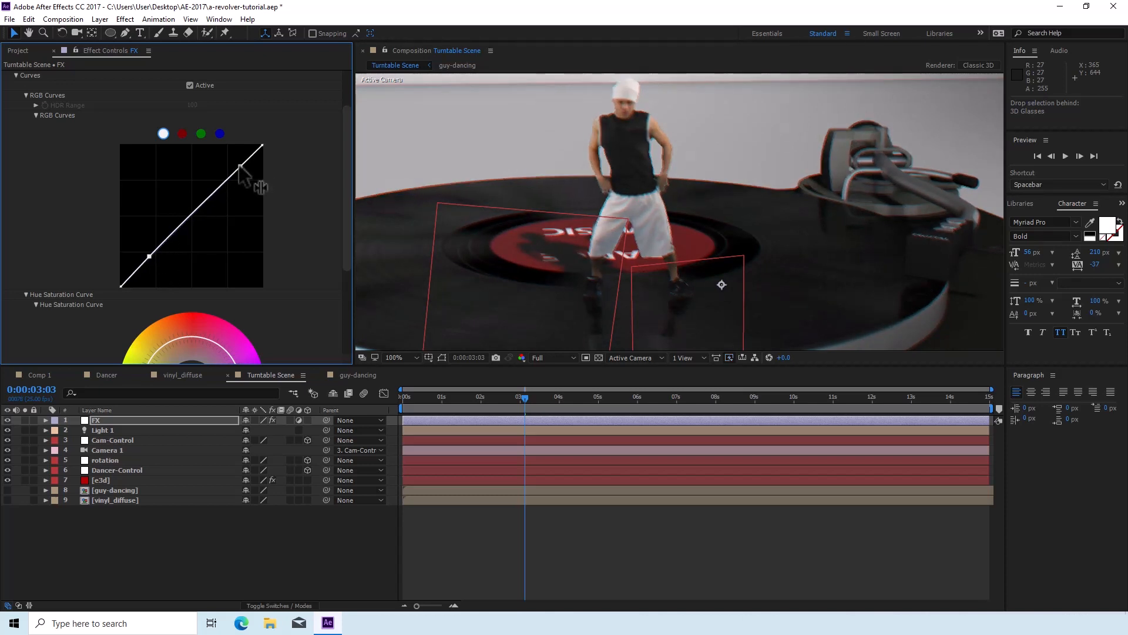
{"action": "mouse_move", "coordinate": [239, 165]}
{"action": "left_mouse_down"}
{"action": "mouse_move", "coordinate": [259, 191]}
{"action": "mouse_move", "coordinate": [243, 164]}
{"action": "left_mouse_up"}
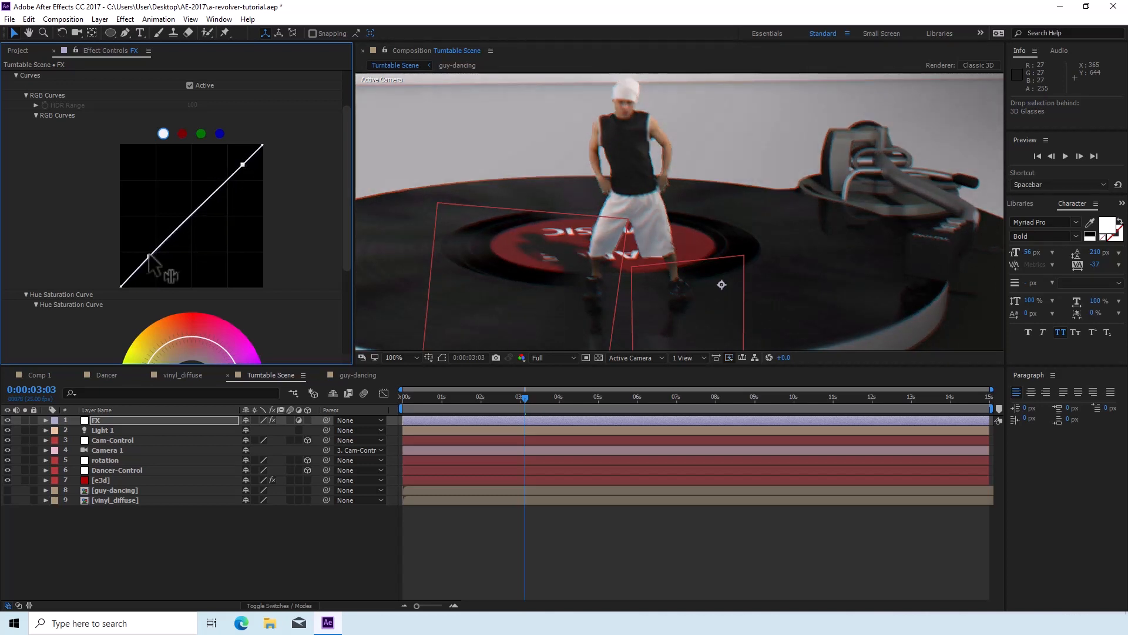
{"action": "left_click_drag", "start_coordinate": [148, 256], "coordinate": [147, 264]}
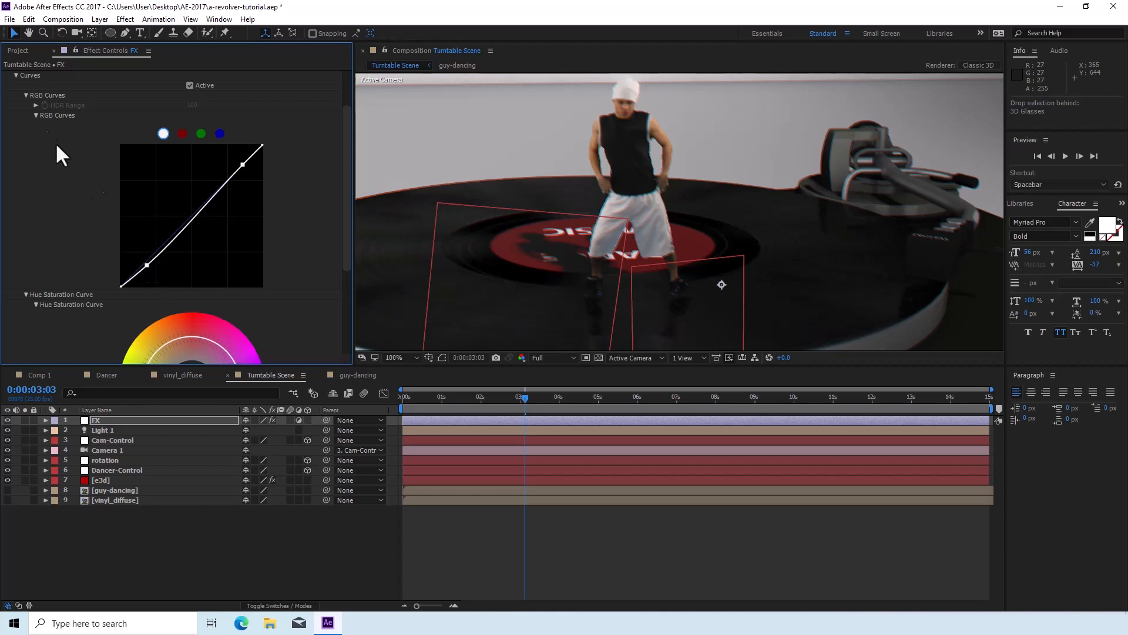
{"action": "left_click", "coordinate": [13, 75]}
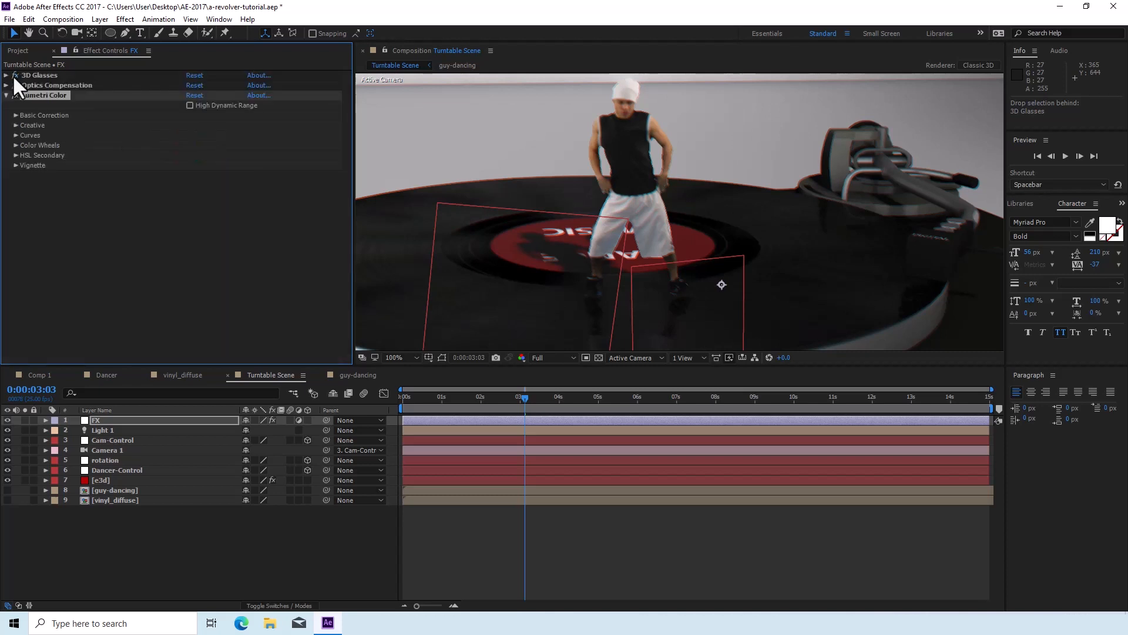
Add a Lumetri Color vignette with Amount -2.0 and Midpoint 38, and collapse the effect's settings
{"action": "left_click", "coordinate": [16, 167]}
{"action": "left_click_drag", "start_coordinate": [191, 185], "coordinate": [243, 199]}
{"action": "scroll", "coordinate": [493, 232], "scroll_direction": "down", "scroll_amount": 4}
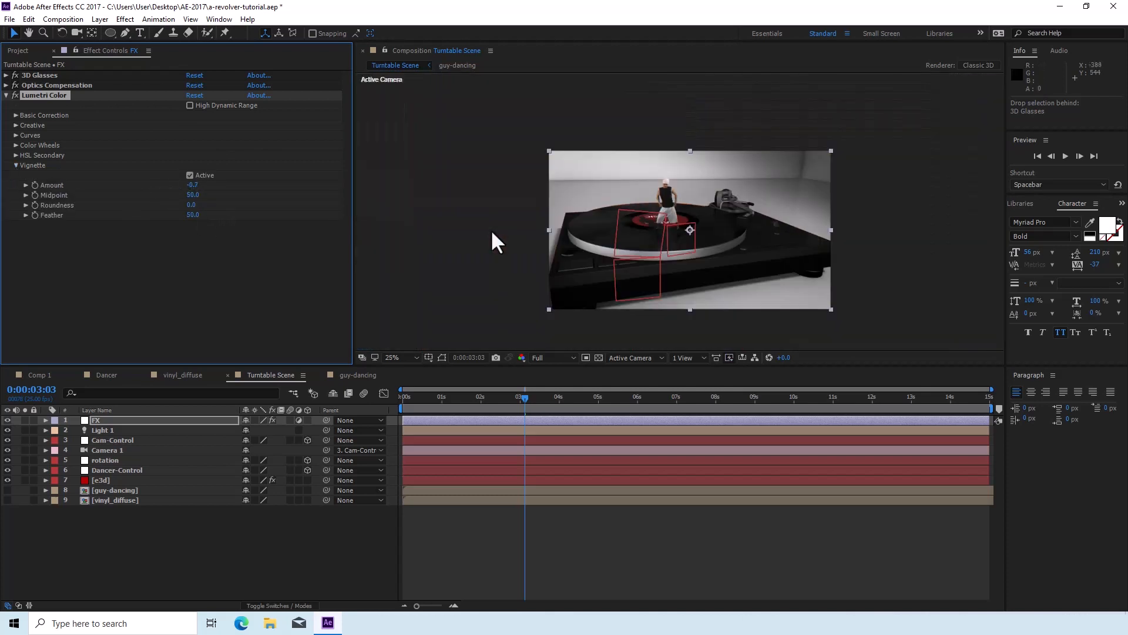
{"action": "left_click_drag", "start_coordinate": [192, 185], "coordinate": [115, 189]}
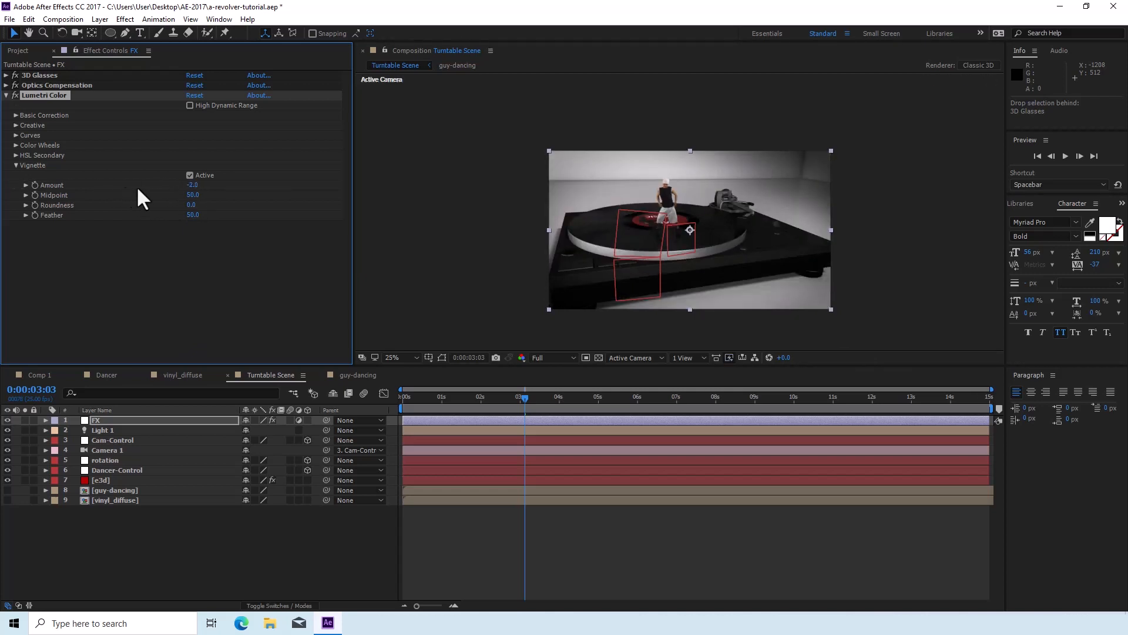
{"action": "left_click_drag", "start_coordinate": [192, 185], "coordinate": [128, 194]}
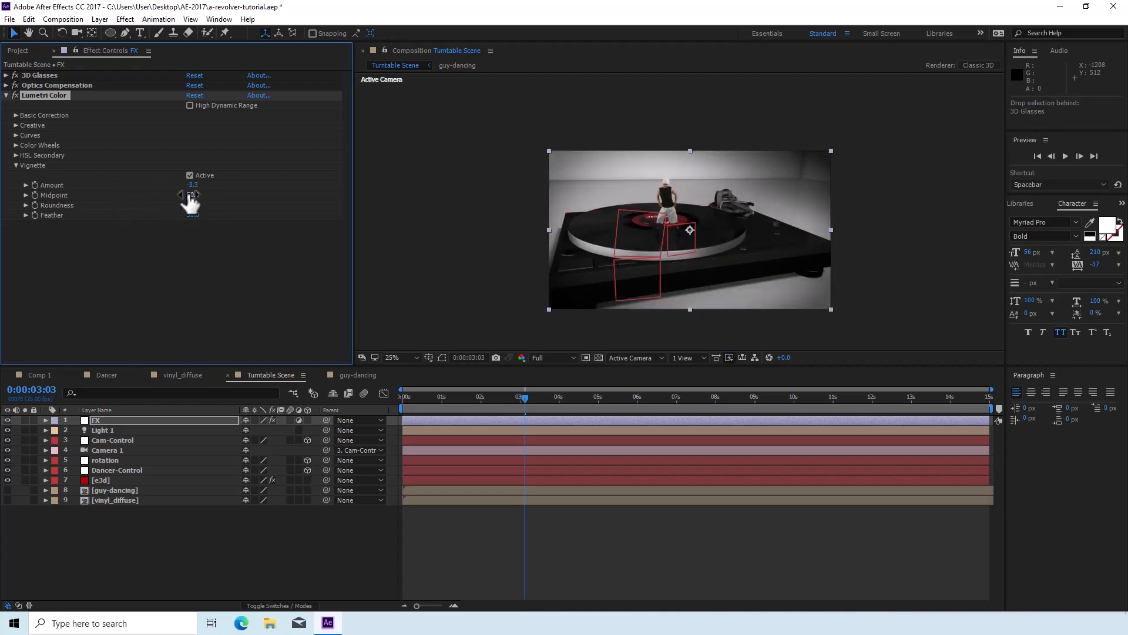
{"action": "mouse_move", "coordinate": [190, 195]}
{"action": "left_mouse_down"}
{"action": "mouse_move", "coordinate": [170, 201]}
{"action": "mouse_move", "coordinate": [203, 205]}
{"action": "left_mouse_up"}
{"action": "key", "text": "period"}
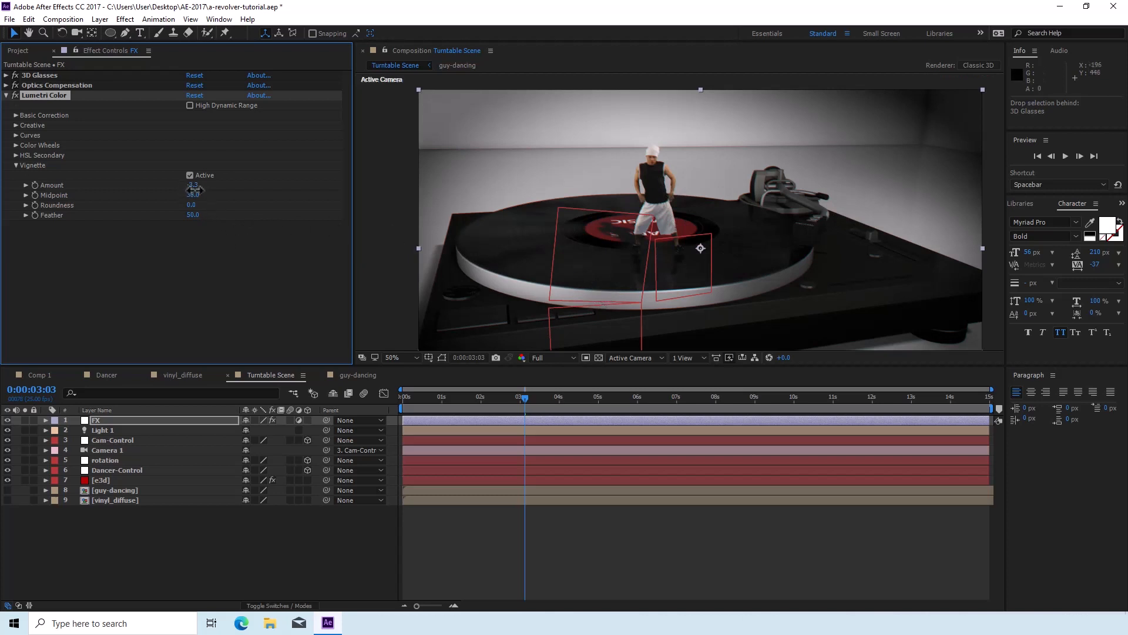
{"action": "left_click_drag", "start_coordinate": [193, 186], "coordinate": [276, 197]}
{"action": "scroll", "coordinate": [711, 270], "scroll_direction": "down", "scroll_amount": 2}
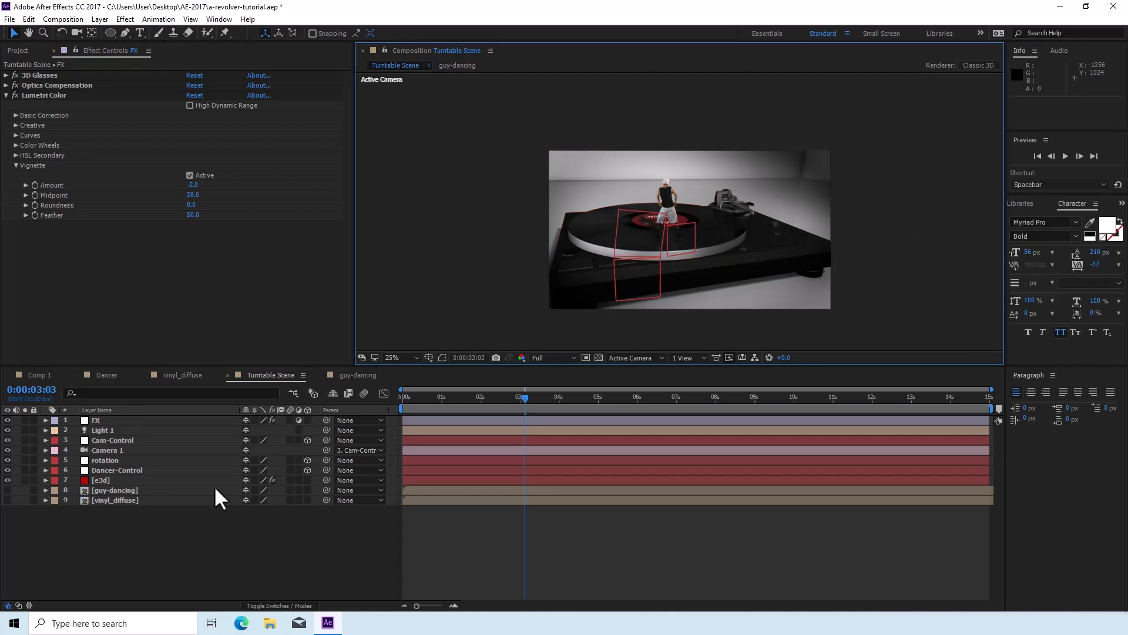
{"action": "left_click", "coordinate": [6, 96]}
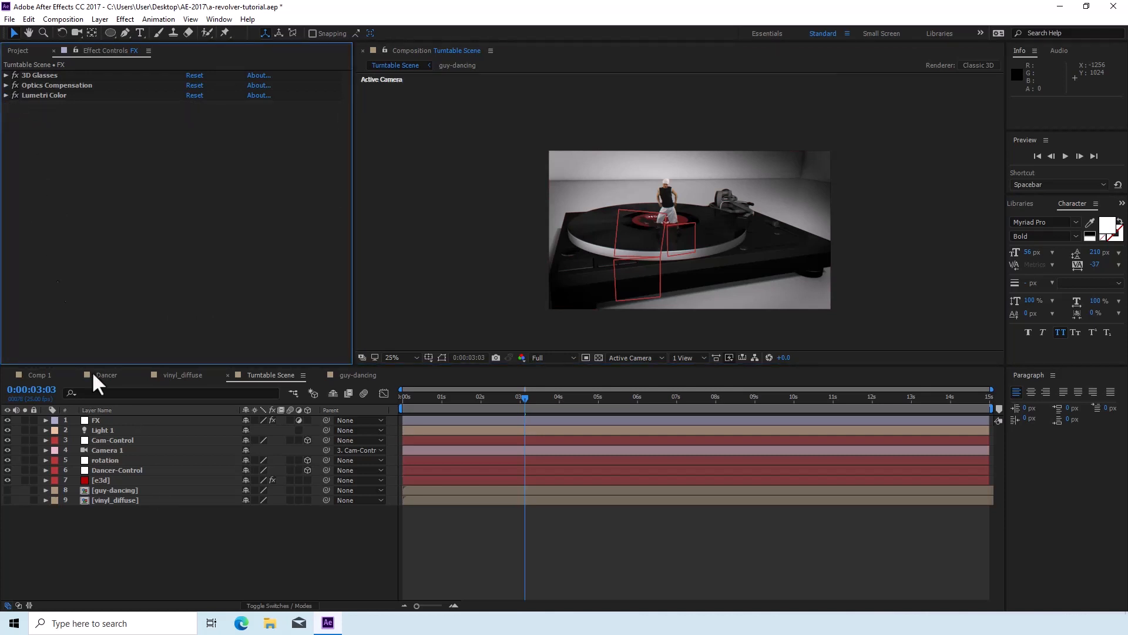
Hide the FX layer, enlarge the composition viewer and fit the composition in it
{"action": "left_click", "coordinate": [99, 419]}
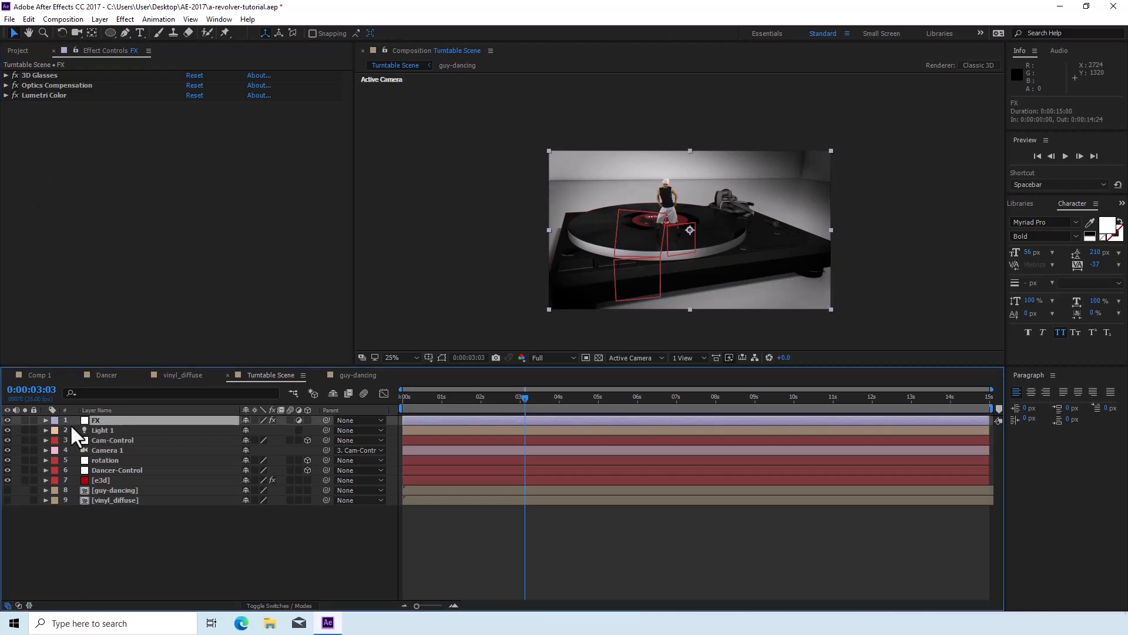
{"action": "left_click", "coordinate": [7, 420]}
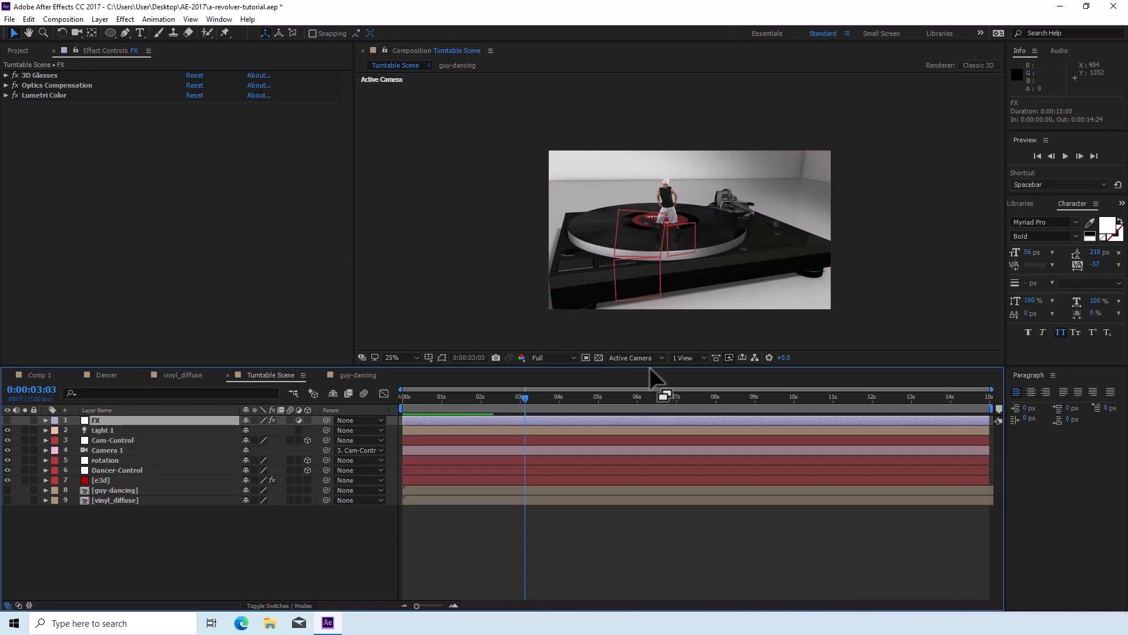
{"action": "left_click_drag", "start_coordinate": [650, 369], "coordinate": [657, 411]}
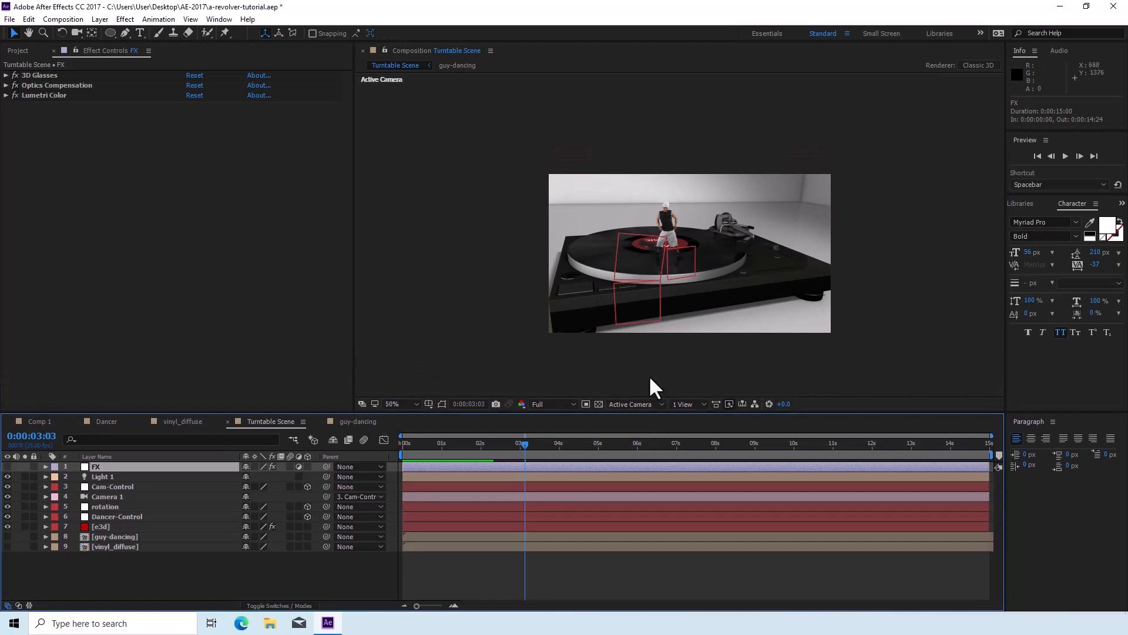
{"action": "left_click", "coordinate": [398, 404]}
{"action": "left_click", "coordinate": [404, 189]}
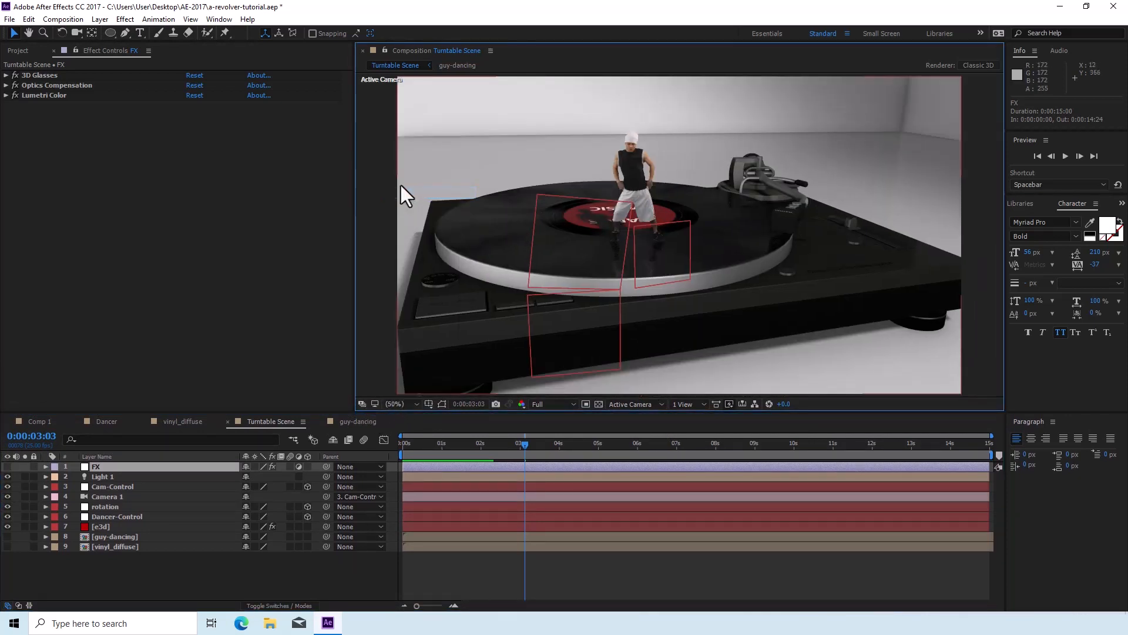
Enable Depth of Field in the settings of Camera 1
{"action": "left_click", "coordinate": [93, 496]}
{"action": "double_click", "coordinate": [80, 494]}
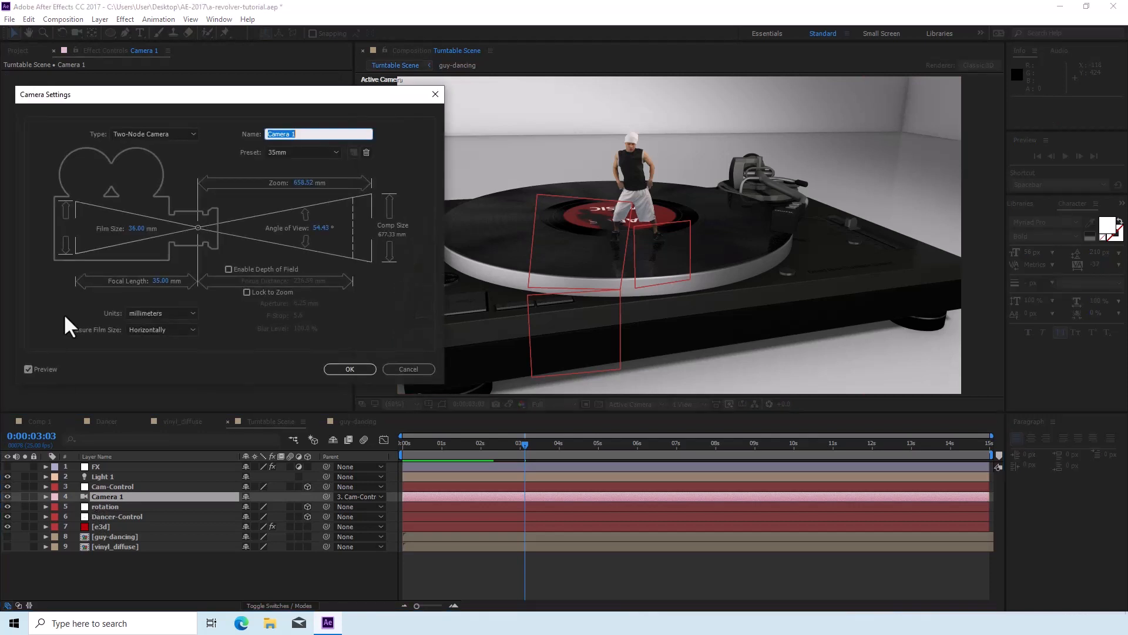
{"action": "left_click", "coordinate": [228, 270]}
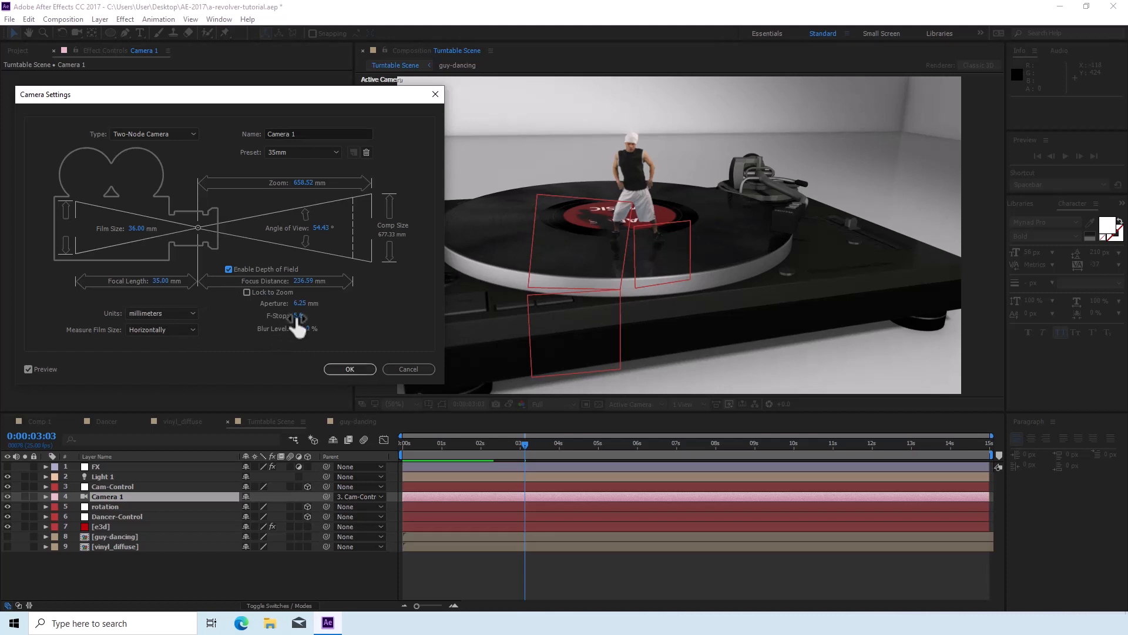
{"action": "left_click", "coordinate": [350, 369]}
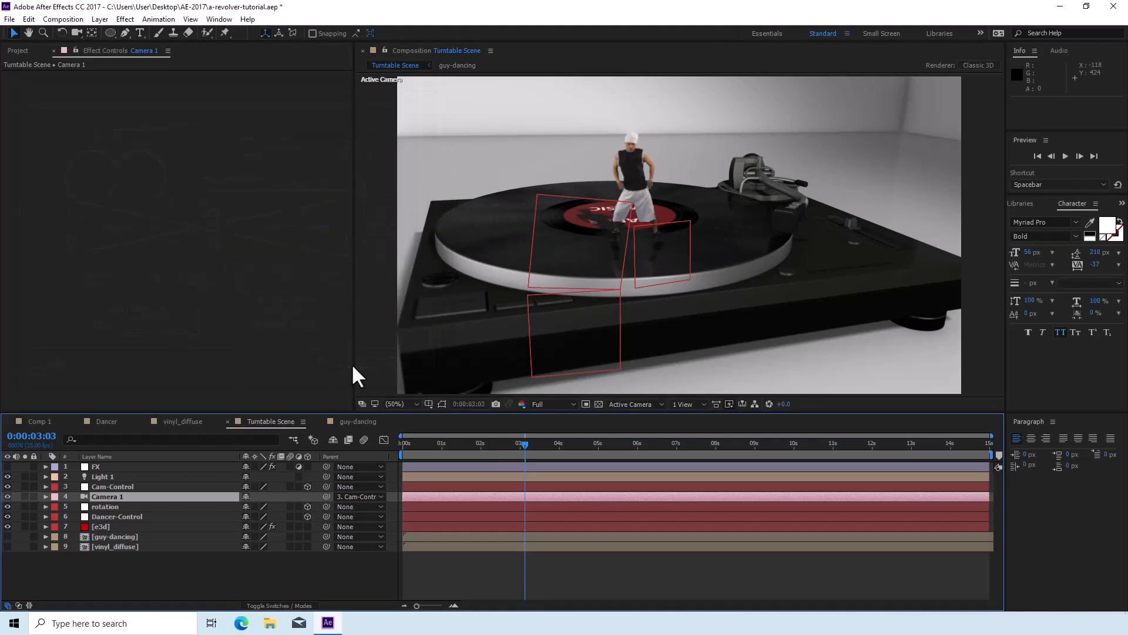
Enable Fog in the Render Settings of the e3d layer's Element effect and collapse the fog options
{"action": "left_click", "coordinate": [100, 525]}
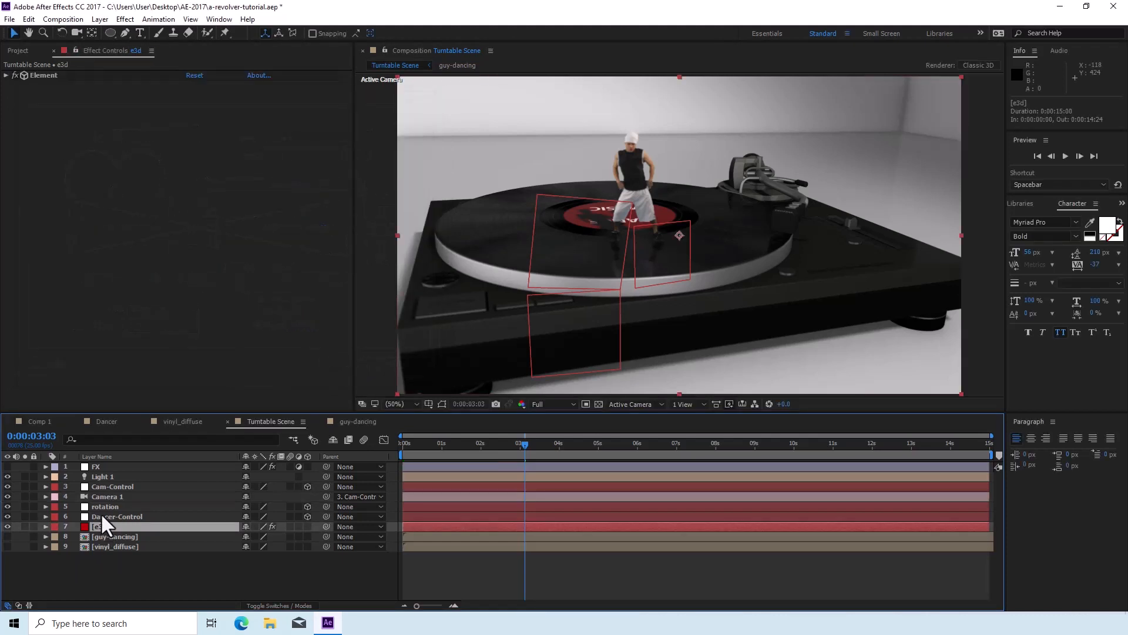
{"action": "left_click", "coordinate": [5, 75]}
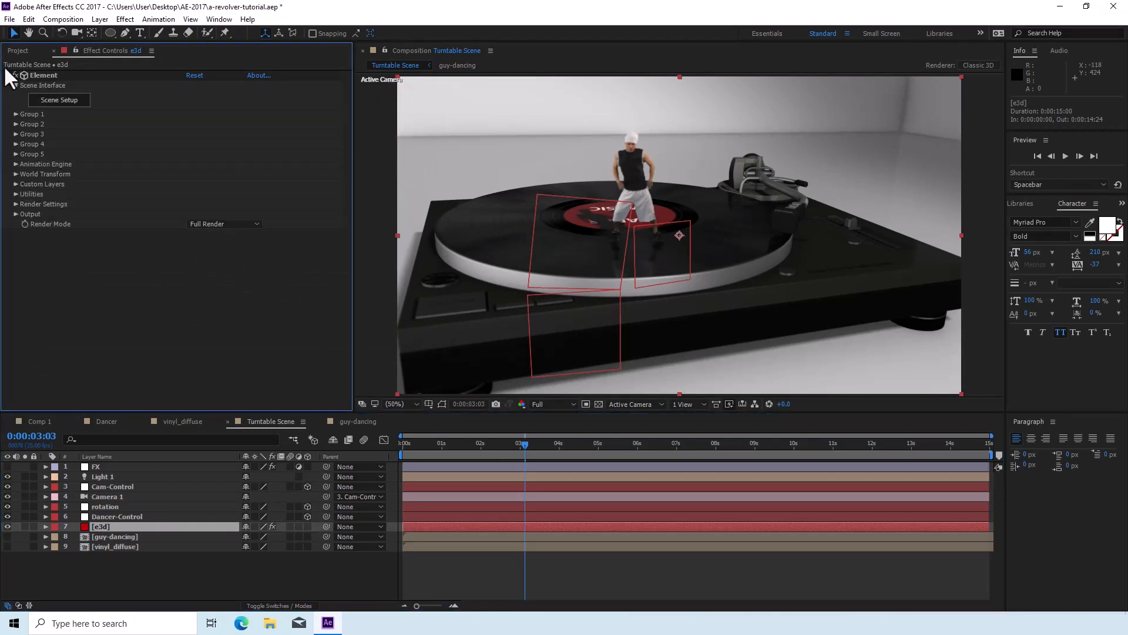
{"action": "left_click", "coordinate": [15, 203]}
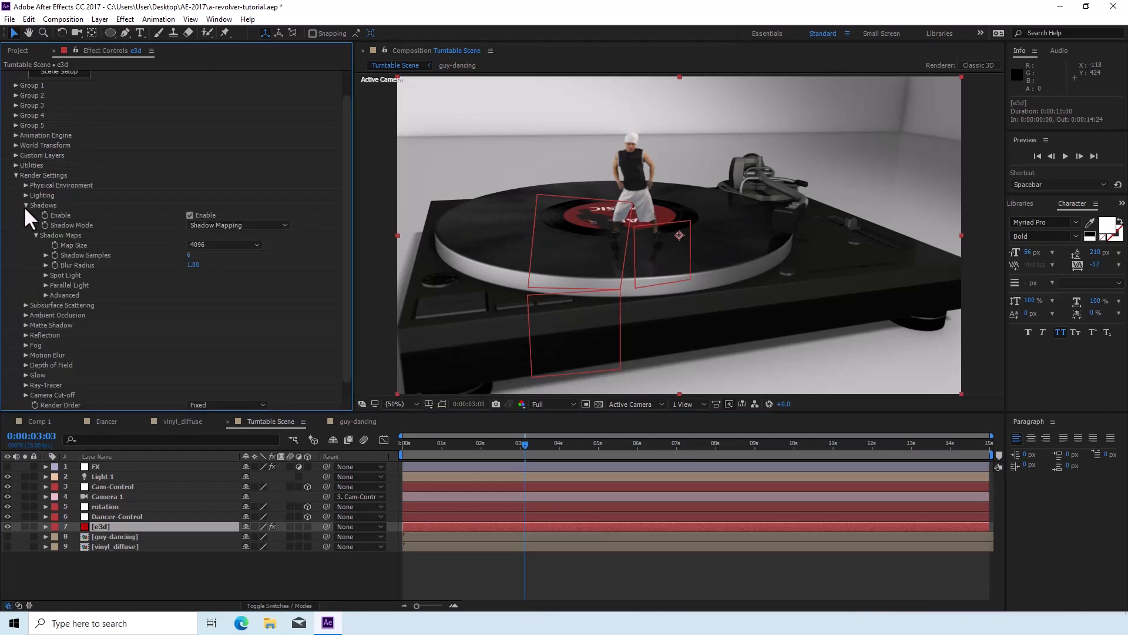
{"action": "left_click", "coordinate": [25, 206]}
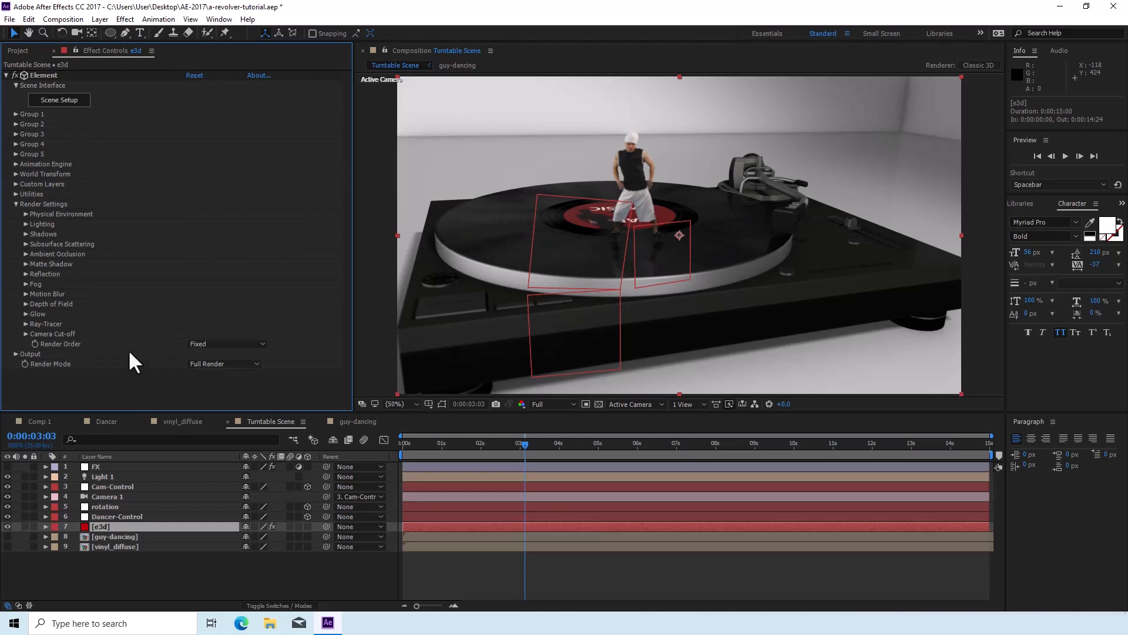
{"action": "left_click", "coordinate": [26, 284]}
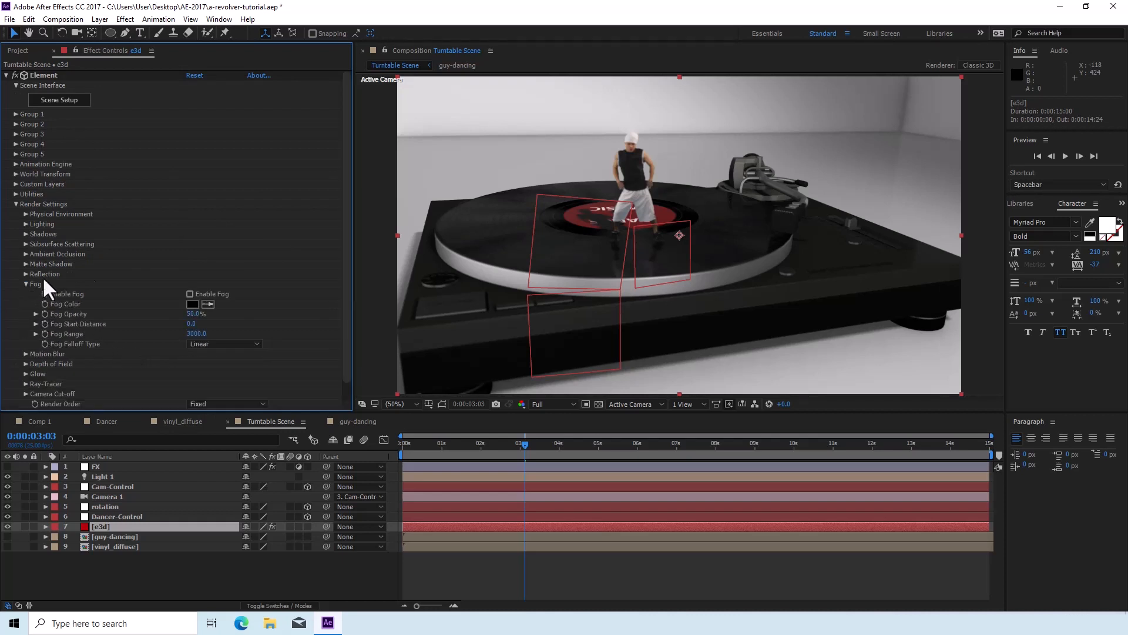
{"action": "left_click", "coordinate": [190, 294]}
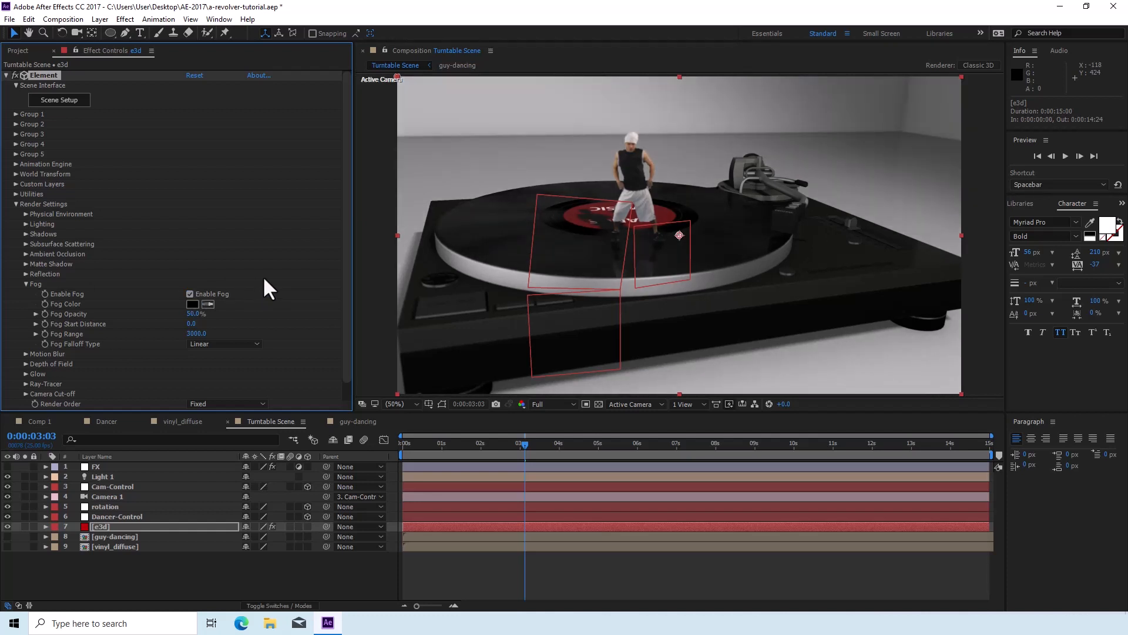
{"action": "left_click", "coordinate": [23, 284]}
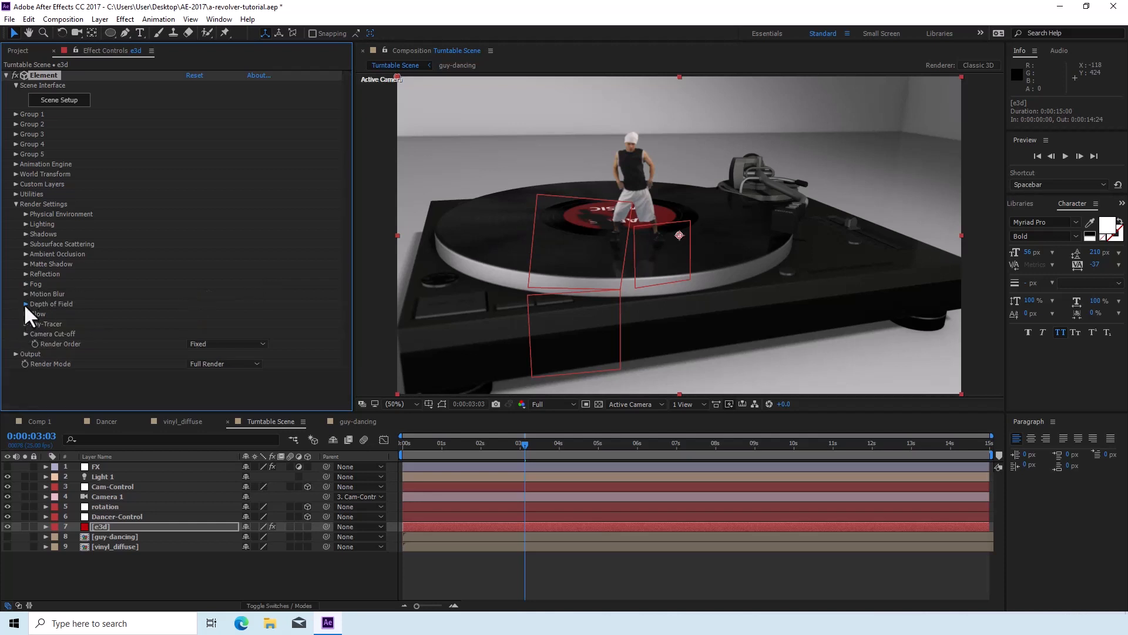
Set Element's depth of field mode to Focus Indicator in the Render Settings
{"action": "left_click", "coordinate": [26, 304]}
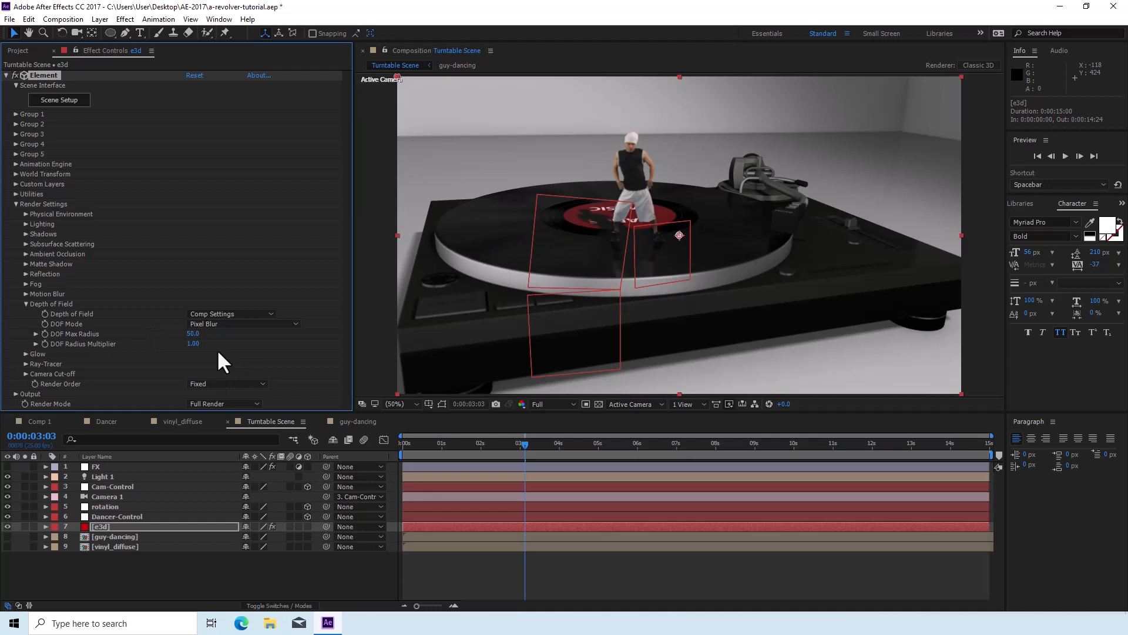
{"action": "left_click", "coordinate": [233, 326]}
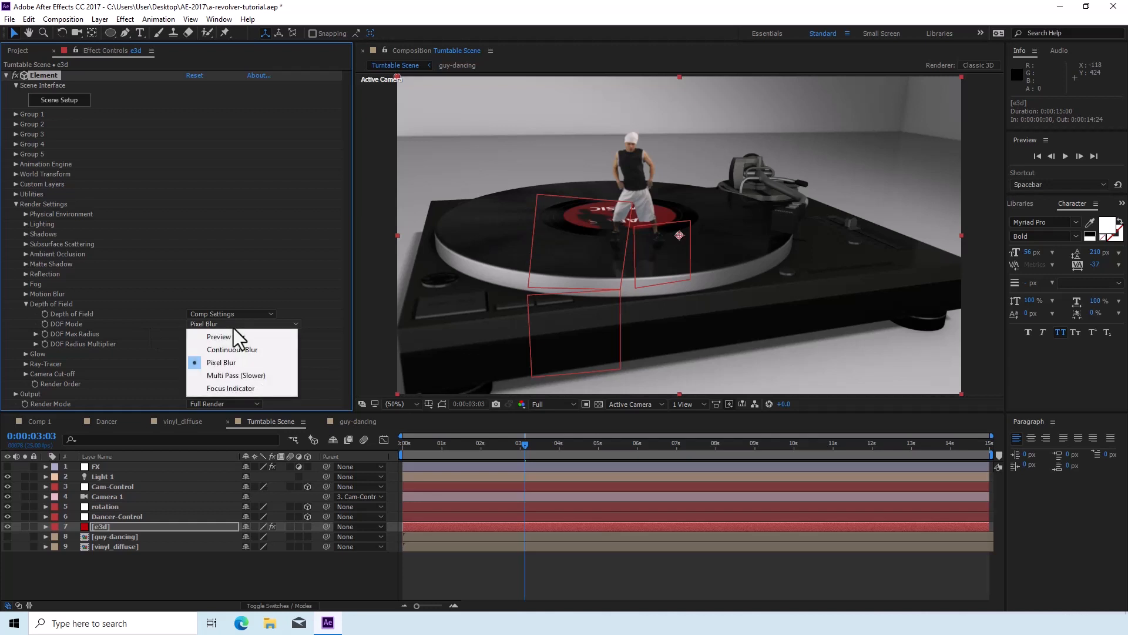
{"action": "left_click", "coordinate": [224, 388]}
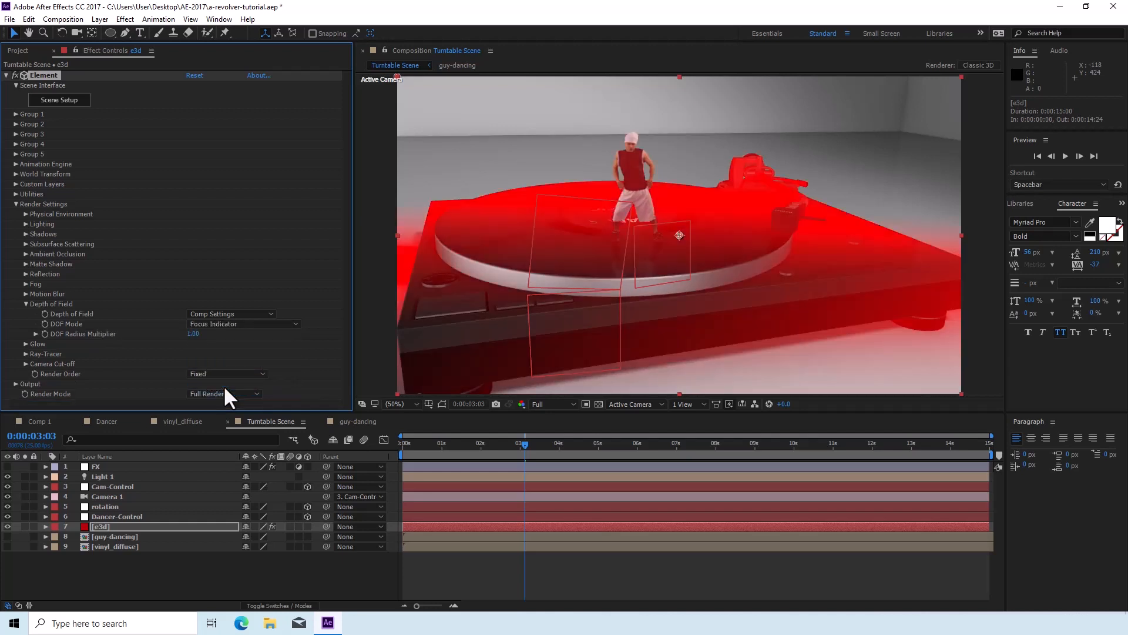
Expand Camera 1's Camera Options and start keyframing its Focus Distance at the first frame
{"action": "left_click_drag", "start_coordinate": [431, 444], "coordinate": [351, 445]}
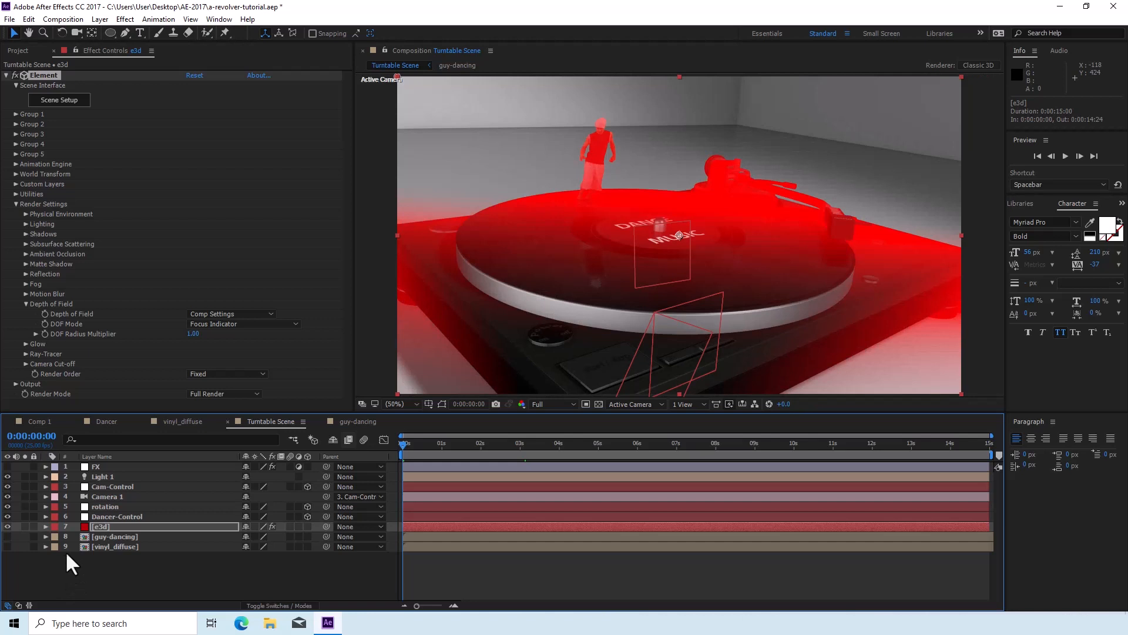
{"action": "left_click", "coordinate": [85, 496]}
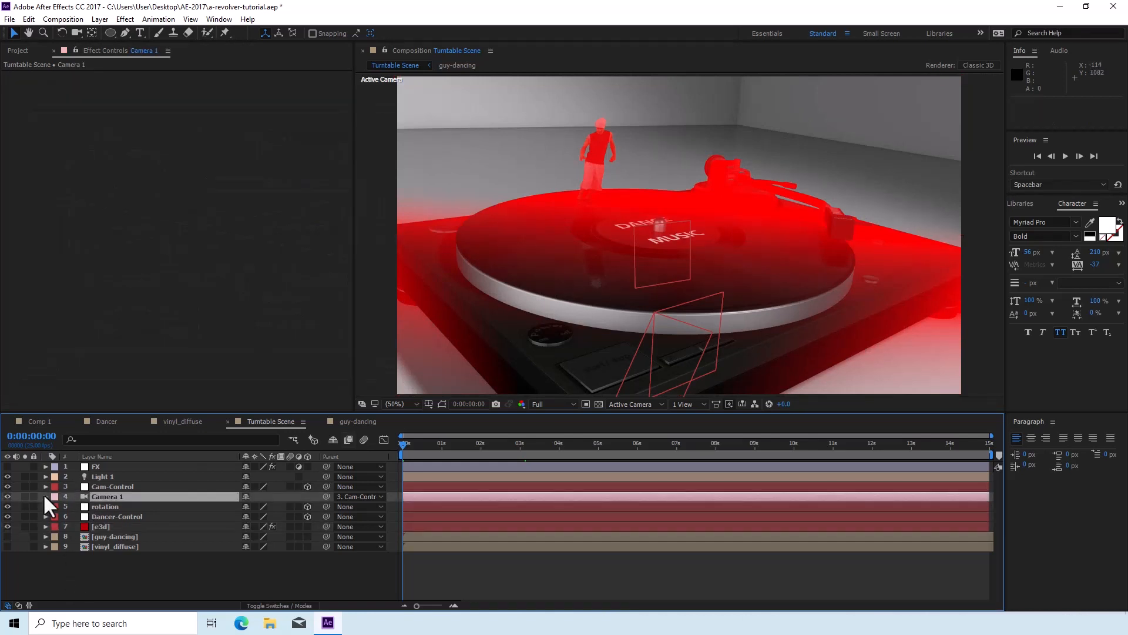
{"action": "left_click", "coordinate": [45, 496]}
{"action": "left_click", "coordinate": [60, 516]}
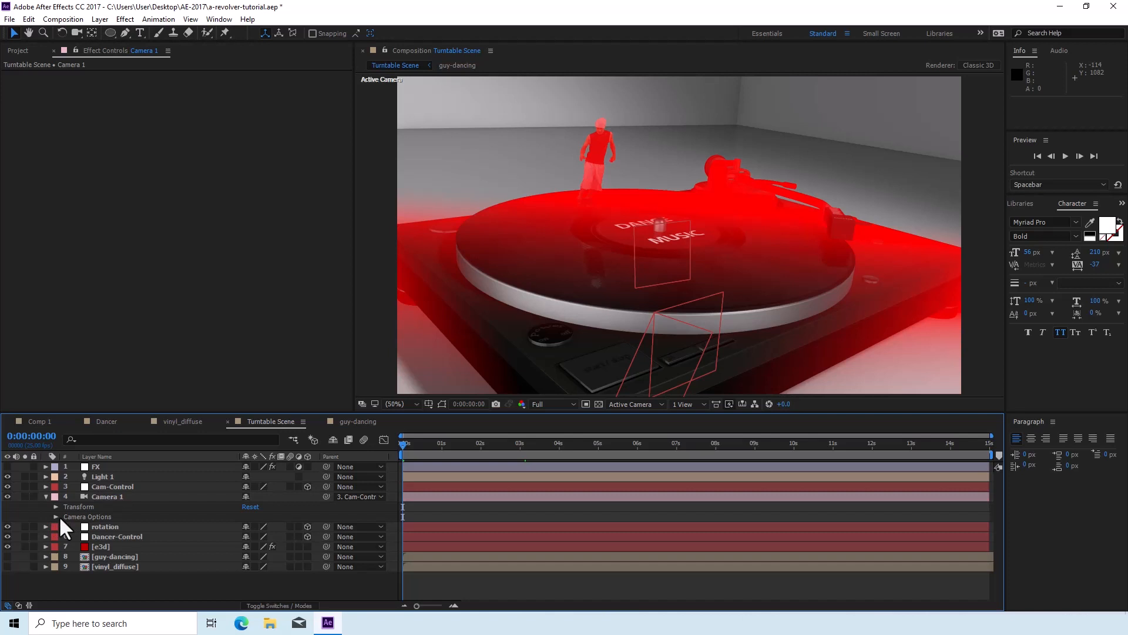
{"action": "left_click", "coordinate": [56, 516]}
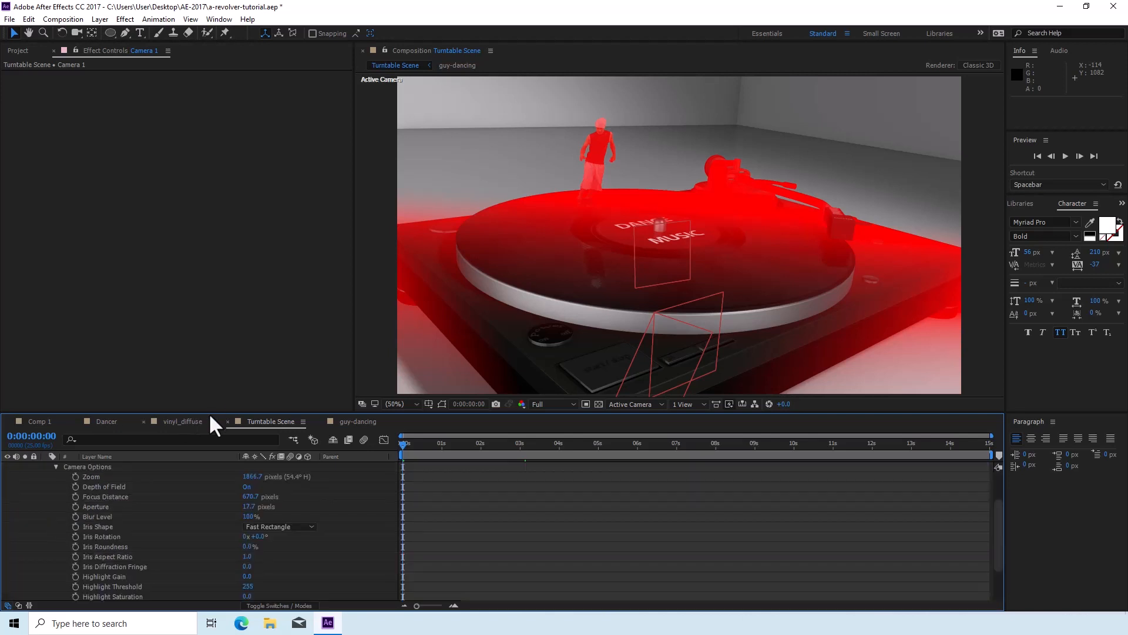
{"action": "left_click_drag", "start_coordinate": [209, 412], "coordinate": [227, 357]}
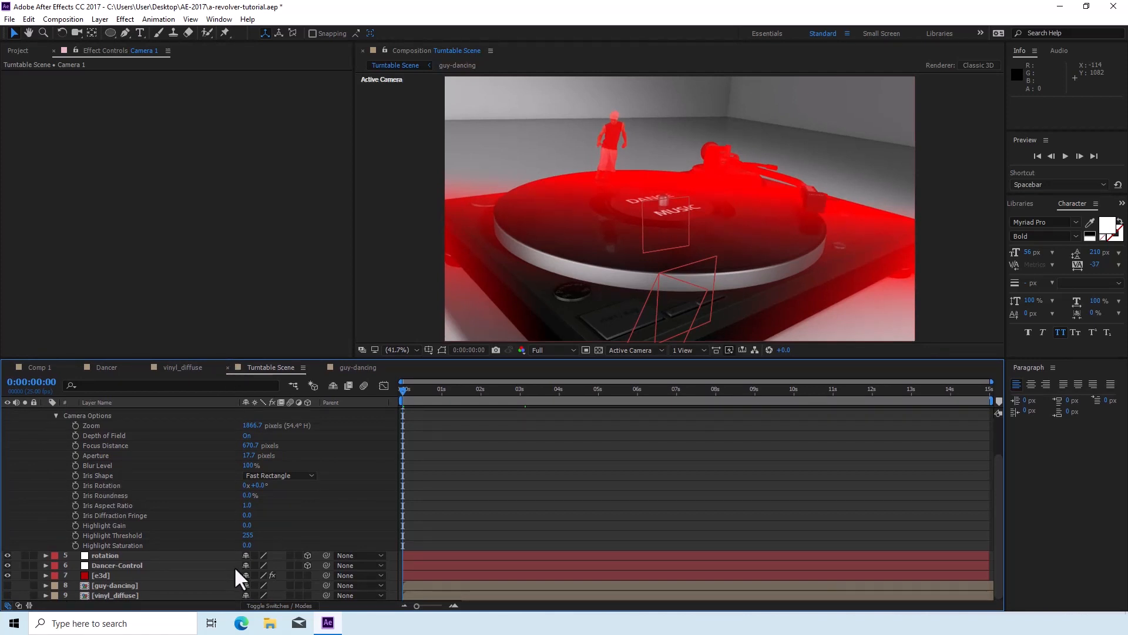
{"action": "left_click", "coordinate": [76, 444]}
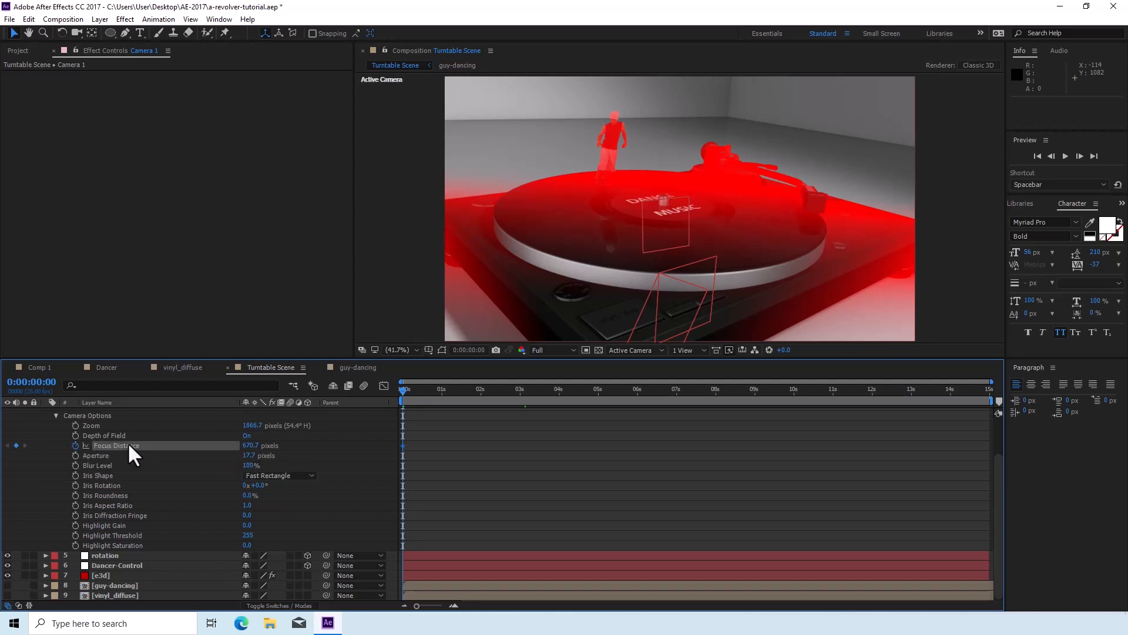
Keyframe Camera 1's Focus Distance at 519.7 pixels at 0:00:01:24 and set the first-frame keyframe to 612.7 pixels
{"action": "left_click", "coordinate": [479, 391]}
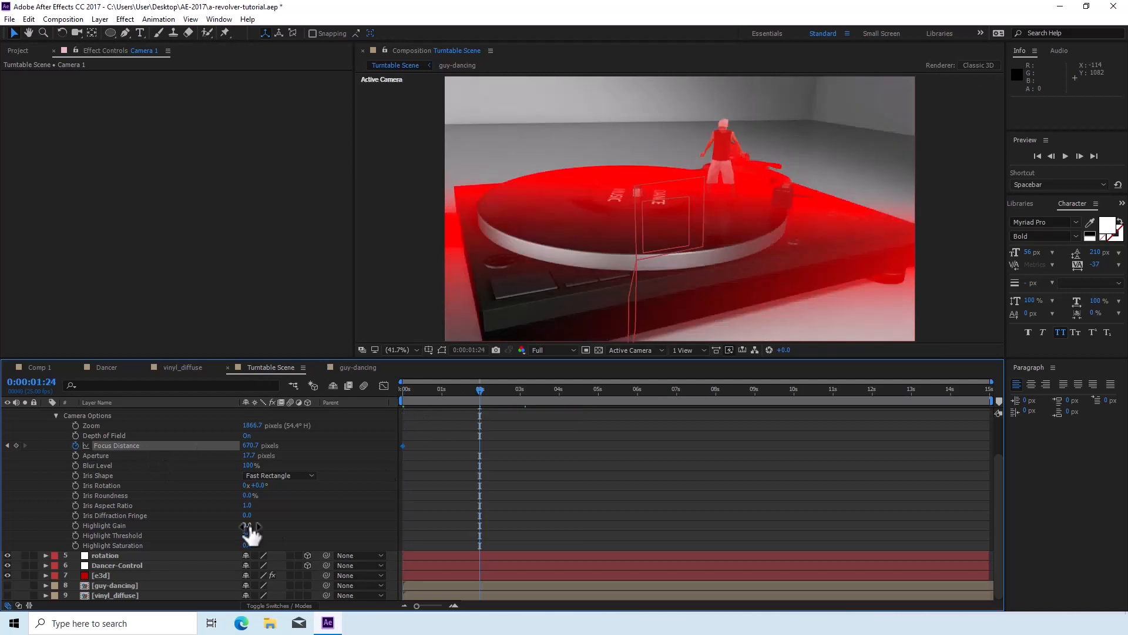
{"action": "left_click_drag", "start_coordinate": [251, 445], "coordinate": [163, 445]}
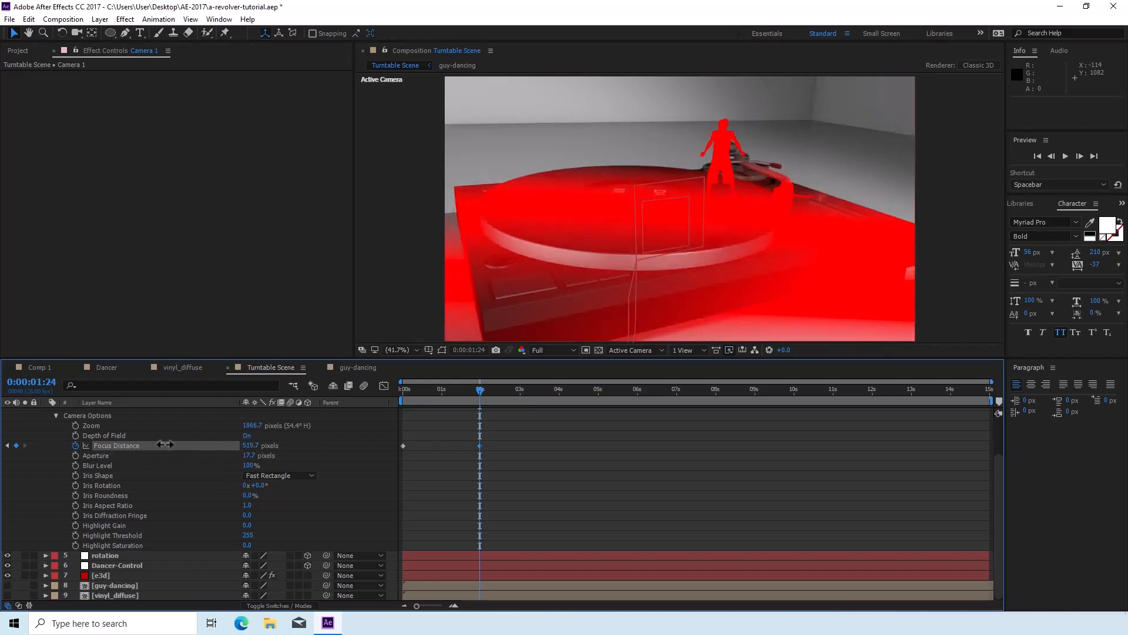
{"action": "left_click_drag", "start_coordinate": [450, 390], "coordinate": [344, 401]}
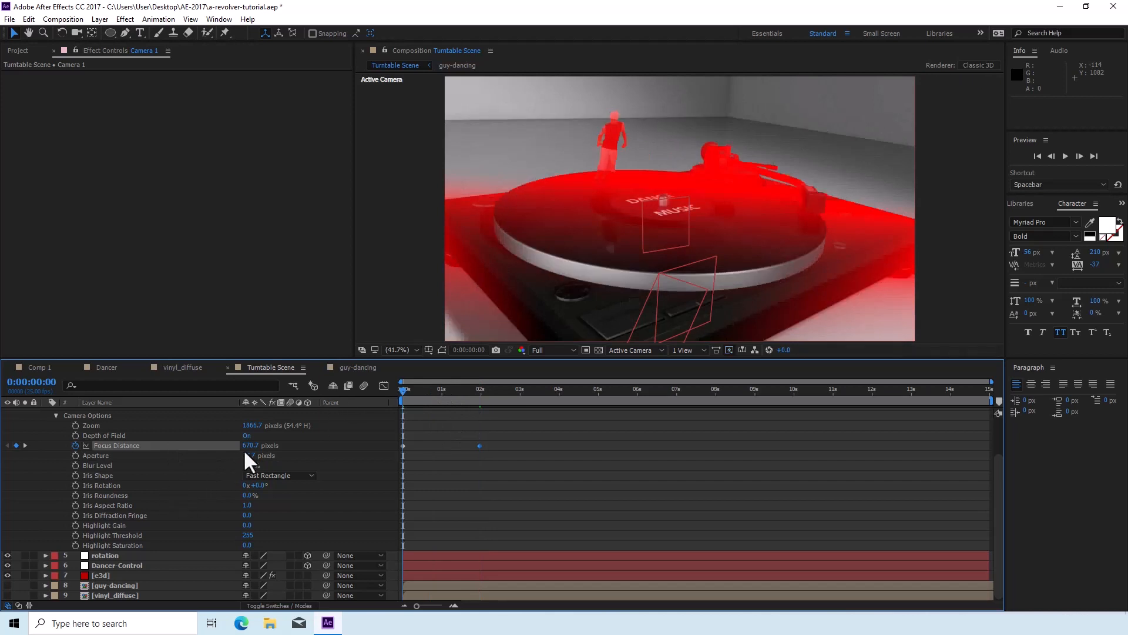
{"action": "left_click_drag", "start_coordinate": [253, 452], "coordinate": [222, 453]}
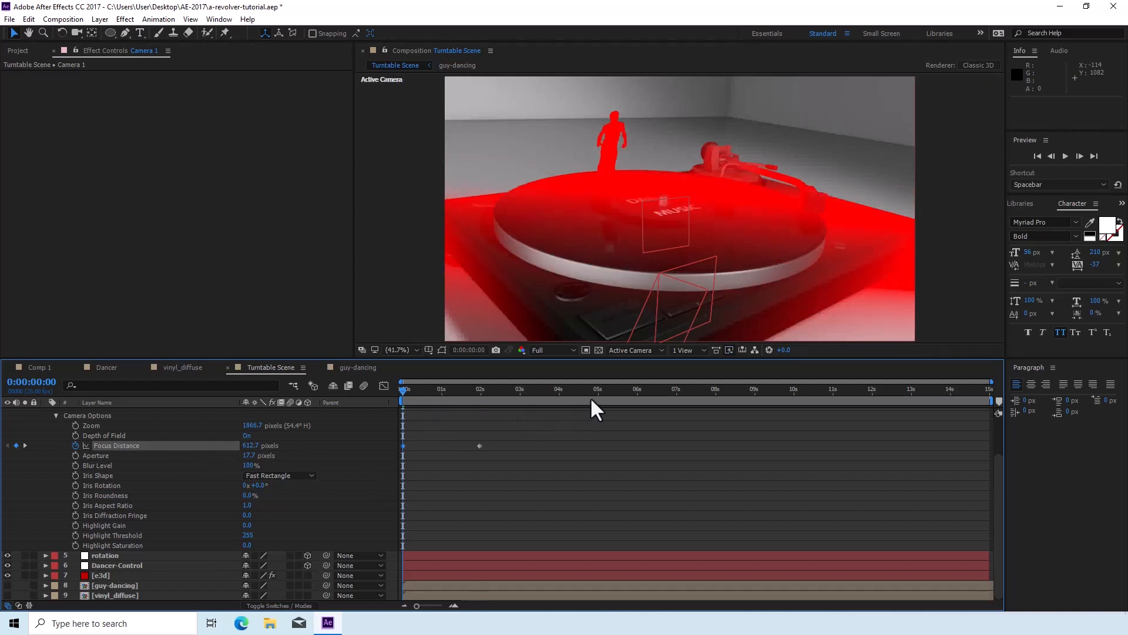
Add Focus Distance keyframes about every two seconds from 4 seconds to the end, adjusting them so the red focus indicator covers the dancer
{"action": "left_click", "coordinate": [559, 394]}
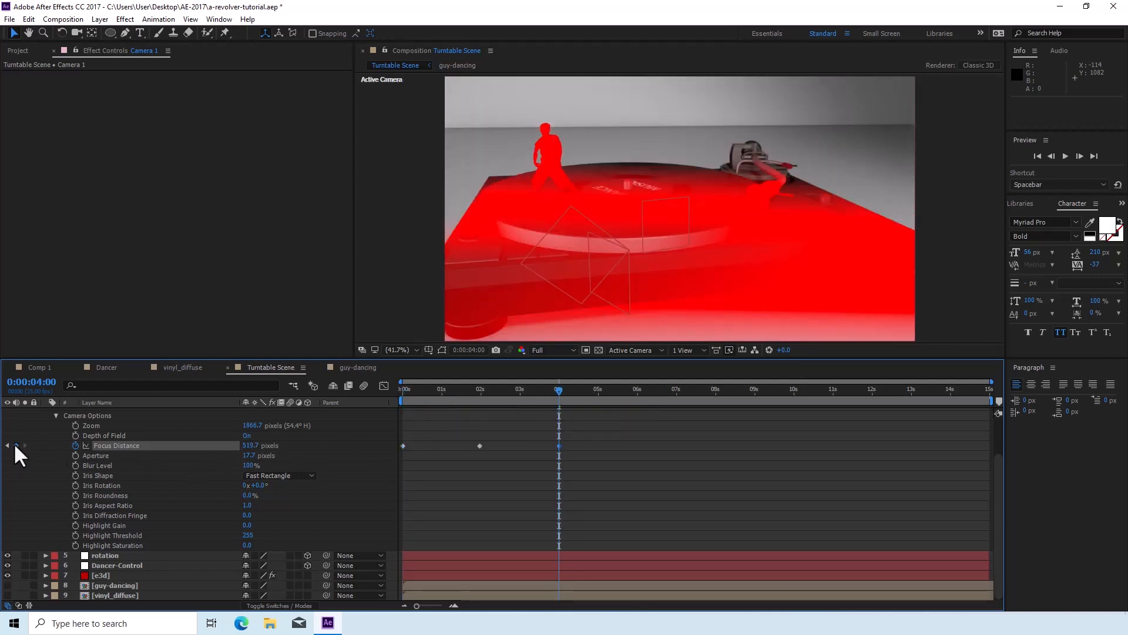
{"action": "left_click", "coordinate": [636, 394]}
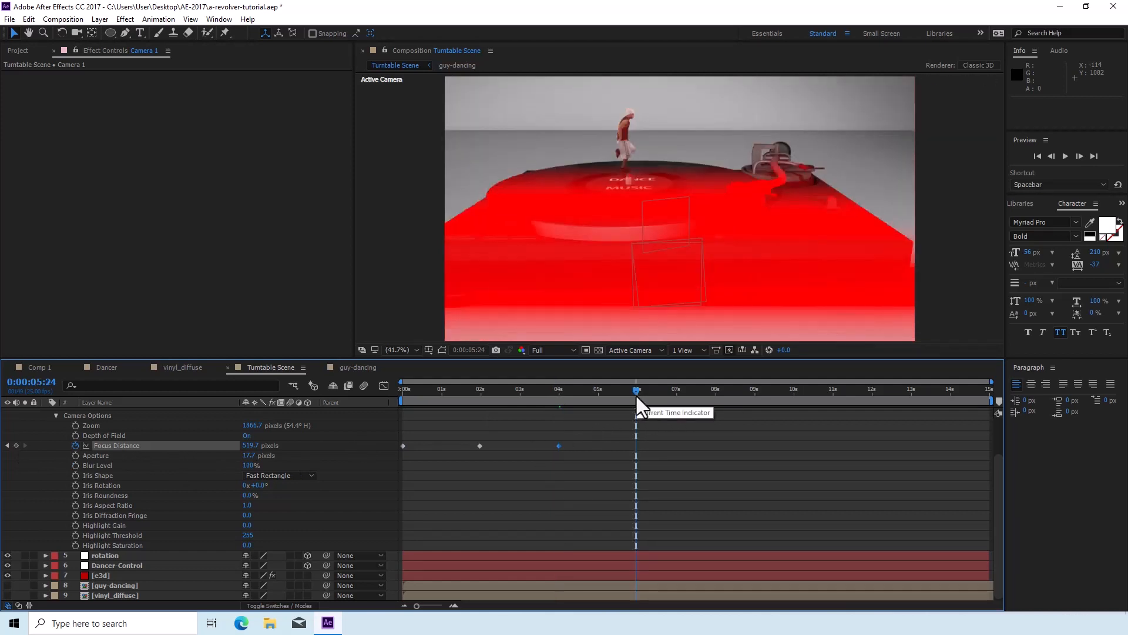
{"action": "left_click_drag", "start_coordinate": [250, 445], "coordinate": [413, 451]}
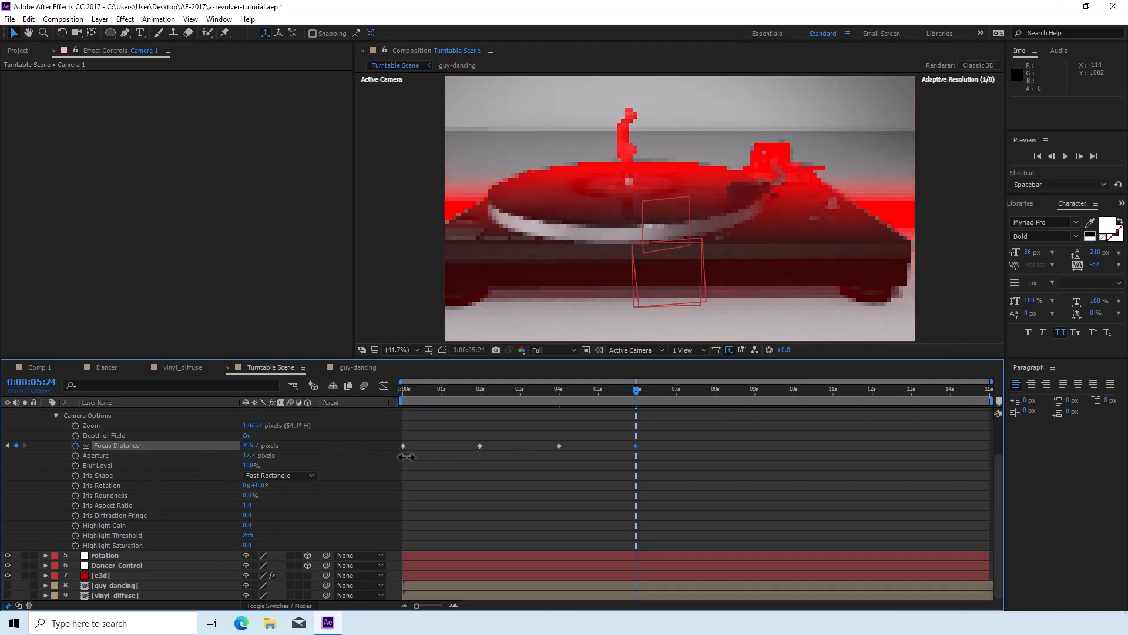
{"action": "left_click", "coordinate": [718, 395]}
{"action": "mouse_move", "coordinate": [252, 446]}
{"action": "left_mouse_down"}
{"action": "mouse_move", "coordinate": [188, 447]}
{"action": "mouse_move", "coordinate": [320, 450]}
{"action": "mouse_move", "coordinate": [194, 448]}
{"action": "mouse_move", "coordinate": [270, 448]}
{"action": "mouse_move", "coordinate": [217, 451]}
{"action": "mouse_move", "coordinate": [247, 453]}
{"action": "mouse_move", "coordinate": [235, 447]}
{"action": "left_mouse_up"}
{"action": "left_click", "coordinate": [794, 395]}
{"action": "left_click", "coordinate": [870, 395]}
{"action": "left_click", "coordinate": [950, 395]}
{"action": "left_click", "coordinate": [987, 395]}
Fill in Focus Distance keyframes at the odd seconds from 1 to 13 and return to the first frame
{"action": "left_click", "coordinate": [441, 393]}
{"action": "left_click", "coordinate": [518, 393]}
{"action": "left_click", "coordinate": [597, 391]}
{"action": "left_click", "coordinate": [675, 393]}
{"action": "left_click", "coordinate": [754, 390]}
{"action": "left_click", "coordinate": [832, 390]}
{"action": "left_click", "coordinate": [910, 393]}
{"action": "left_click_drag", "start_coordinate": [909, 393], "coordinate": [58, 449]}
Collapse Camera 1's Camera Options and set the DOF Mode of the e3d layer's Element effect to Pixel Blur
{"action": "left_click", "coordinate": [56, 416]}
{"action": "left_click", "coordinate": [99, 493]}
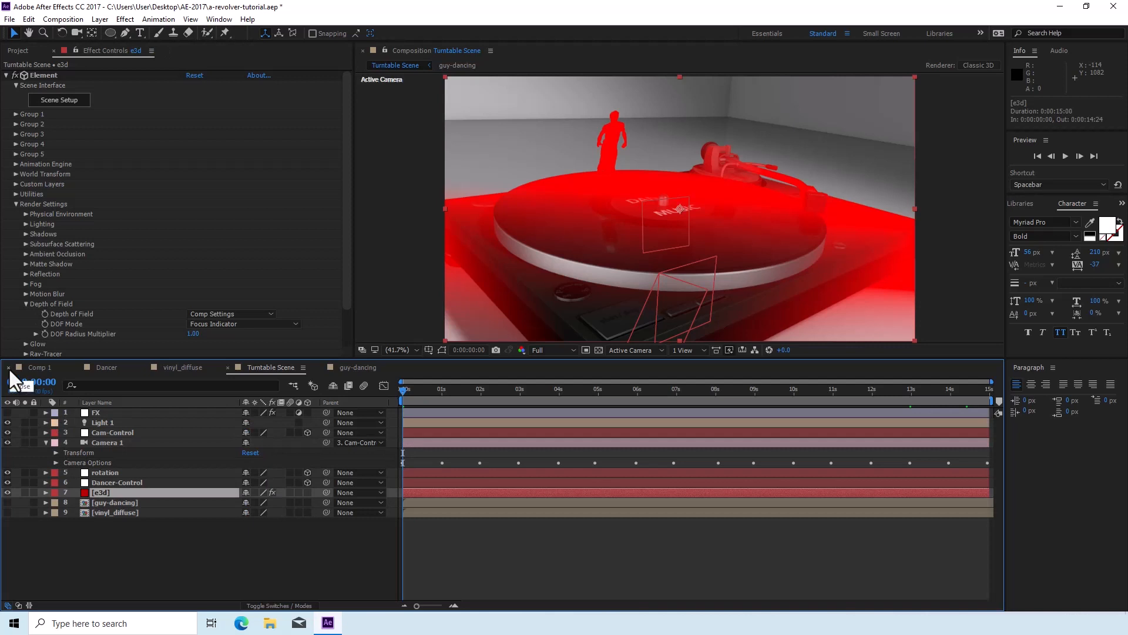
{"action": "left_click", "coordinate": [227, 322]}
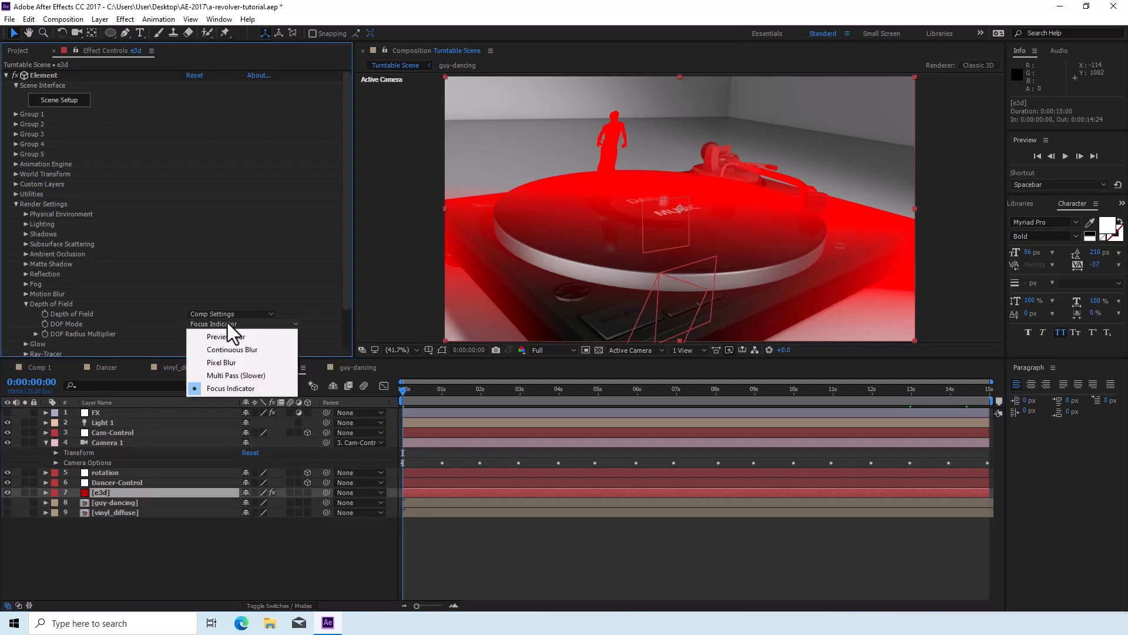
{"action": "left_click", "coordinate": [217, 360]}
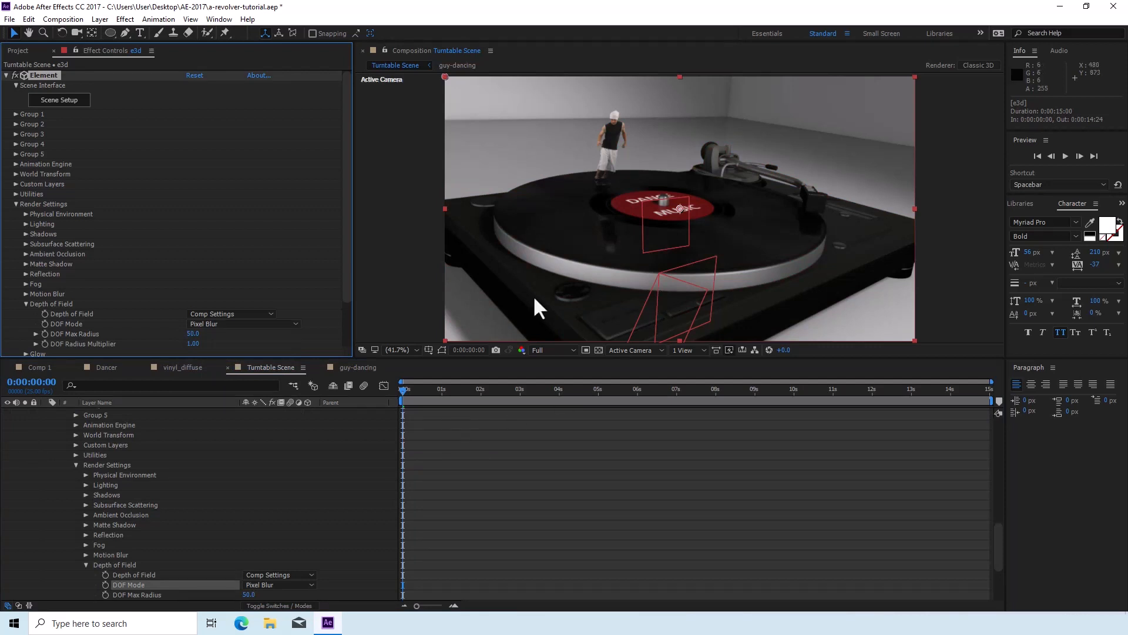
Examine the depth of field blur at 100% and 50% magnification and preview the turntable animation from the first frame
{"action": "left_click", "coordinate": [415, 350]}
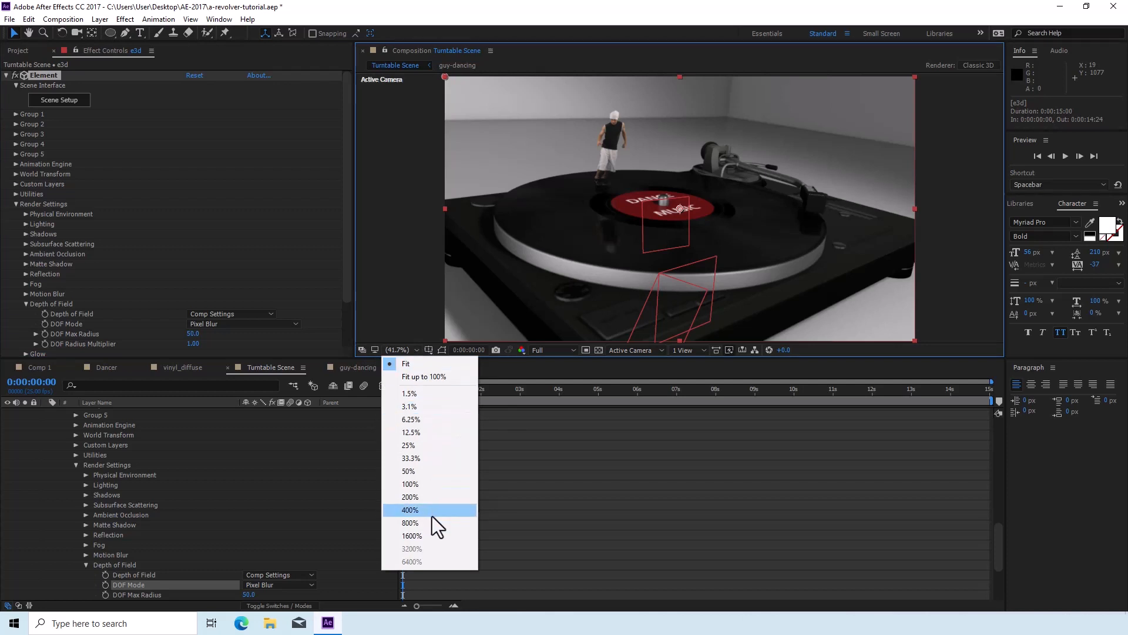
{"action": "left_click", "coordinate": [427, 487]}
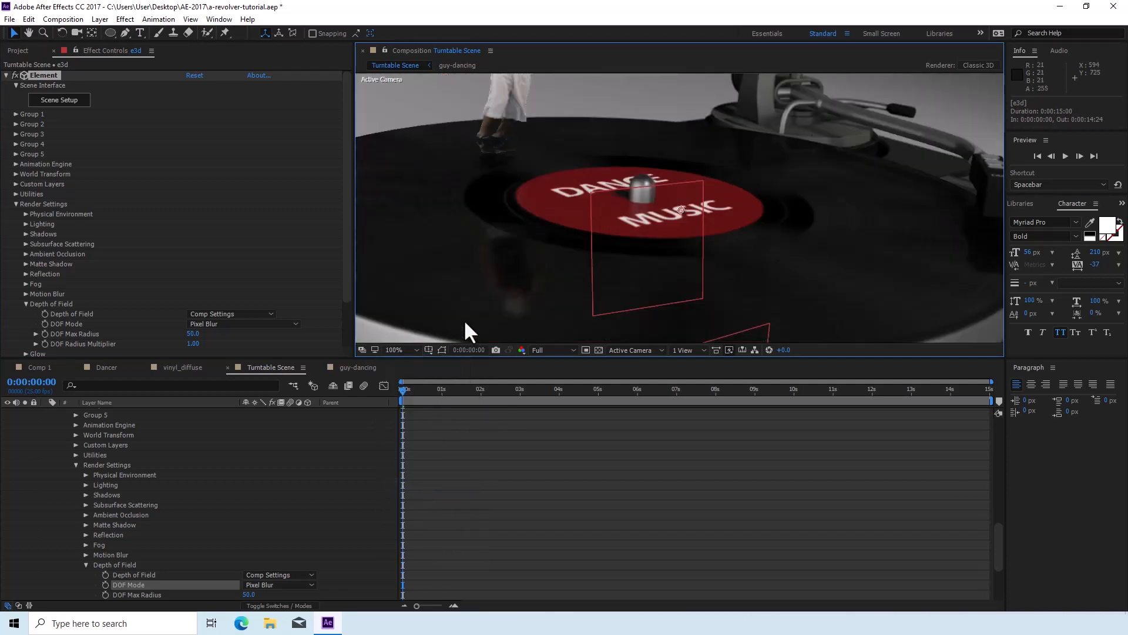
{"action": "key", "text": "period"}
{"action": "key", "text": "comma"}
{"action": "key", "text": "comma"}
{"action": "key", "text": "comma"}
{"action": "key", "text": "comma"}
{"action": "key", "text": "period"}
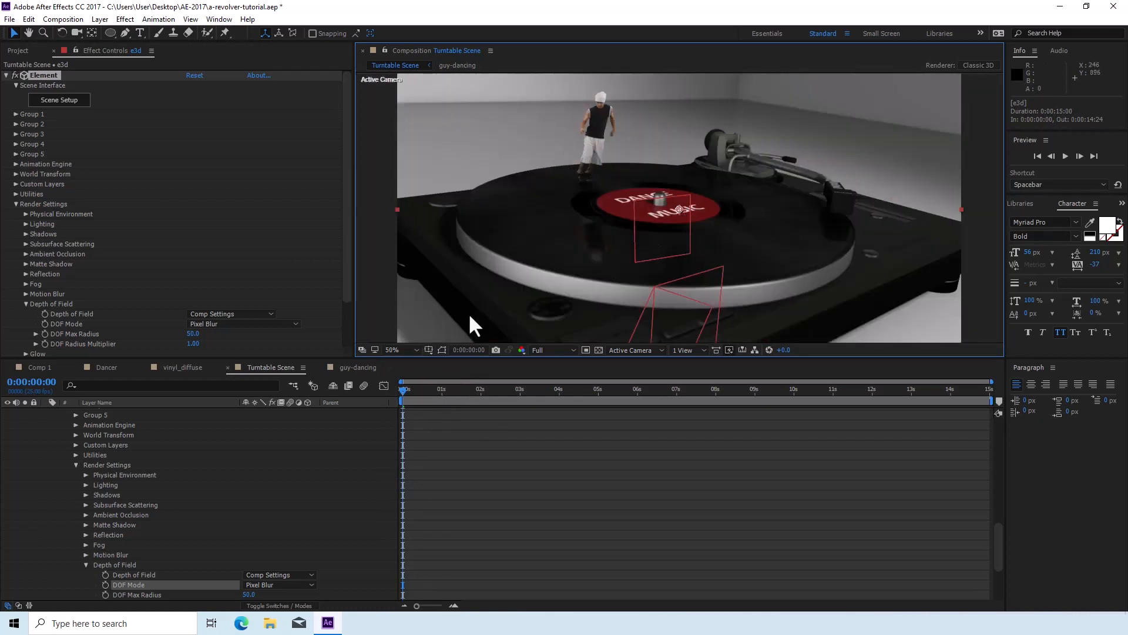
{"action": "key", "text": "space"}
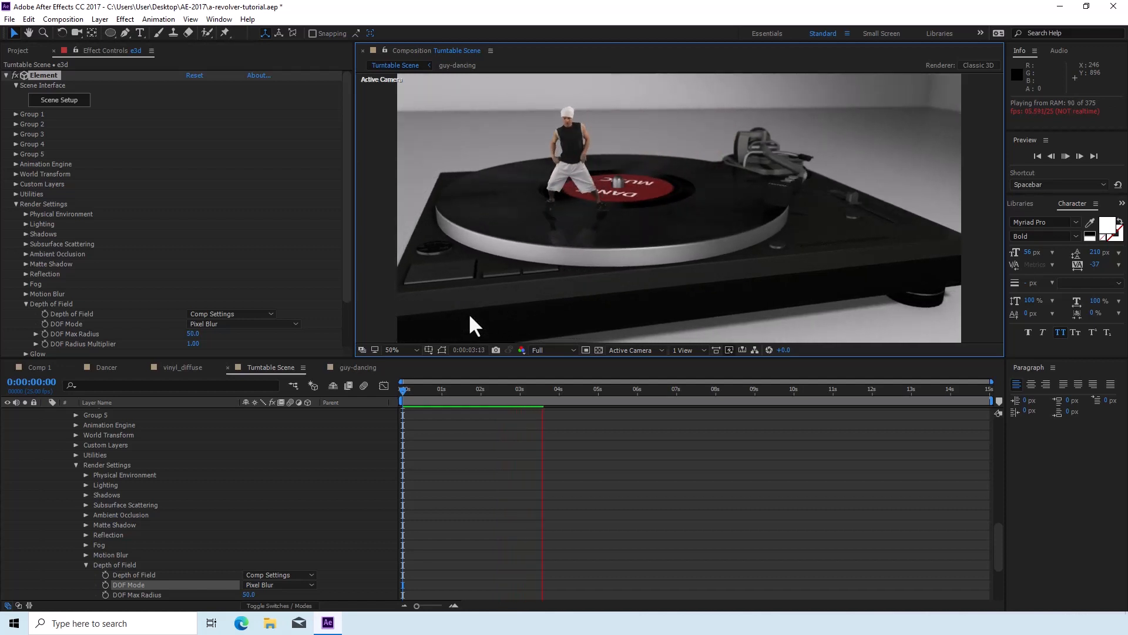
{"action": "key", "text": "space"}
{"action": "left_click_drag", "start_coordinate": [507, 391], "coordinate": [375, 422]}
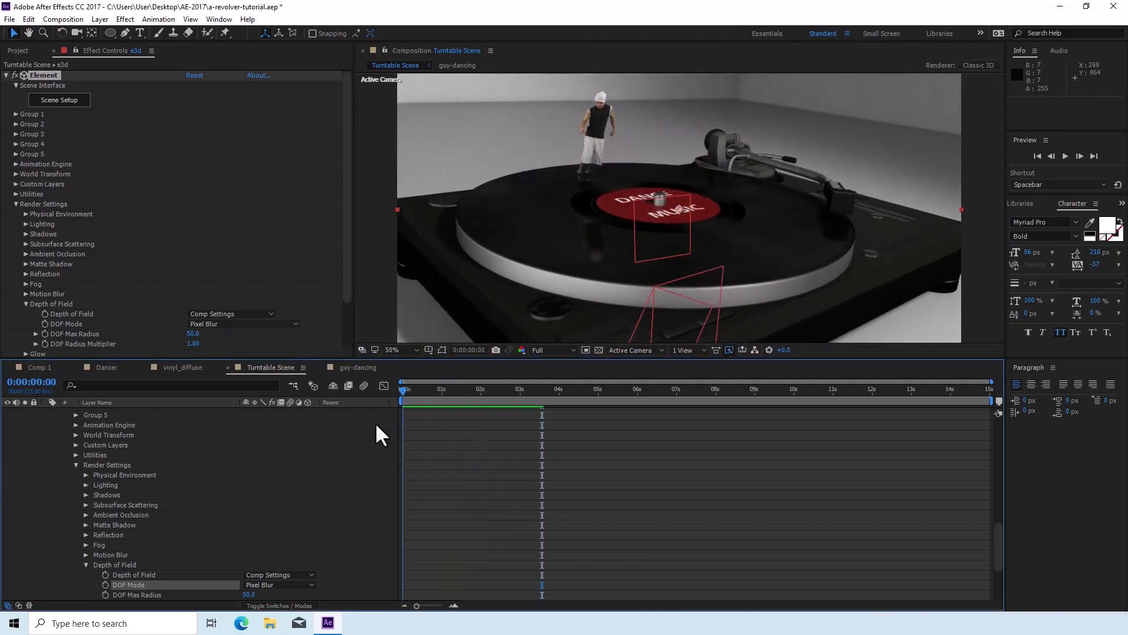
Collapse Element's Render Settings and the e3d layer's expanded properties in the timeline
{"action": "left_click", "coordinate": [74, 465]}
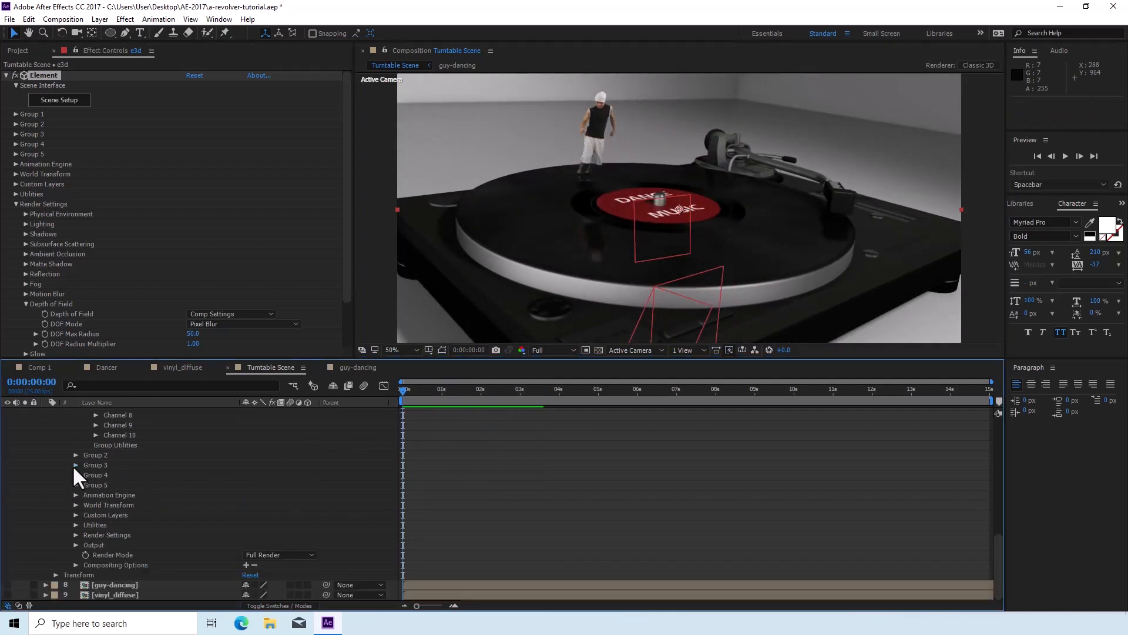
{"action": "left_click", "coordinate": [14, 203]}
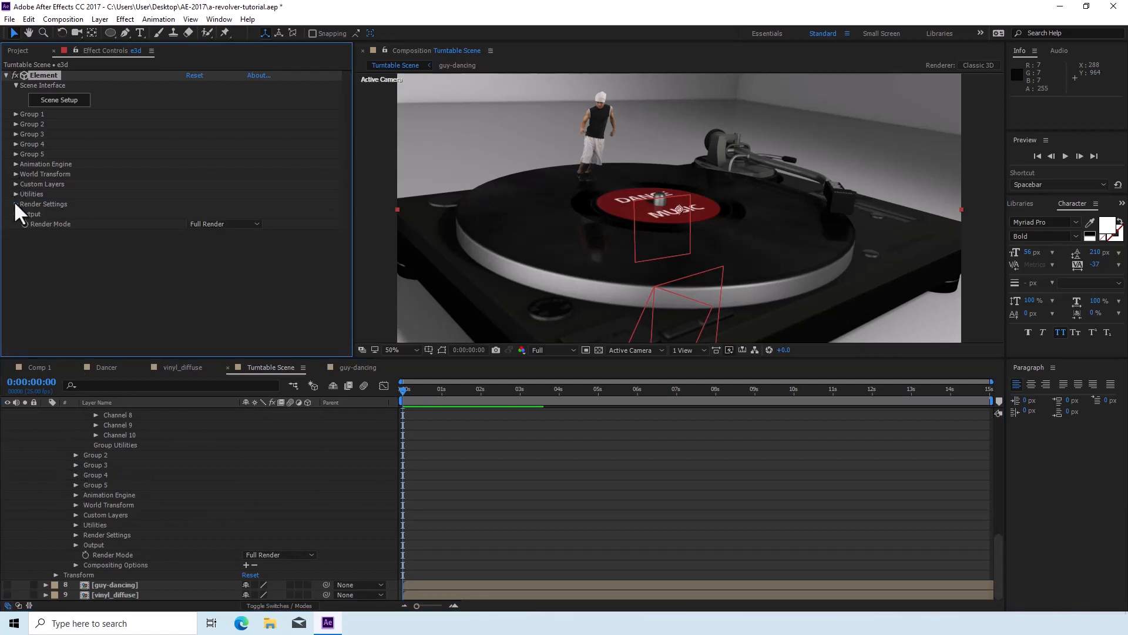
{"action": "scroll", "coordinate": [195, 475], "scroll_direction": "up", "scroll_amount": 12}
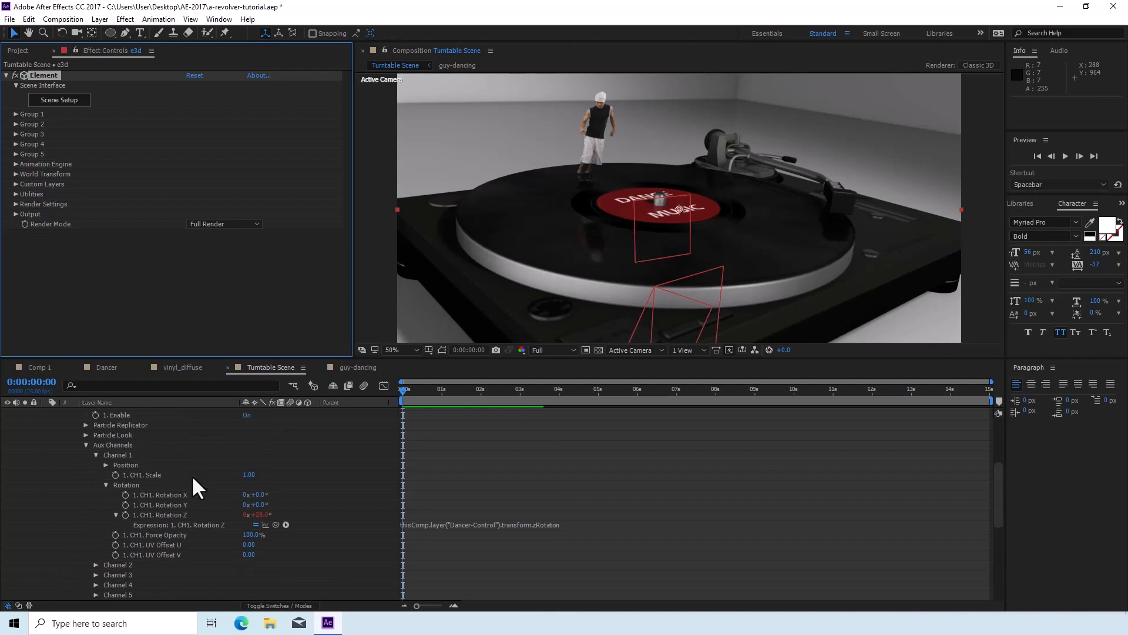
{"action": "left_click", "coordinate": [45, 492]}
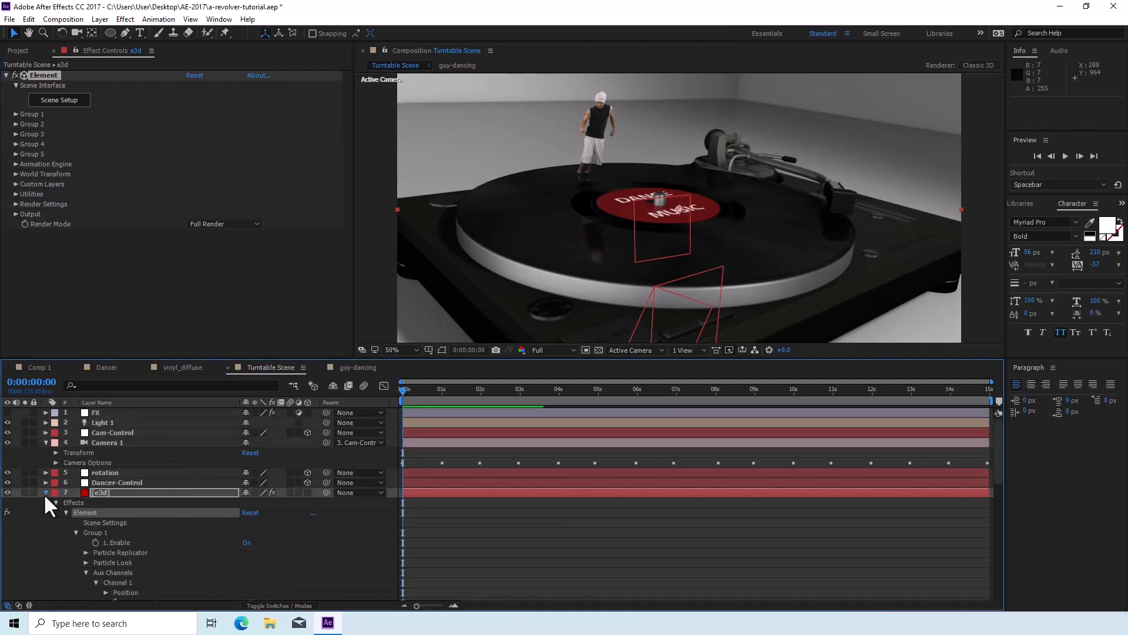
Set Camera 1's aperture to 15 mm with Depth of Field kept enabled, and preview the stronger blur
{"action": "double_click", "coordinate": [80, 443]}
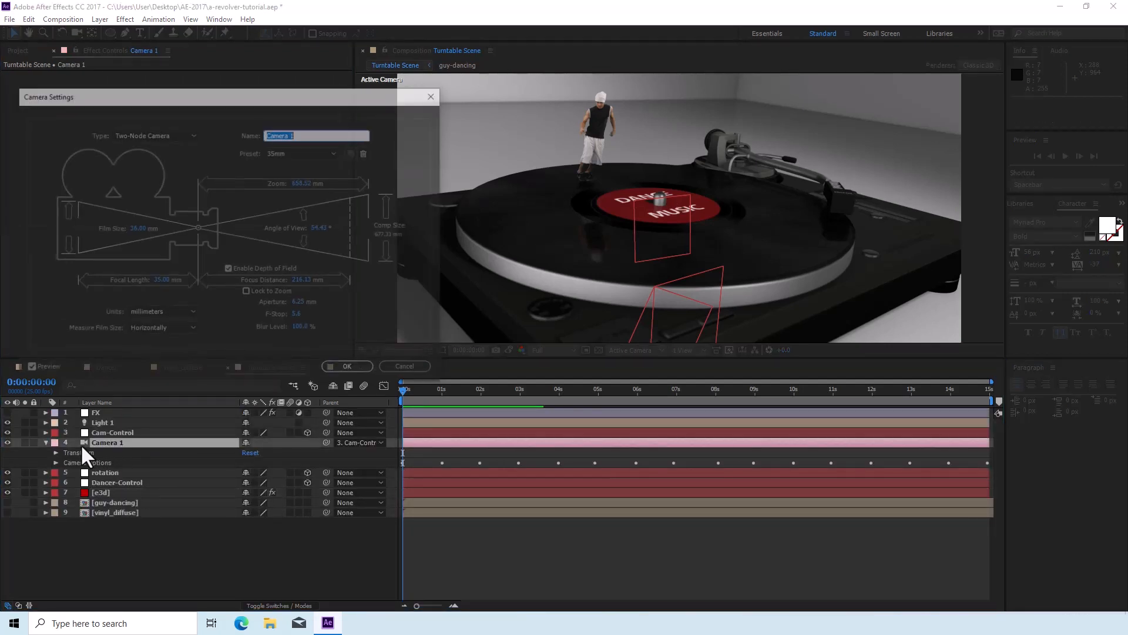
{"action": "left_click", "coordinate": [228, 269]}
{"action": "left_click", "coordinate": [228, 269]}
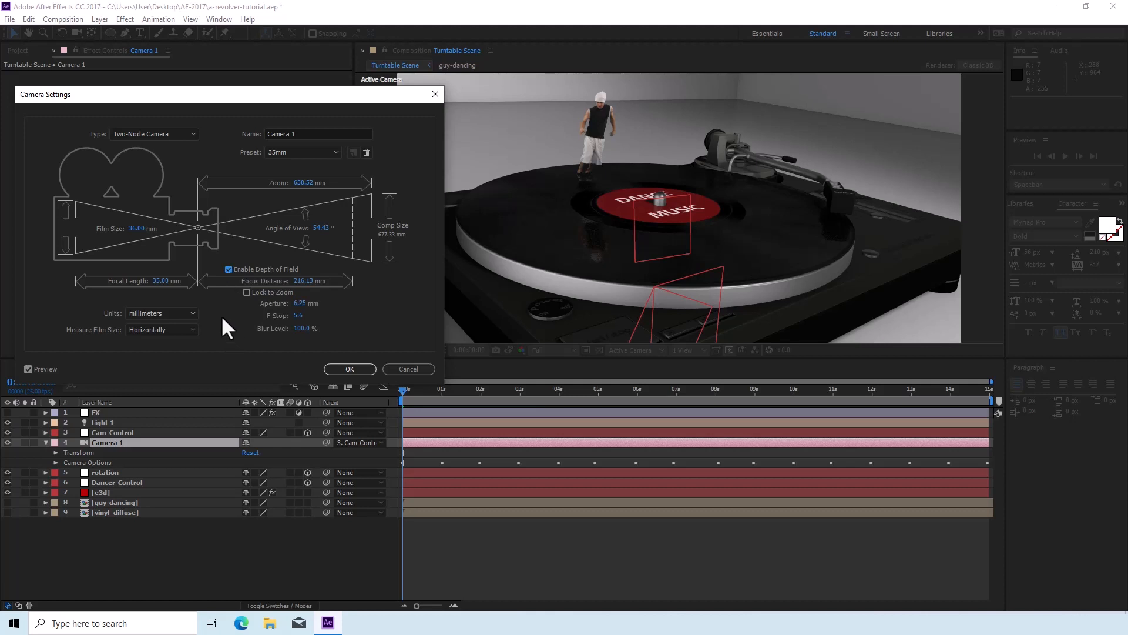
{"action": "left_click", "coordinate": [301, 303]}
{"action": "type", "text": "15"}
{"action": "key", "text": "Return"}
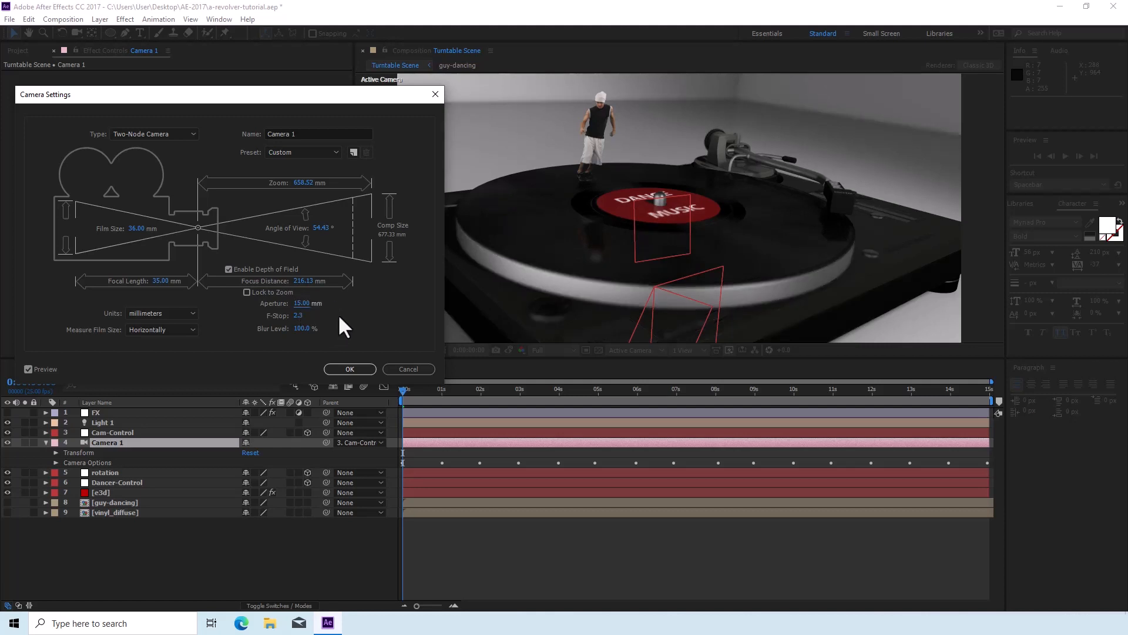
{"action": "left_click", "coordinate": [354, 369]}
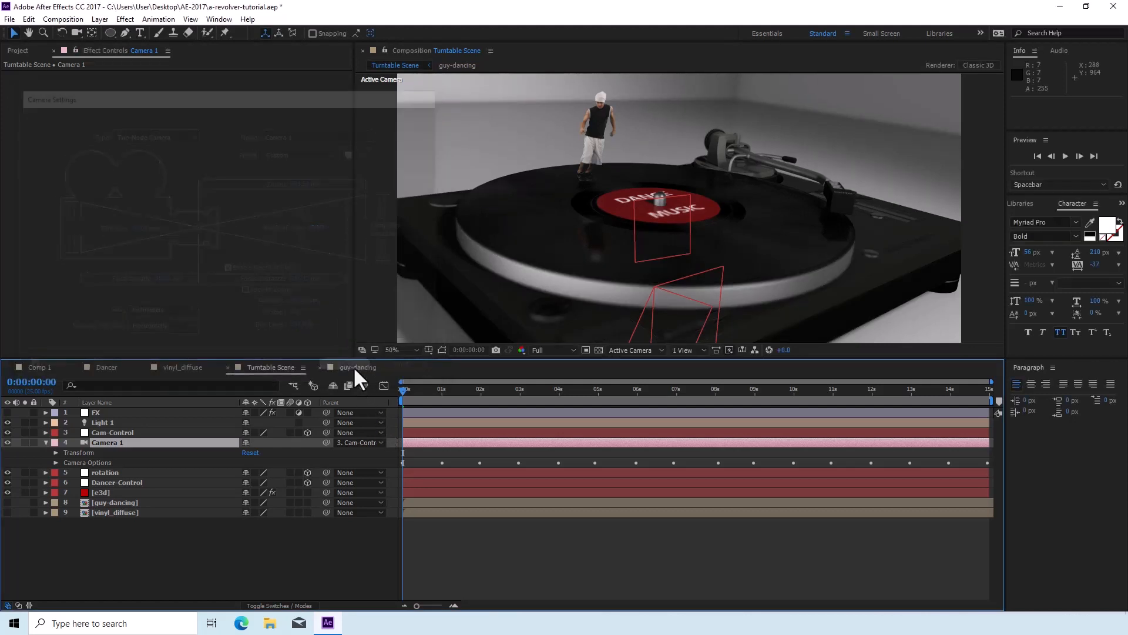
{"action": "key", "text": "space"}
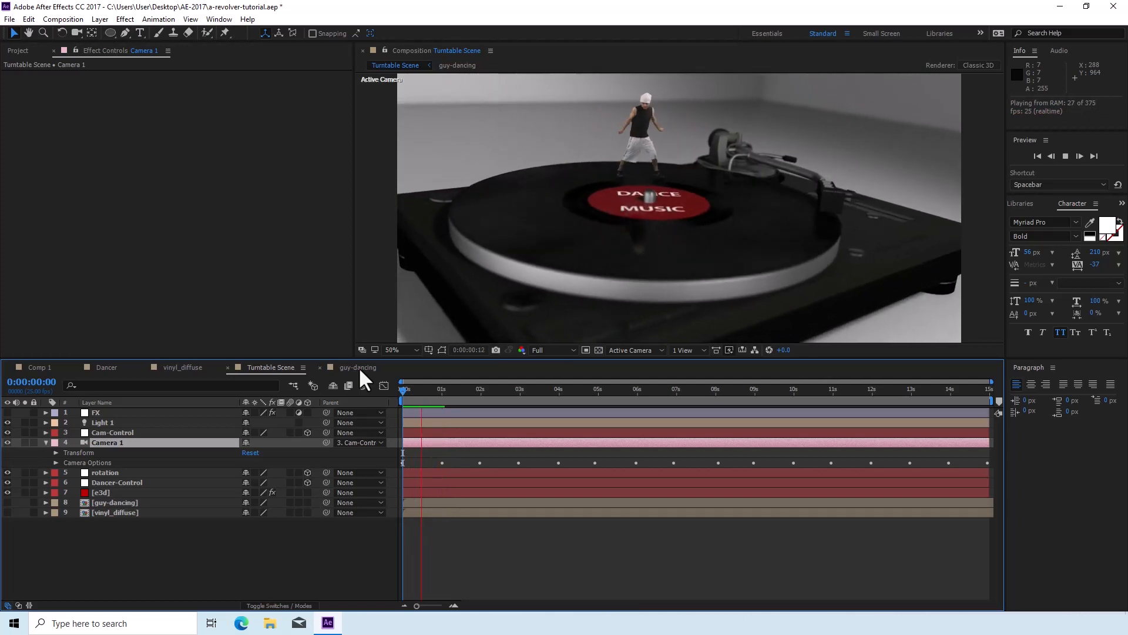
{"action": "key", "text": "space"}
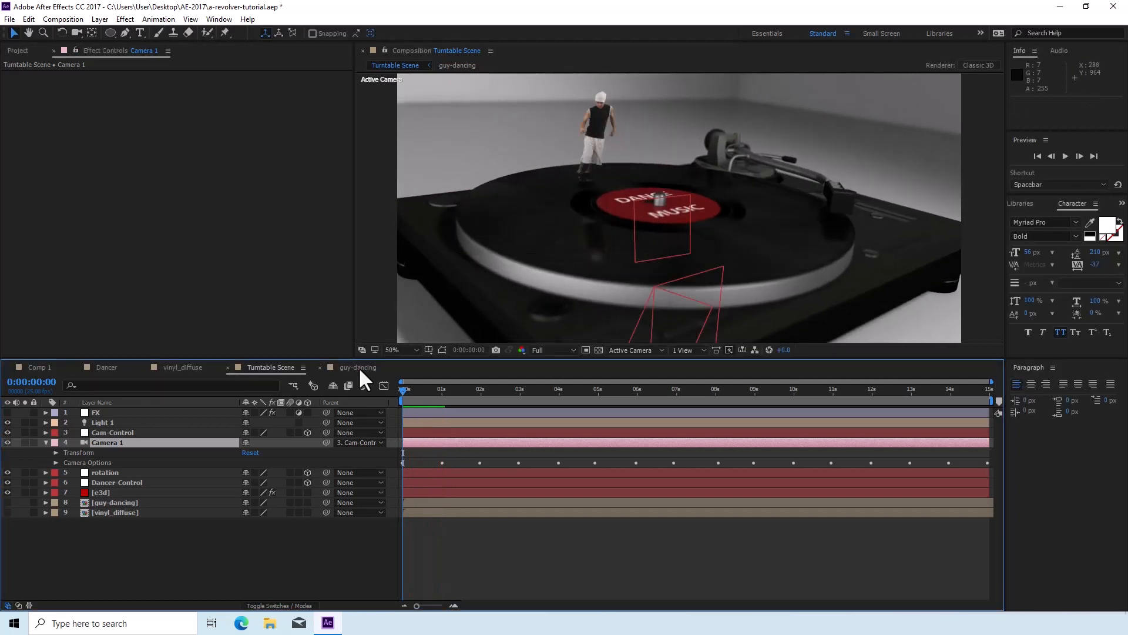
Collapse Camera 1 and paste the copied ScratchThatItch.wav layer into Turntable Scene as the bottommost layer
{"action": "left_click", "coordinate": [46, 441]}
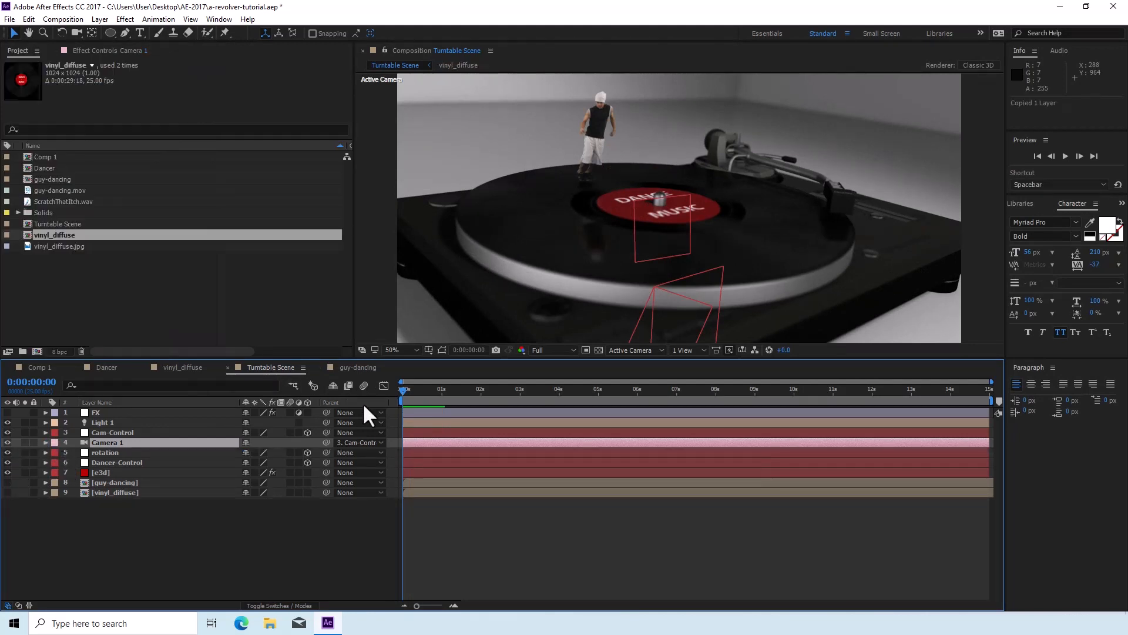
{"action": "left_click", "coordinate": [31, 19]}
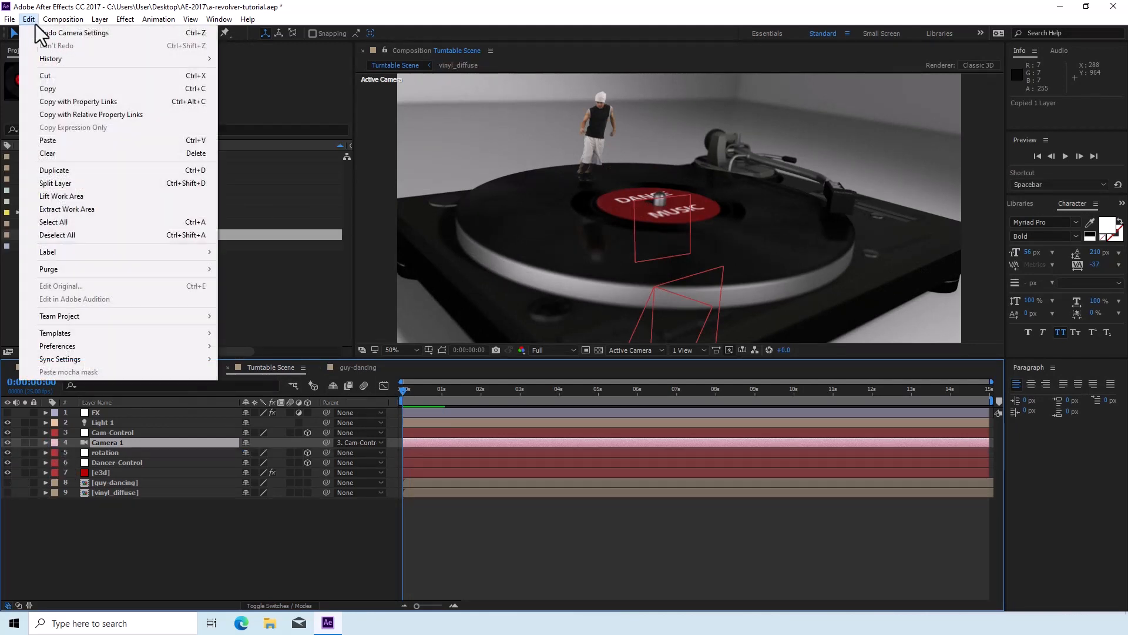
{"action": "left_click", "coordinate": [75, 140]}
{"action": "left_click_drag", "start_coordinate": [134, 440], "coordinate": [149, 528]}
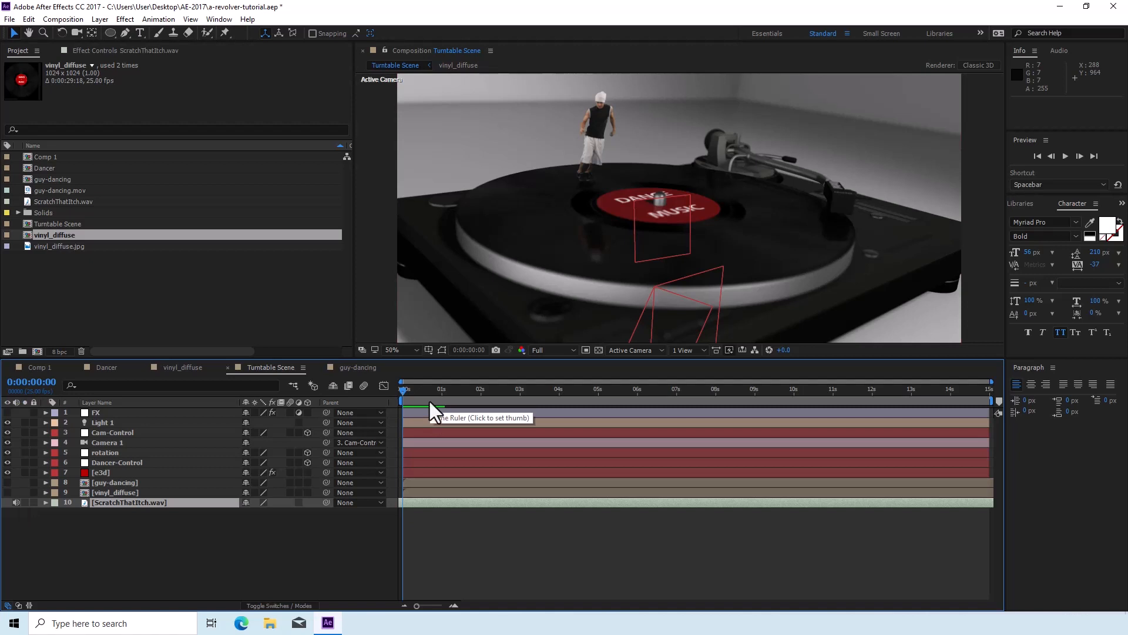
Make the FX layer visible again, and enable motion blur for the e3d layer and the composition, checking it in a preview
{"action": "left_click", "coordinate": [91, 411]}
{"action": "left_click", "coordinate": [8, 411]}
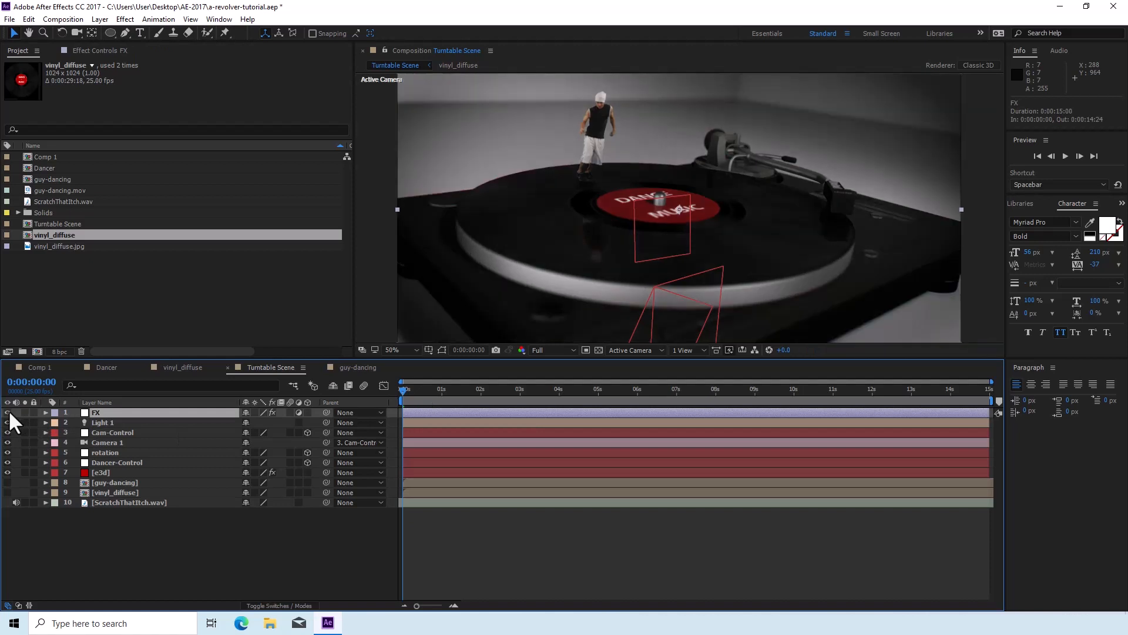
{"action": "left_click", "coordinate": [97, 471]}
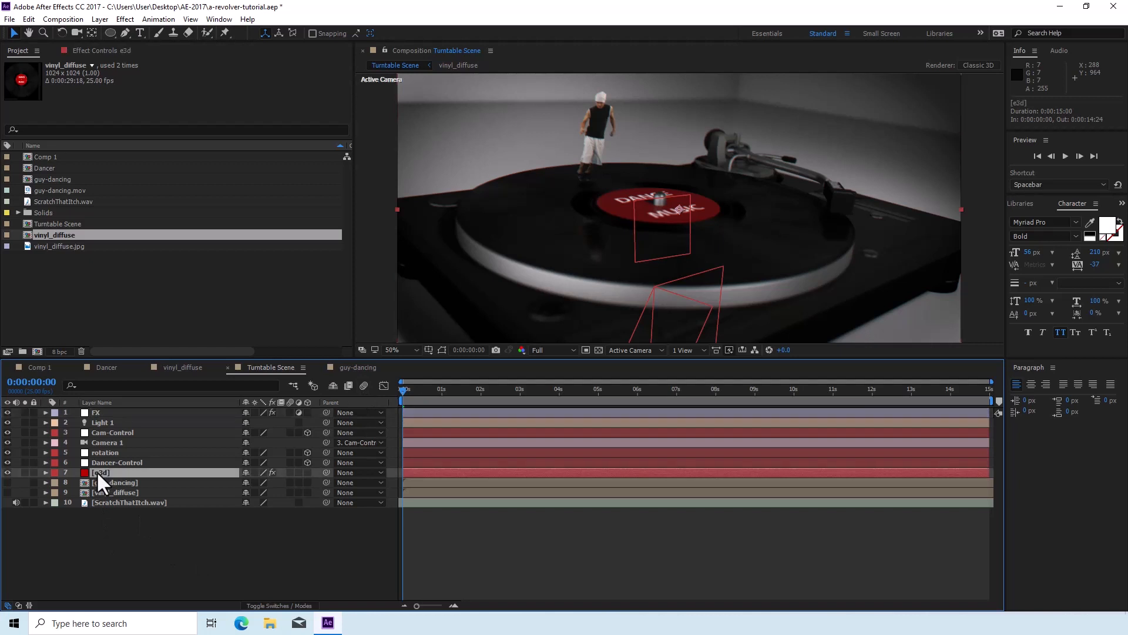
{"action": "left_click", "coordinate": [290, 471]}
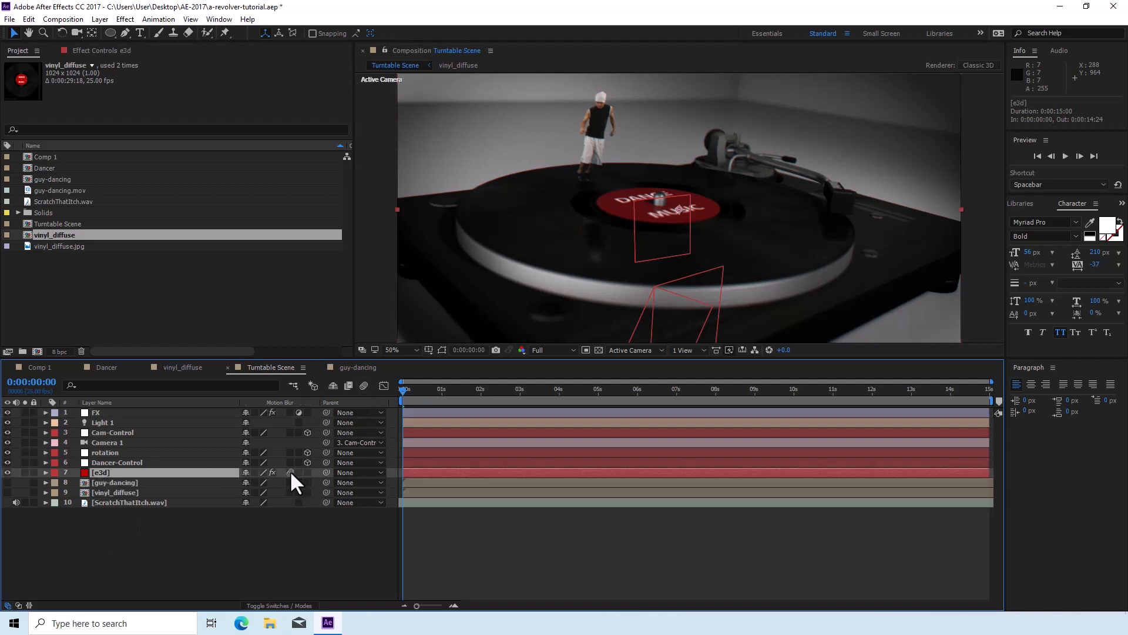
{"action": "left_click", "coordinate": [365, 386]}
{"action": "key", "text": "space"}
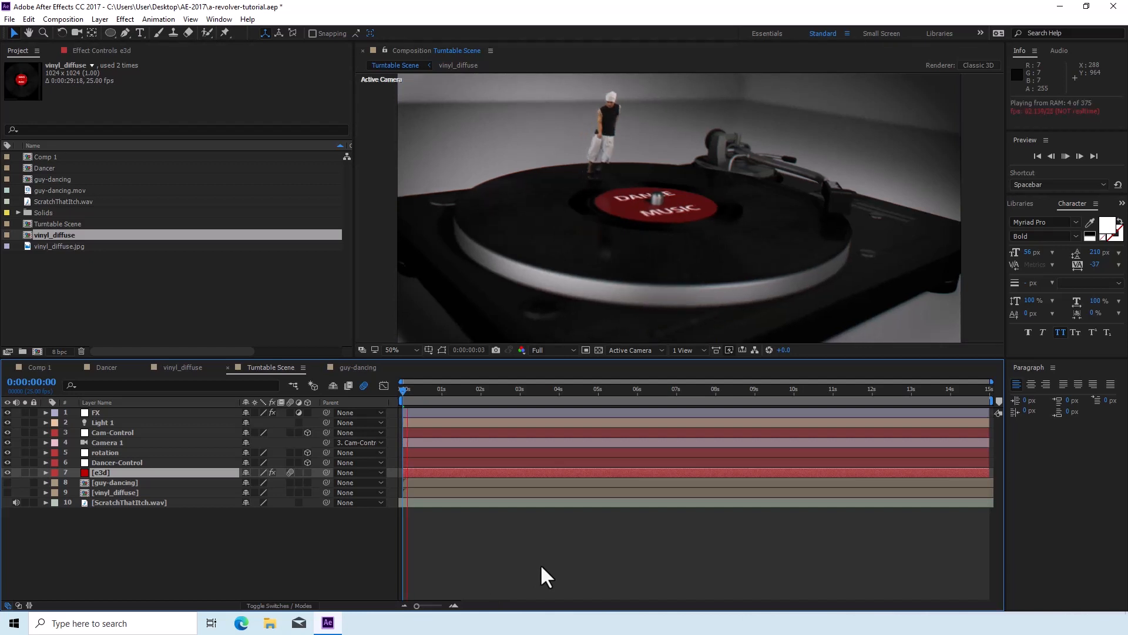
{"action": "key", "text": "space"}
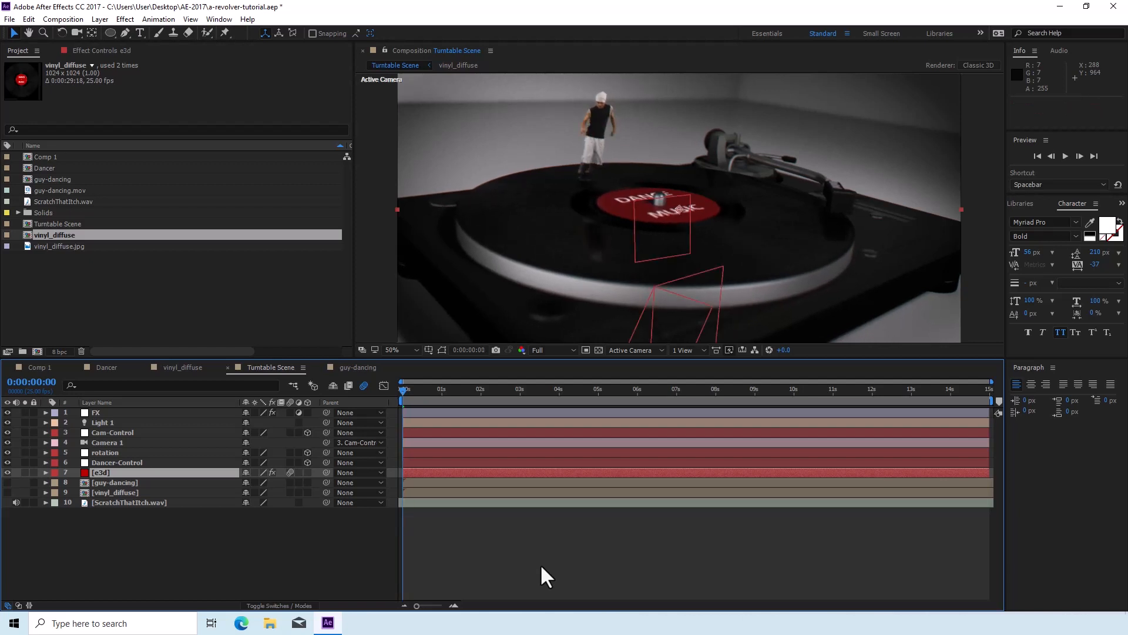